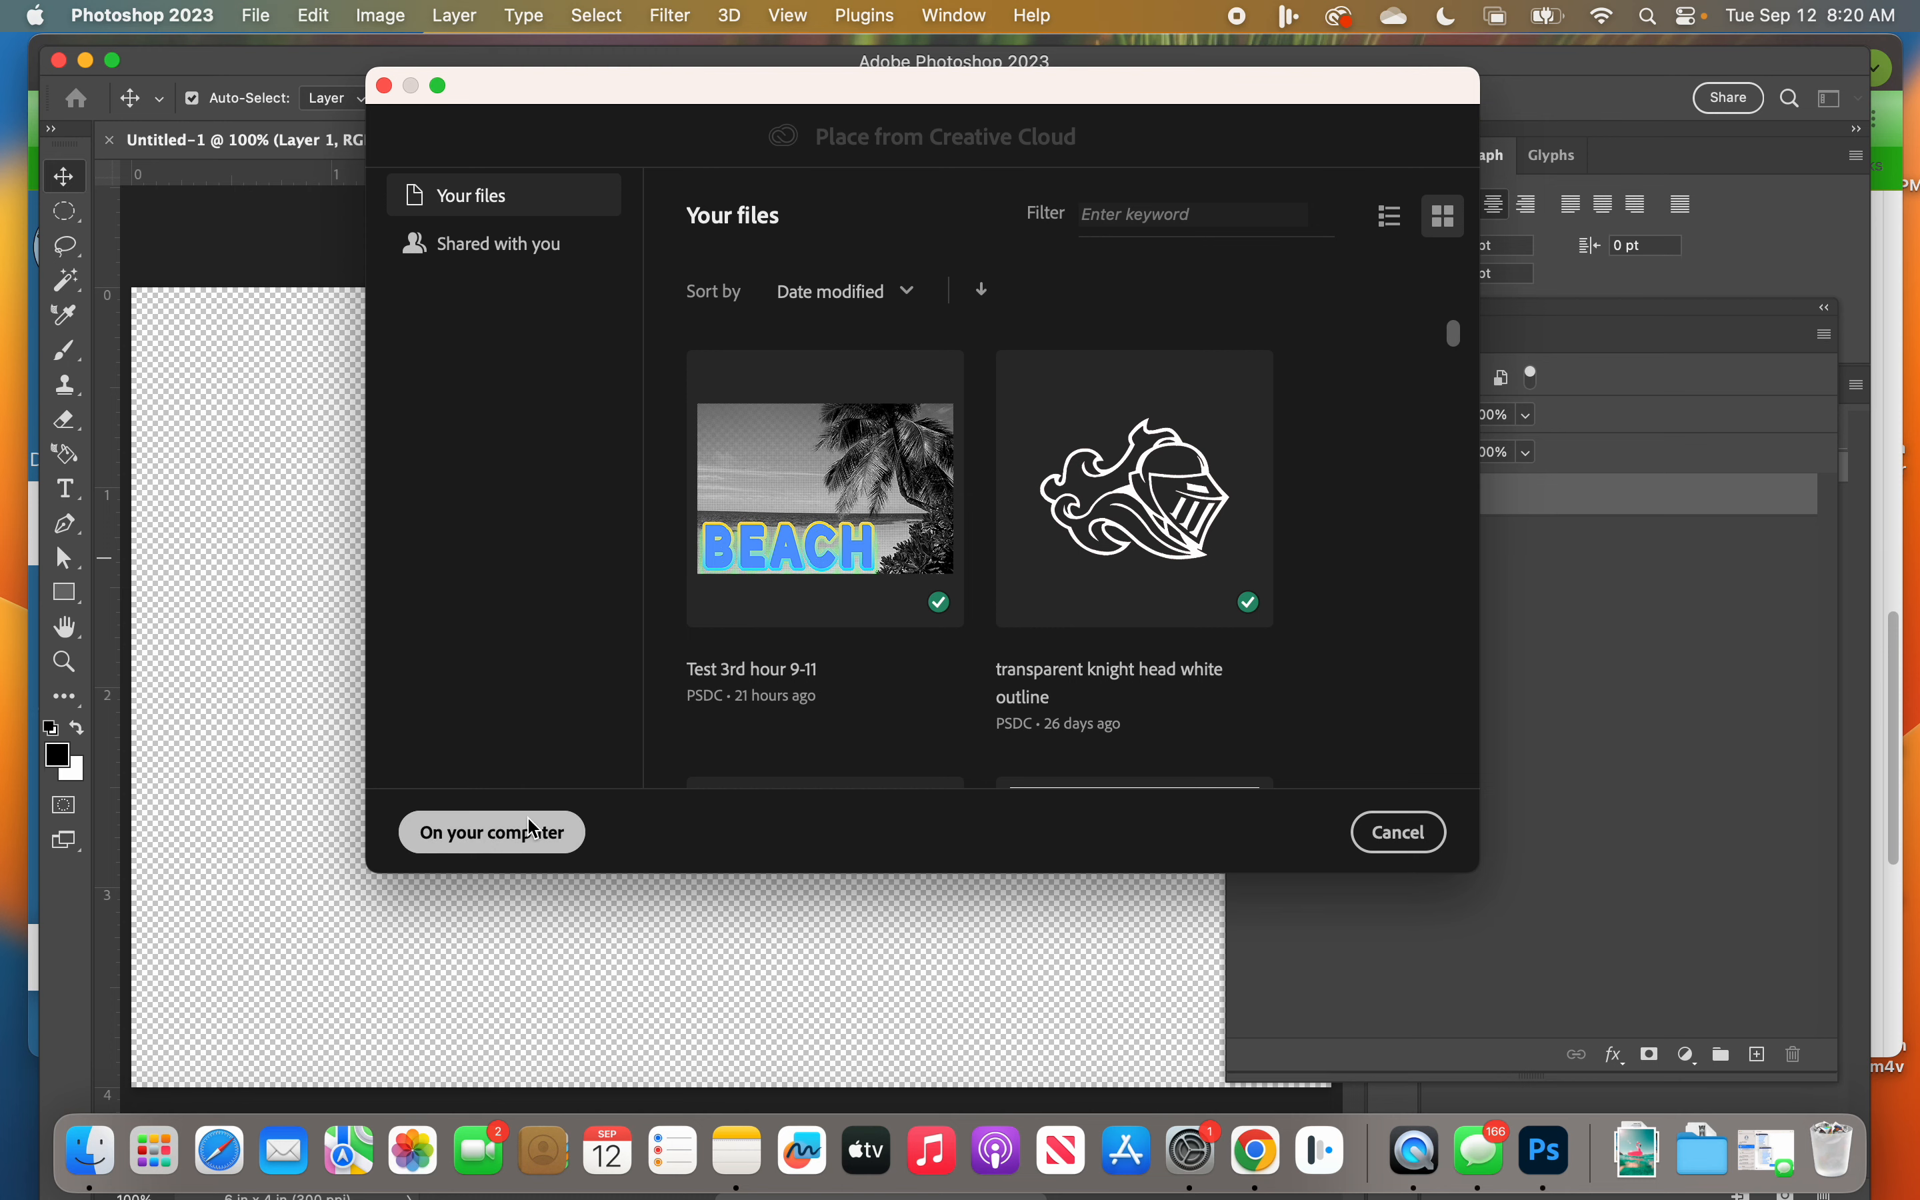
# Step: Place beach landscape.jpeg from the computer's Downloads folder into the document and move the Layers panel clear of the canvas
pyautogui.click(533, 835)
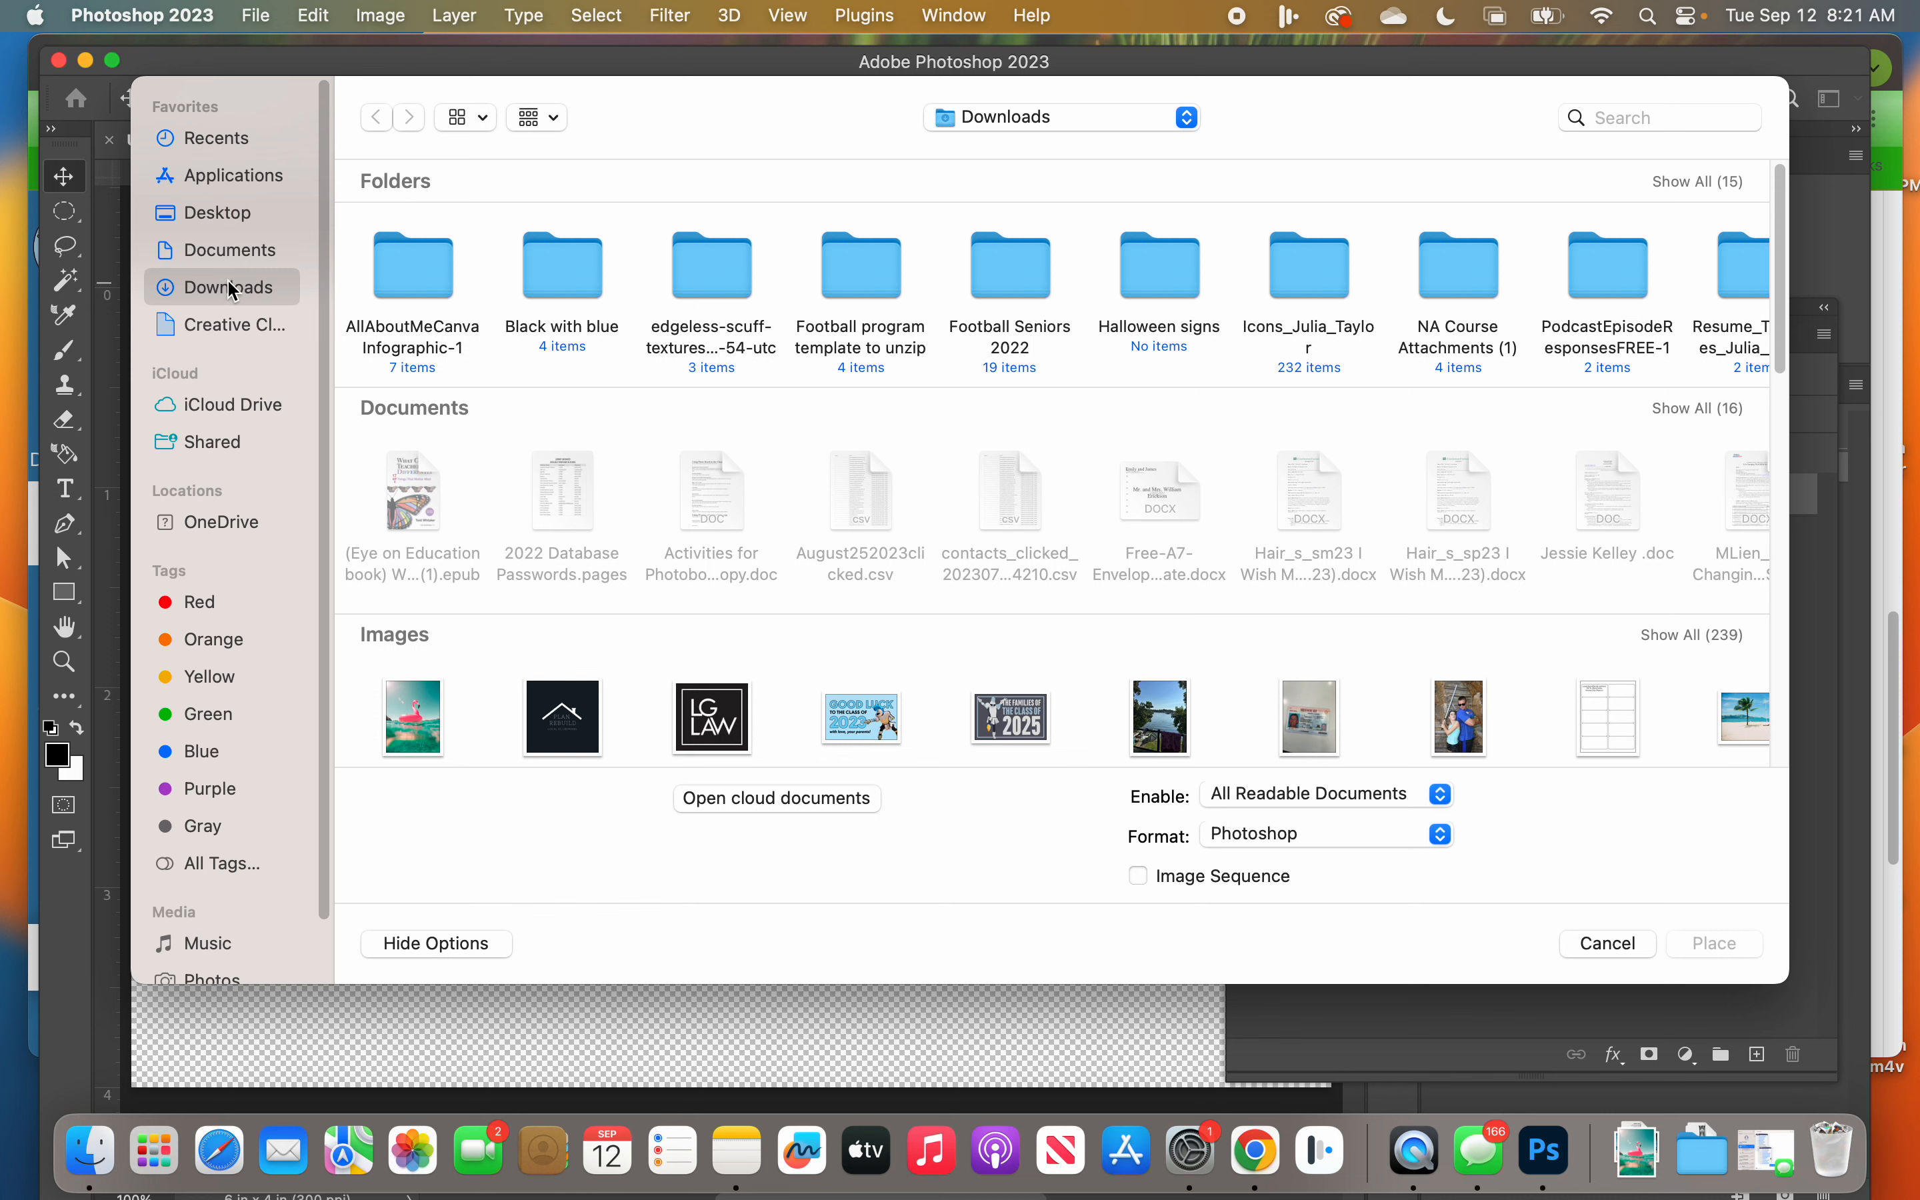
pyautogui.click(1713, 637)
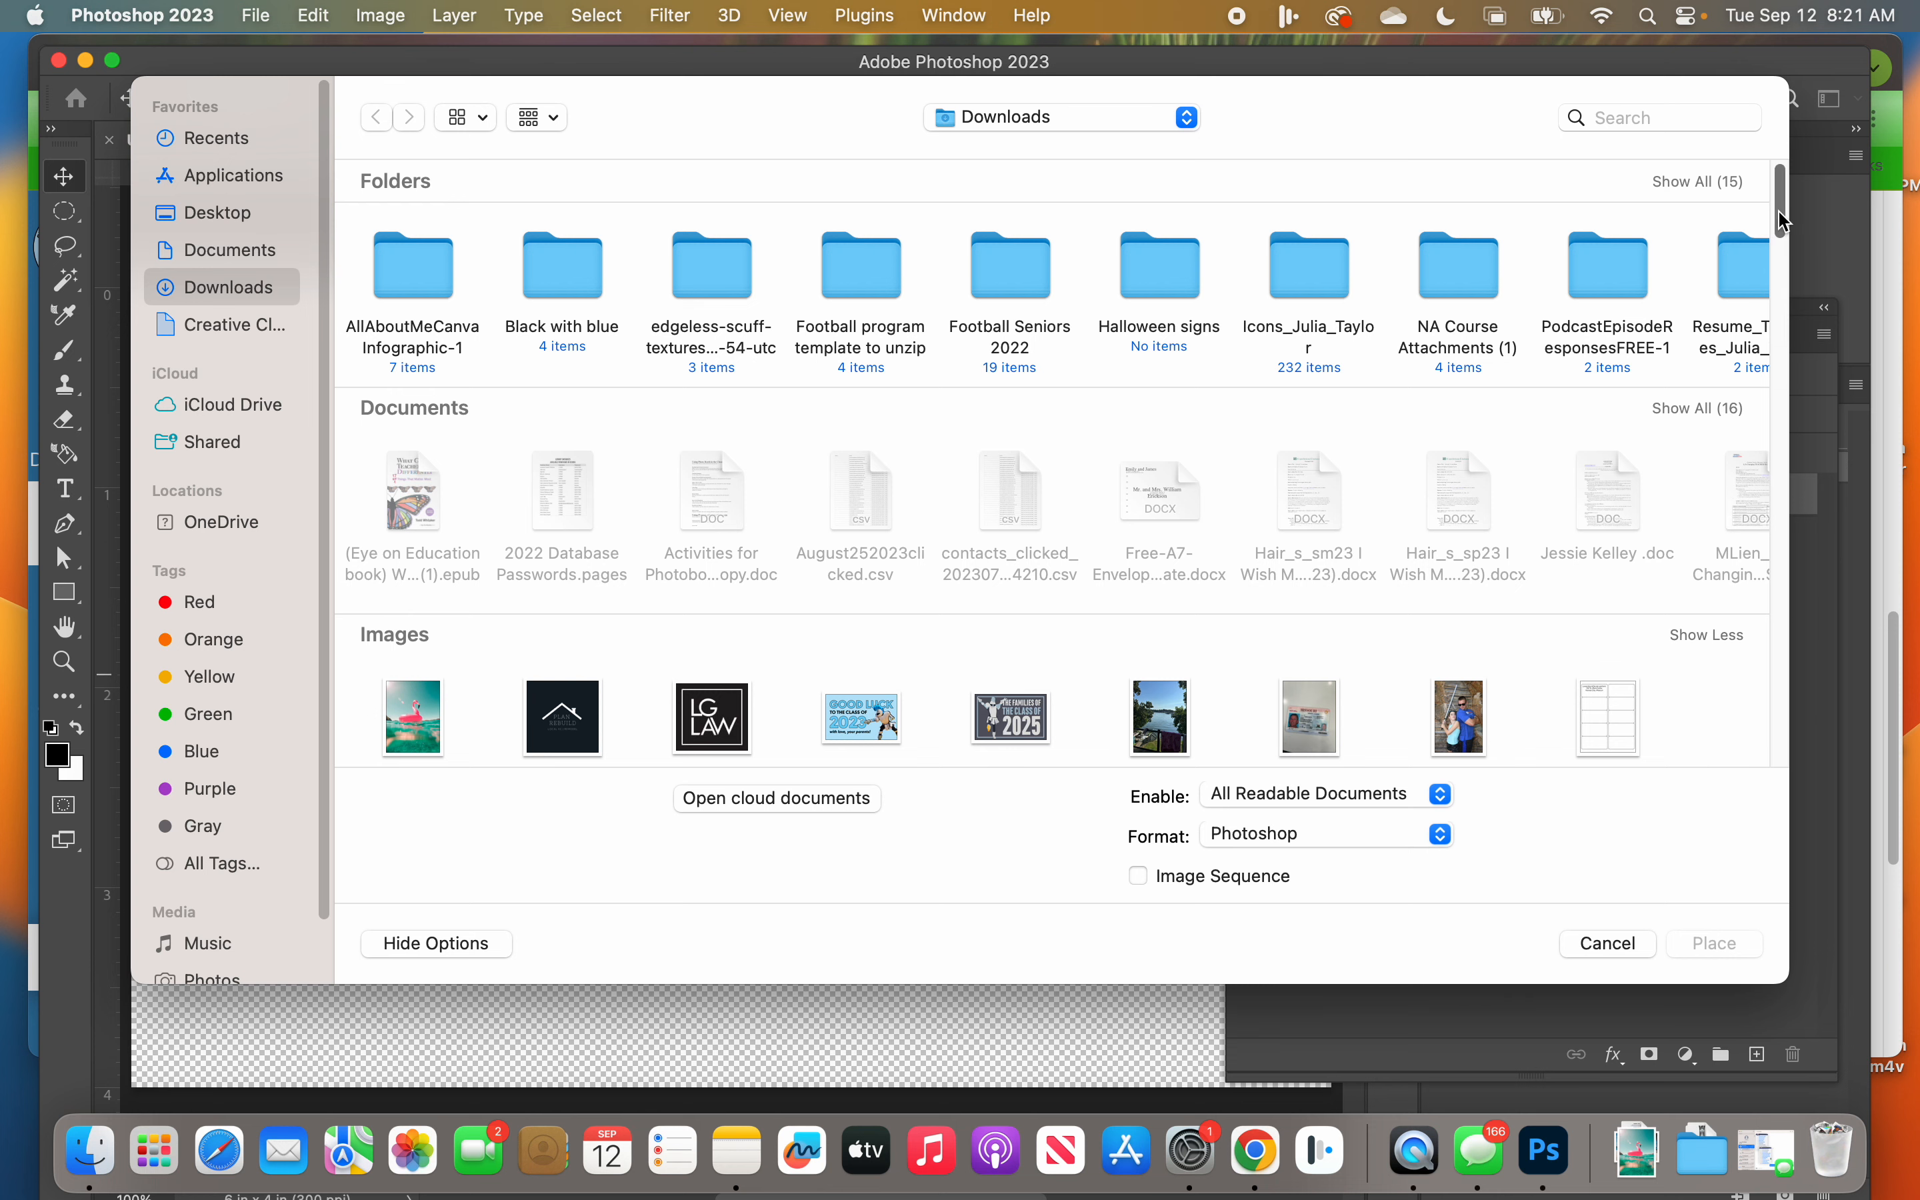
pyautogui.moveTo(1785, 218); pyautogui.dragTo(1790, 250)
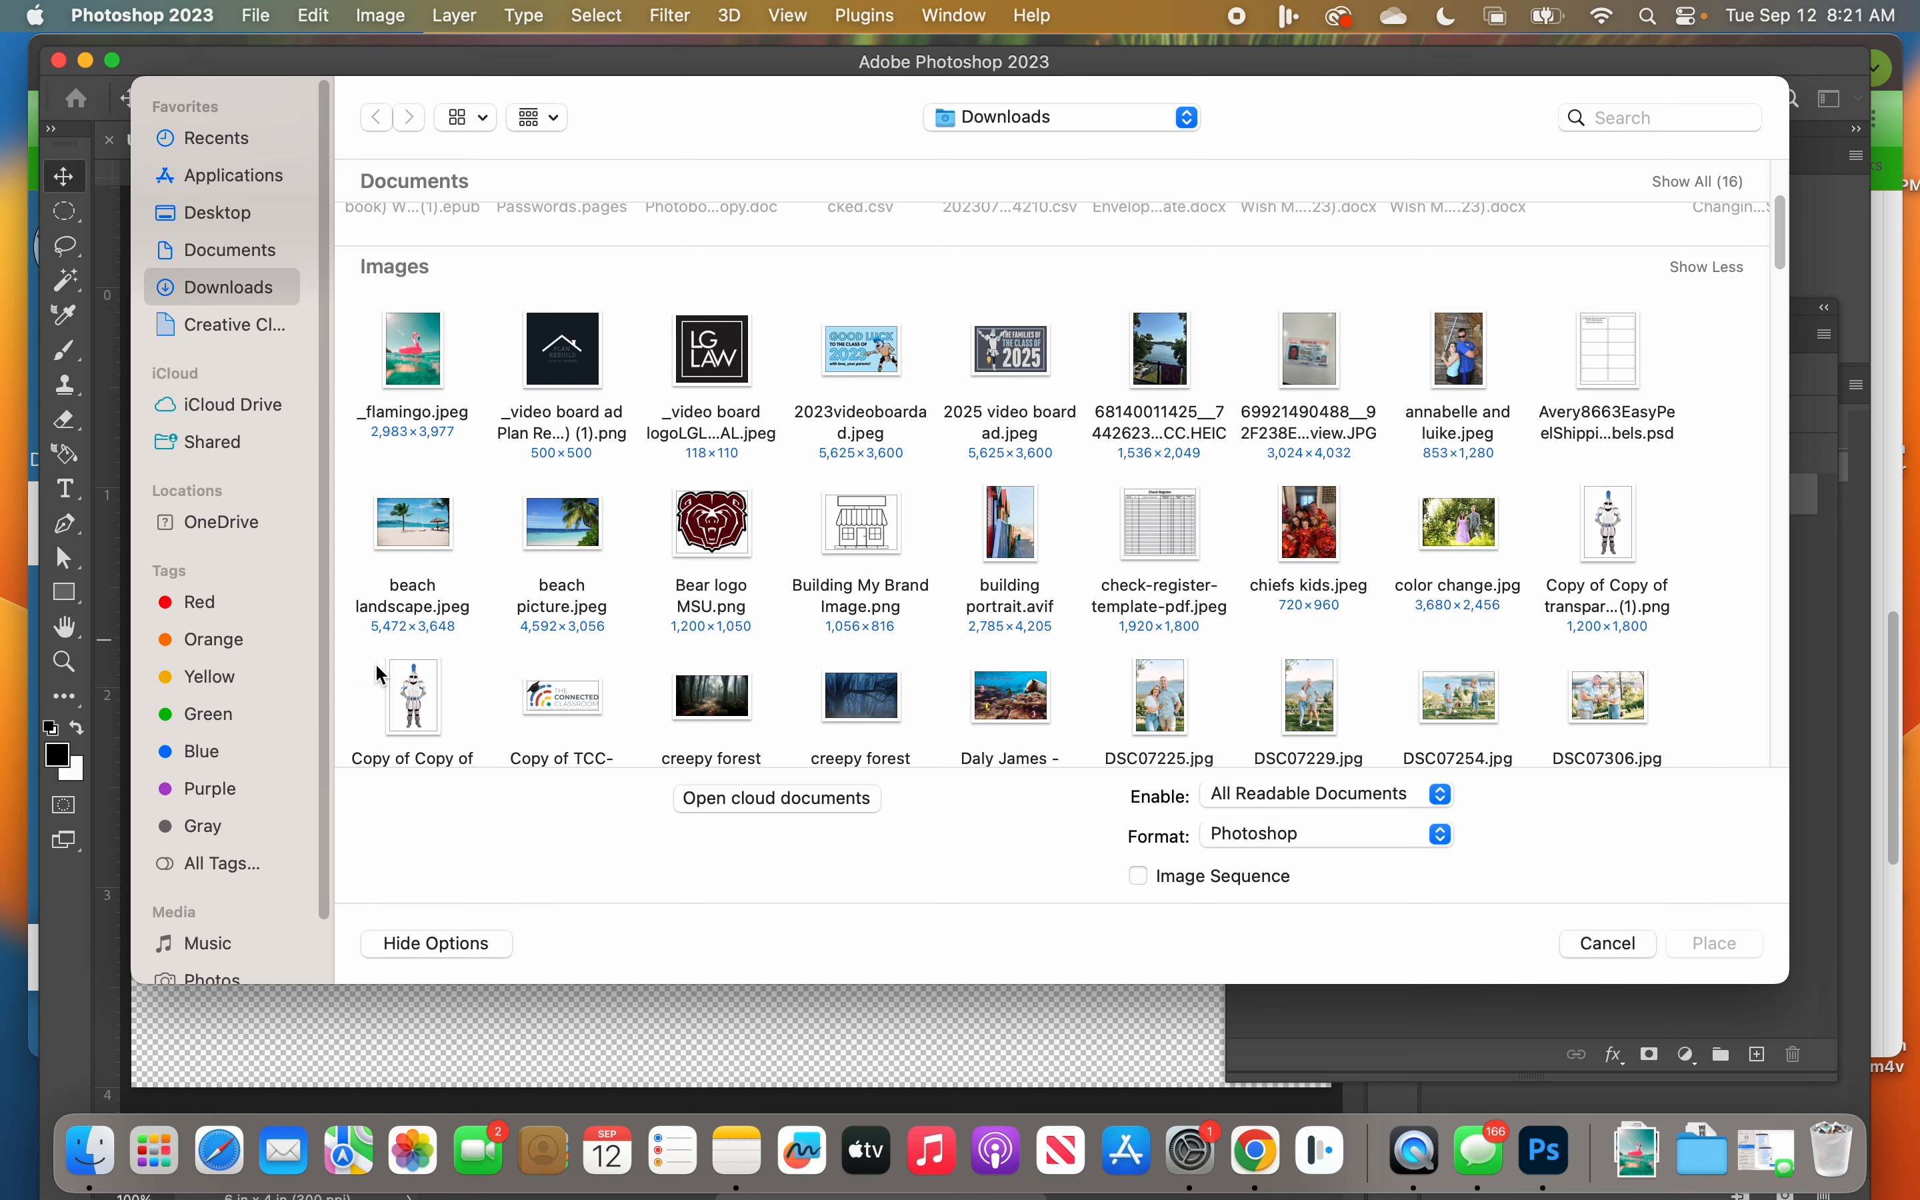
pyautogui.click(432, 520)
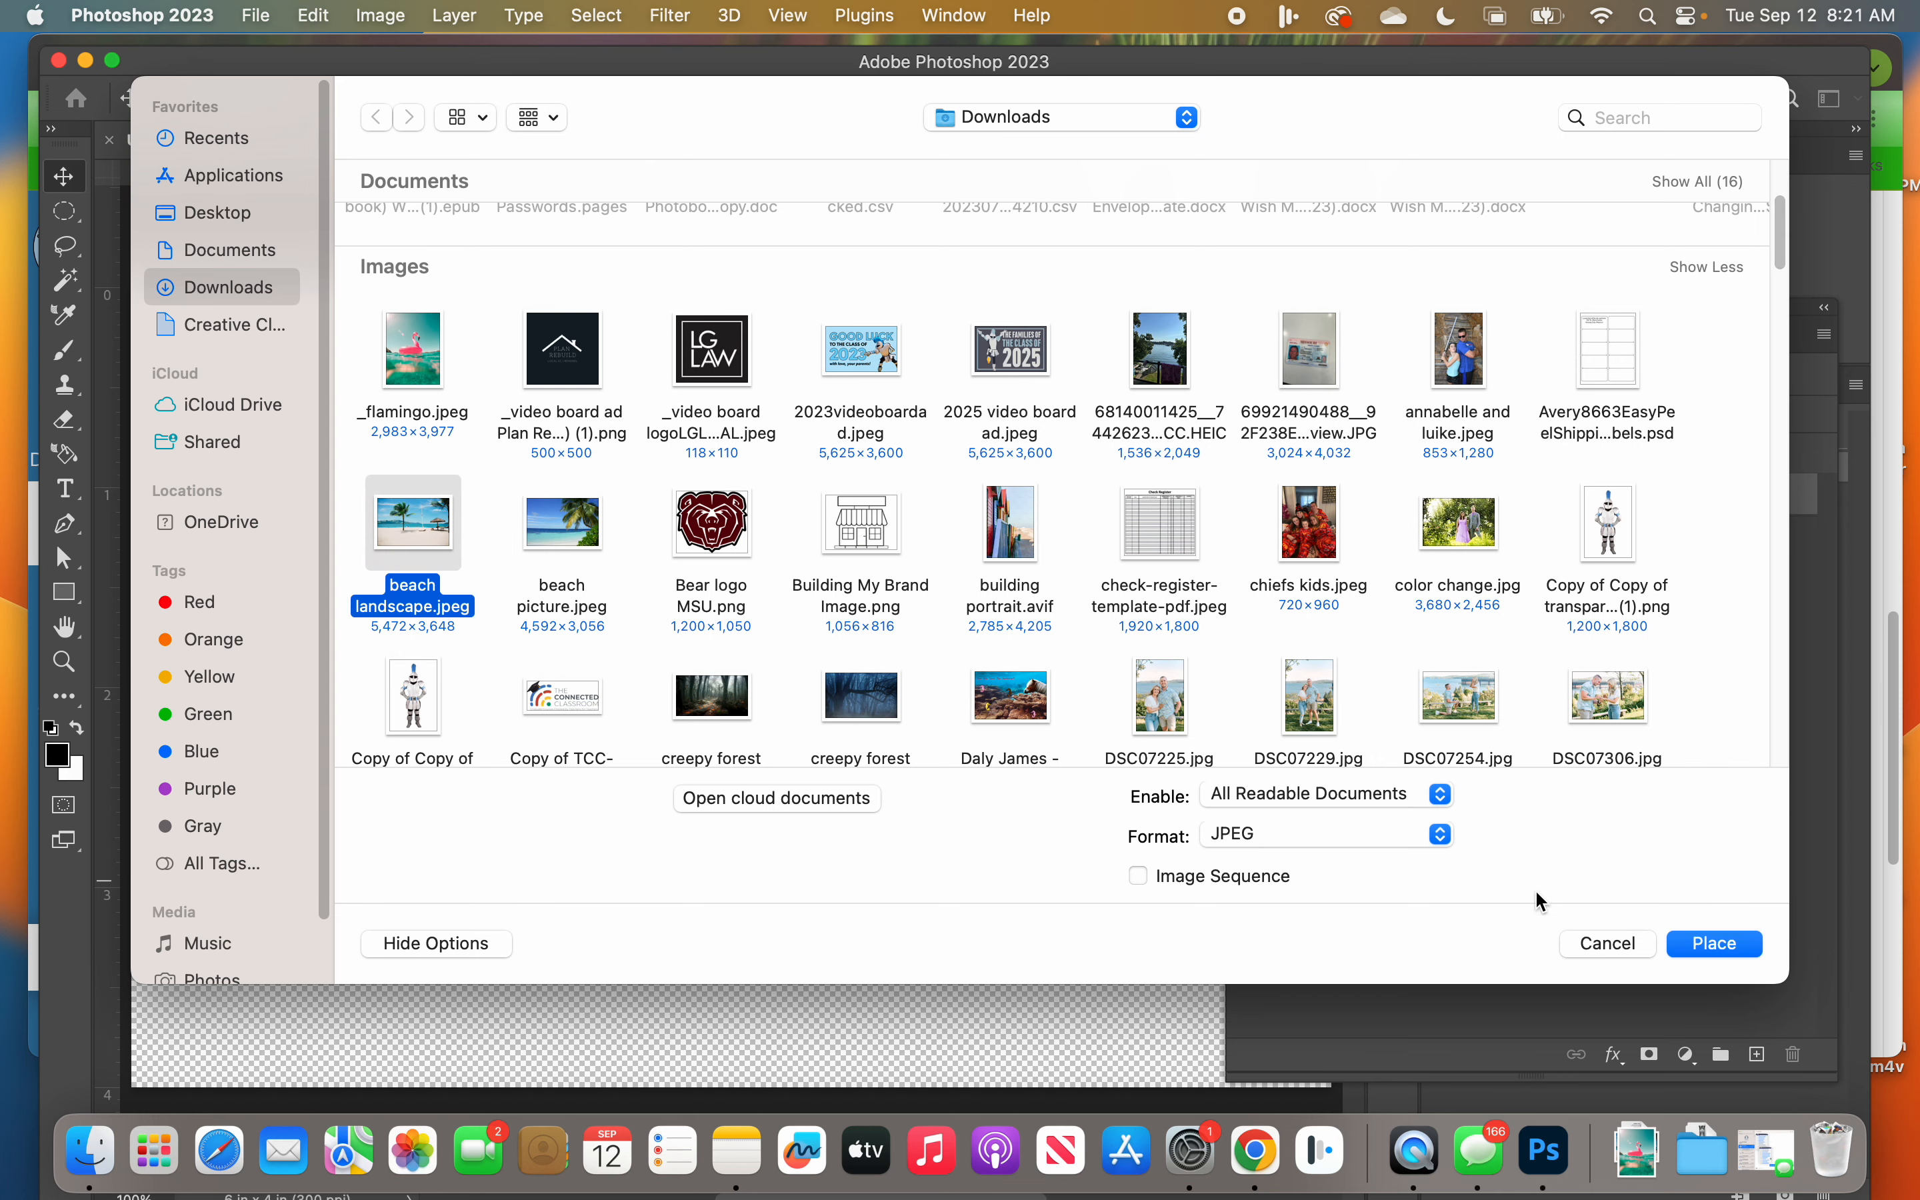
pyautogui.click(1753, 946)
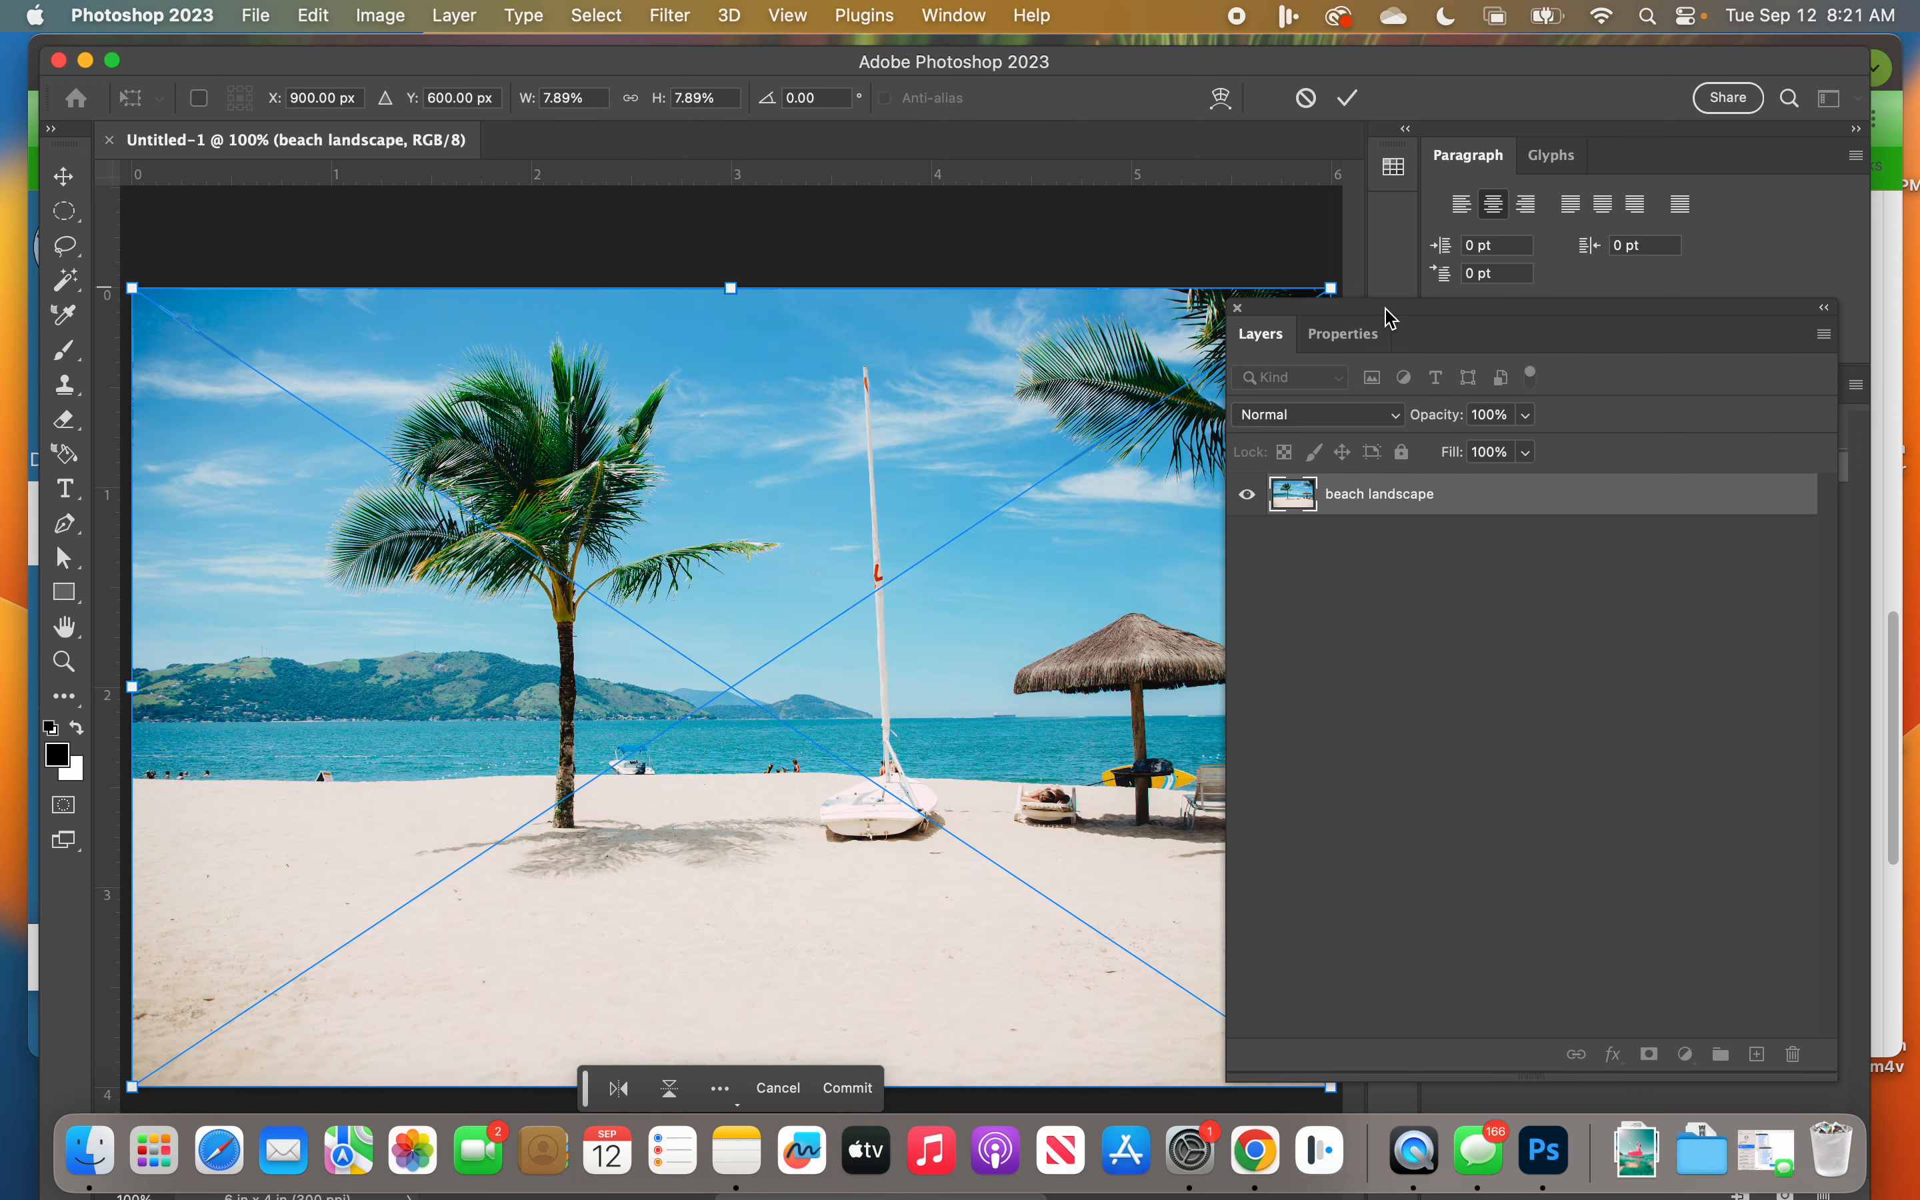
pyautogui.moveTo(1389, 312); pyautogui.dragTo(1507, 318)
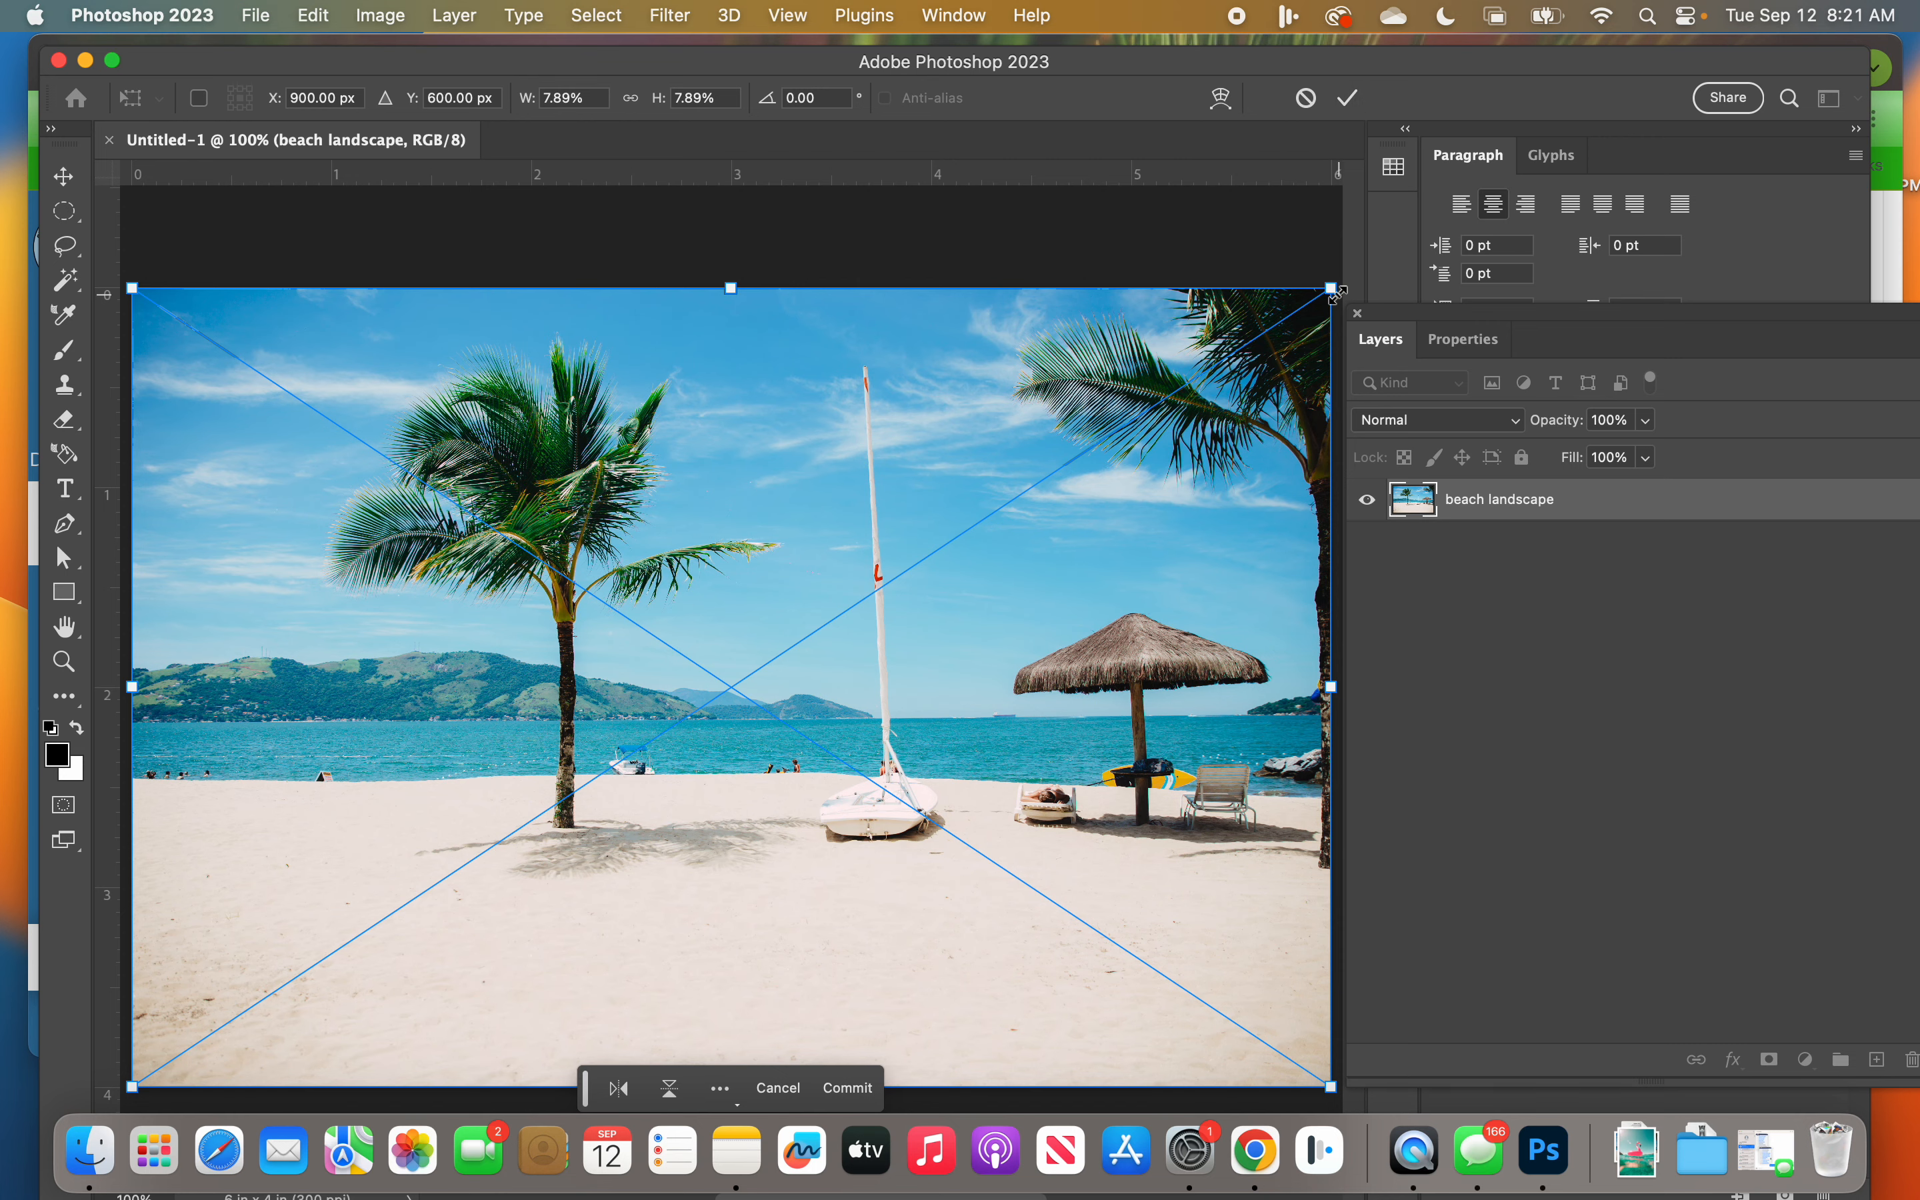
# Step: Squash the placed image from its upper edge, stretch it back to full canvas height, and commit the placement
pyautogui.moveTo(733, 290); pyautogui.dragTo(769, 475)
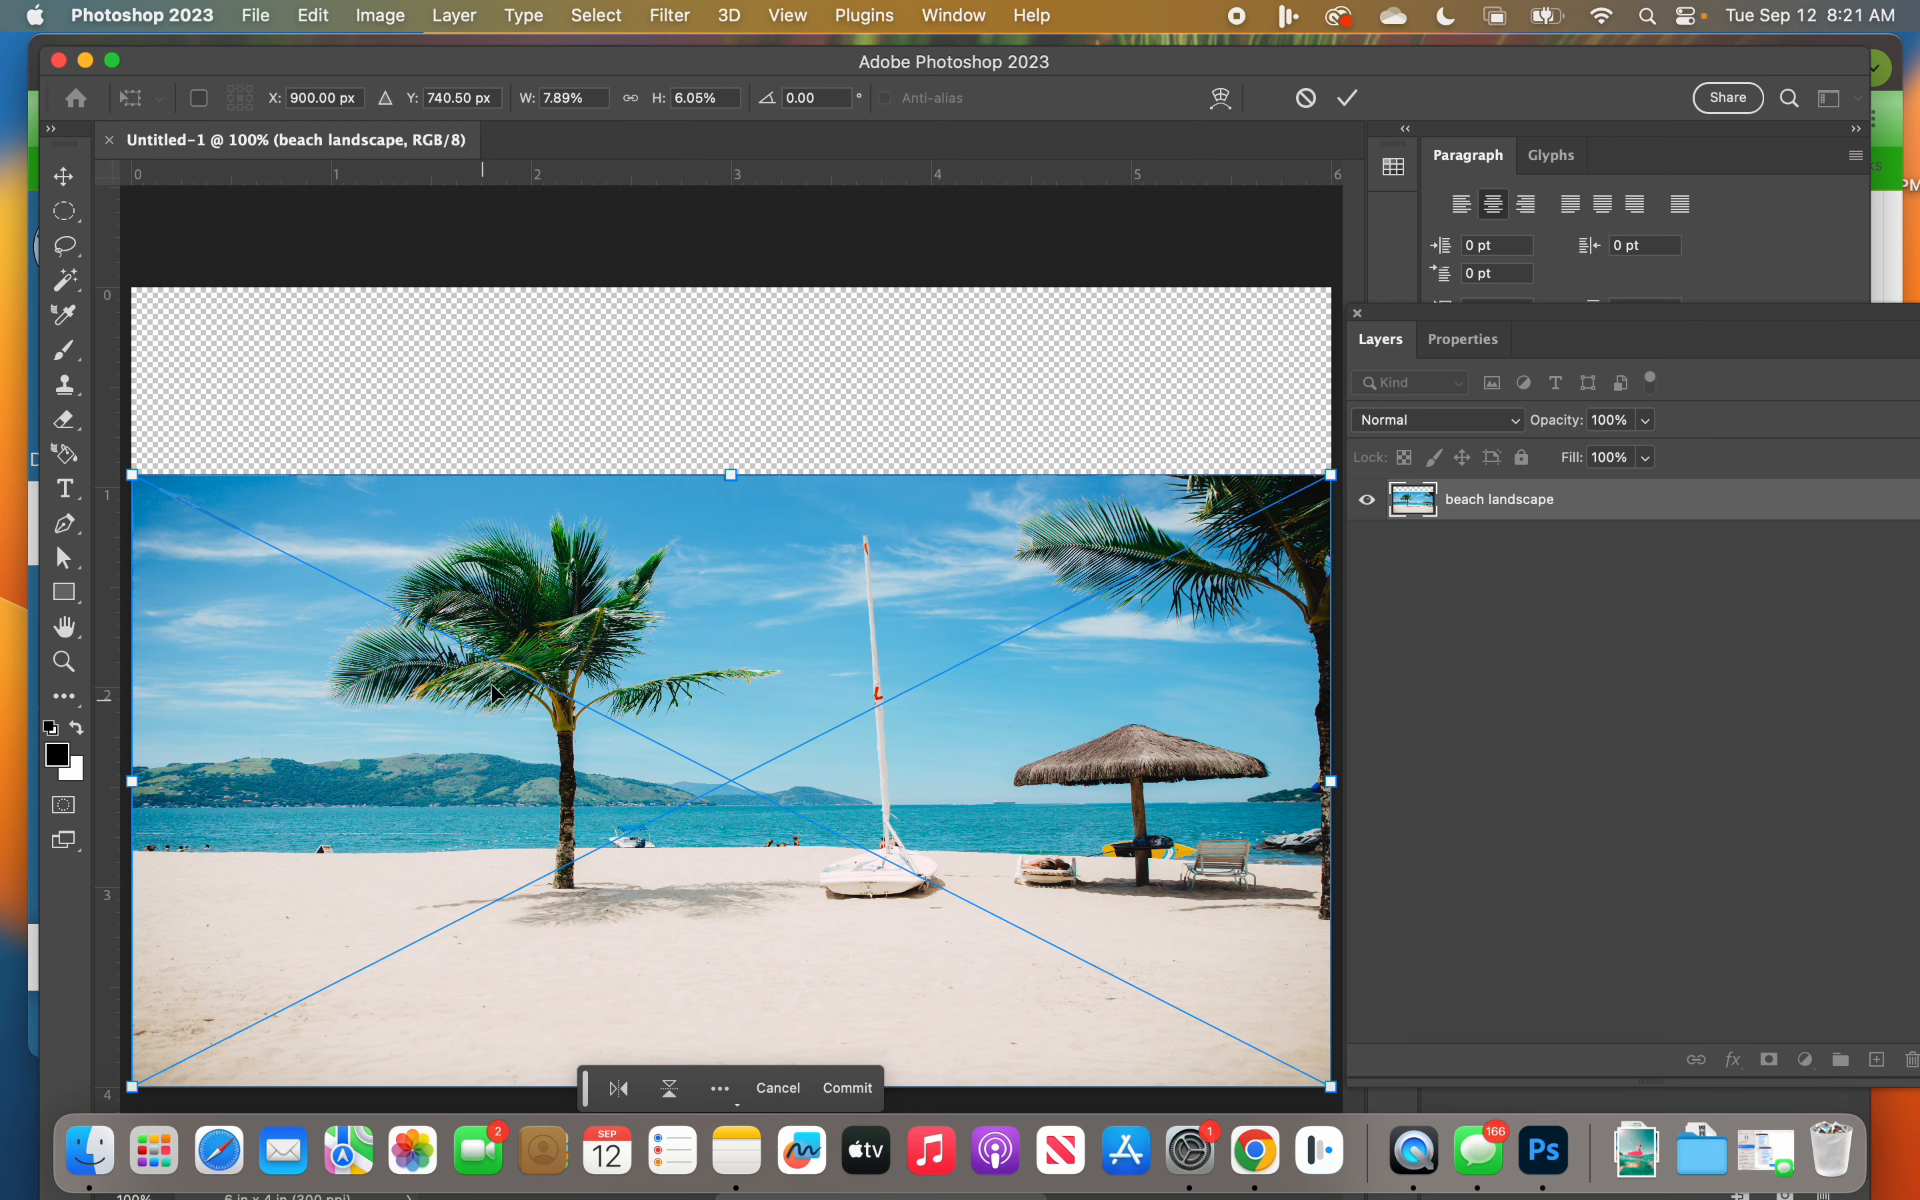
pyautogui.moveTo(730, 475); pyautogui.dragTo(773, 291)
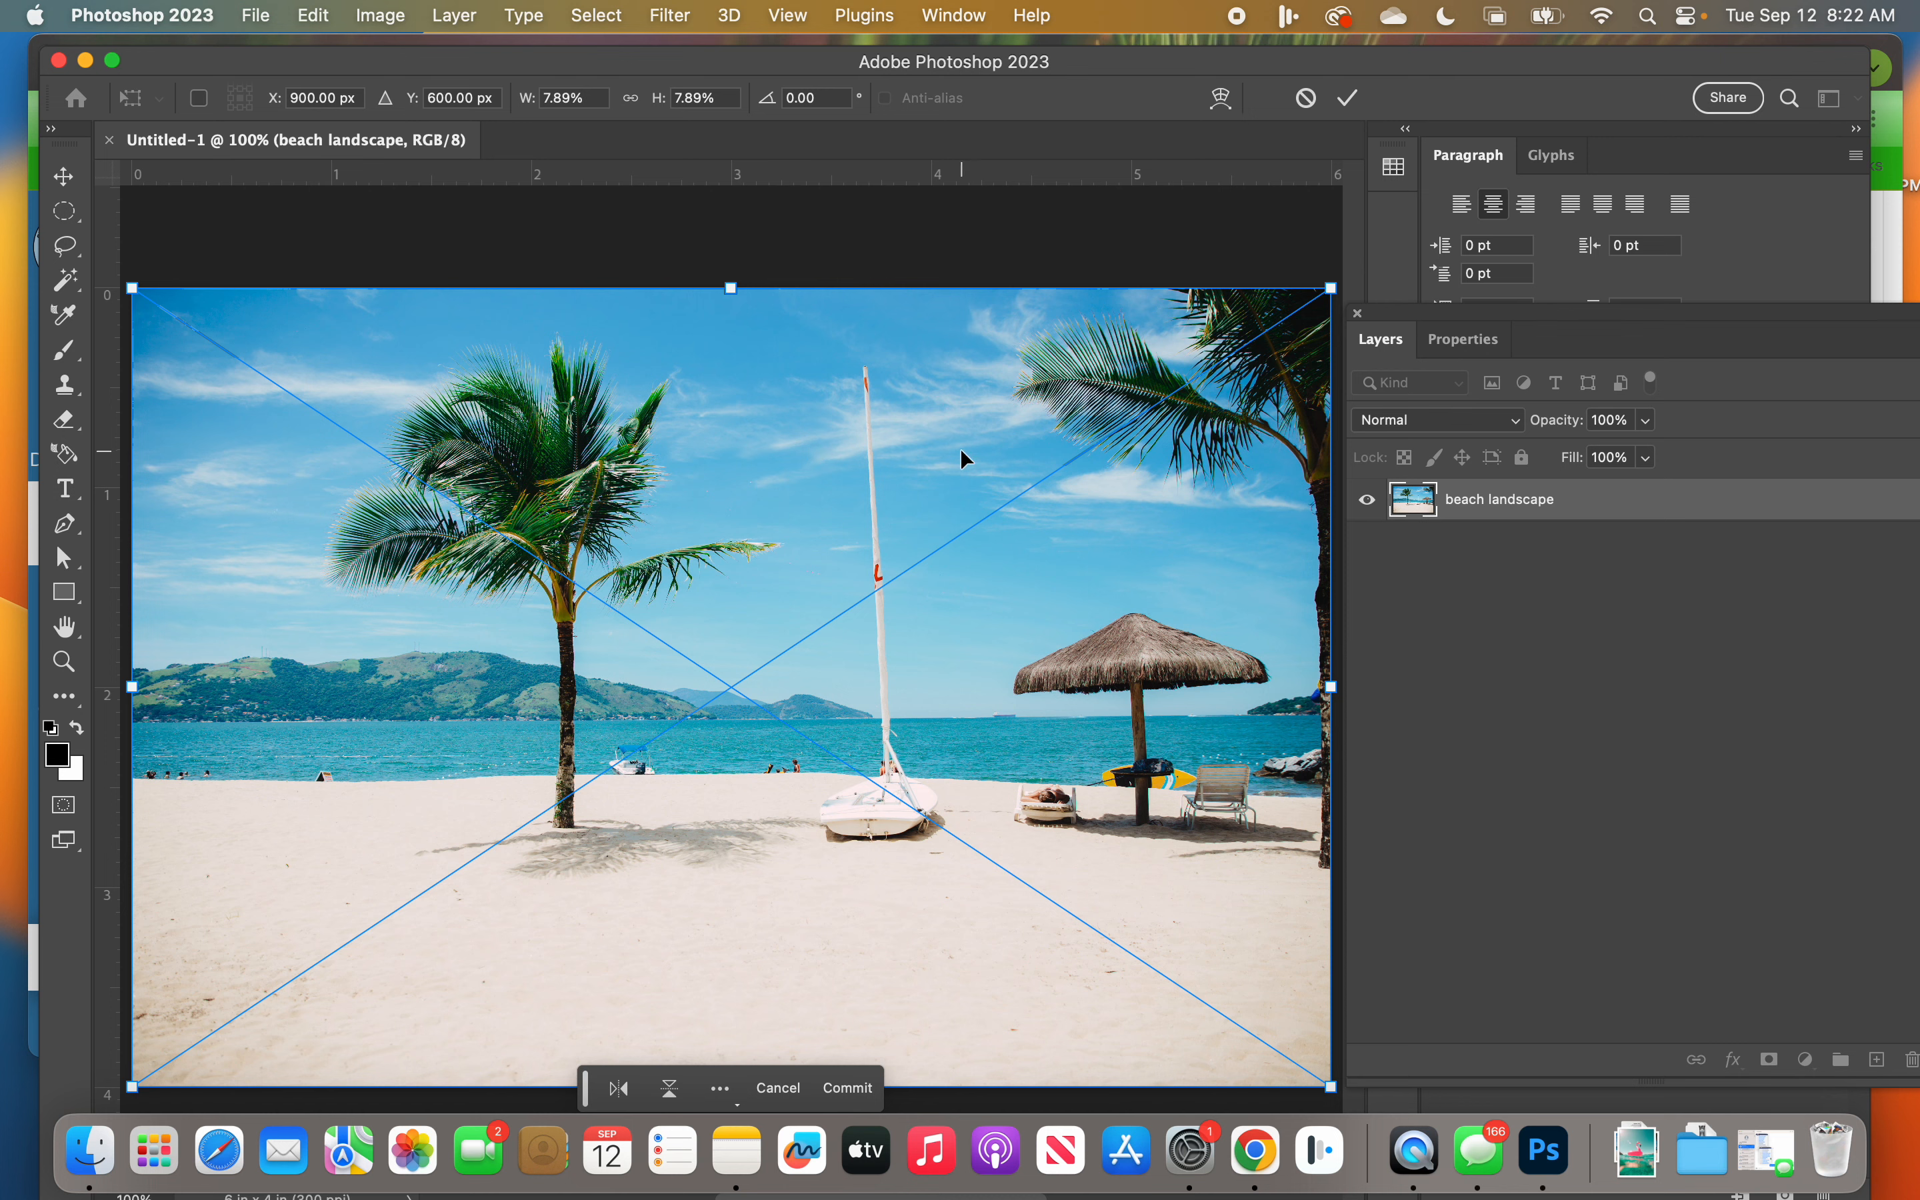
pyautogui.click(1356, 104)
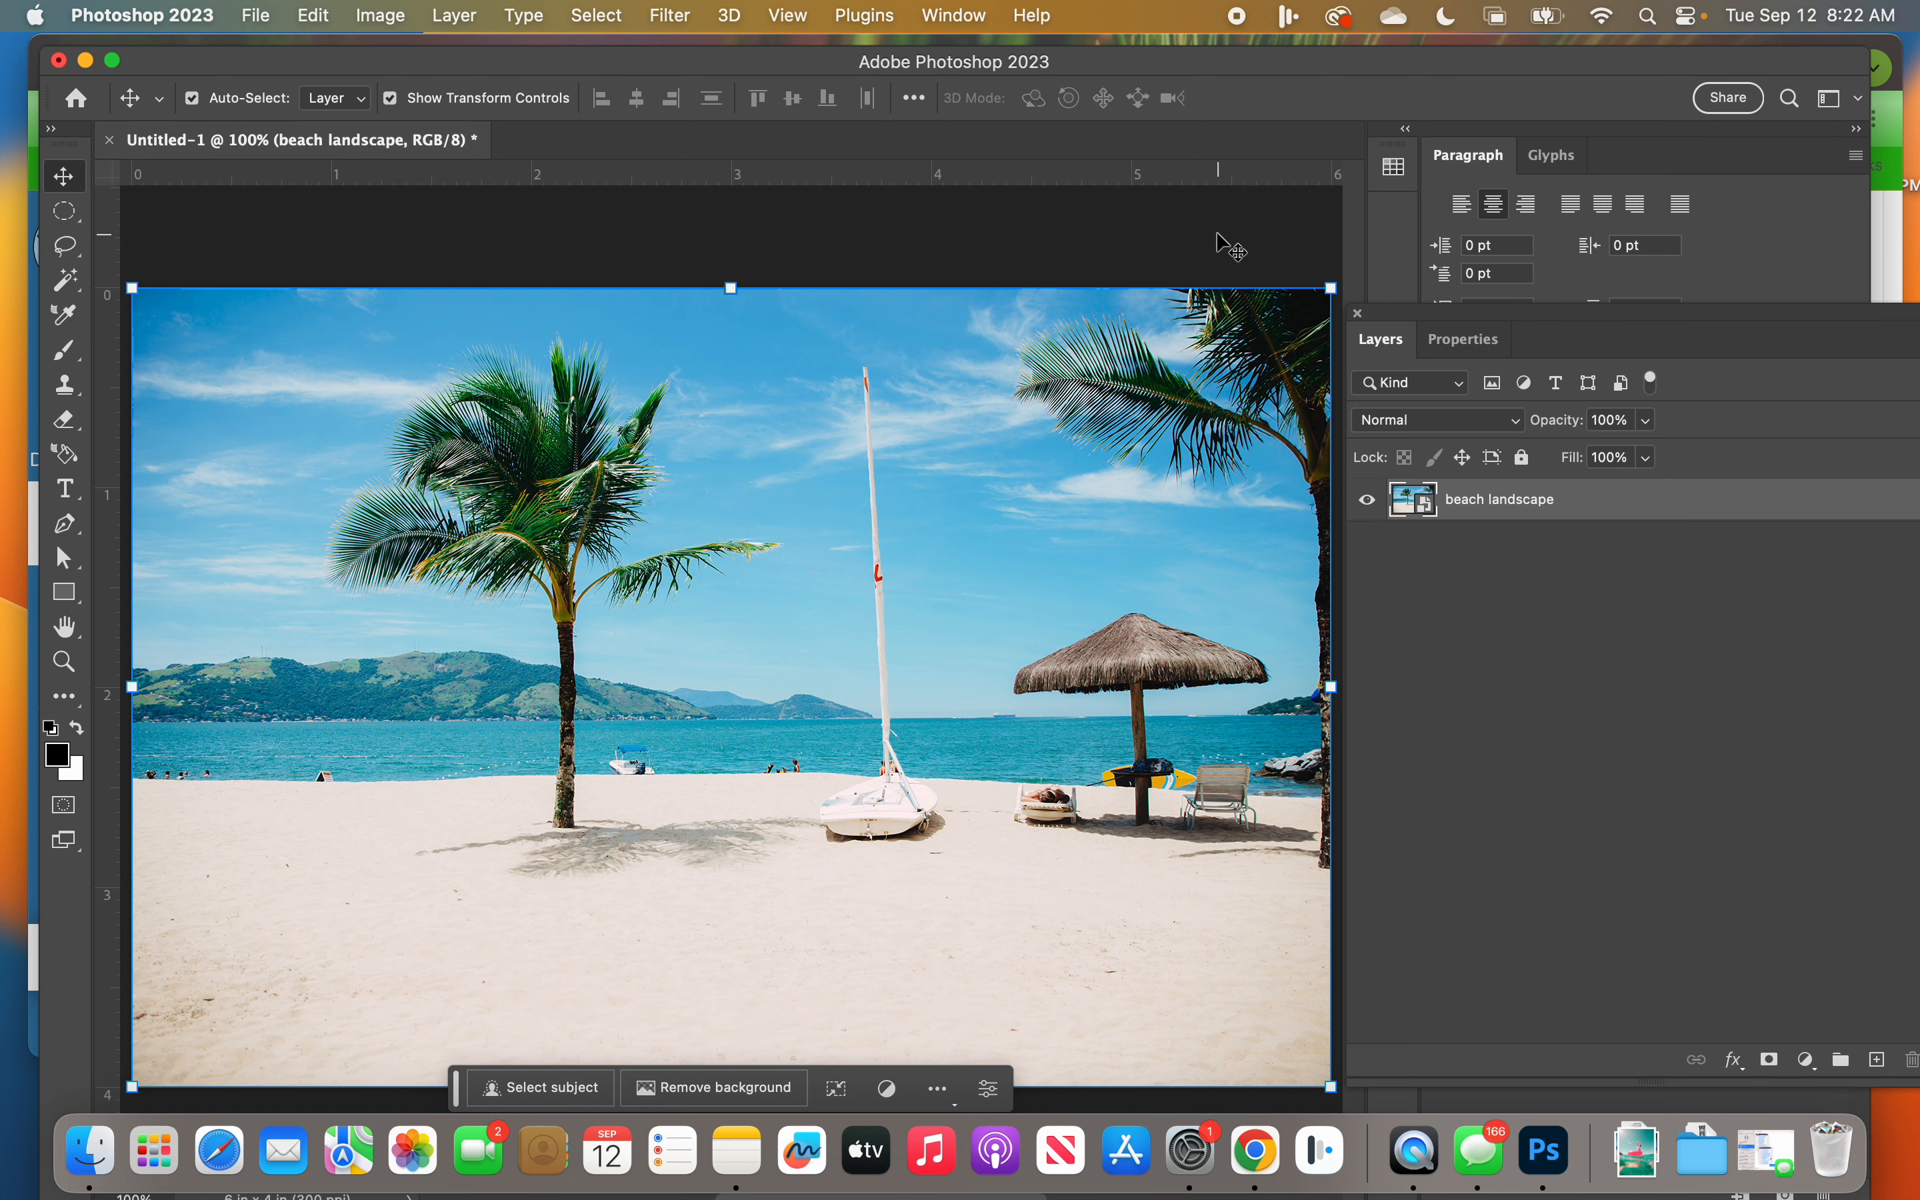
# Step: Select the beach landscape layer and open the Filter Gallery for it, resizing the gallery window
pyautogui.click(833, 232)
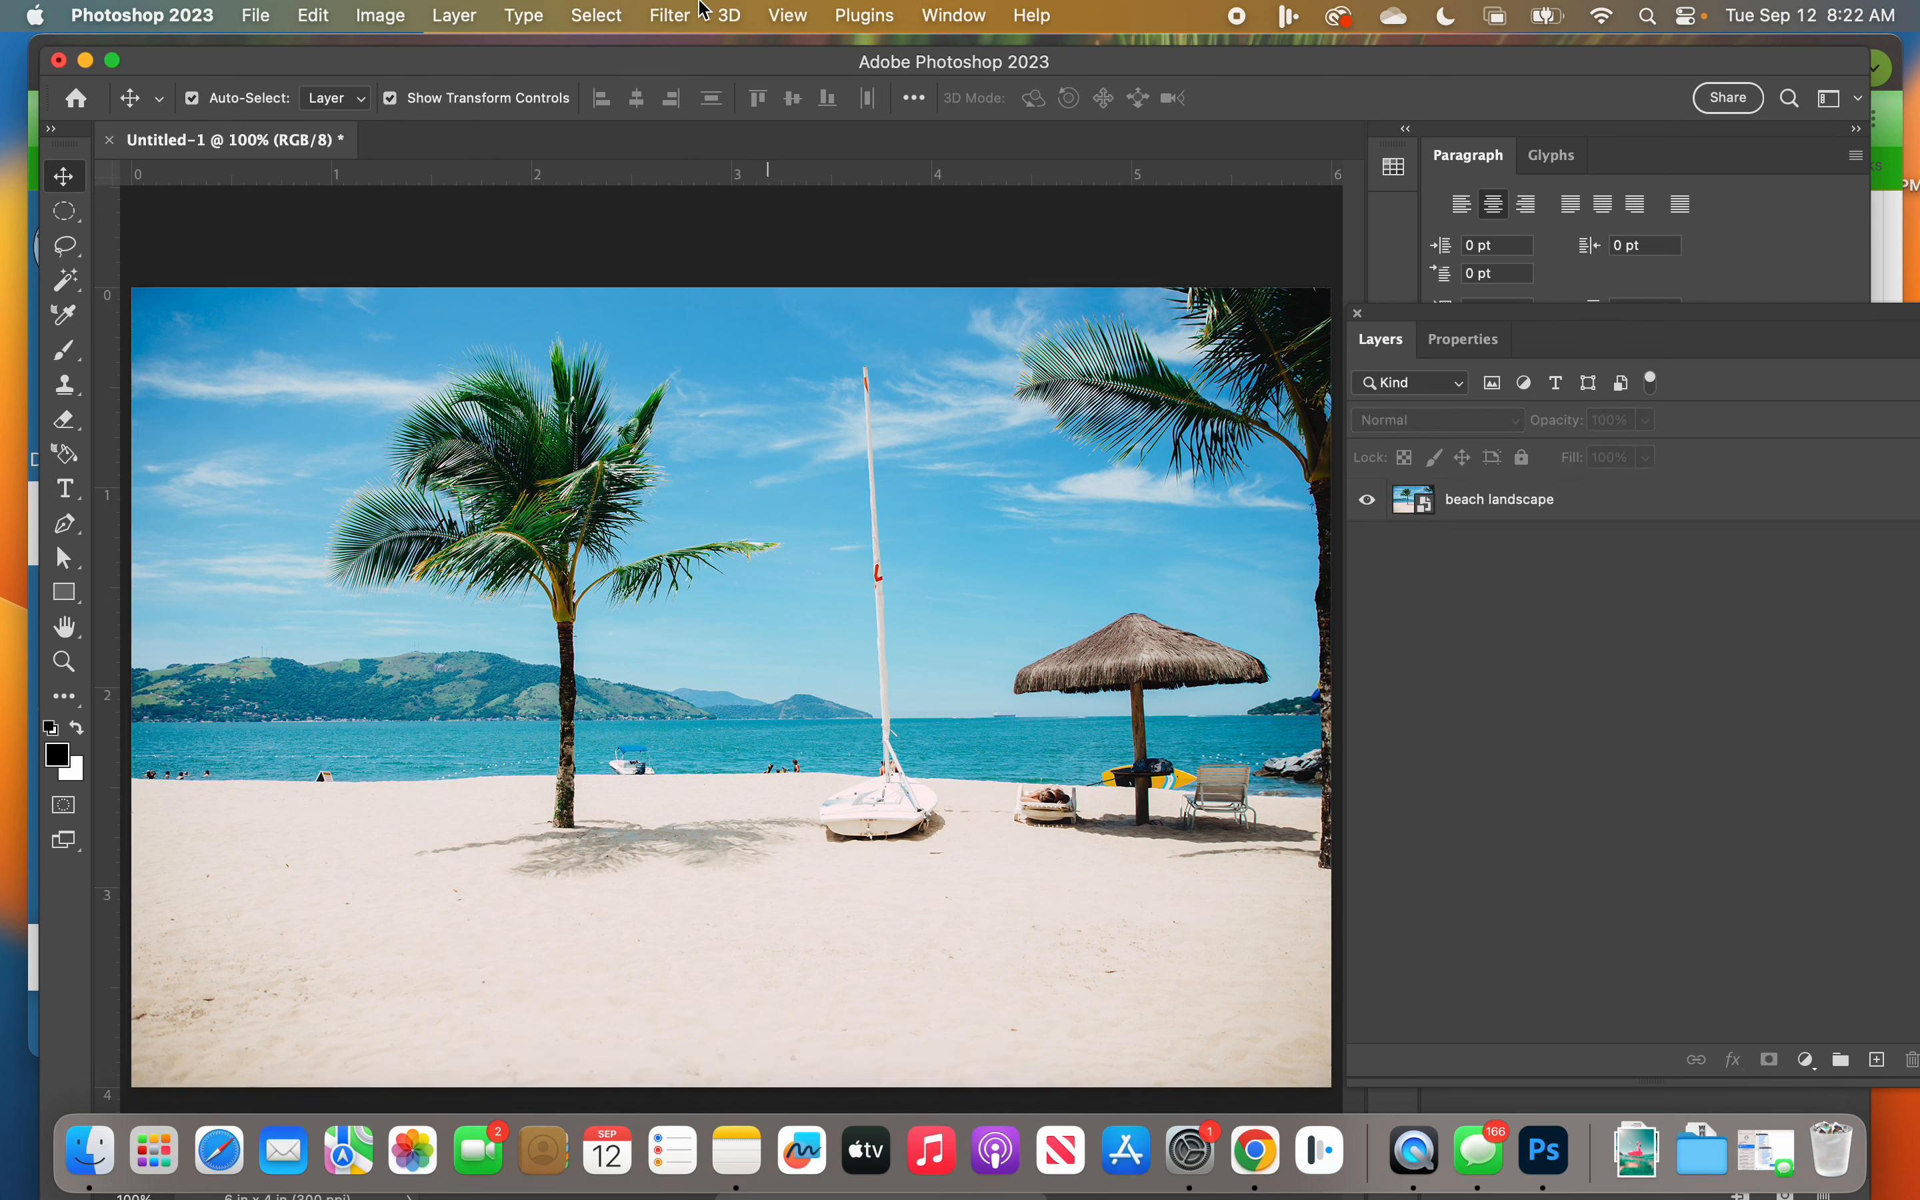
pyautogui.click(672, 14)
pyautogui.click(1610, 514)
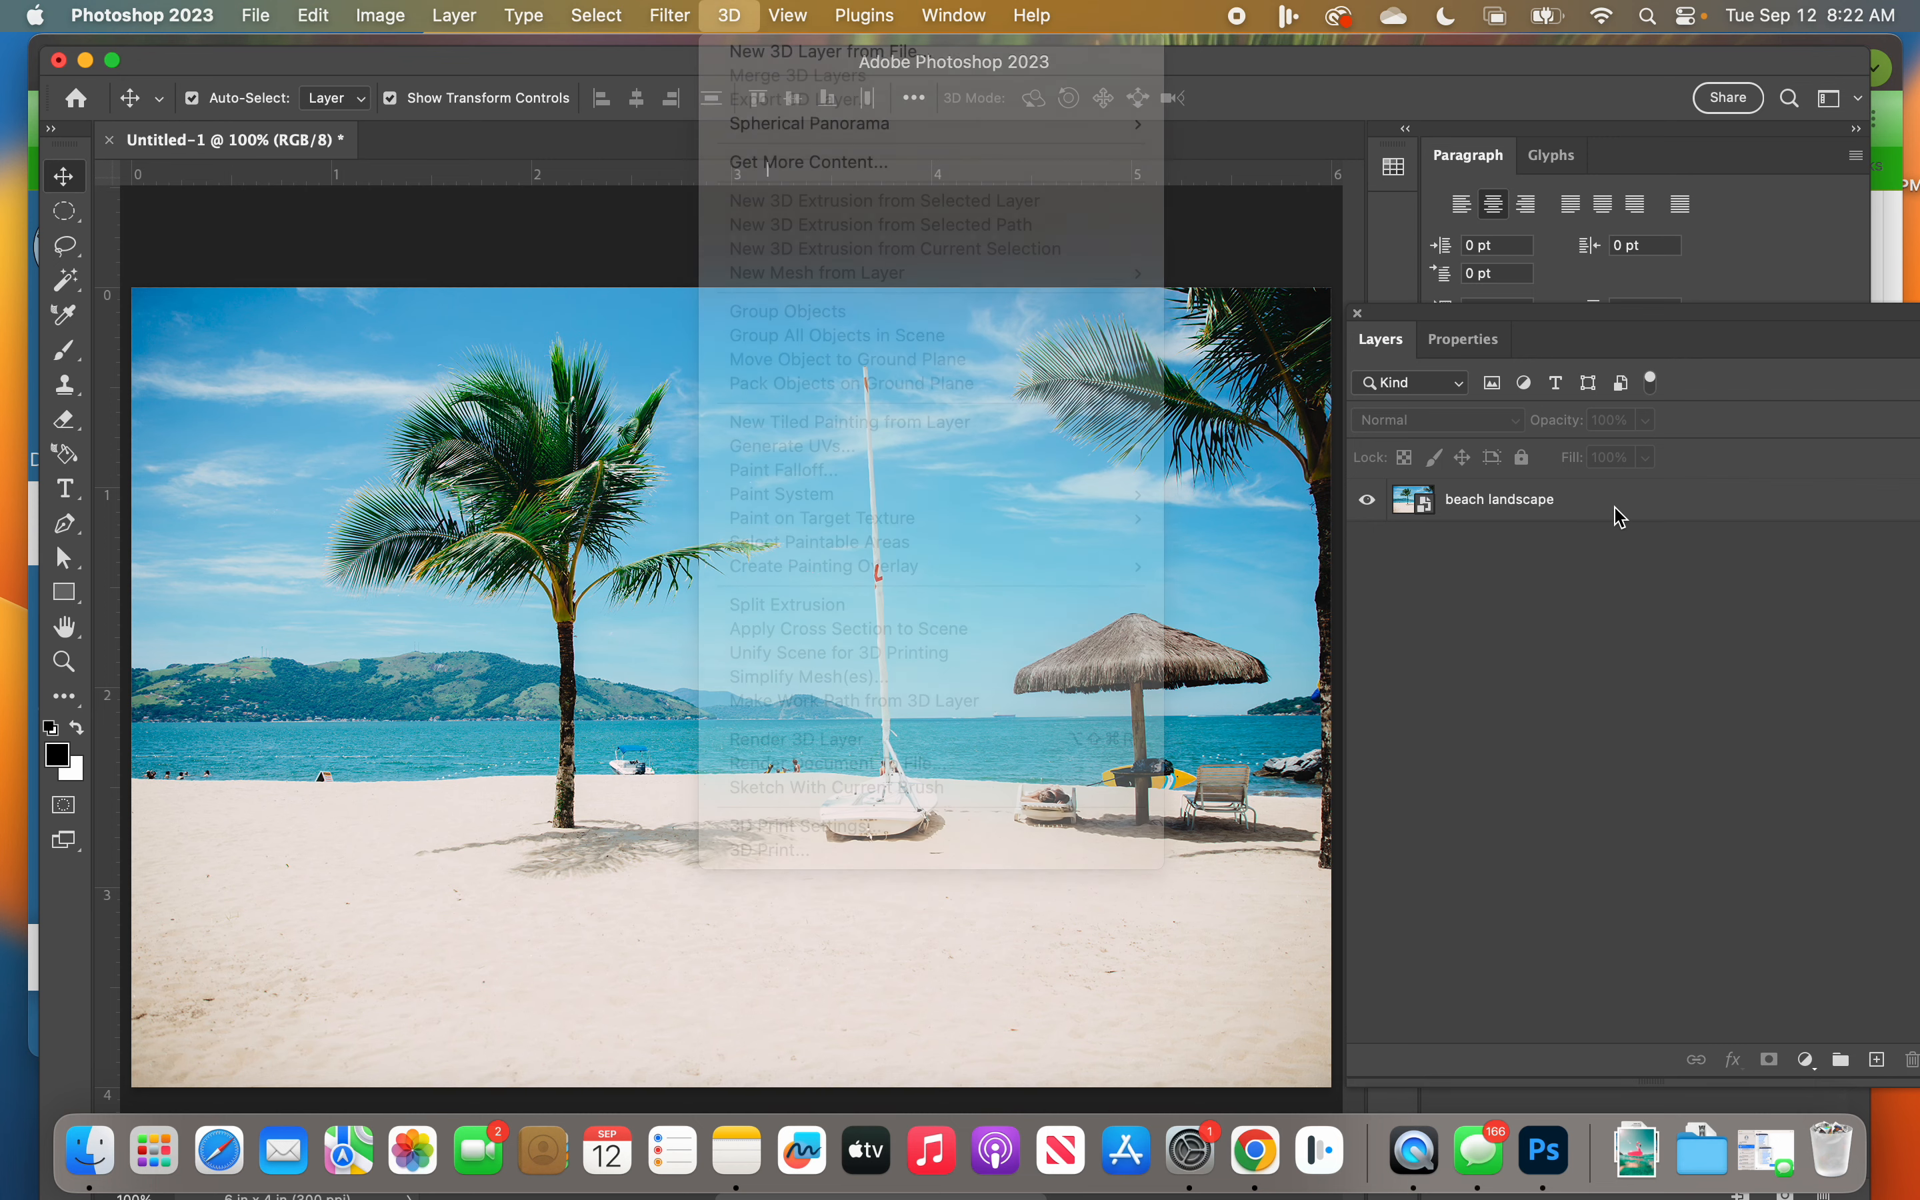
pyautogui.click(1576, 505)
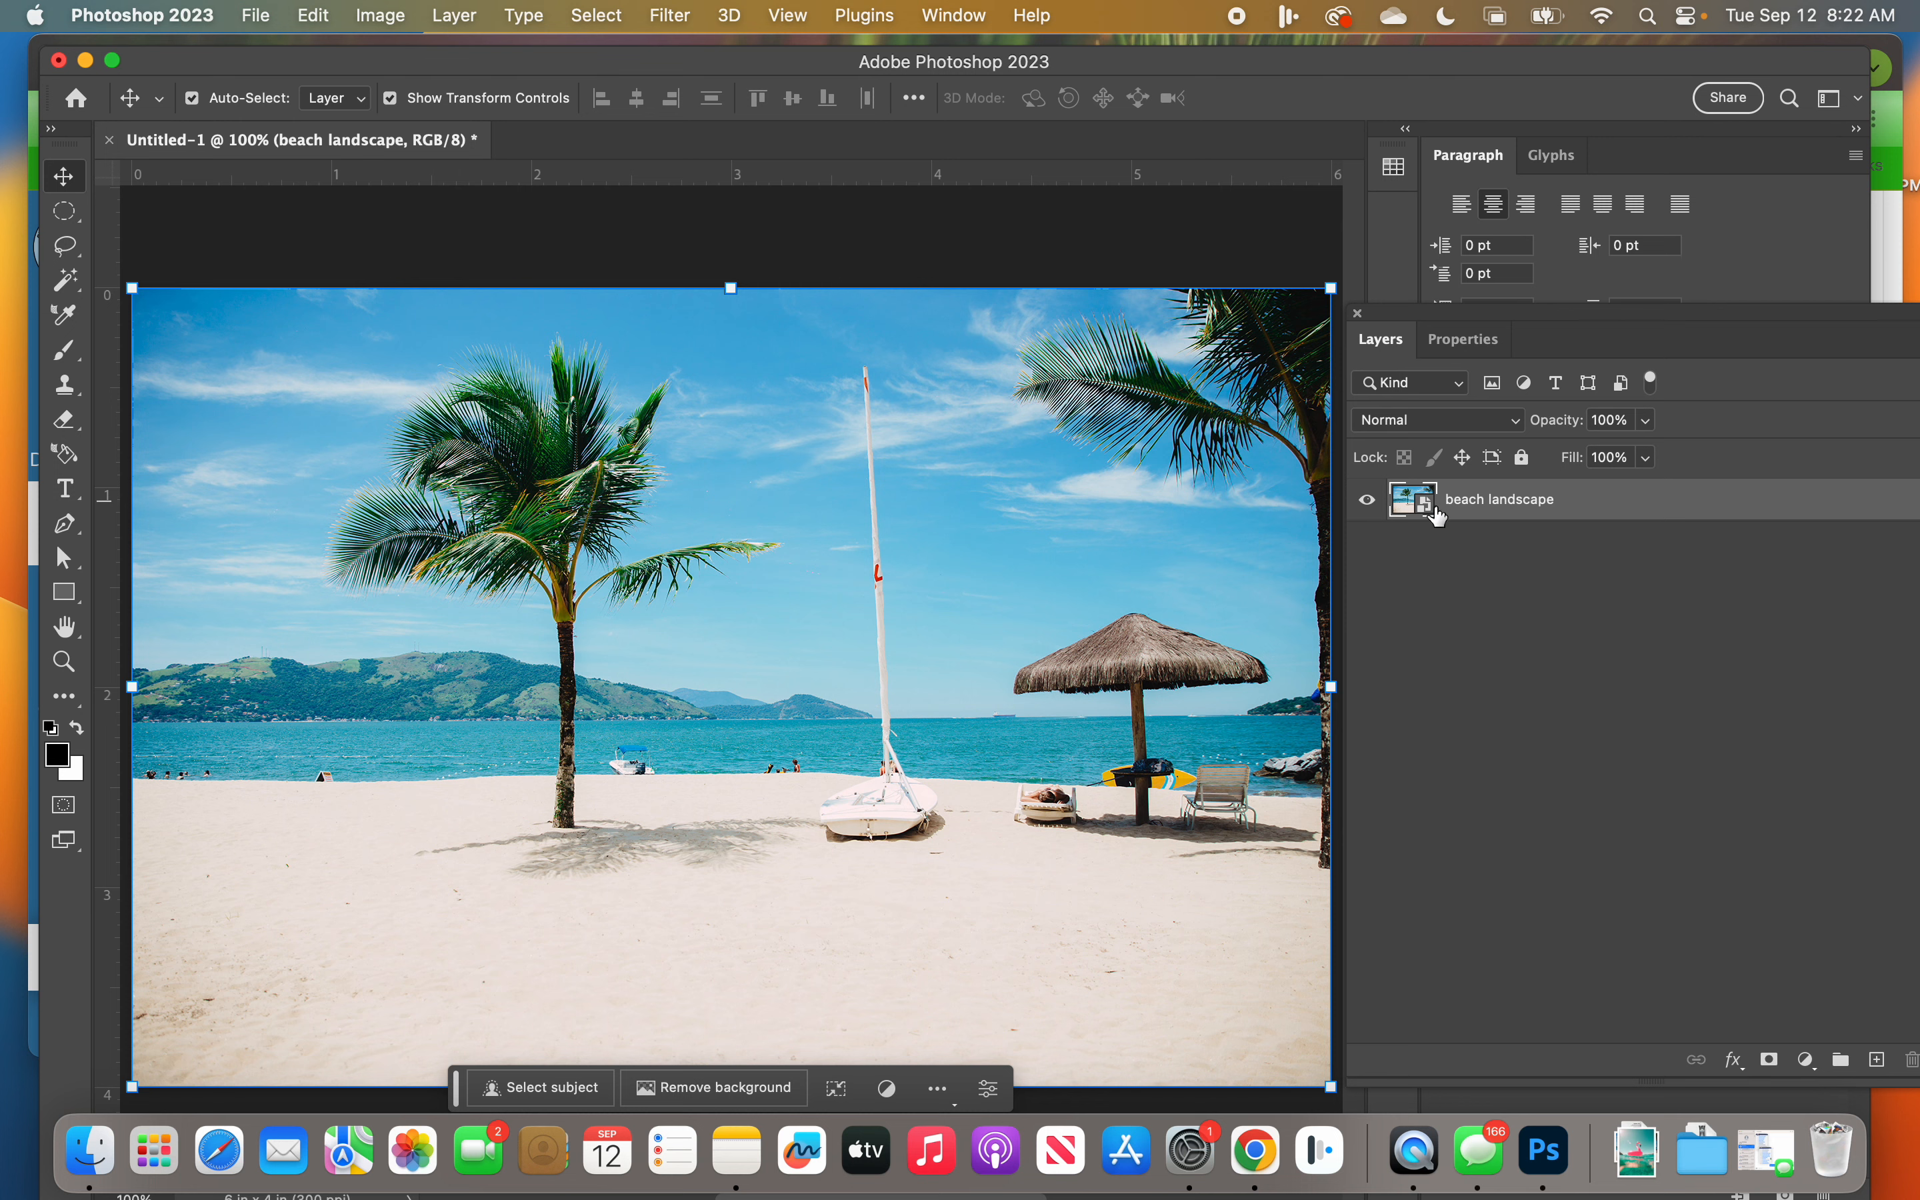
pyautogui.click(671, 12)
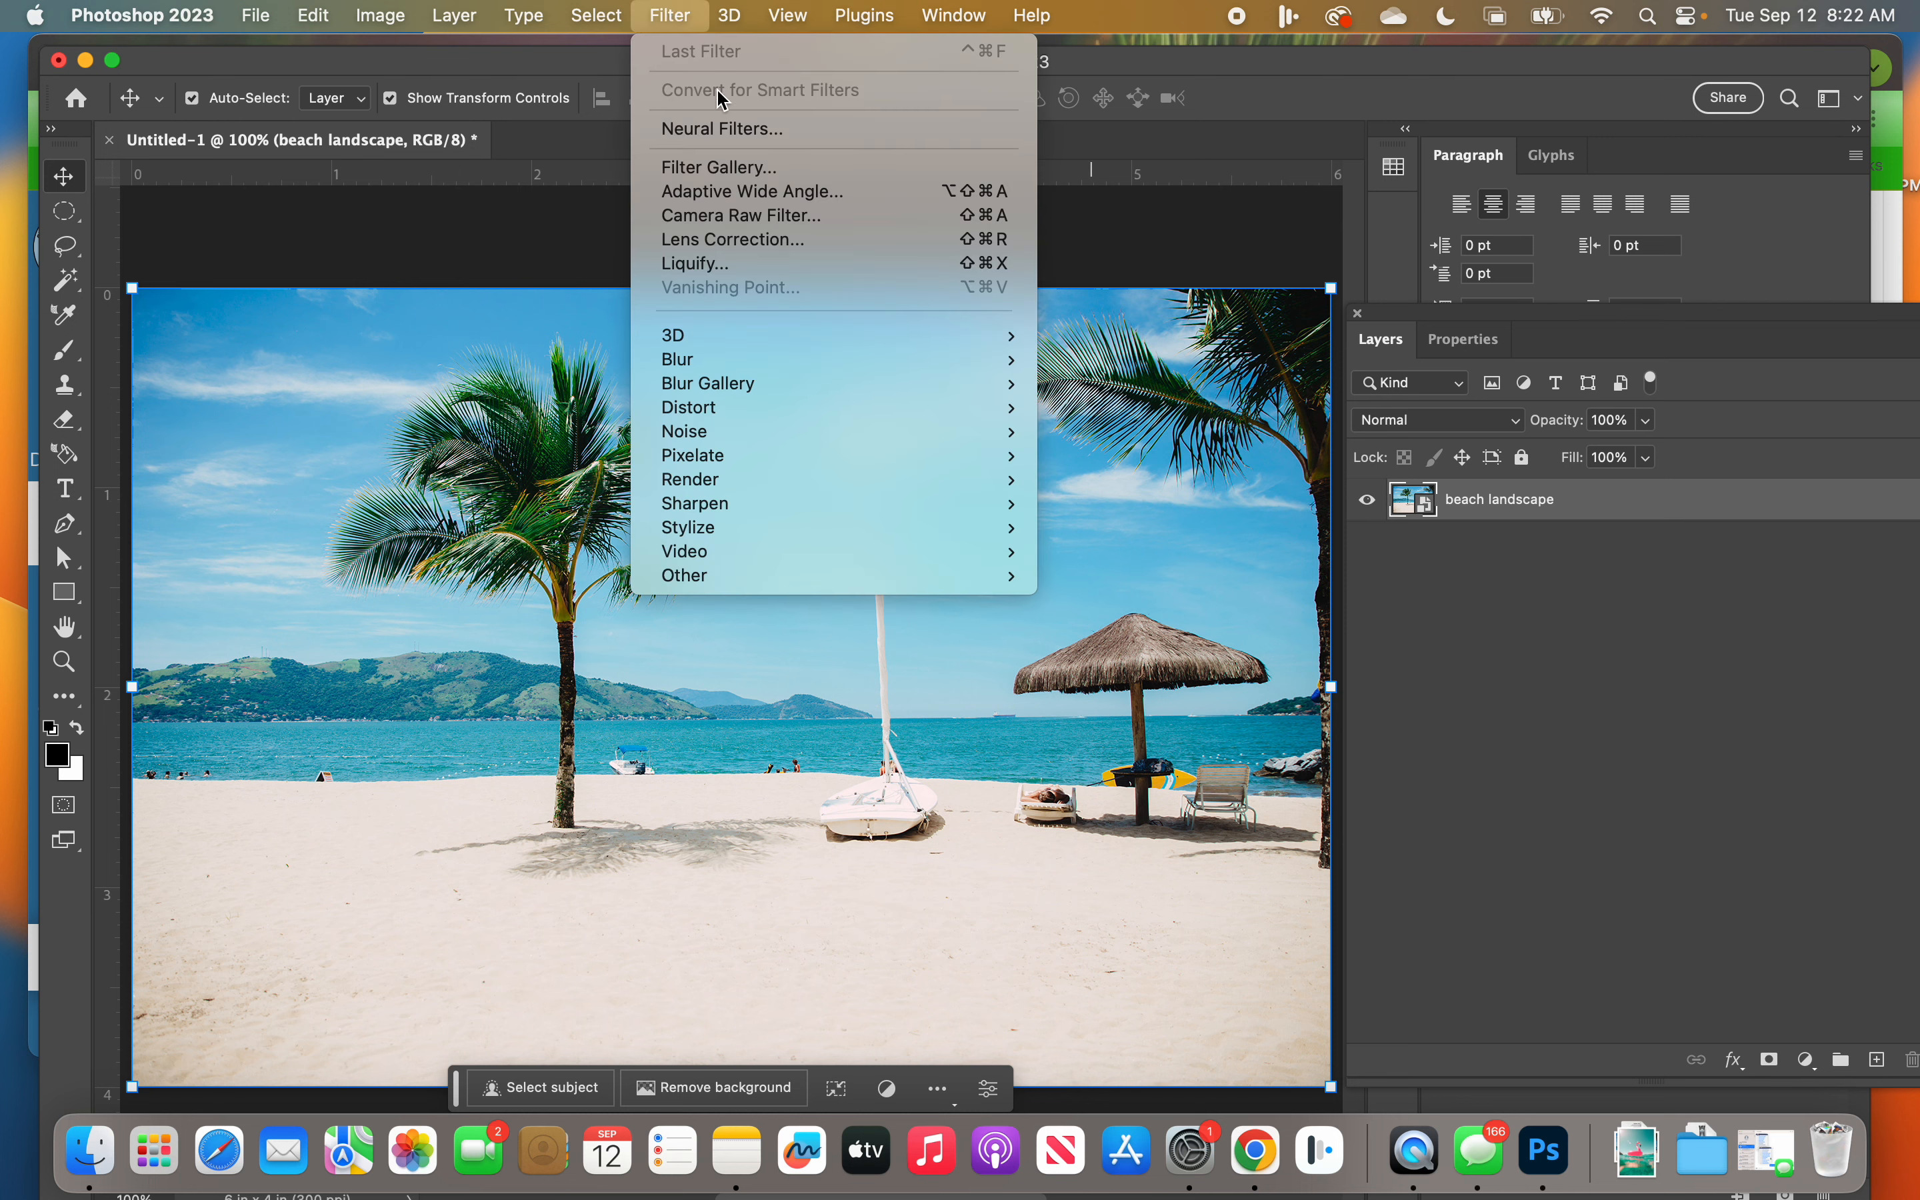
pyautogui.click(838, 168)
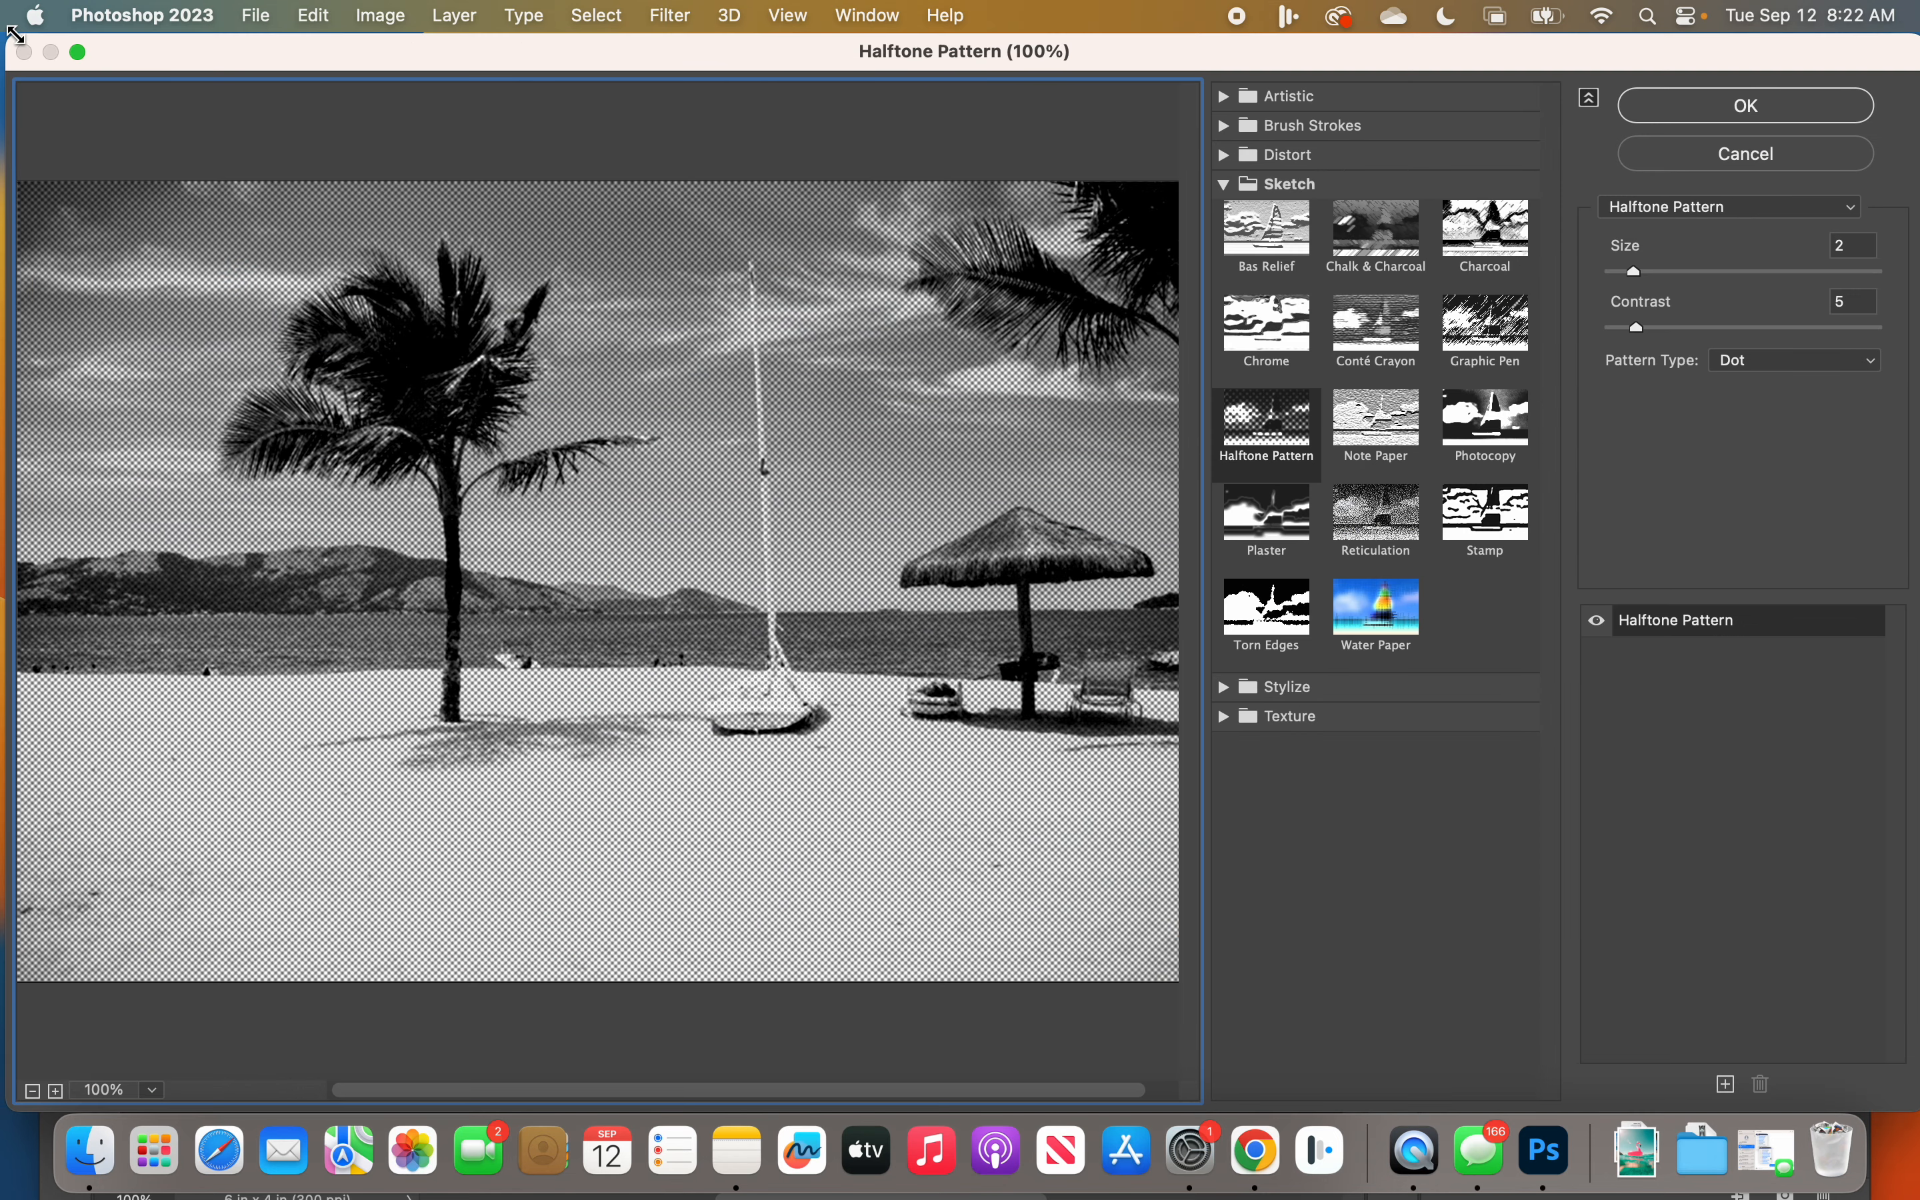
pyautogui.moveTo(12, 38); pyautogui.dragTo(74, 49)
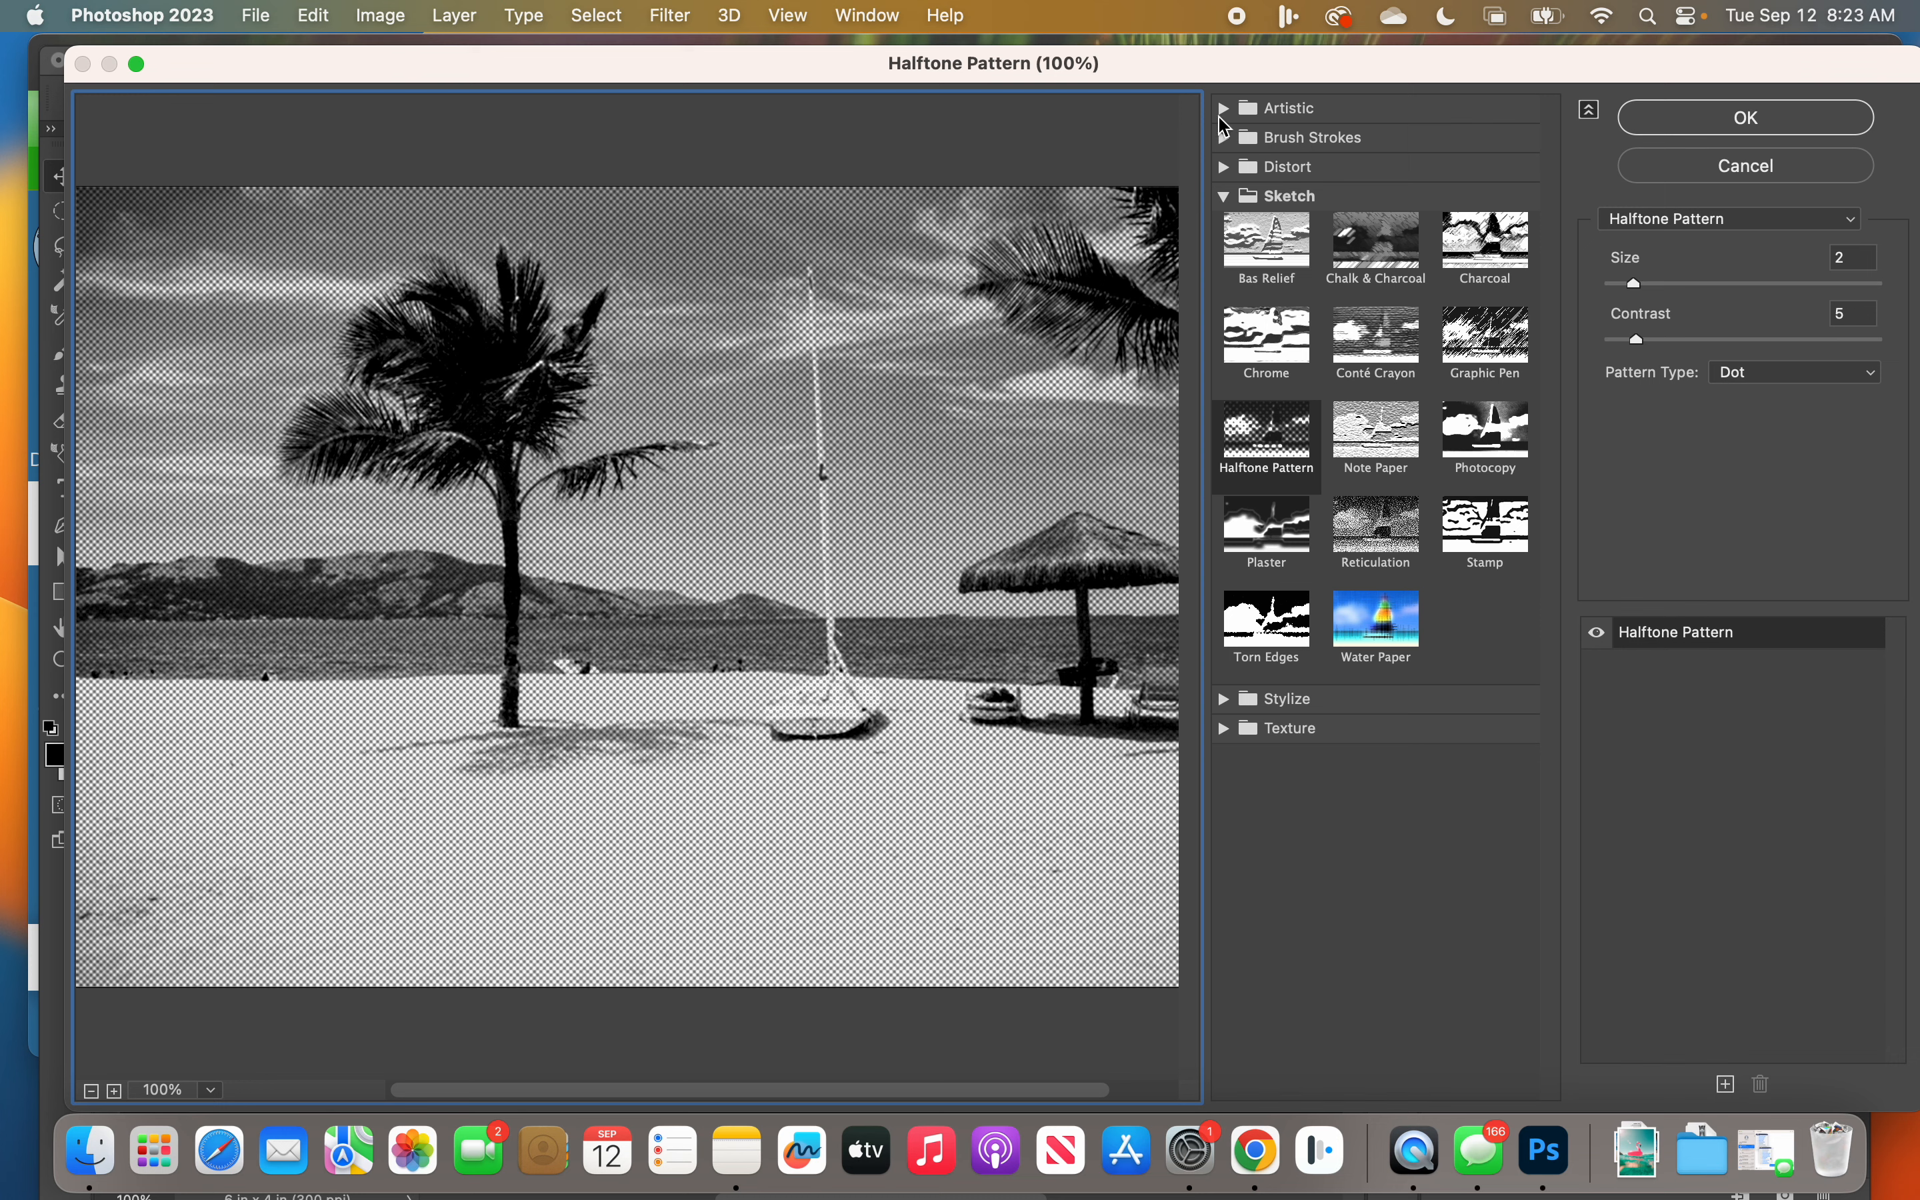
# Step: Preview the Artistic filters Colored Pencil and Poster Edges on the beach photo
pyautogui.click(1226, 113)
pyautogui.click(1226, 113)
pyautogui.click(1226, 196)
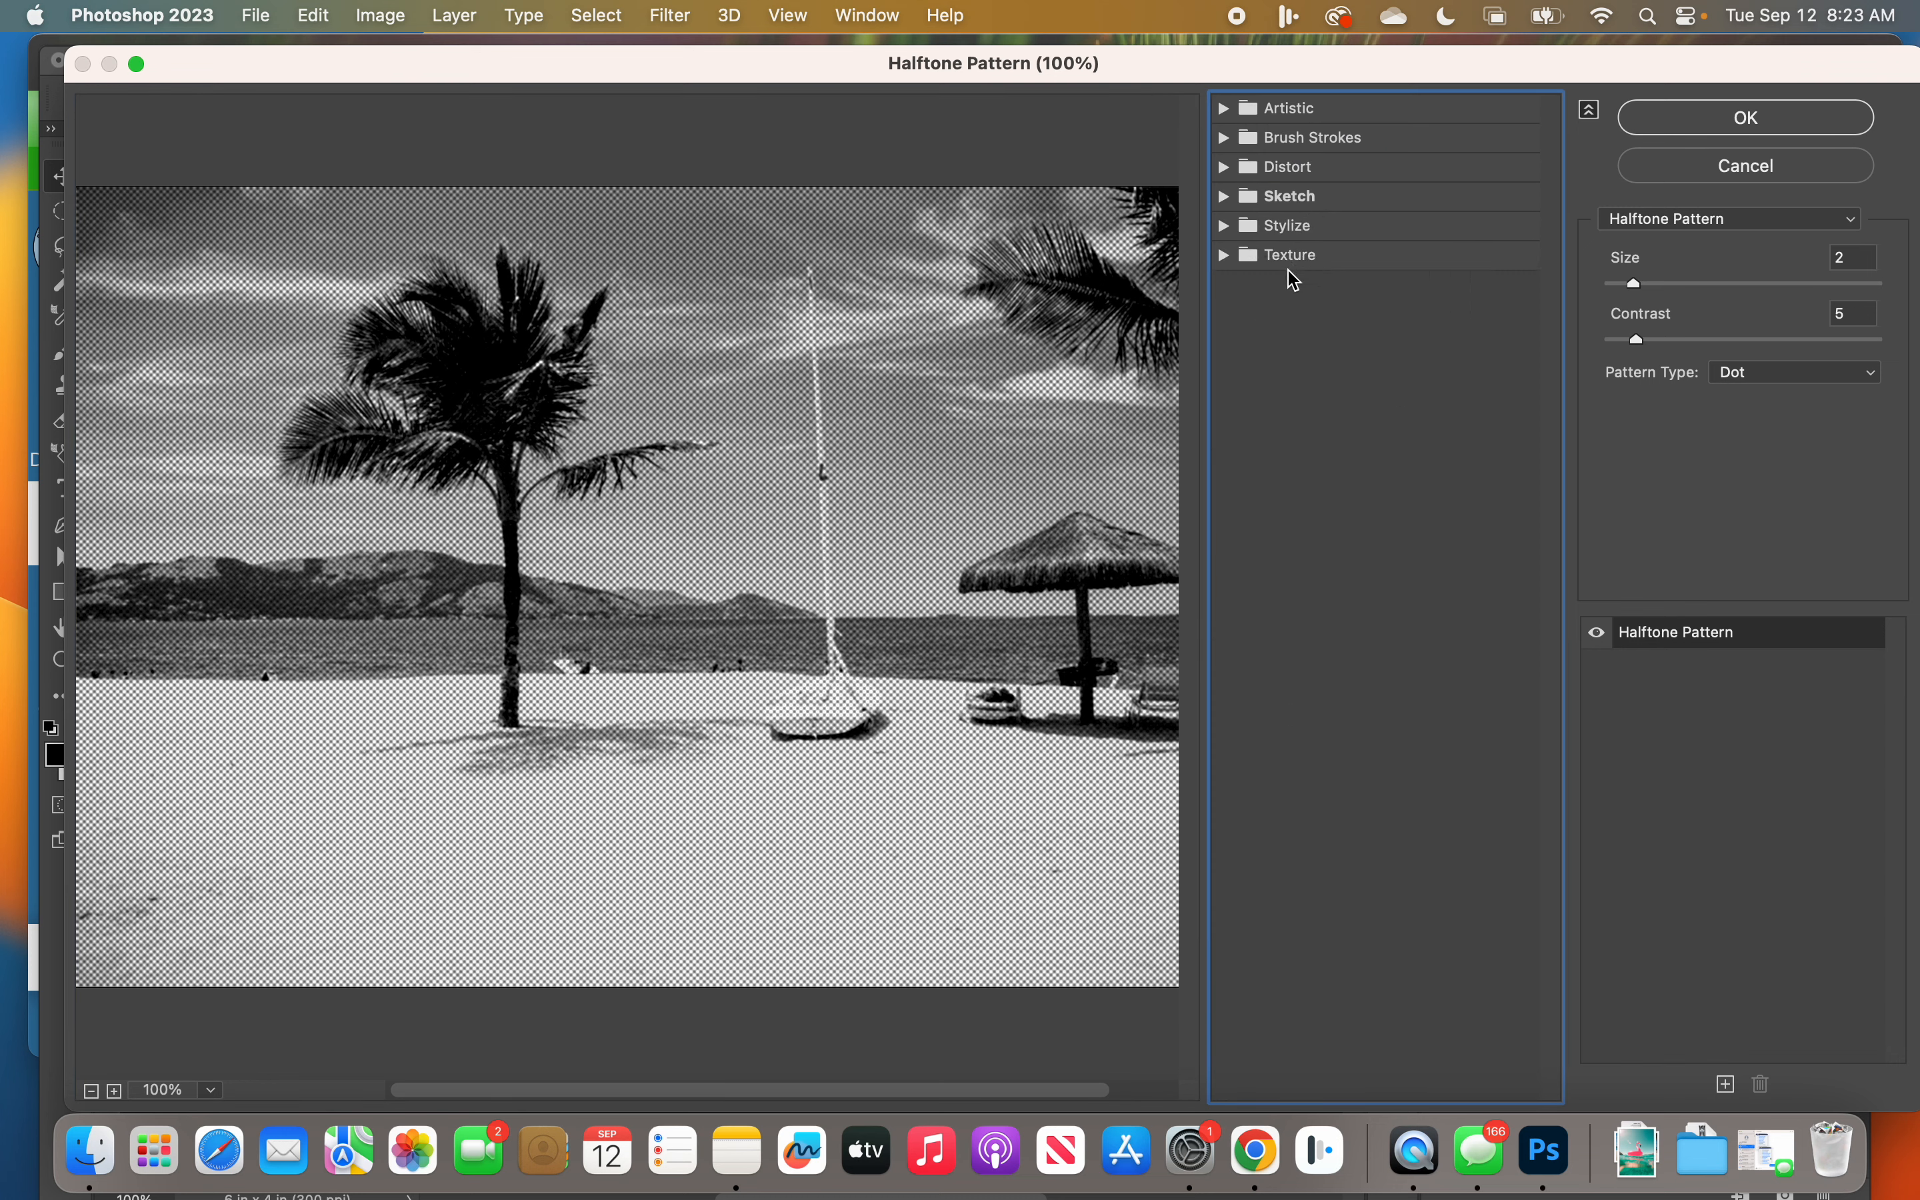
pyautogui.click(1226, 109)
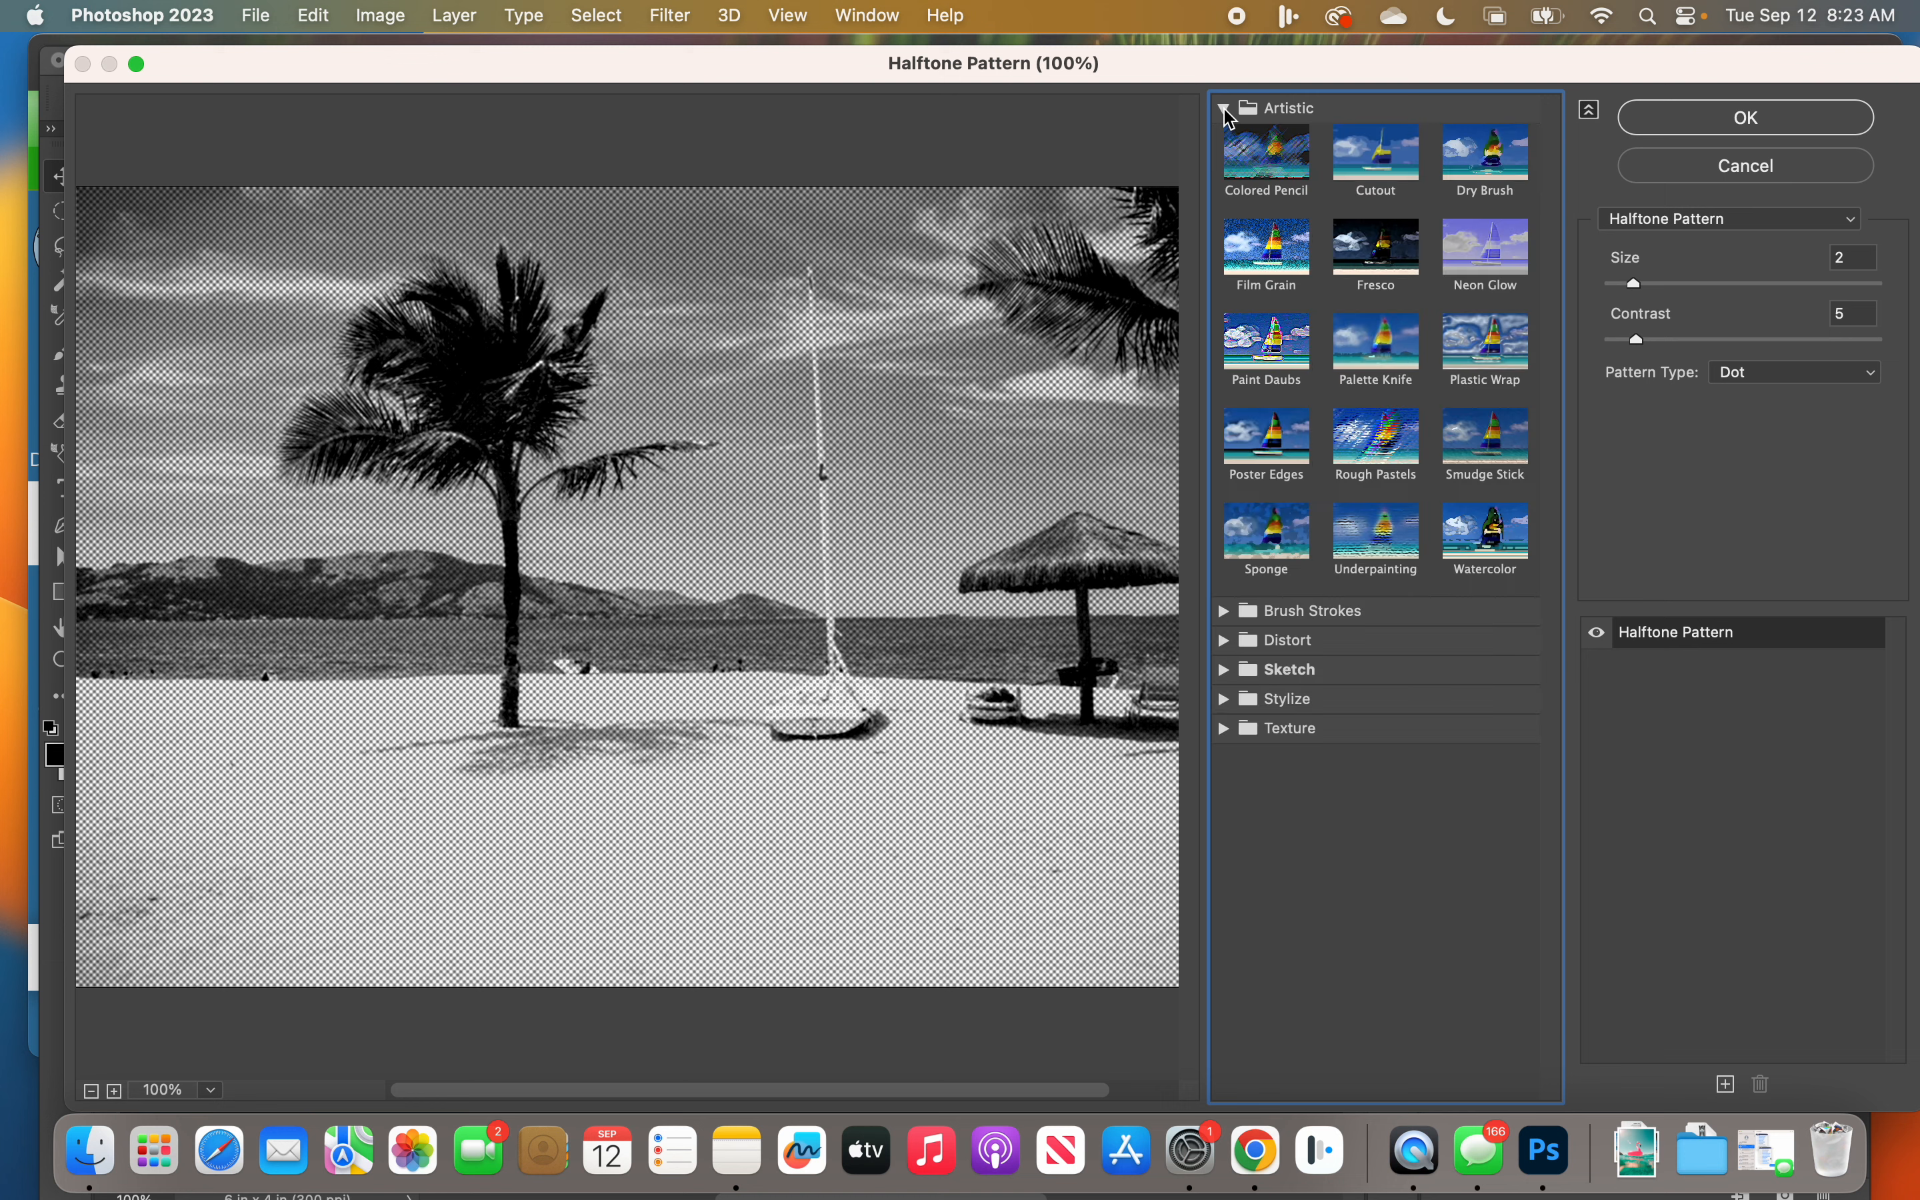
pyautogui.click(1280, 168)
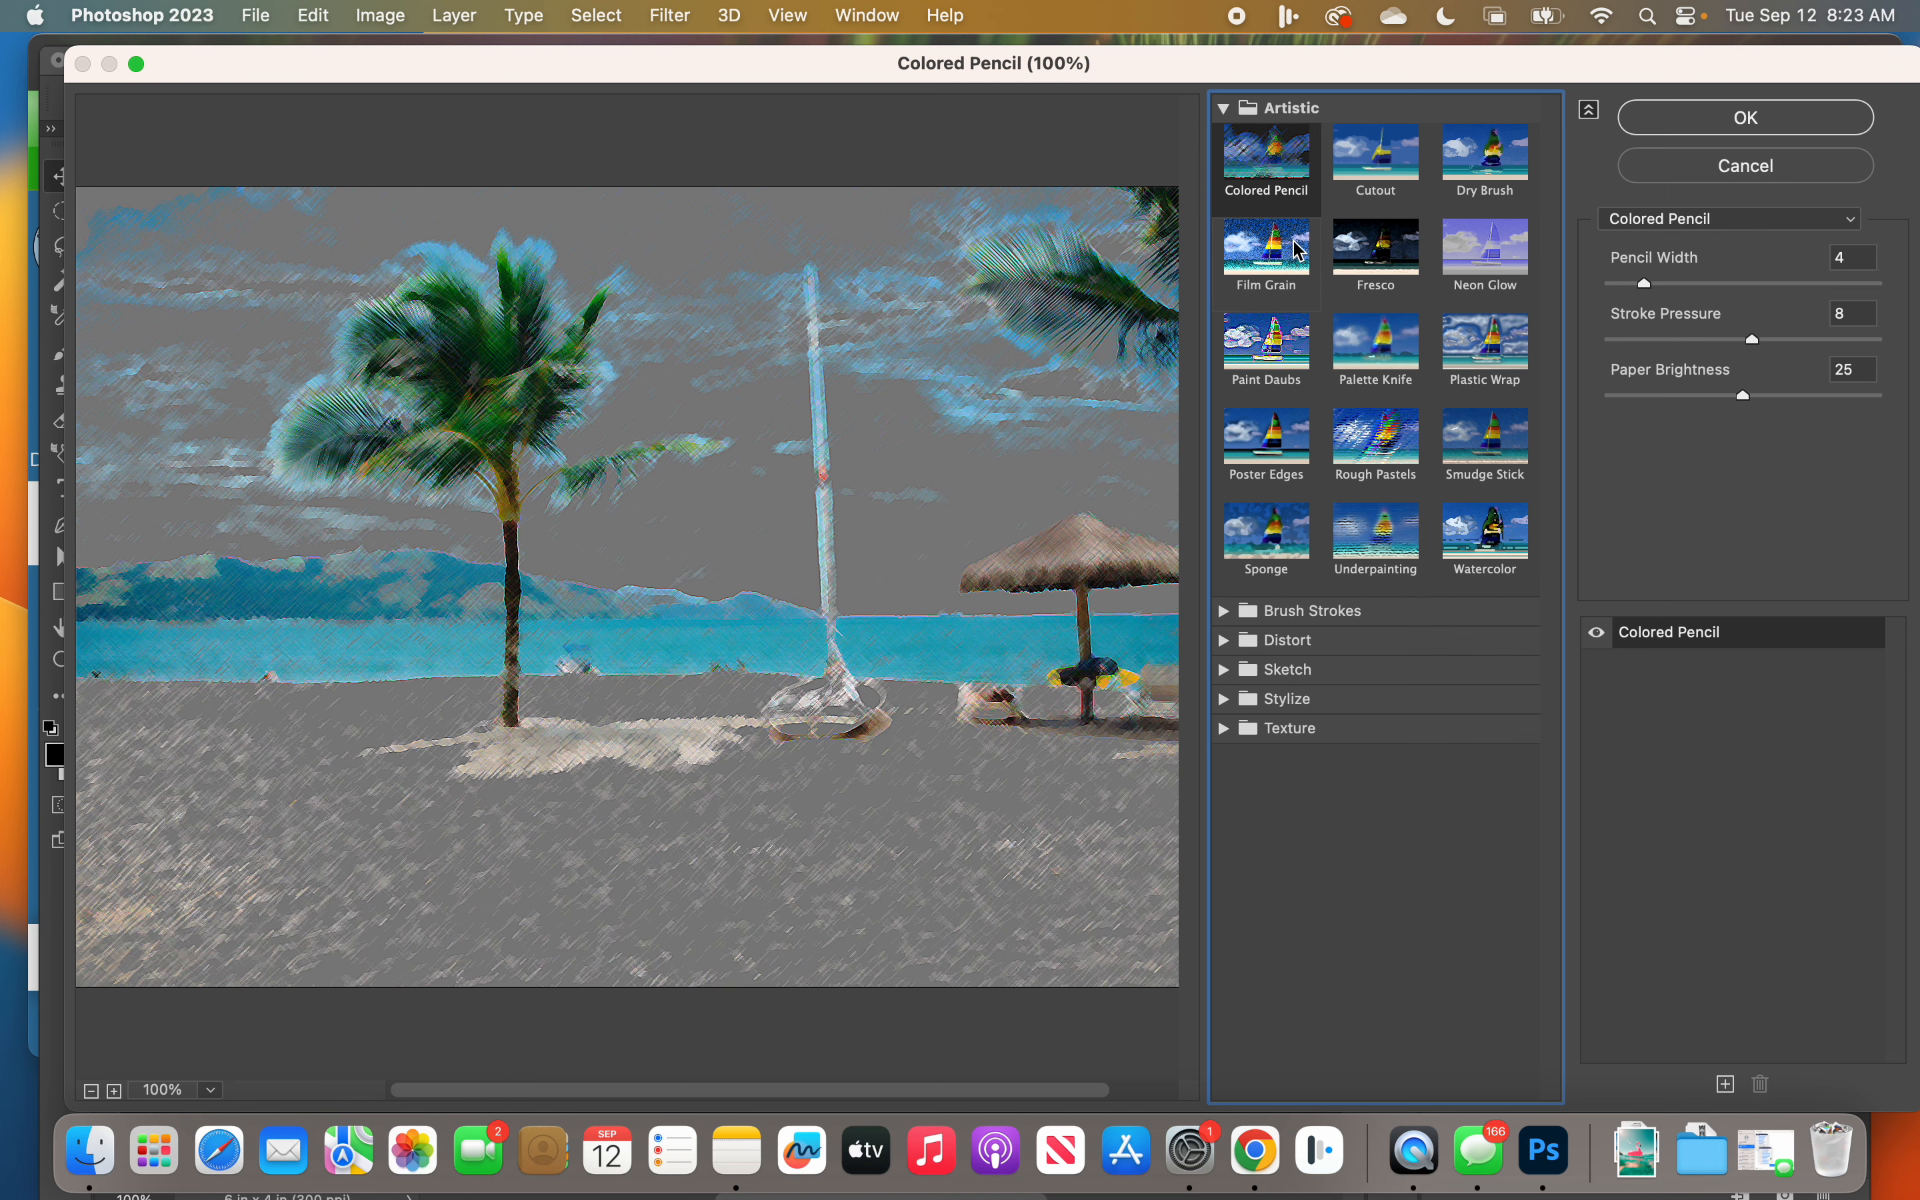
pyautogui.click(1273, 443)
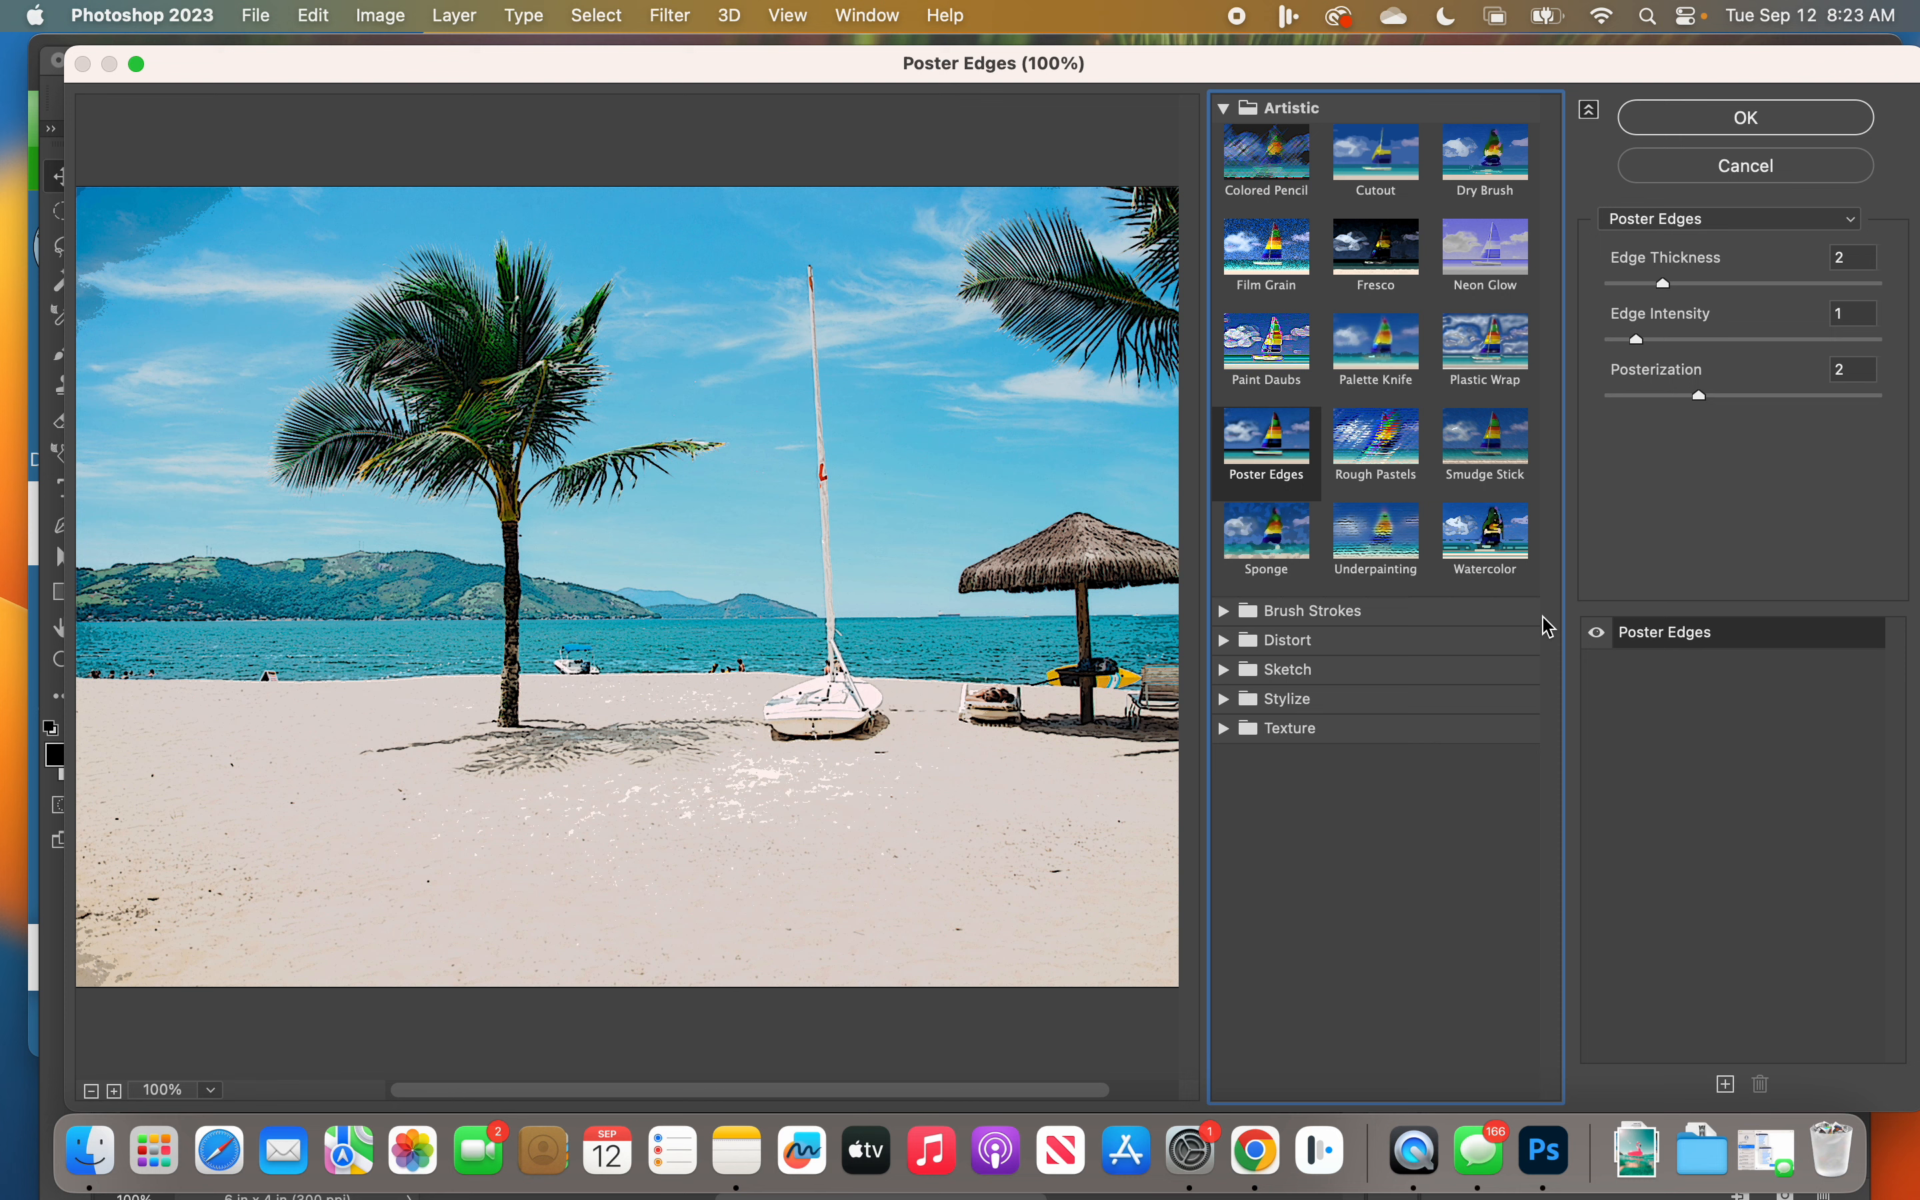
# Step: Expand the Distort and Sketch filters and preview Note Paper, Reticulation, Stamp and Torn Edges on the photo
pyautogui.click(1230, 642)
pyautogui.click(1230, 766)
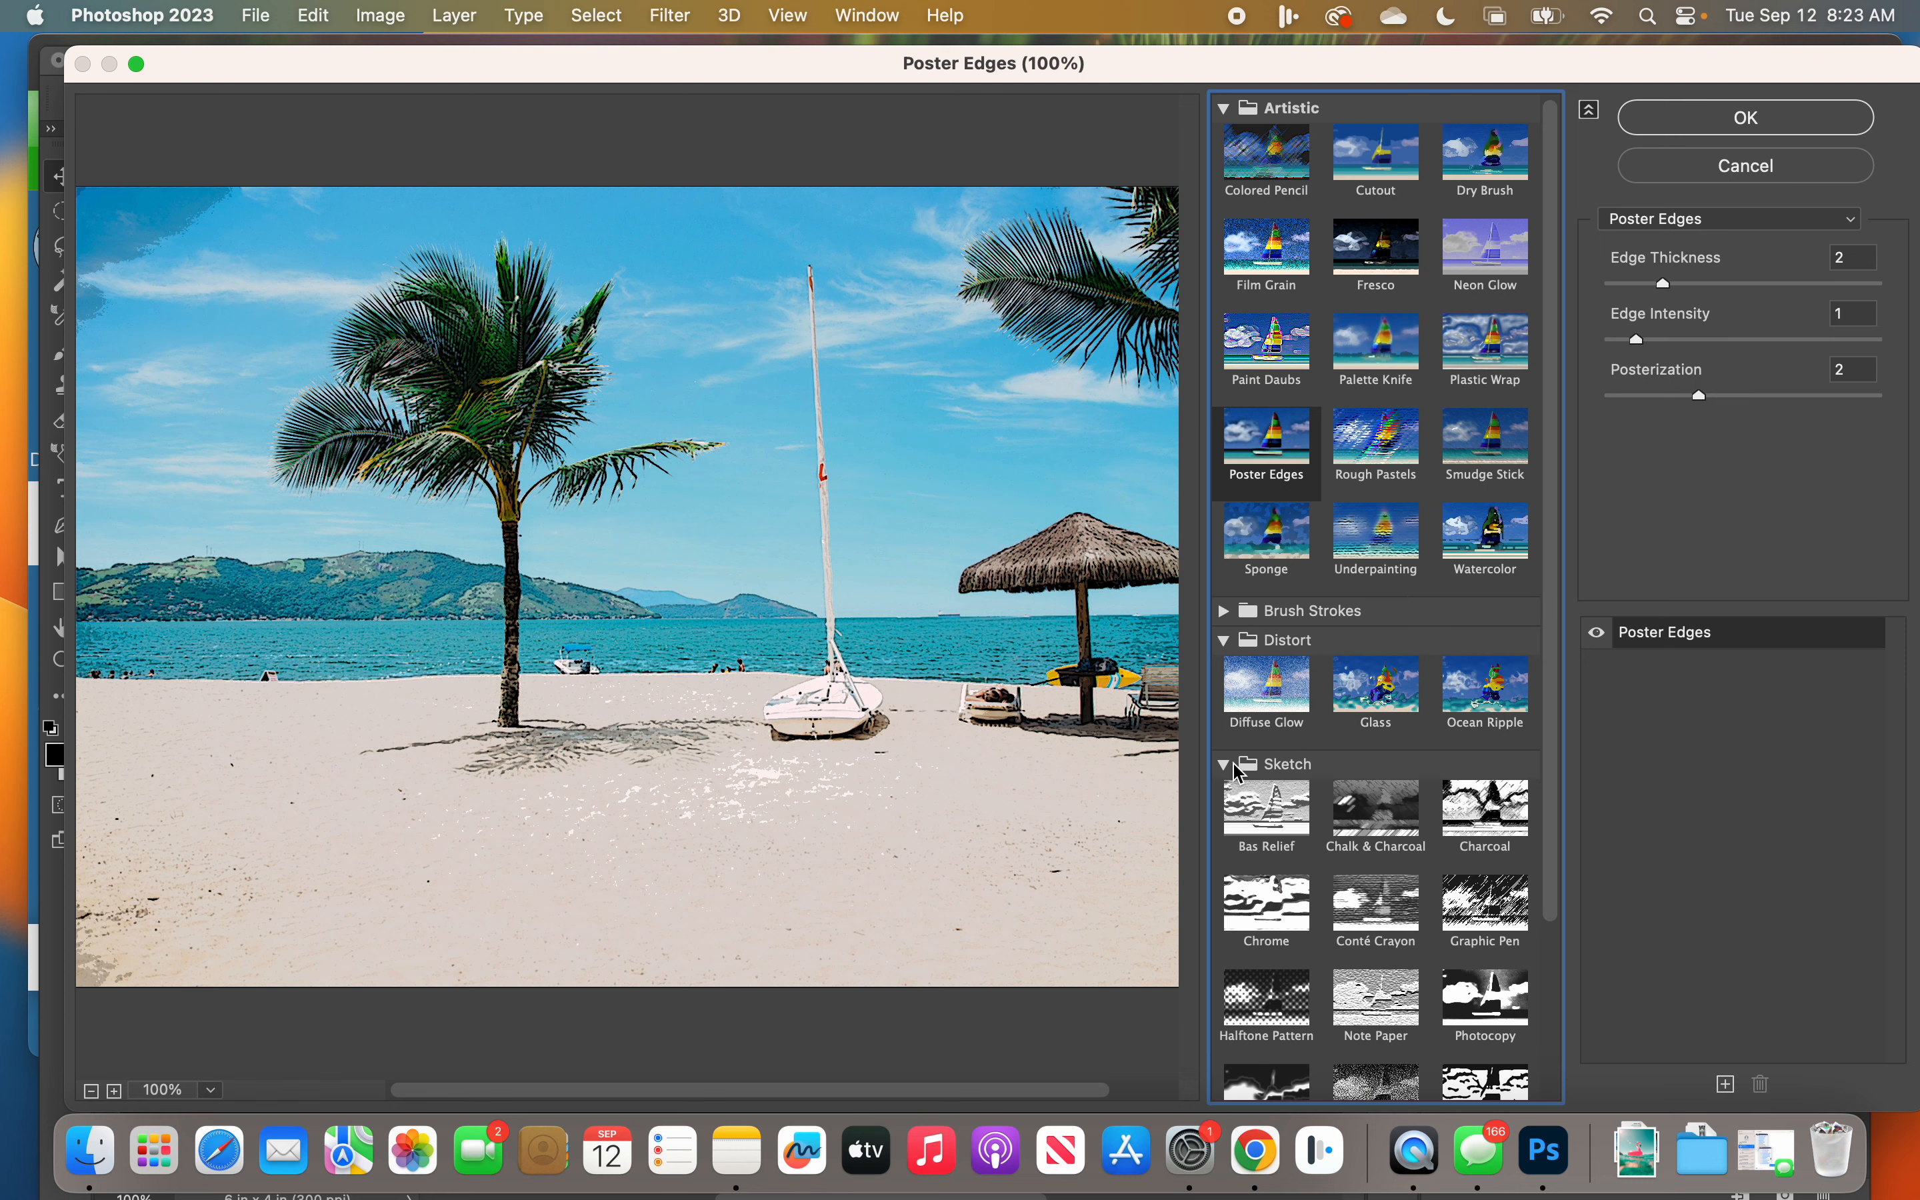
pyautogui.scroll(-2, 1358, 845)
pyautogui.scroll(-1, 1358, 846)
pyautogui.click(1360, 768)
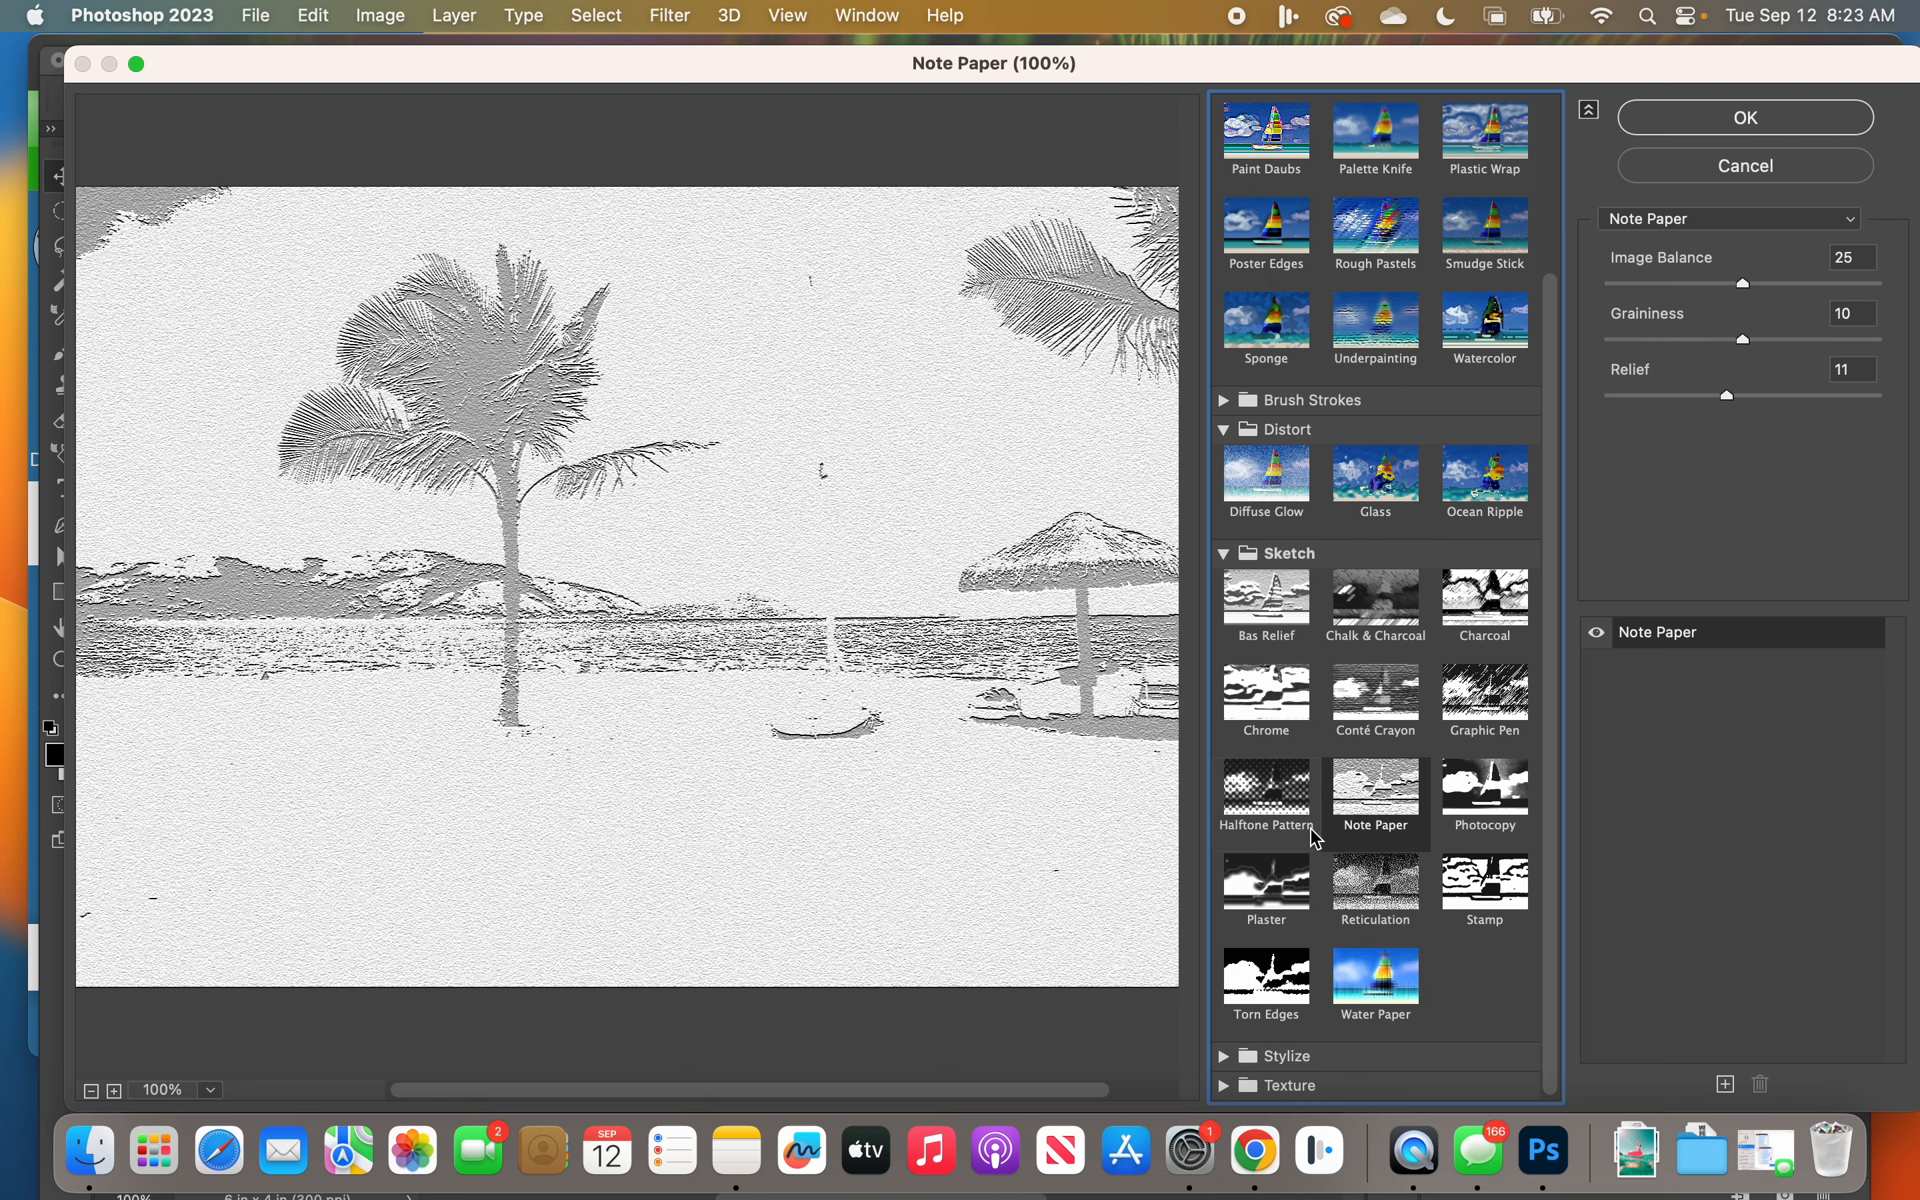
pyautogui.click(1368, 891)
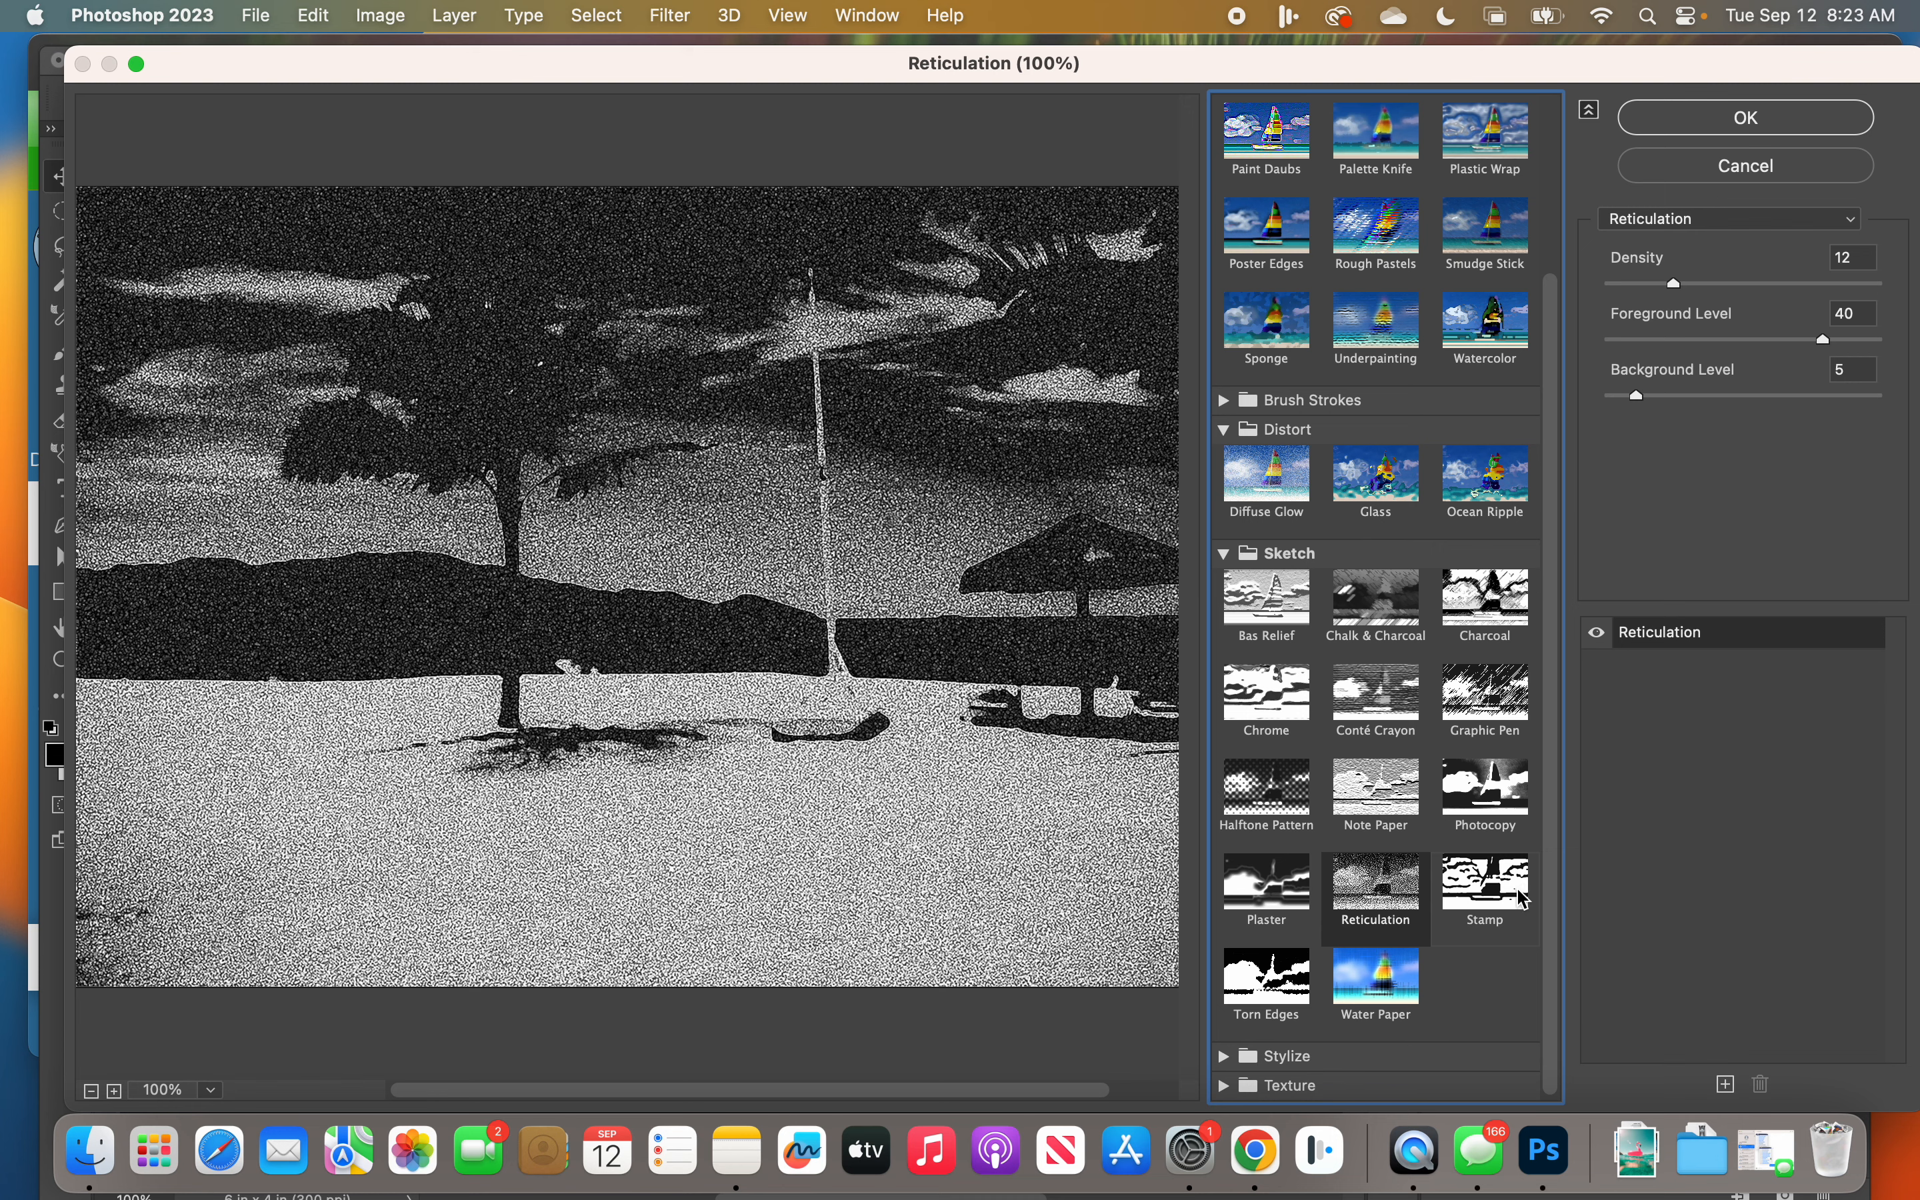
pyautogui.click(1497, 901)
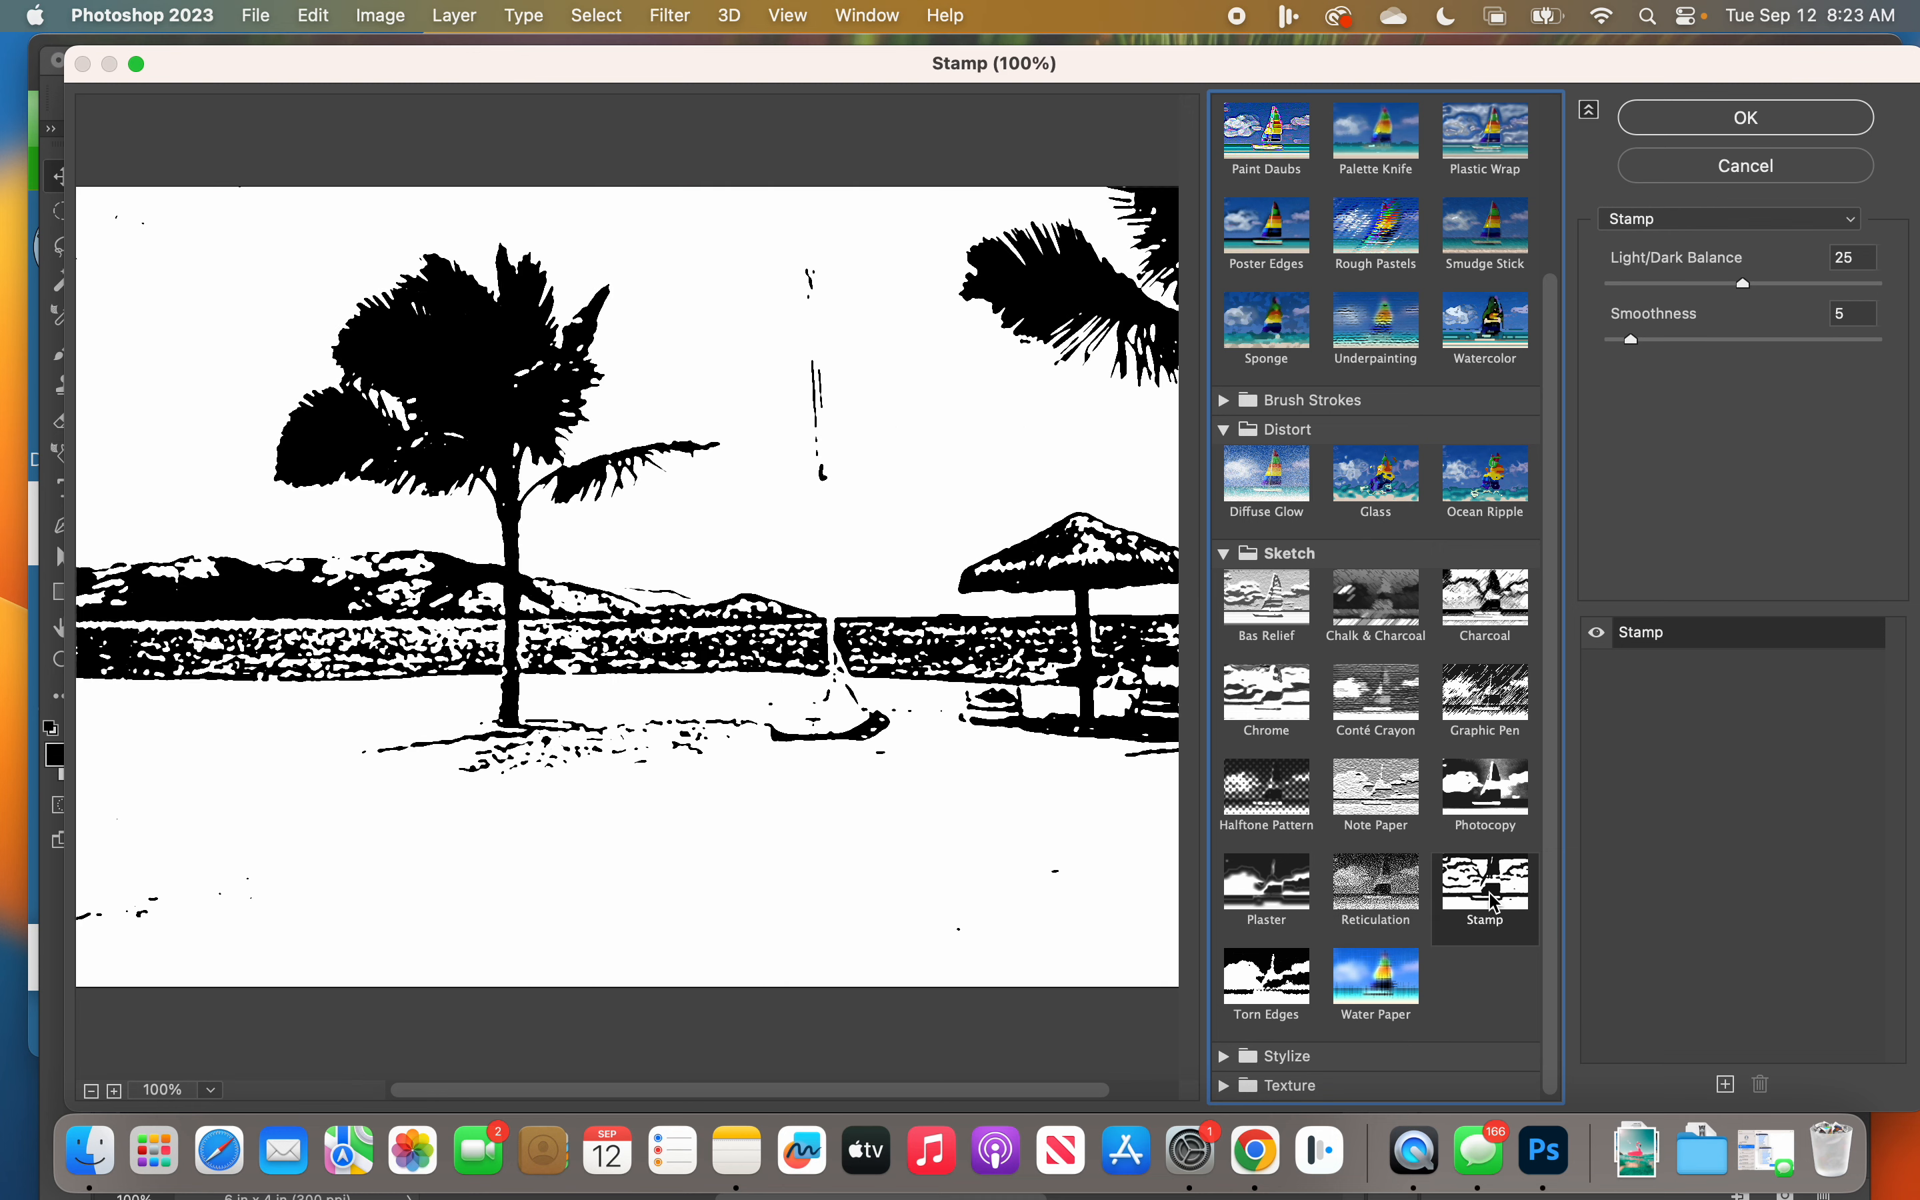
pyautogui.click(1265, 989)
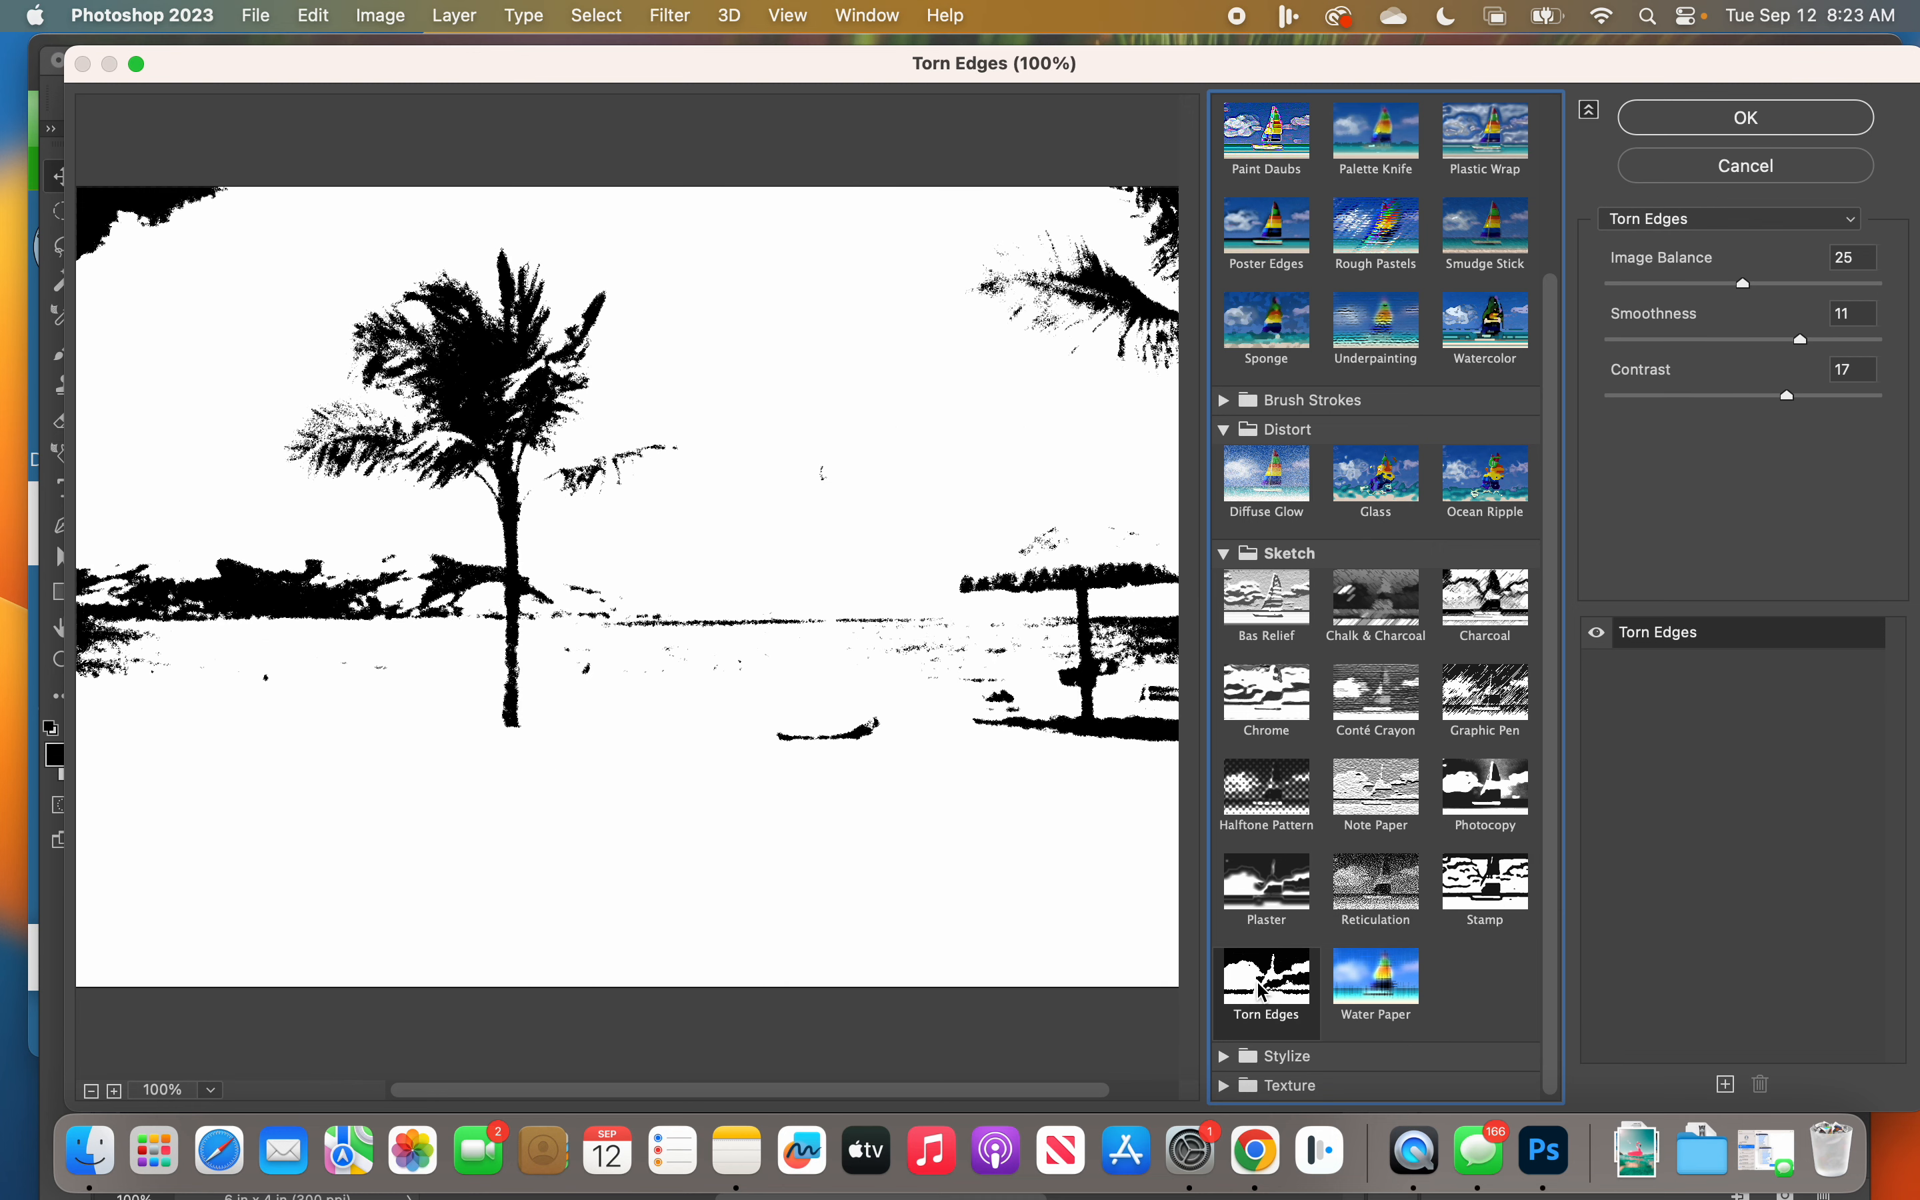
# Step: Try the Halftone Pattern filter on the photo with Size 2 and the Line pattern type
pyautogui.click(1273, 825)
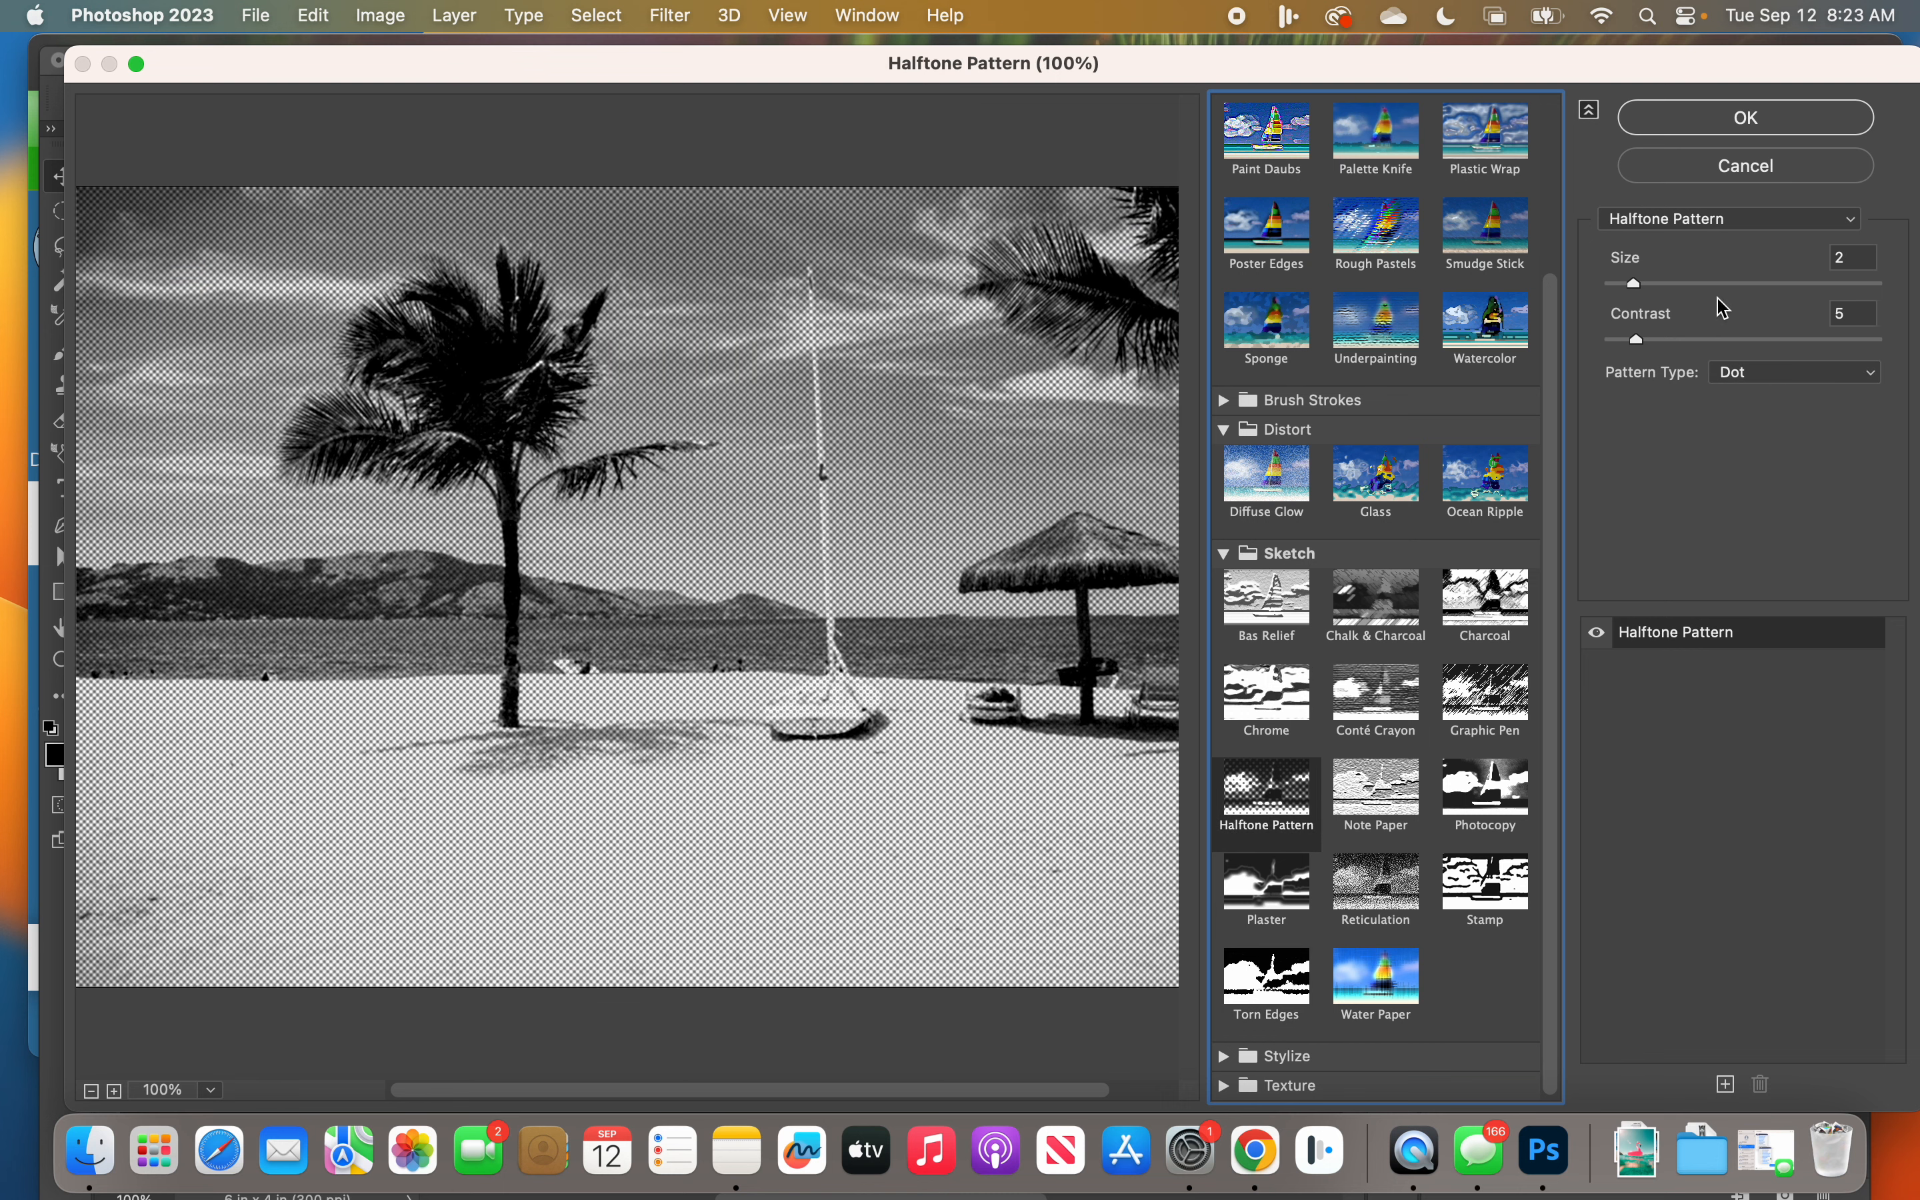
pyautogui.click(1643, 292)
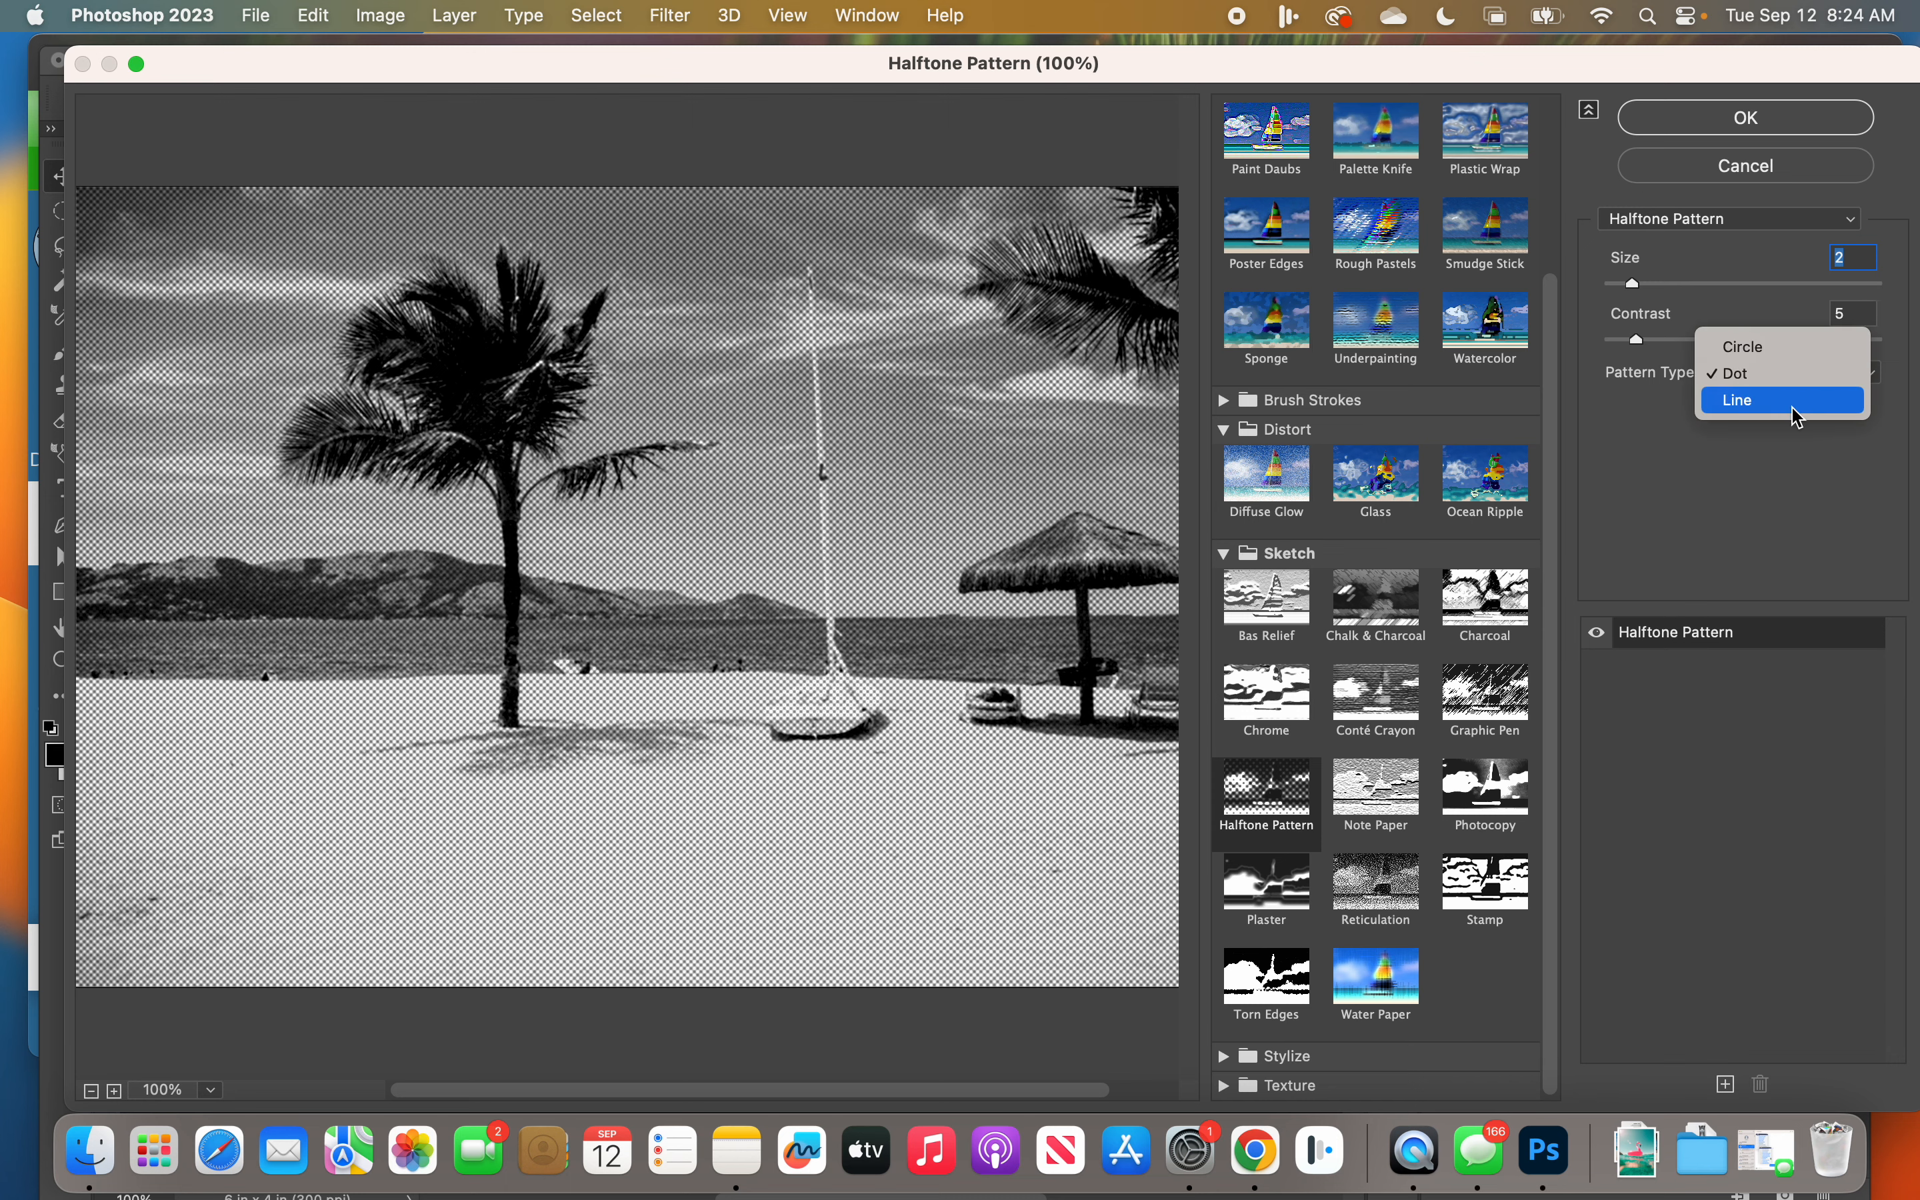
pyautogui.click(1809, 400)
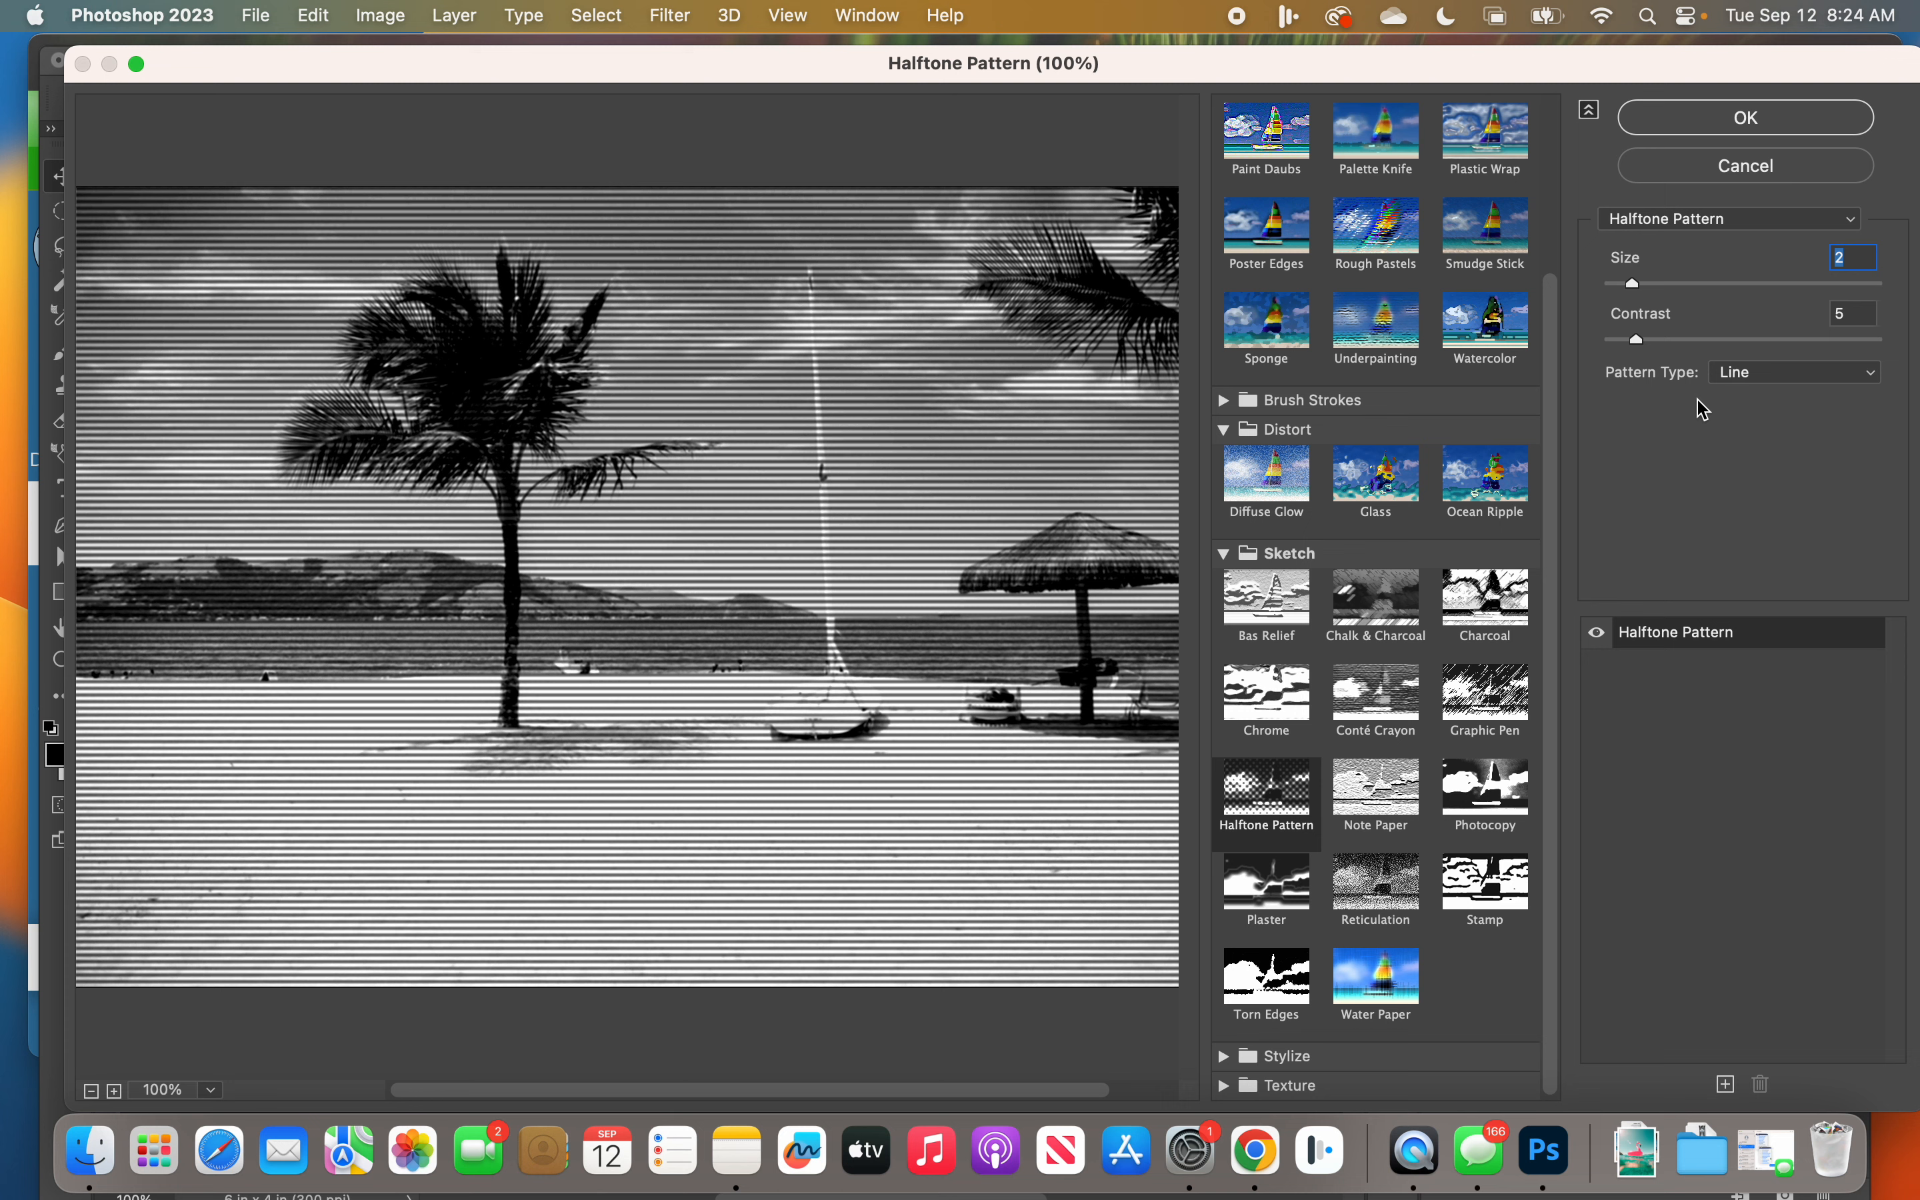
# Step: Try the Diffuse Glow filter with Graininess set to 5 and a slightly lower Clear Amount
pyautogui.click(1273, 473)
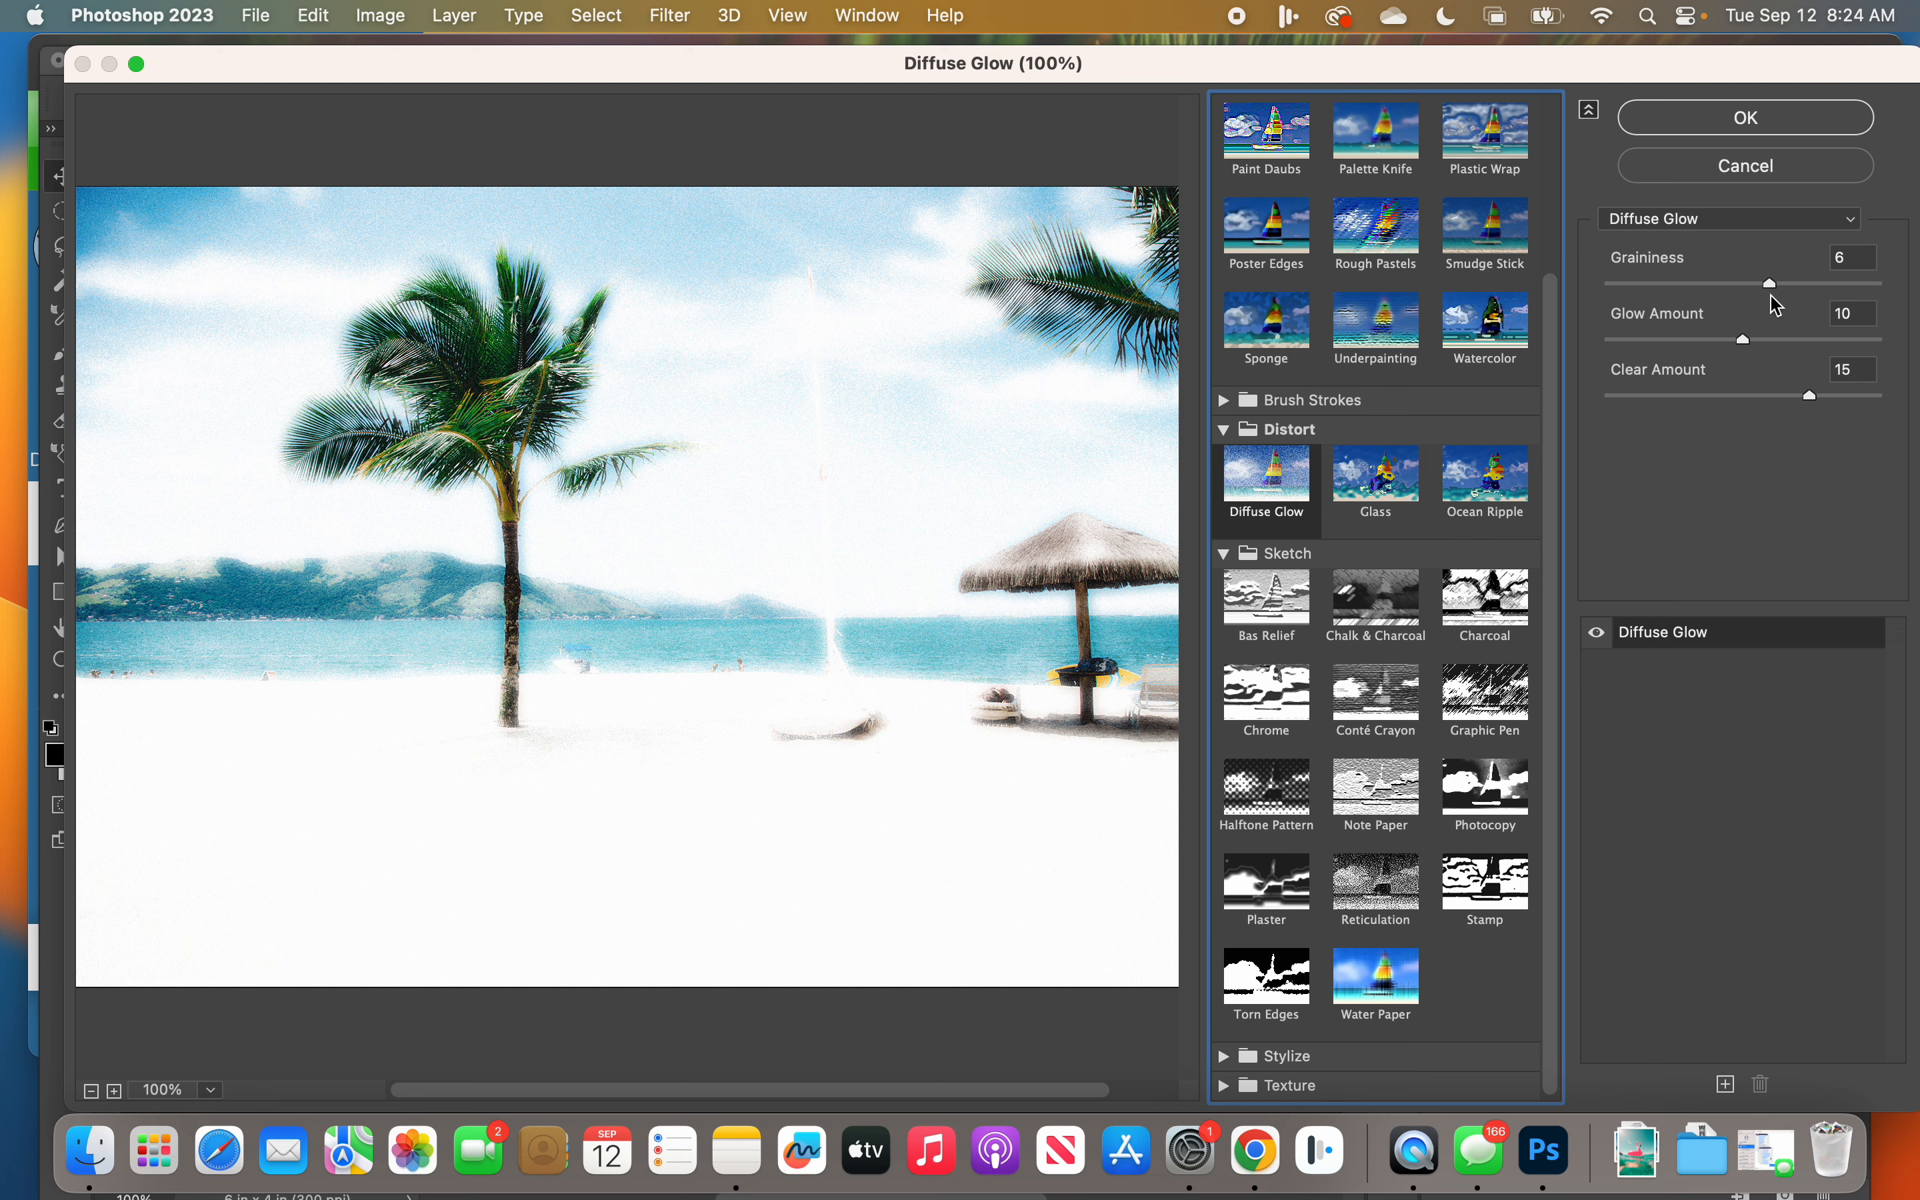
pyautogui.moveTo(1765, 283)
pyautogui.mouseDown()
pyautogui.moveTo(1645, 284)
pyautogui.moveTo(1809, 305)
pyautogui.moveTo(1751, 291)
pyautogui.mouseUp()
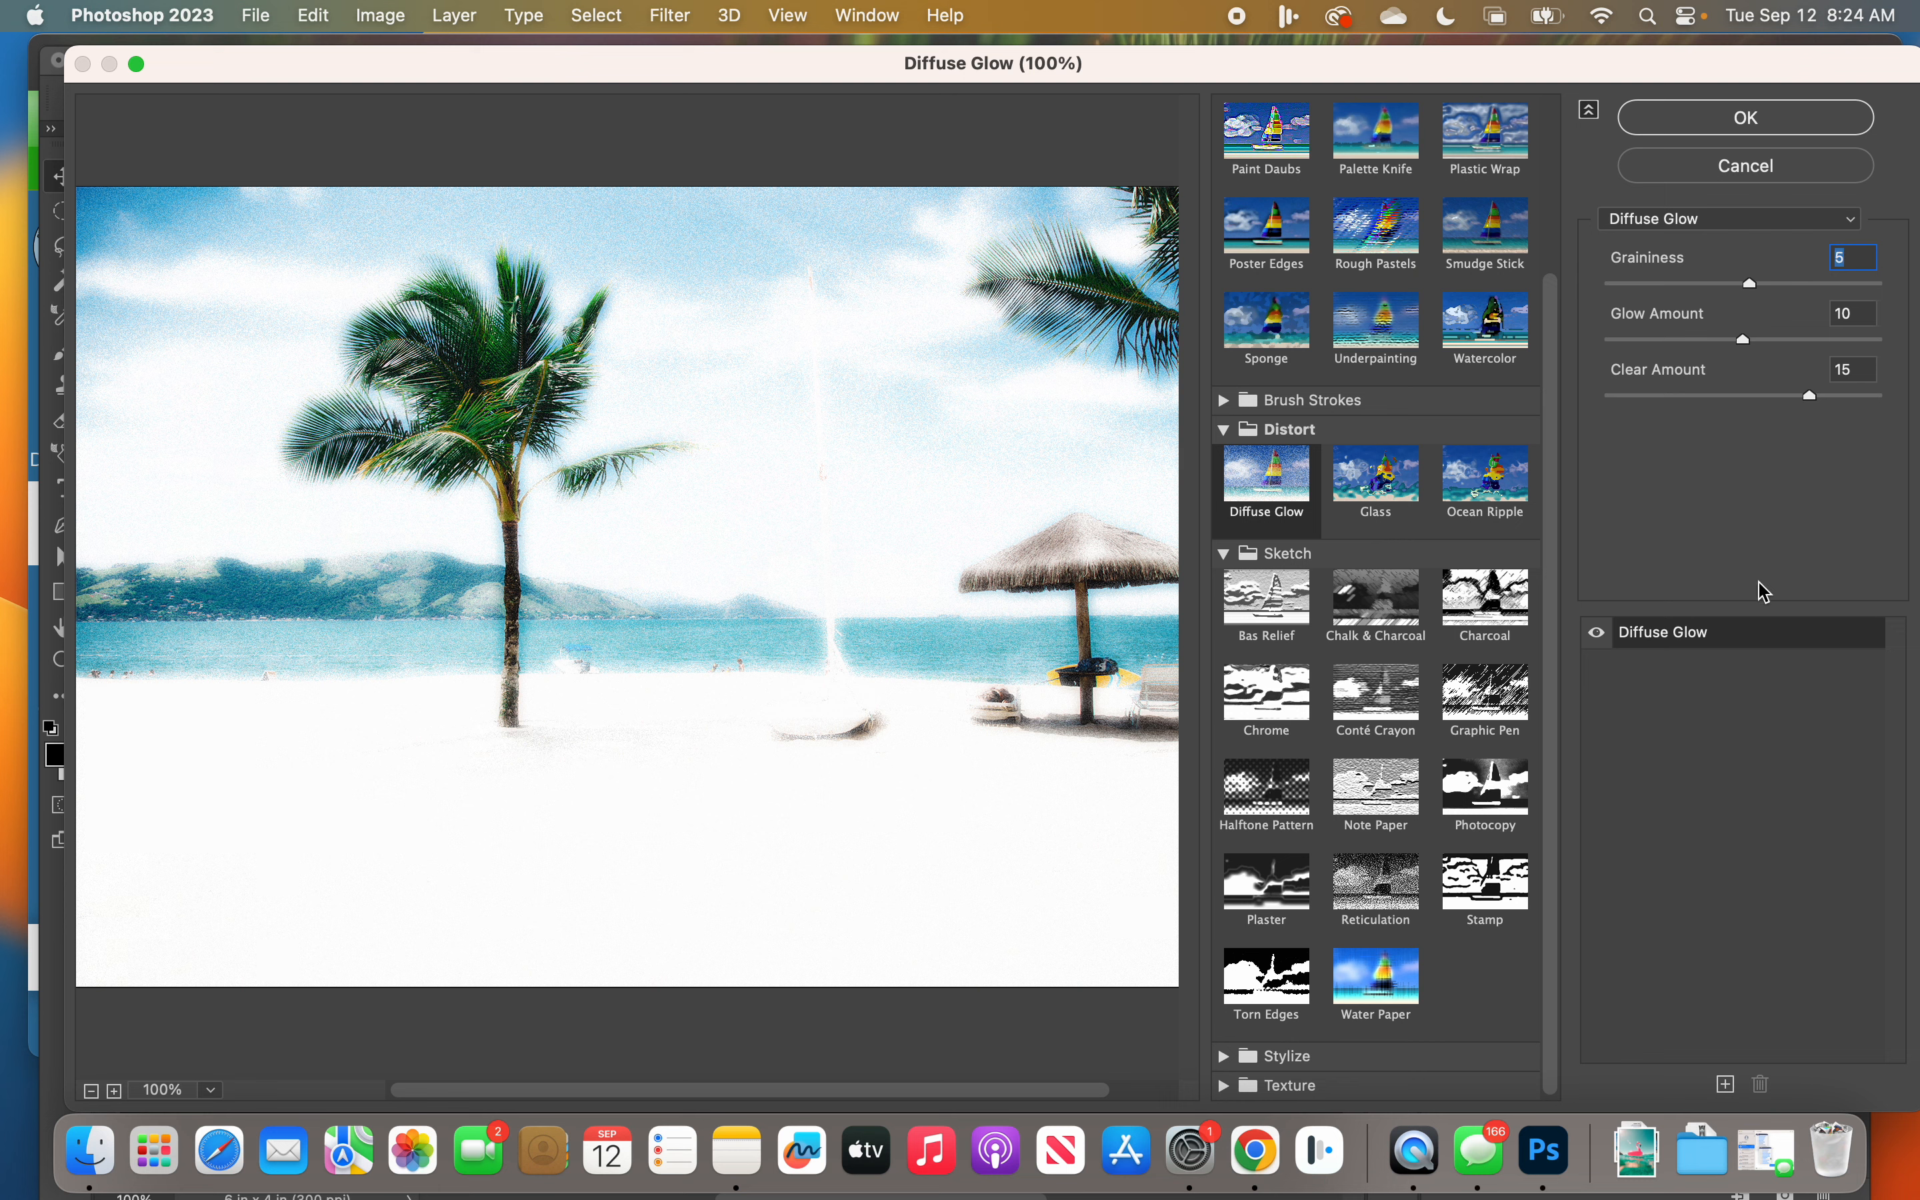
pyautogui.moveTo(1810, 400)
pyautogui.mouseDown()
pyautogui.moveTo(1661, 397)
pyautogui.moveTo(1878, 397)
pyautogui.moveTo(1793, 414)
pyautogui.mouseUp()
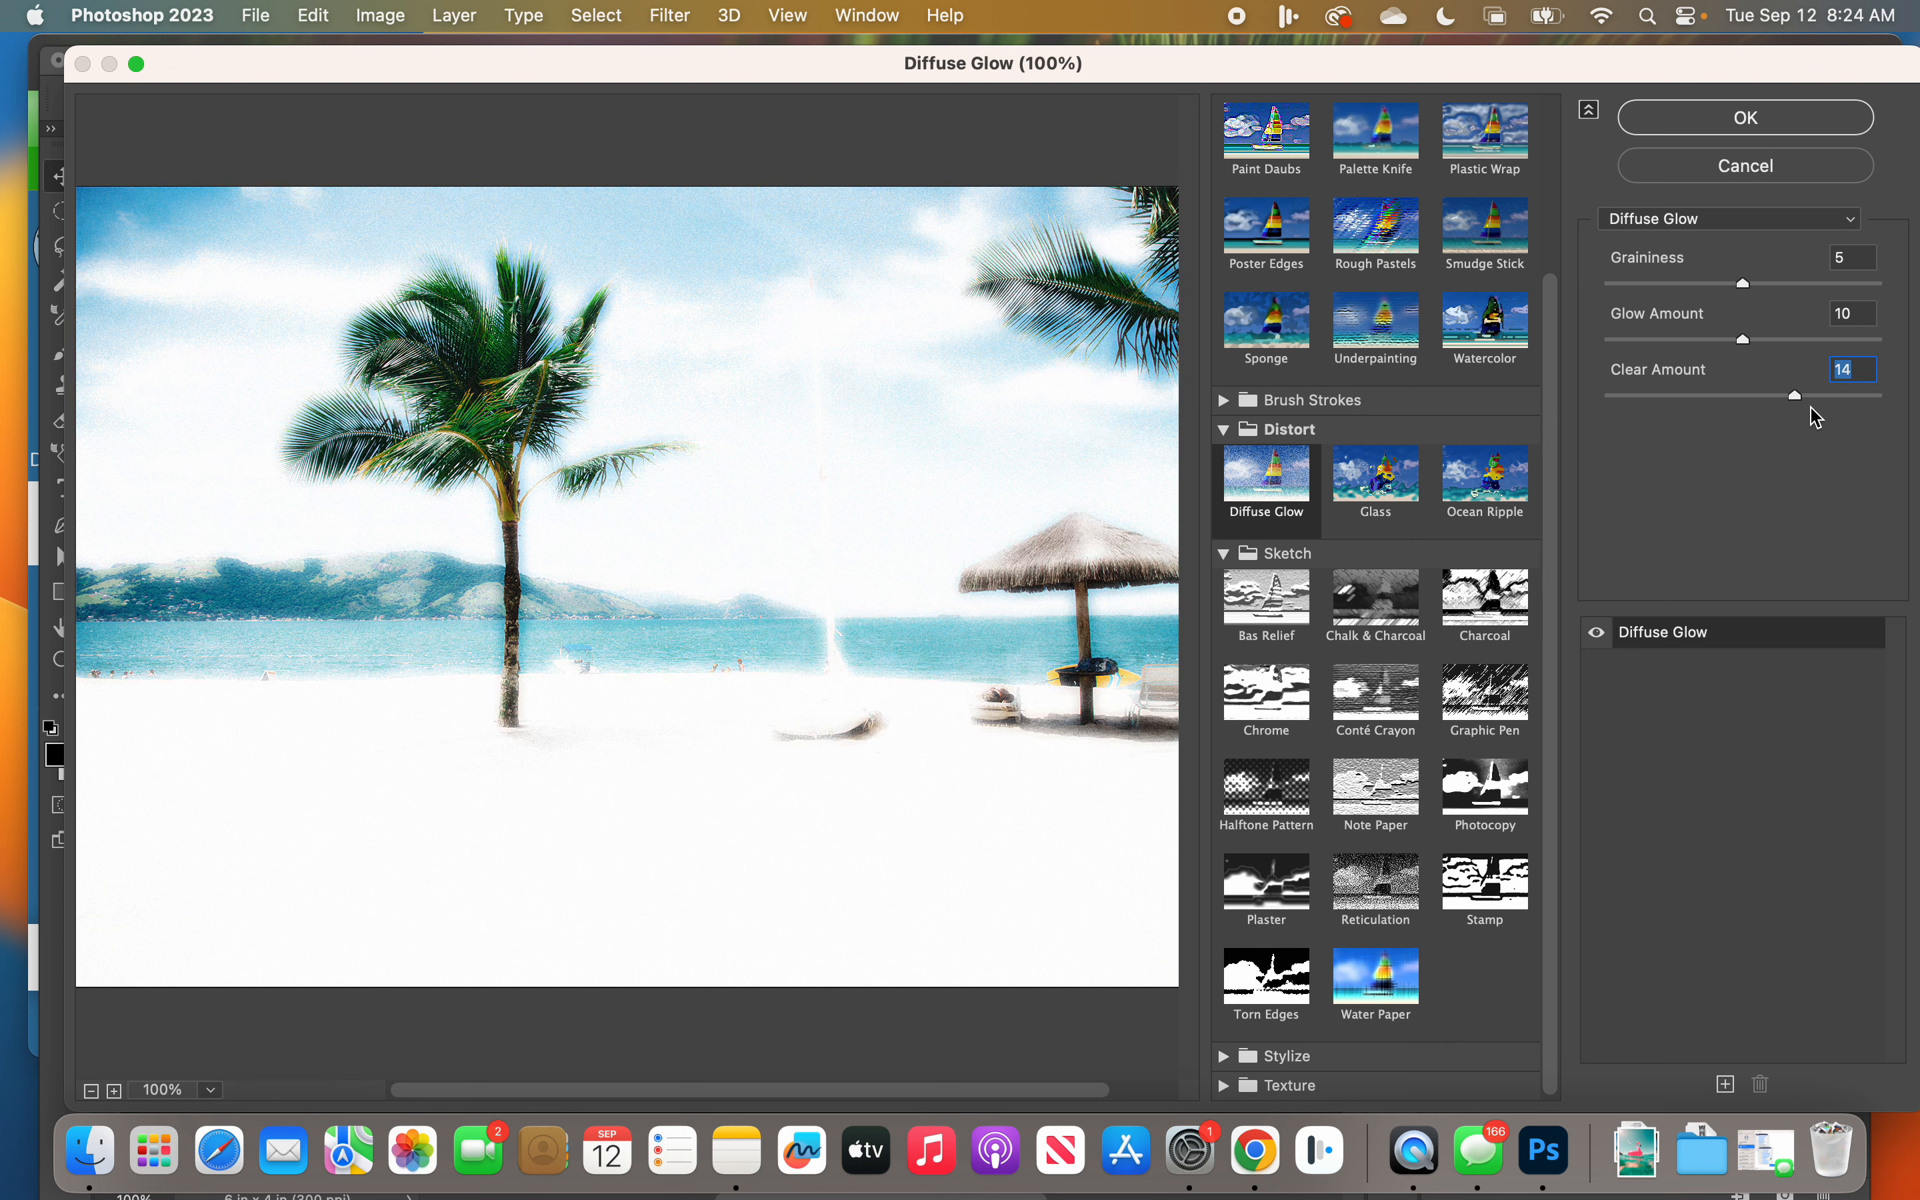
# Step: Preview the Glowing Edges filter from the Stylize category on the photo
pyautogui.click(1211, 1047)
pyautogui.scroll(-2, 1349, 968)
pyautogui.click(1272, 1013)
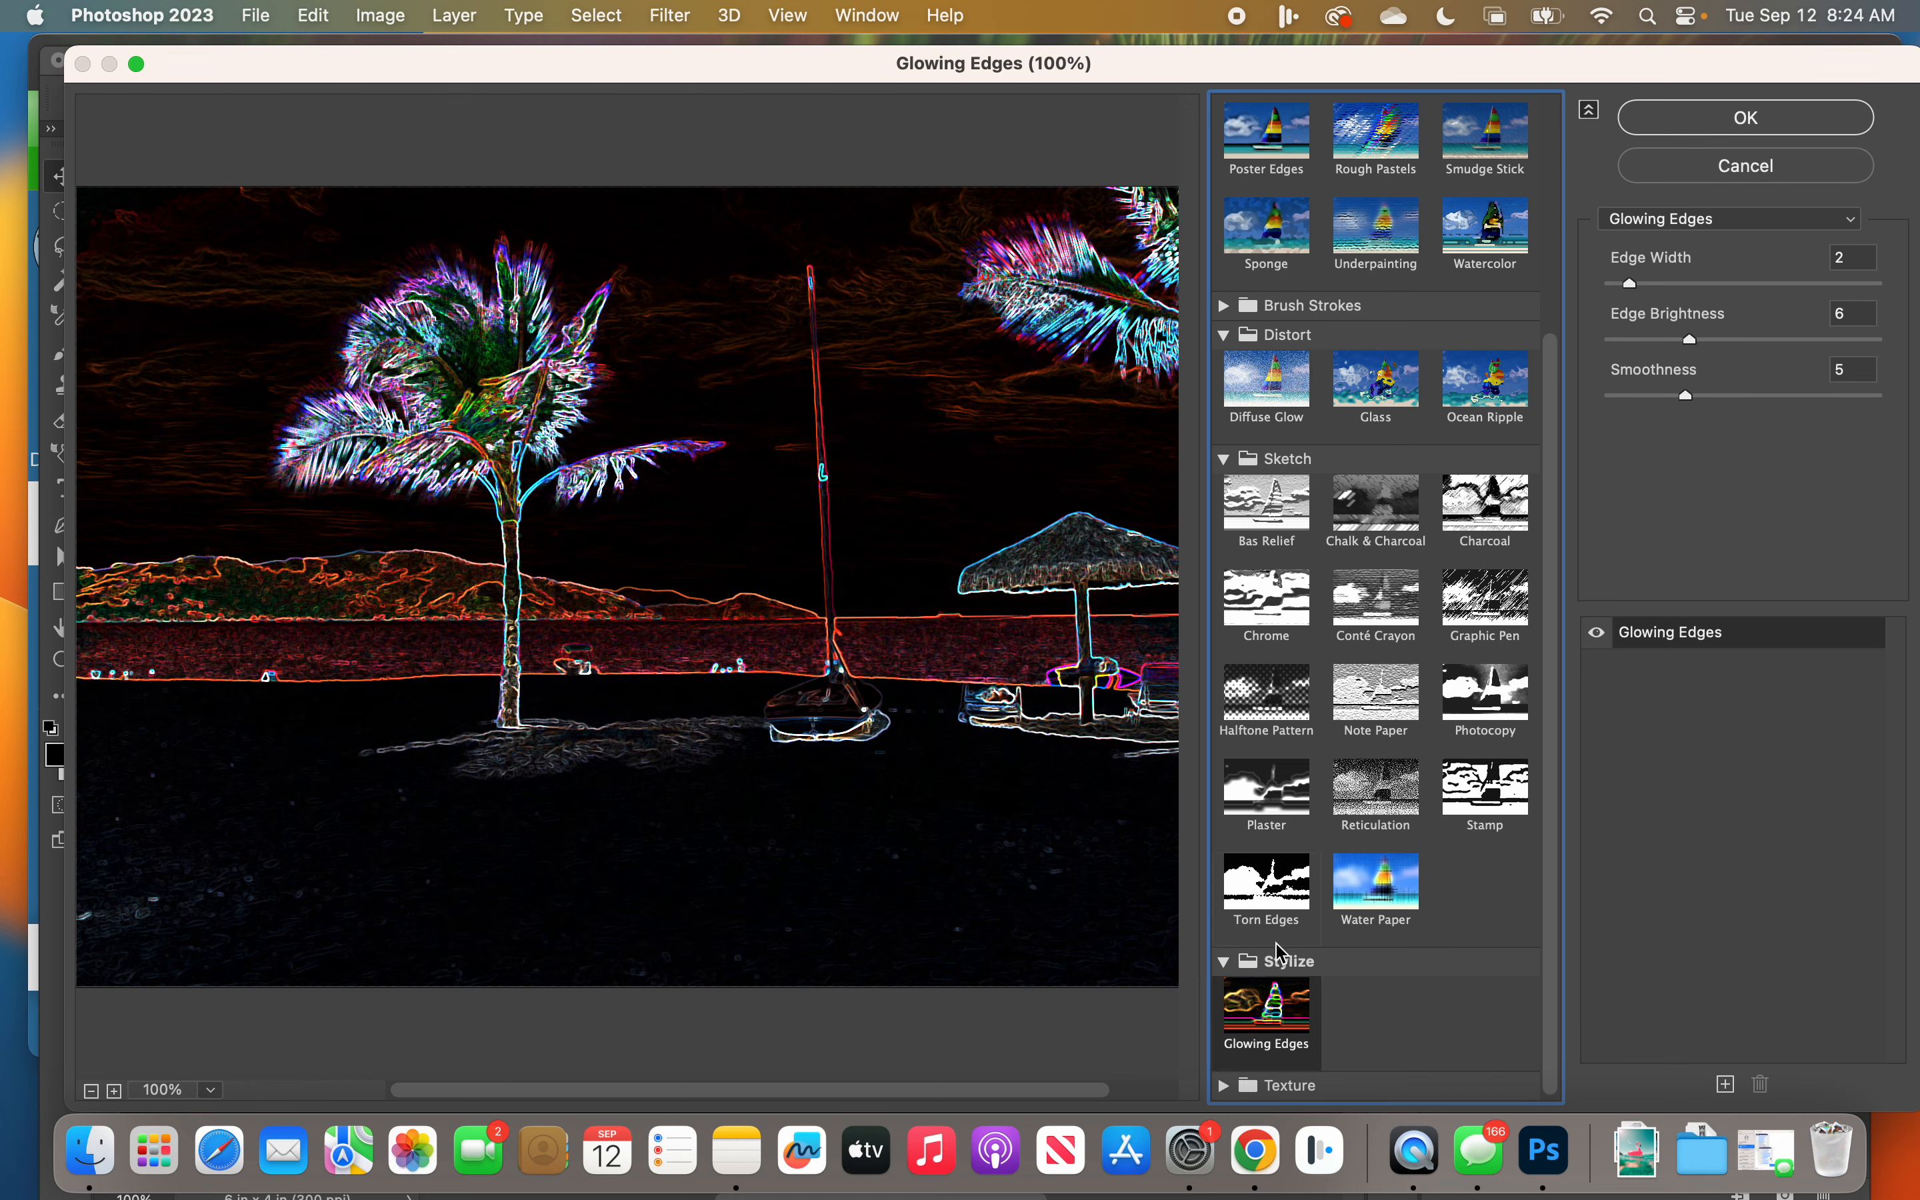
# Step: Preview the Texture filters Craquelure, Stained Glass and Patchwork, and choose Texturizer for the photo
pyautogui.click(1223, 1085)
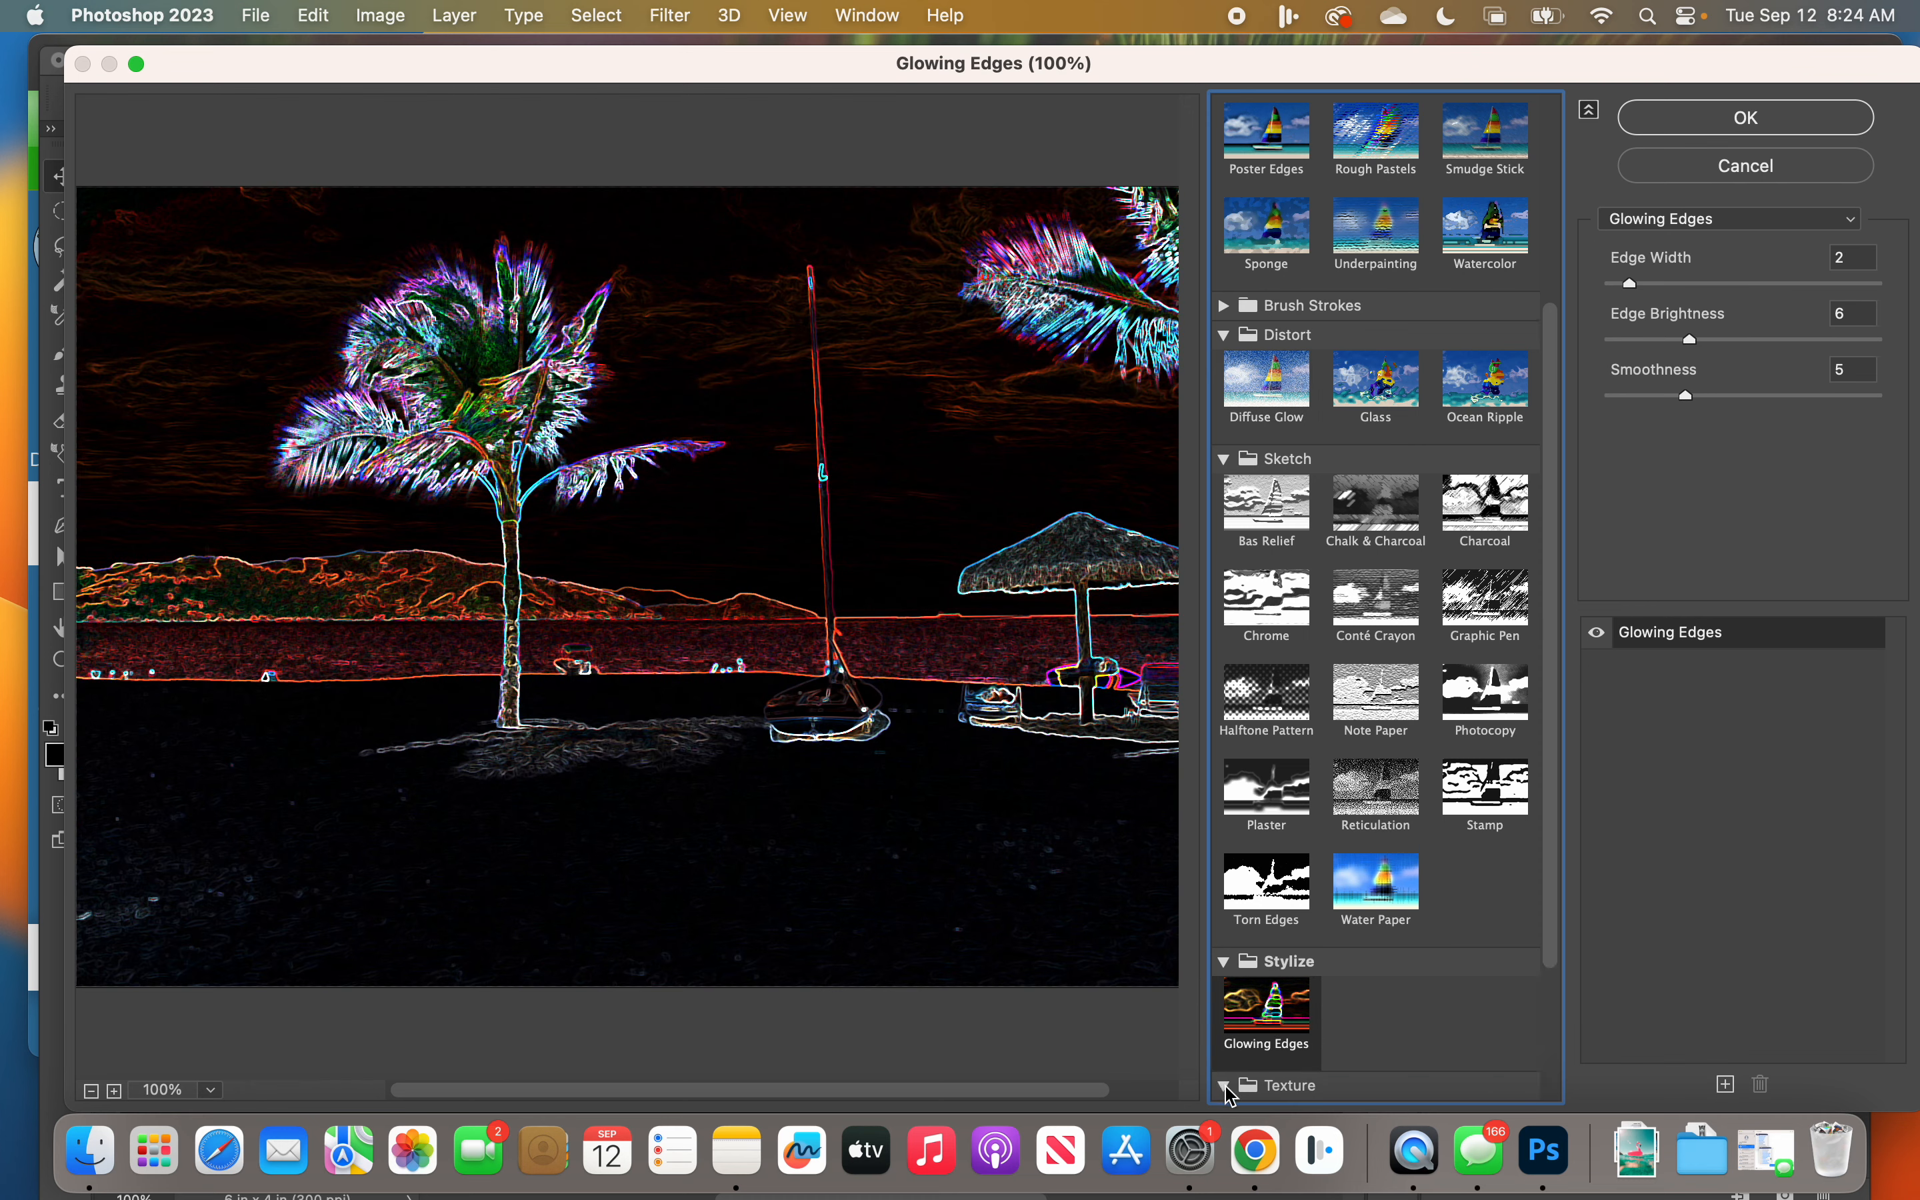
pyautogui.scroll(-4, 1388, 991)
pyautogui.click(1305, 953)
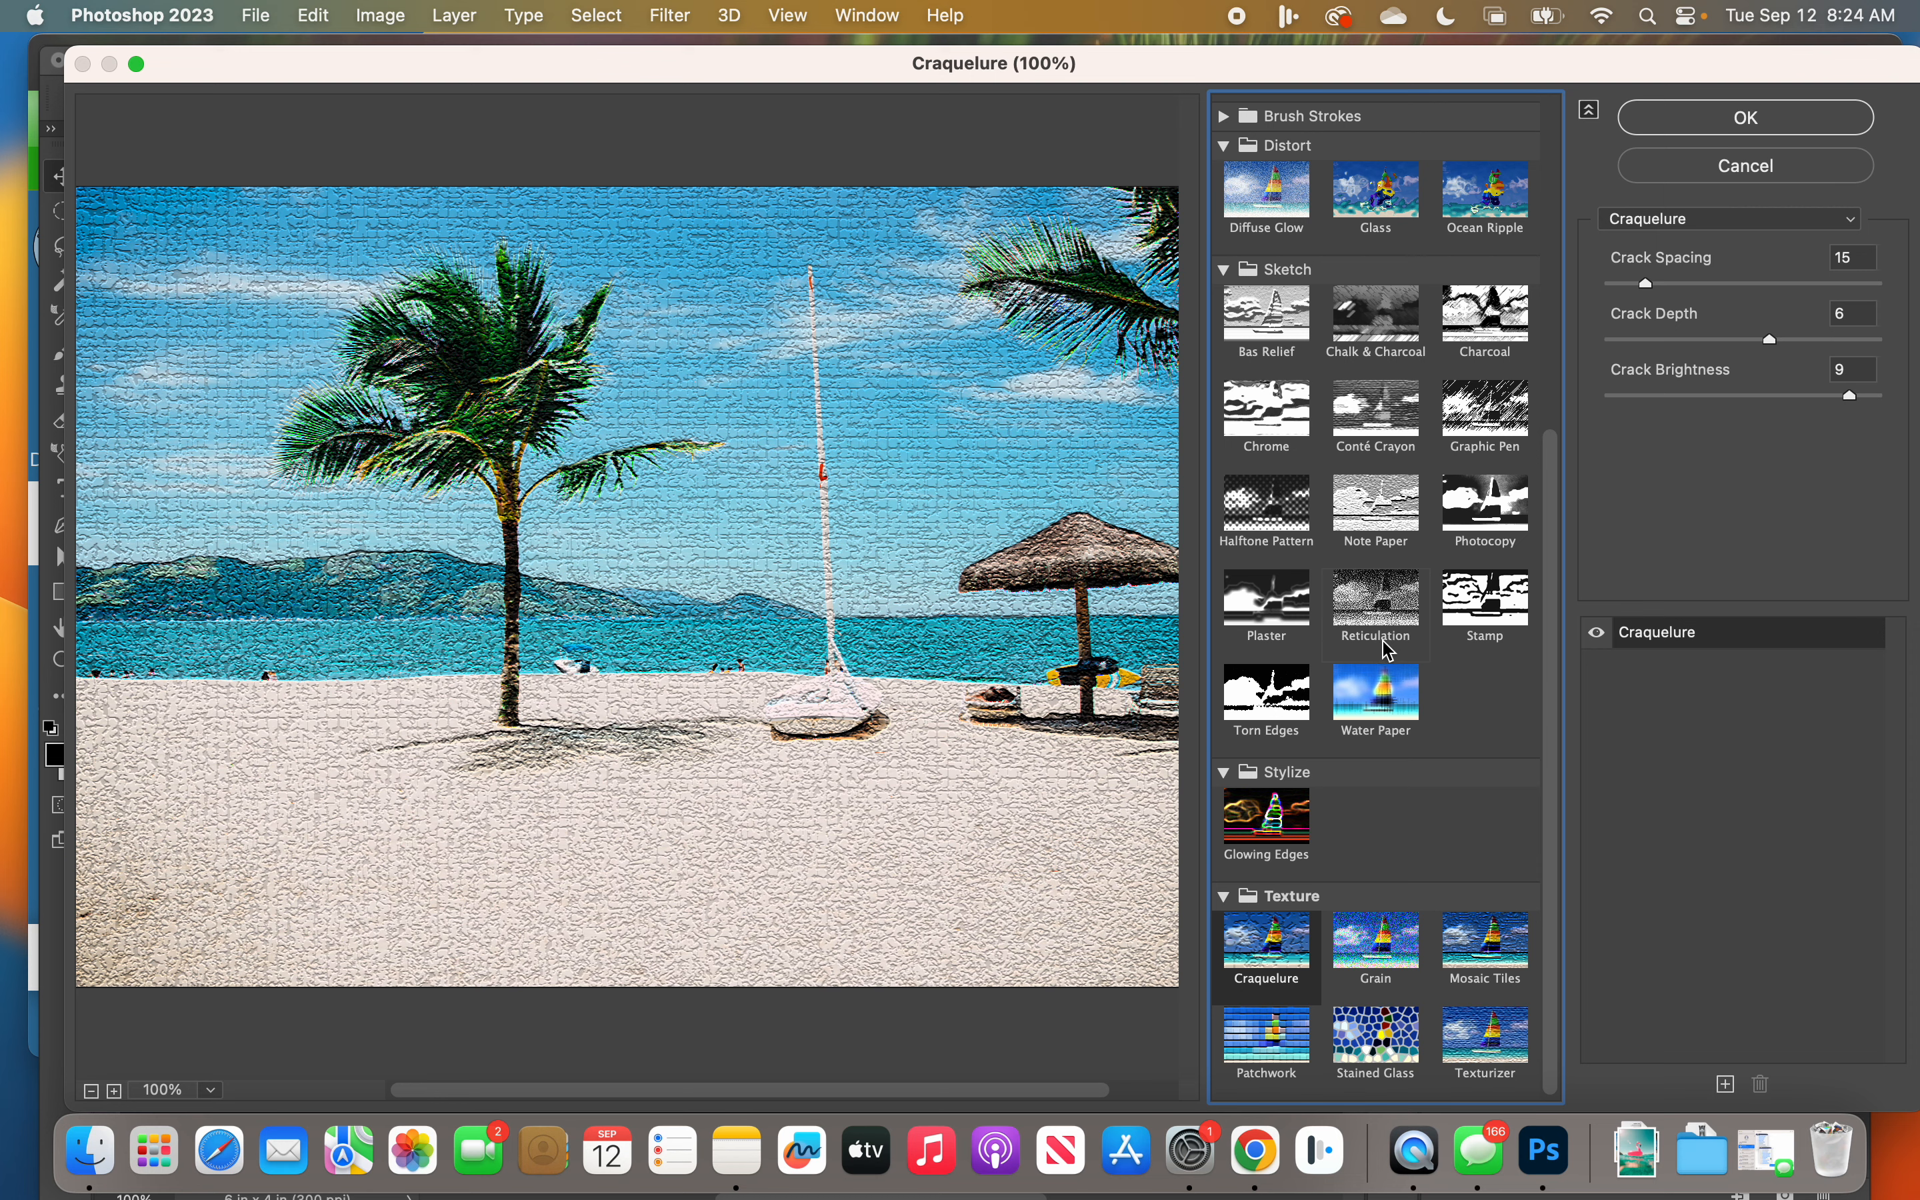
pyautogui.click(1398, 1046)
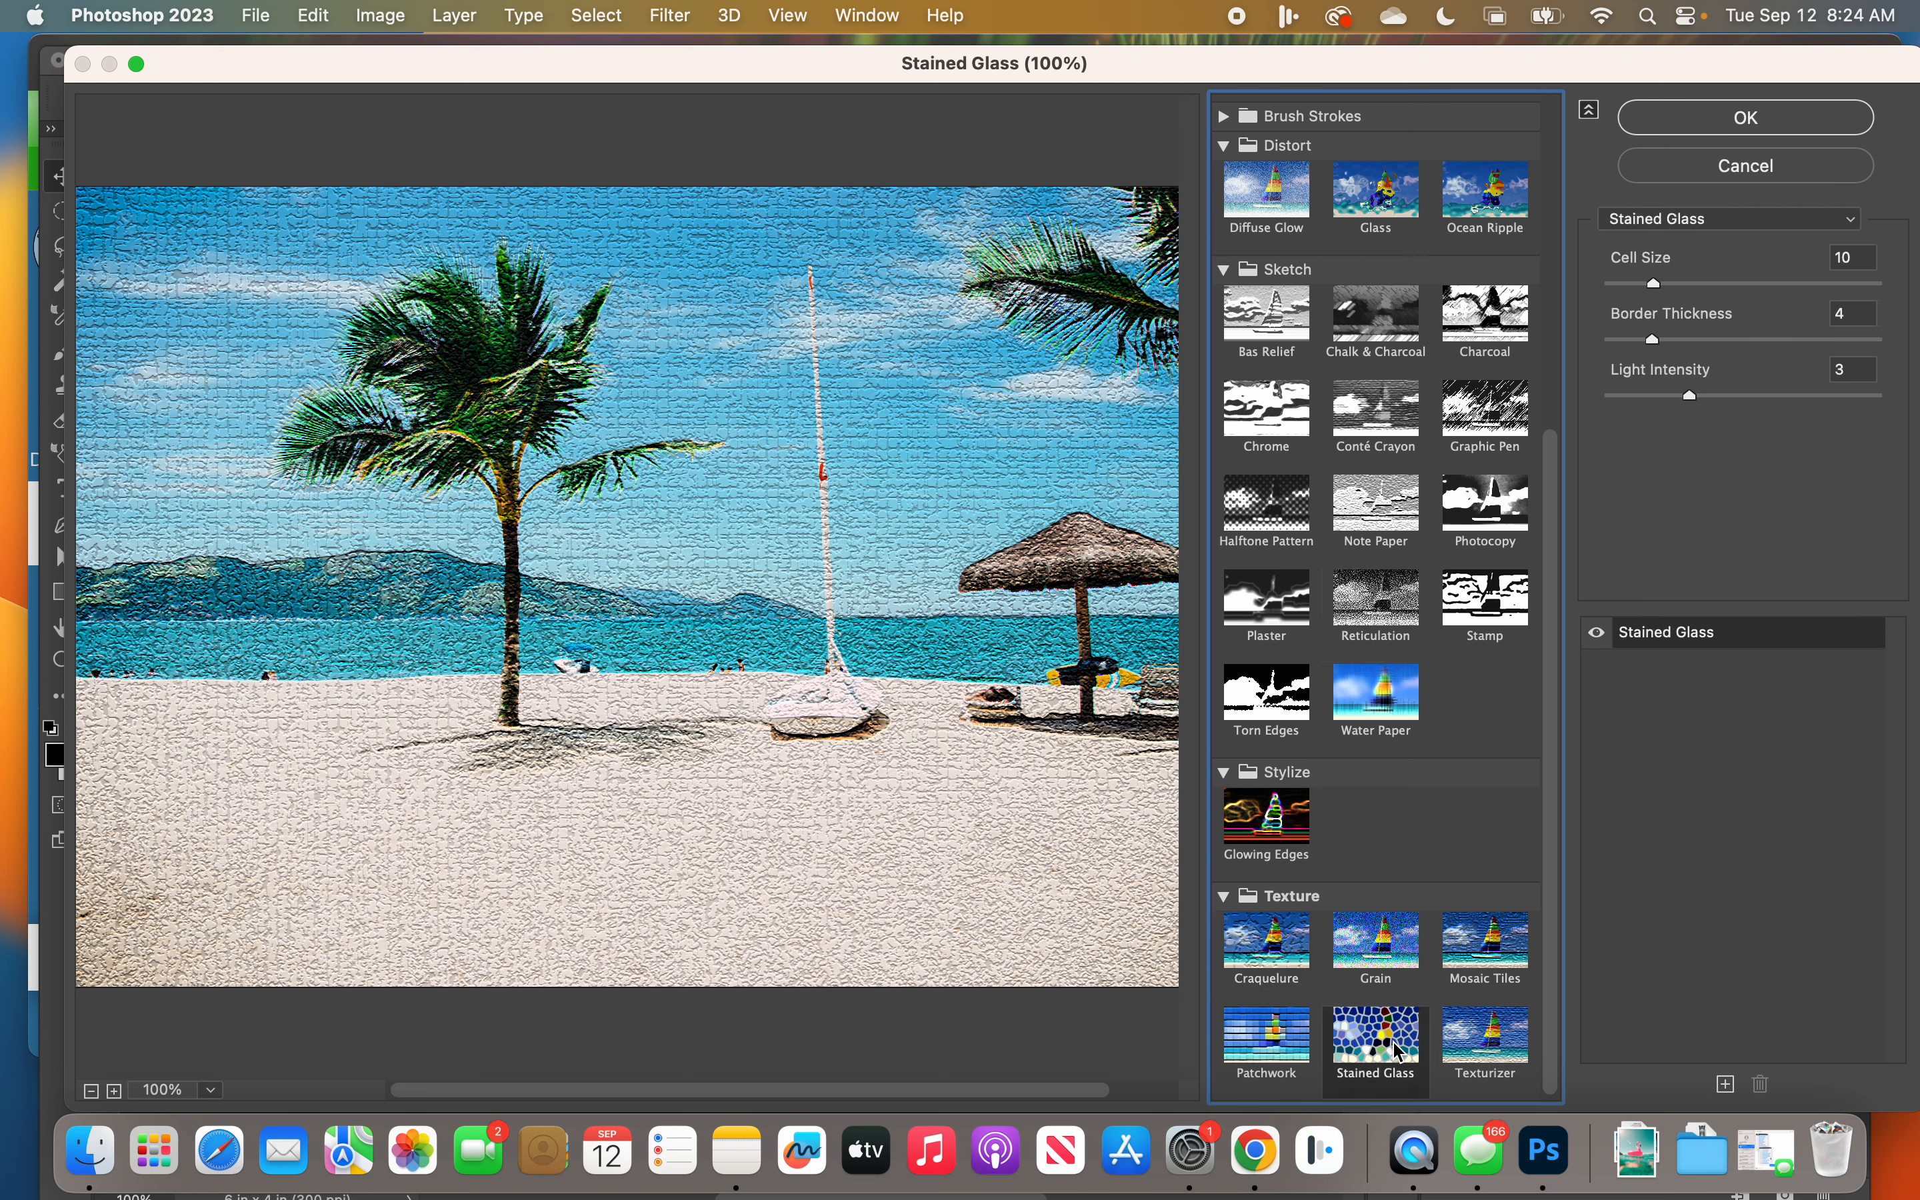
pyautogui.click(1291, 1063)
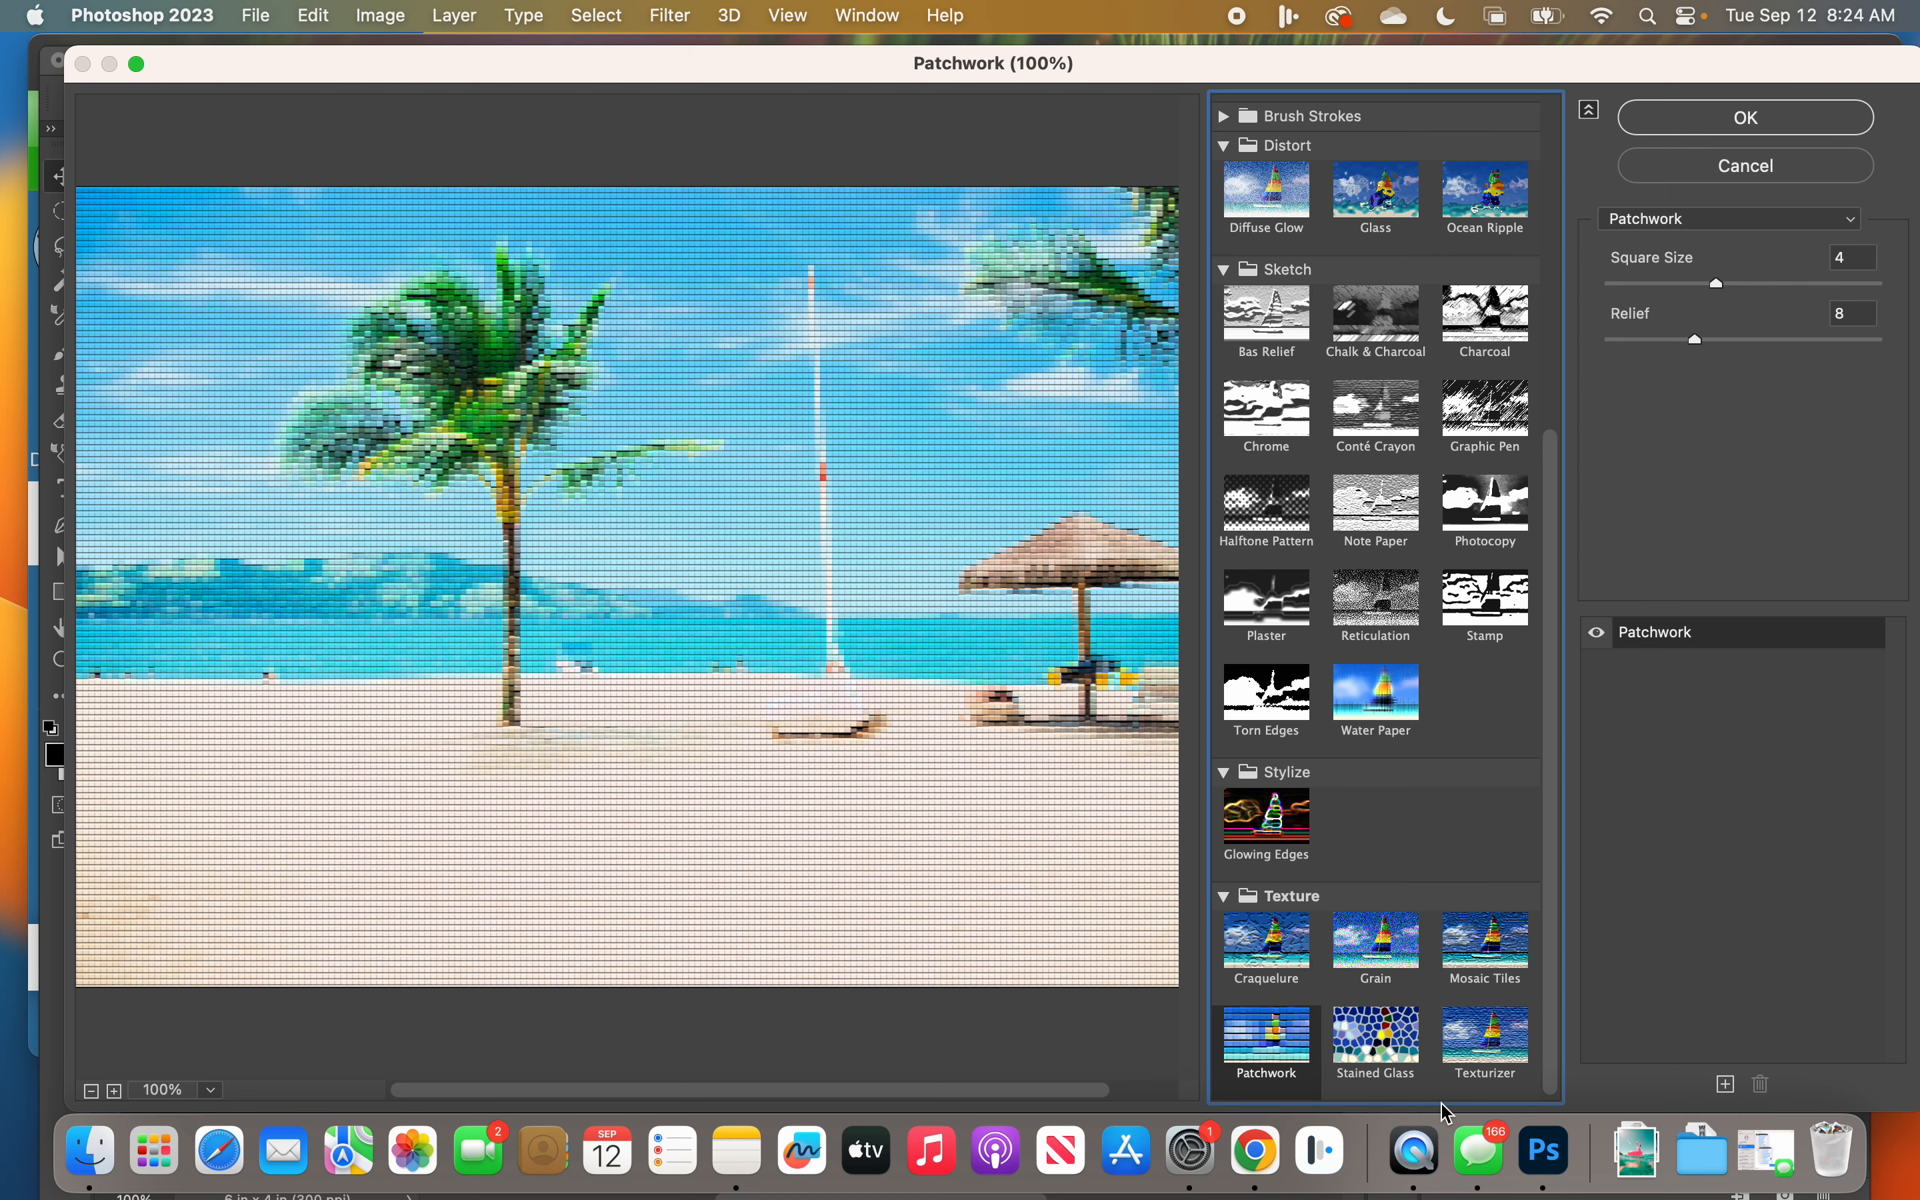
pyautogui.click(1490, 1046)
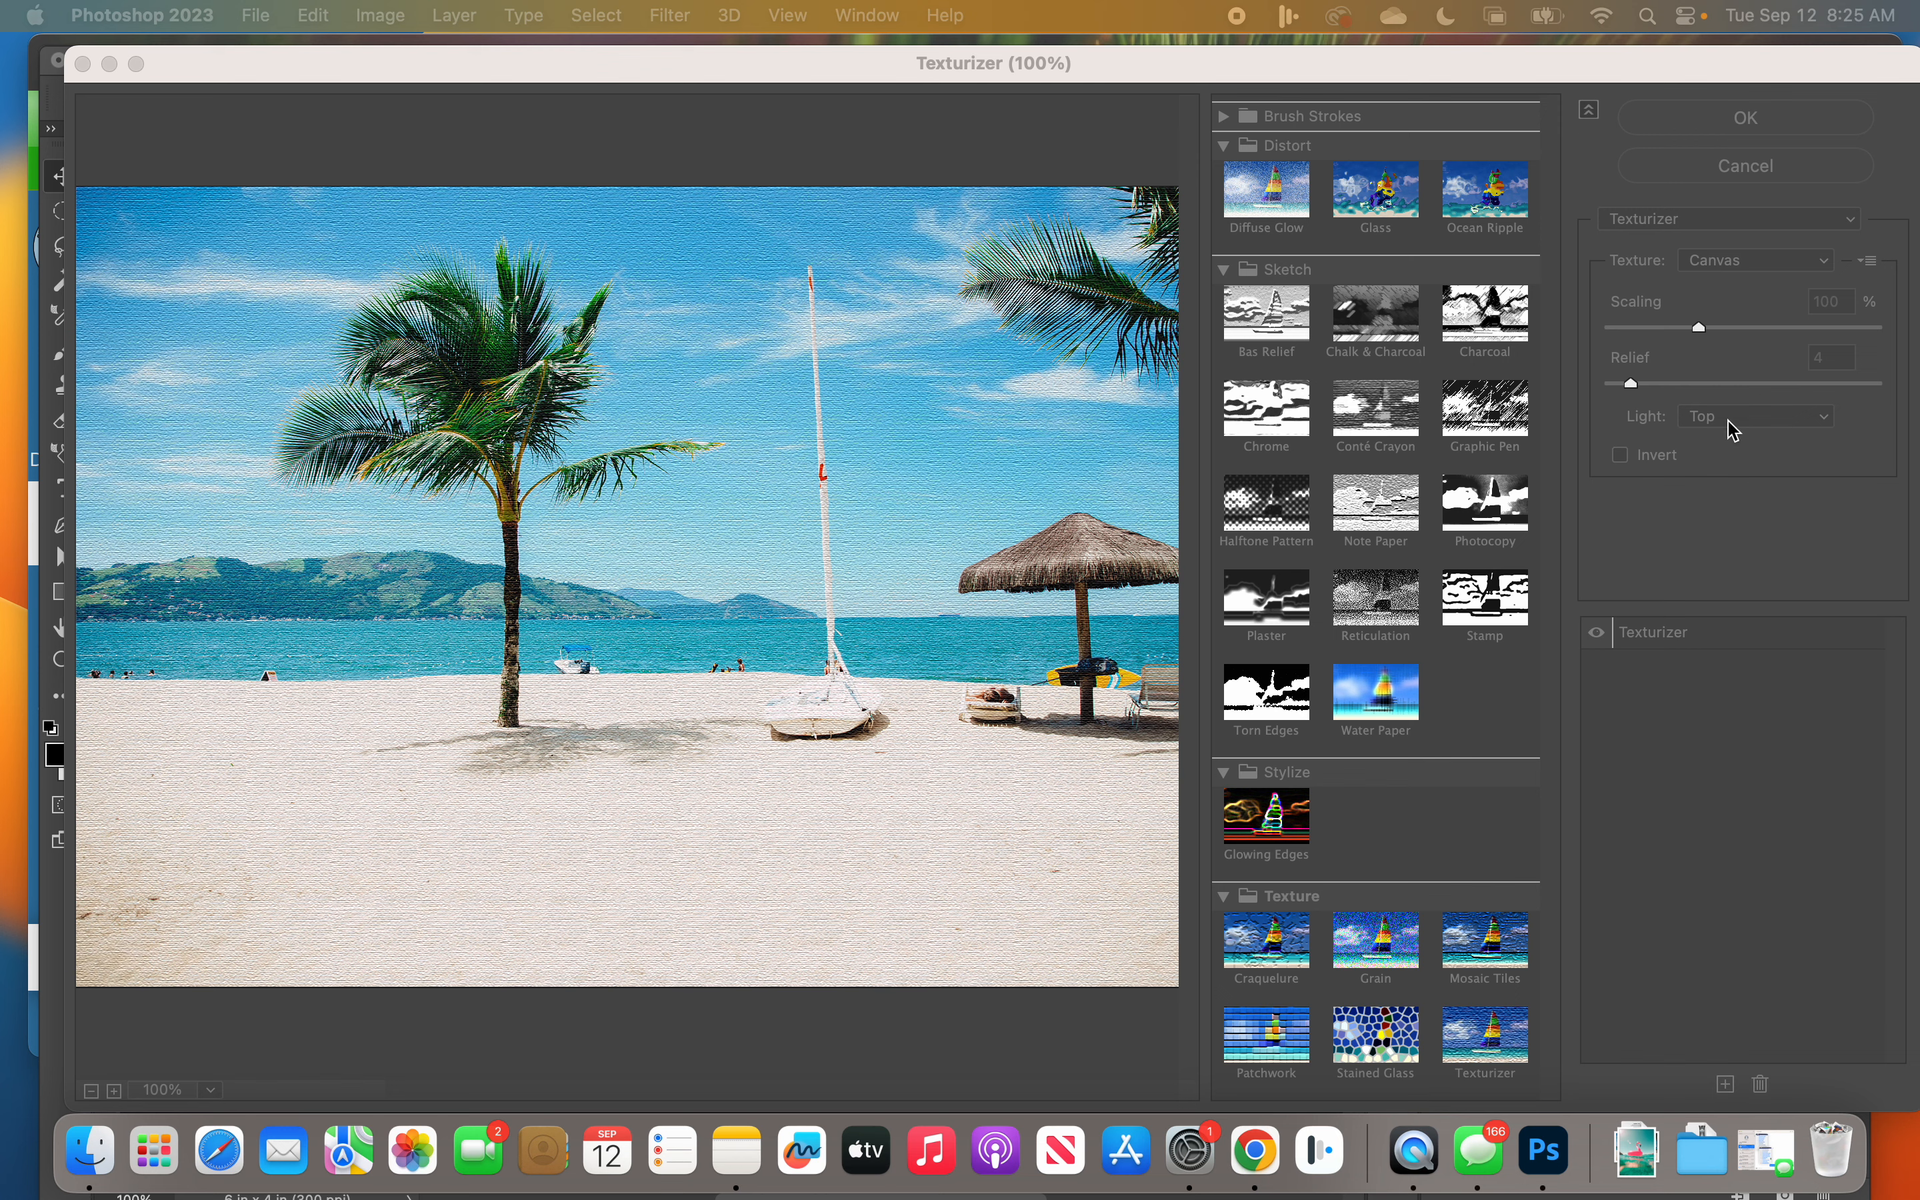
# Step: Preview the Diffuse Glow and Chrome filters, and set Halftone Pattern to Size 1 with the Dot pattern type
pyautogui.click(1272, 216)
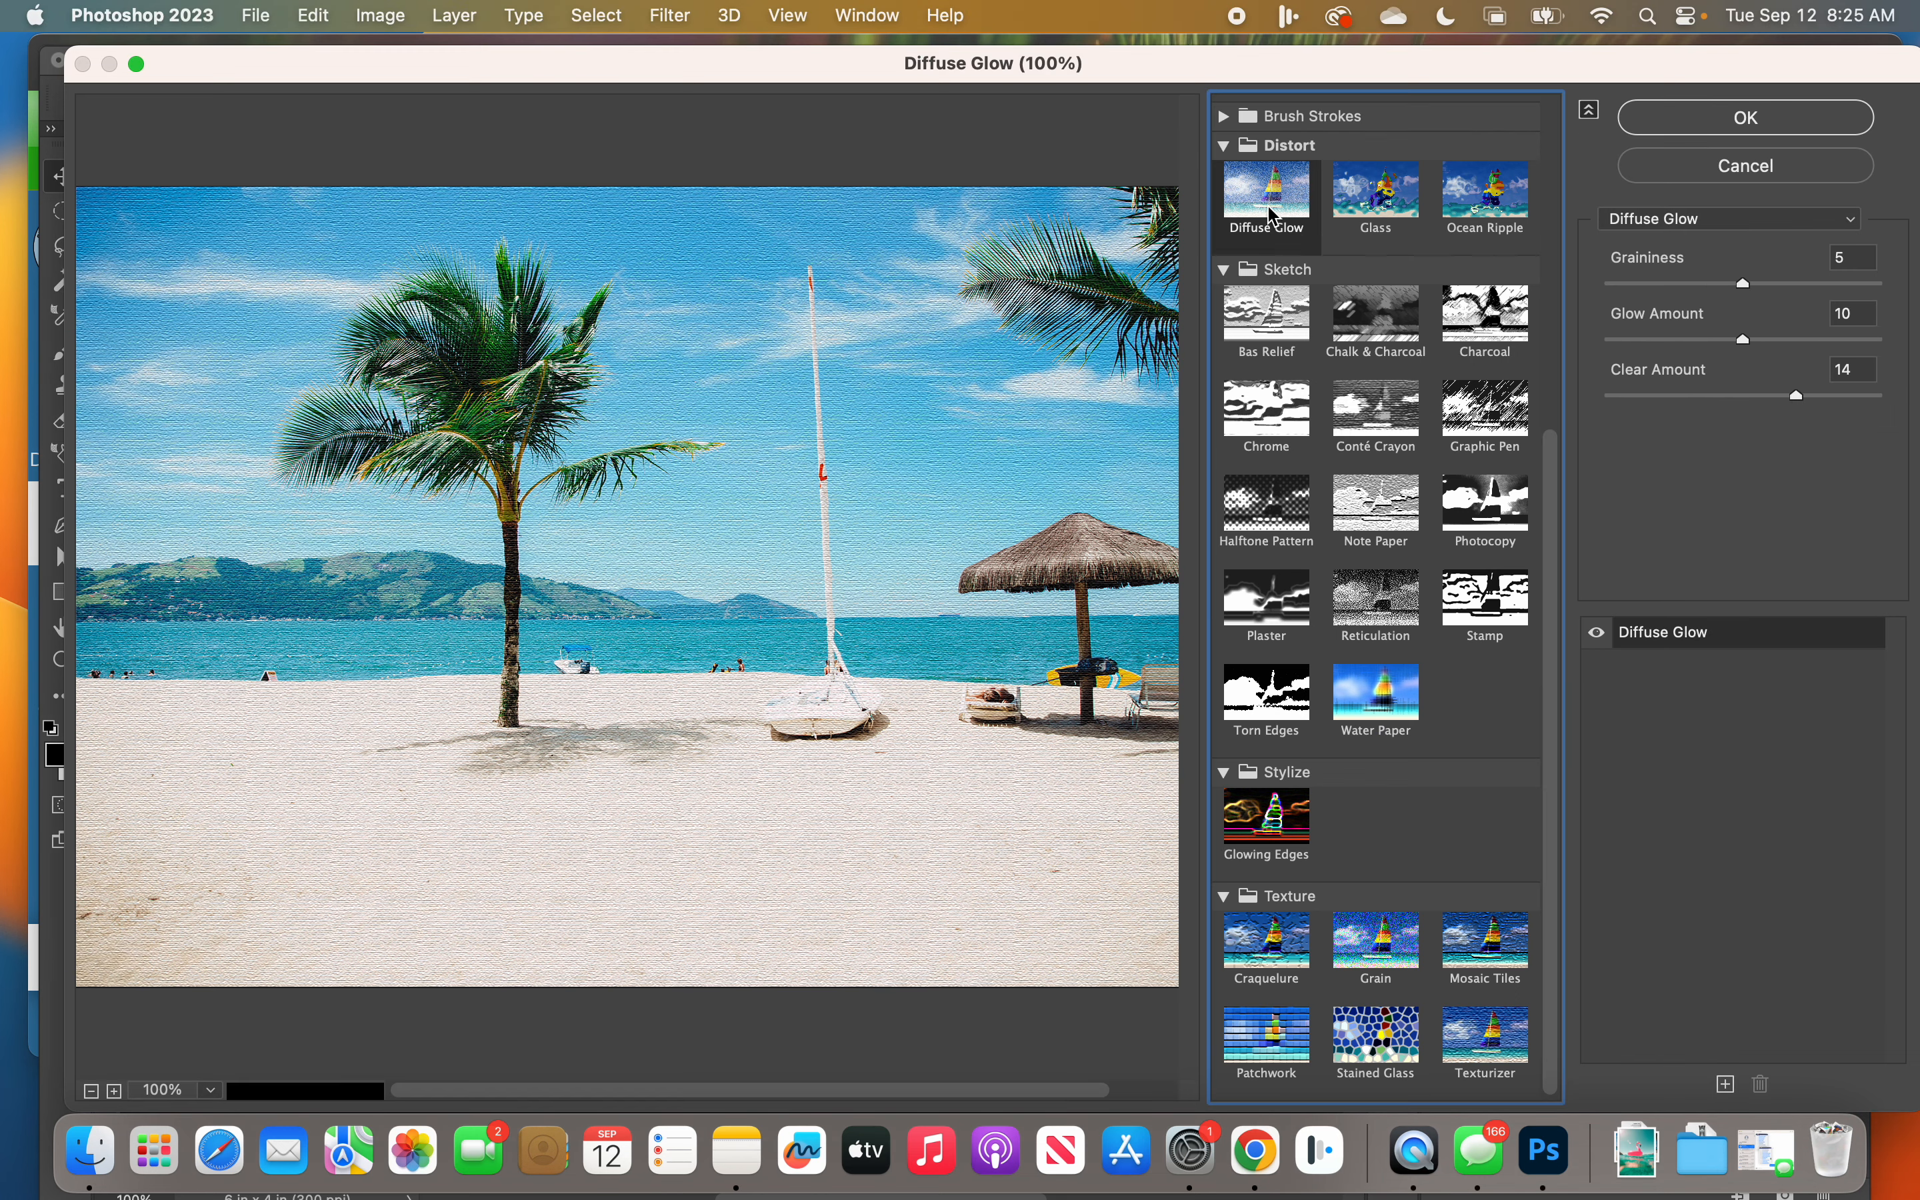
pyautogui.click(1268, 407)
pyautogui.click(1277, 526)
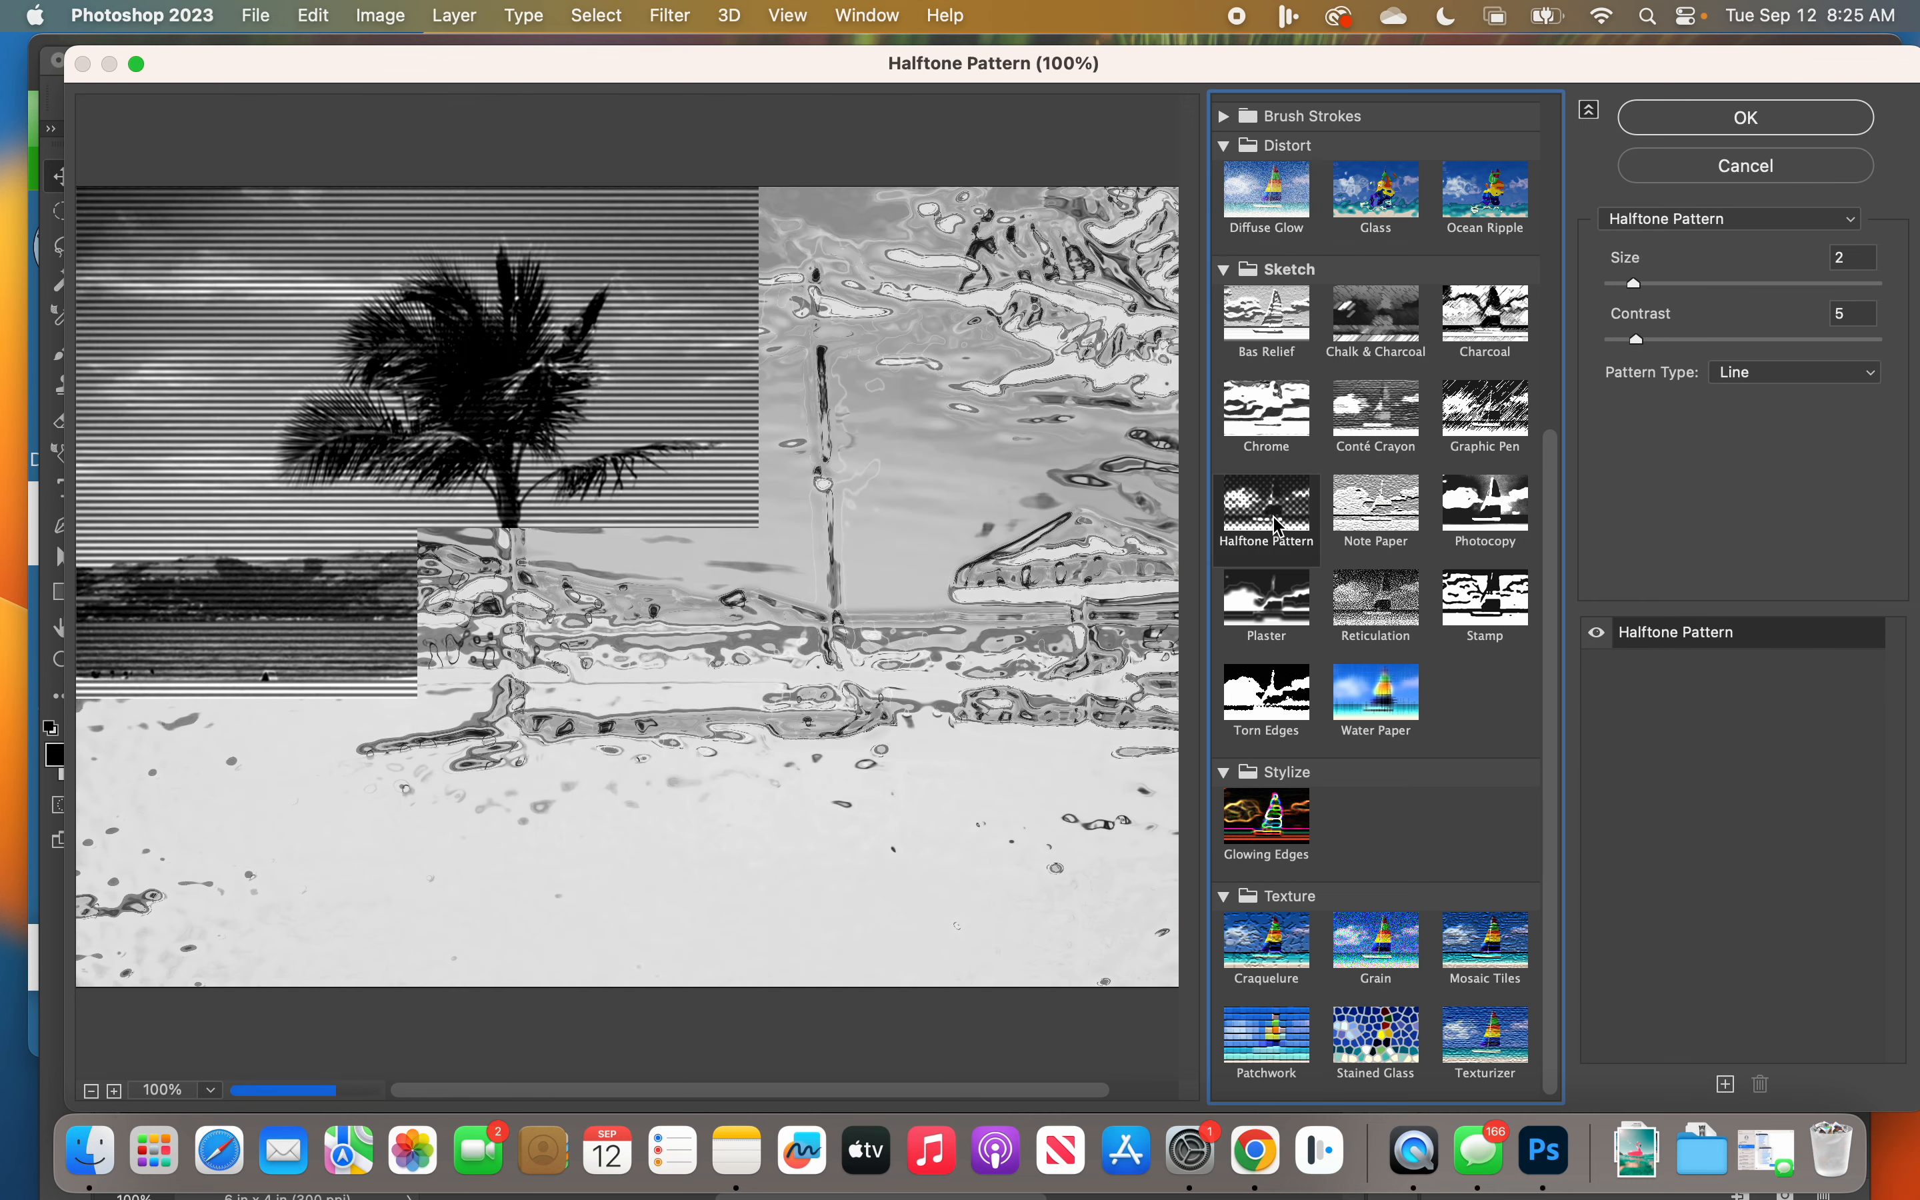
pyautogui.click(1757, 375)
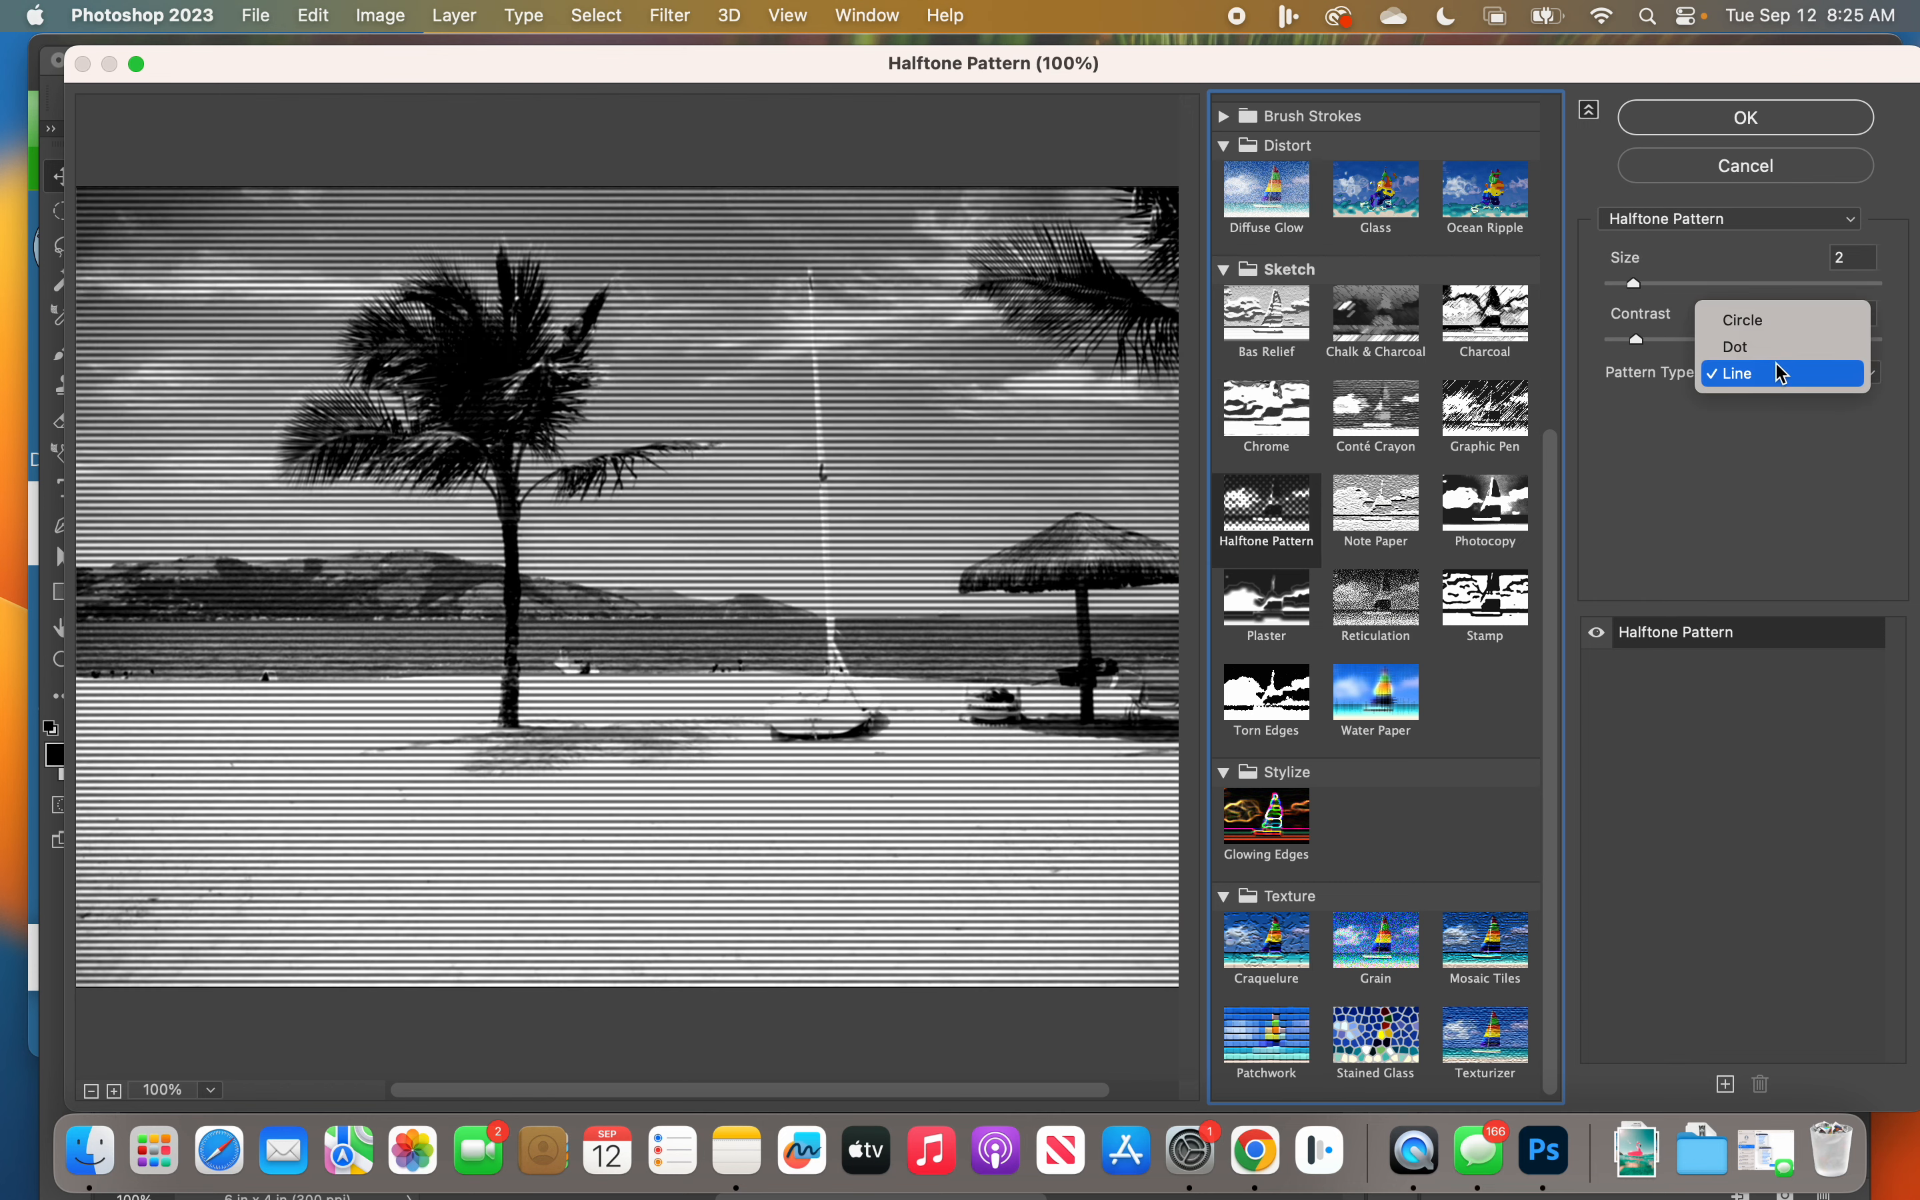
pyautogui.click(1770, 349)
pyautogui.click(1634, 292)
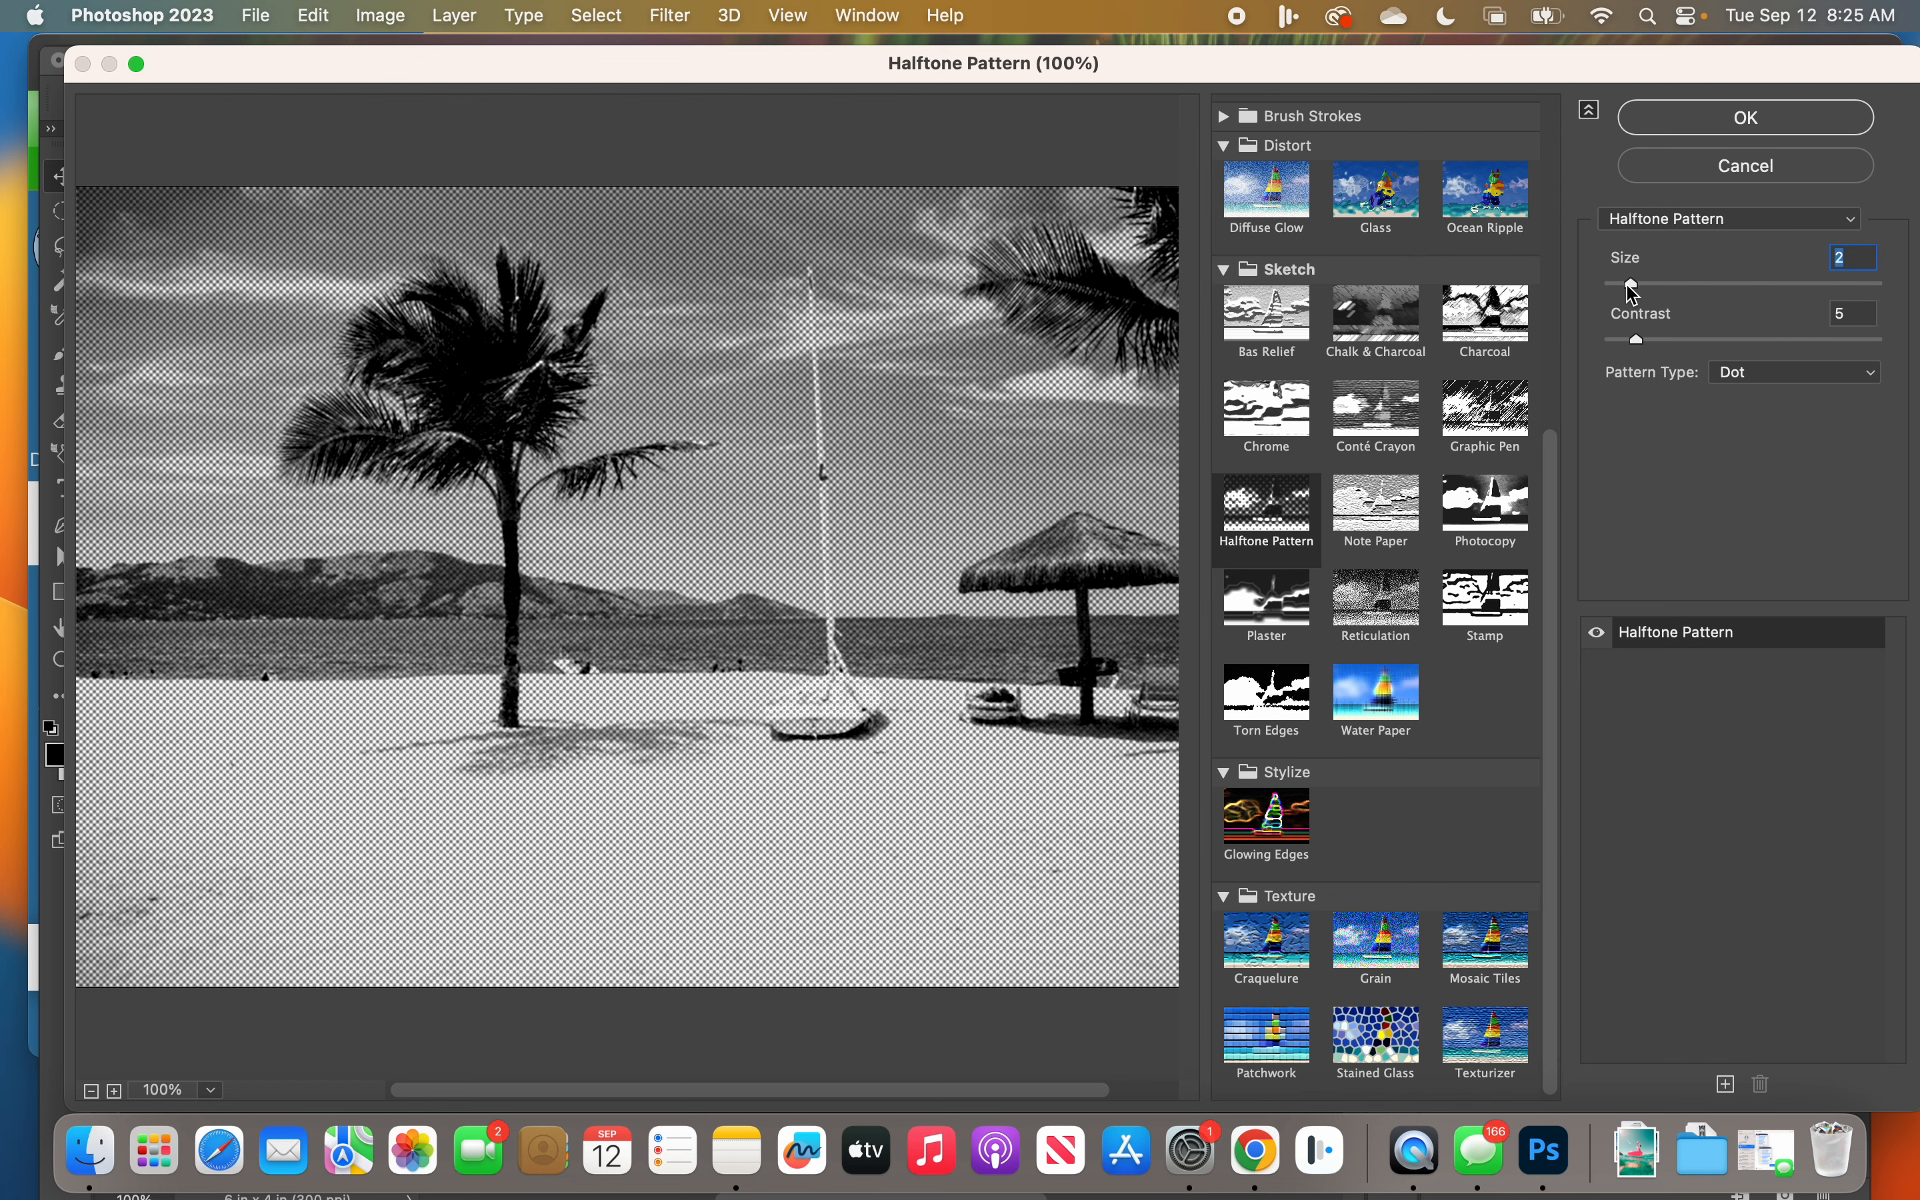
pyautogui.moveTo(1635, 293); pyautogui.dragTo(1623, 292)
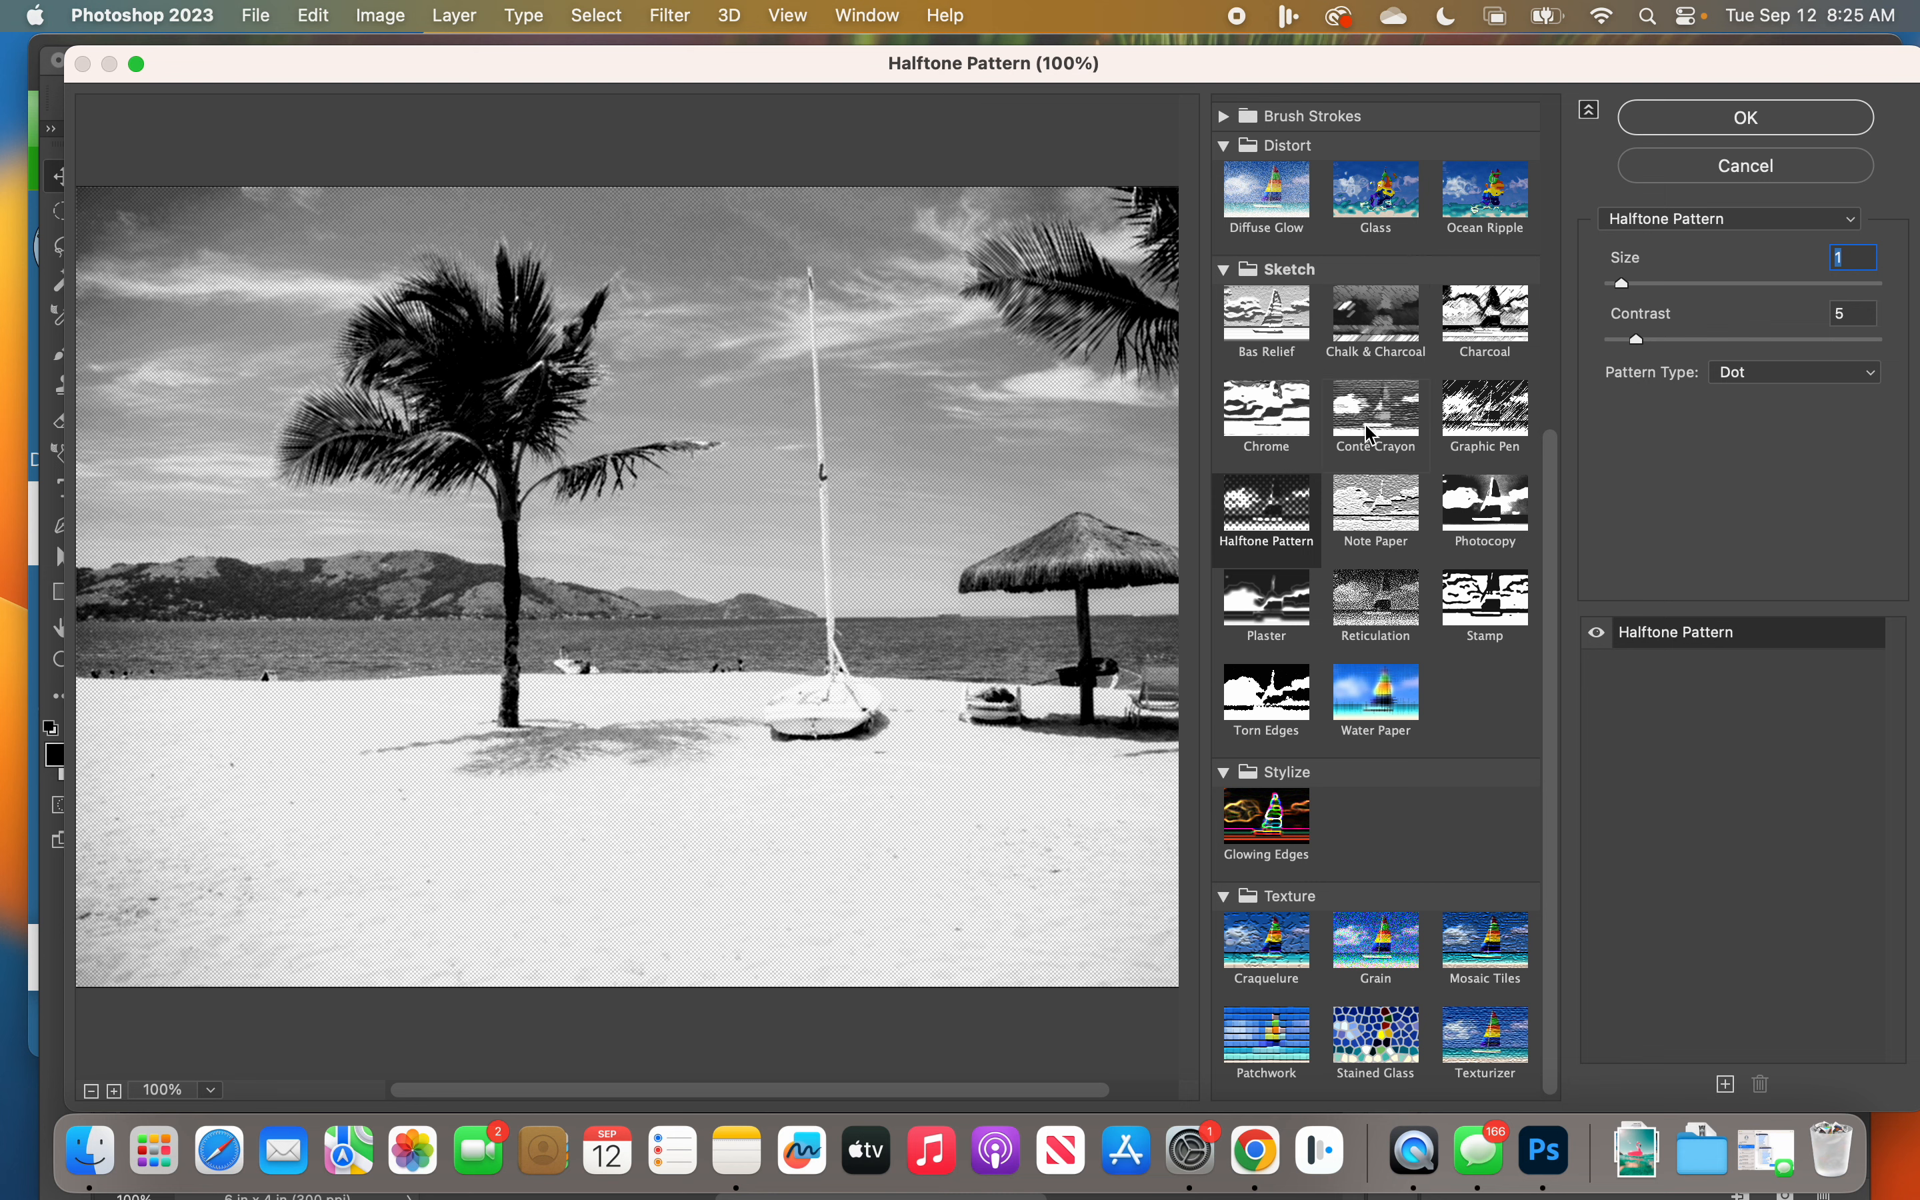
# Step: Try the Neon Glow filter with Glow Brightness 14 on the photo and preview the Paint Daubs filter
pyautogui.scroll(5, 1362, 590)
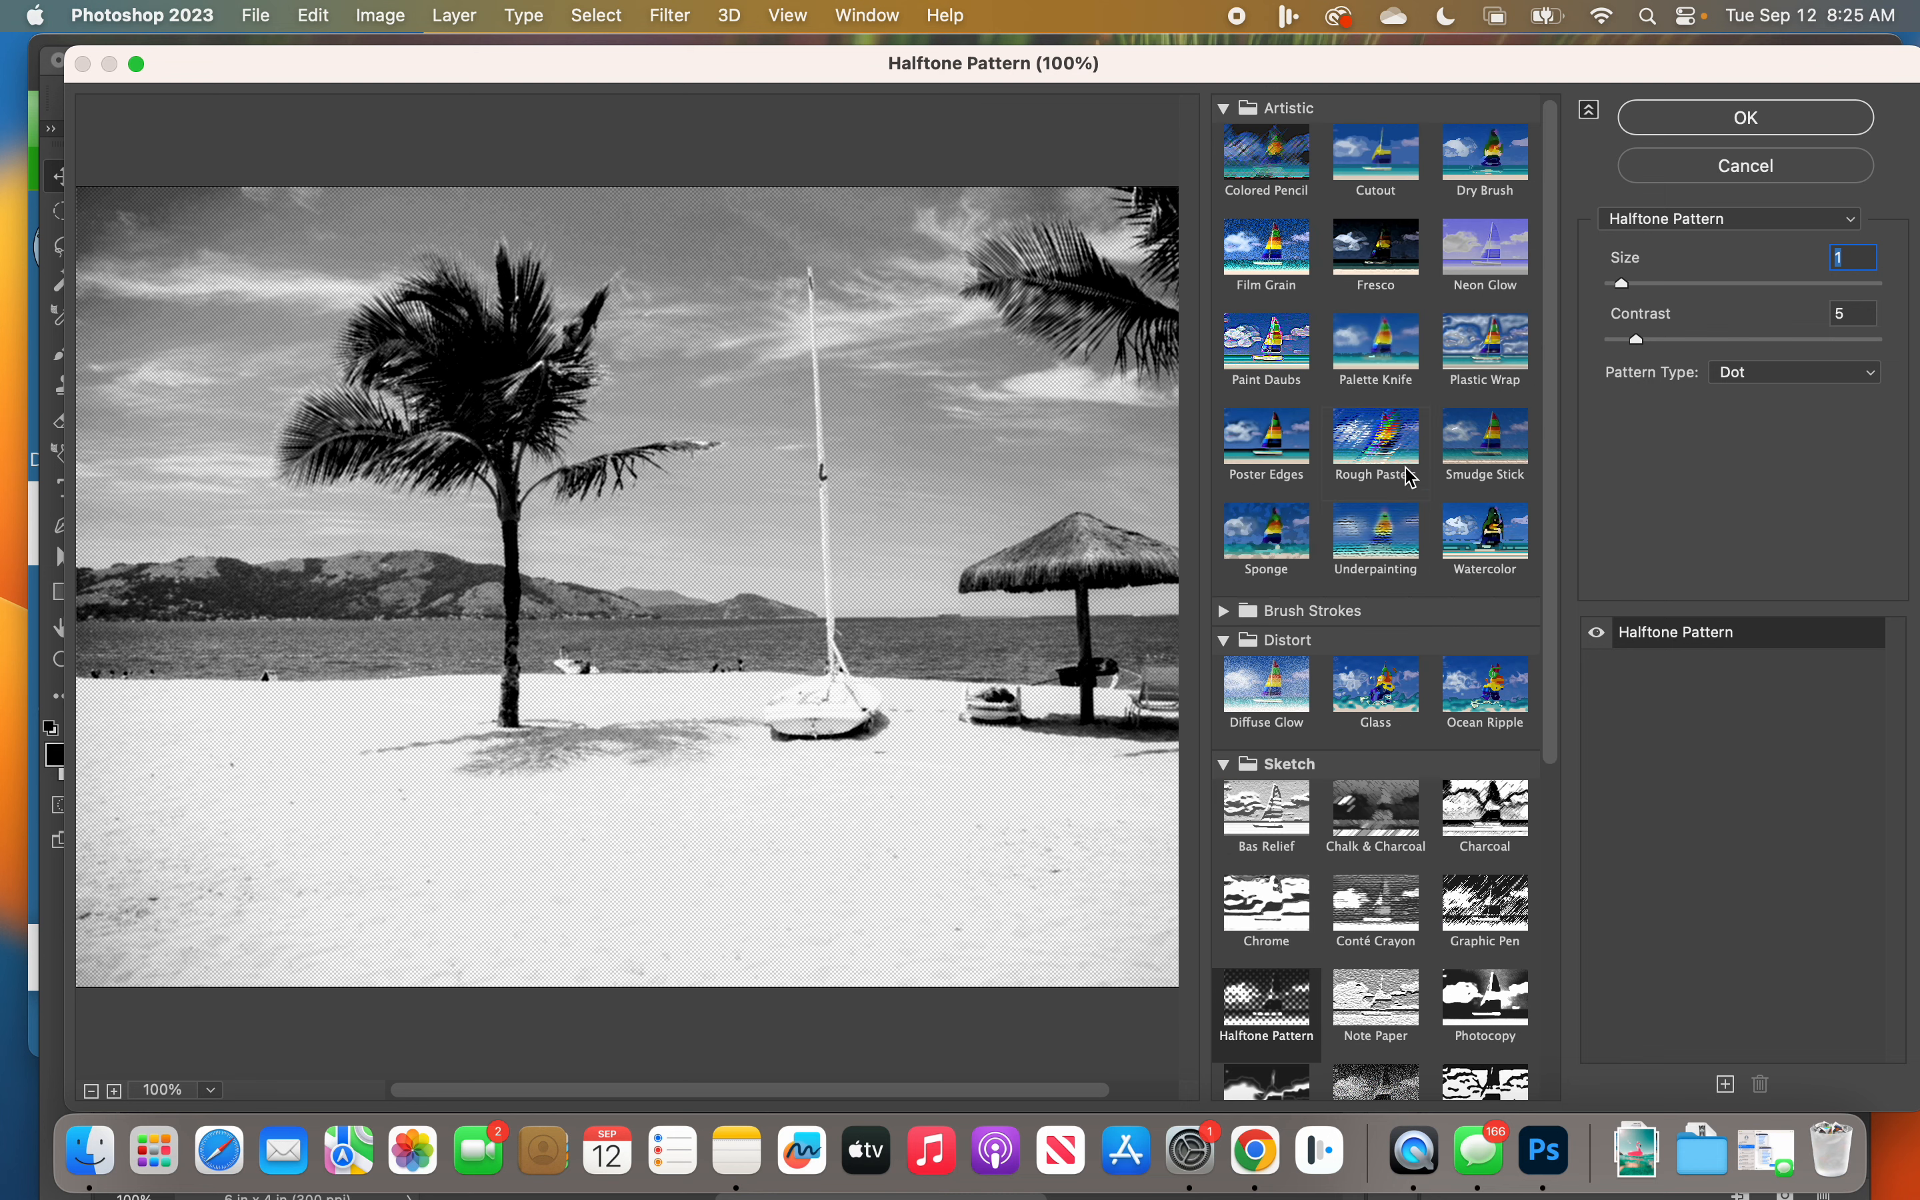
pyautogui.click(1507, 261)
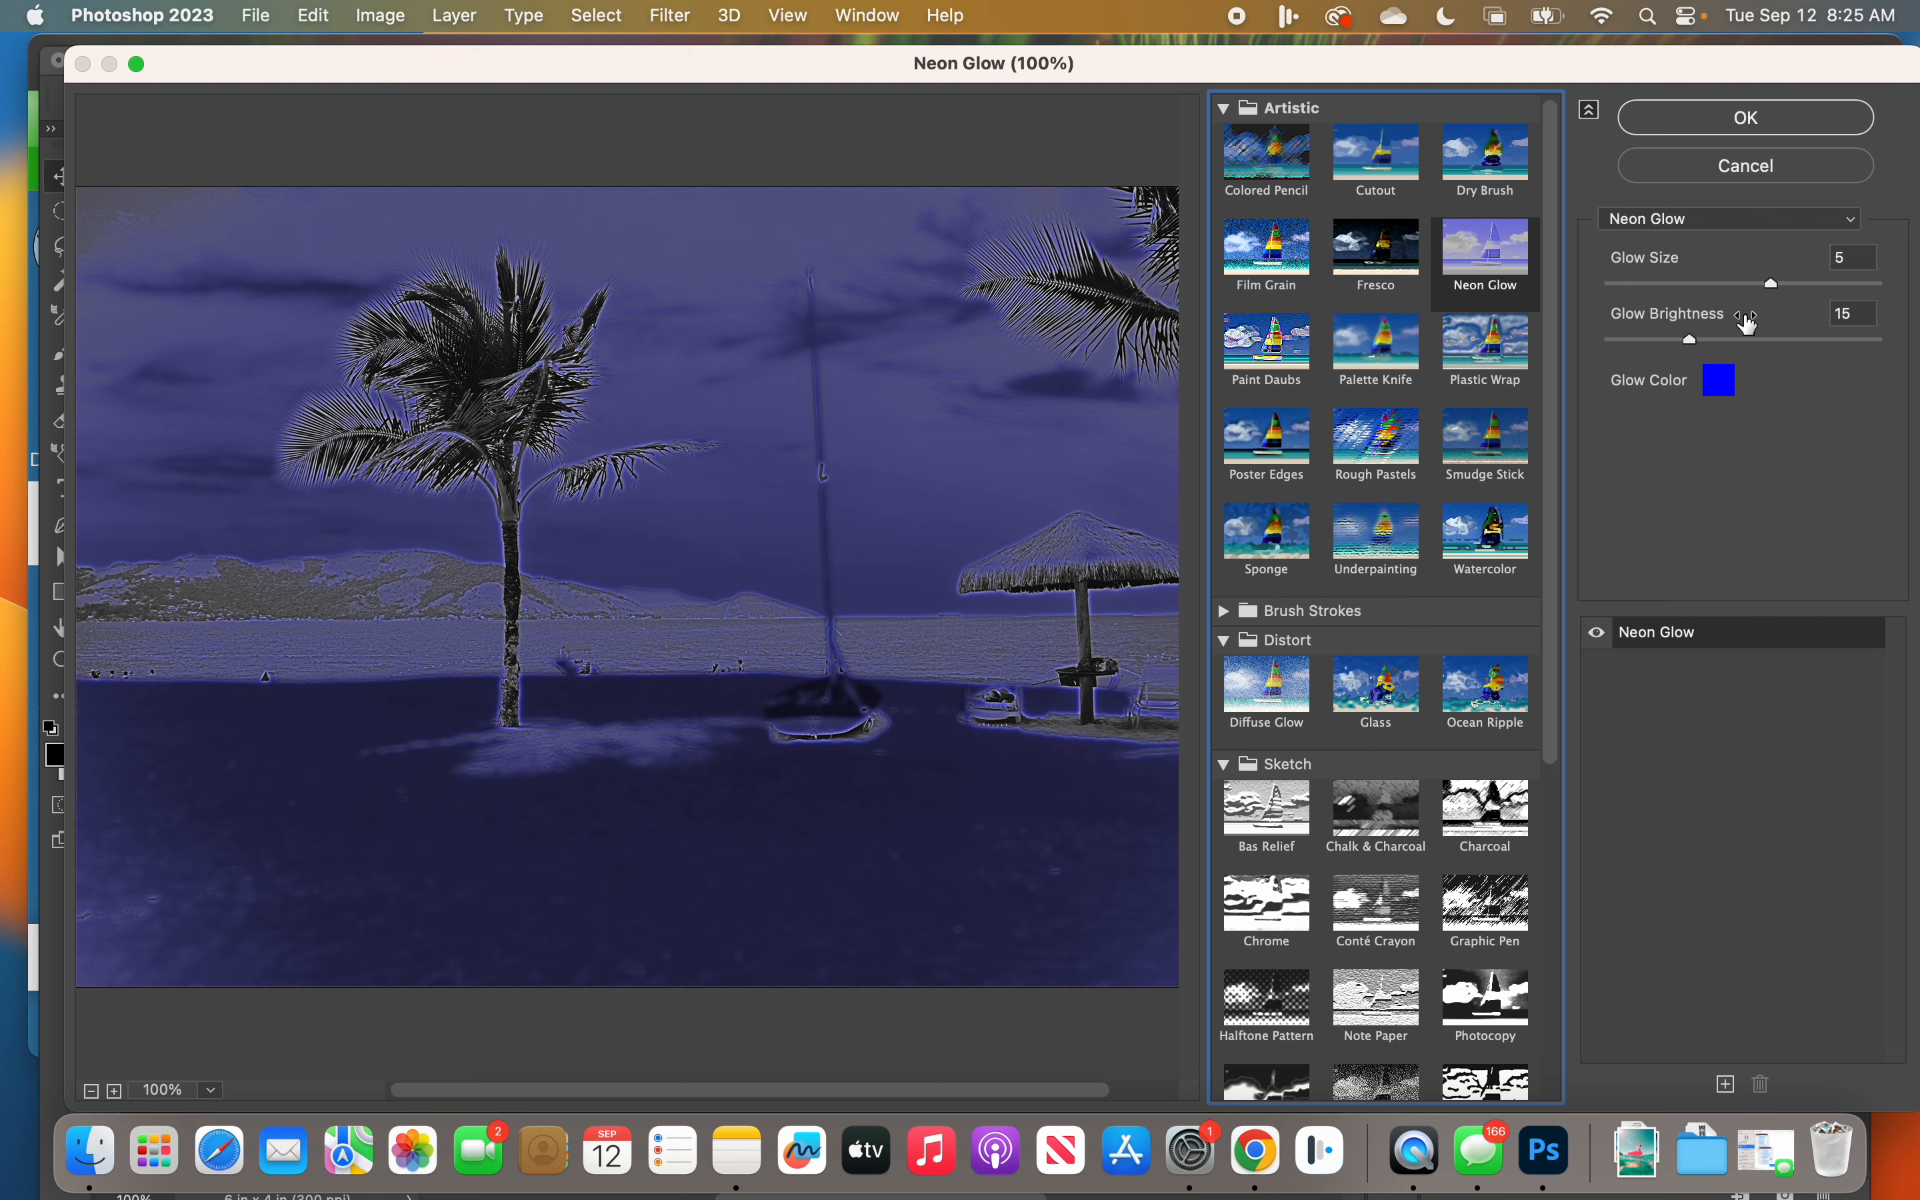
pyautogui.moveTo(1691, 342)
pyautogui.mouseDown()
pyautogui.moveTo(1654, 347)
pyautogui.moveTo(1687, 346)
pyautogui.mouseUp()
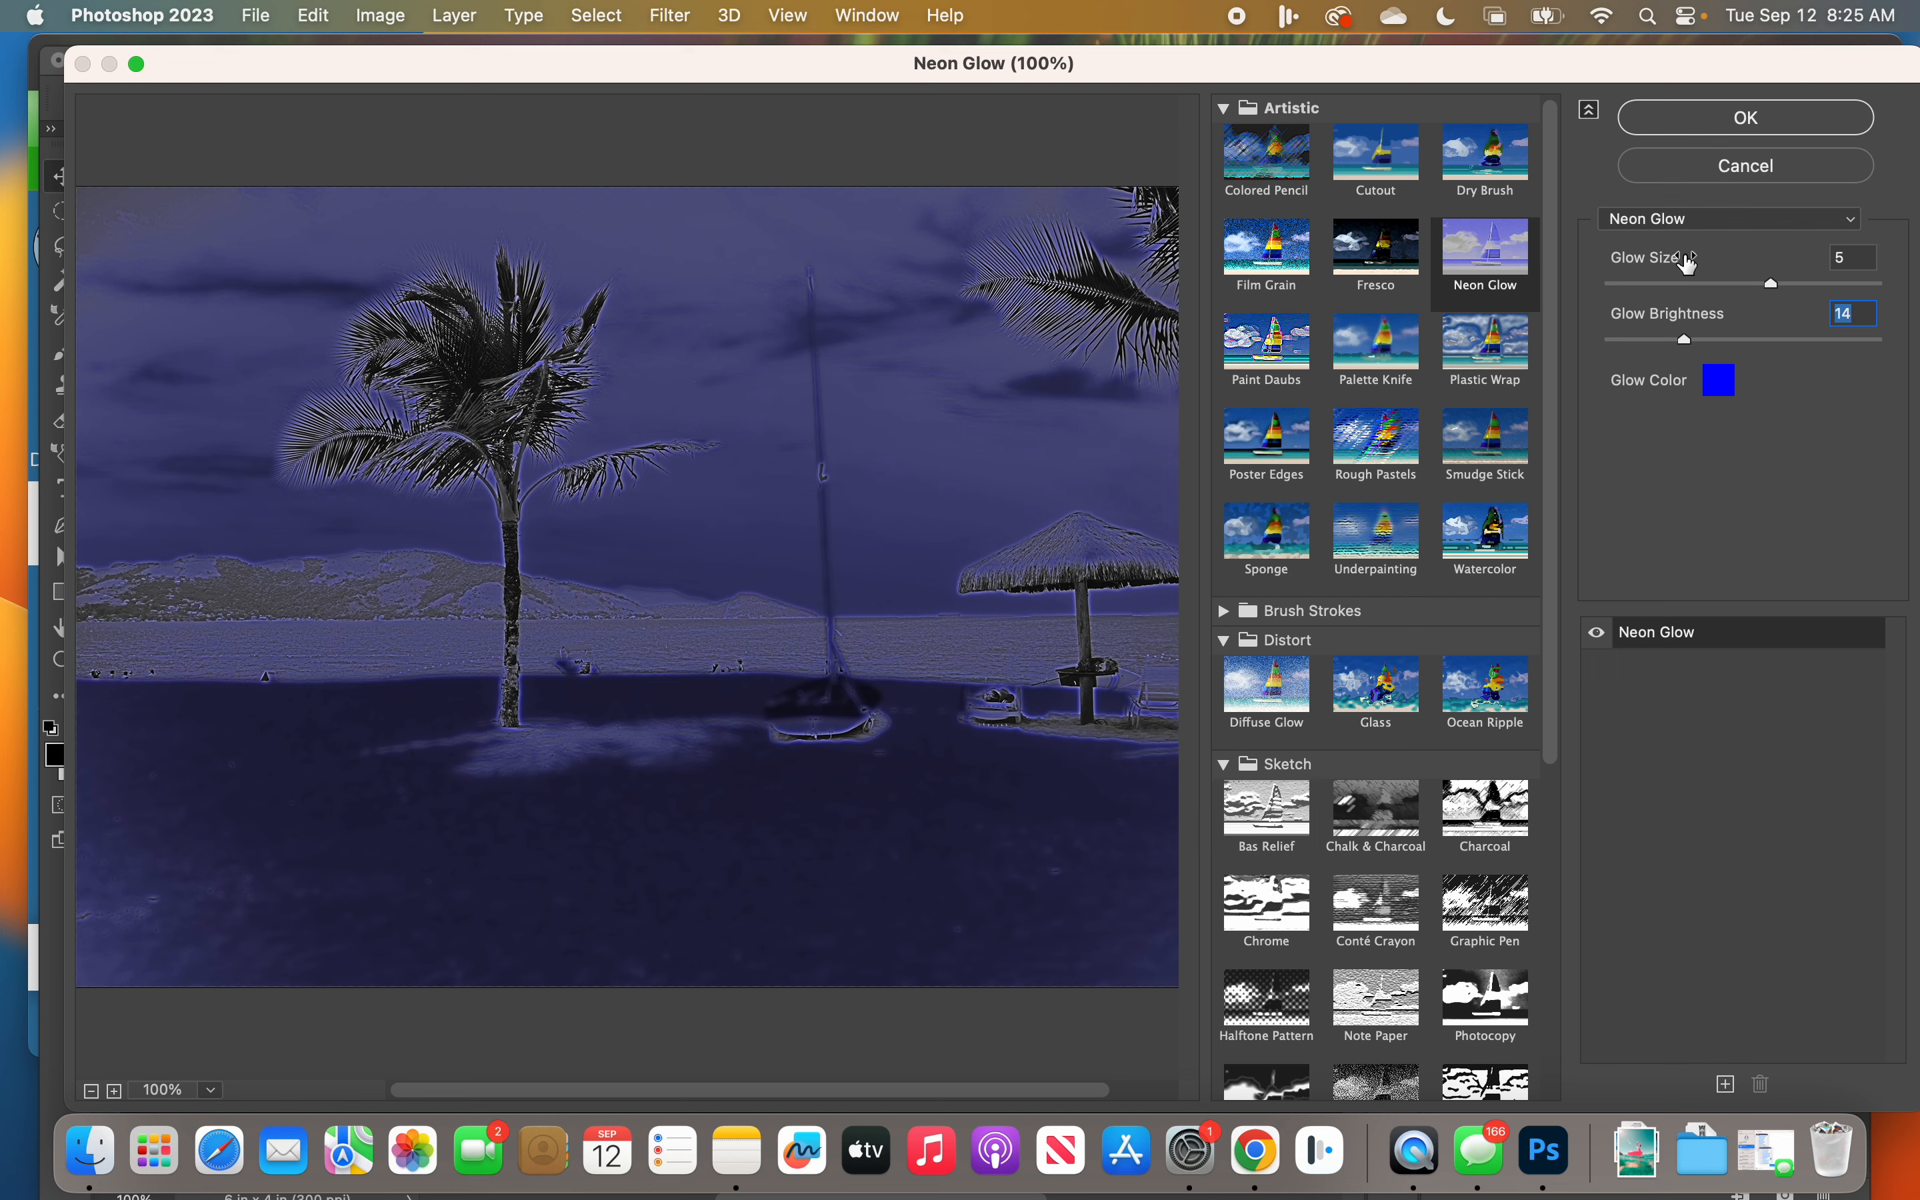
pyautogui.click(1700, 221)
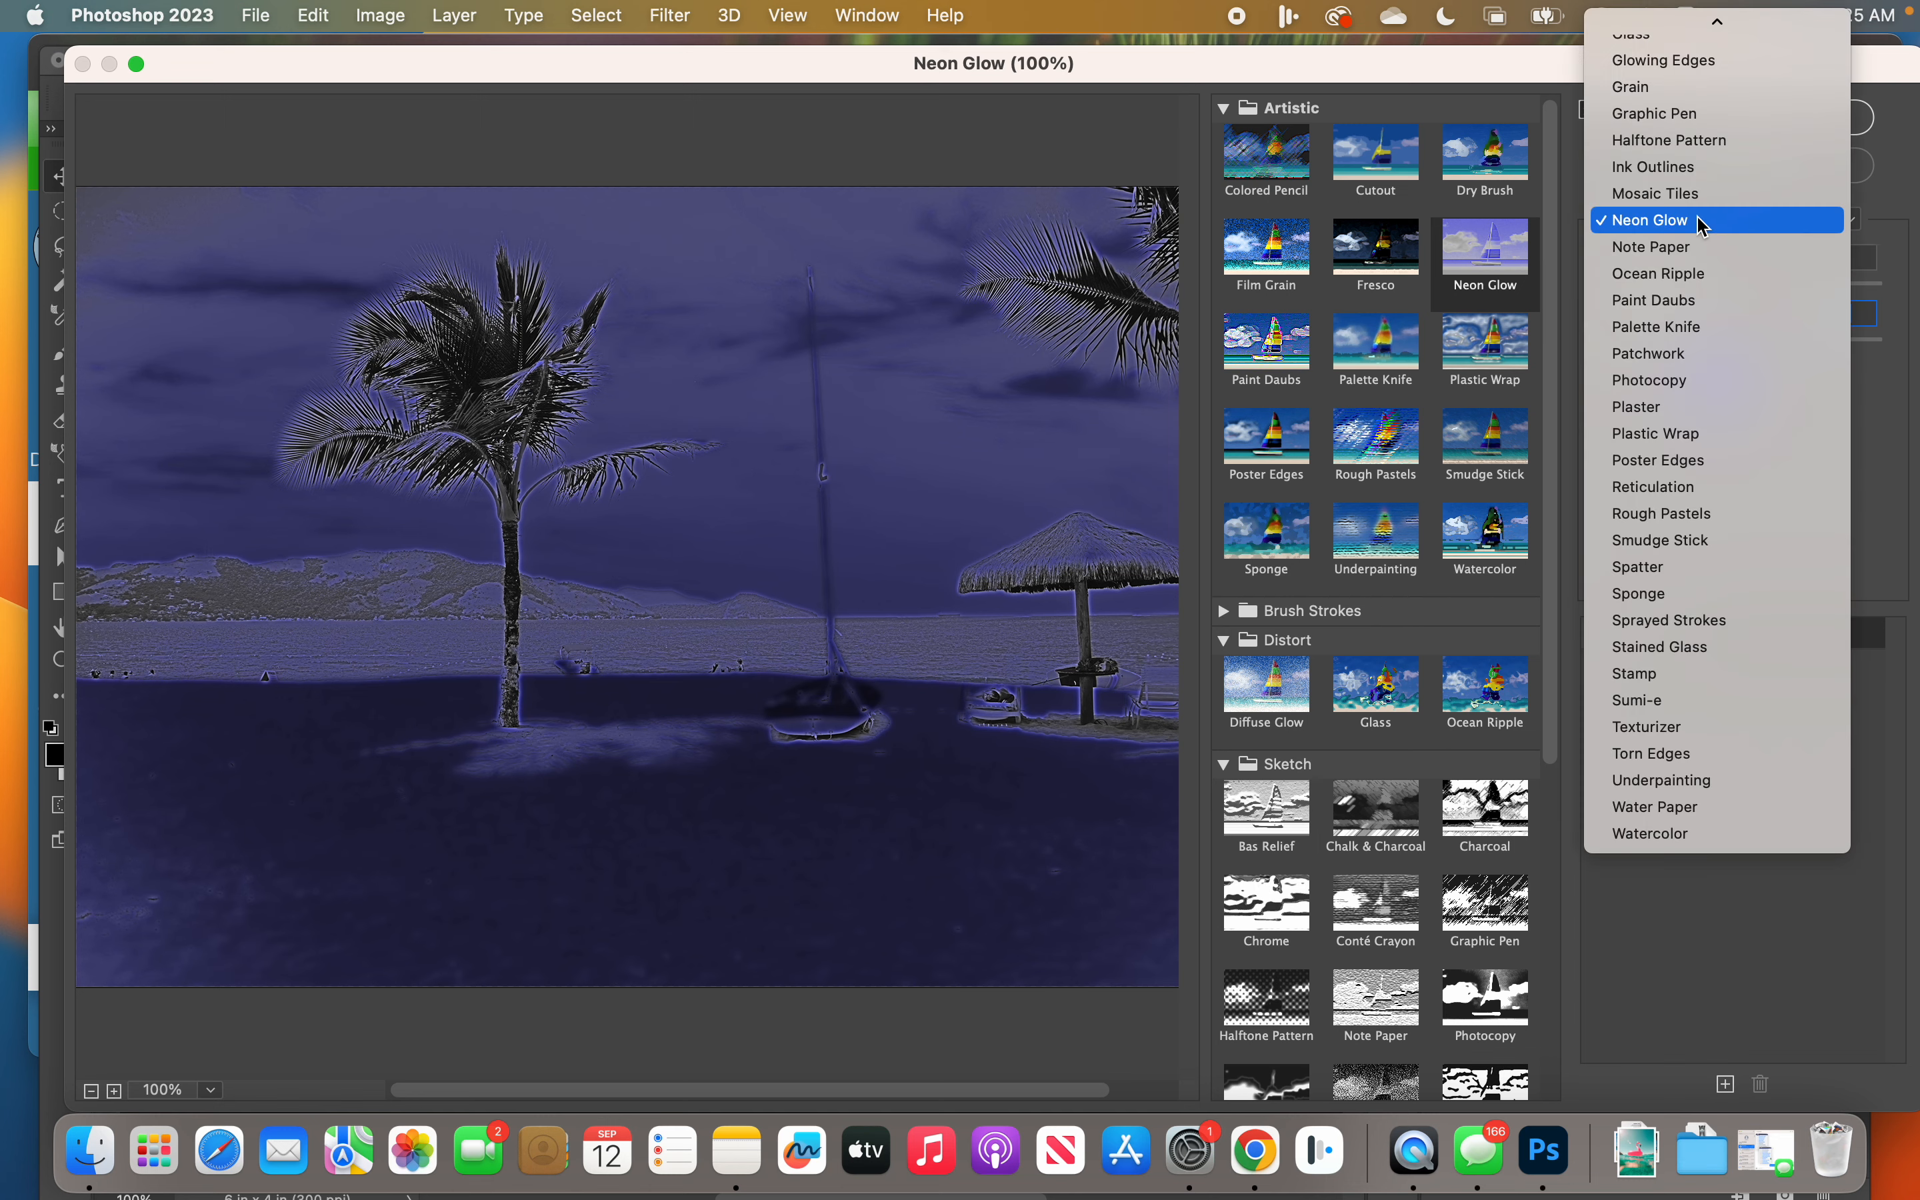
pyautogui.click(1686, 301)
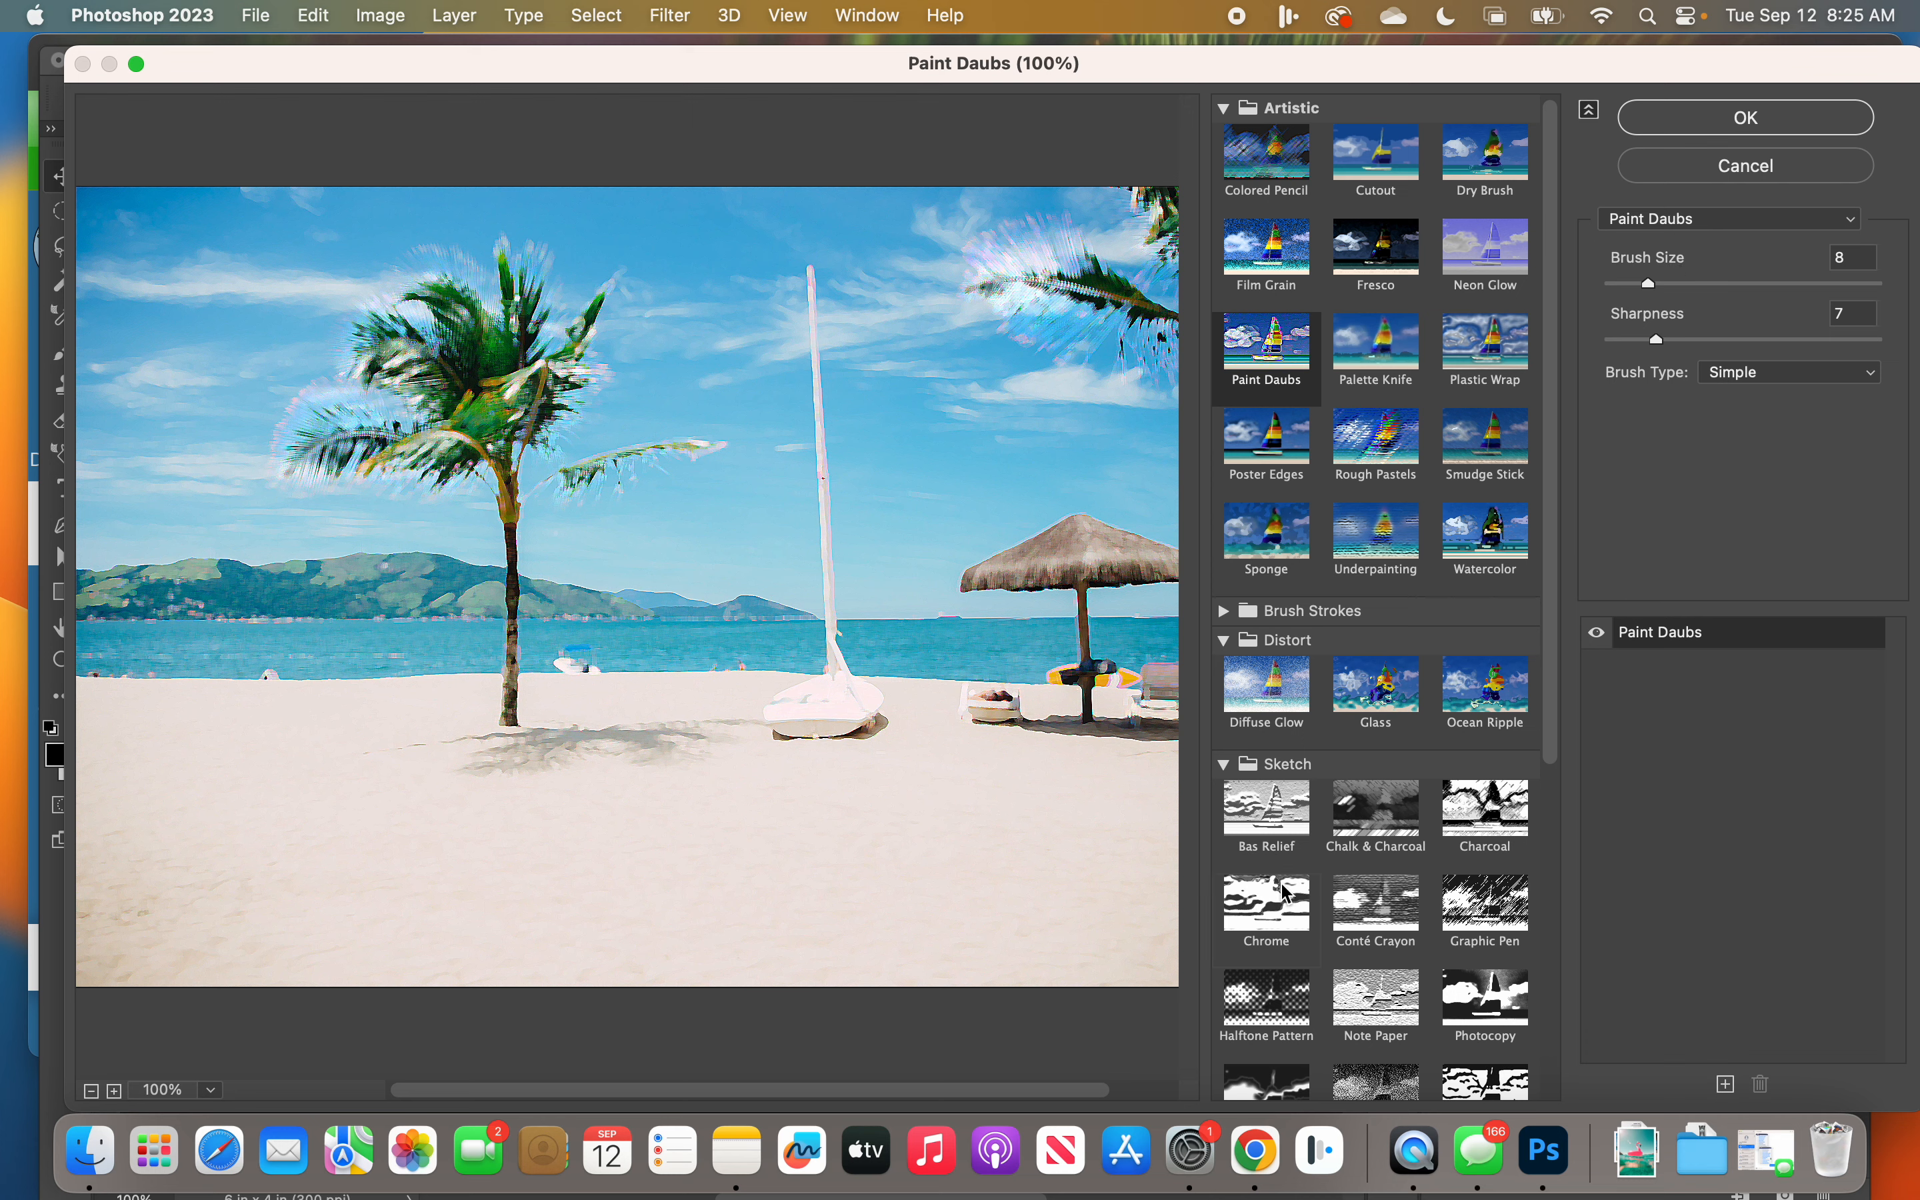
# Step: Apply the Halftone Pattern filter with Size 1, Contrast 5 and the Dot pattern type to the photo
pyautogui.click(1272, 1014)
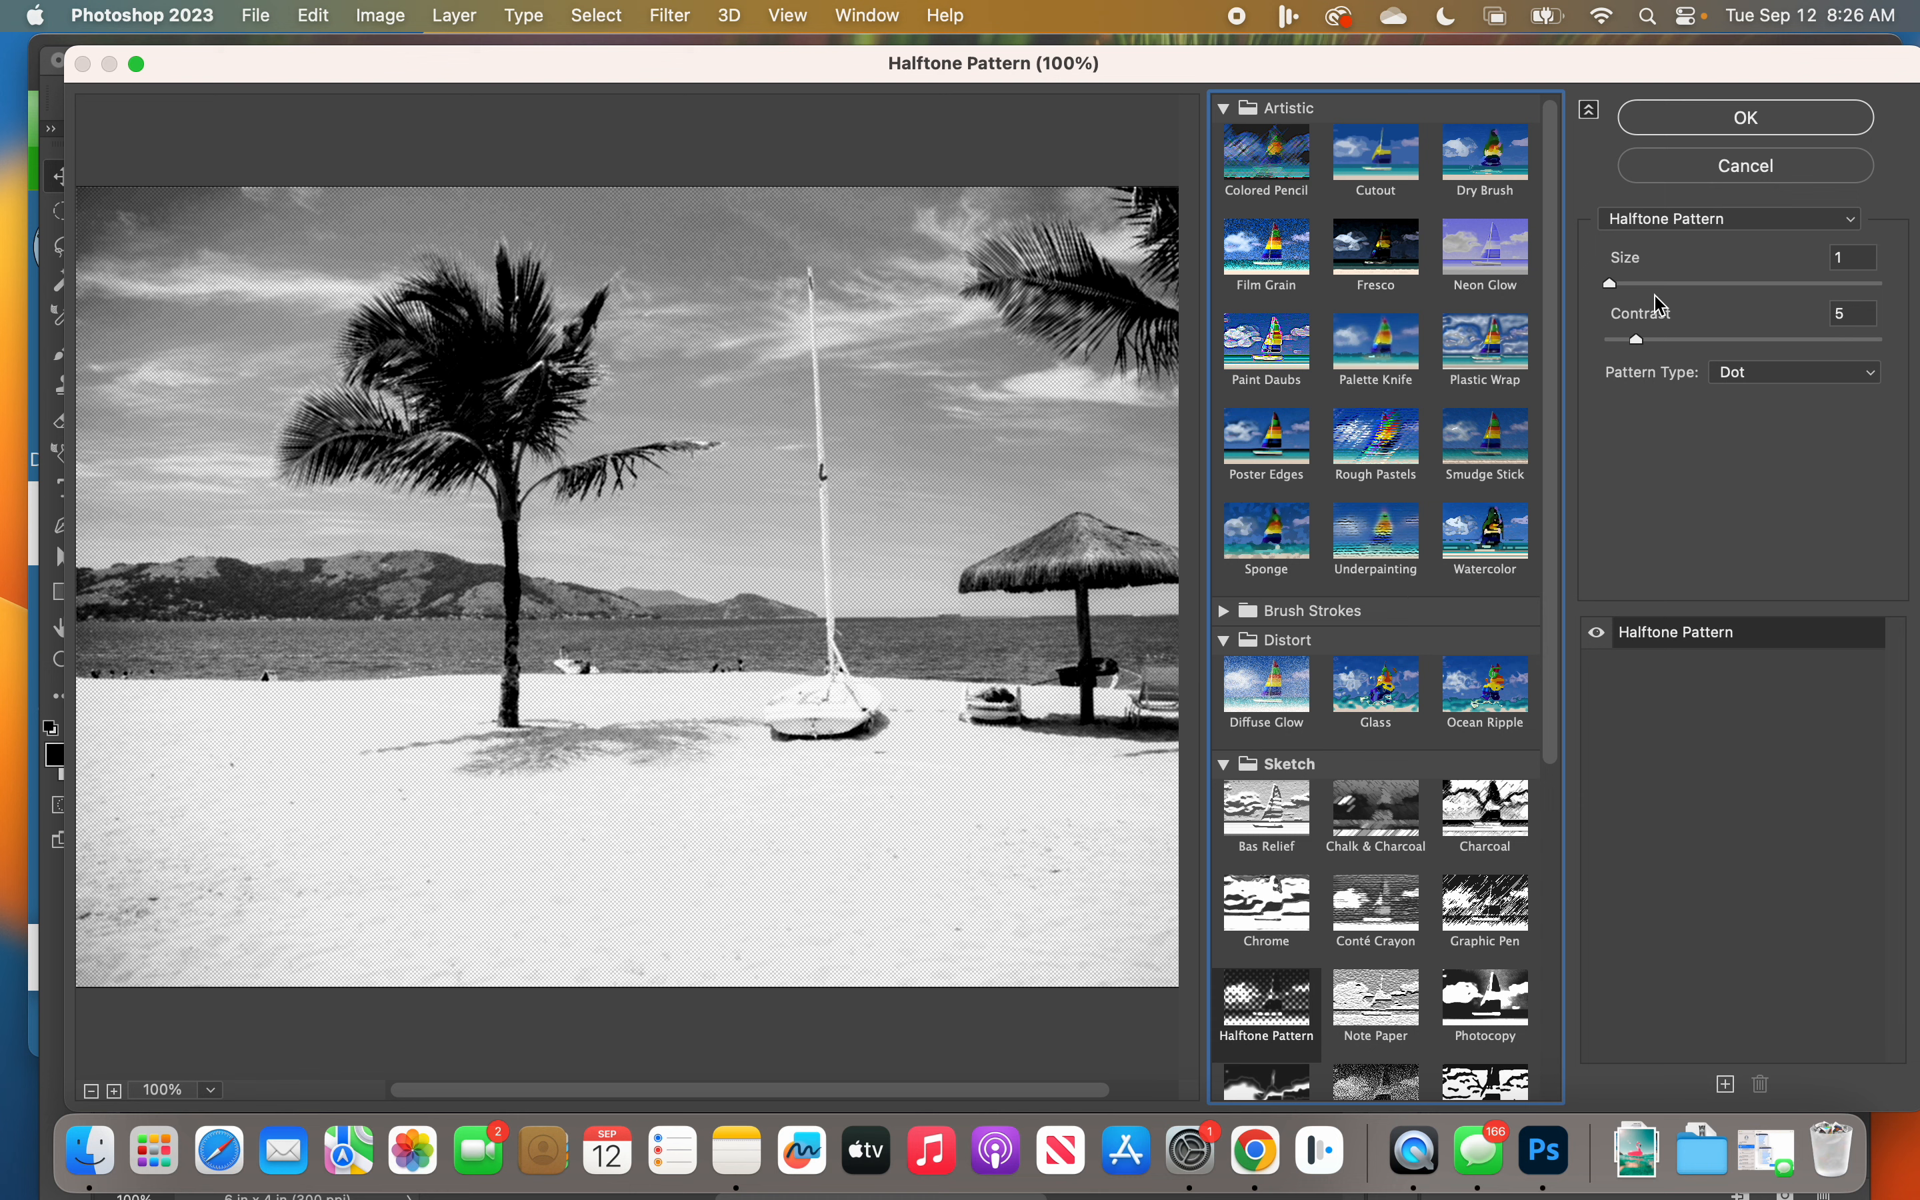
pyautogui.click(1737, 120)
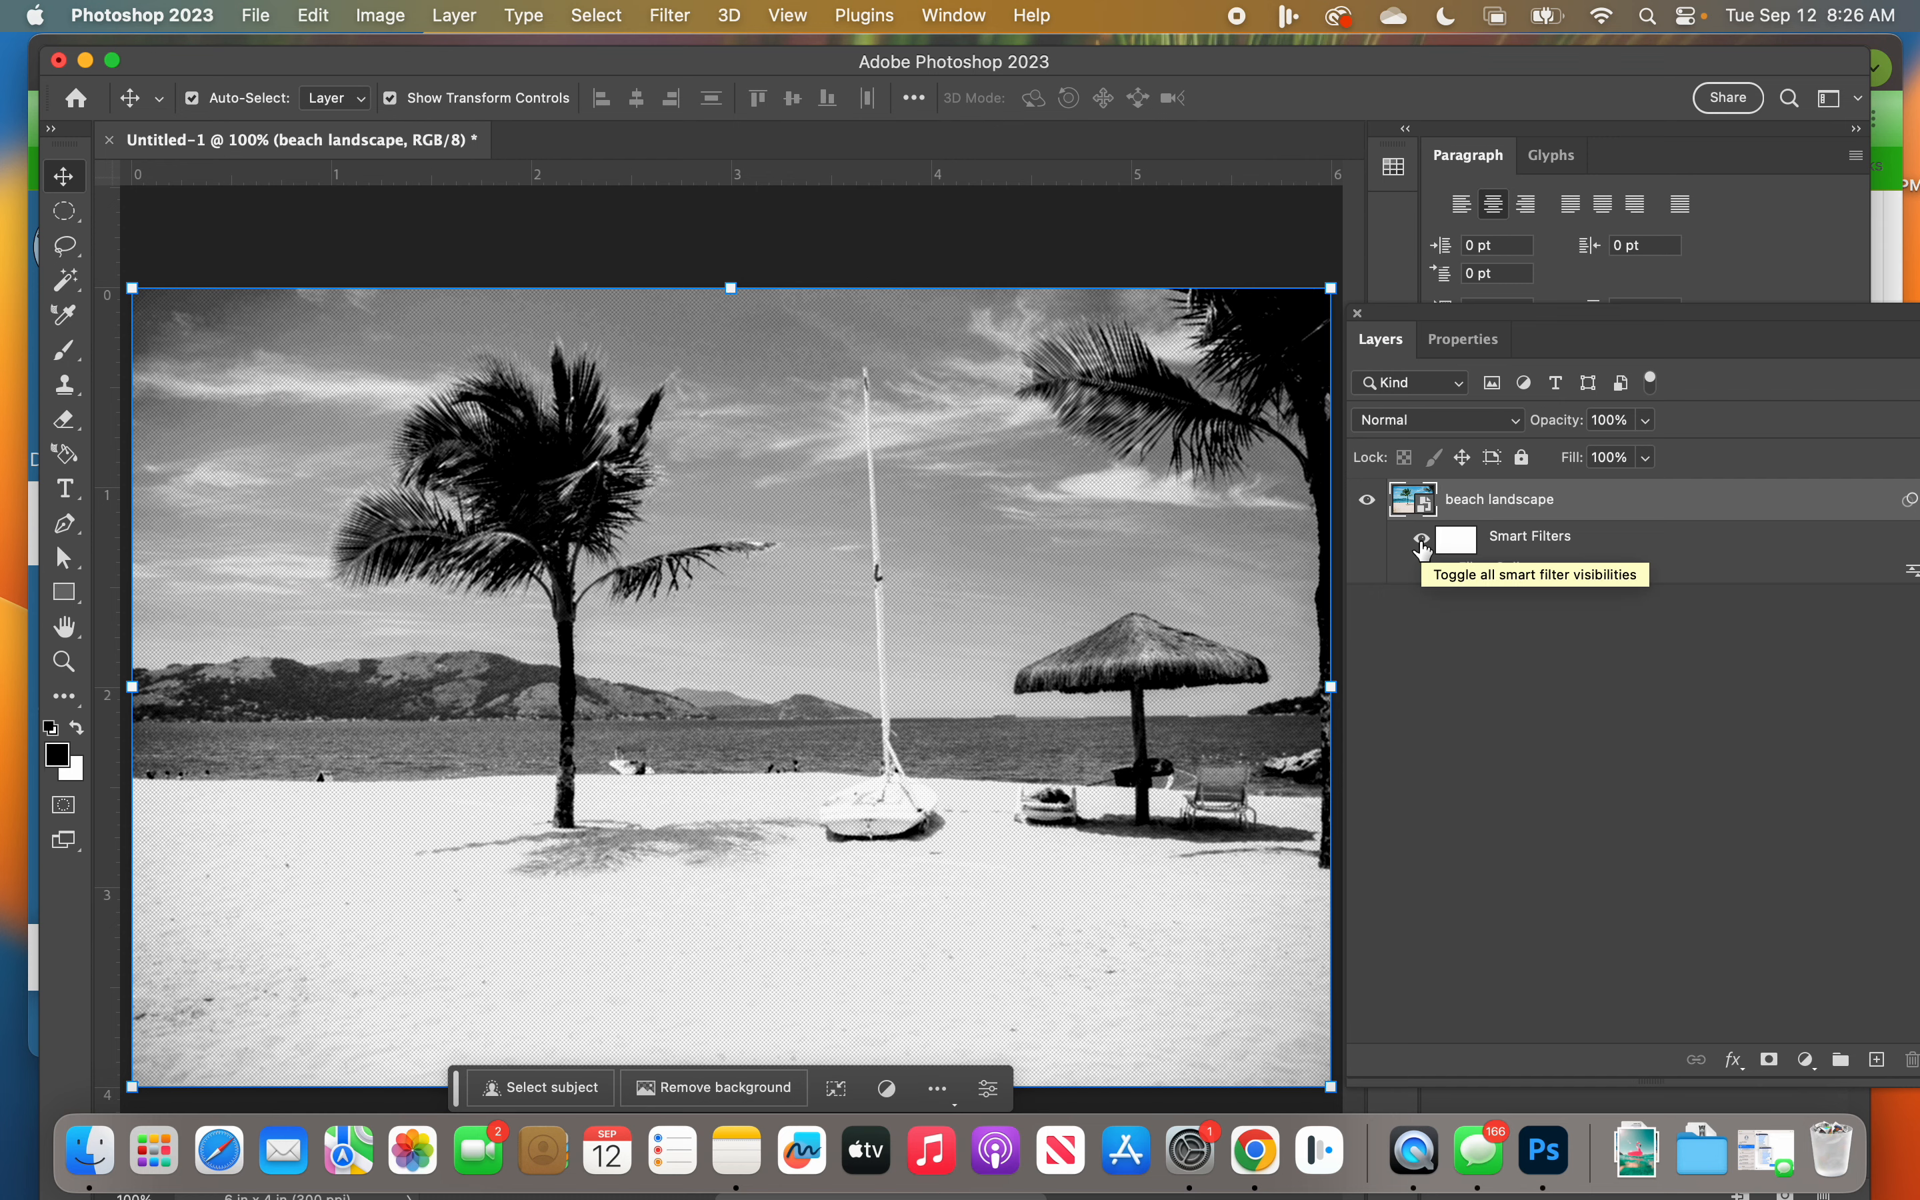
# Step: Toggle the visibility of the beach landscape layer's Smart Filters to compare the photo with and without the filter
pyautogui.click(1422, 541)
pyautogui.click(1422, 545)
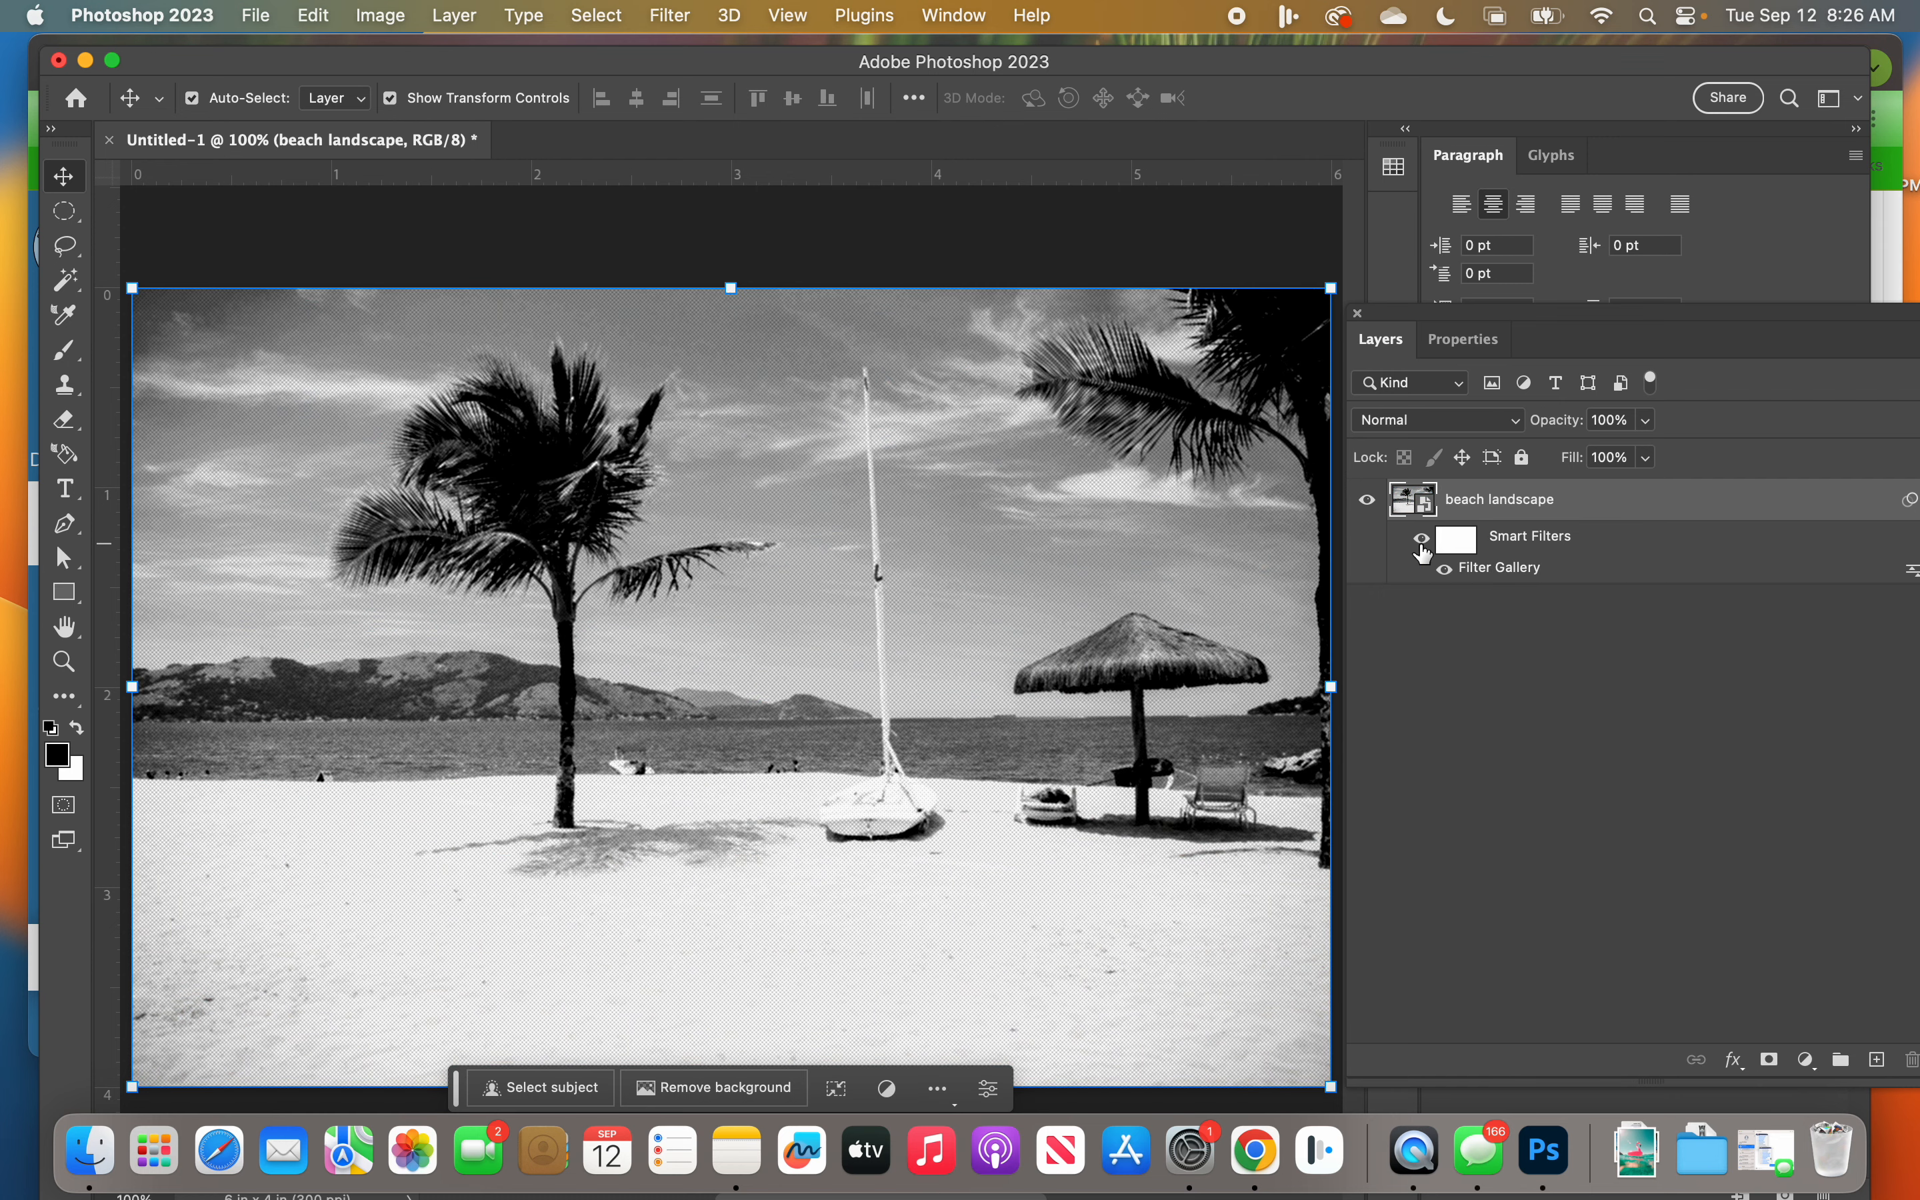
pyautogui.click(1422, 546)
pyautogui.click(1423, 548)
pyautogui.click(1423, 545)
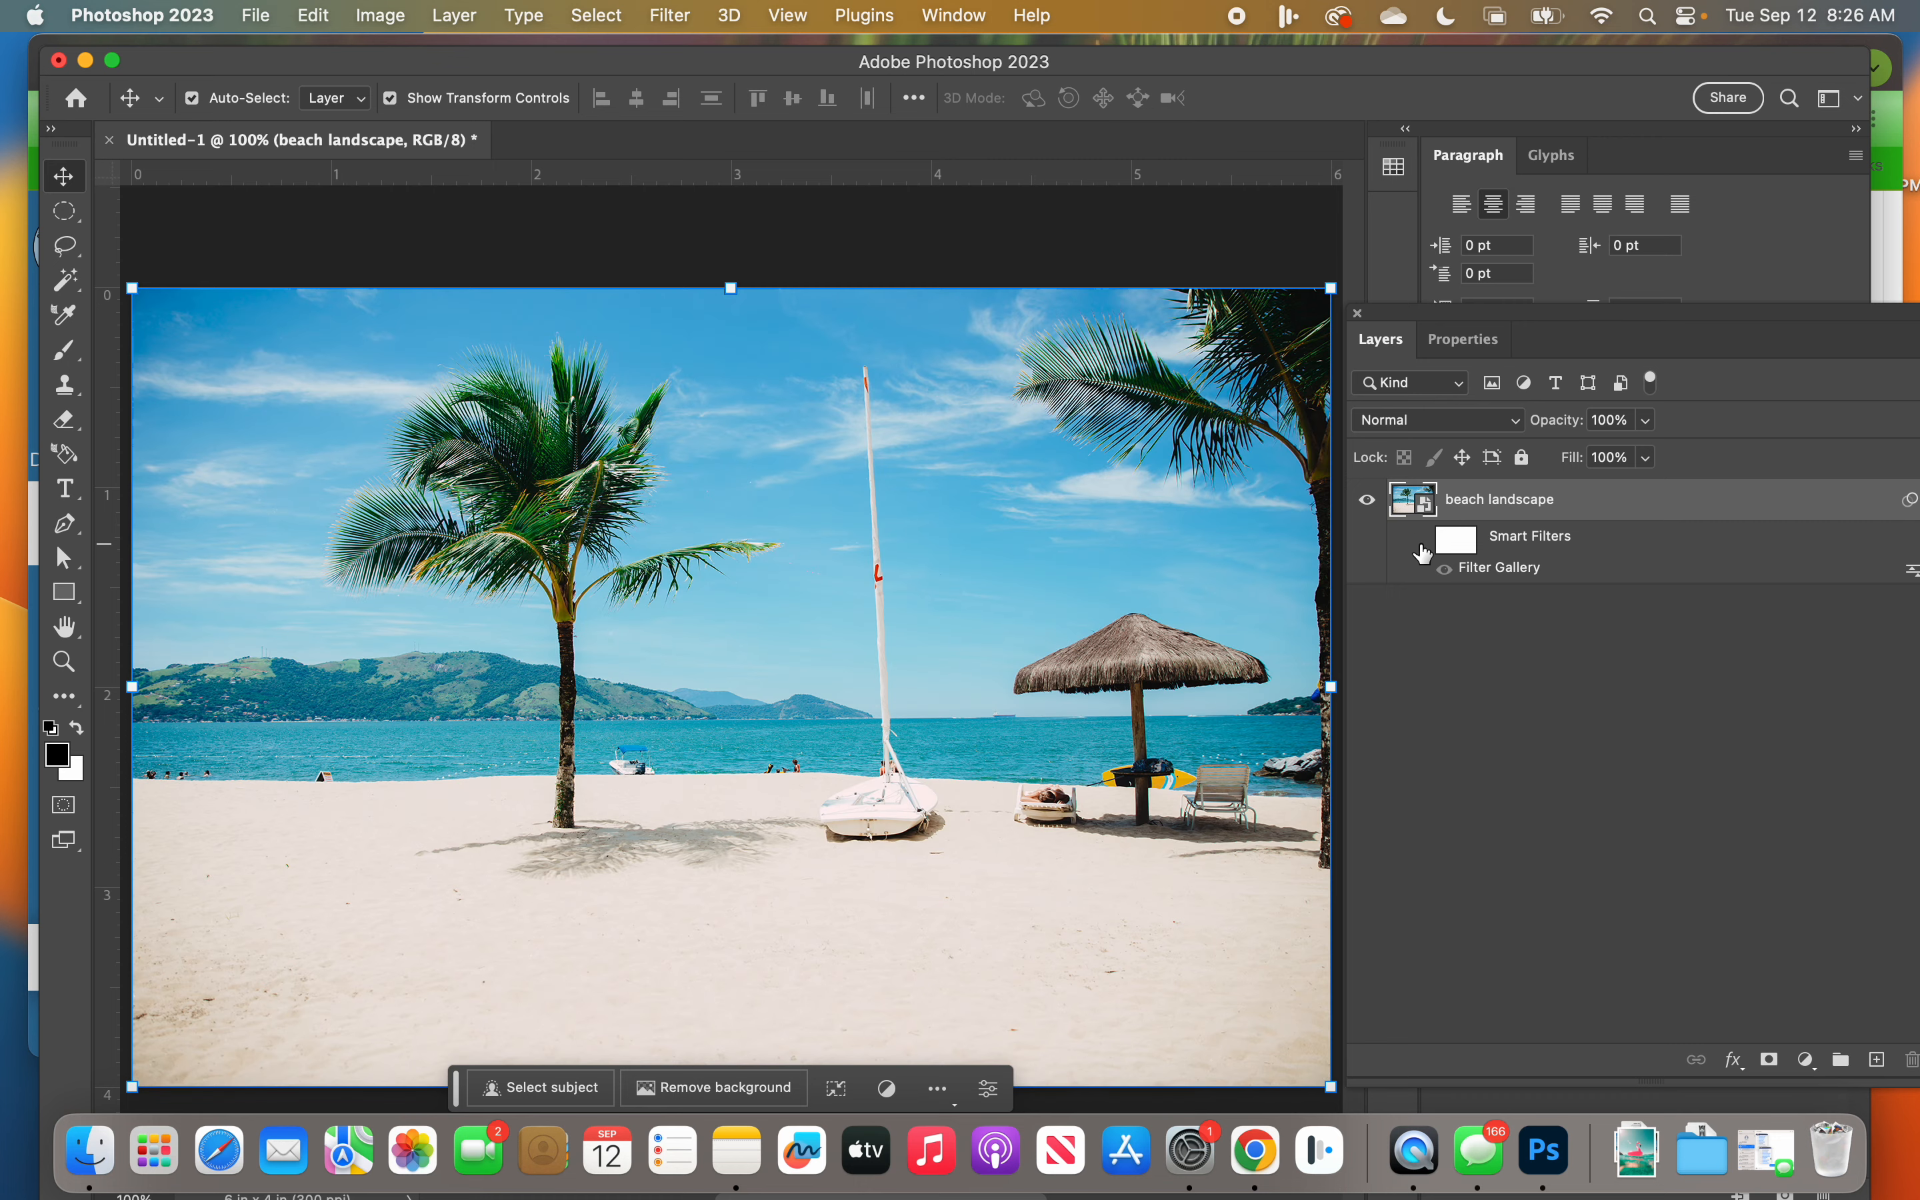
pyautogui.click(1422, 546)
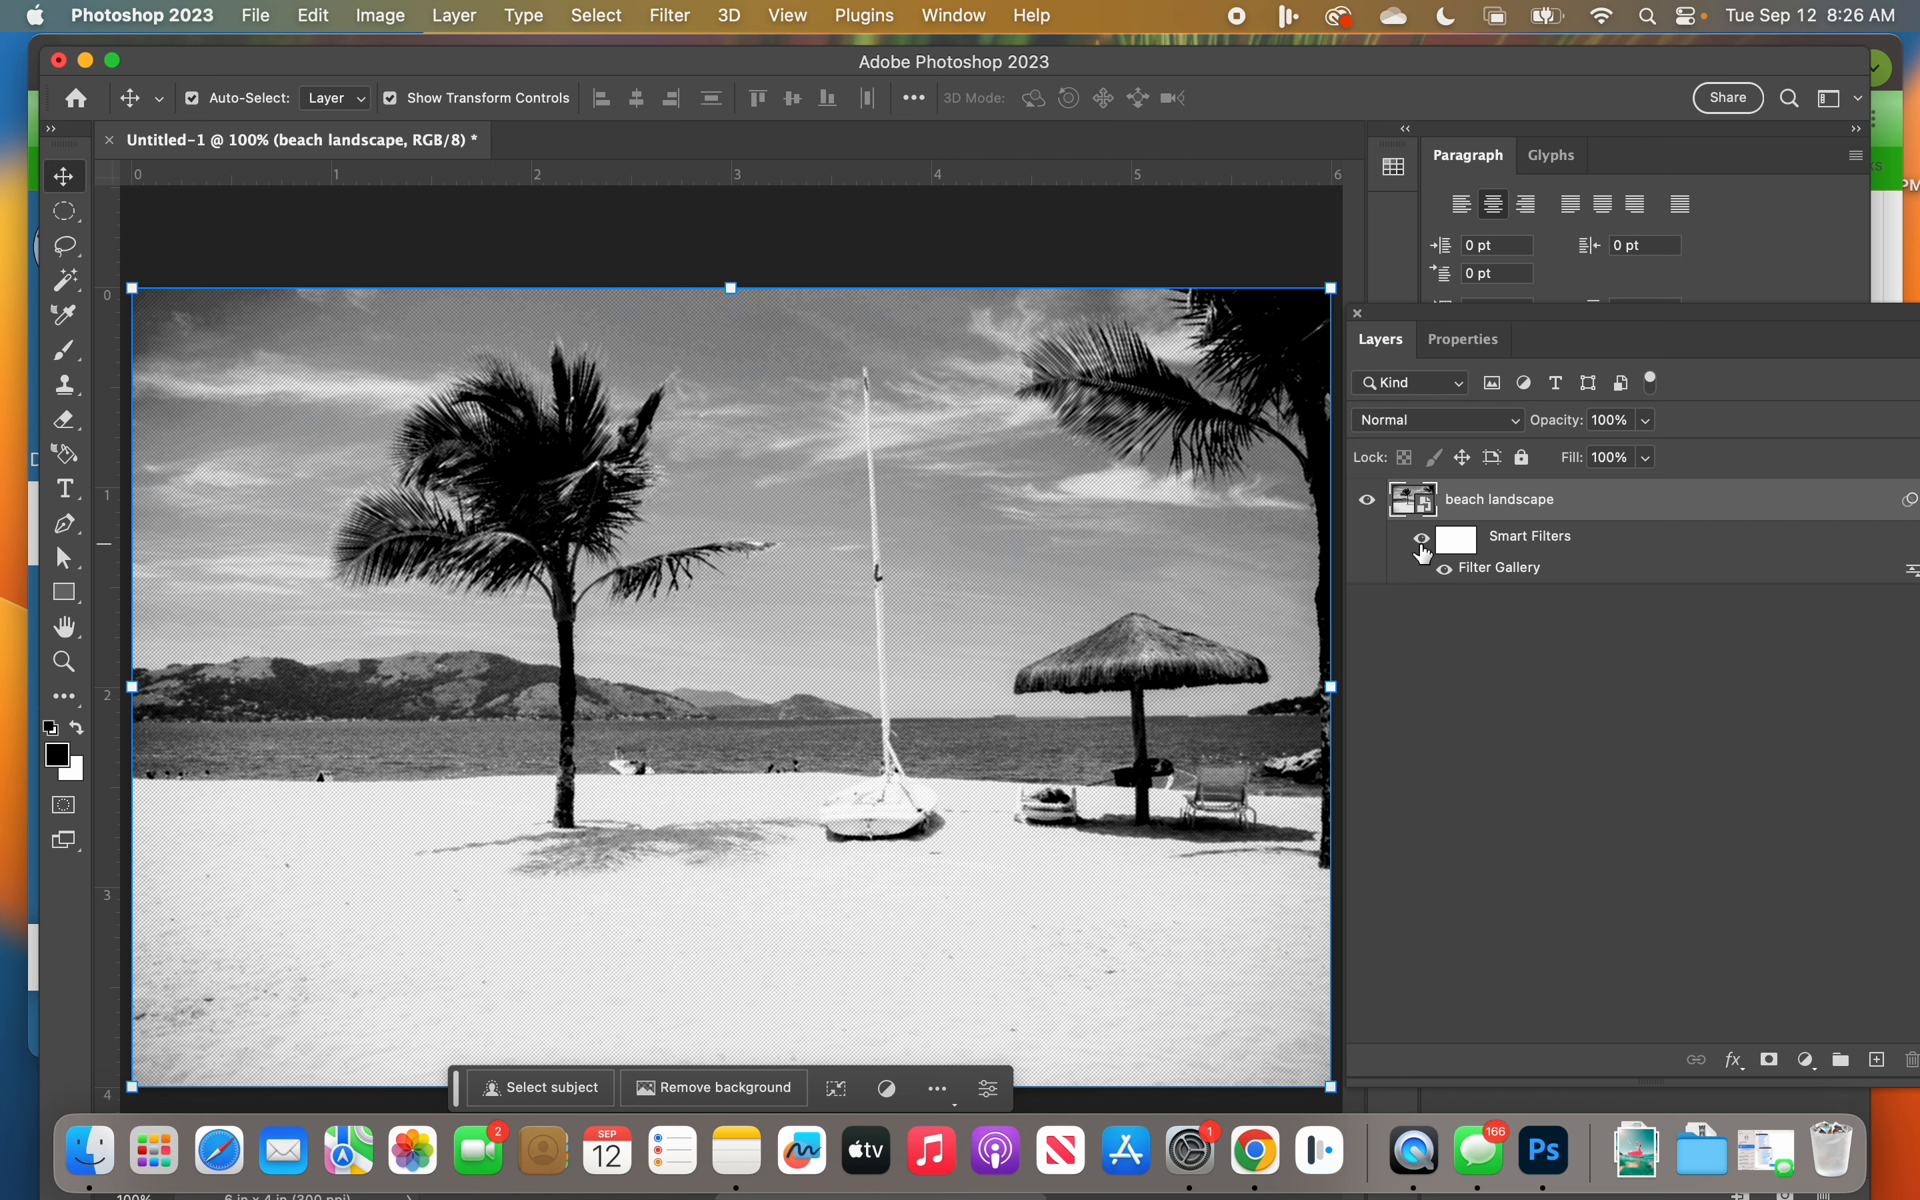
pyautogui.click(1422, 546)
pyautogui.click(1423, 546)
# Step: Activate the Type tool and set the text color to a bright yellow
pyautogui.click(66, 489)
pyautogui.click(71, 495)
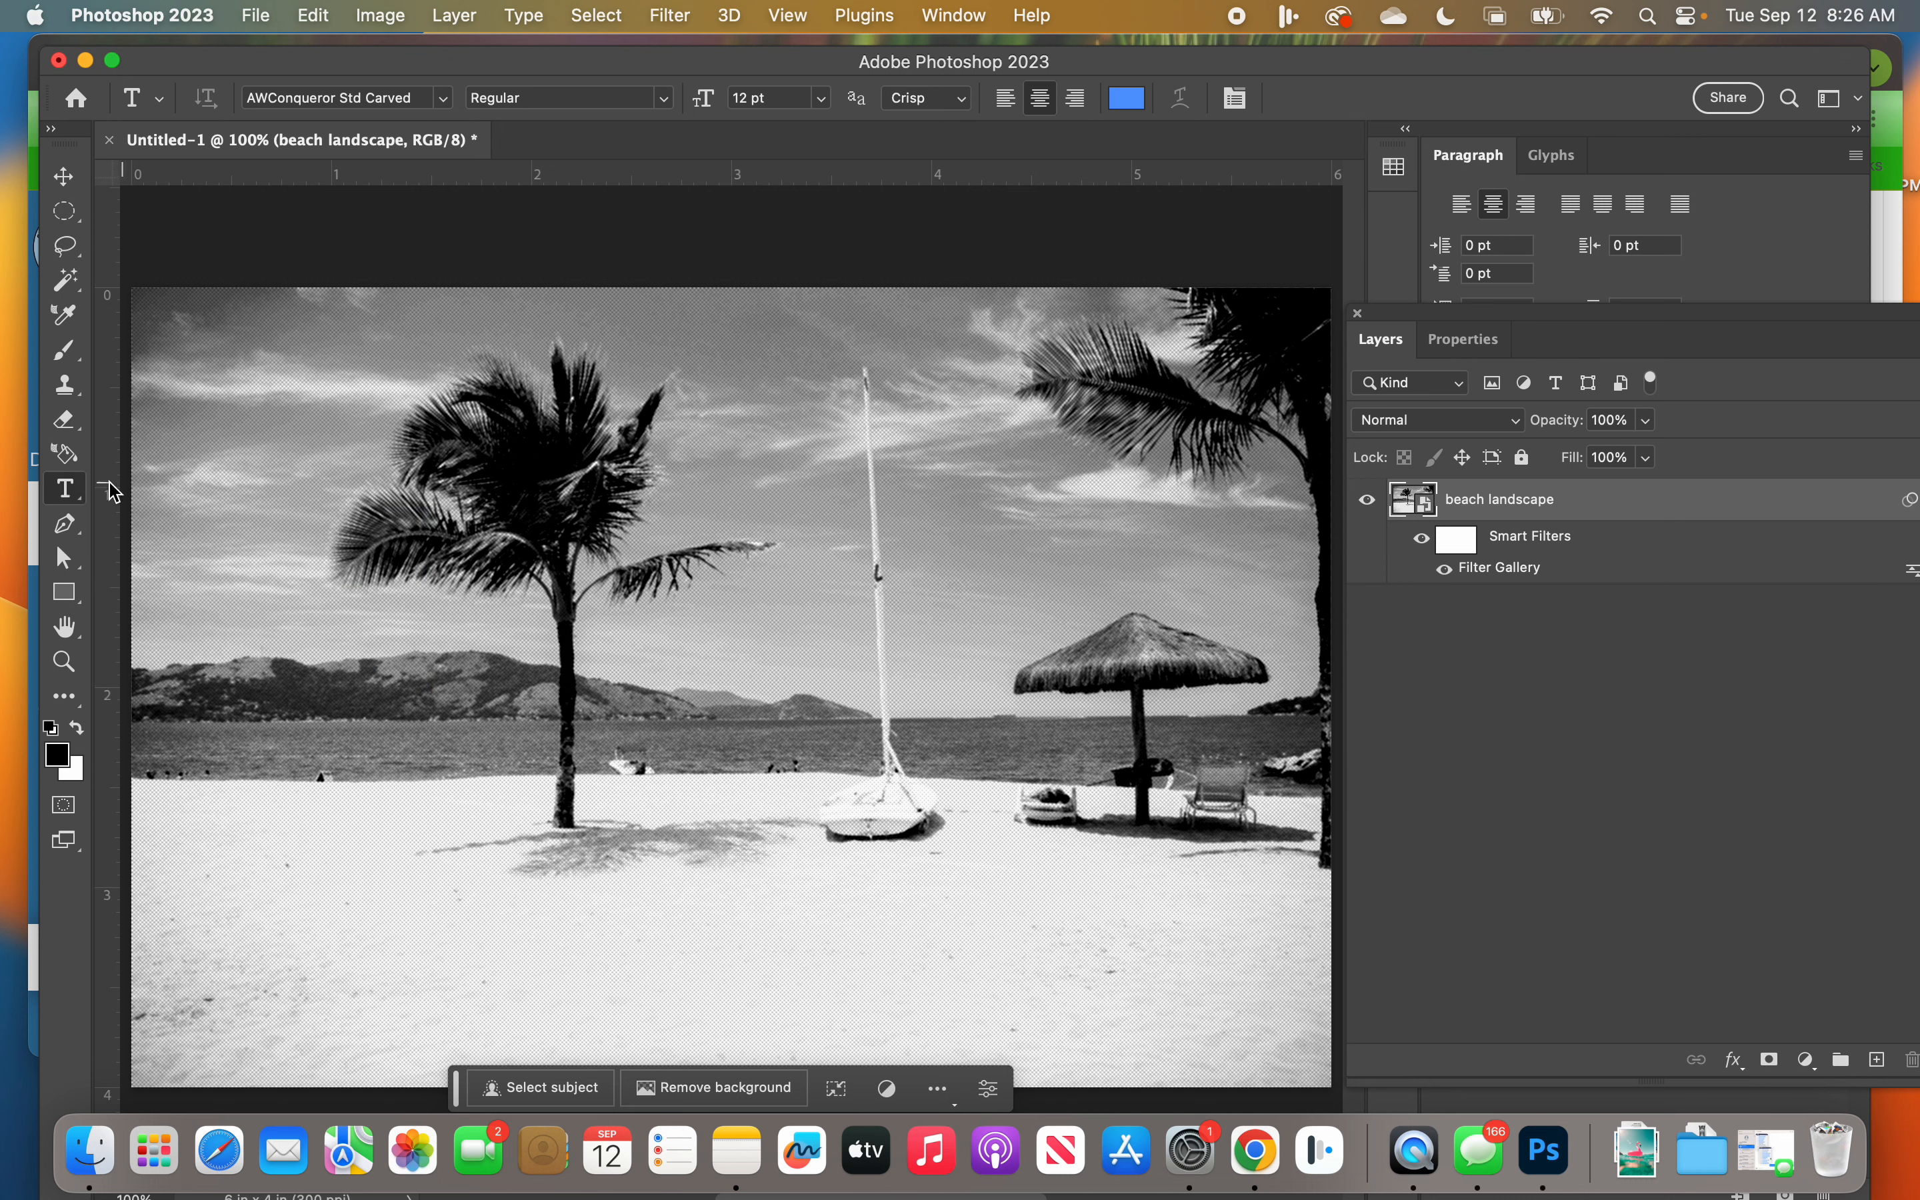
pyautogui.click(63, 488)
pyautogui.click(1127, 99)
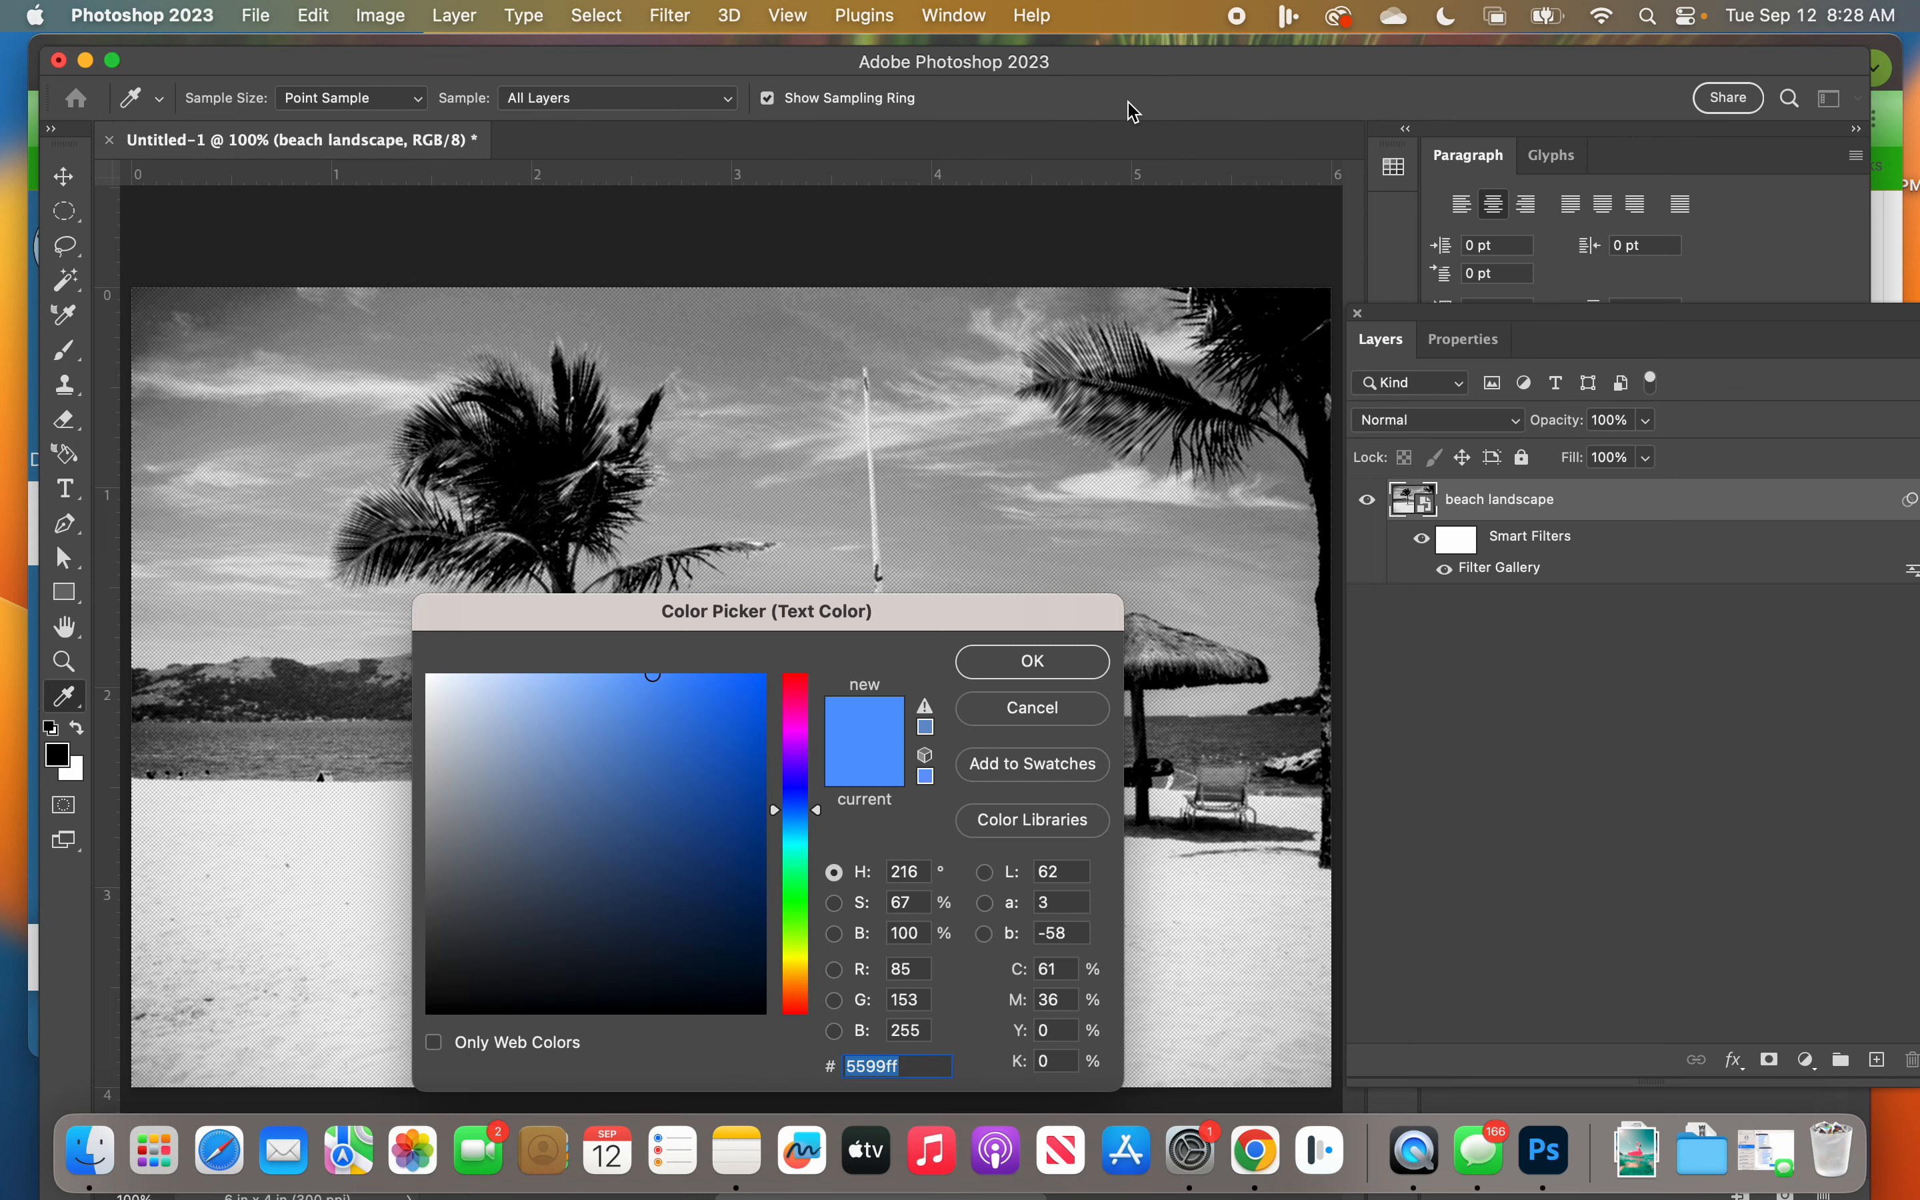
pyautogui.click(796, 959)
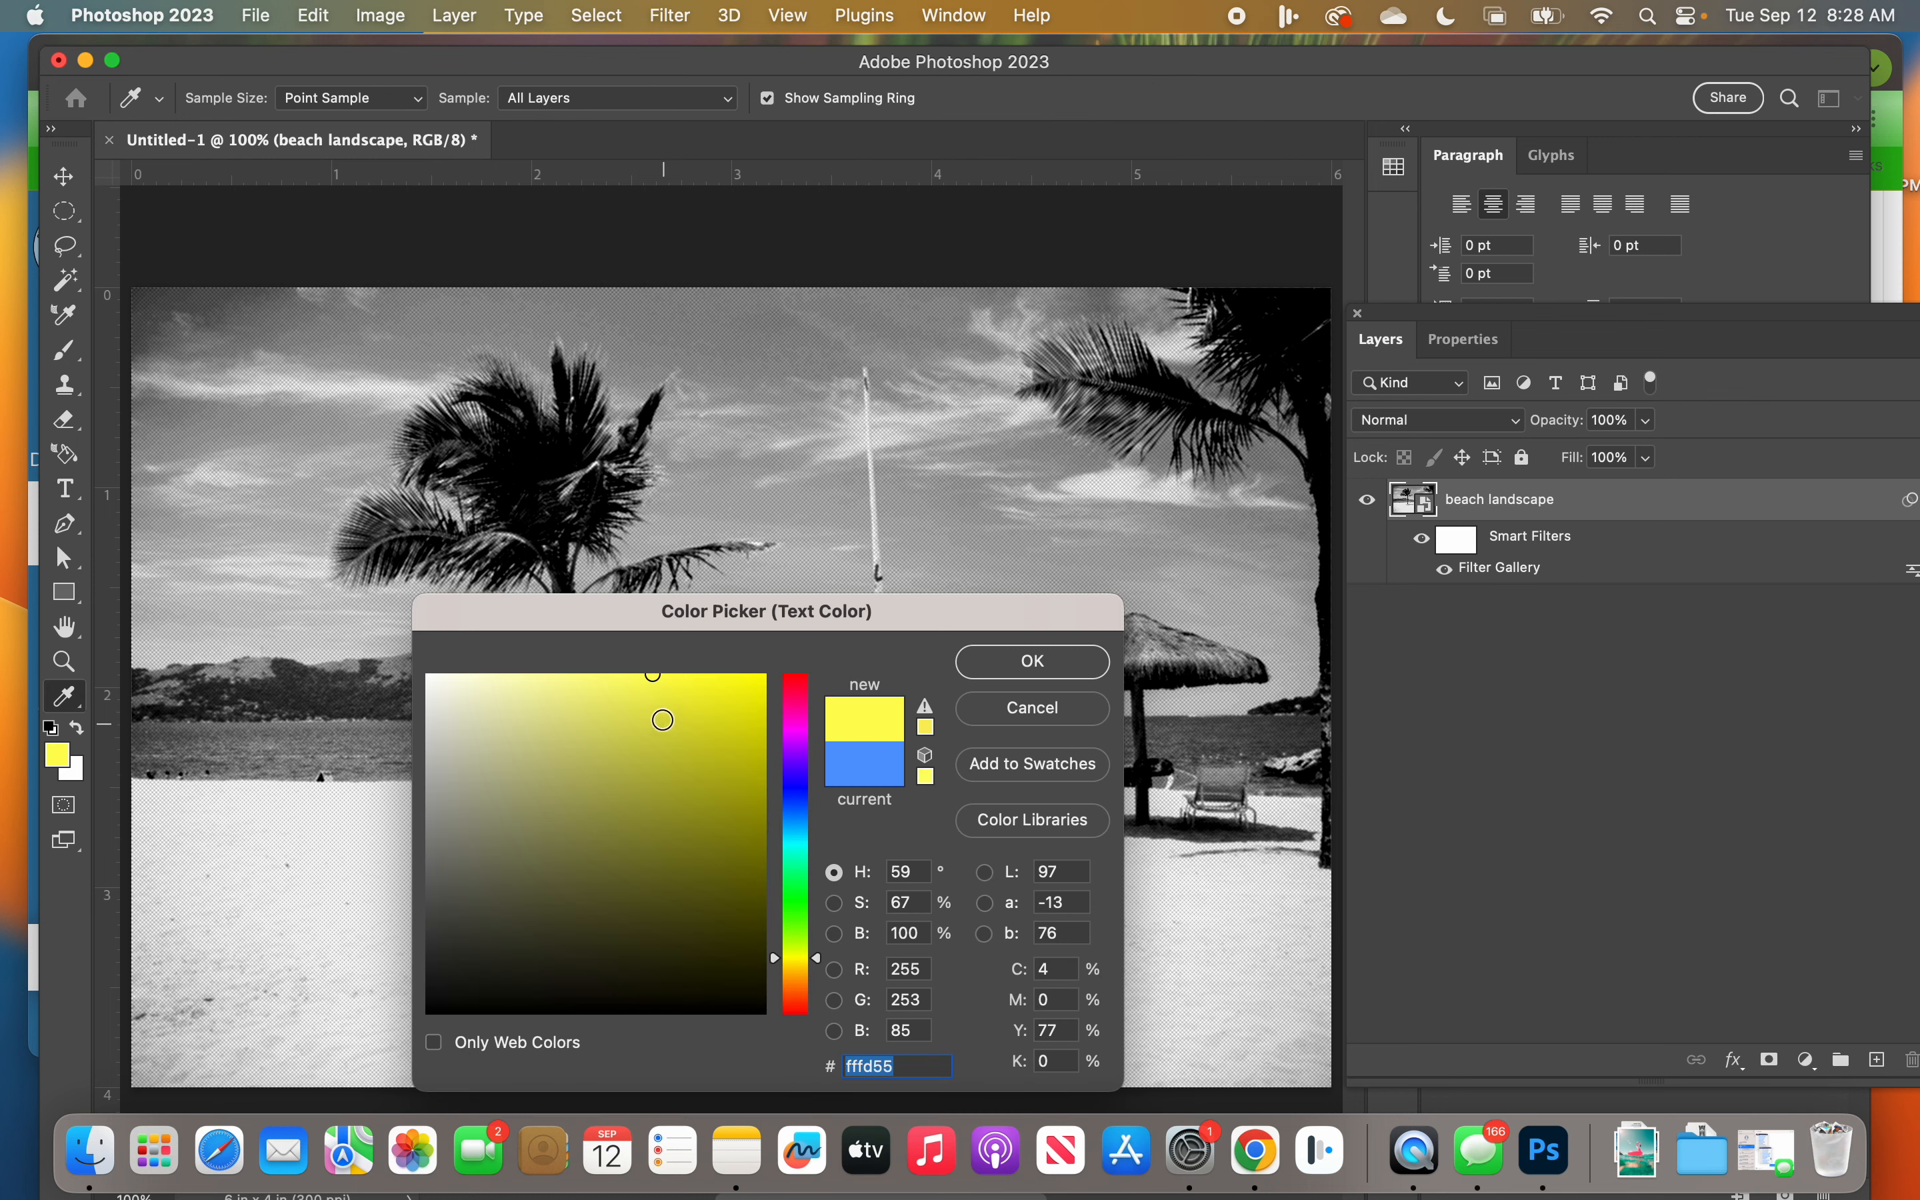
pyautogui.moveTo(663, 720)
pyautogui.mouseDown()
pyautogui.moveTo(669, 678)
pyautogui.moveTo(635, 665)
pyautogui.mouseUp()
pyautogui.click(1030, 662)
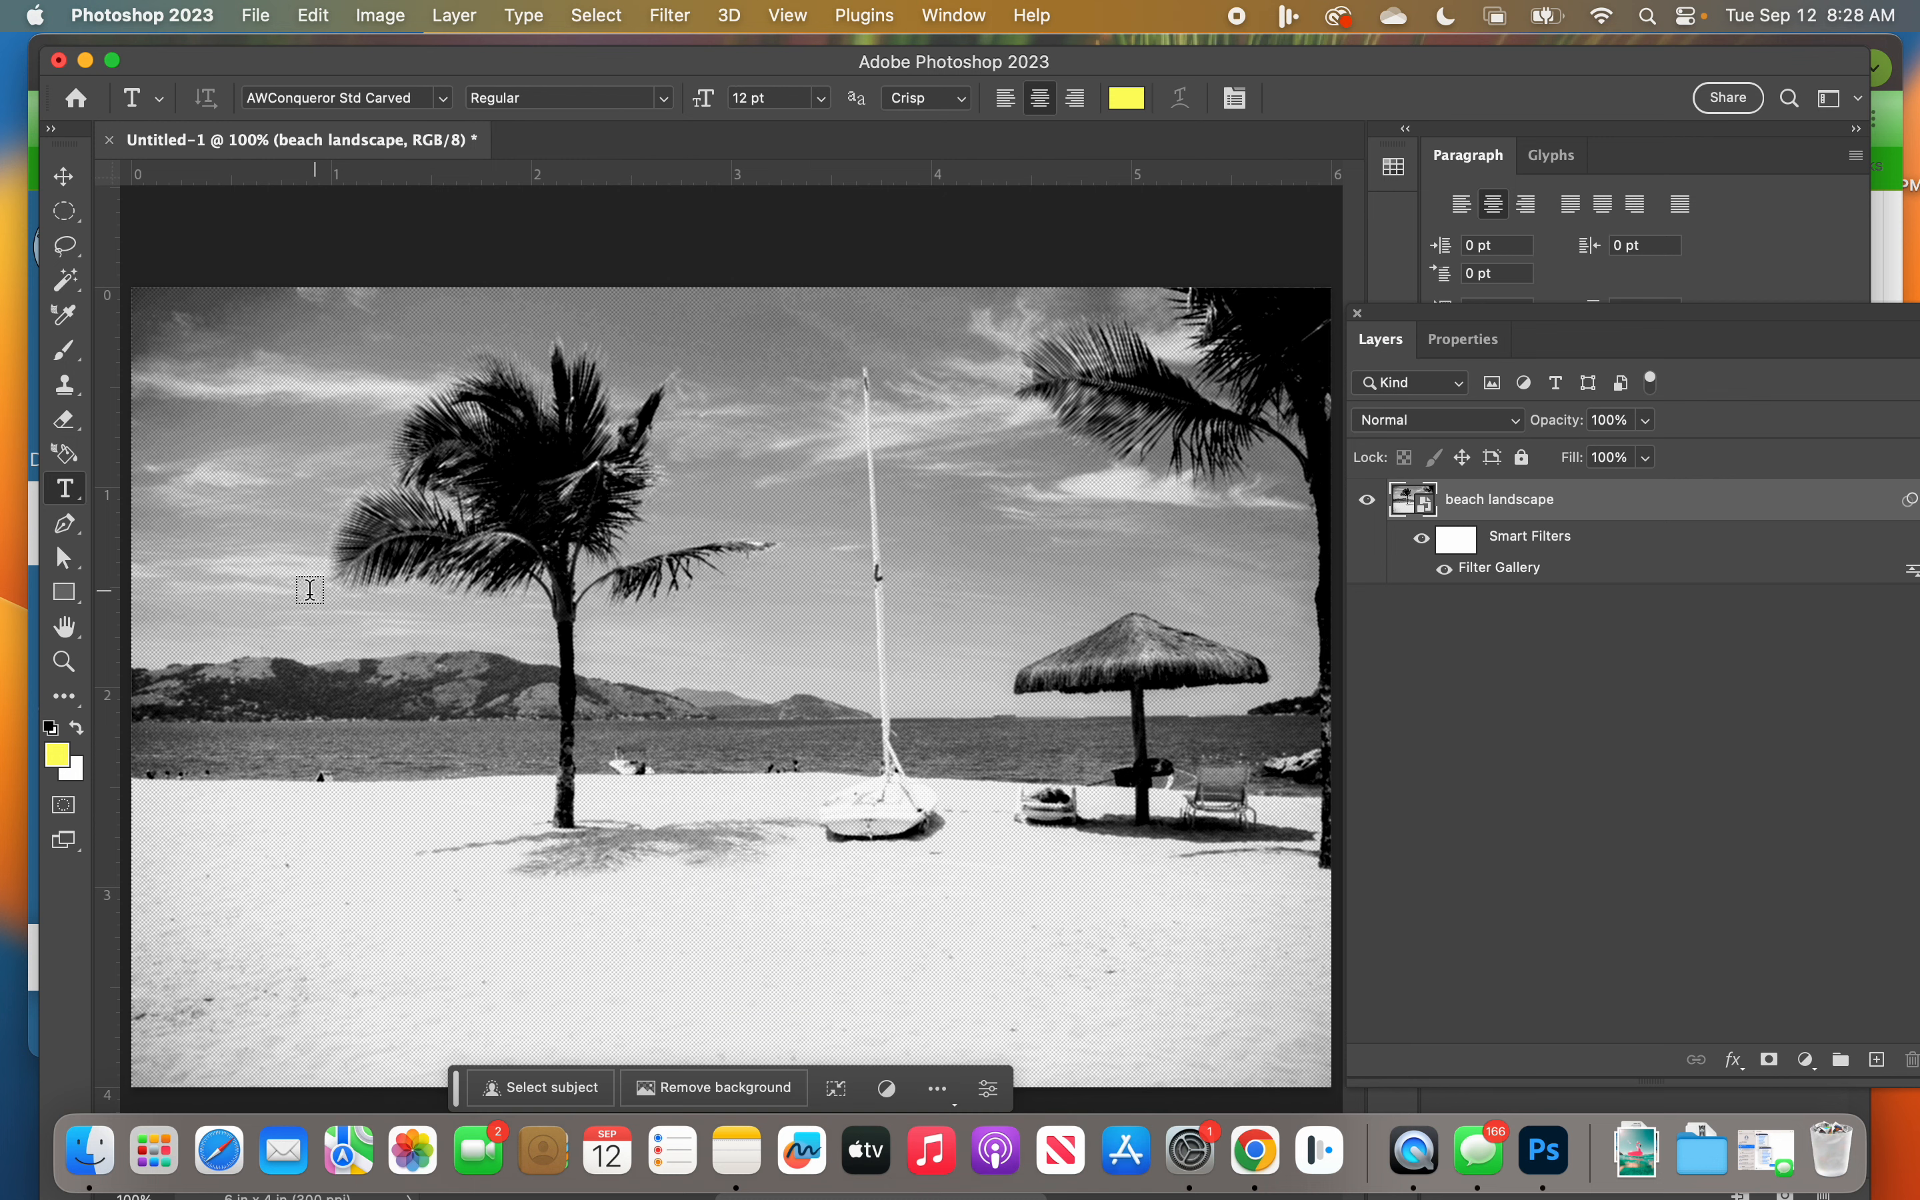
# Step: Try the word BEACH at 53 pt in a text box across the sand, and delete its text layer
pyautogui.moveTo(223, 720); pyautogui.dragTo(1100, 1014)
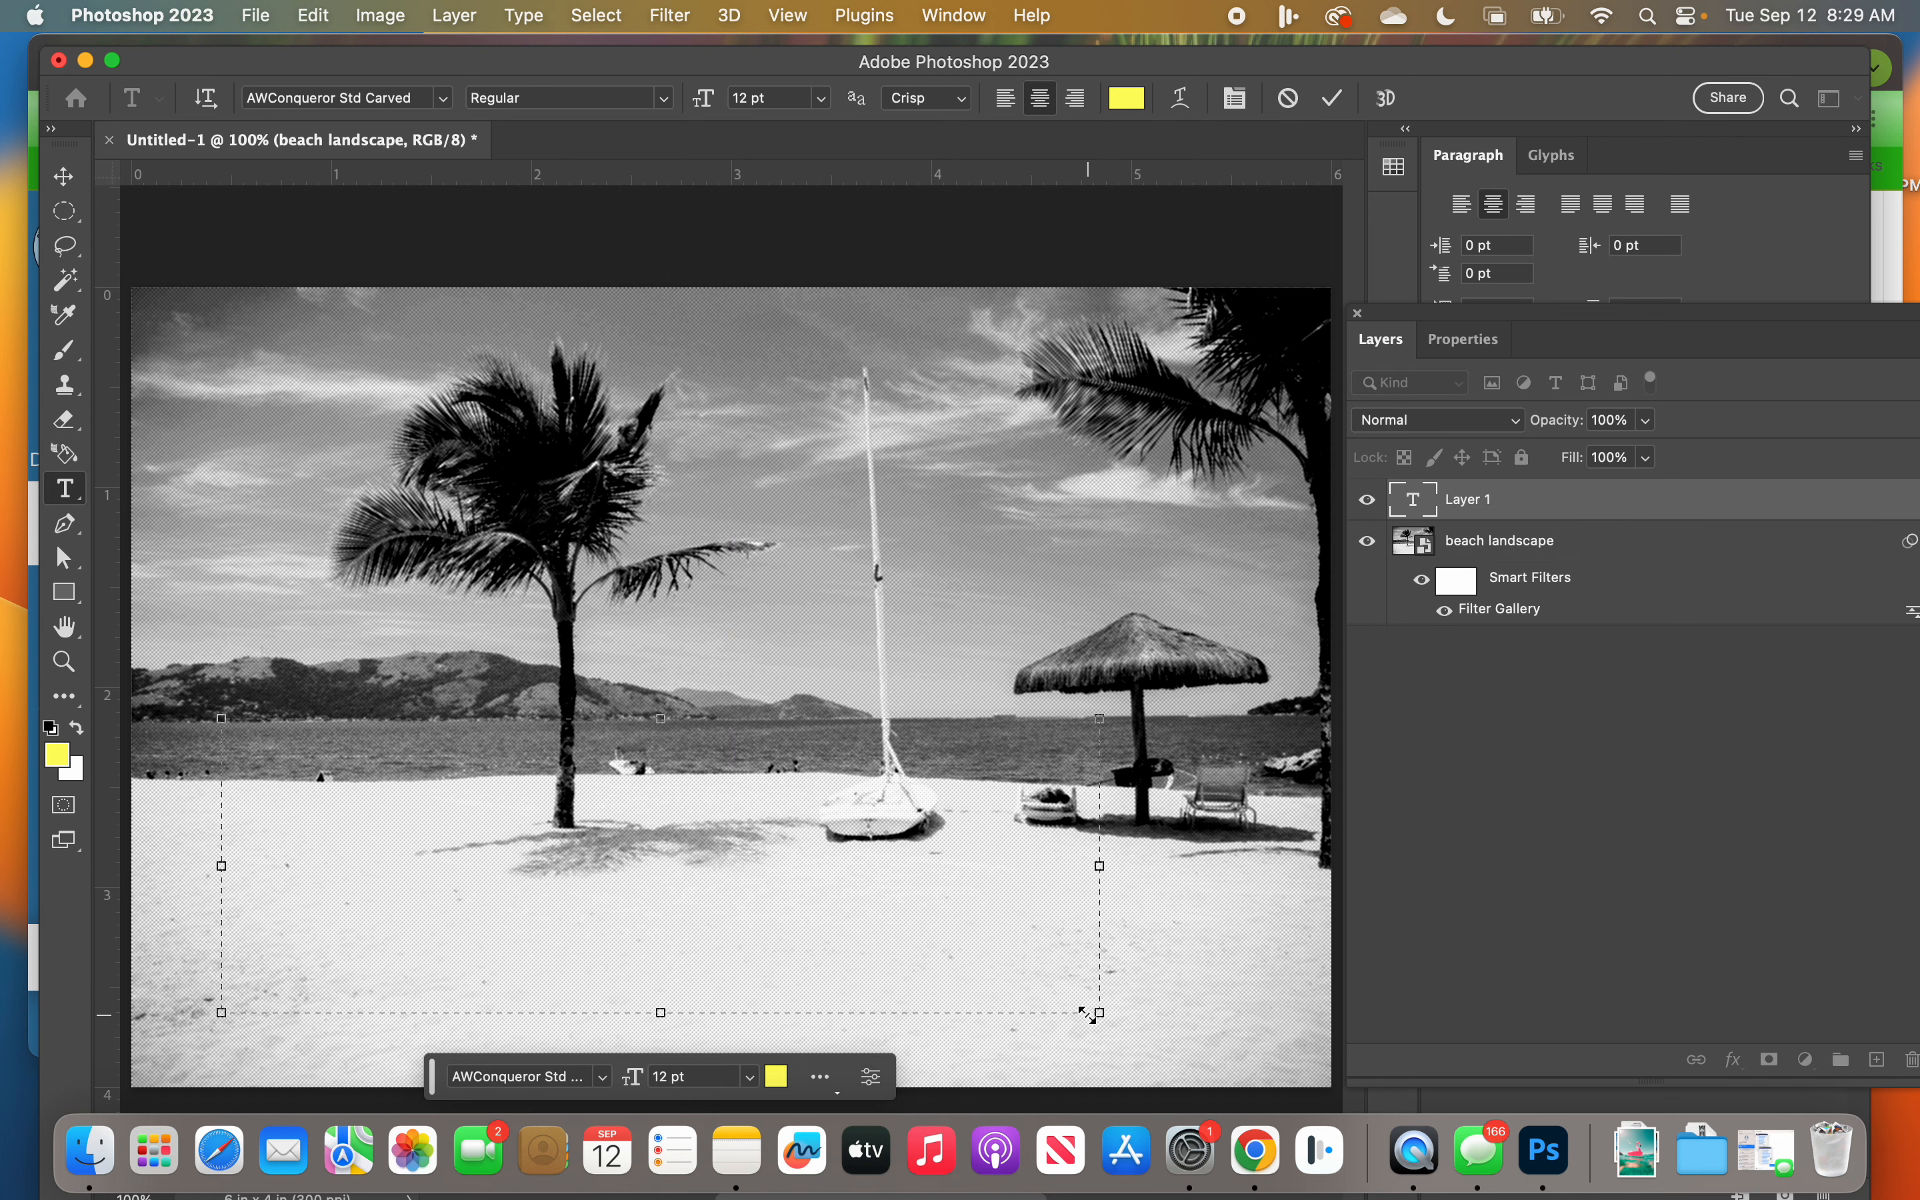
pyautogui.write('BEACH')
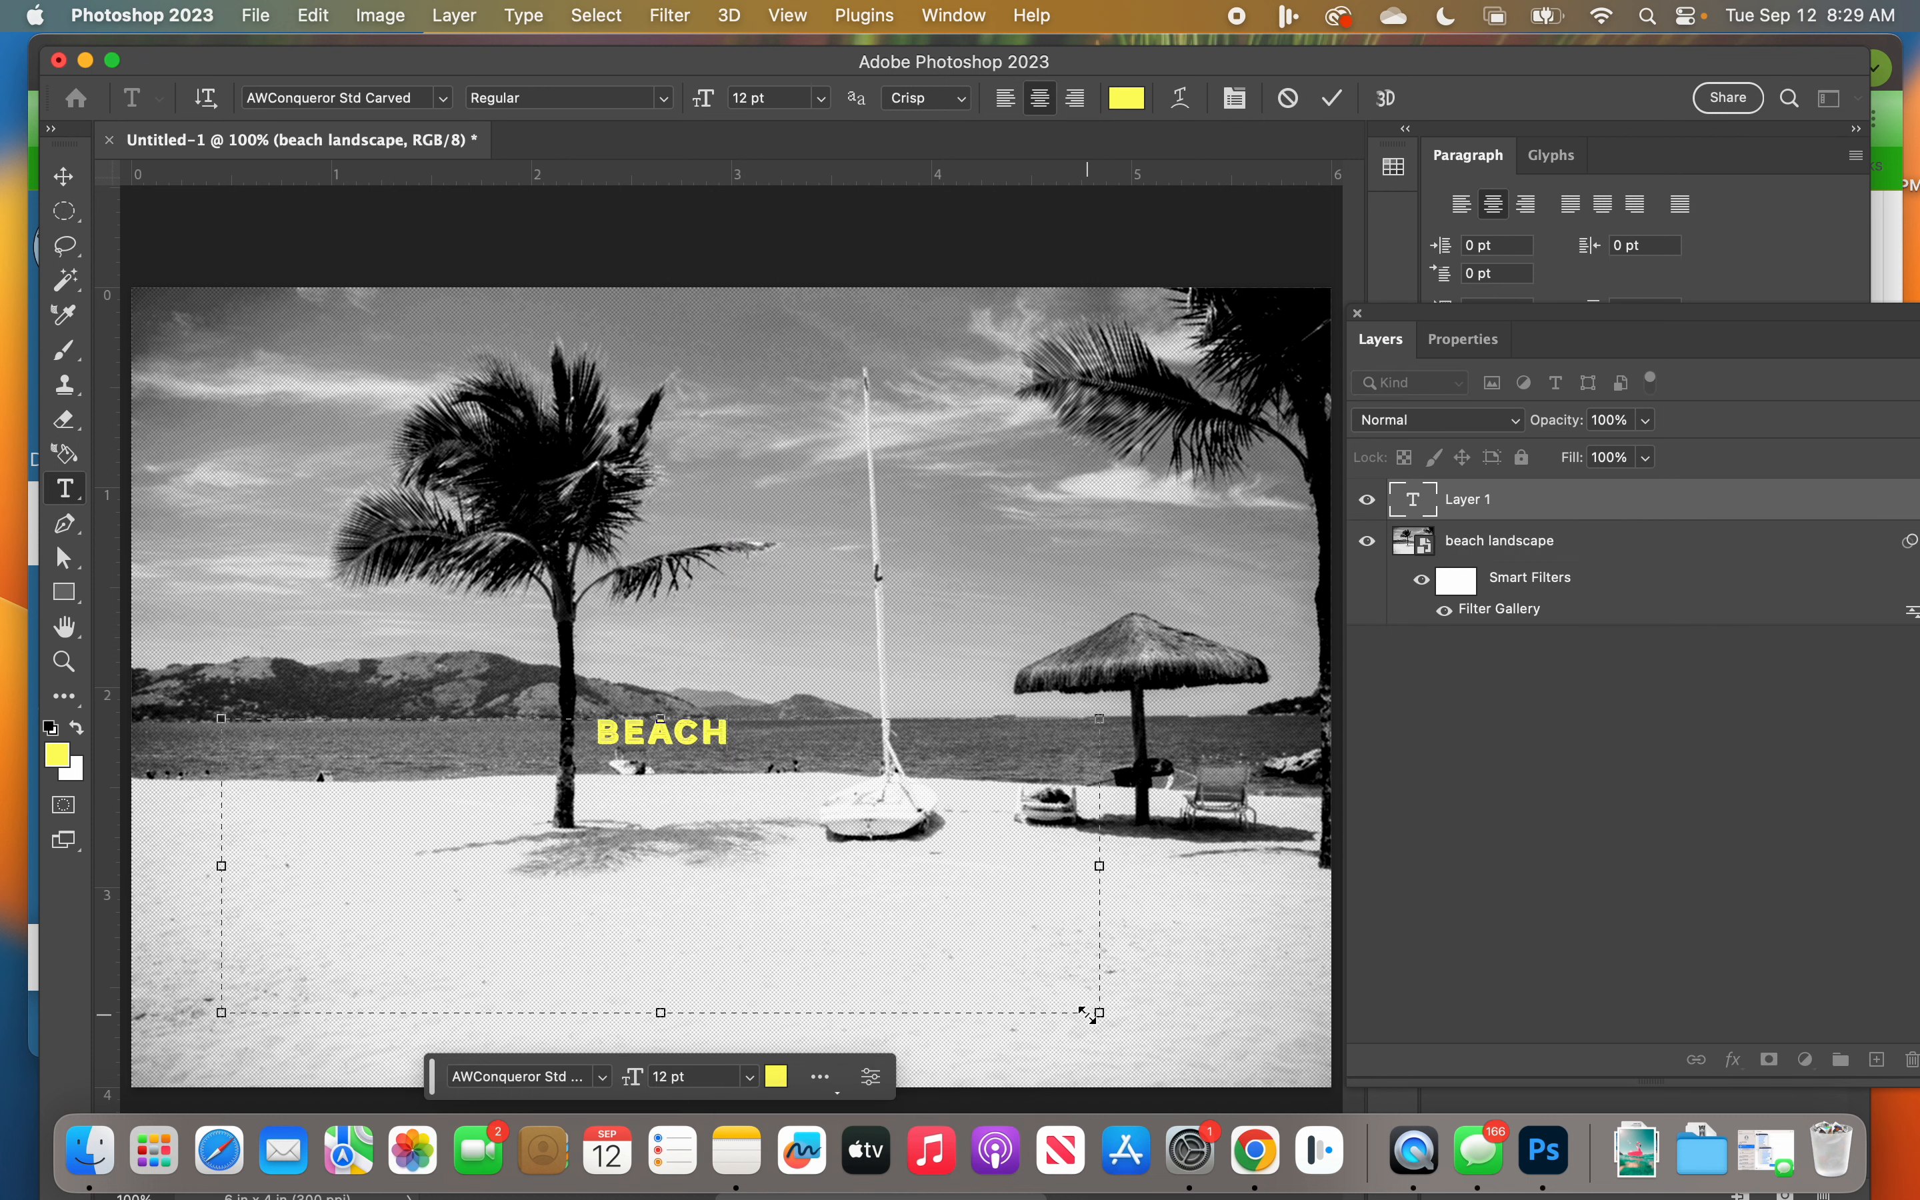
pyautogui.press('super+a')
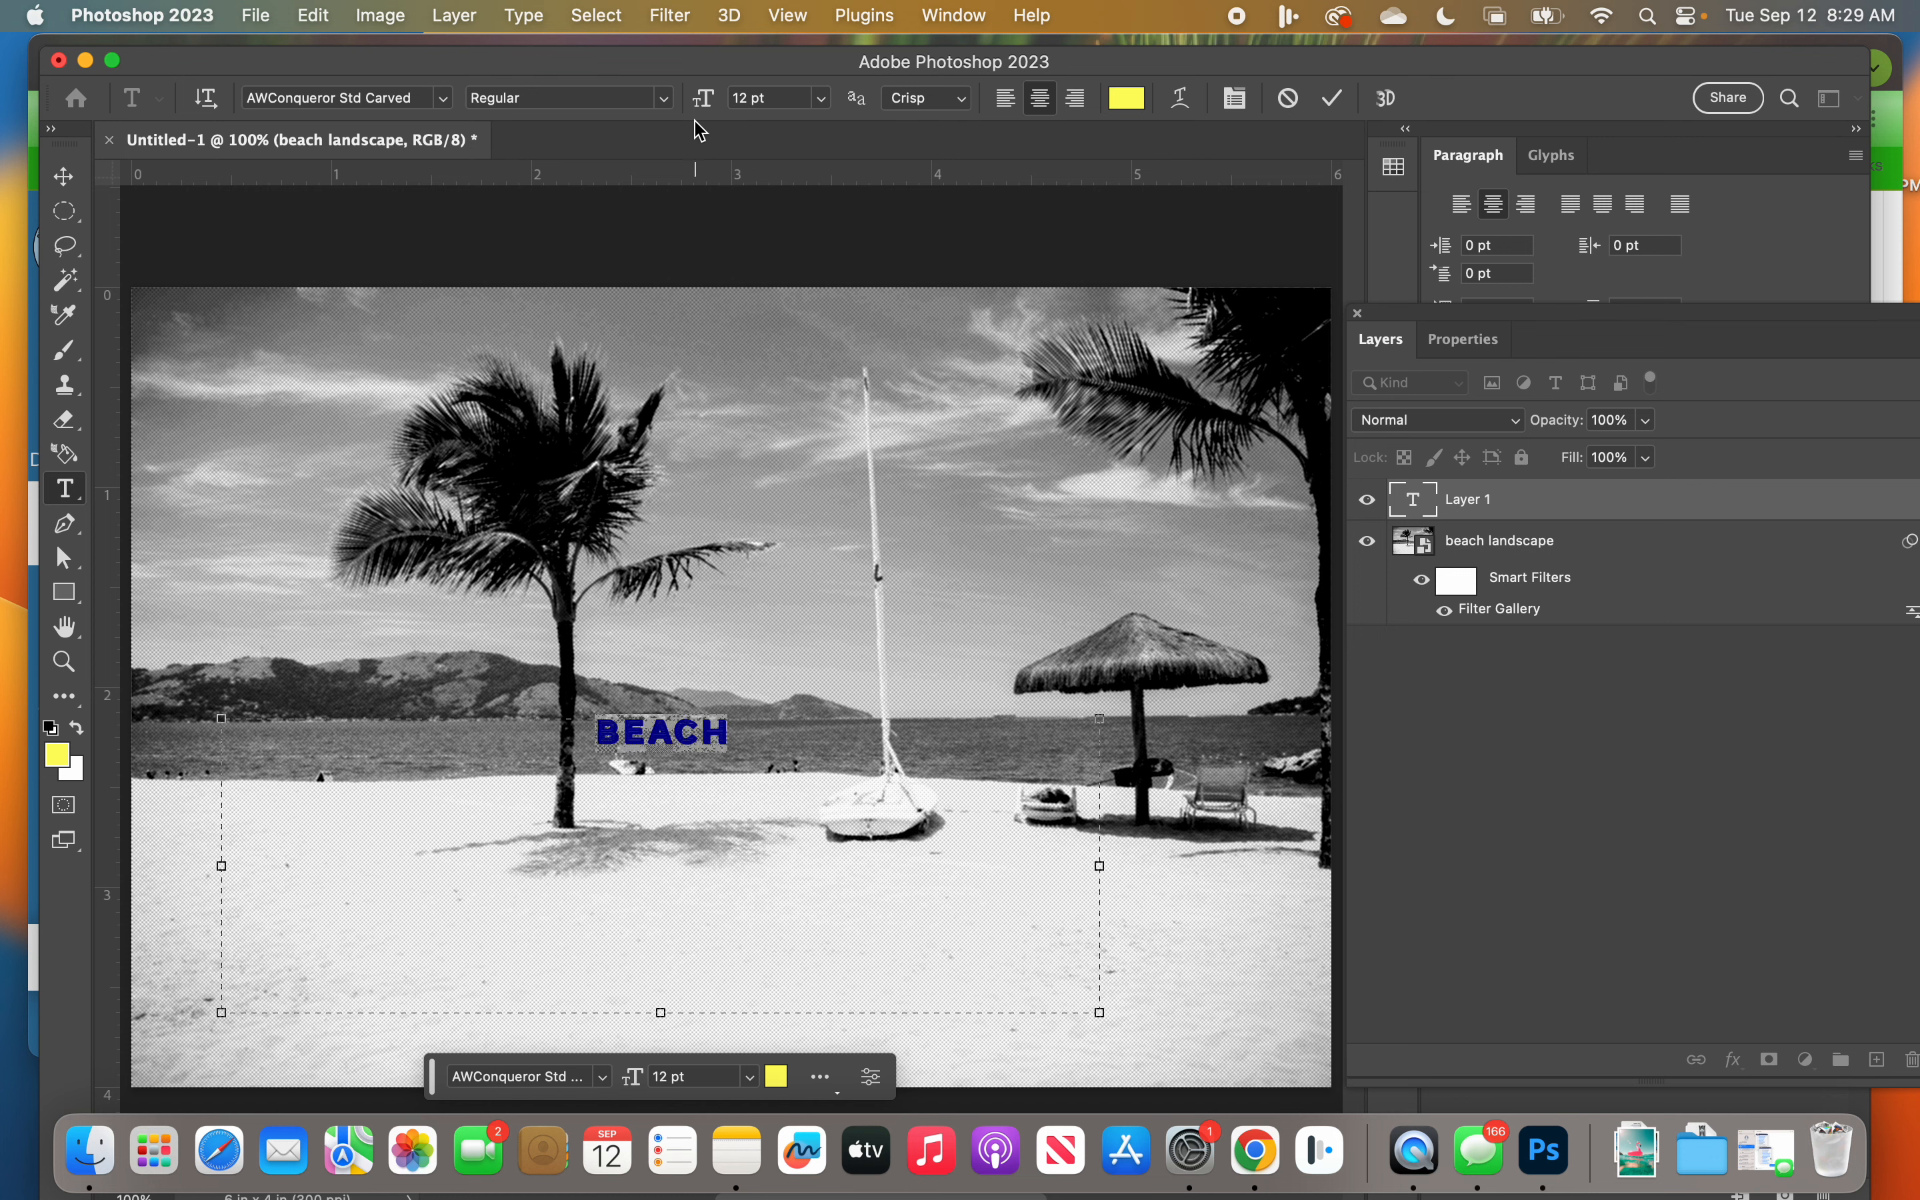
pyautogui.moveTo(705, 105); pyautogui.dragTo(722, 108)
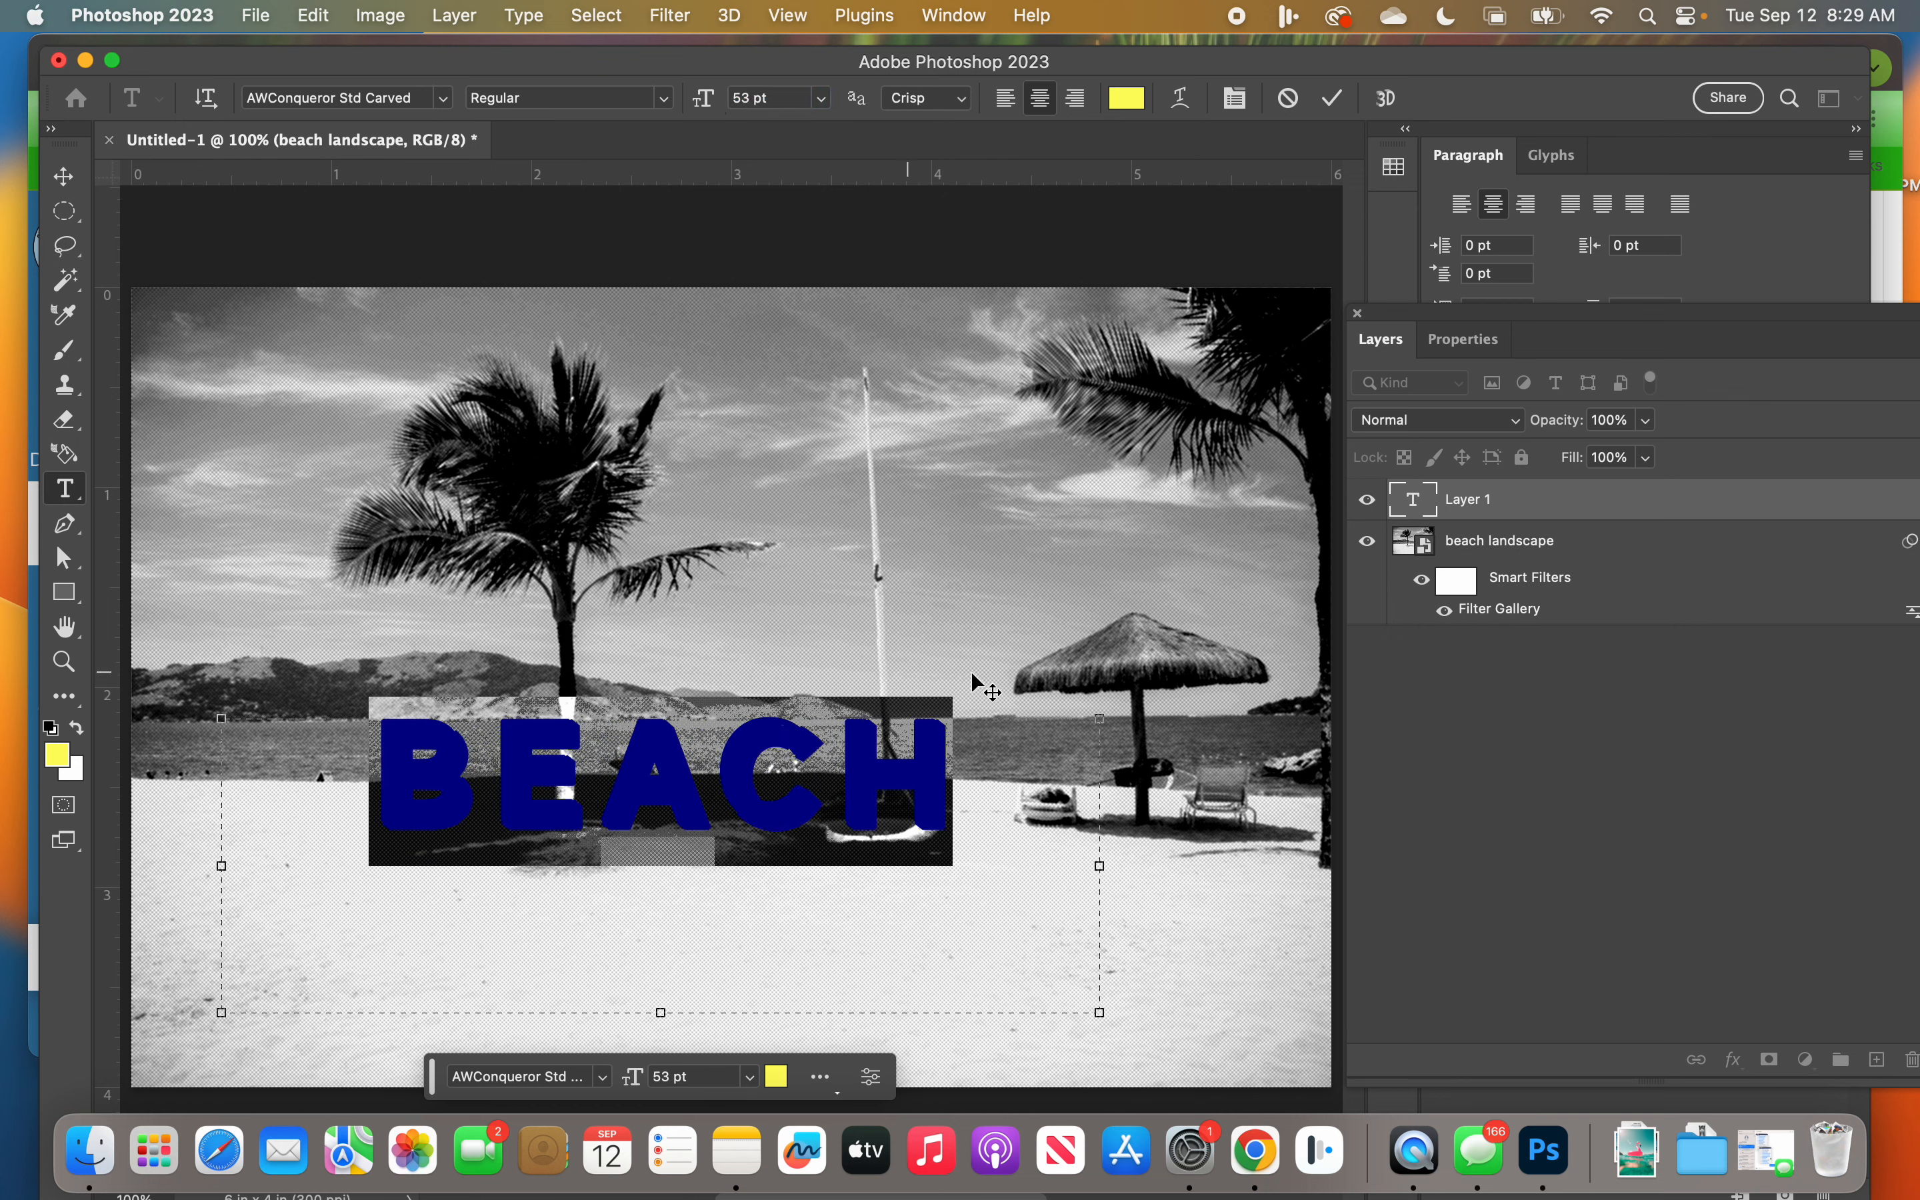
pyautogui.click(1336, 97)
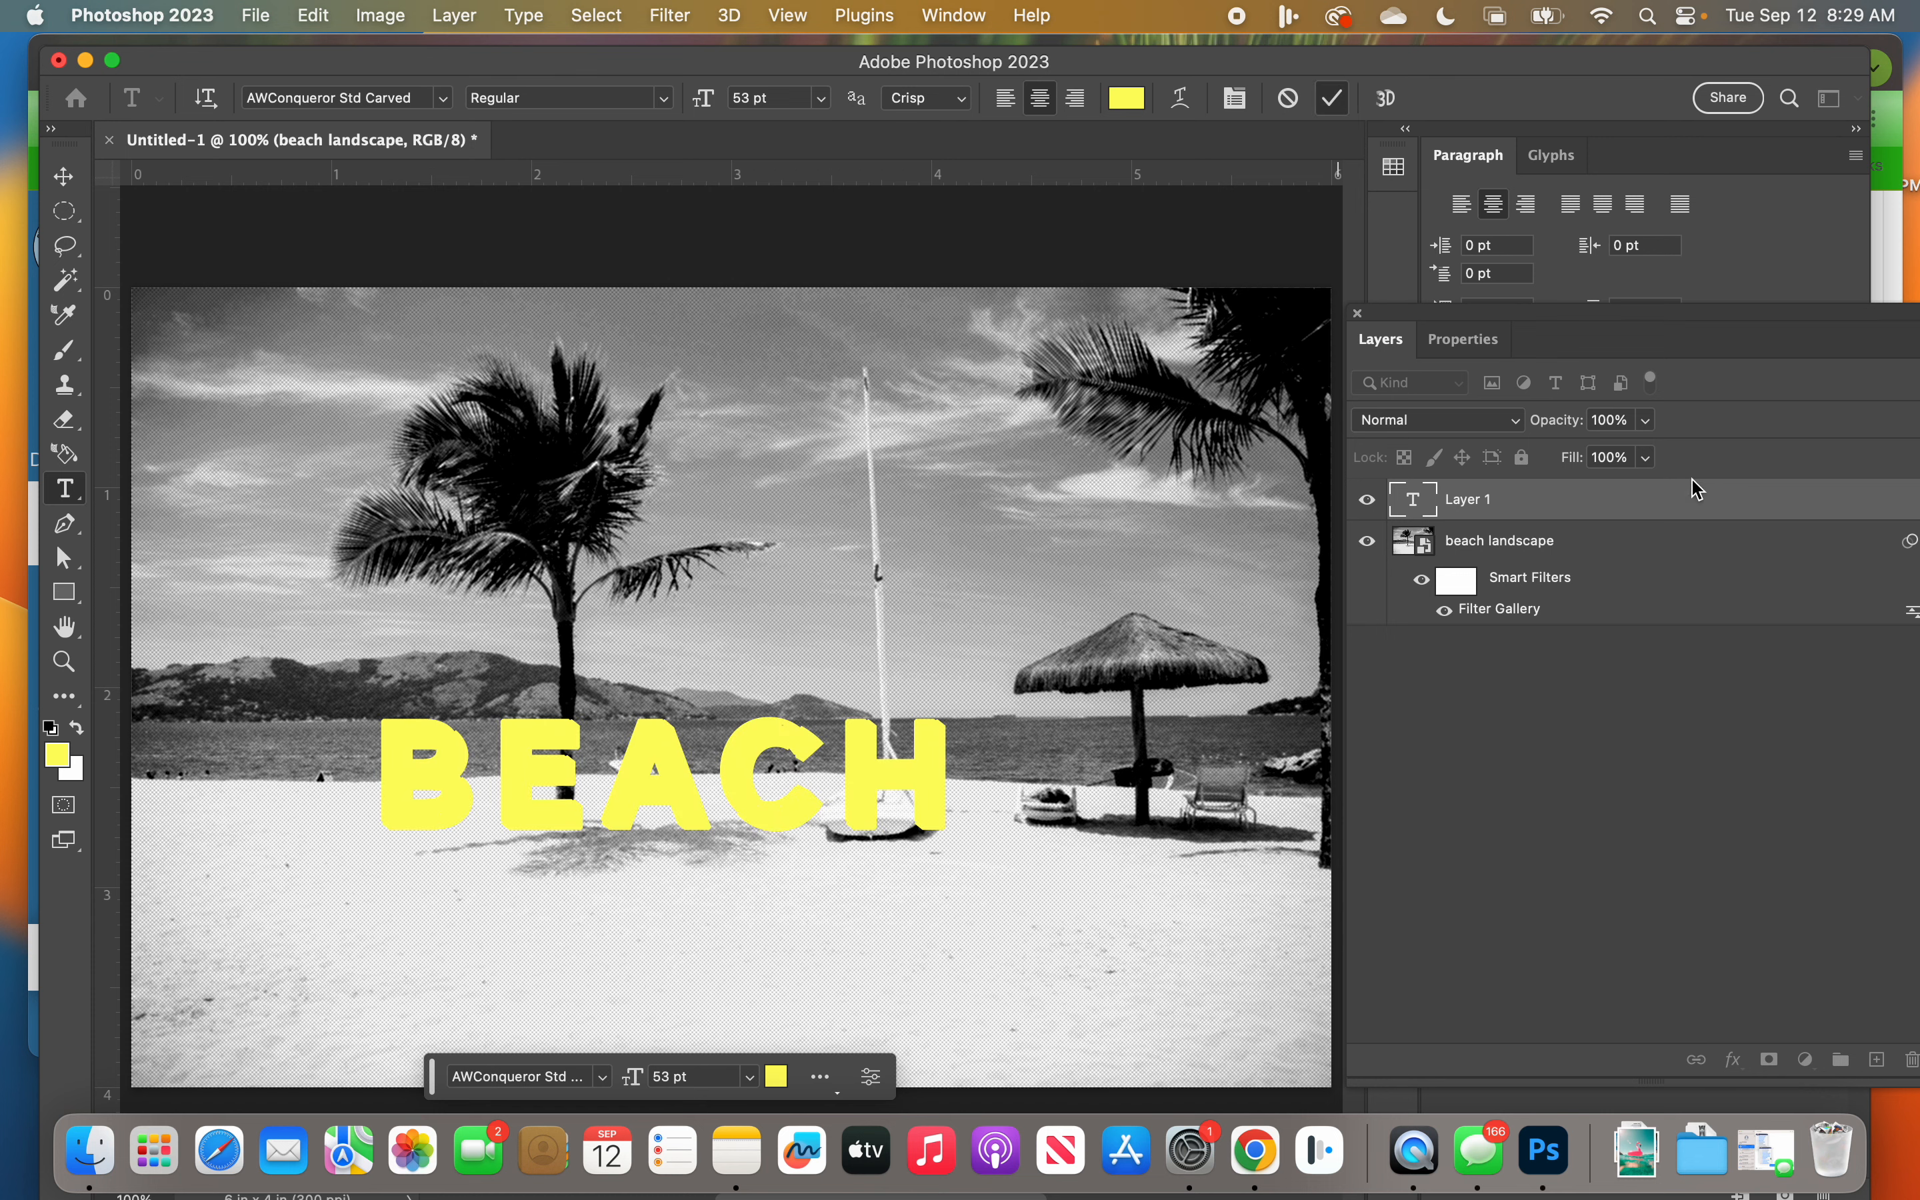
pyautogui.moveTo(1693, 486); pyautogui.dragTo(1911, 1059)
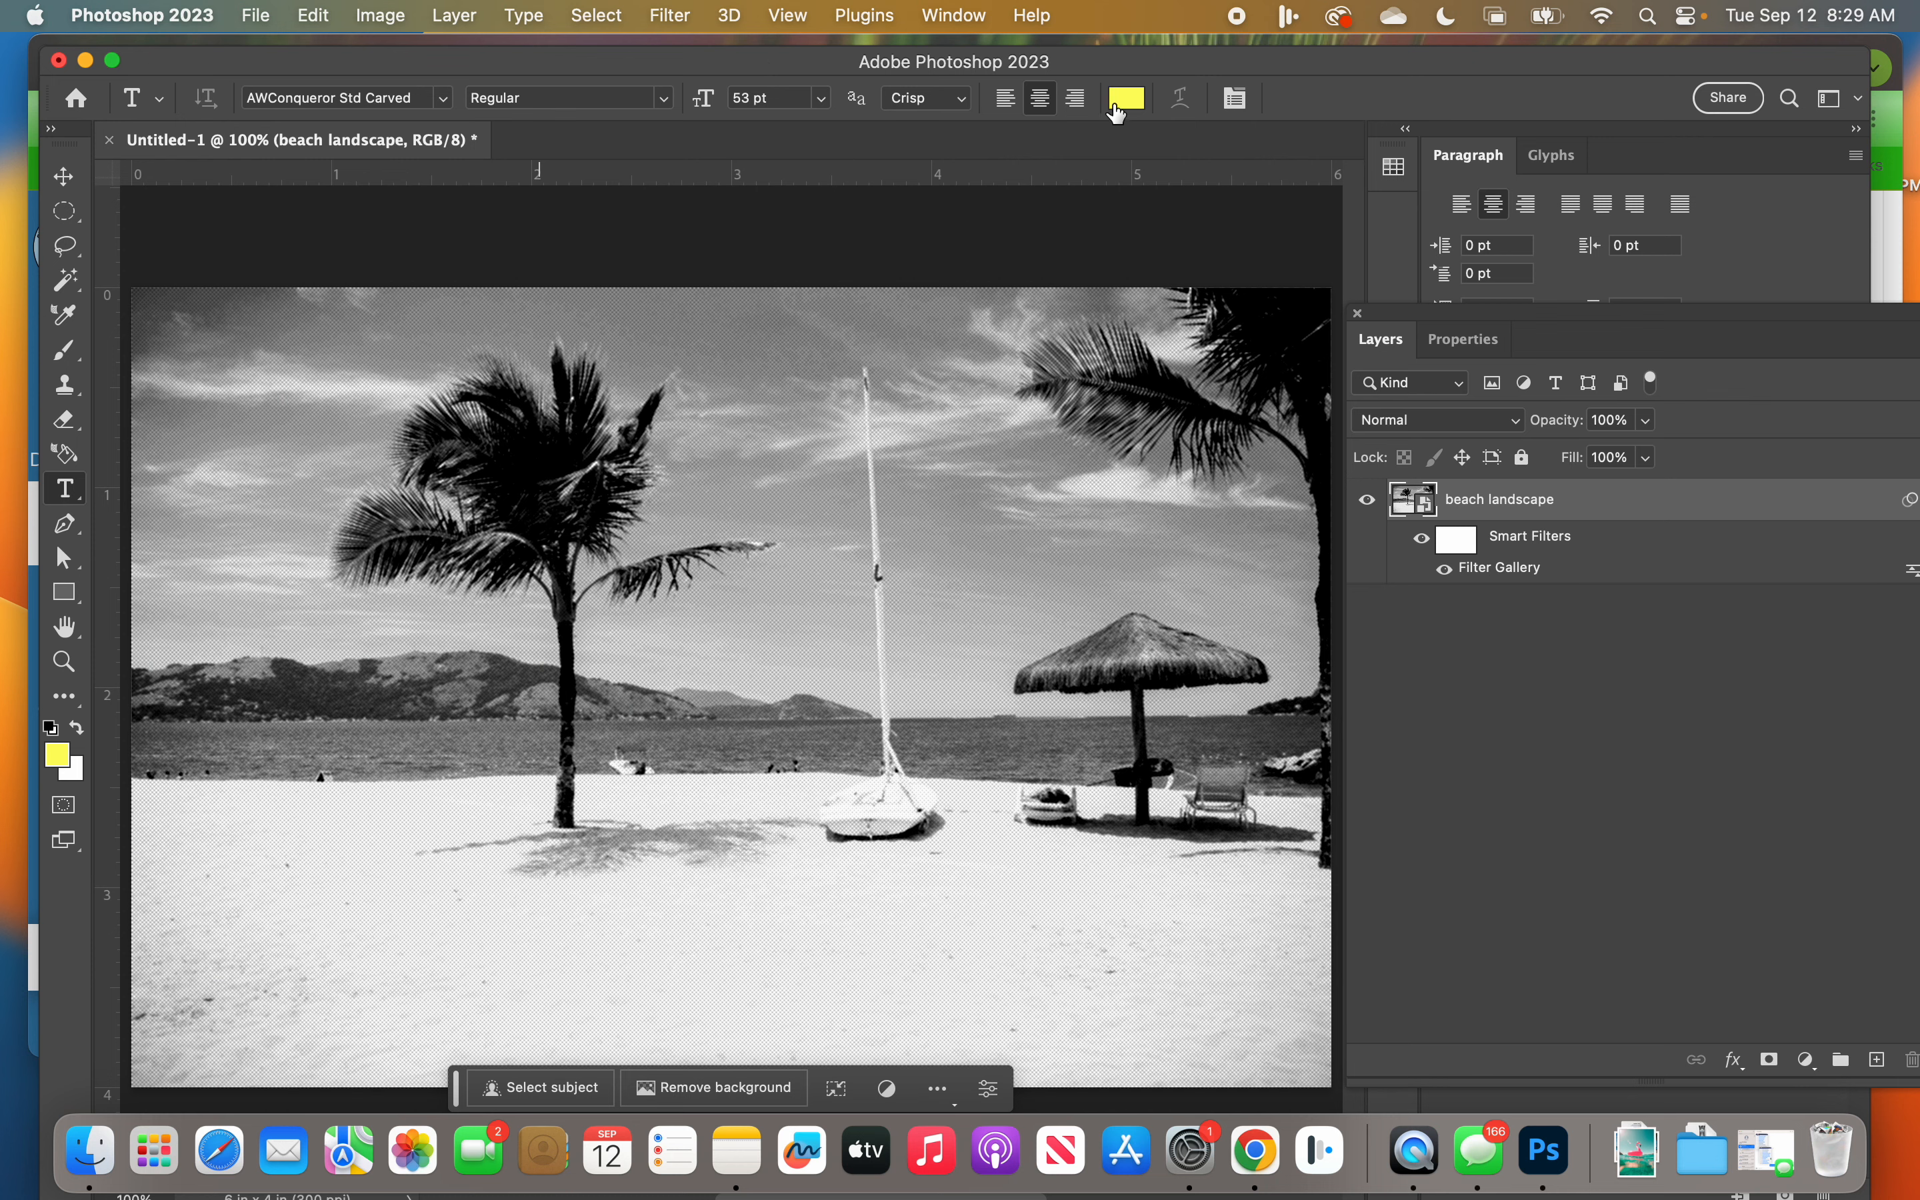
# Step: Choose the EloquentJFPro font for the Type tool
pyautogui.click(447, 104)
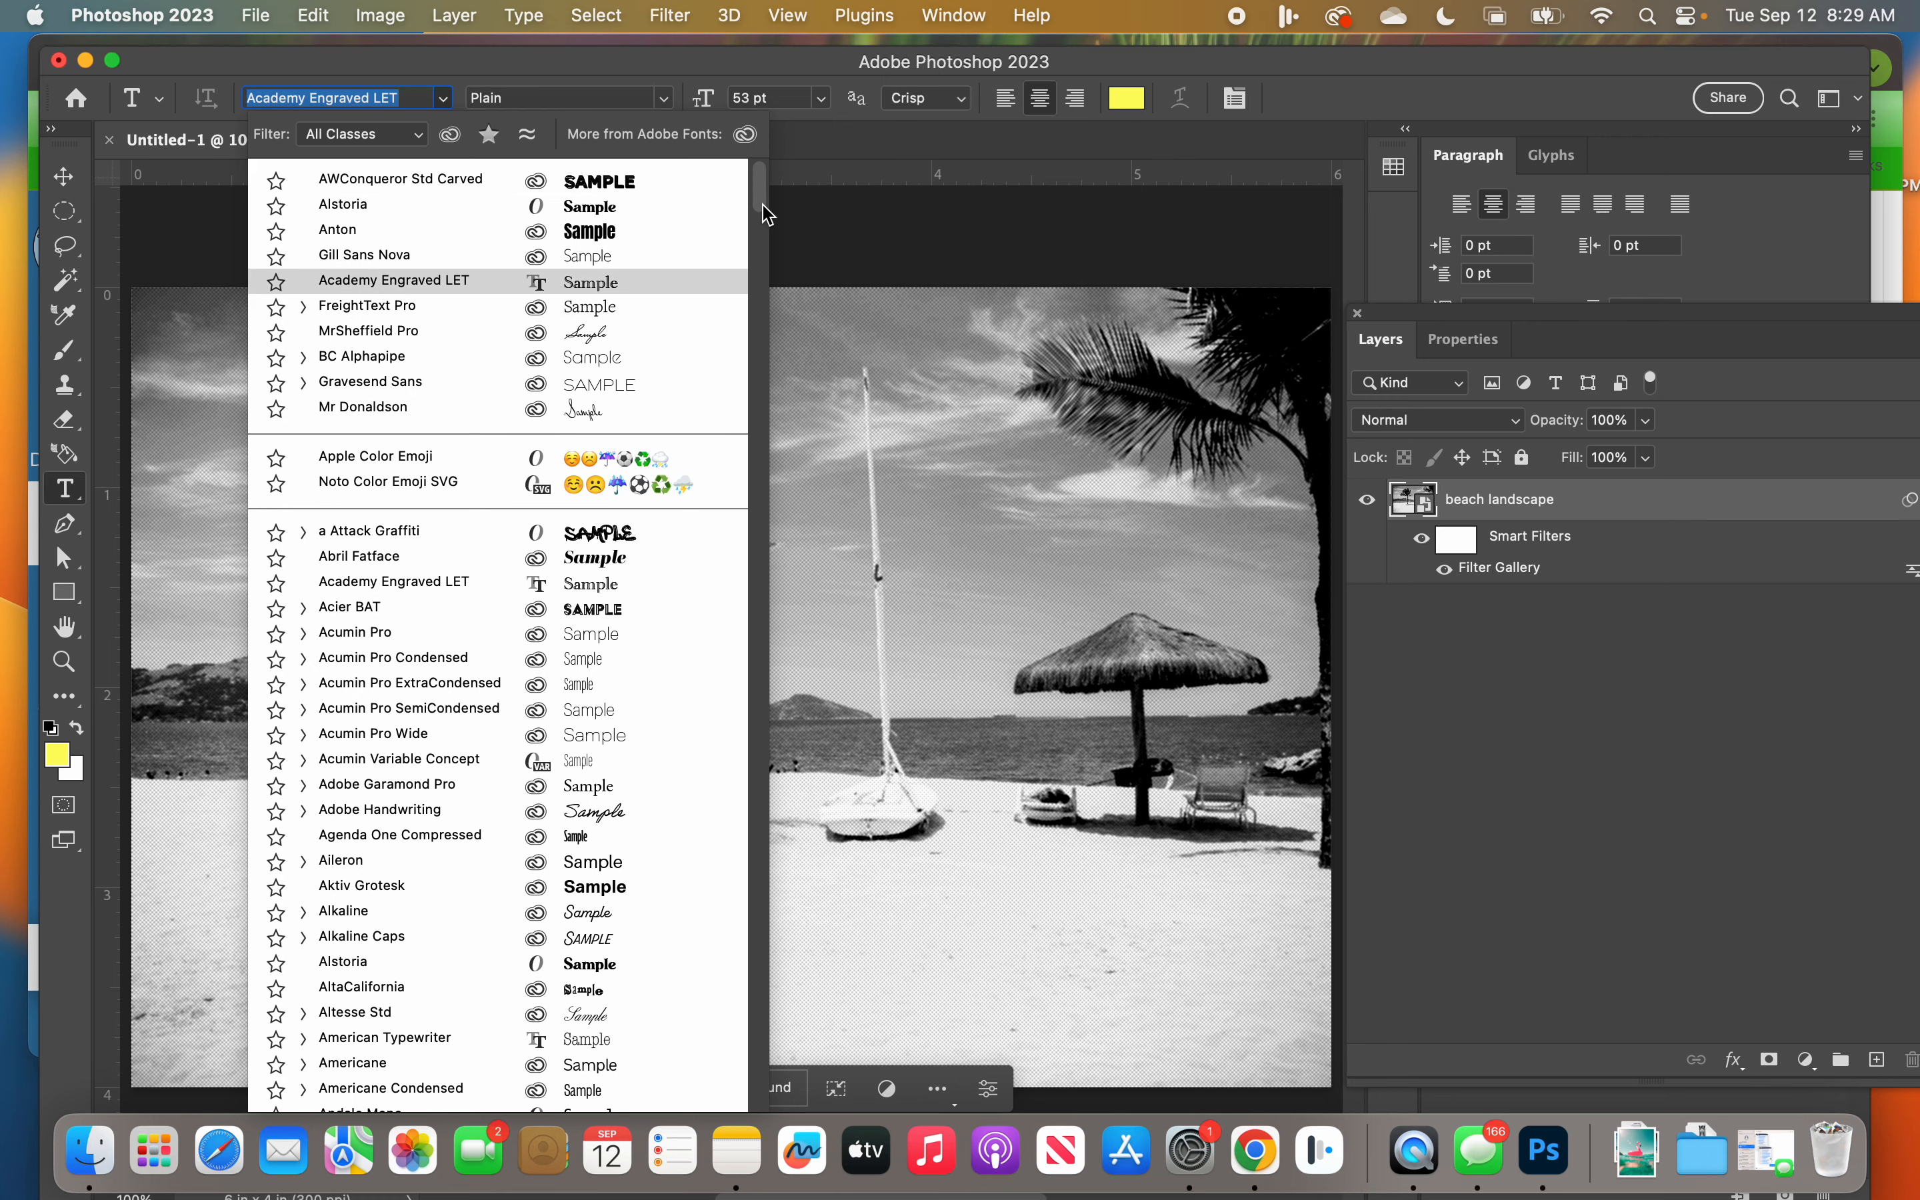
pyautogui.moveTo(764, 208); pyautogui.dragTo(760, 378)
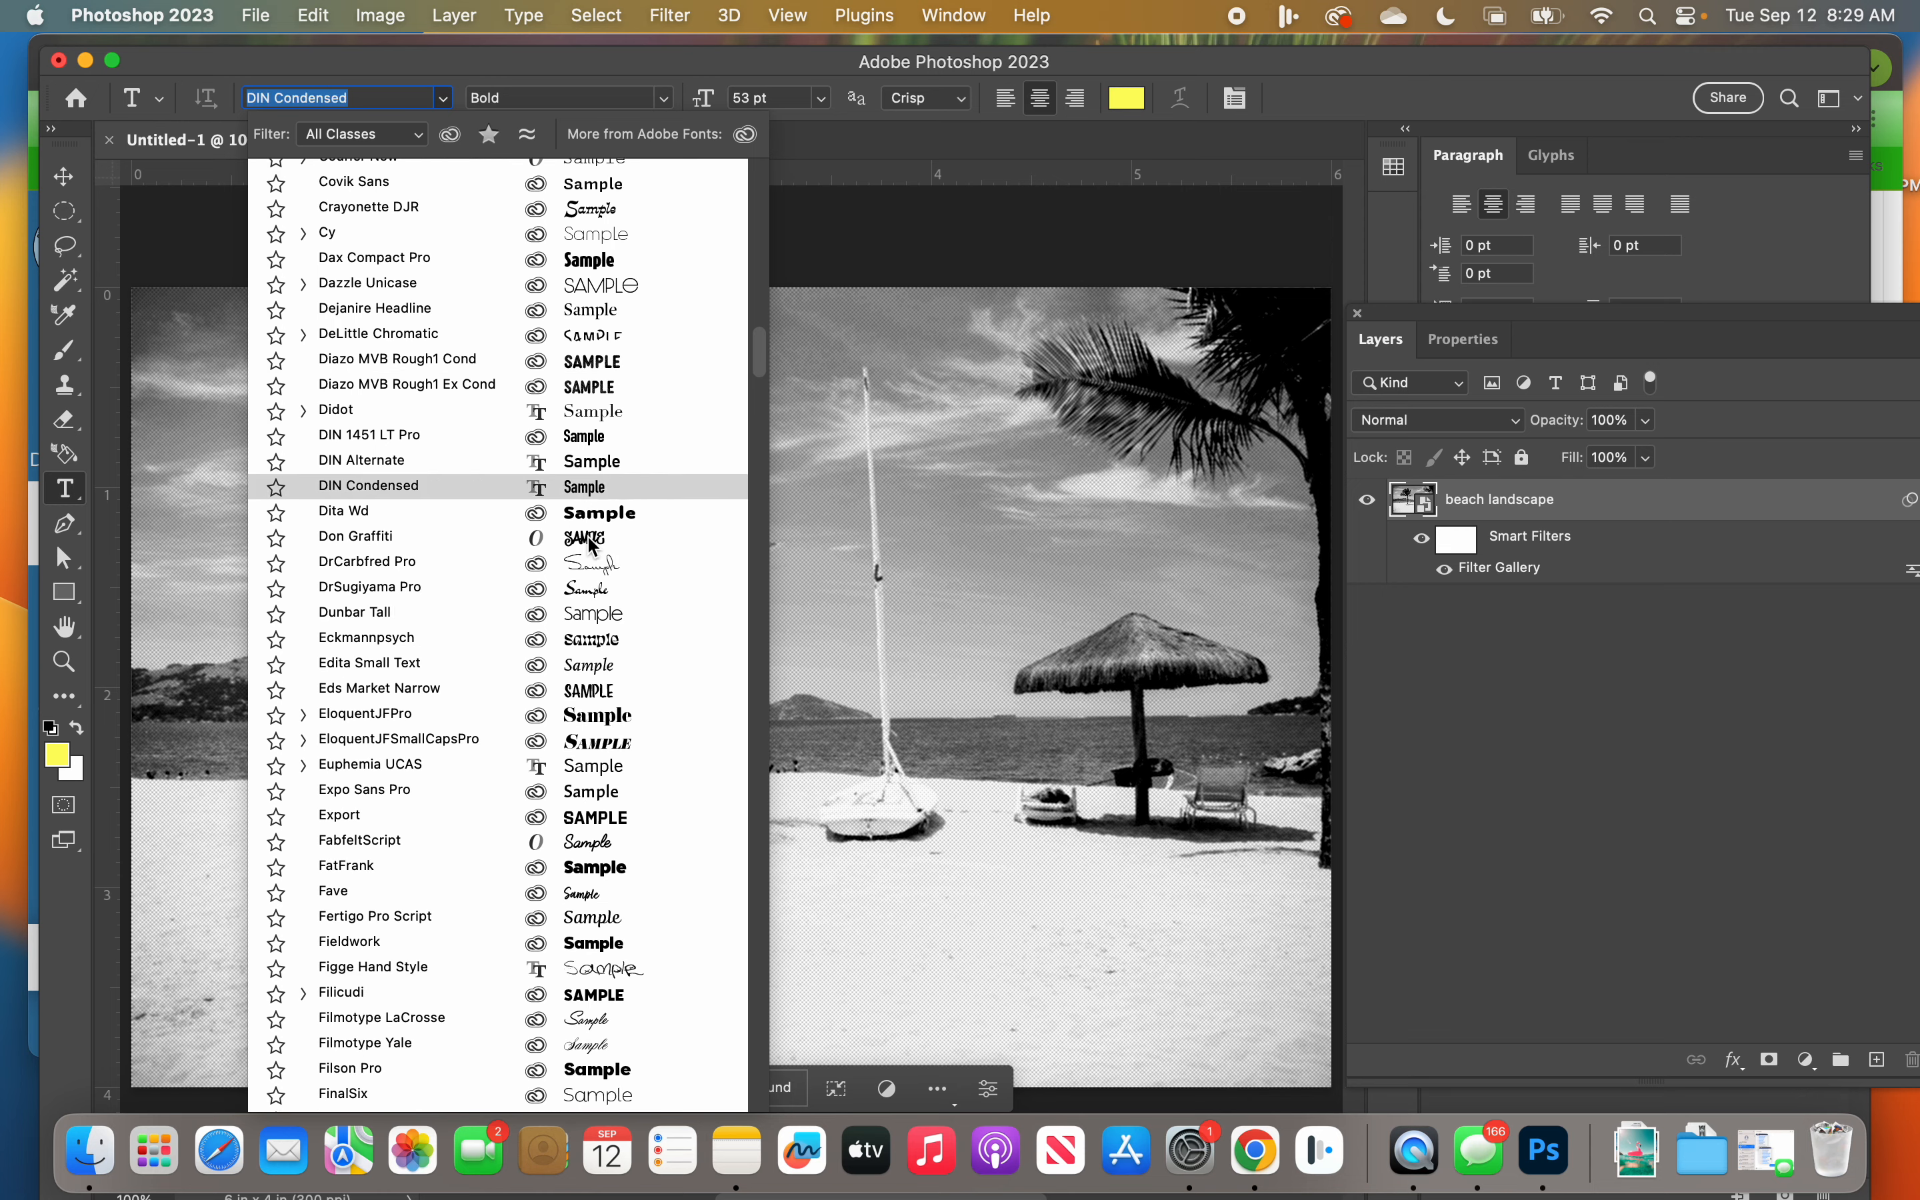
pyautogui.click(671, 707)
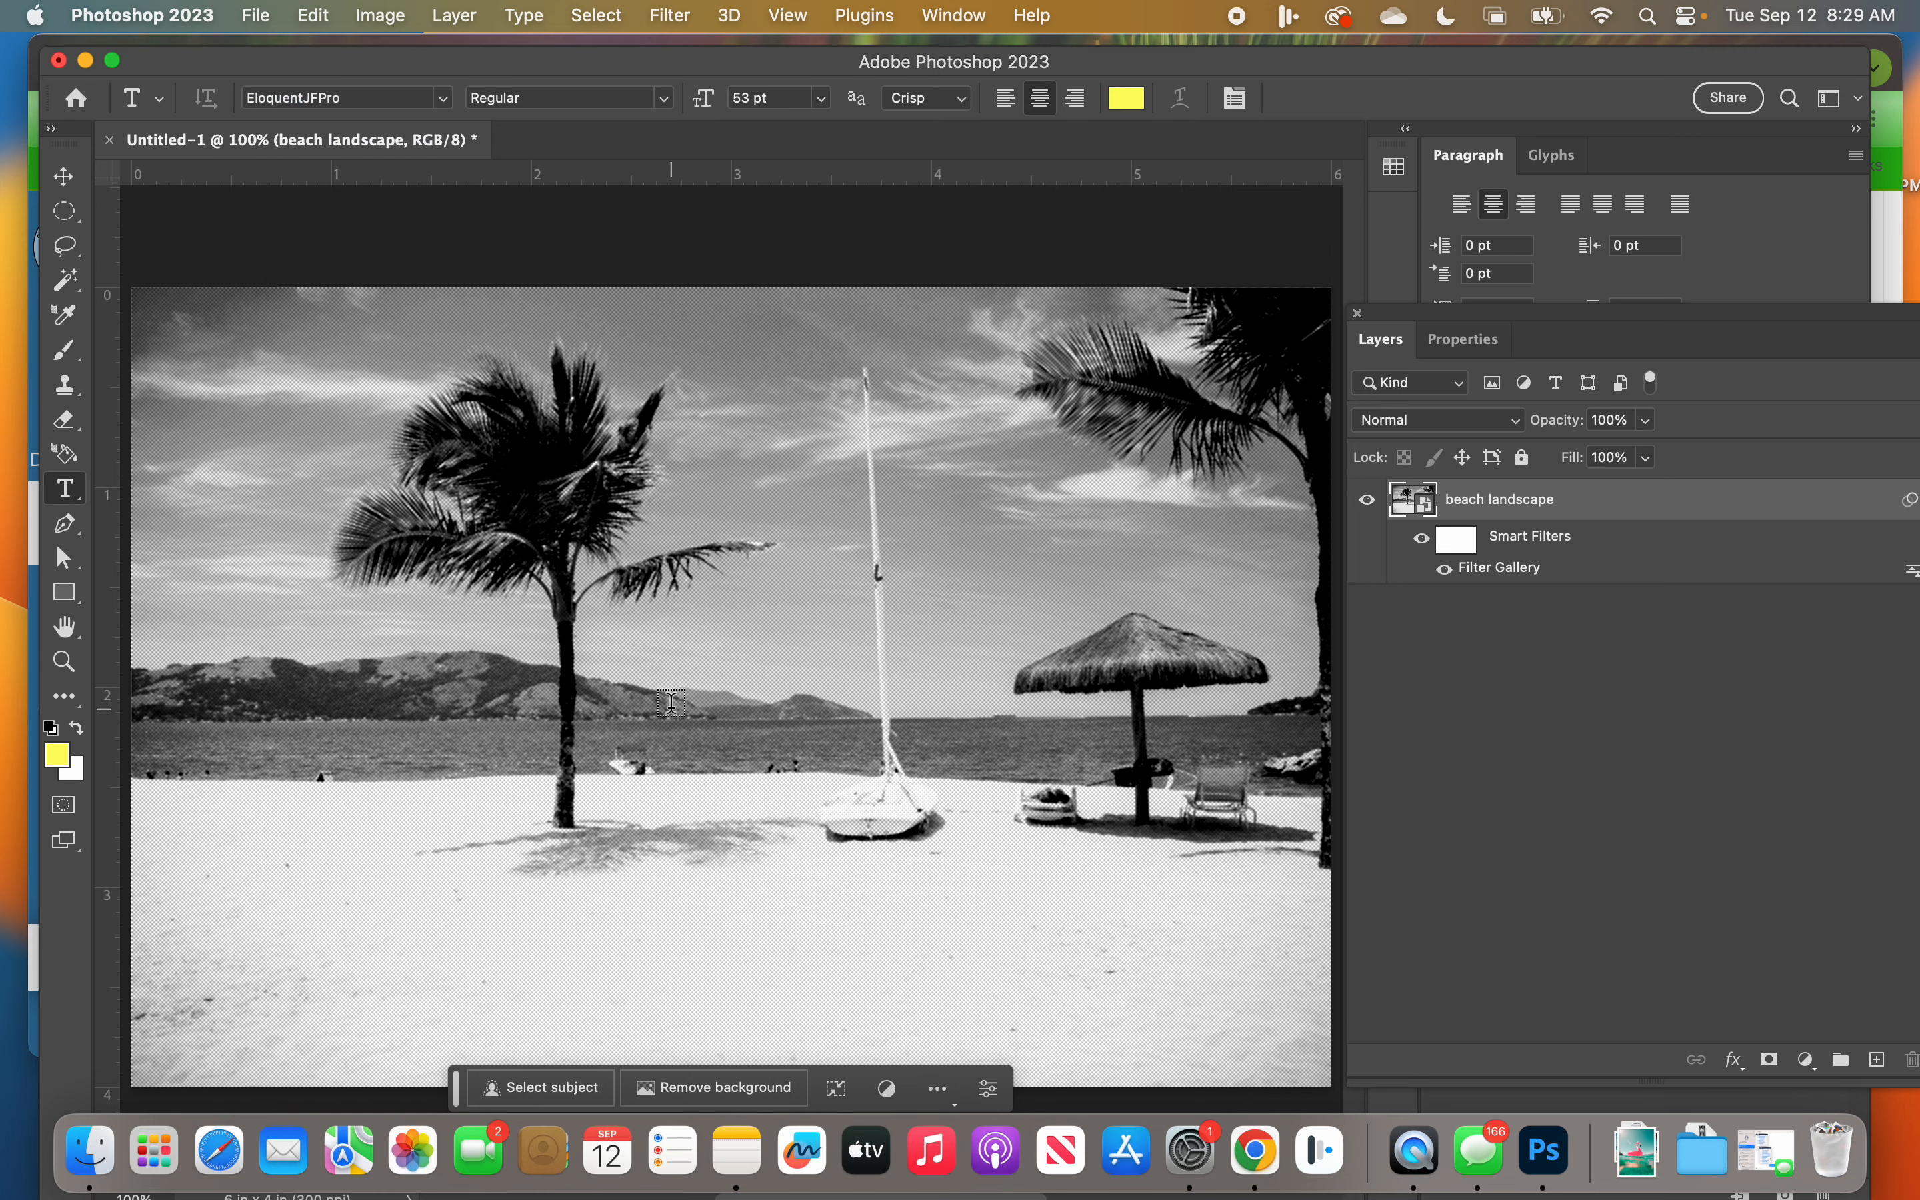
pyautogui.press('b')
pyautogui.press('e')
pyautogui.press('a')
pyautogui.press('c')
pyautogui.press('h')
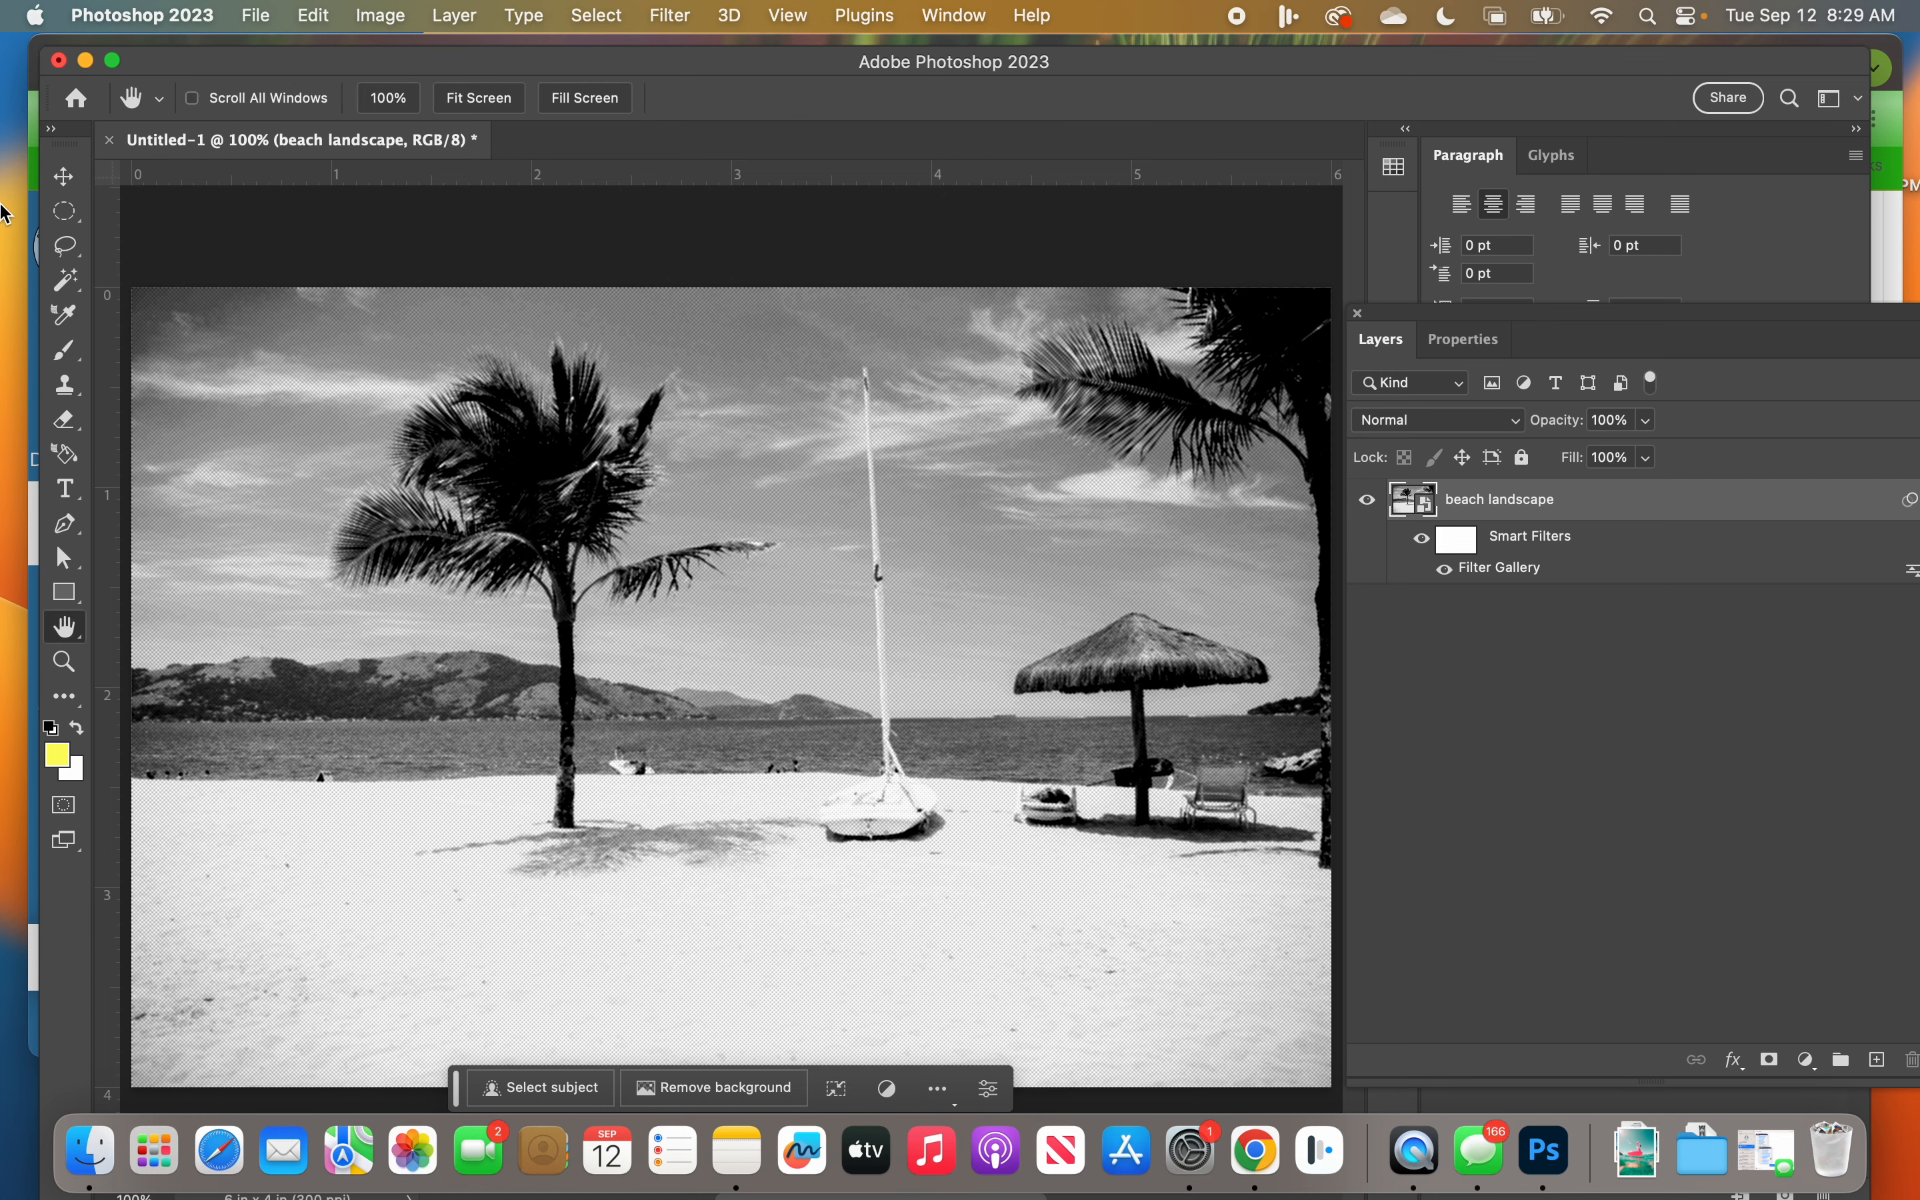
# Step: Draw a text box about 3.8 in wide from the palm tree down over the sand and enter BEACH
pyautogui.click(65, 489)
pyautogui.moveTo(235, 613); pyautogui.dragTo(992, 1005)
pyautogui.write('BEACH')
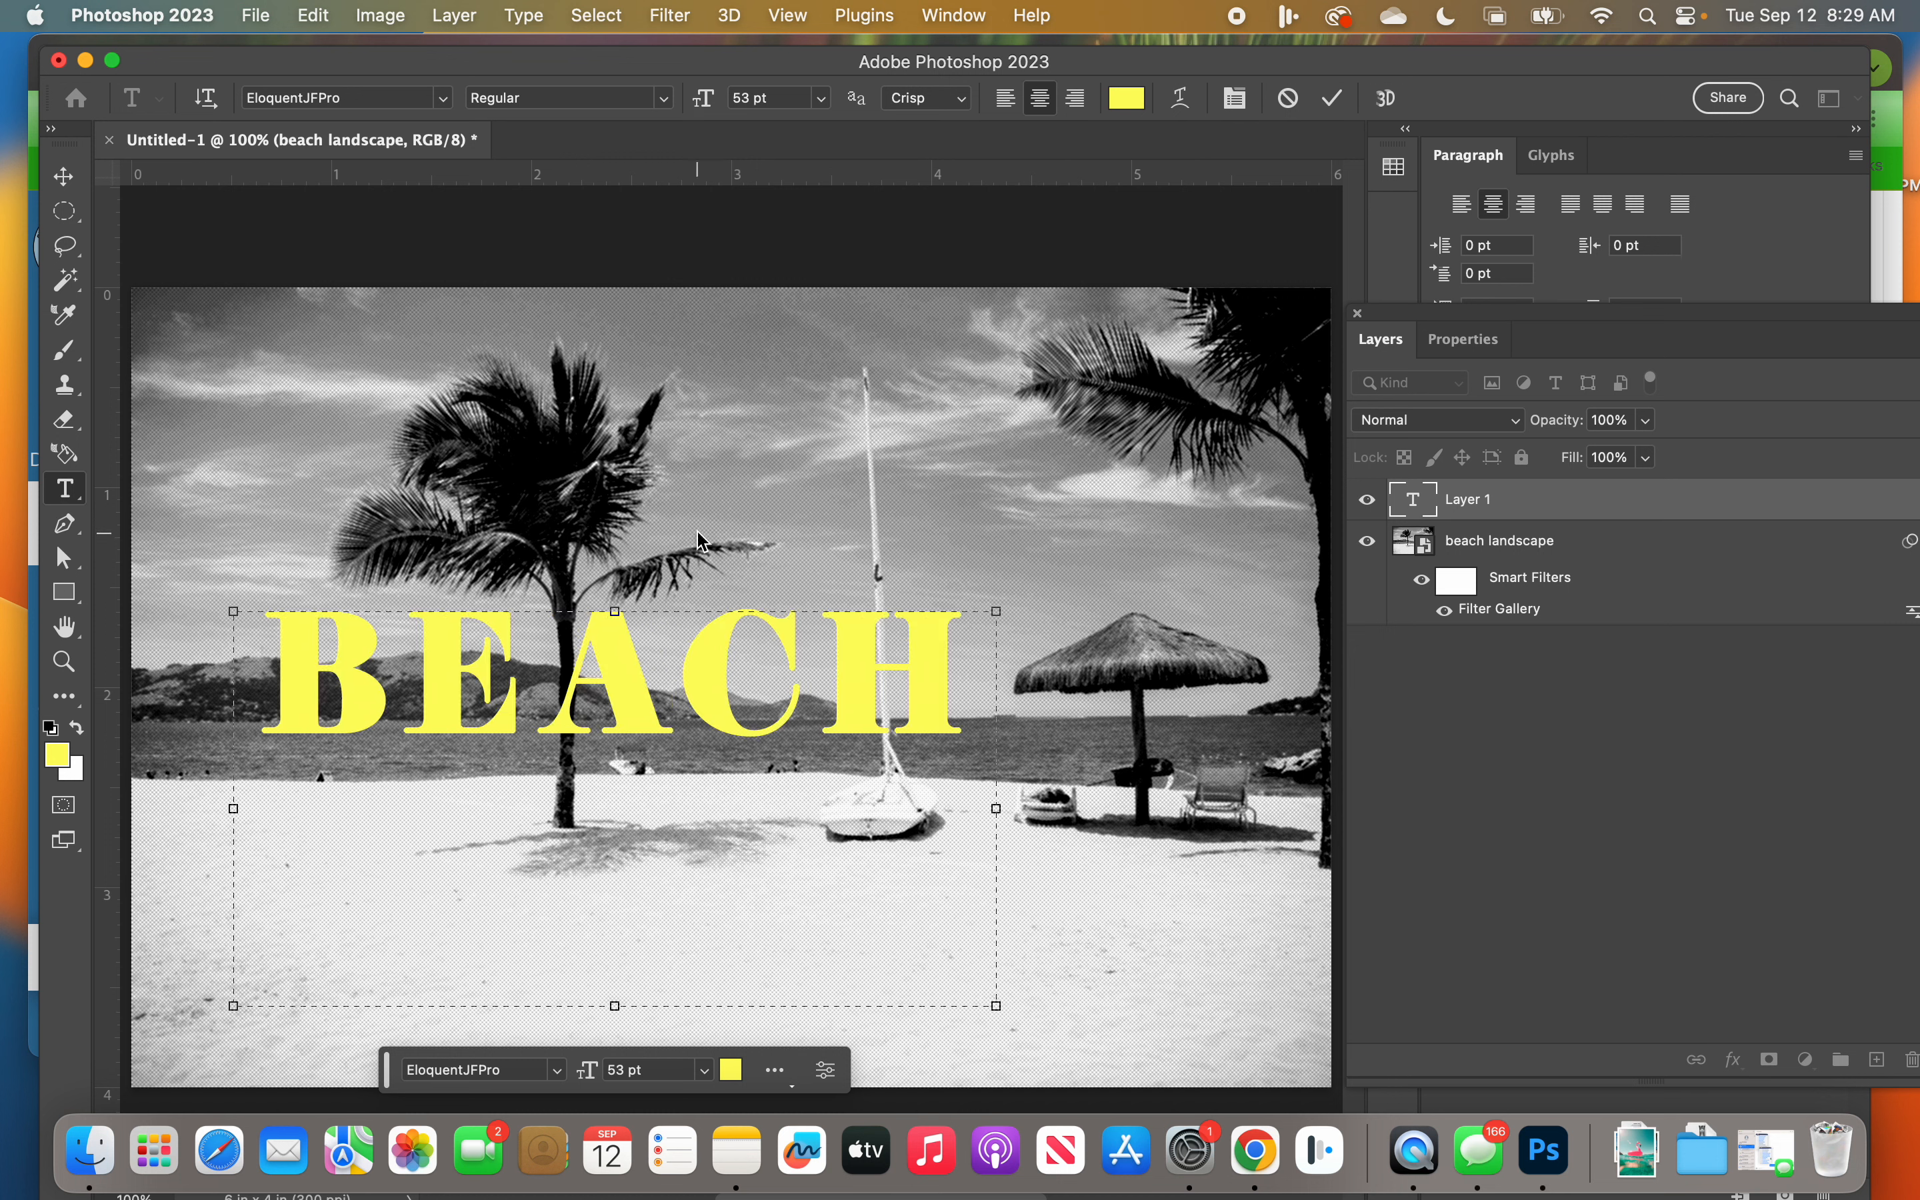
# Step: Enlarge the BEACH text to 59 pt and widen its text box to about 4.5 in so the word fits on one line
pyautogui.press('super+a')
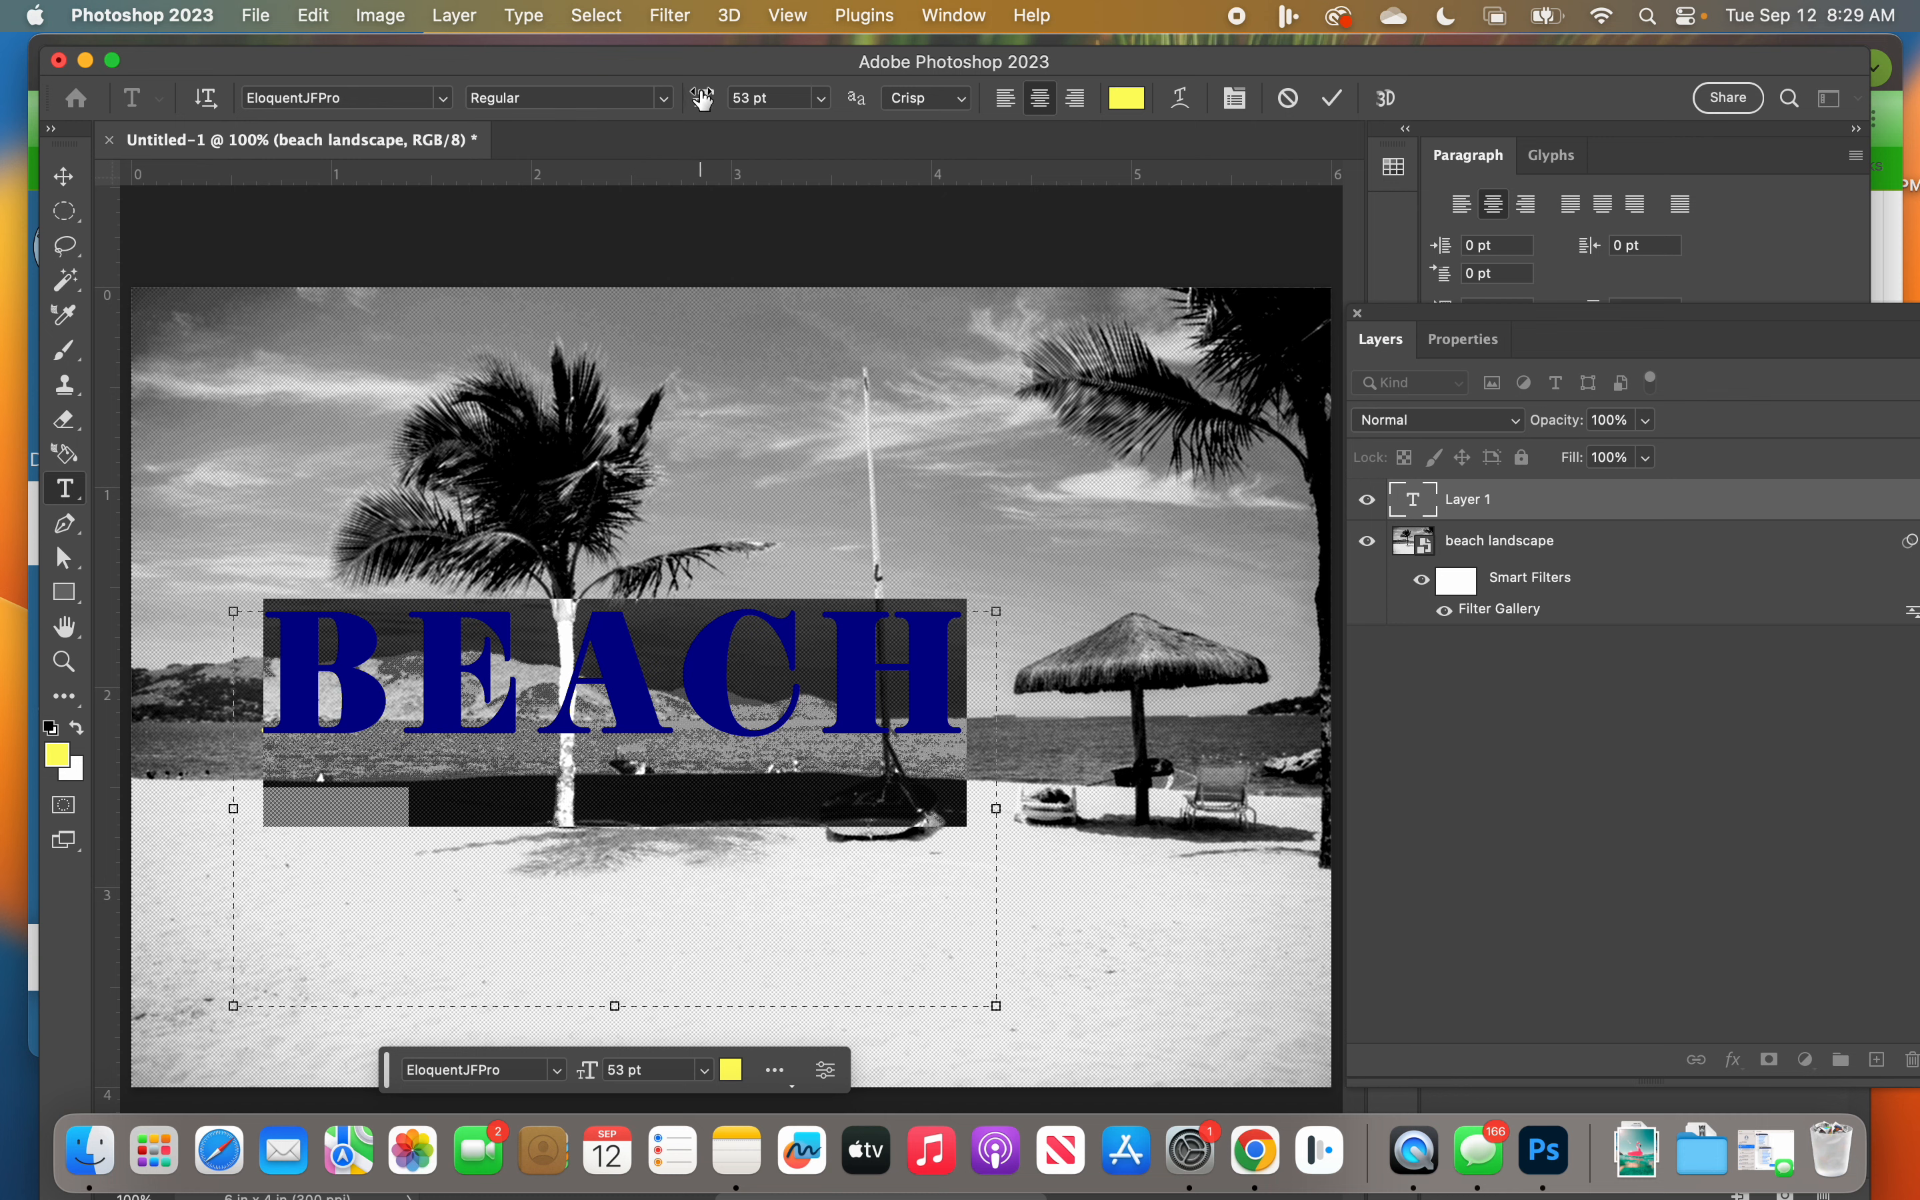
pyautogui.moveTo(703, 98); pyautogui.dragTo(707, 97)
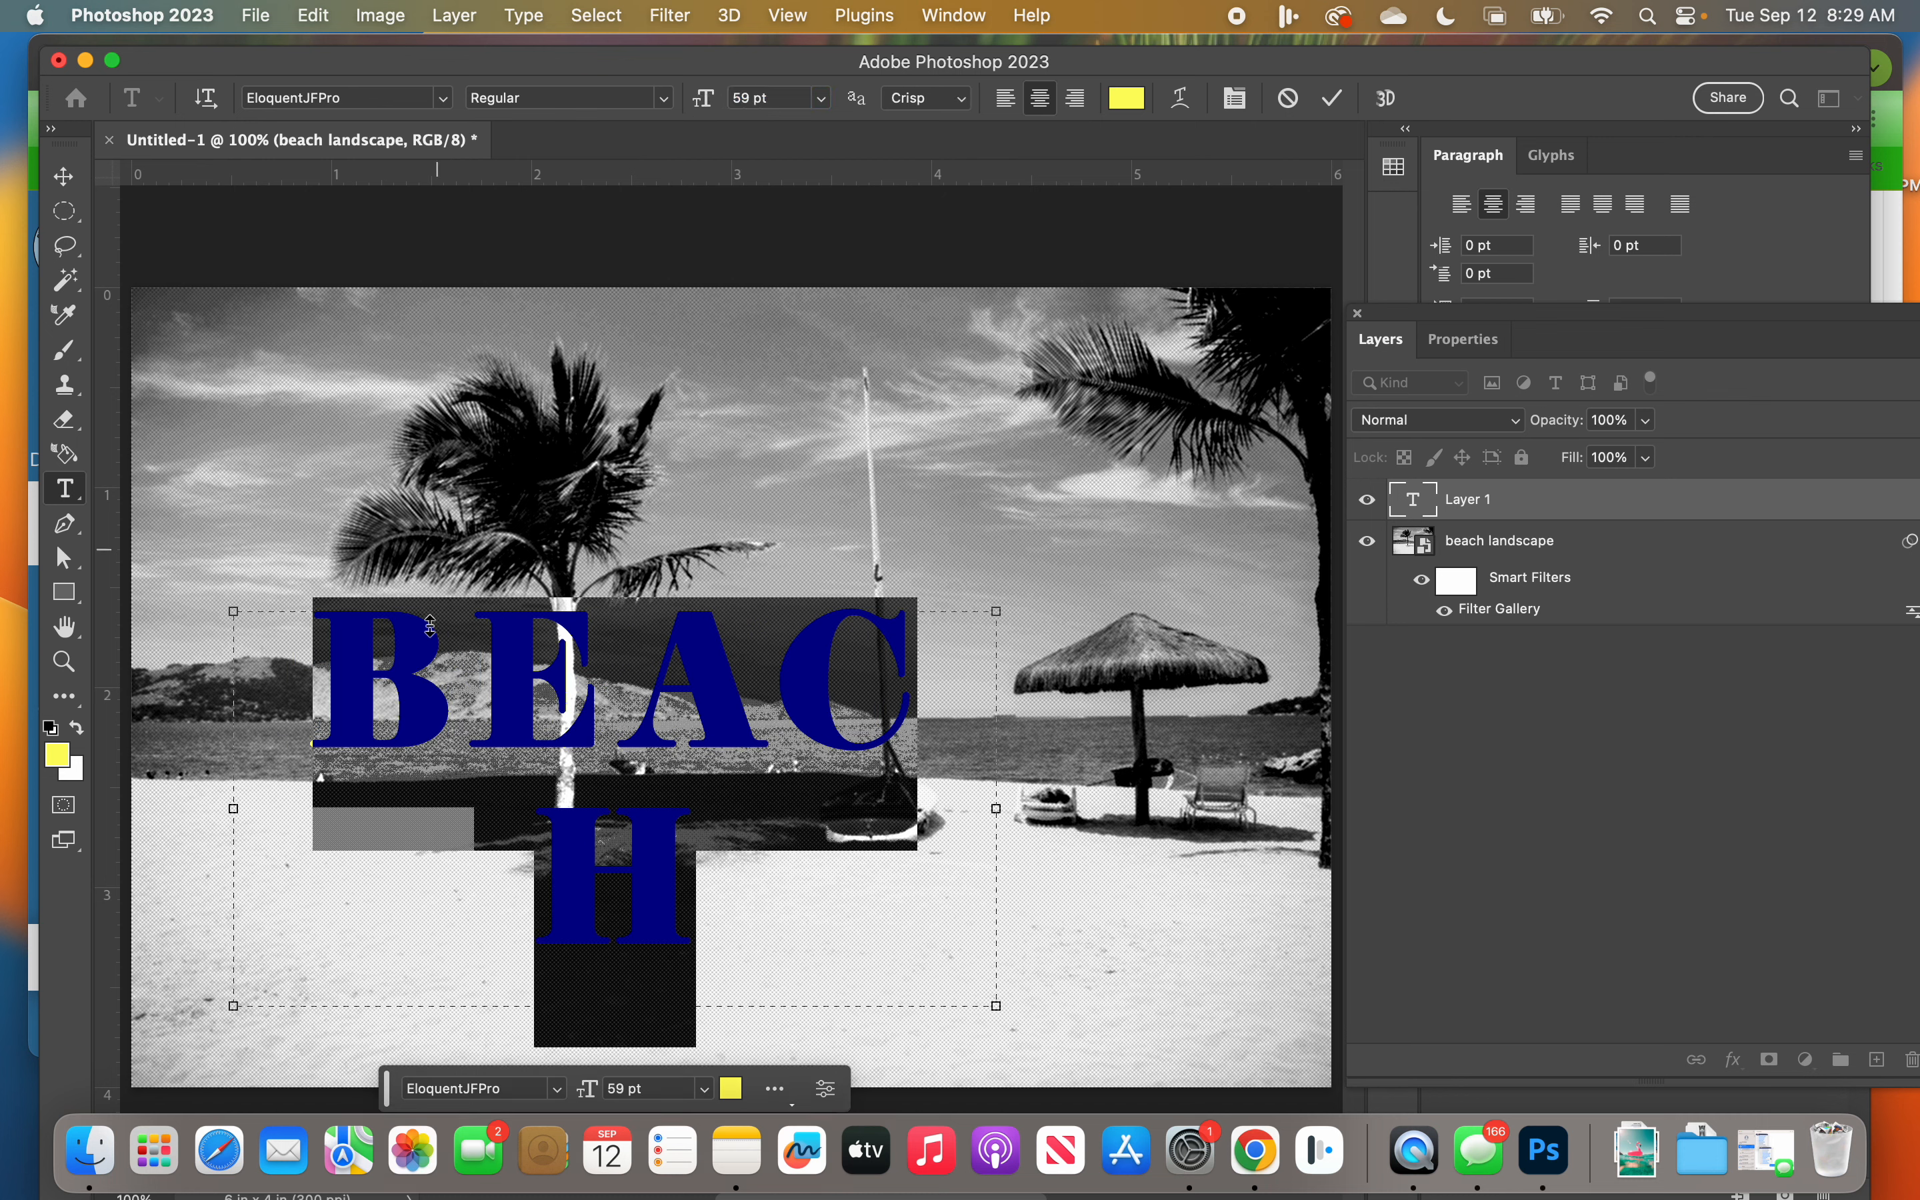
pyautogui.moveTo(996, 809); pyautogui.dragTo(1144, 808)
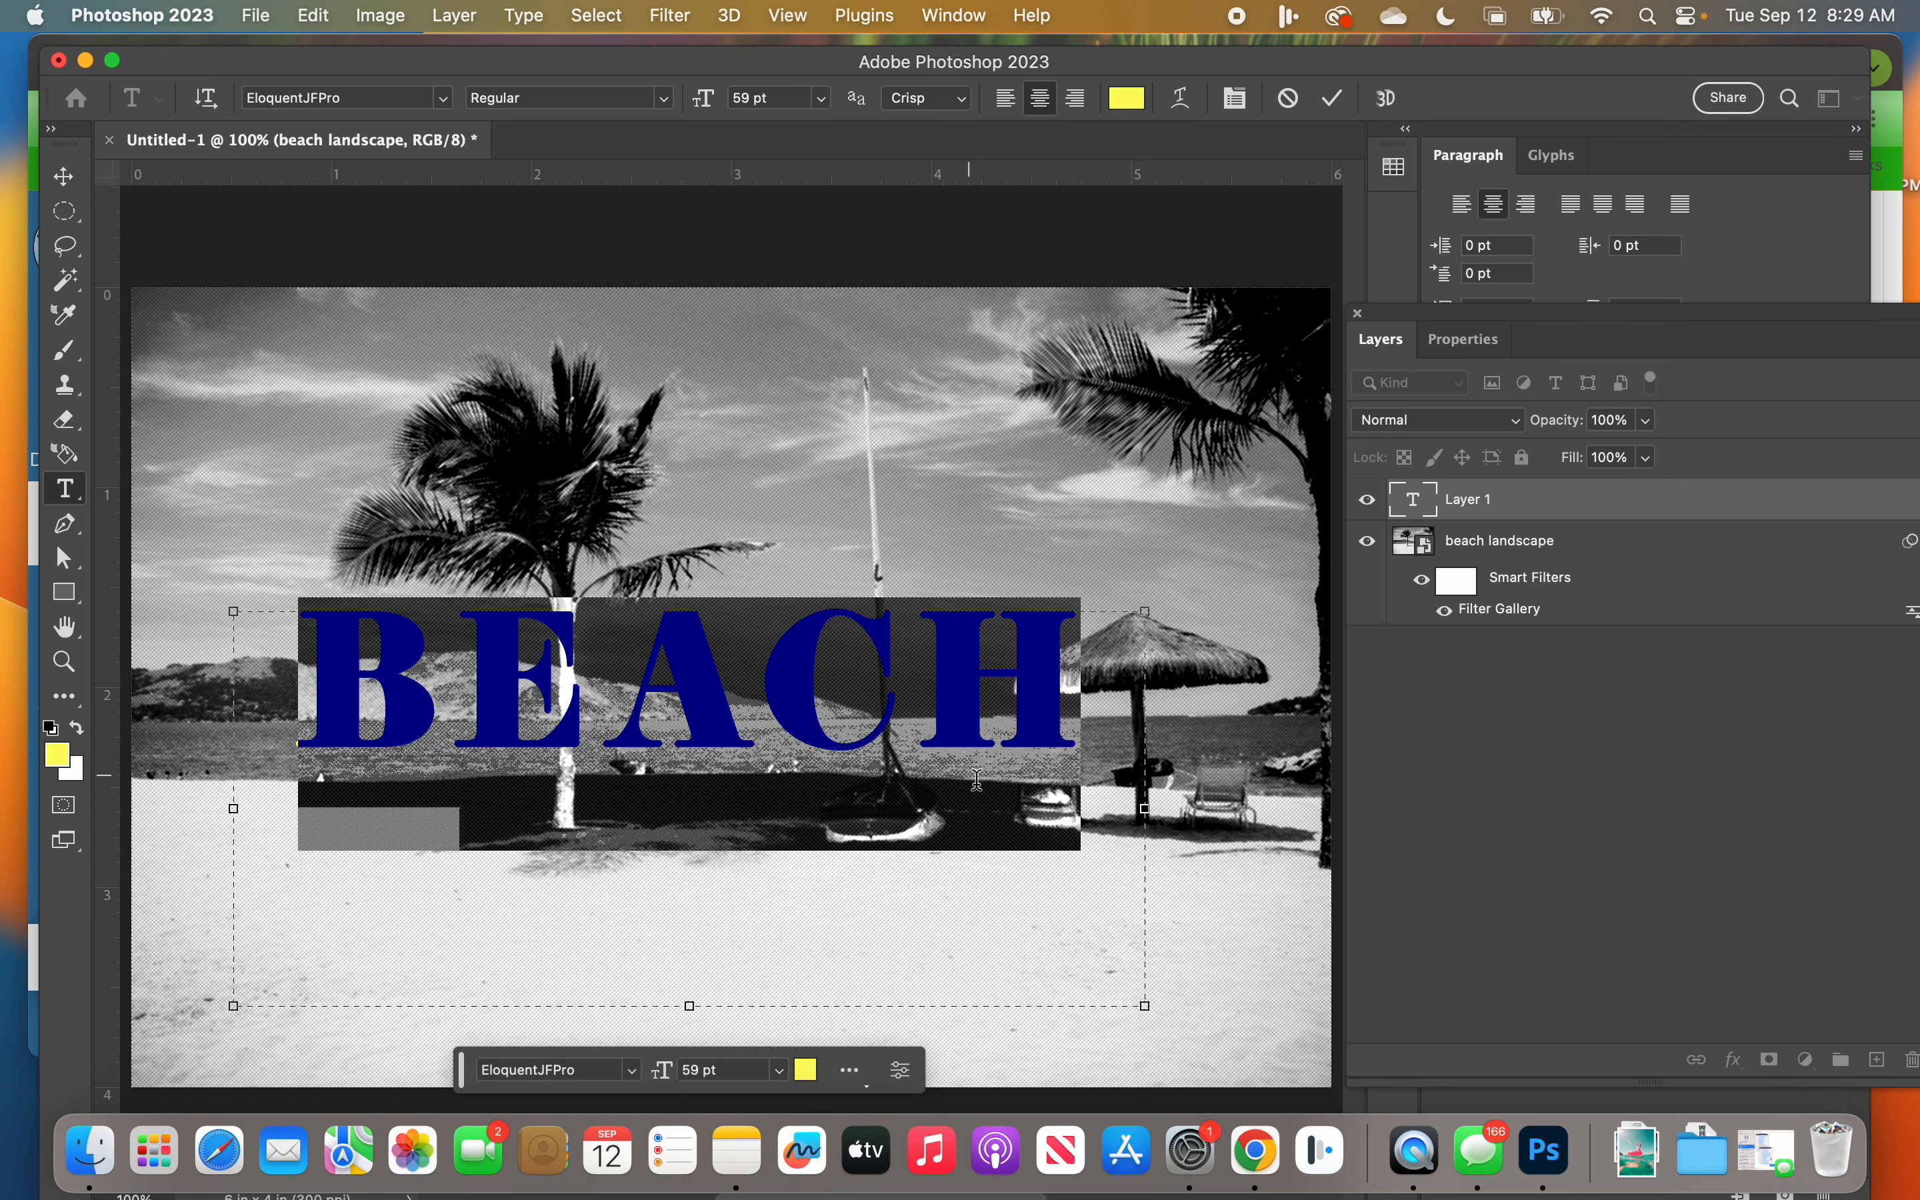
pyautogui.moveTo(1144, 808); pyautogui.dragTo(941, 817)
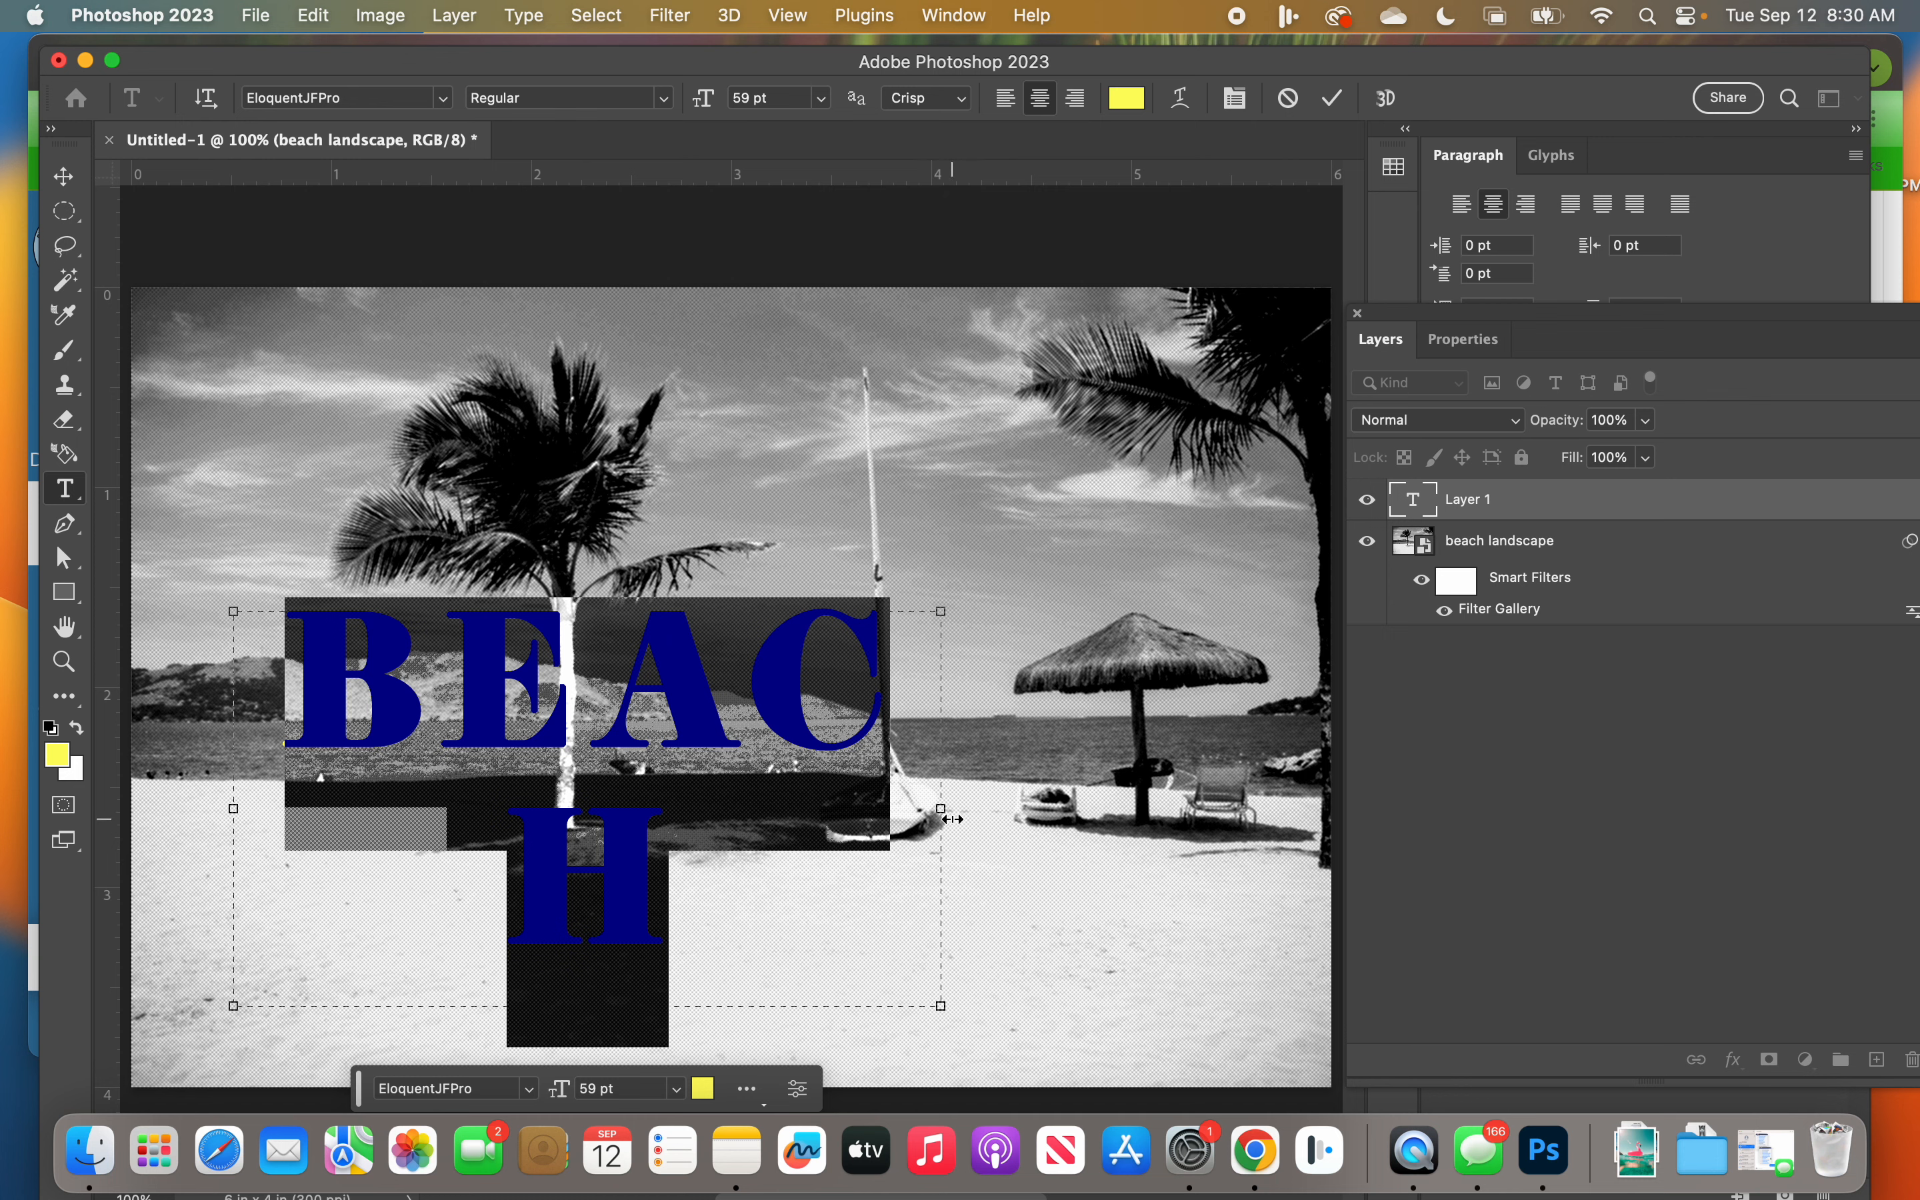
pyautogui.moveTo(941, 809); pyautogui.dragTo(1123, 808)
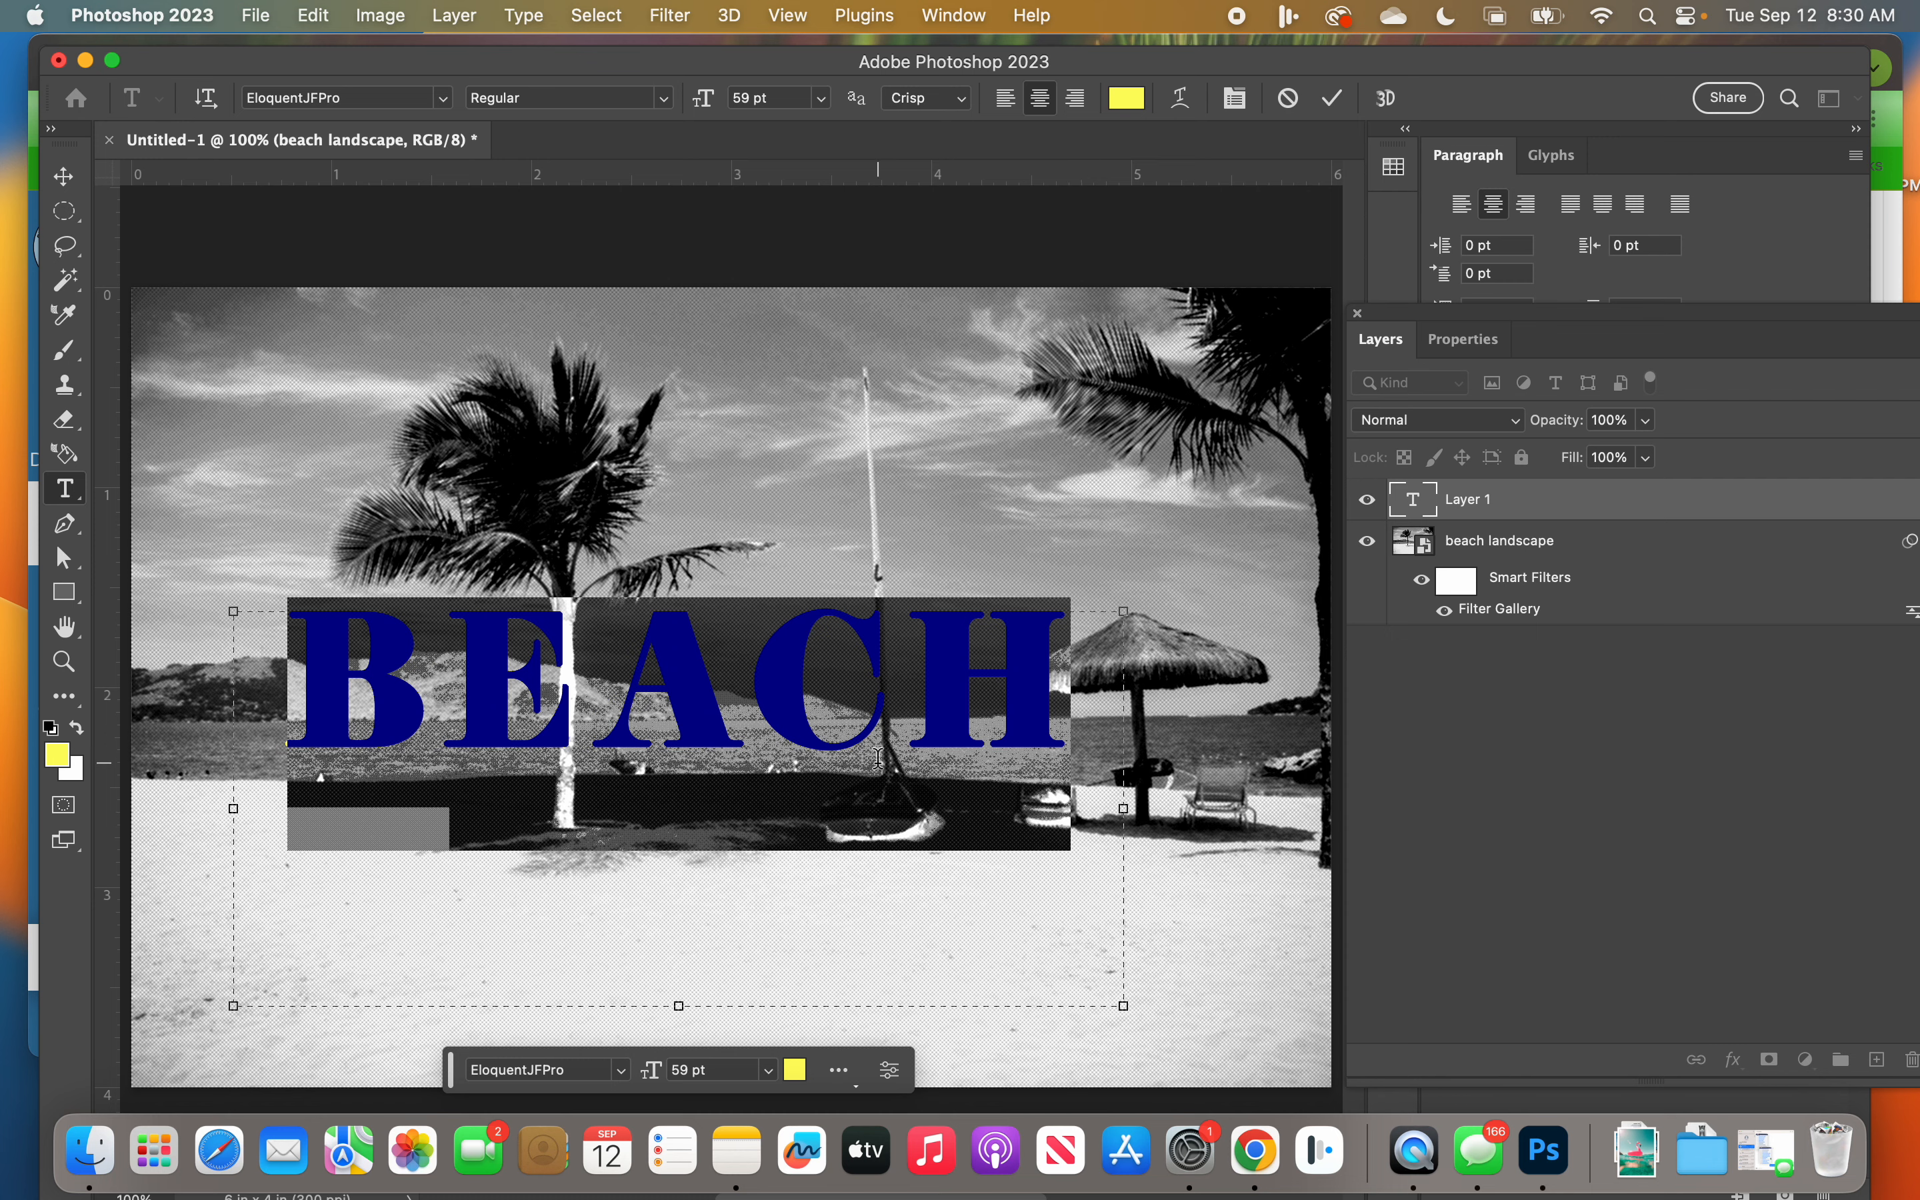
# Step: Move the BEACH text down onto the sand near the photo's lower edge and recolor its letters dark blue
pyautogui.click(64, 176)
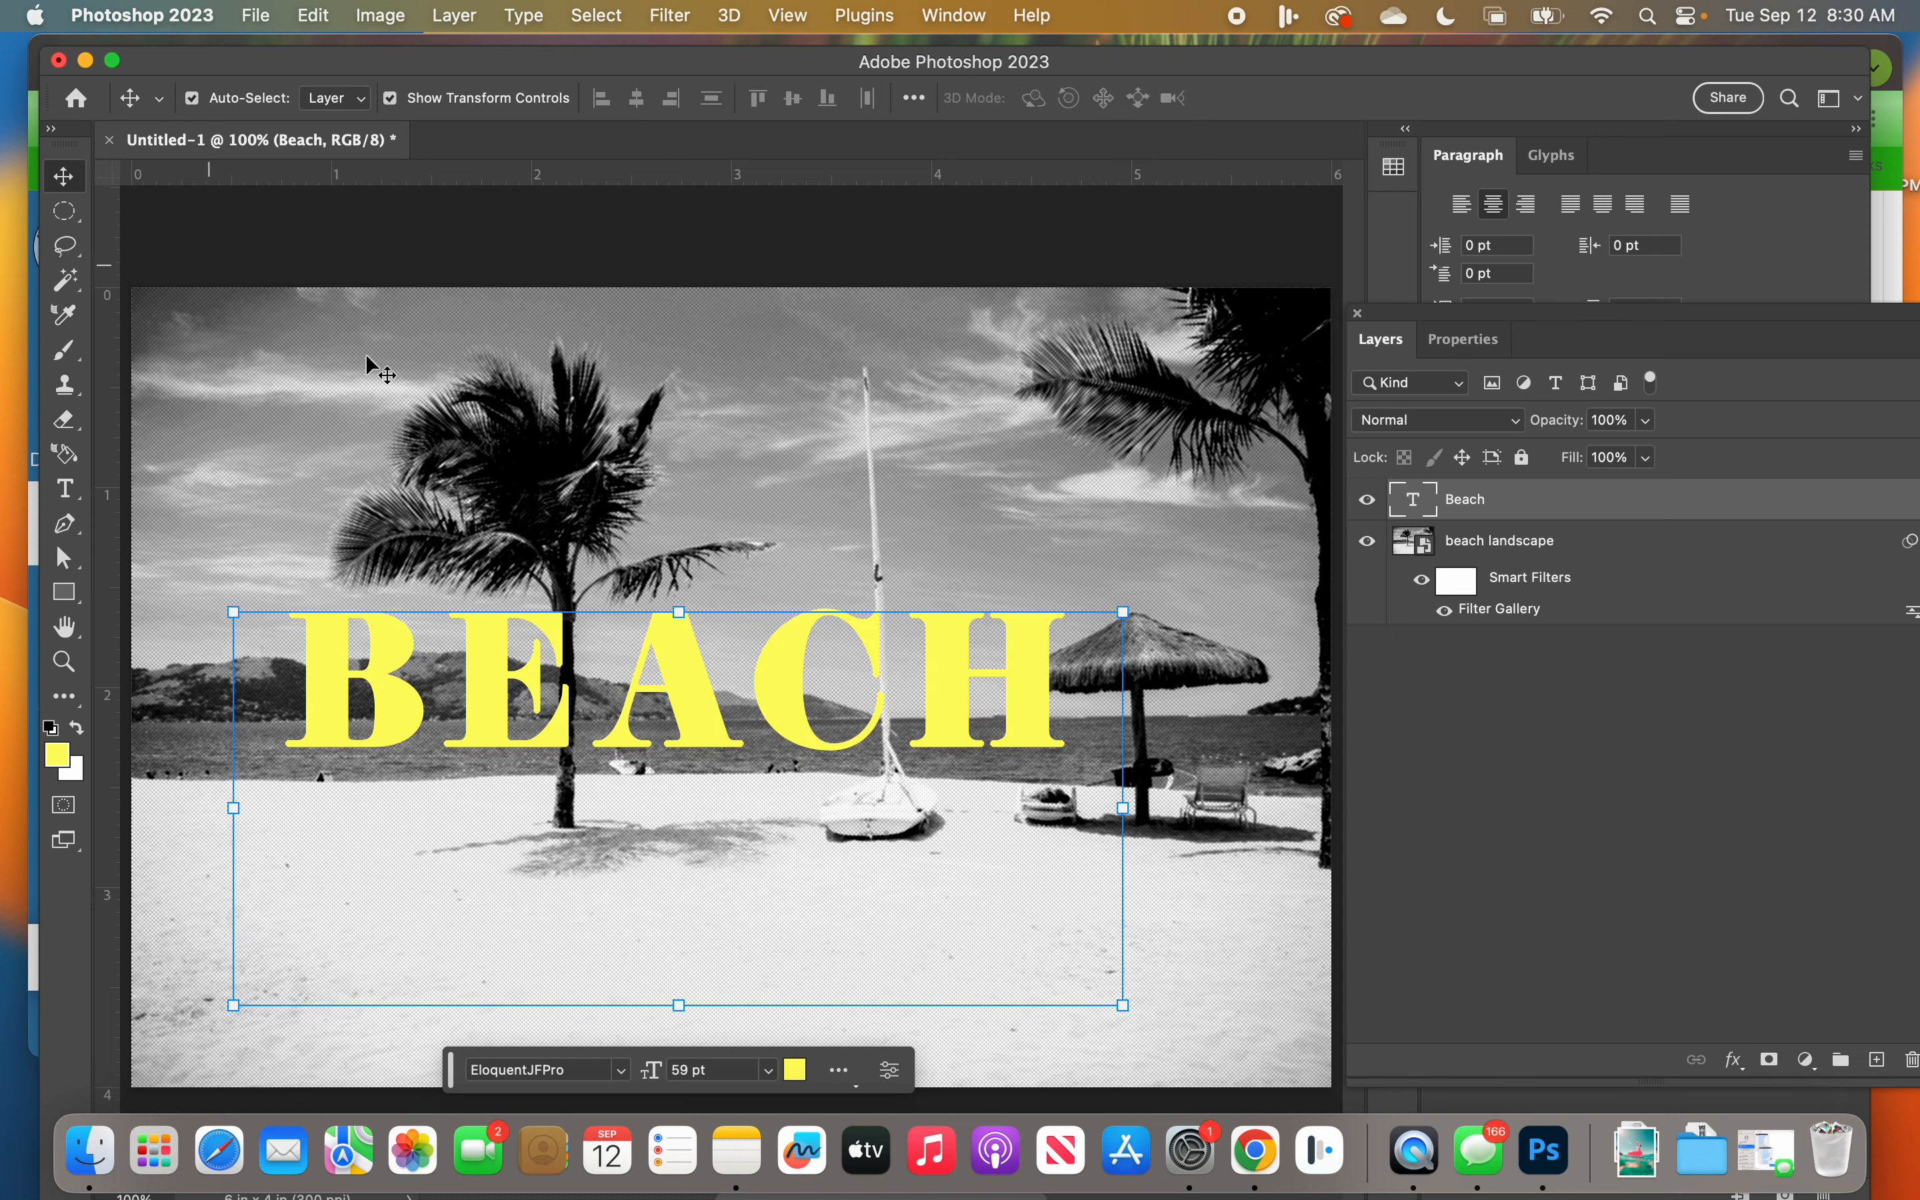
pyautogui.moveTo(647, 654); pyautogui.dragTo(562, 962)
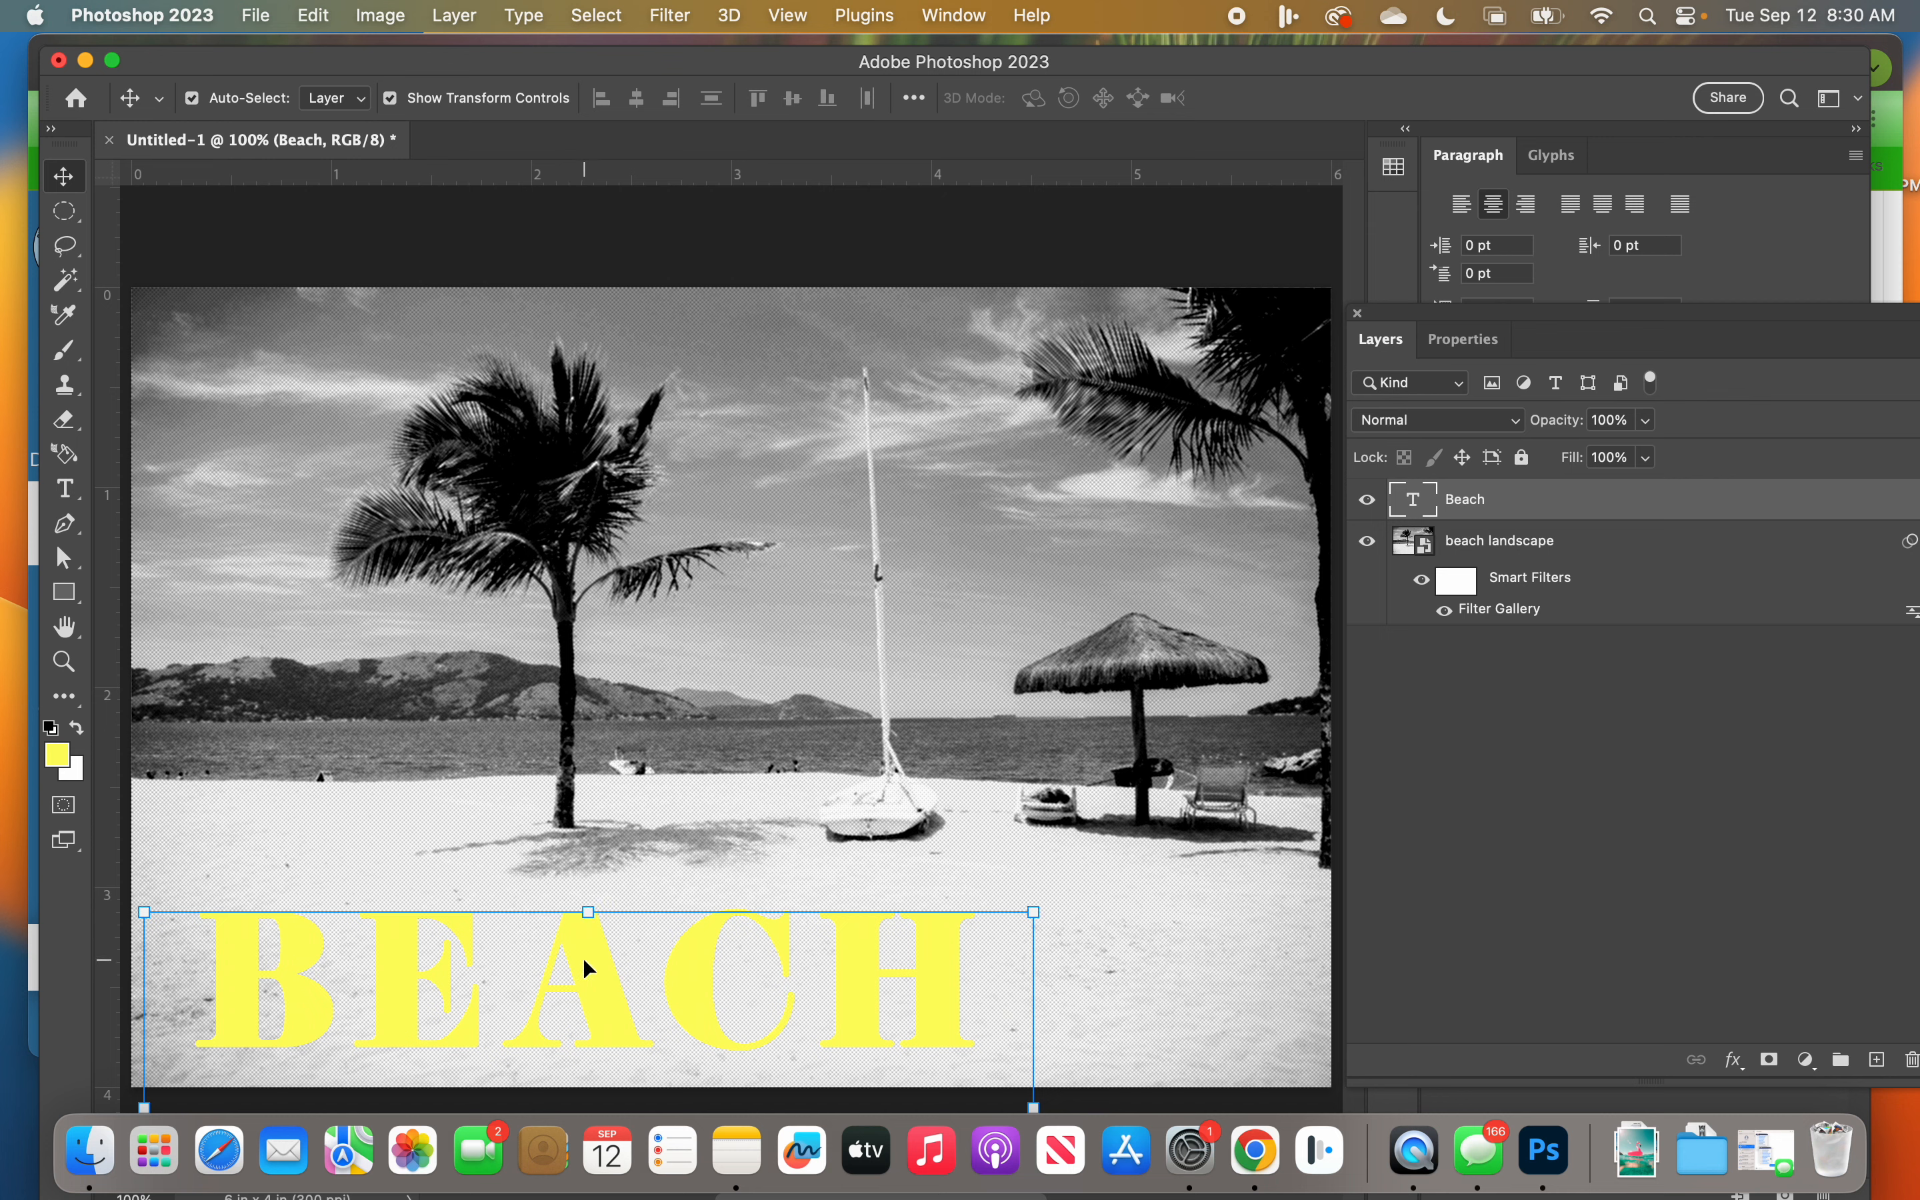
pyautogui.doubleClick(583, 957)
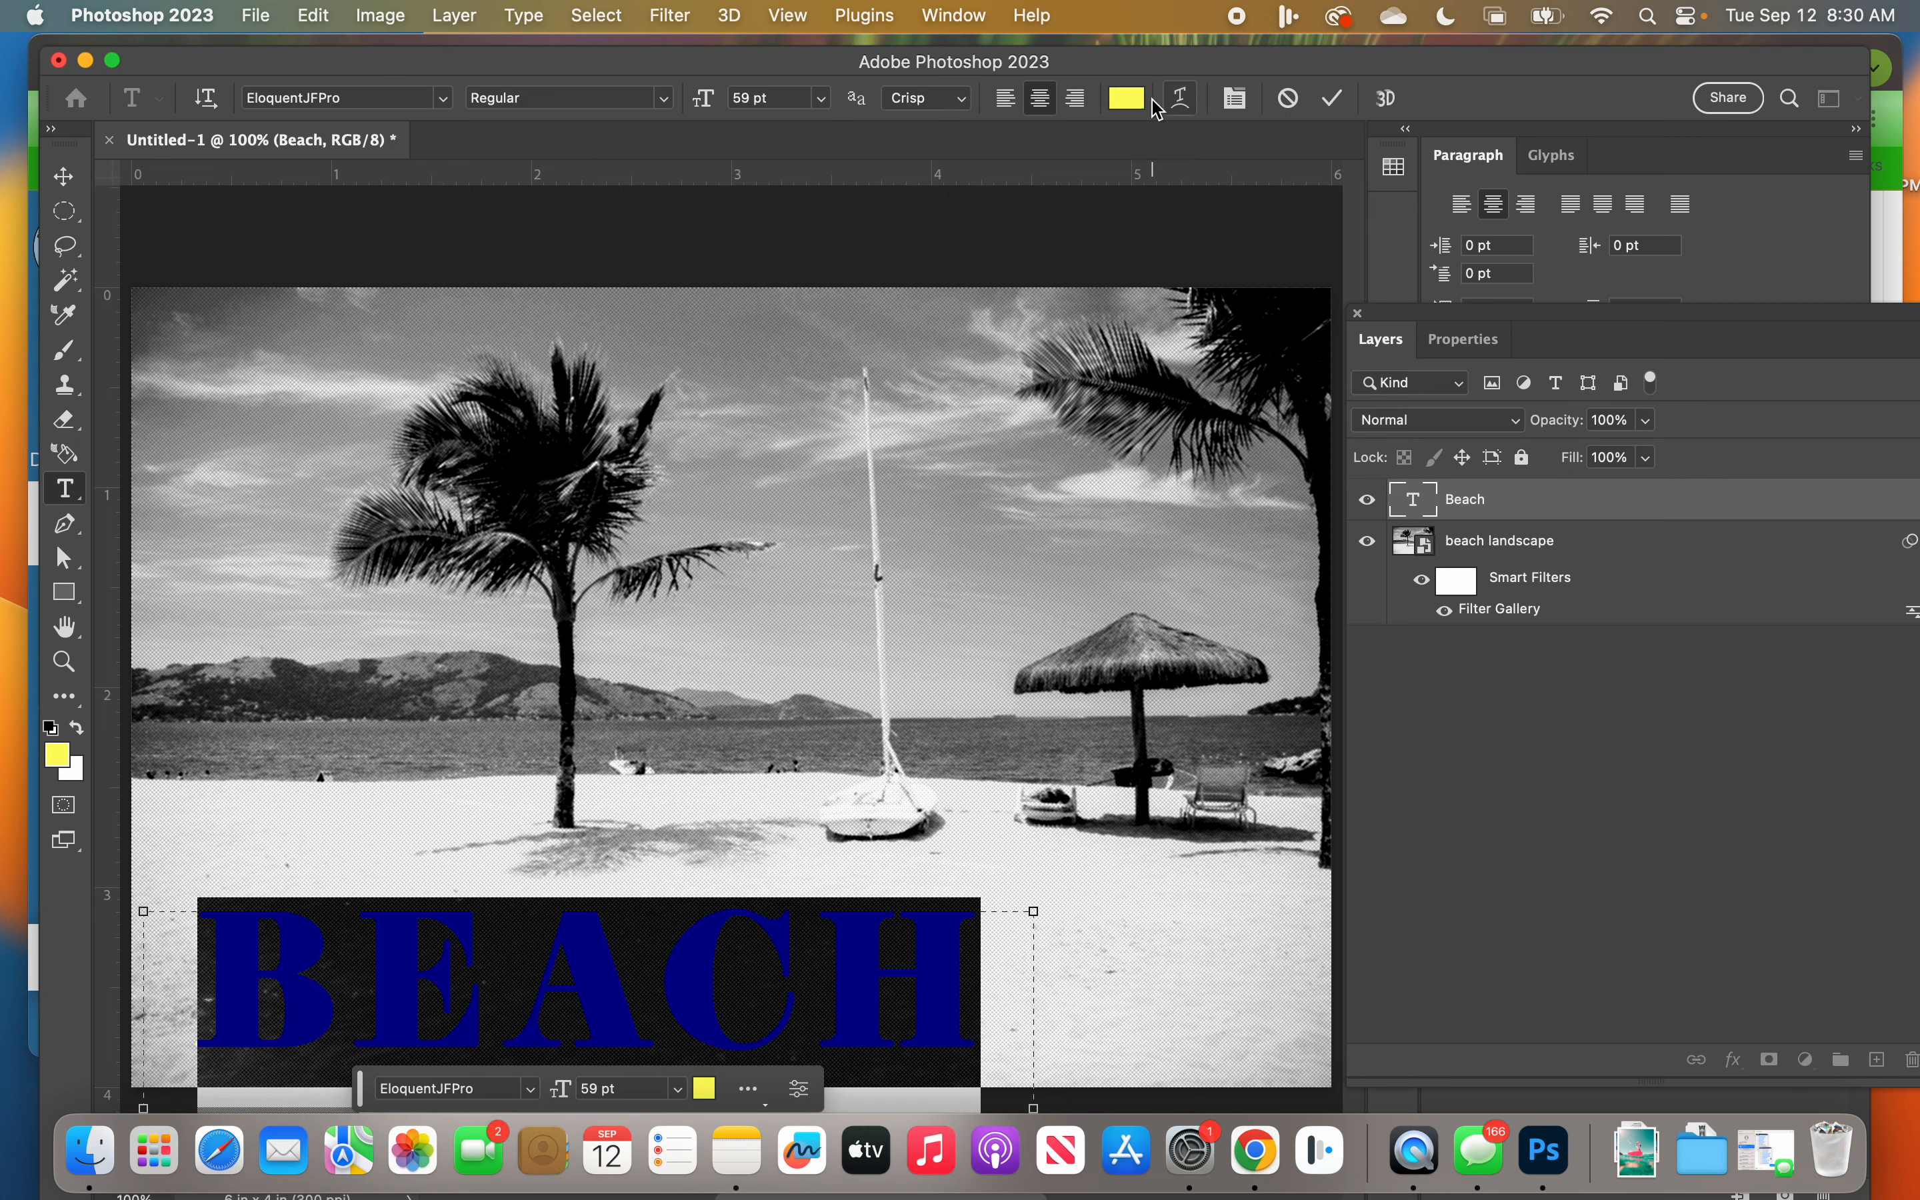
pyautogui.click(1135, 100)
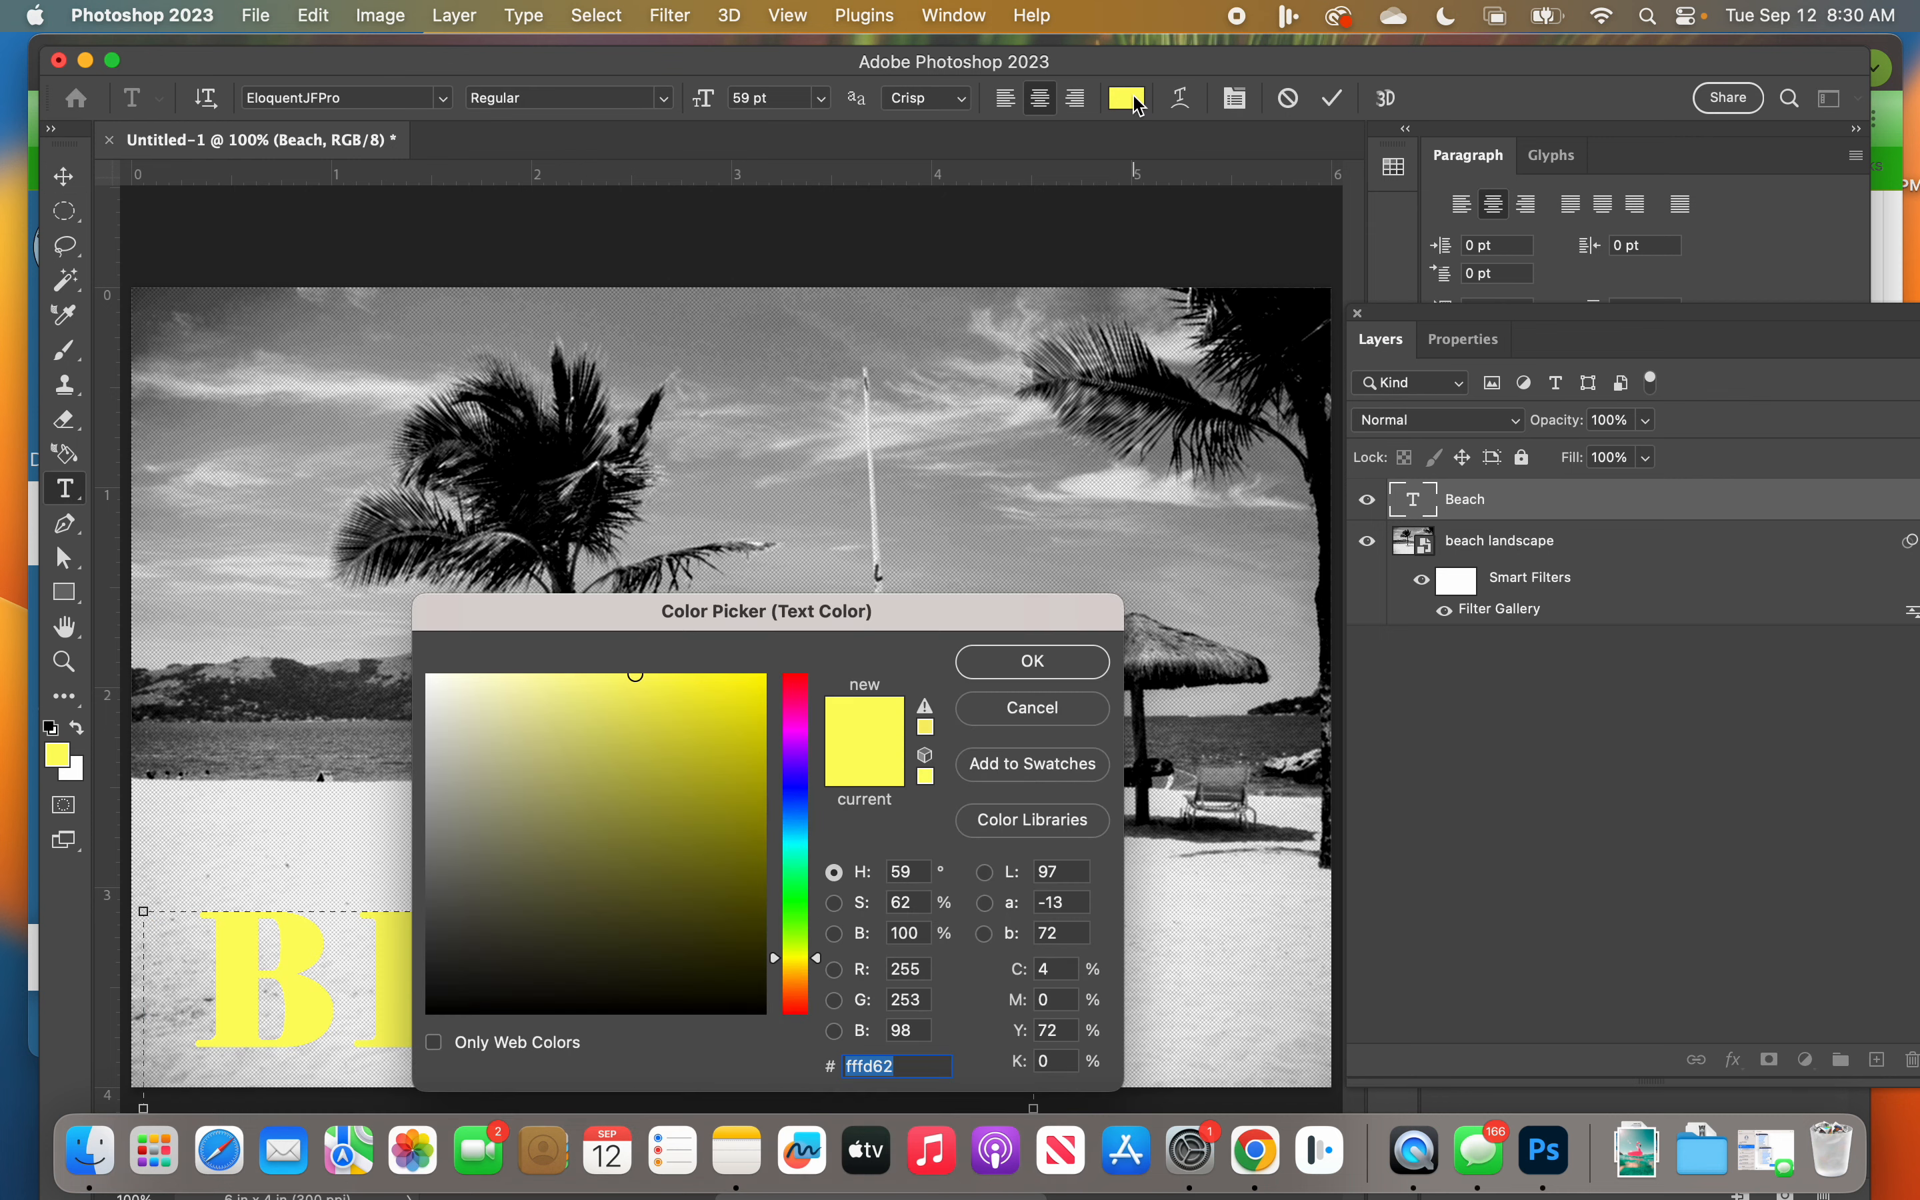
pyautogui.click(796, 805)
pyautogui.click(750, 772)
pyautogui.moveTo(750, 772); pyautogui.dragTo(735, 776)
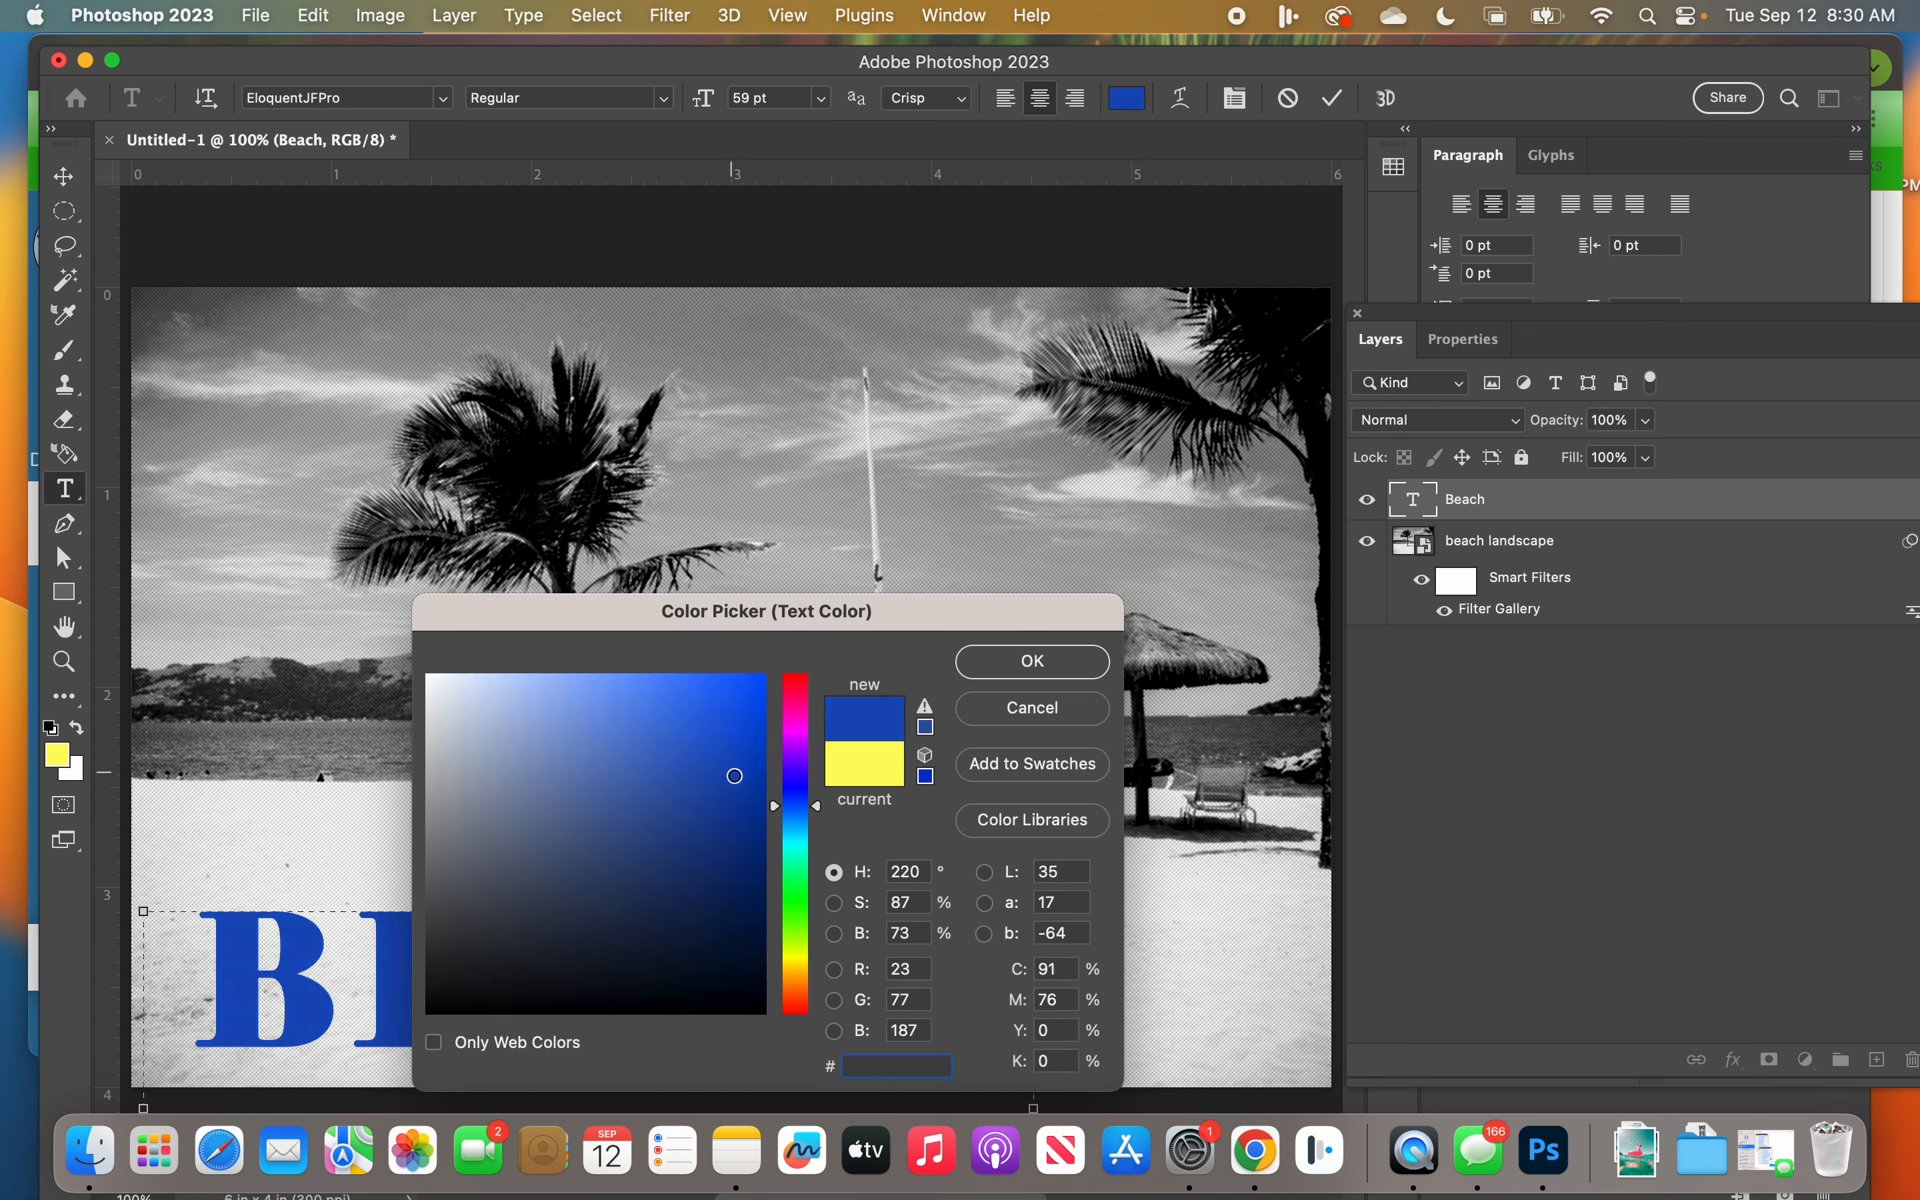
pyautogui.click(1031, 661)
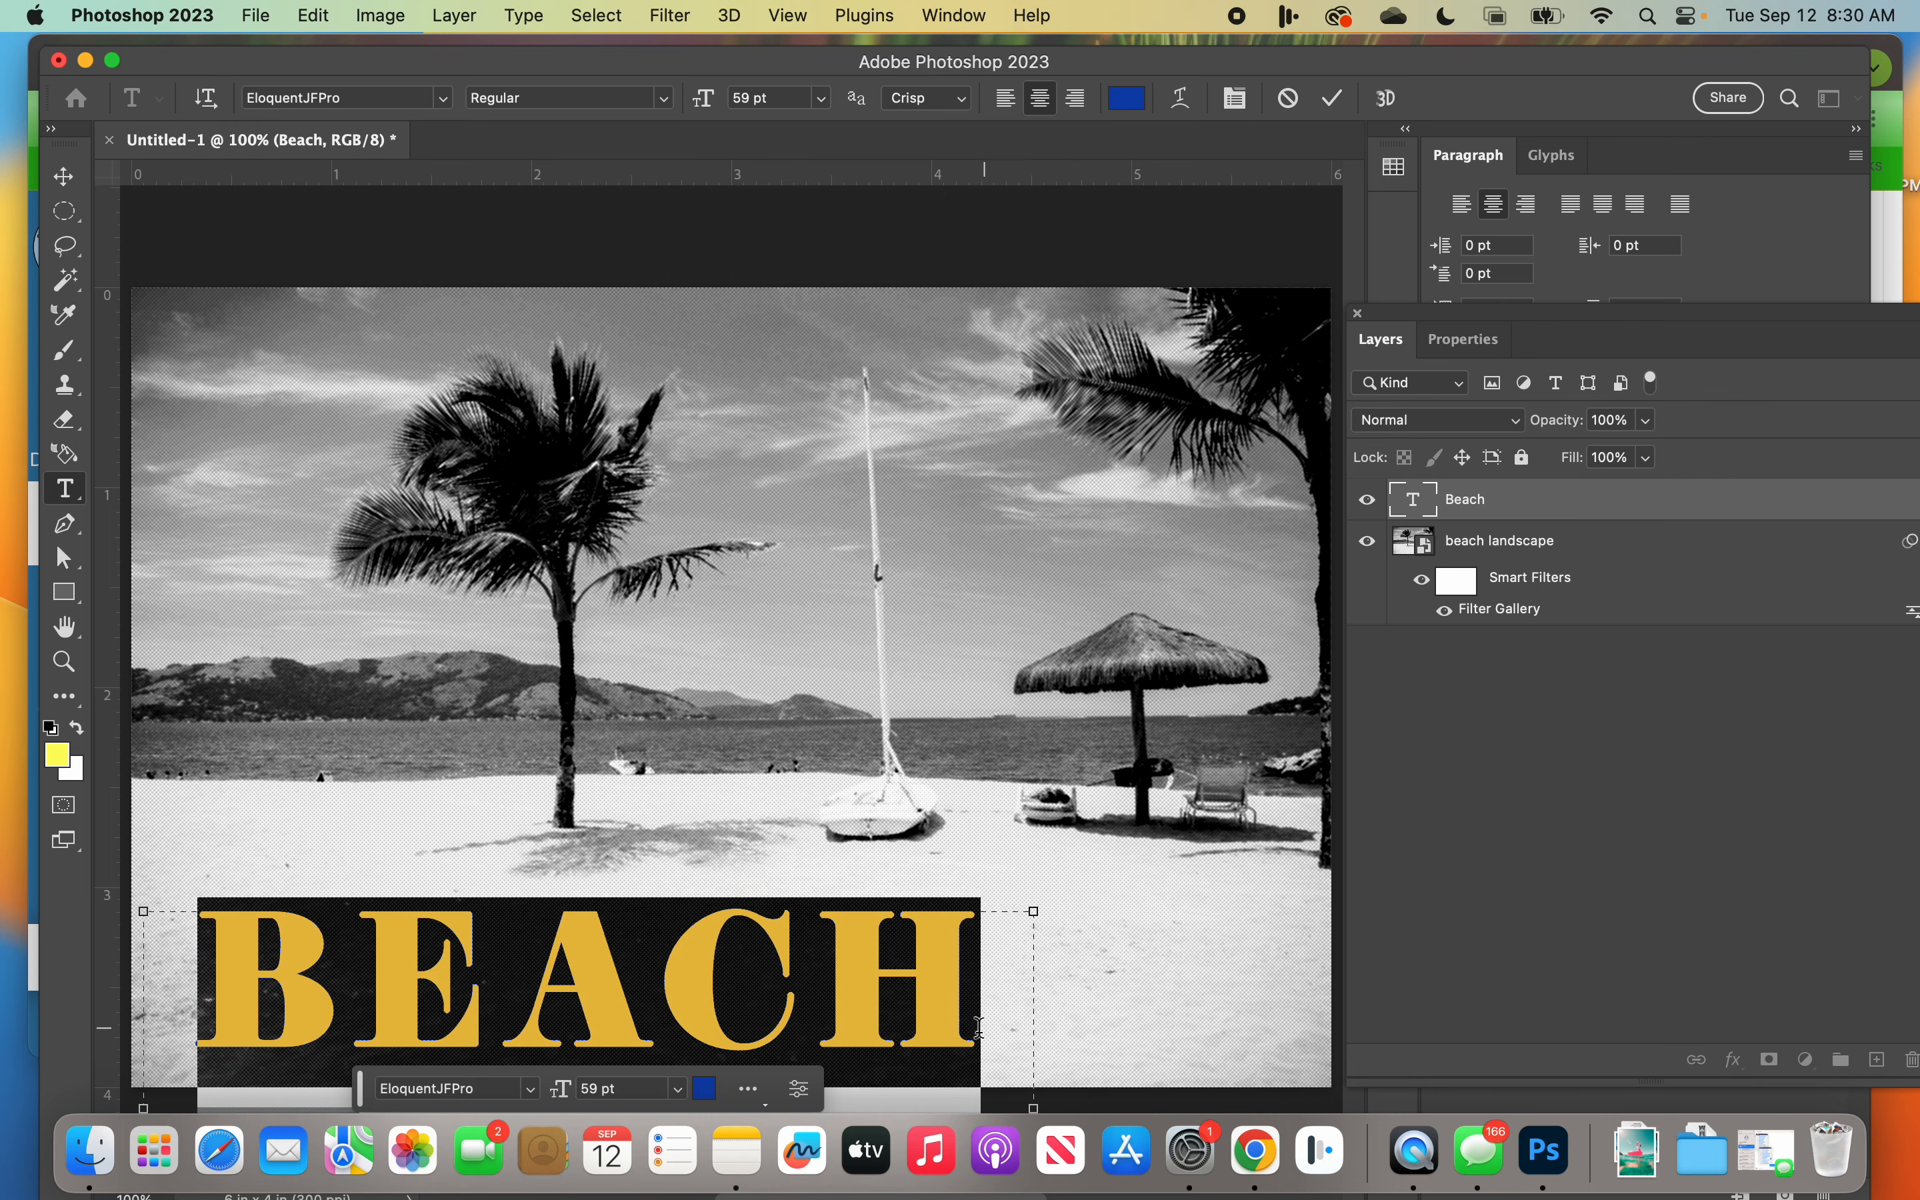
pyautogui.click(977, 1026)
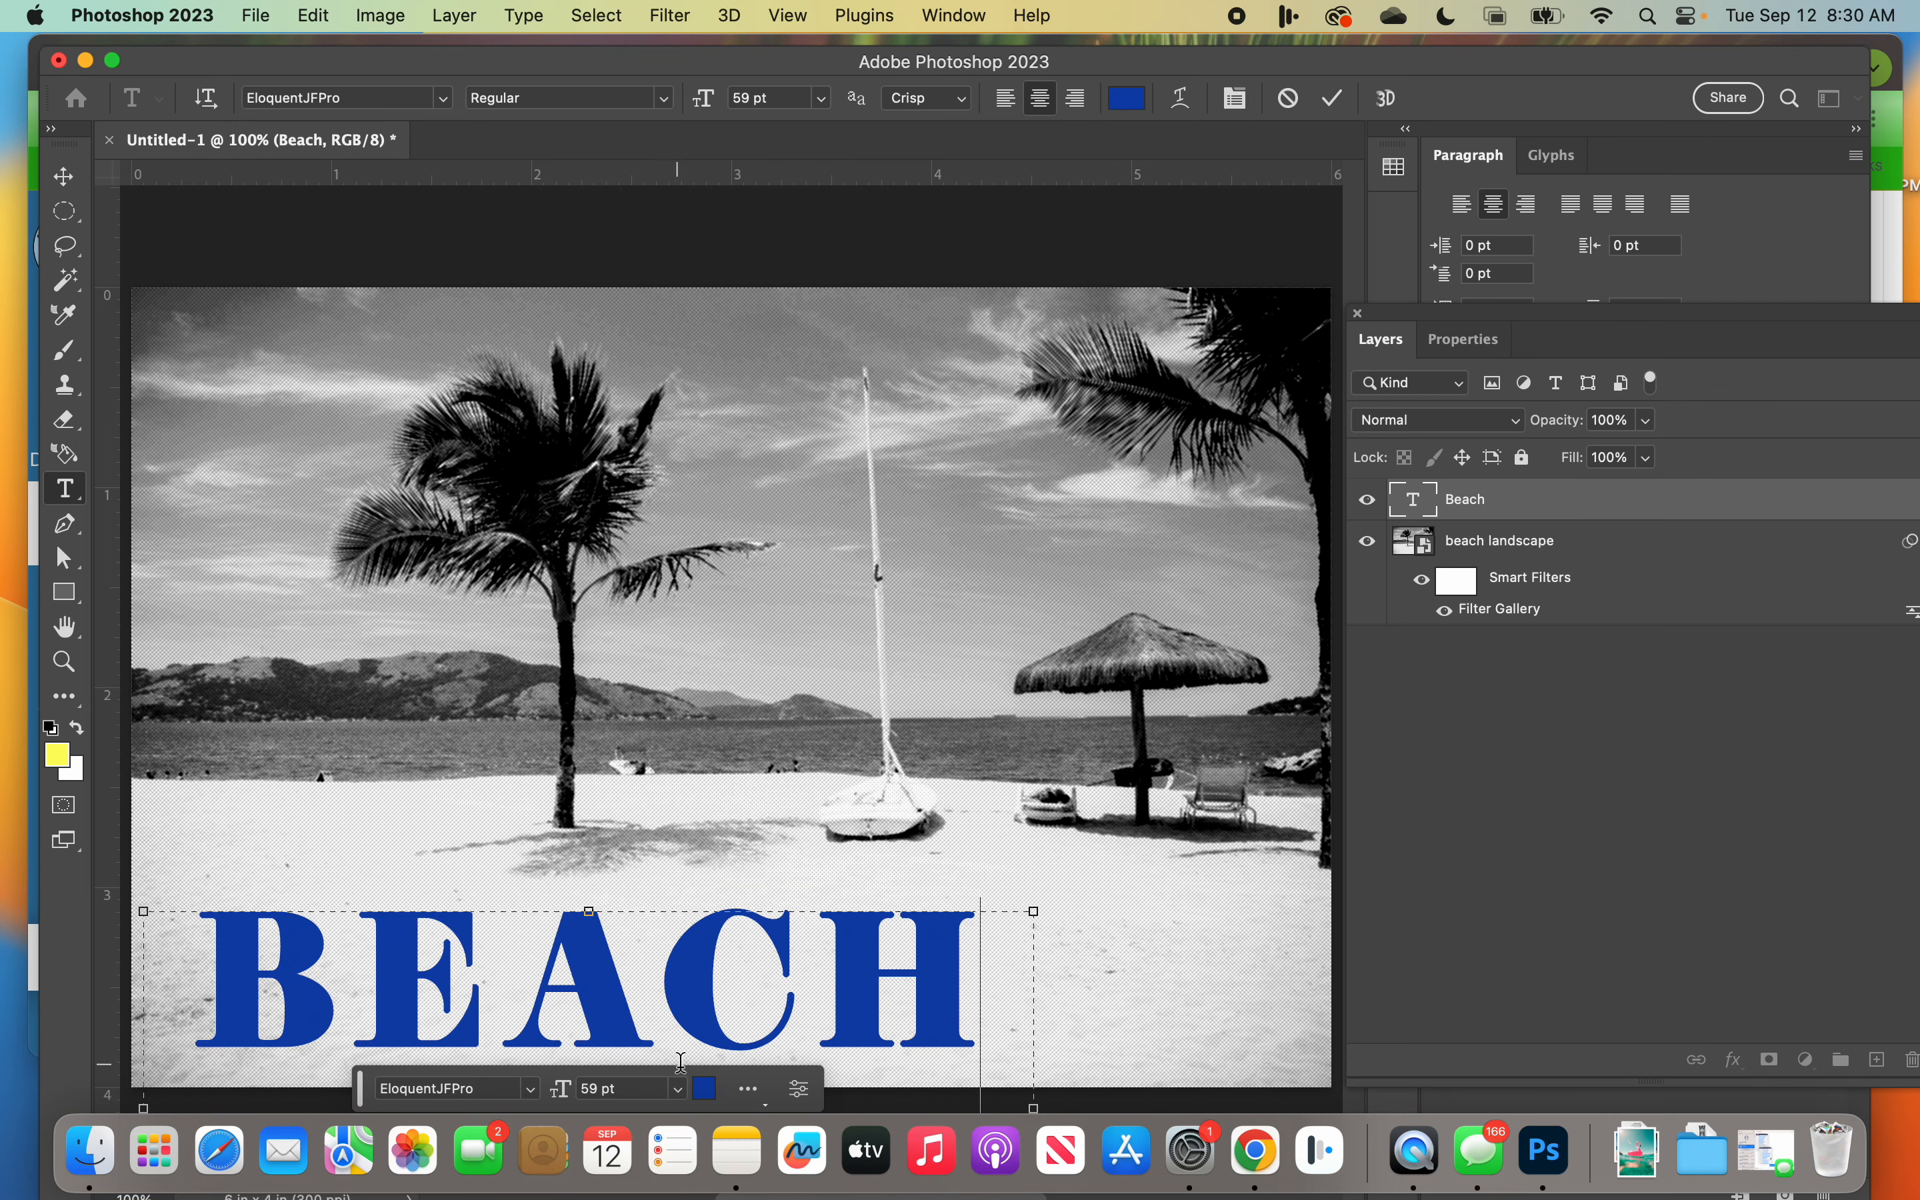
# Step: Move the contextual task bar up over the shoreline, show the BEACH layer's type properties and shift that floating panel over the canvas
pyautogui.doubleClick(730, 1016)
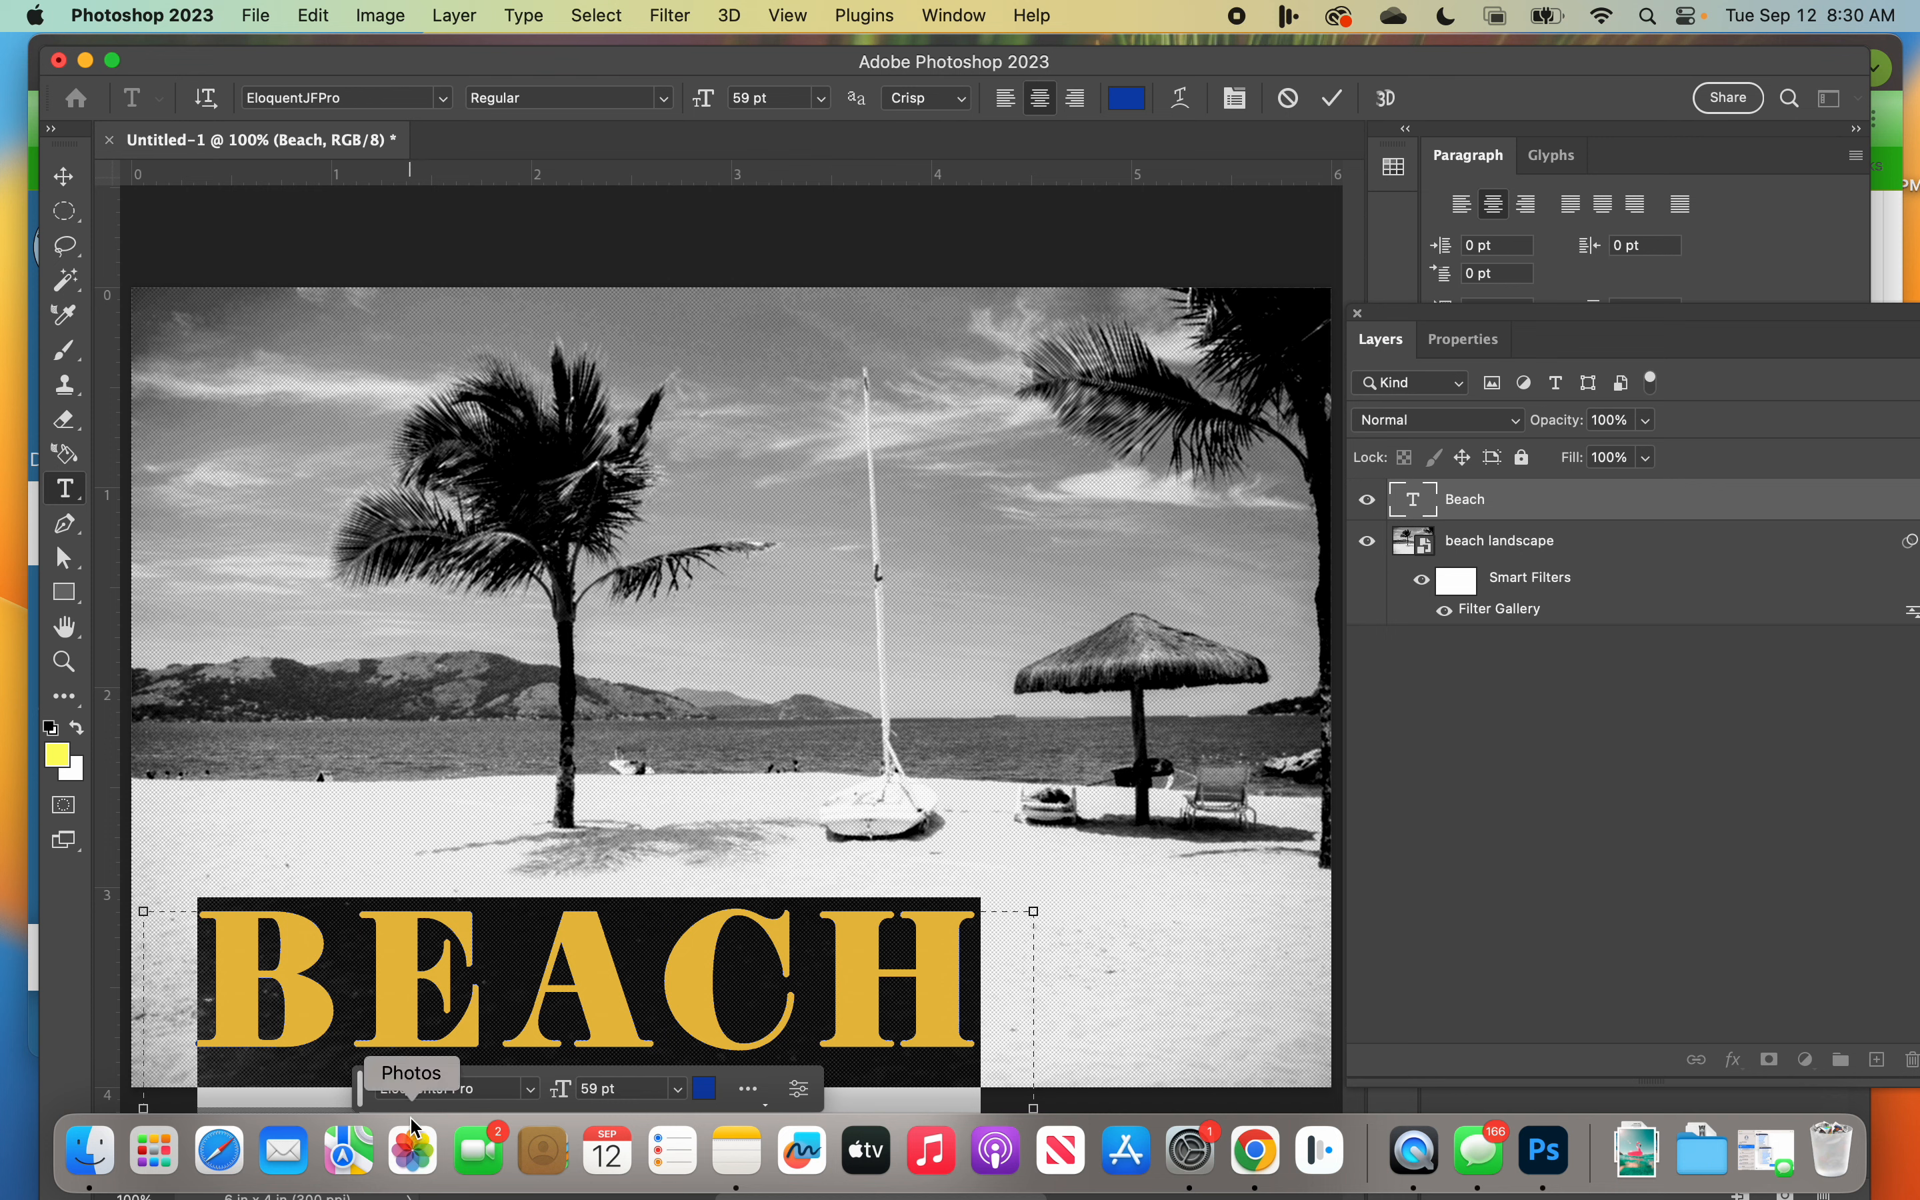
pyautogui.moveTo(358, 1093); pyautogui.dragTo(332, 728)
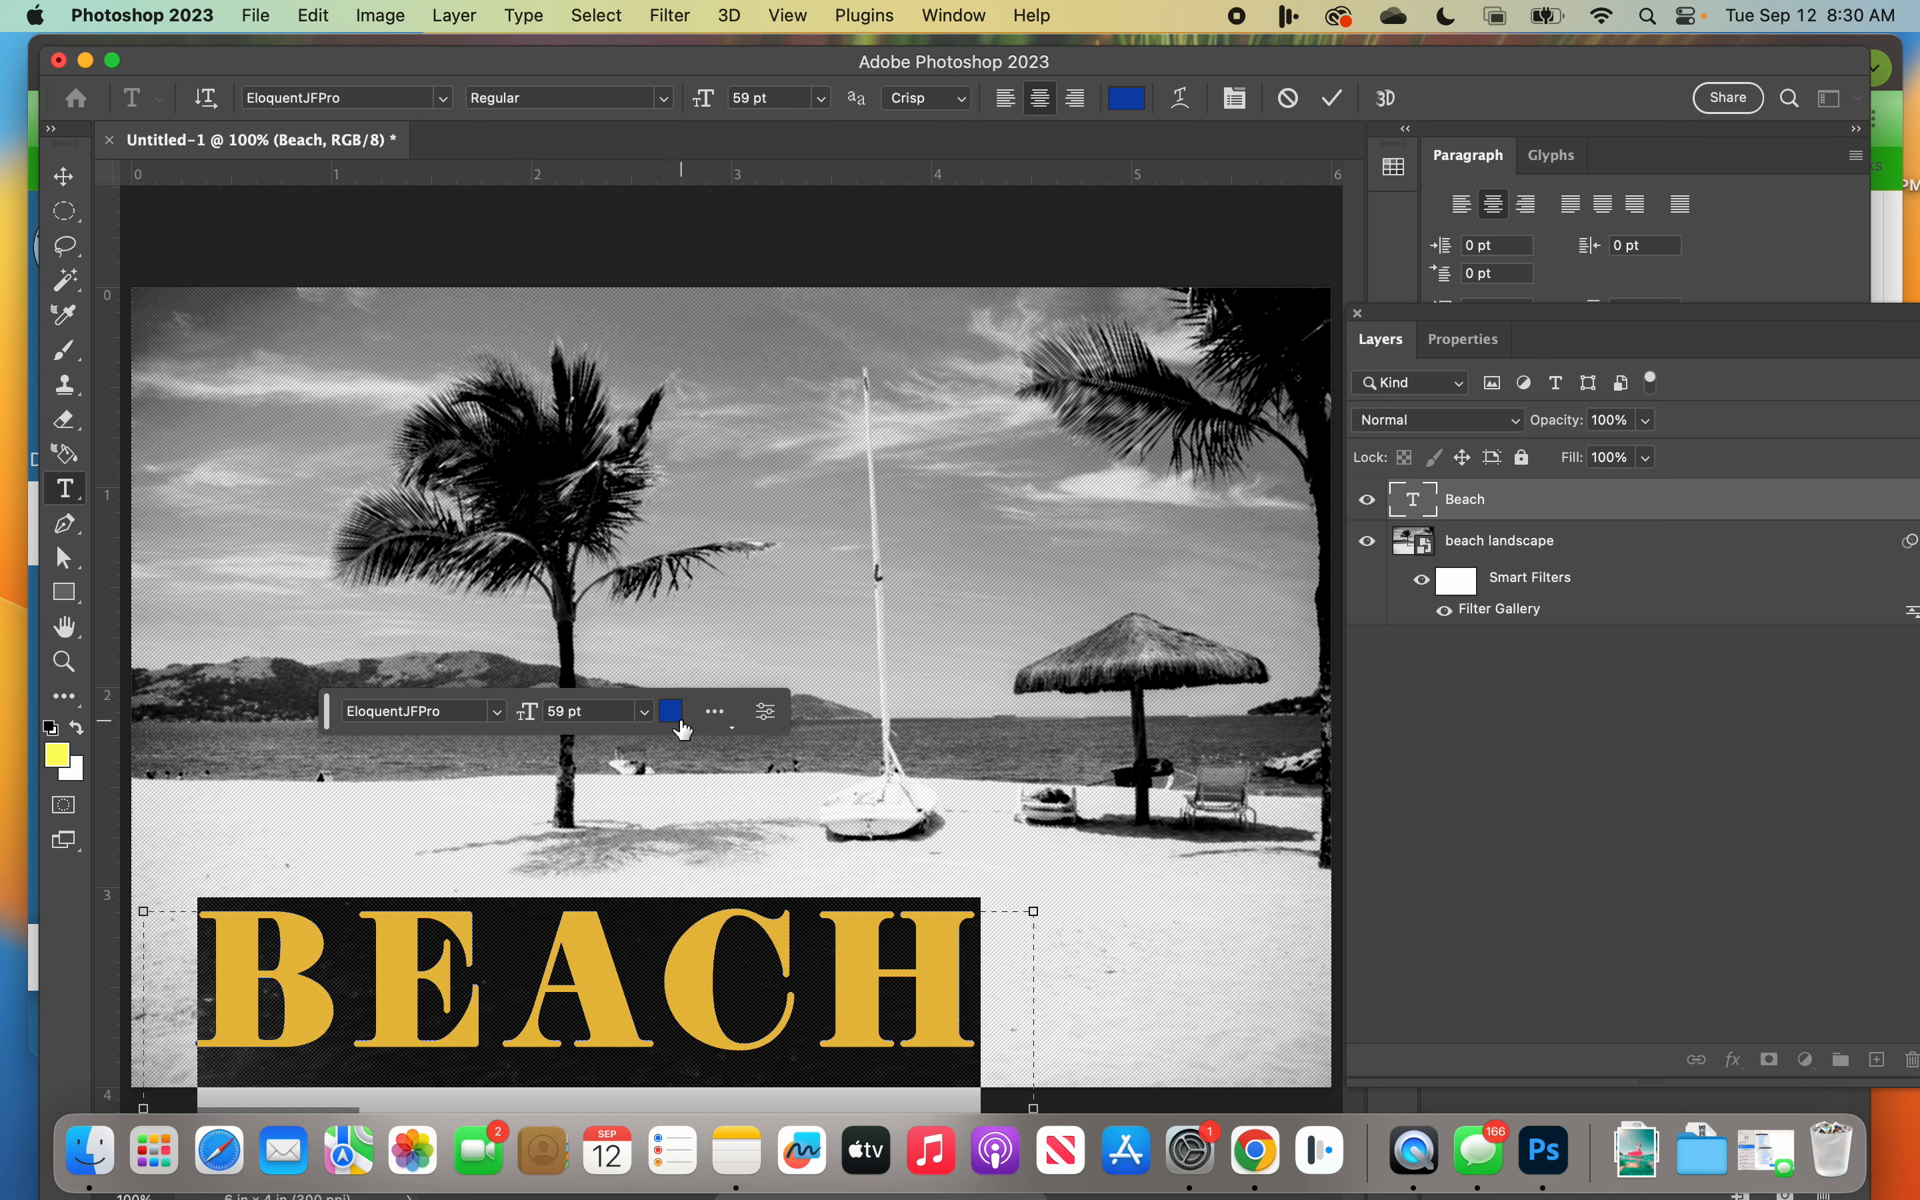
pyautogui.click(735, 730)
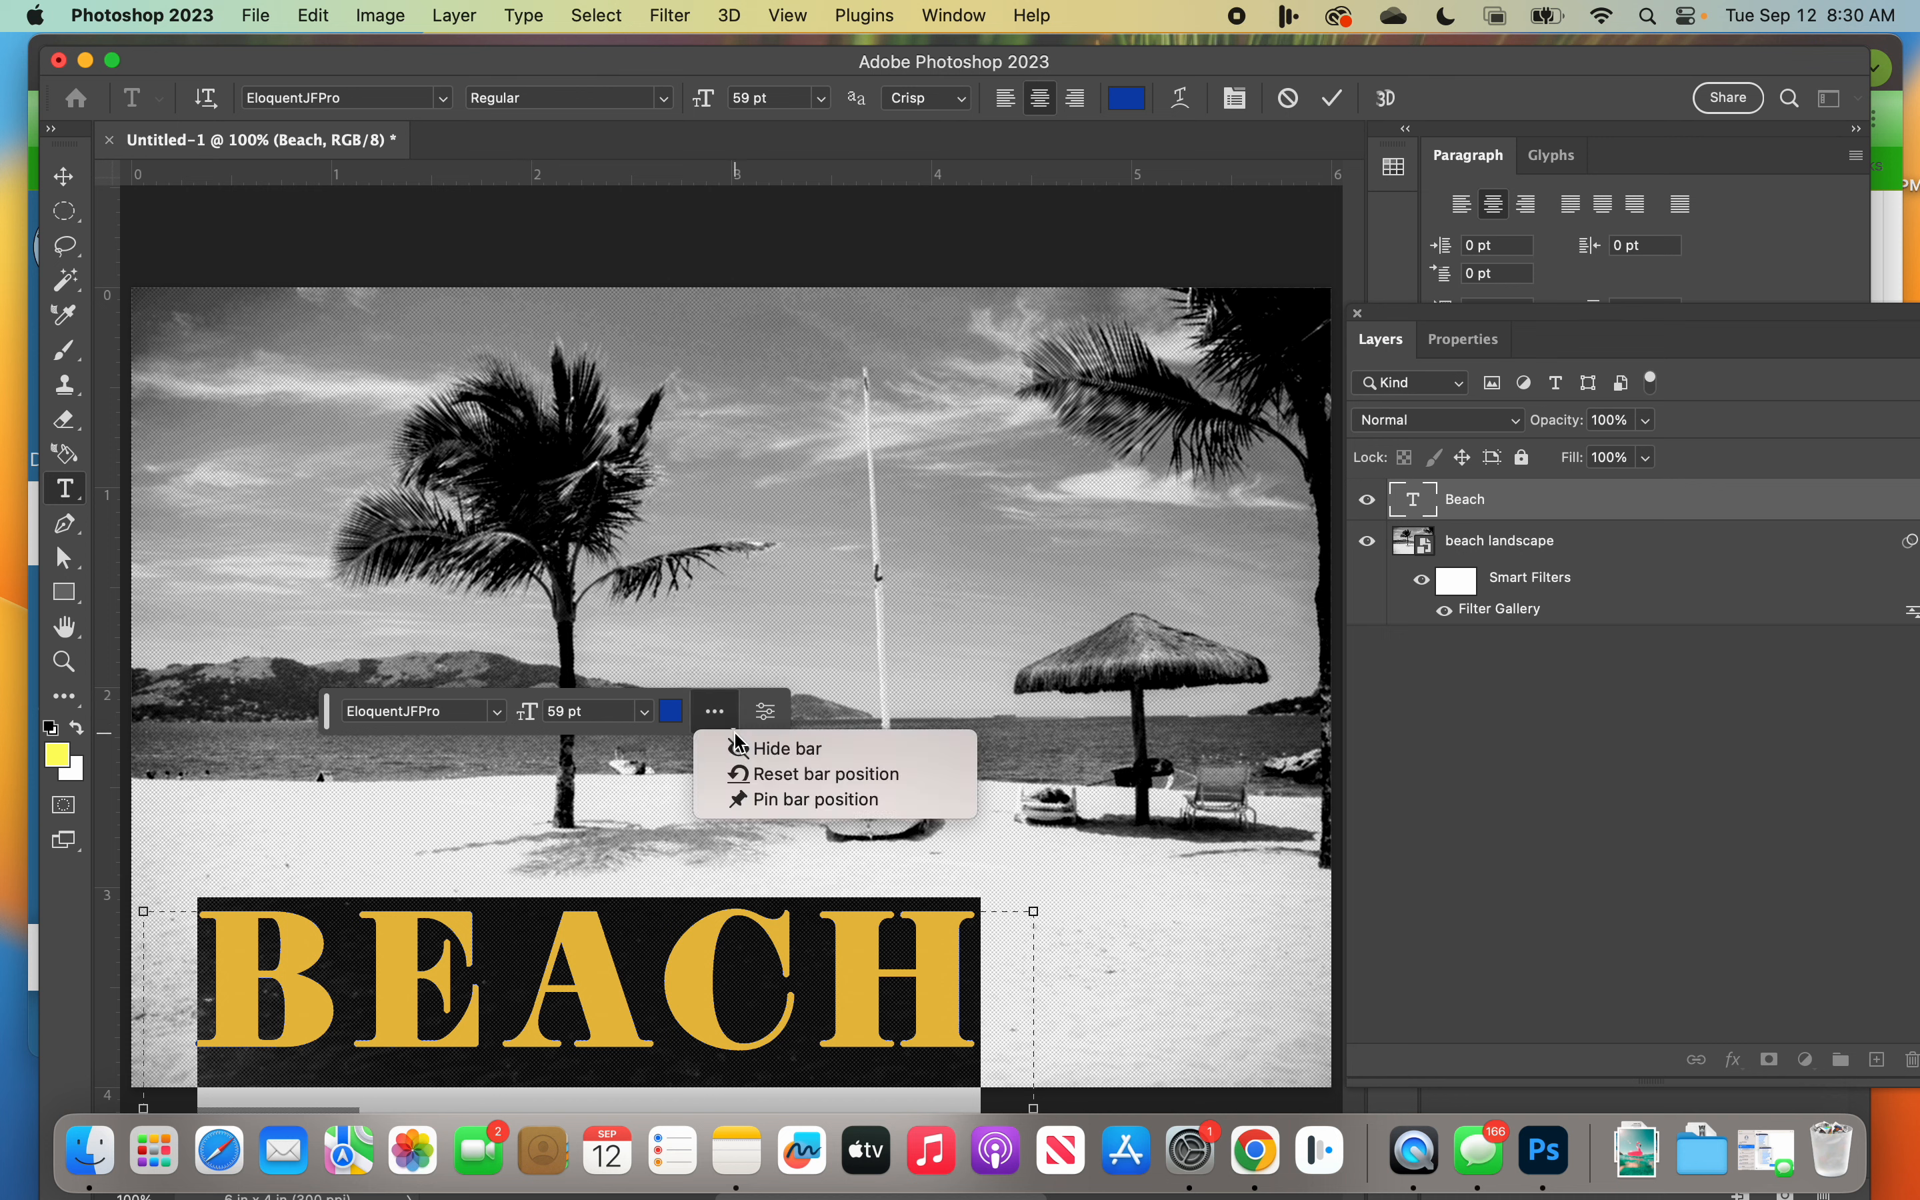
pyautogui.click(767, 718)
pyautogui.click(767, 714)
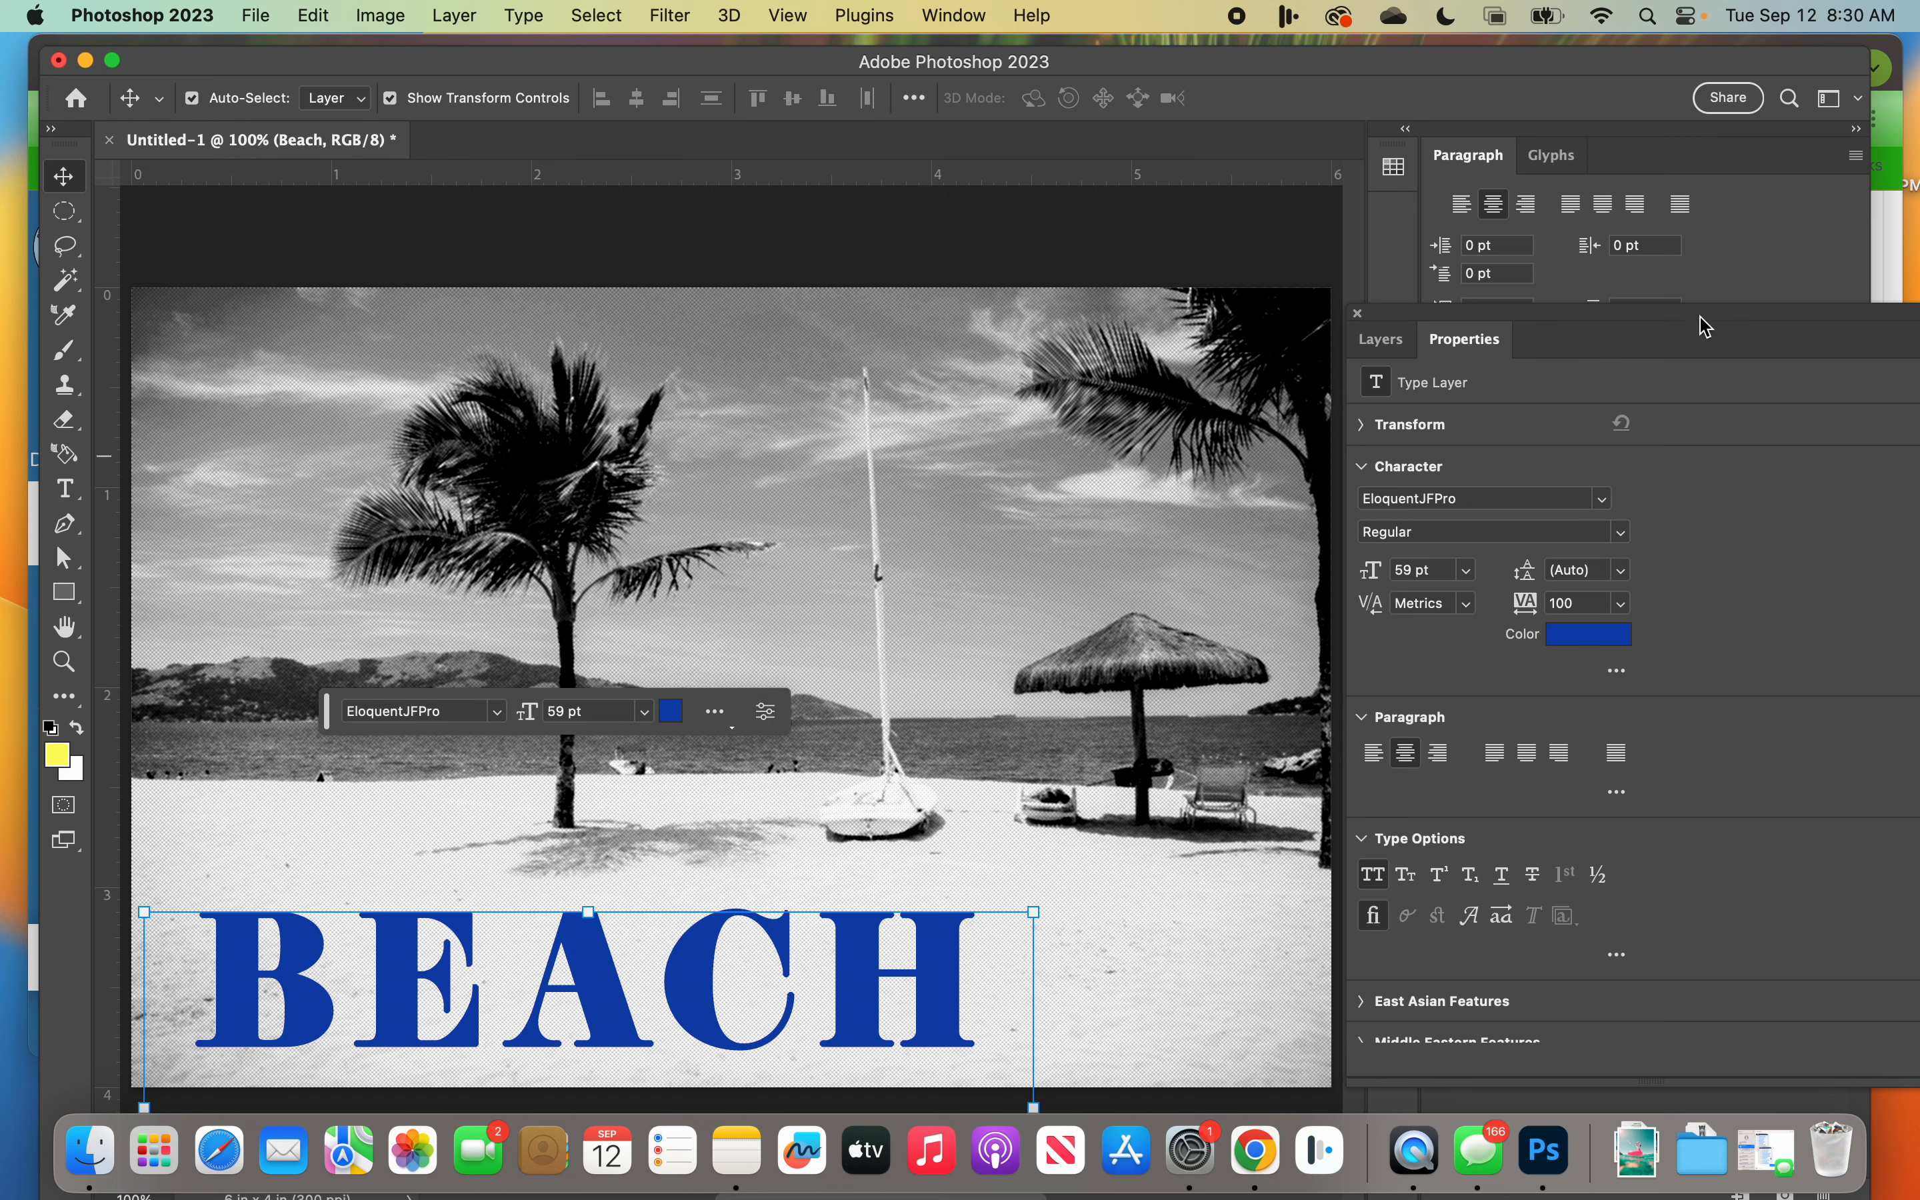
pyautogui.moveTo(1706, 325); pyautogui.dragTo(1521, 297)
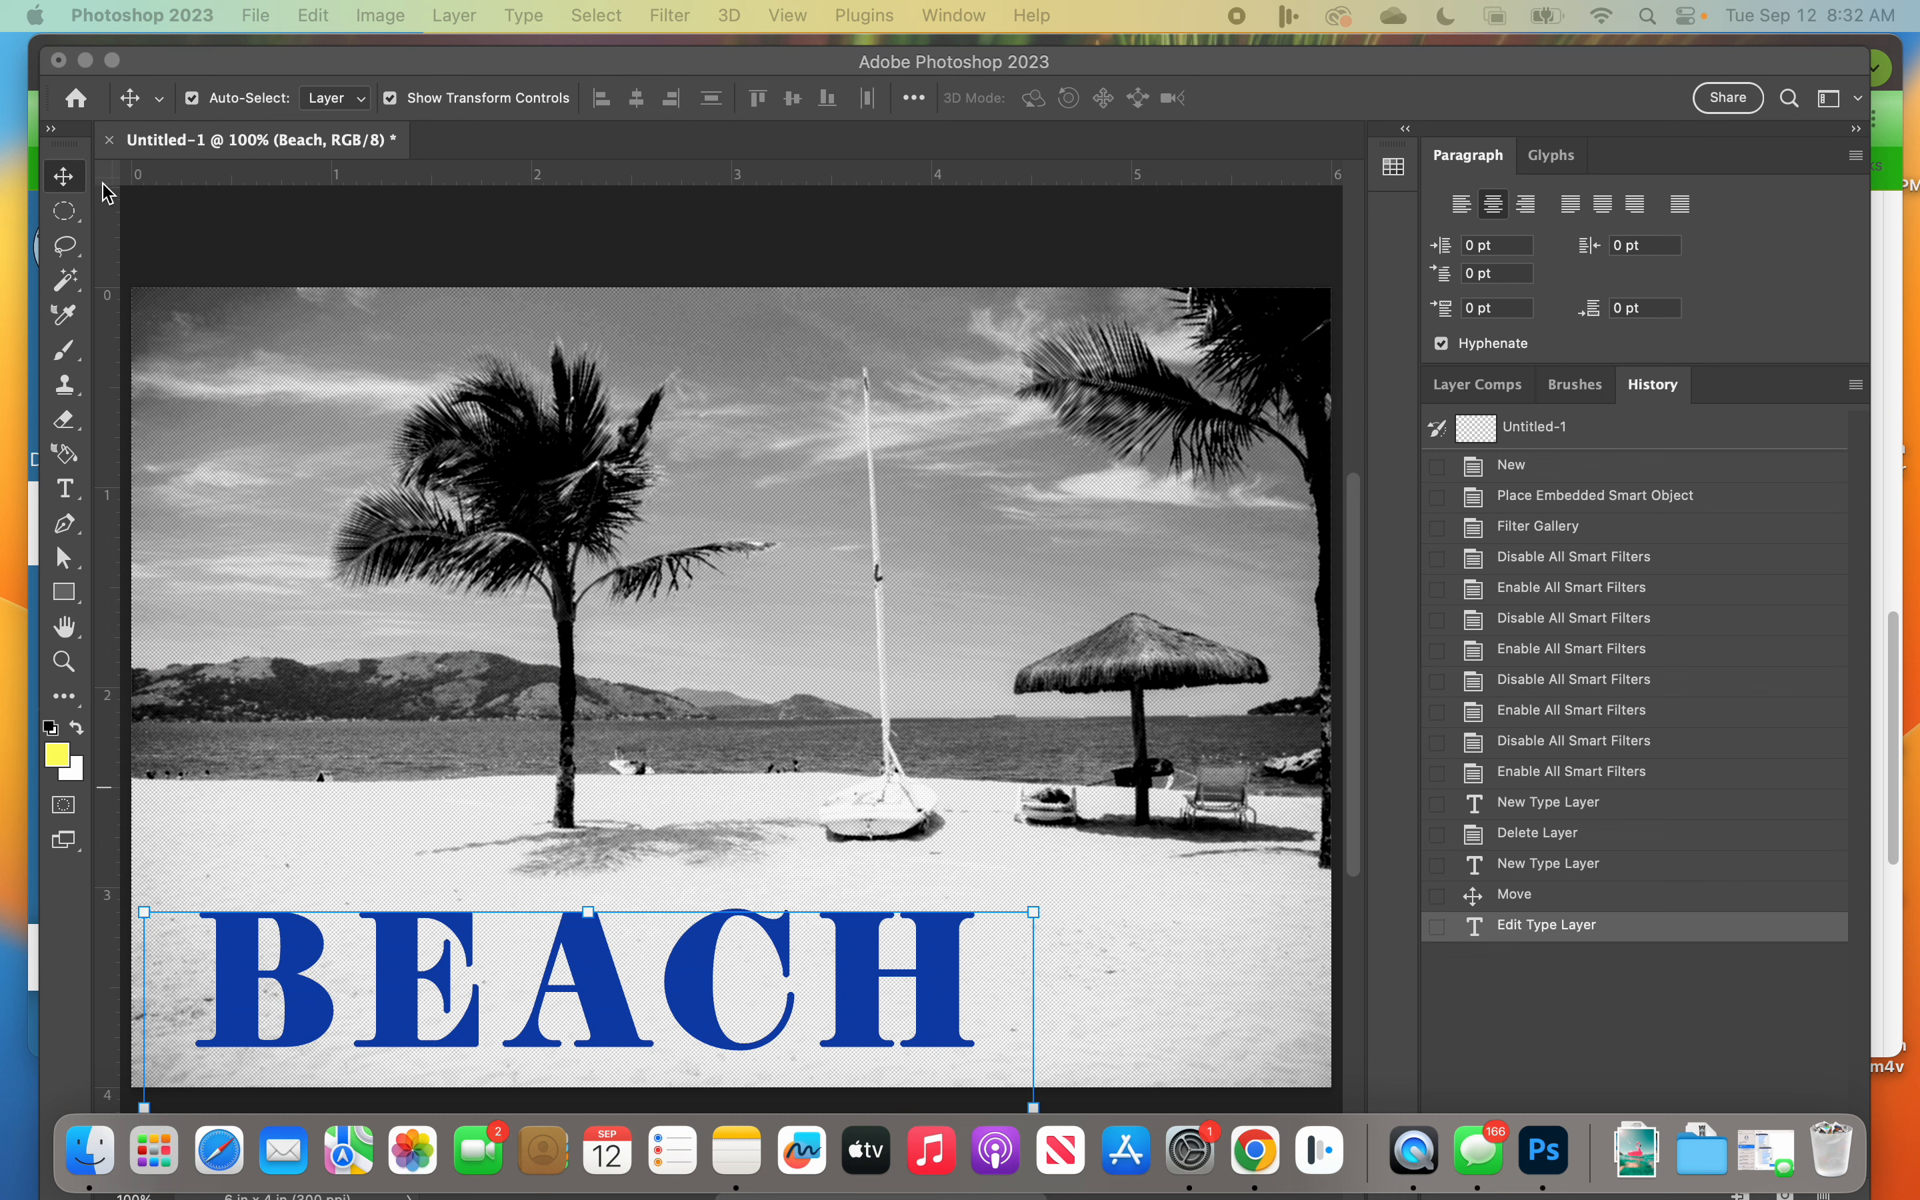
# Step: Expand the Transform, Character and Paragraph sections of the BEACH layer's properties and collapse Type Options
pyautogui.click(1200, 222)
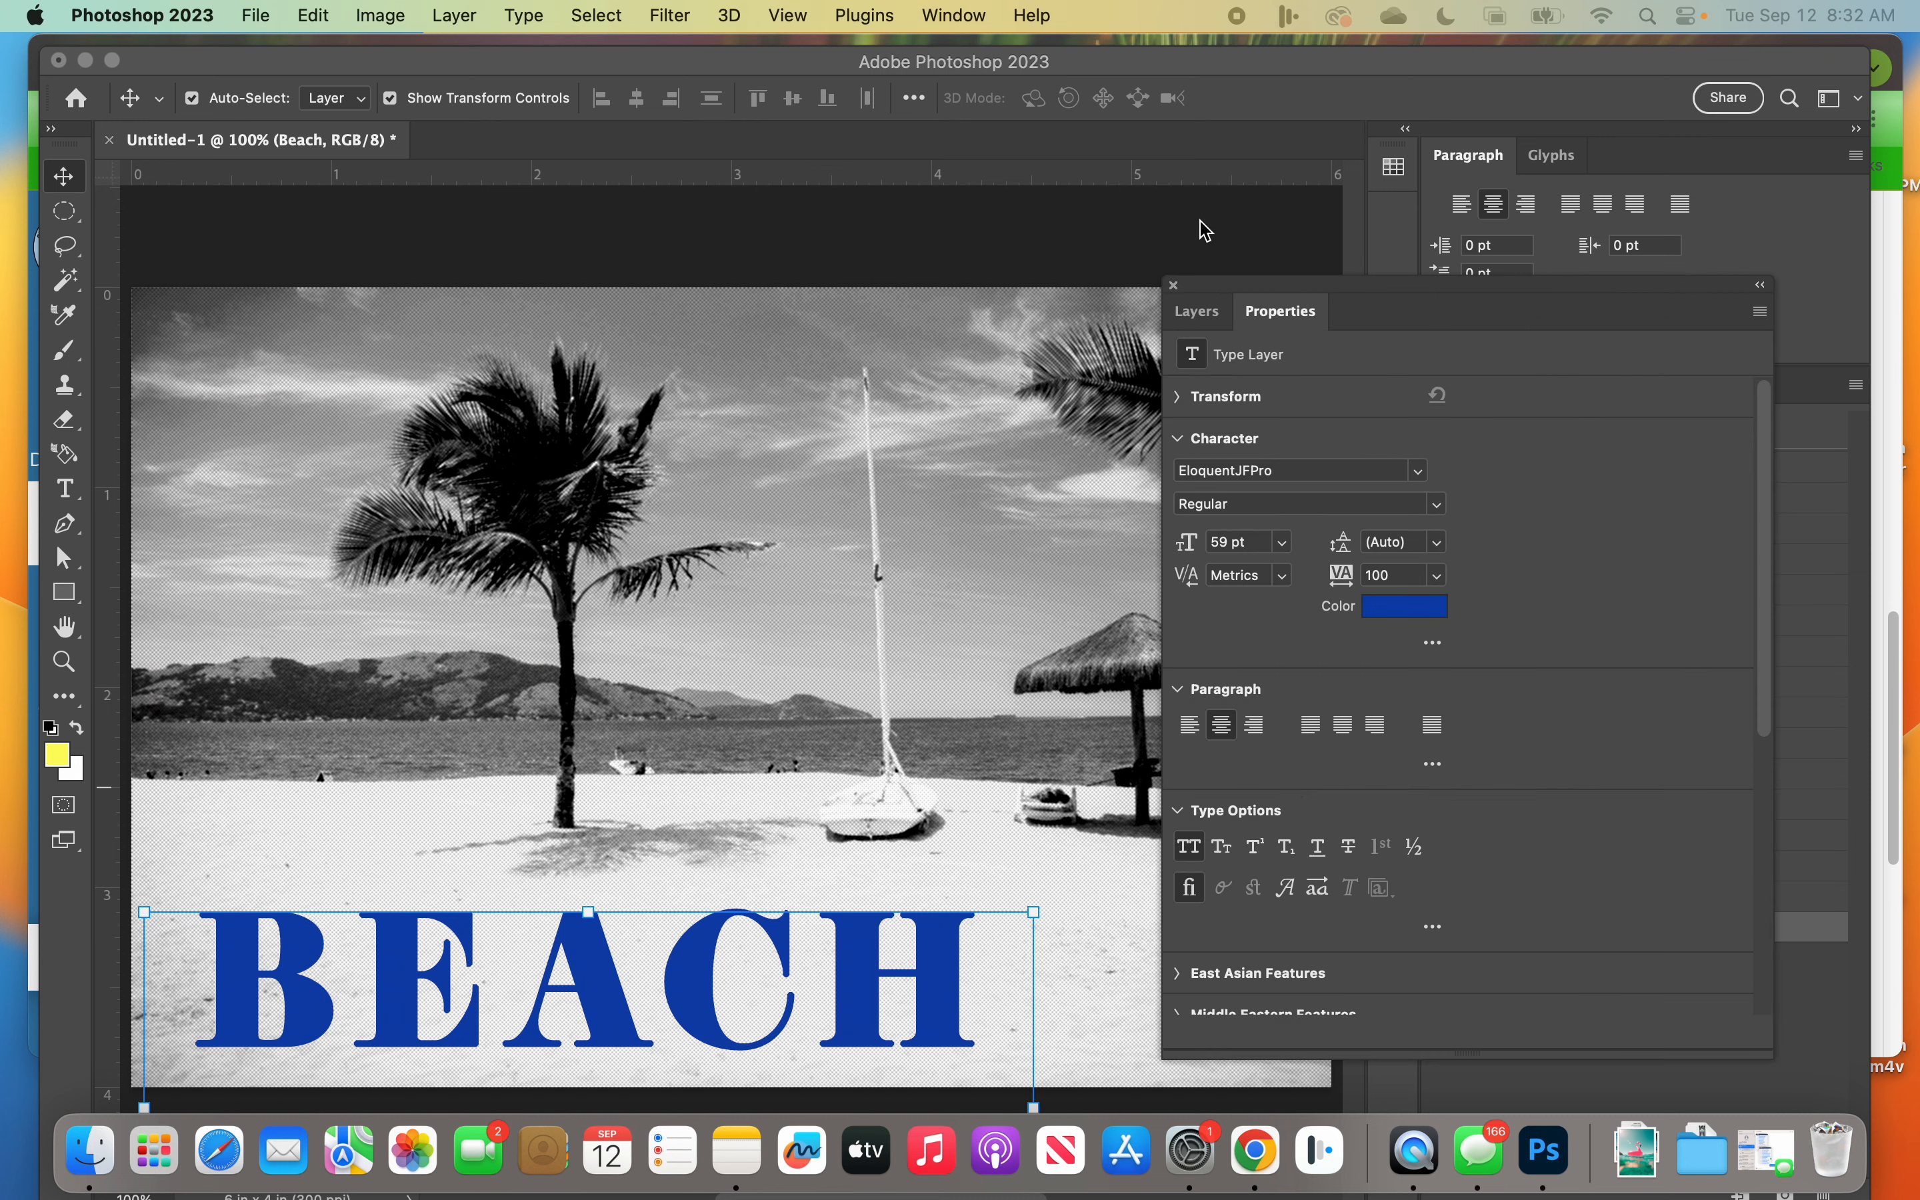
pyautogui.click(1195, 321)
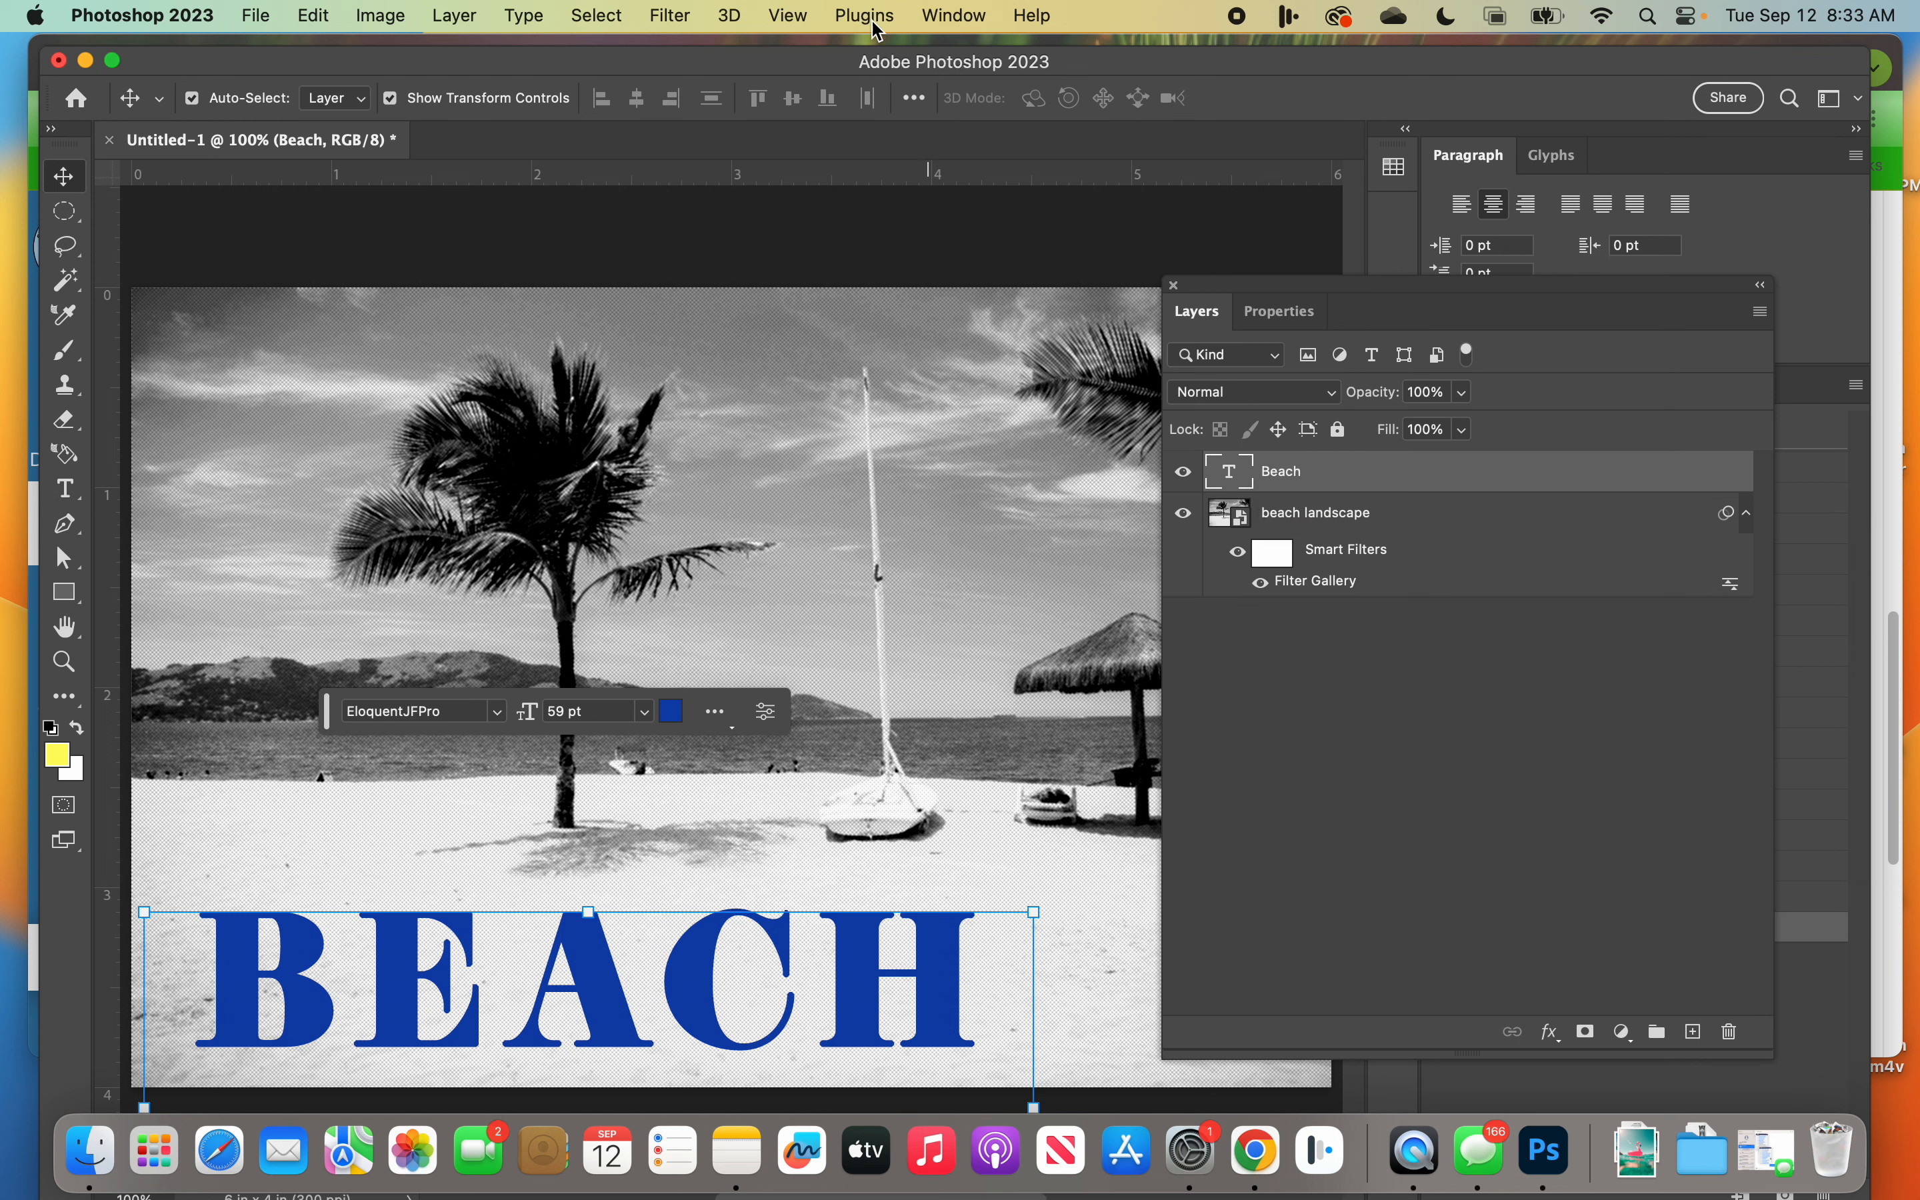
pyautogui.click(1277, 312)
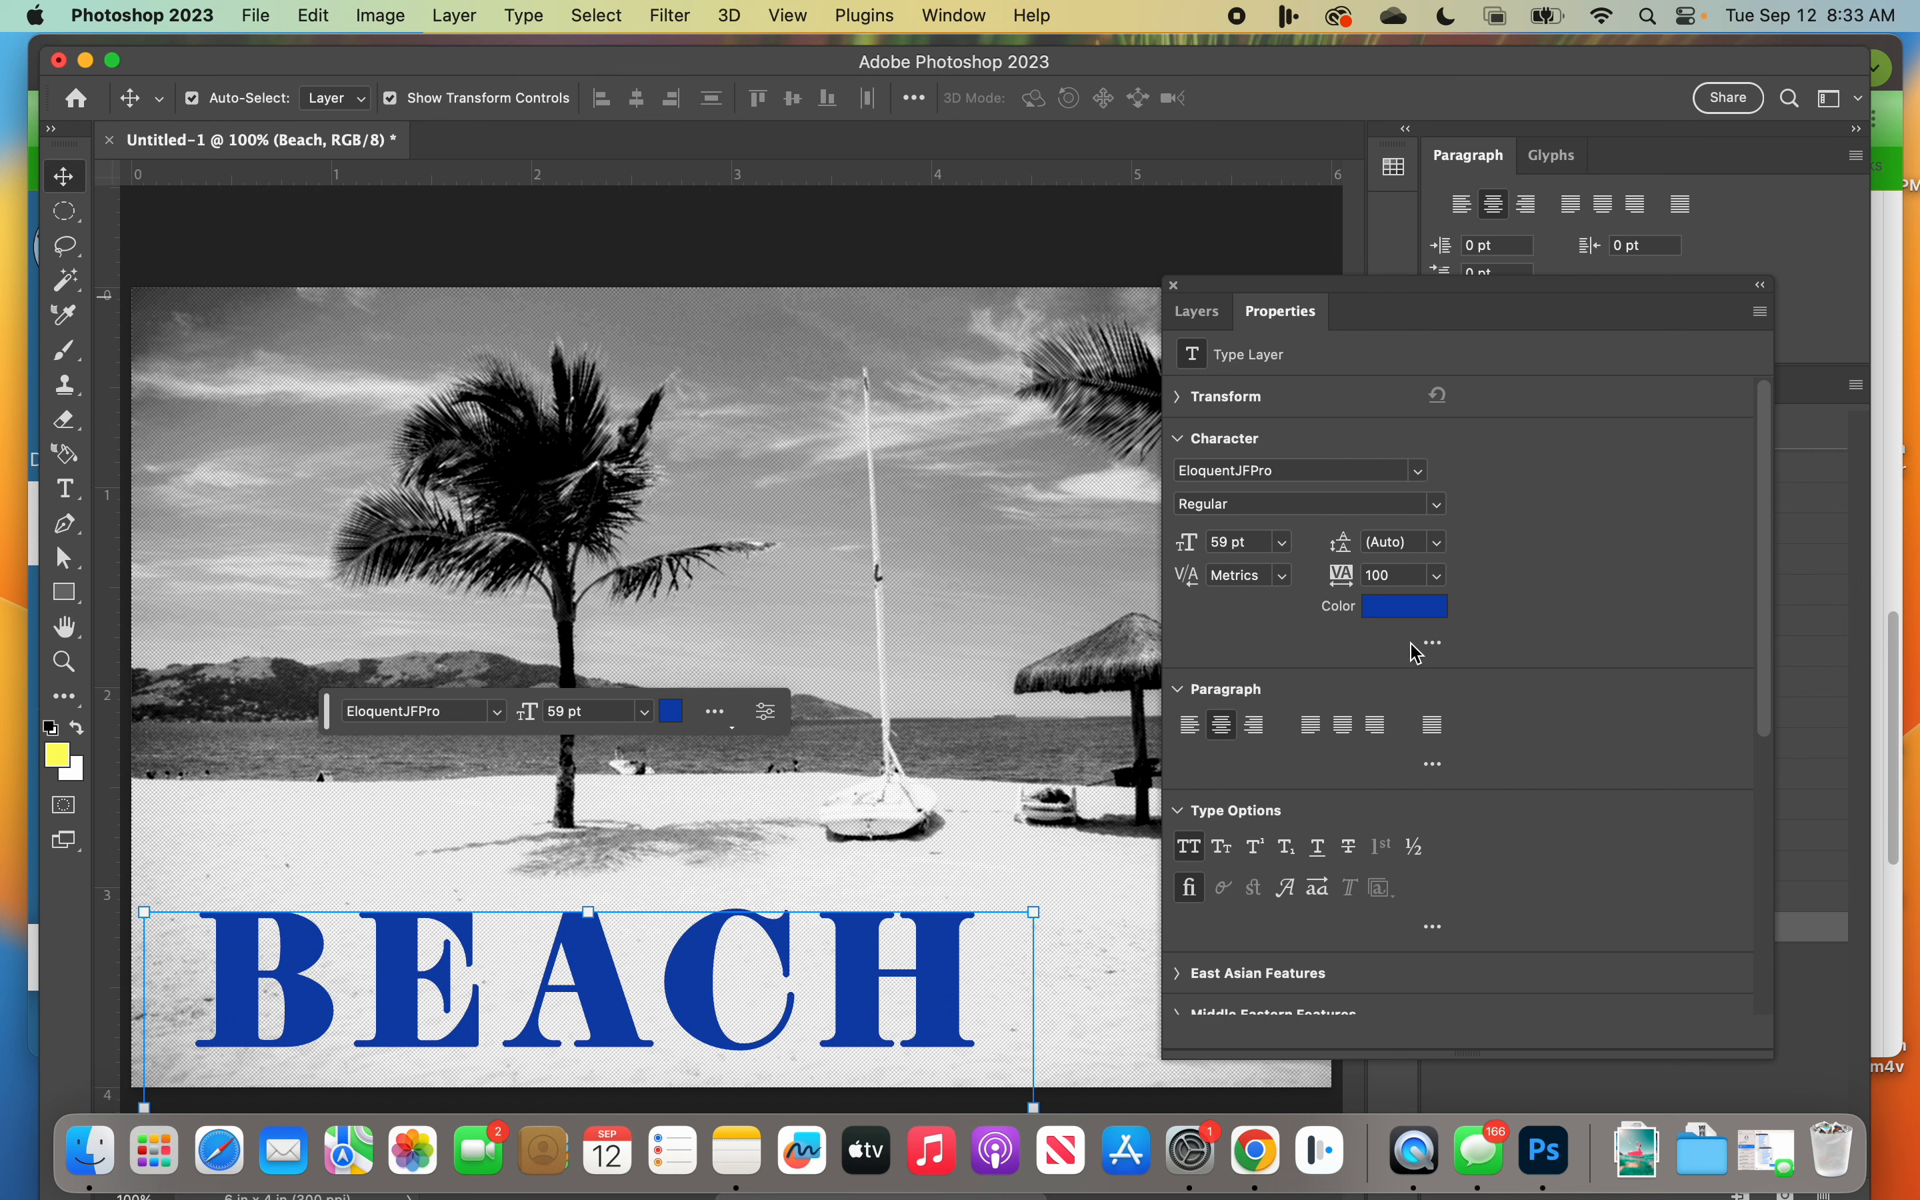
pyautogui.click(1184, 690)
pyautogui.click(1184, 731)
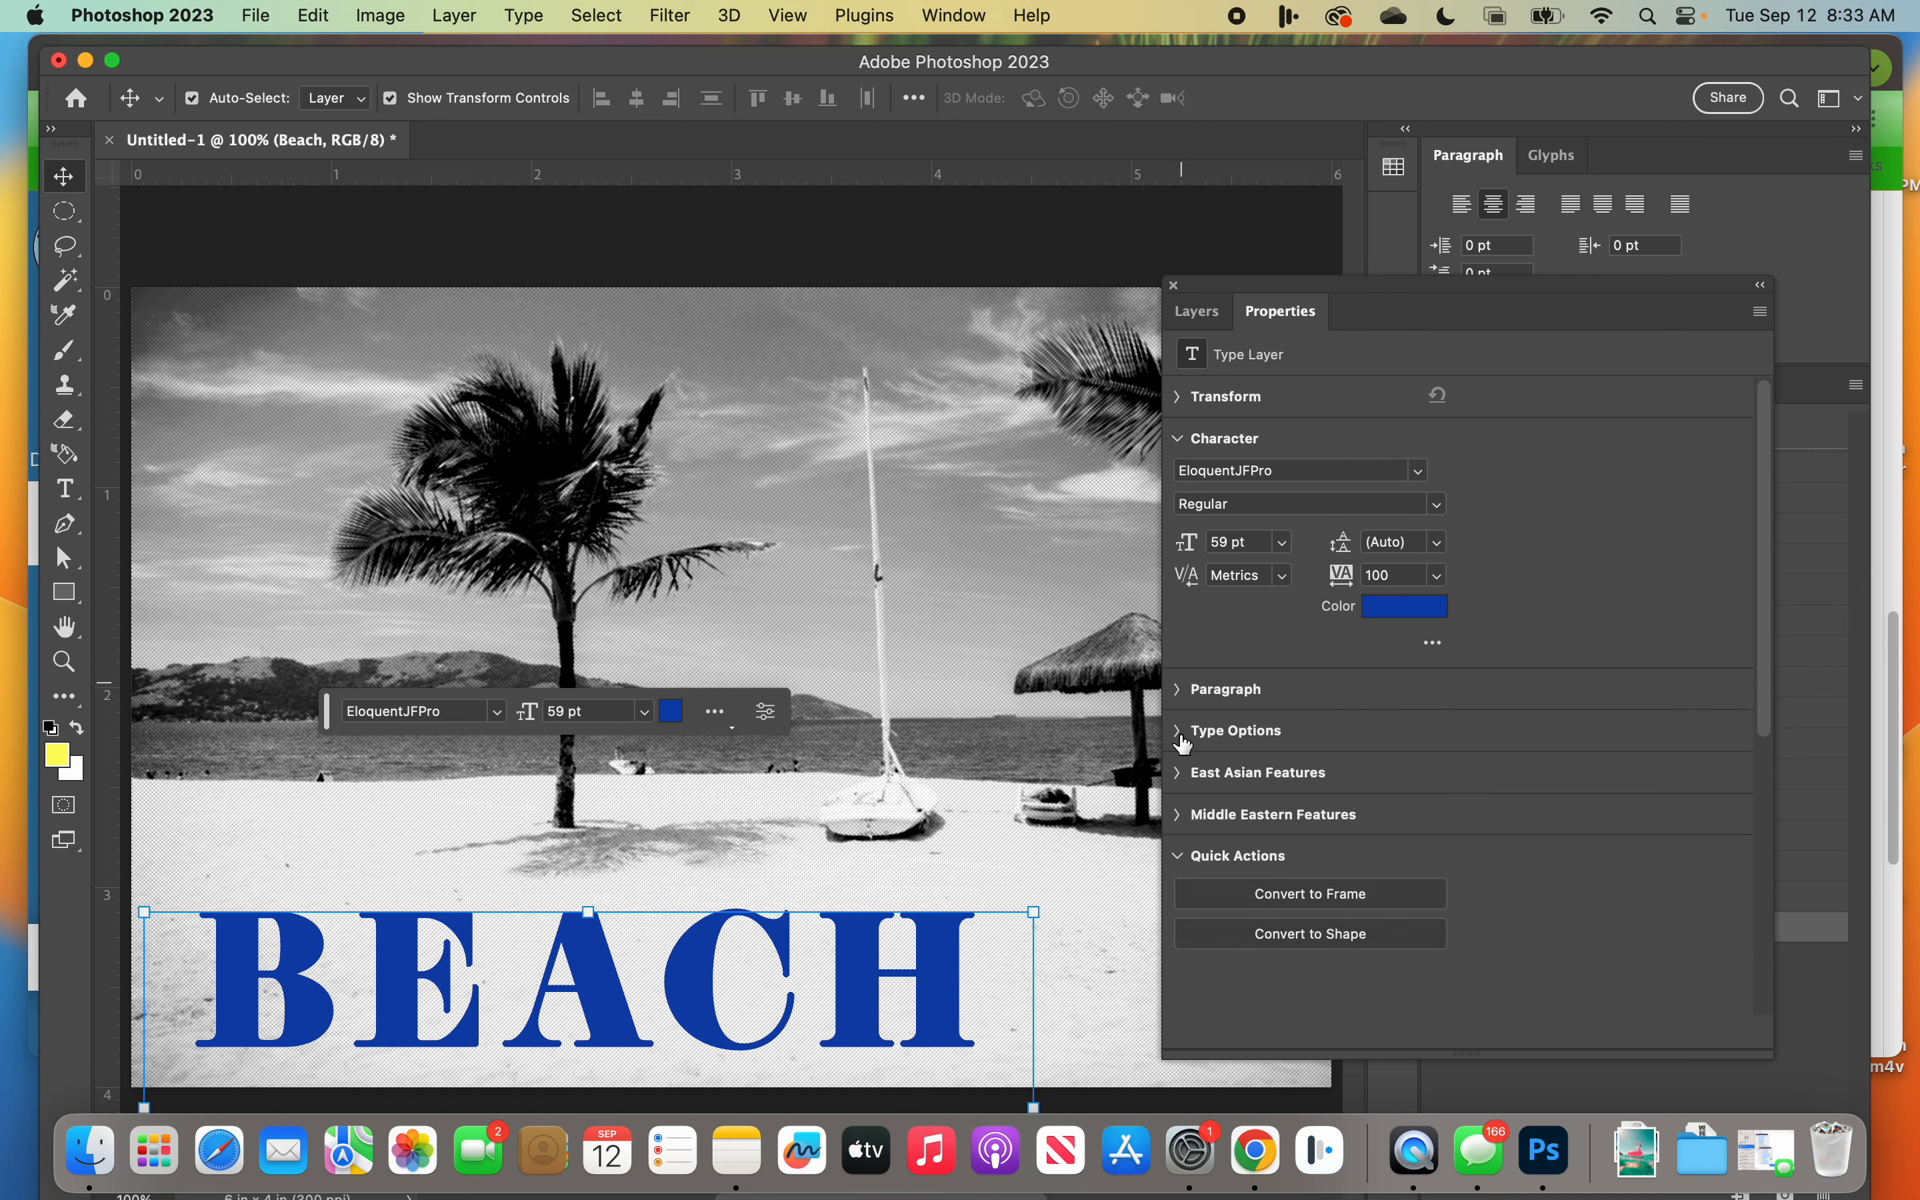
pyautogui.click(1186, 438)
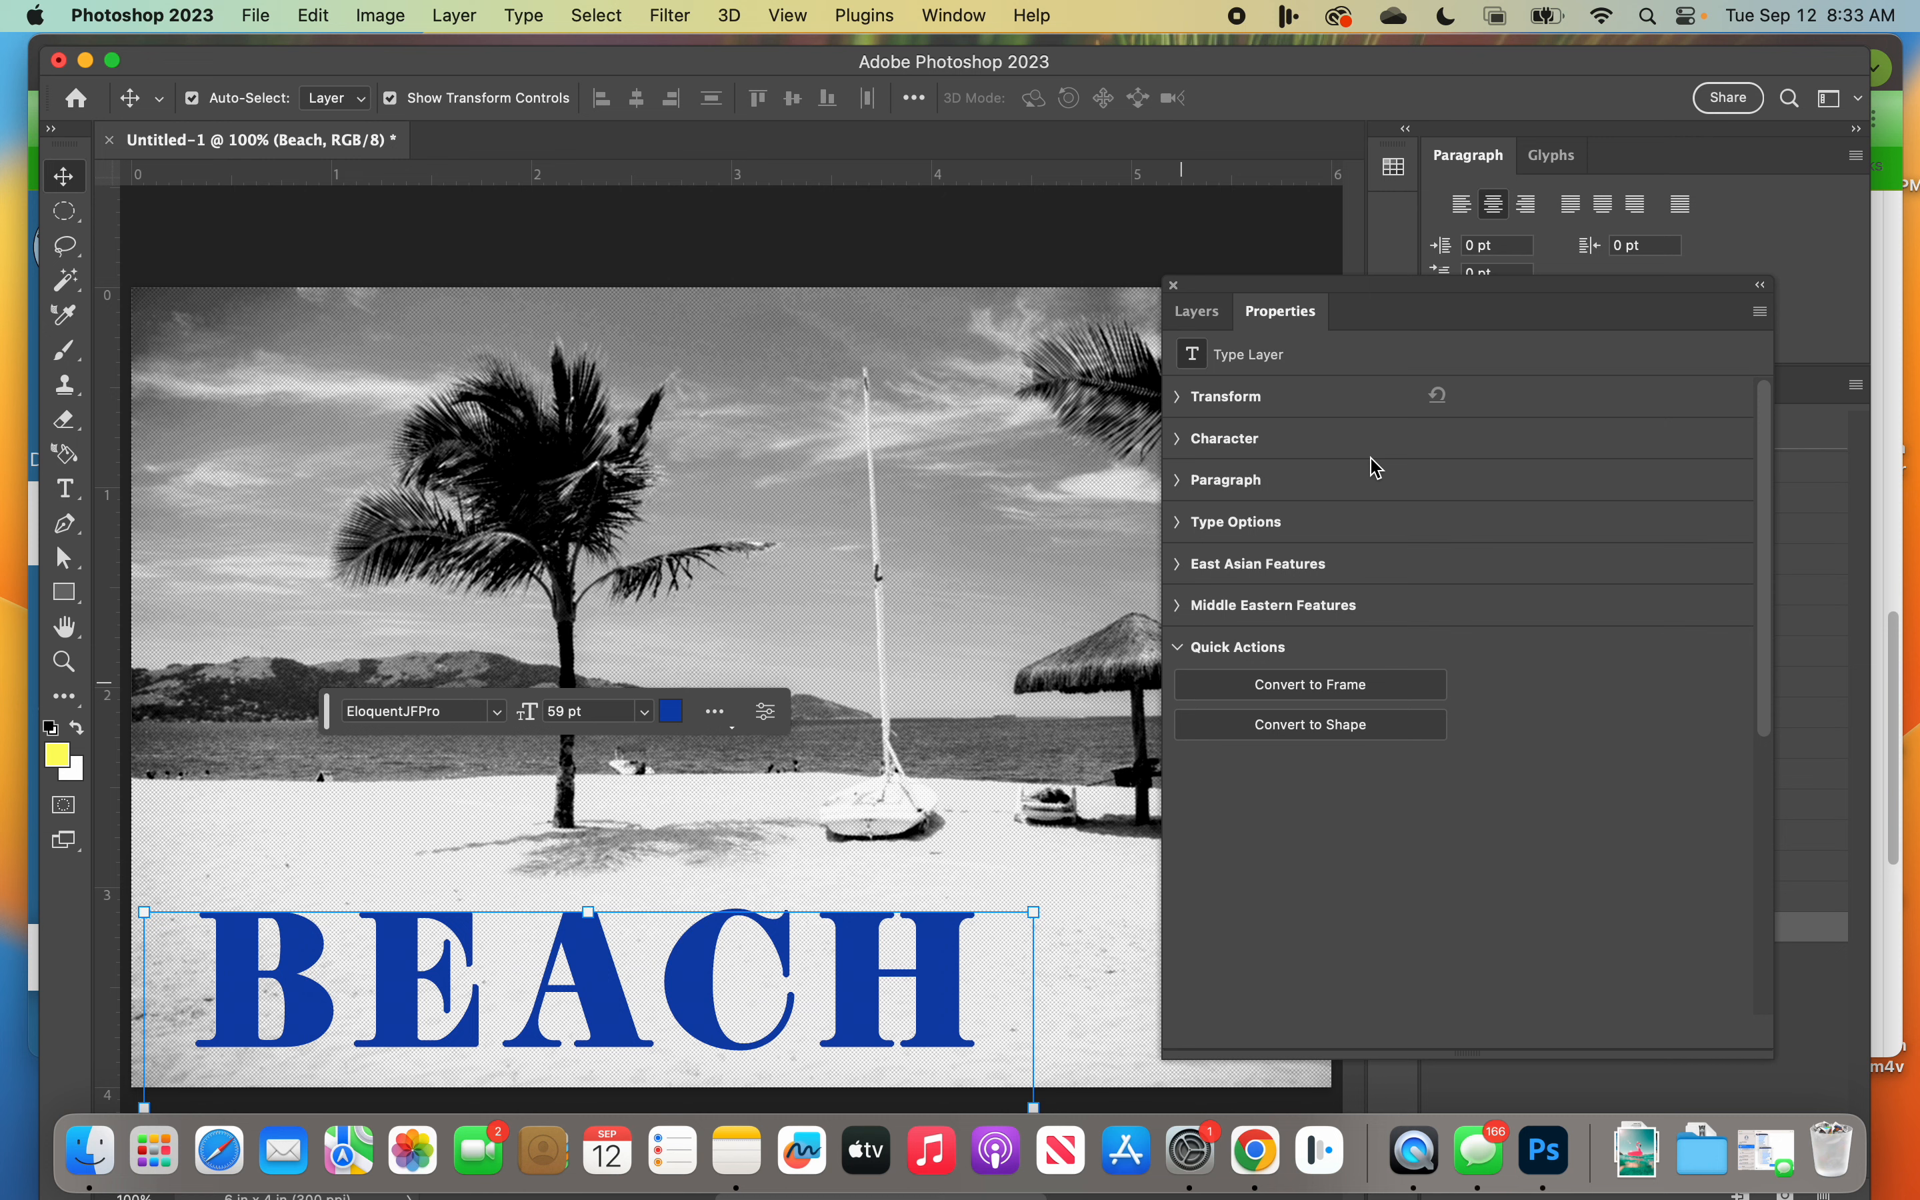
pyautogui.click(1180, 401)
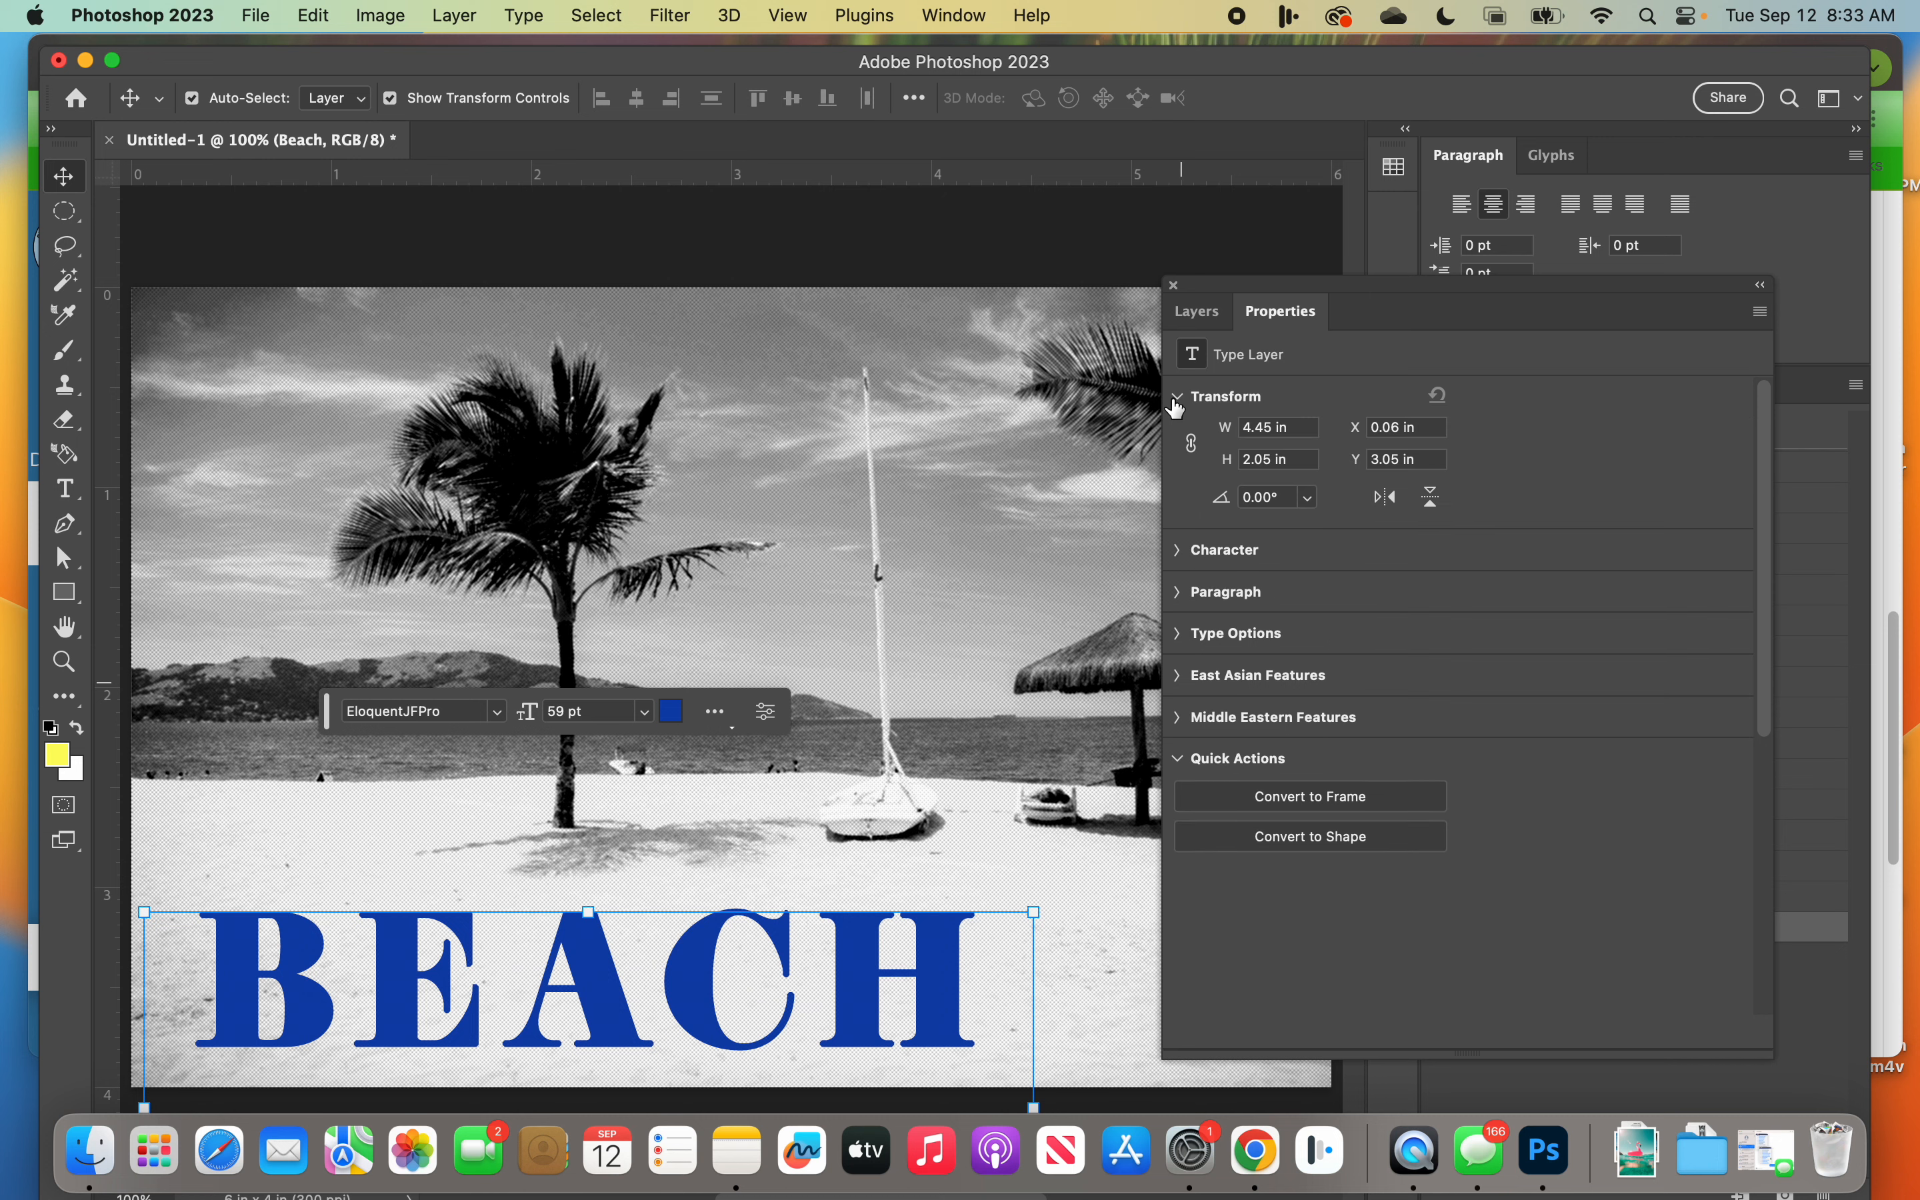
pyautogui.click(1180, 549)
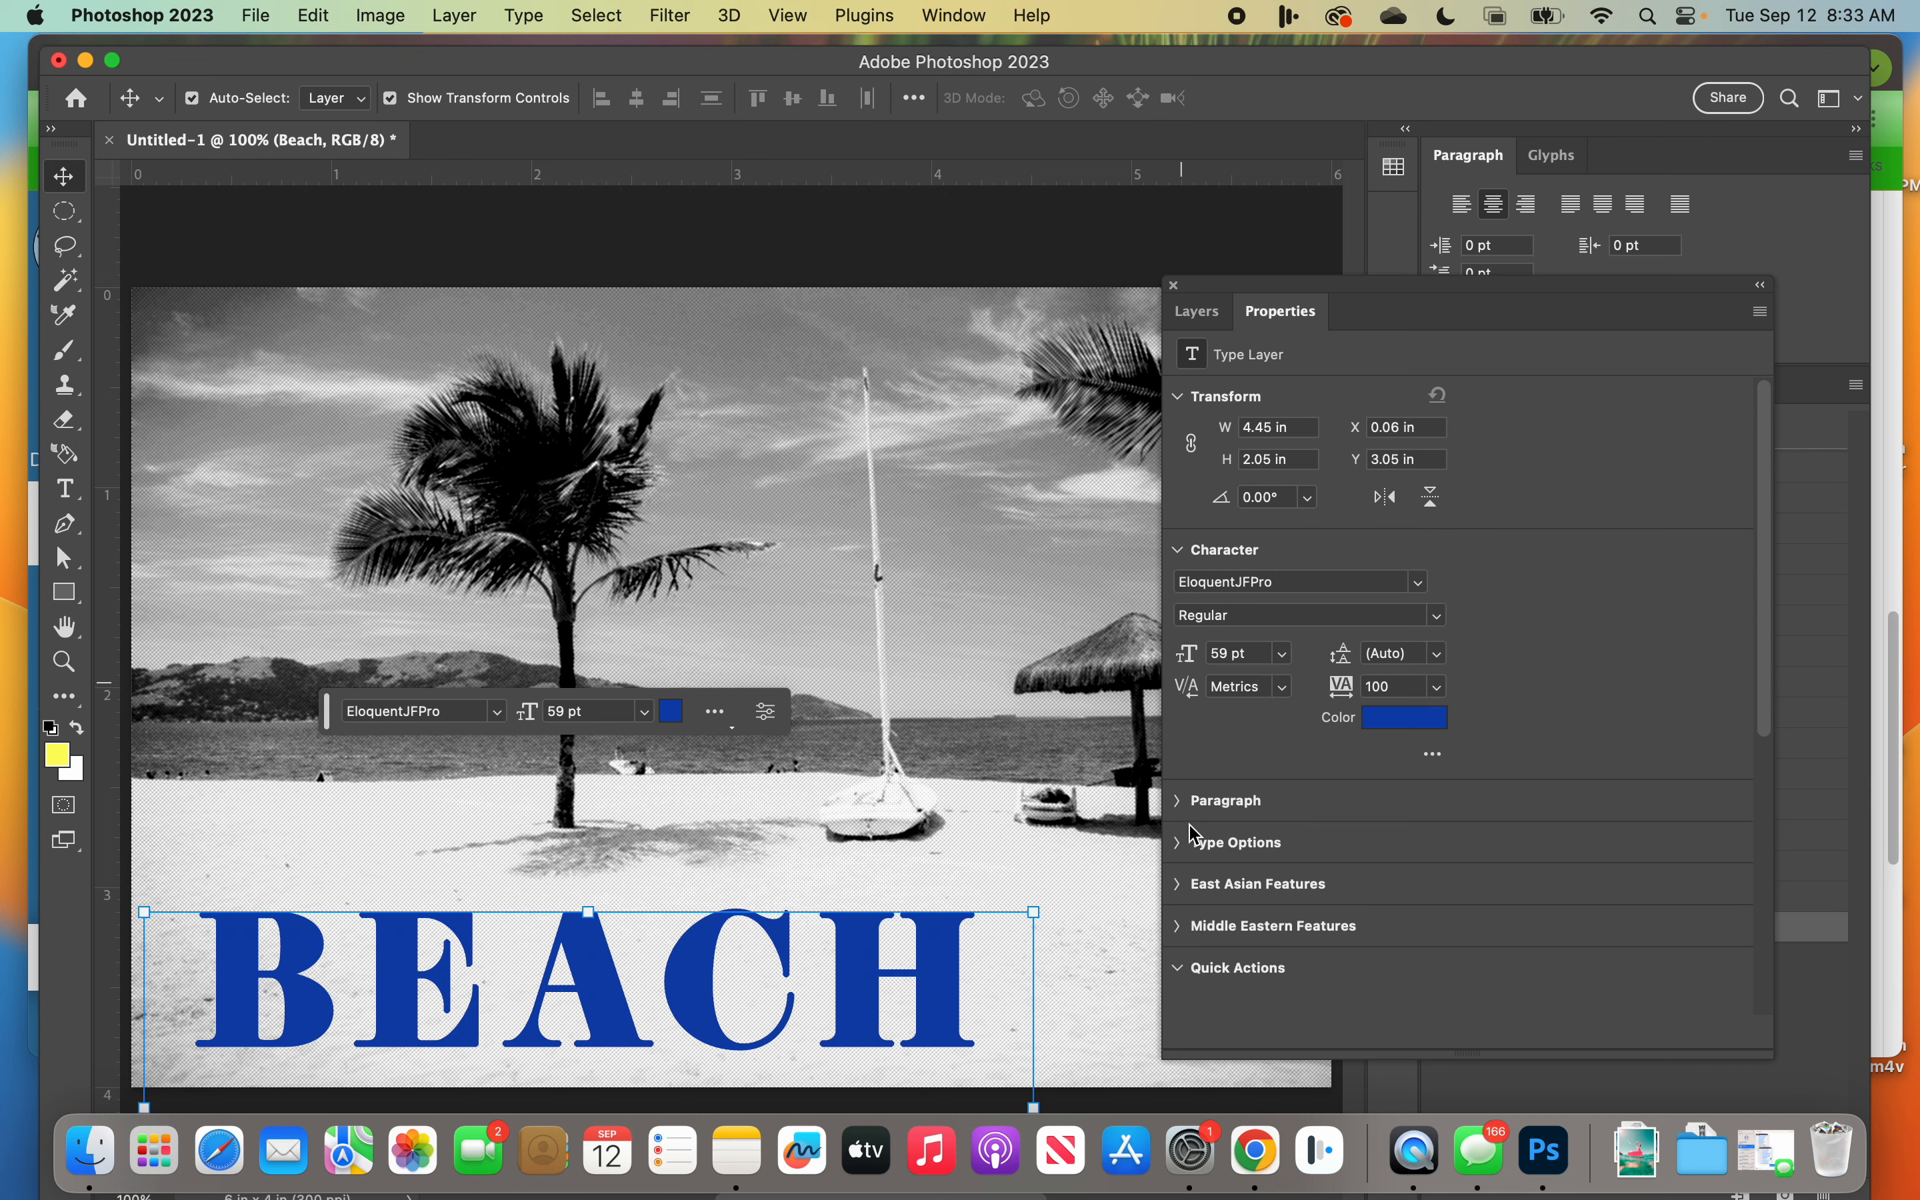
pyautogui.scroll(-1, 1198, 826)
pyautogui.click(1184, 787)
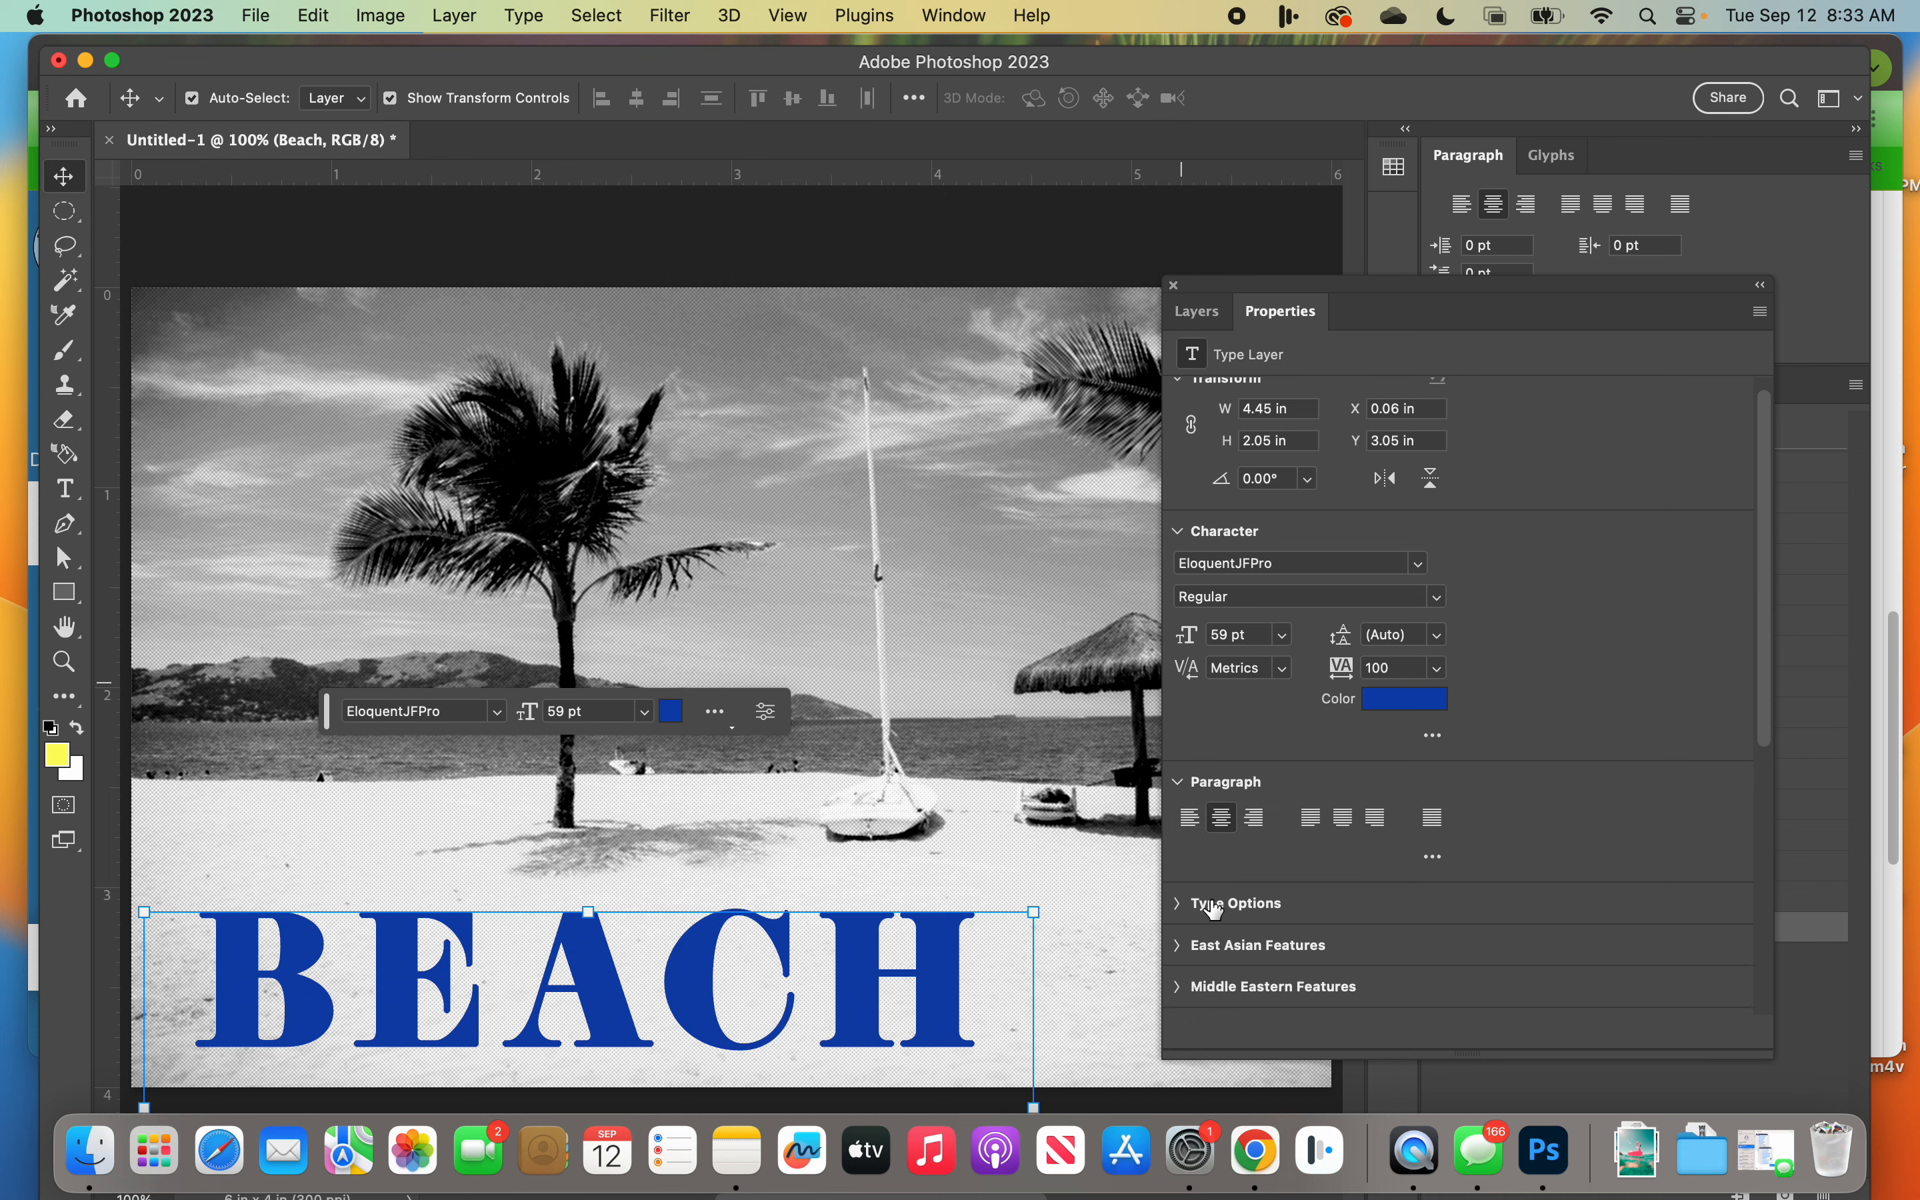
# Step: Set the tracking of the BEACH text to 260 and shift the word right to about X 0.38 in
pyautogui.scroll(-1, 1206, 904)
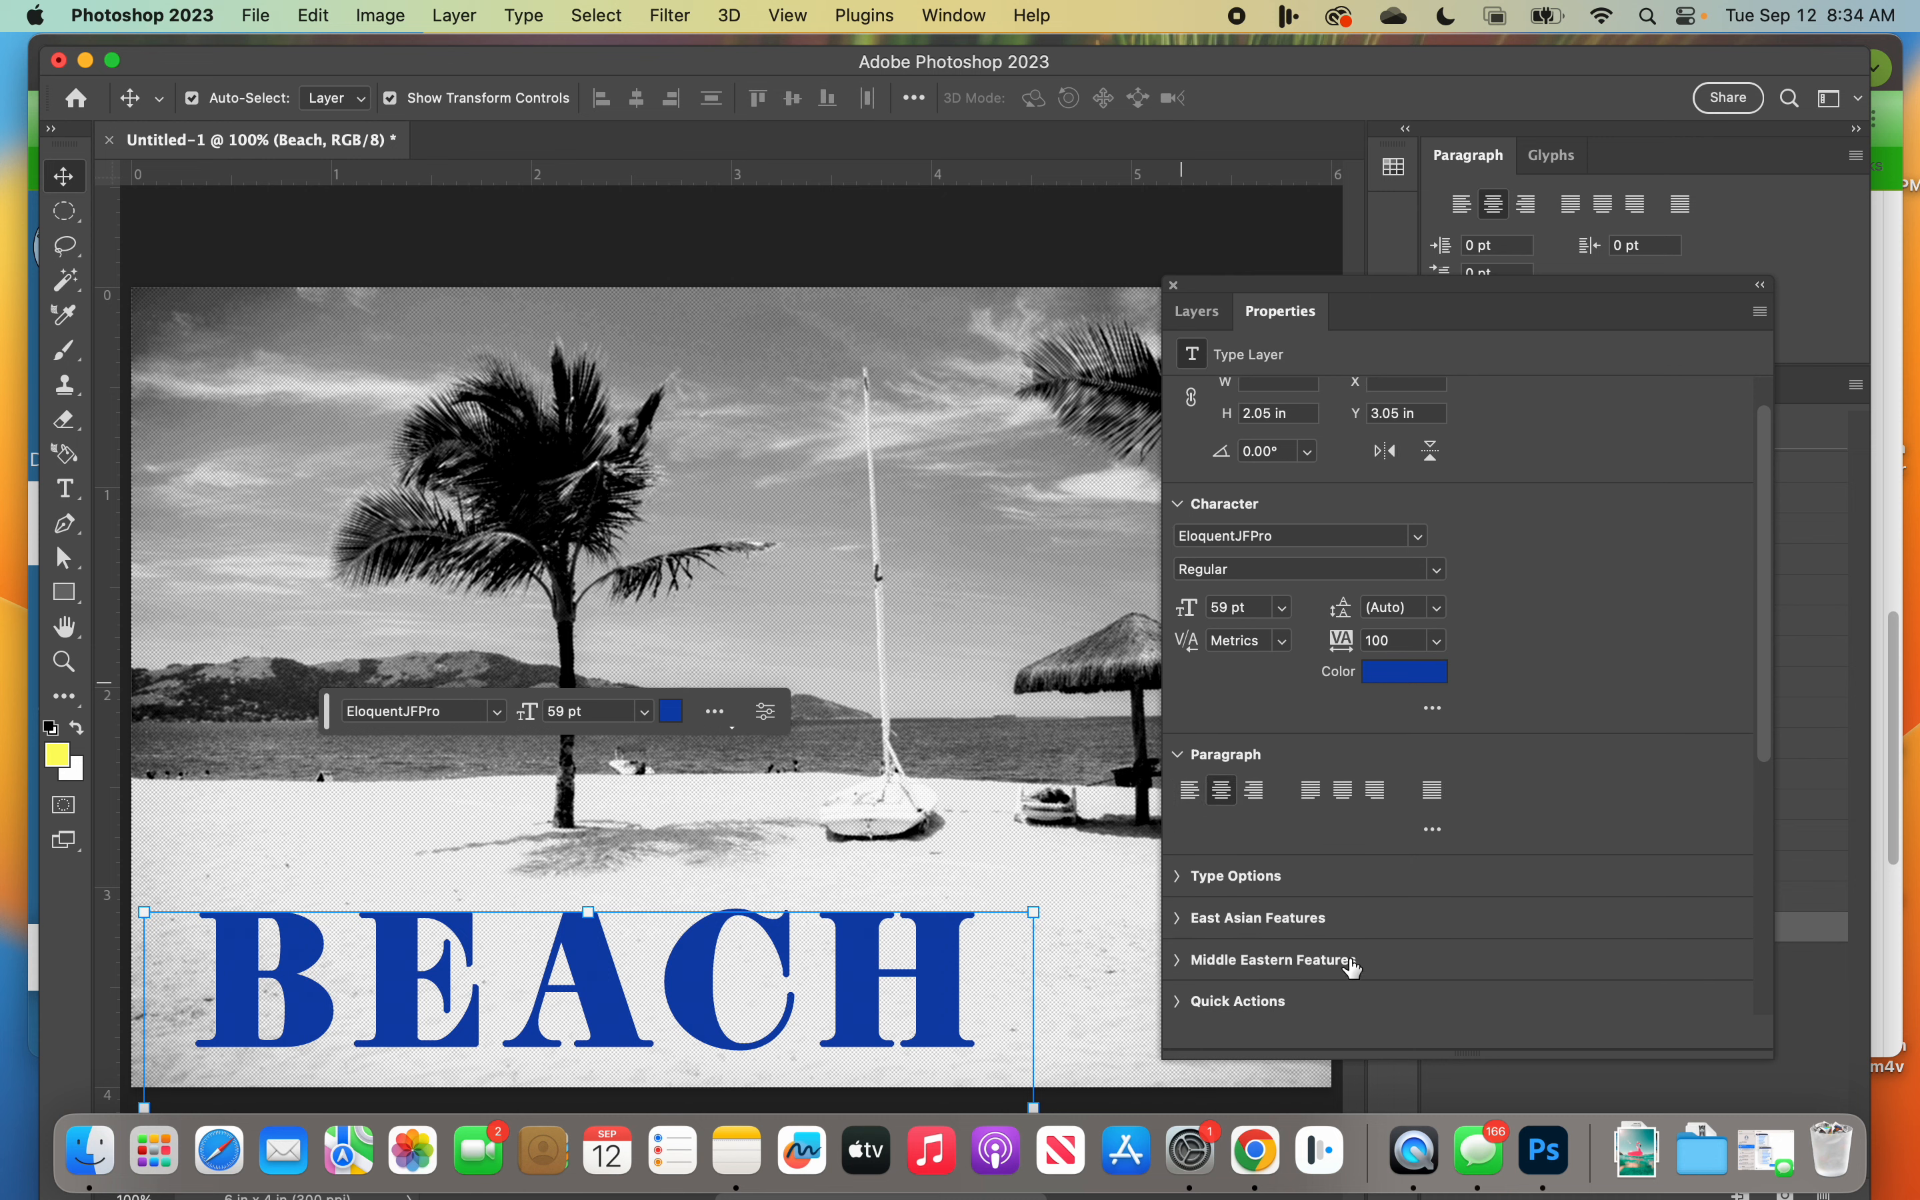
pyautogui.scroll(-1, 1364, 953)
pyautogui.scroll(-2, 1347, 867)
pyautogui.scroll(4, 1459, 524)
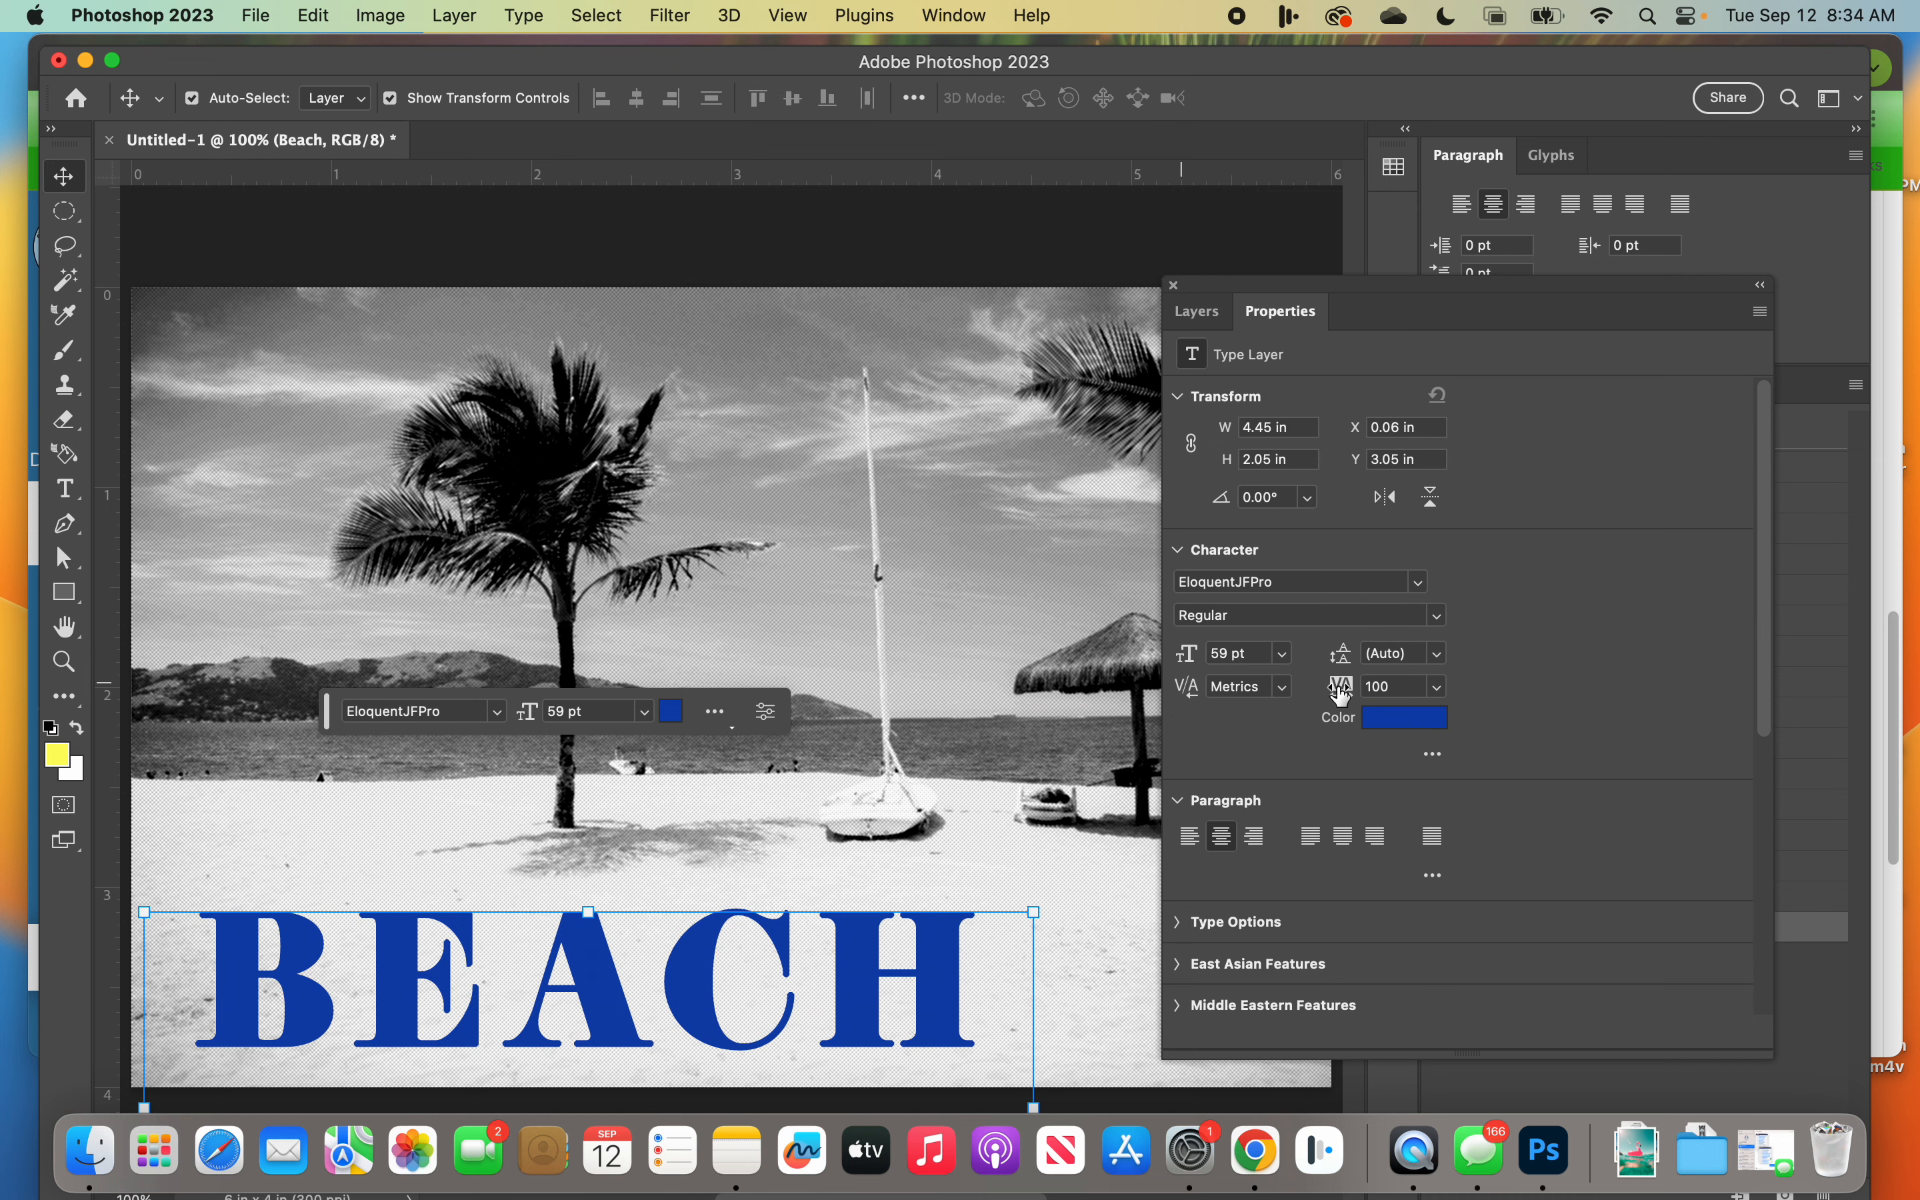
pyautogui.moveTo(1341, 694); pyautogui.dragTo(1355, 694)
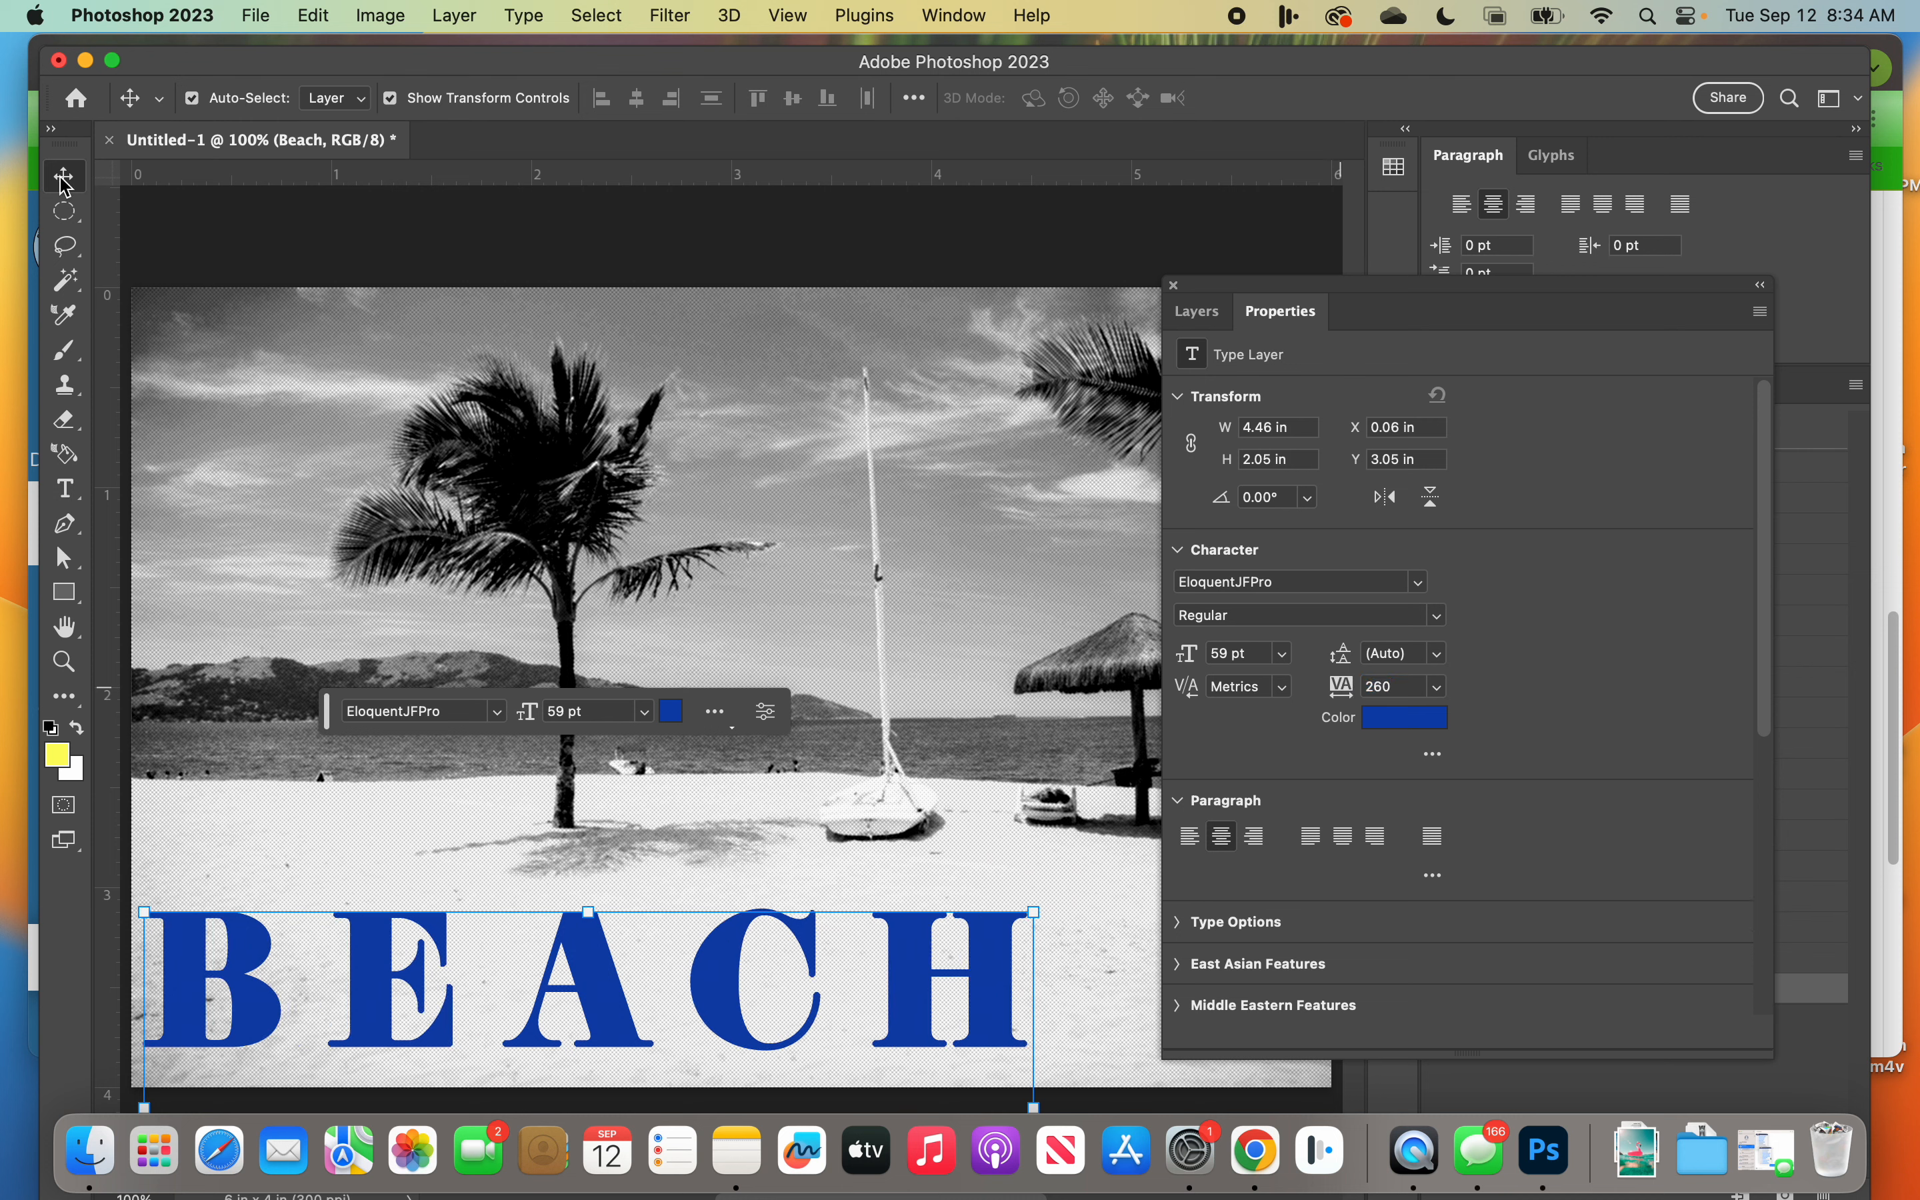
pyautogui.moveTo(750, 986); pyautogui.dragTo(819, 983)
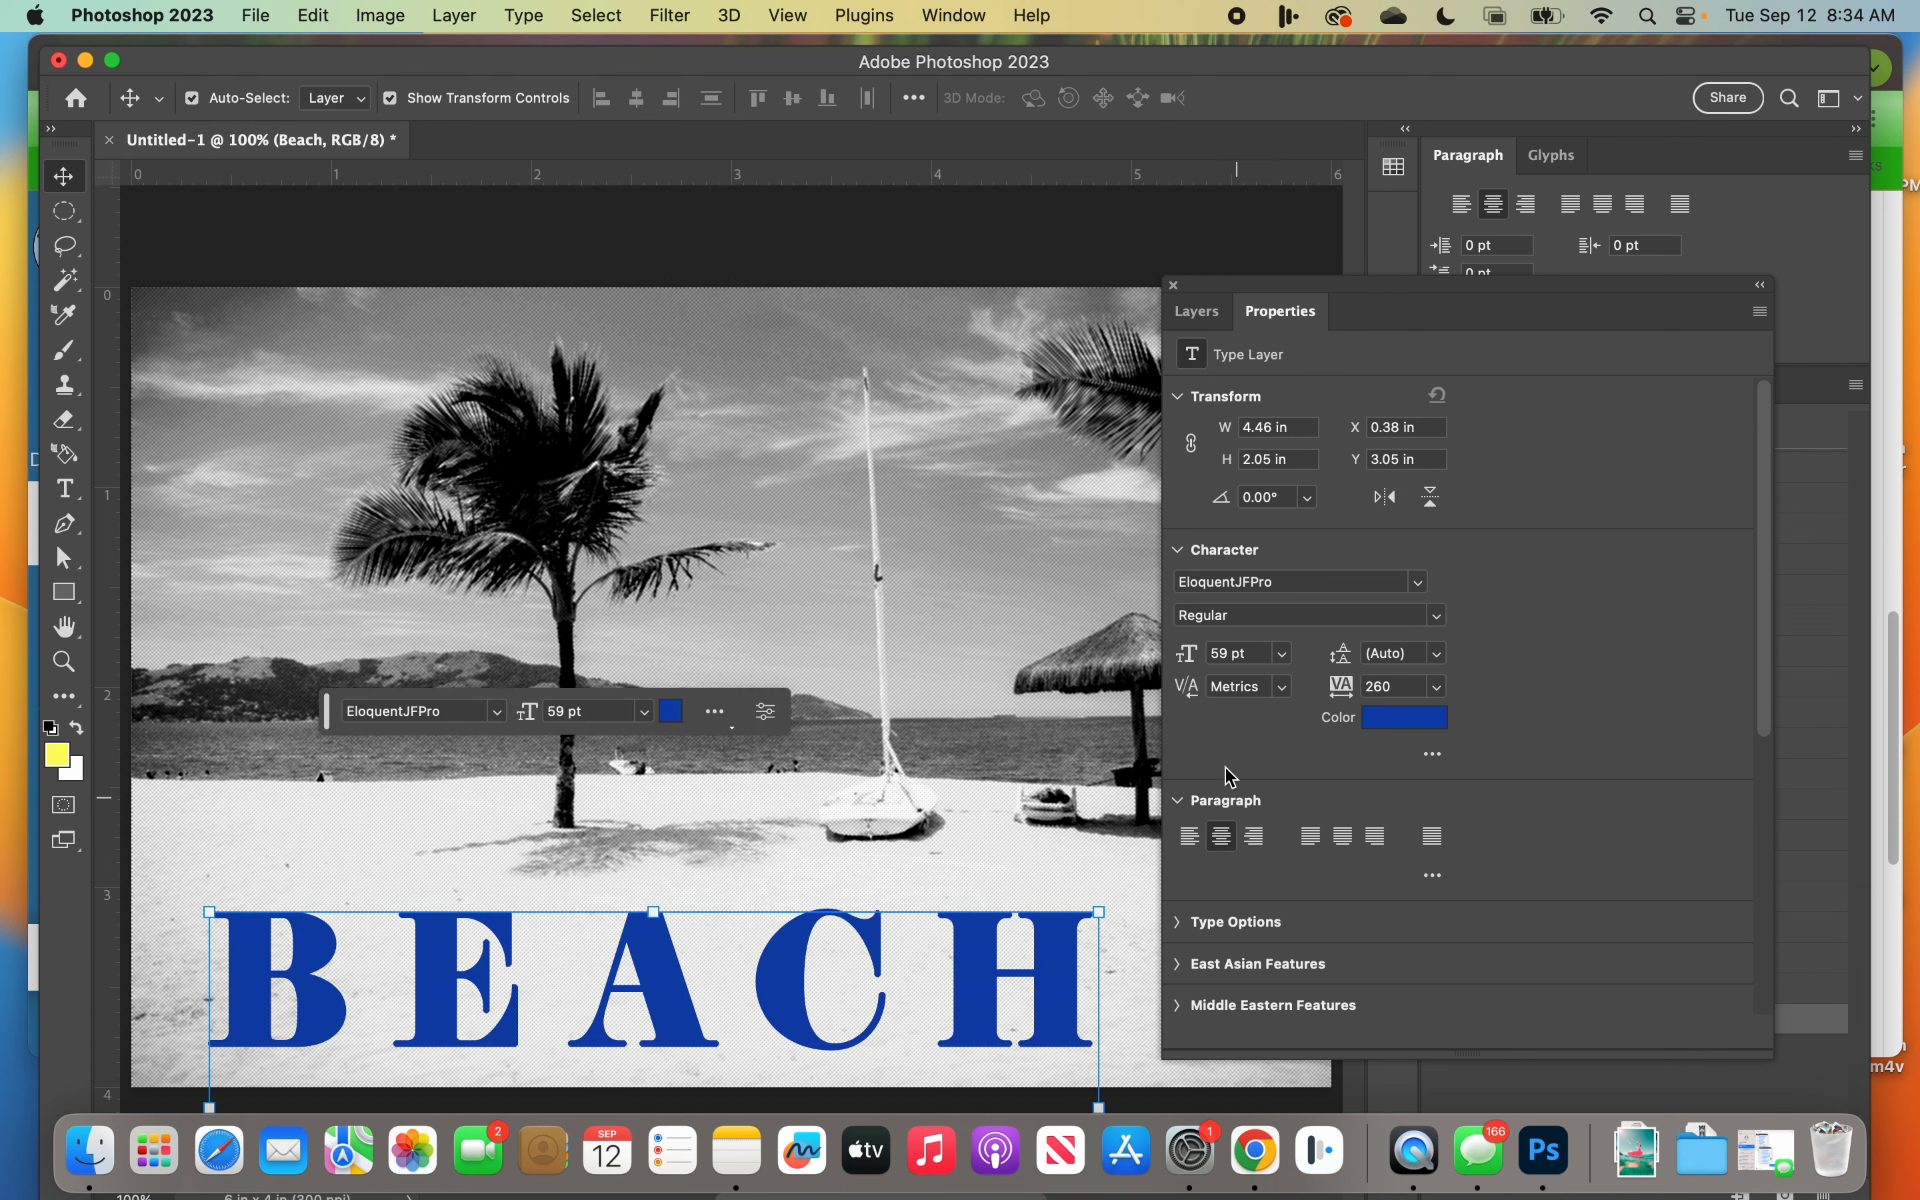
# Step: Stretch the BEACH letters to 110% horizontal scale and enlarge the text box to about 5.55 by 2.39 in
pyautogui.click(1434, 755)
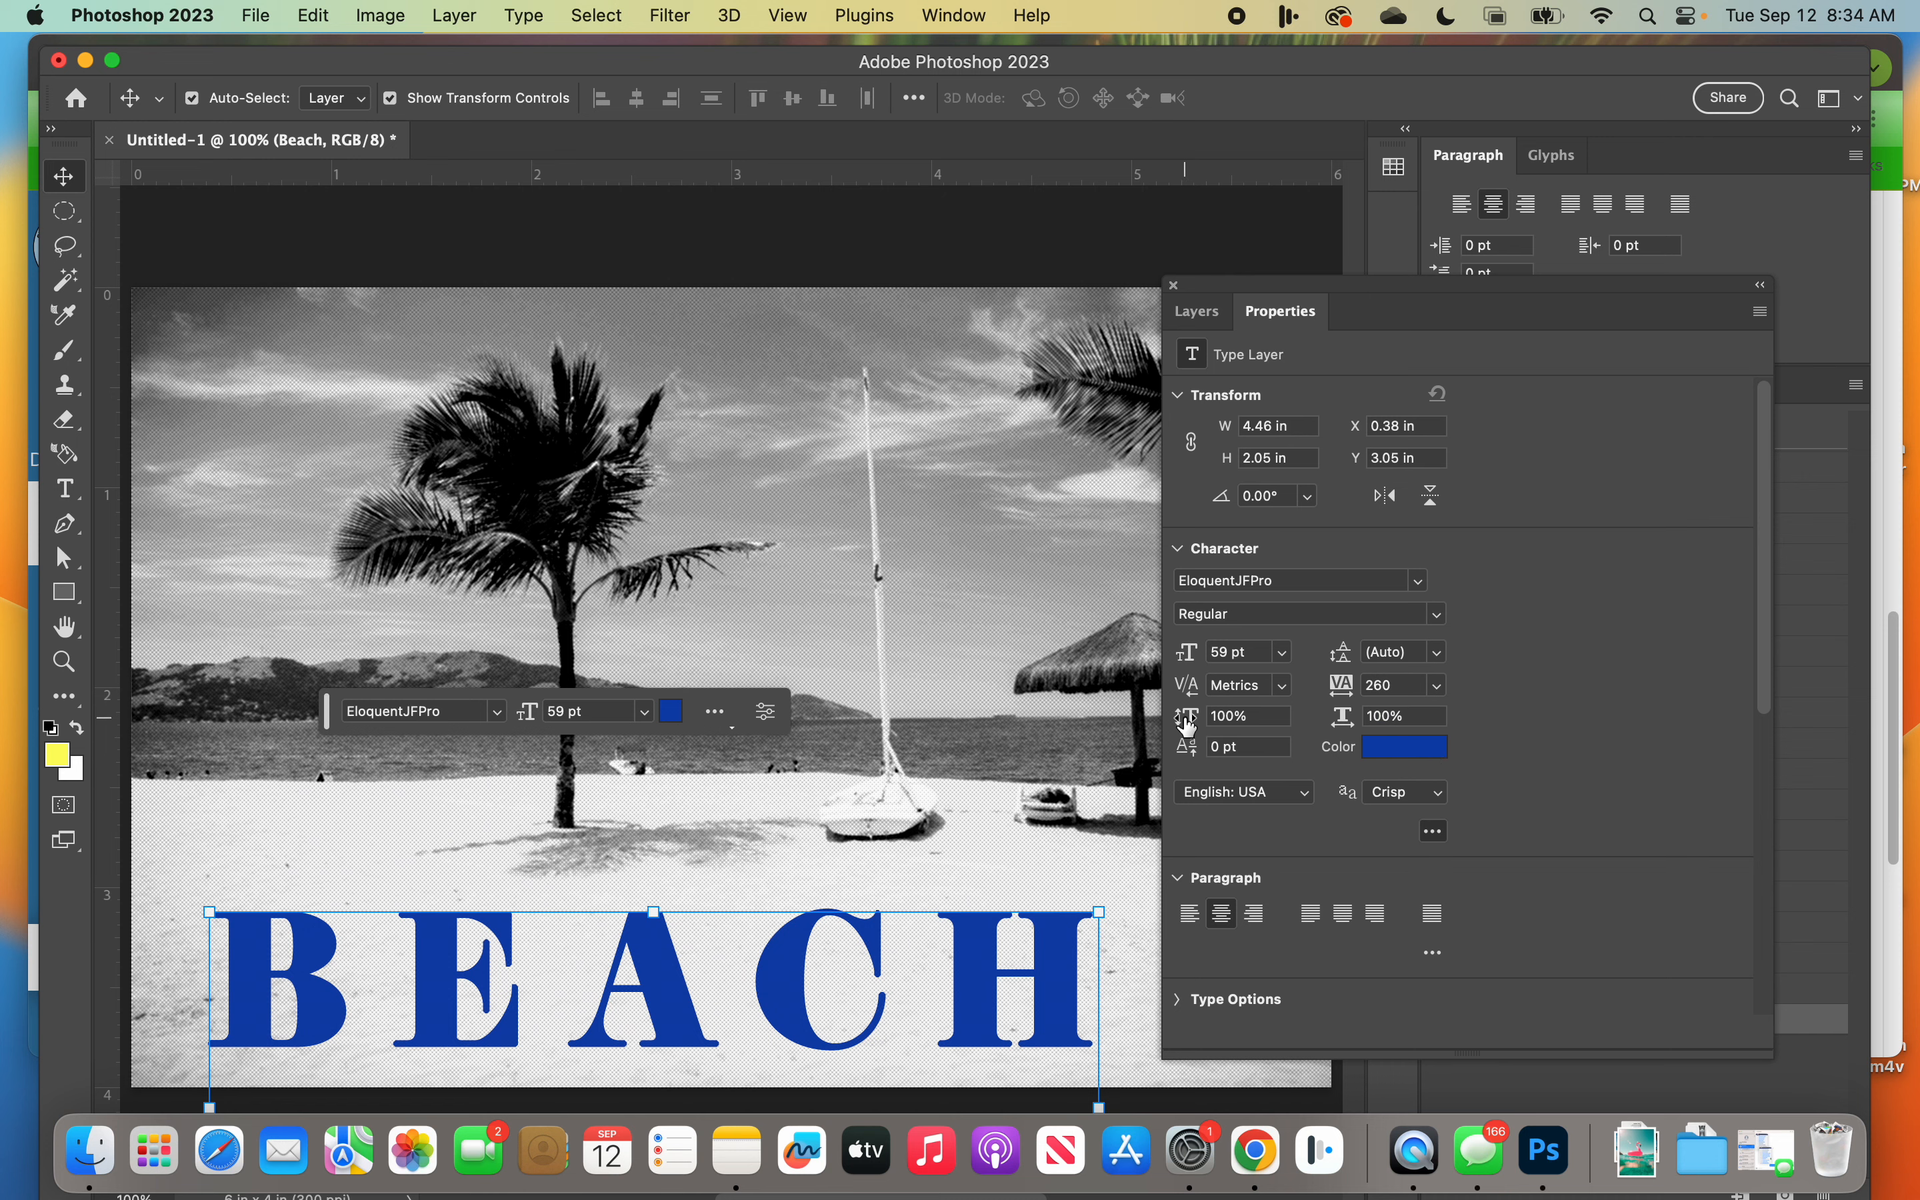
pyautogui.moveTo(1341, 720); pyautogui.dragTo(1345, 722)
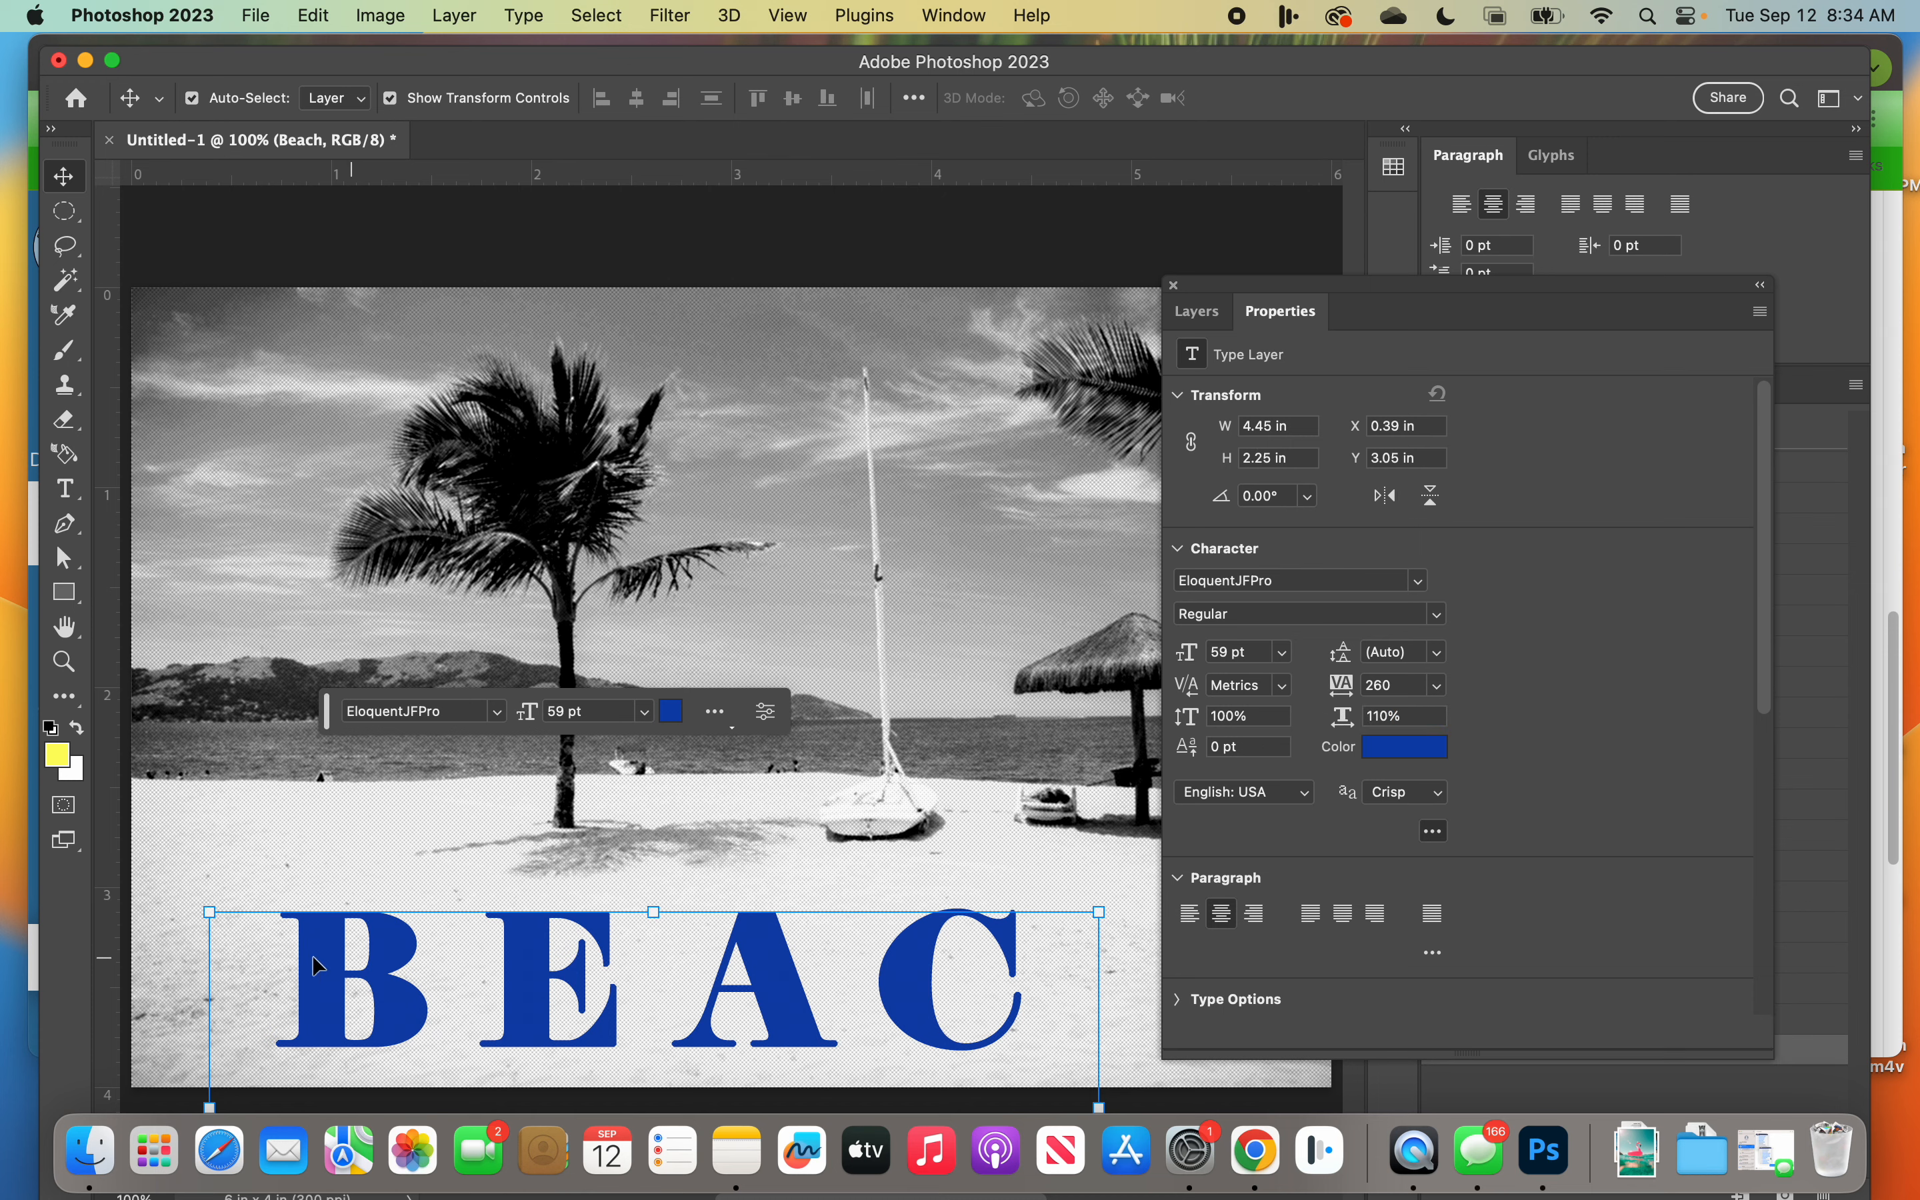
pyautogui.moveTo(209, 913); pyautogui.dragTo(104, 892)
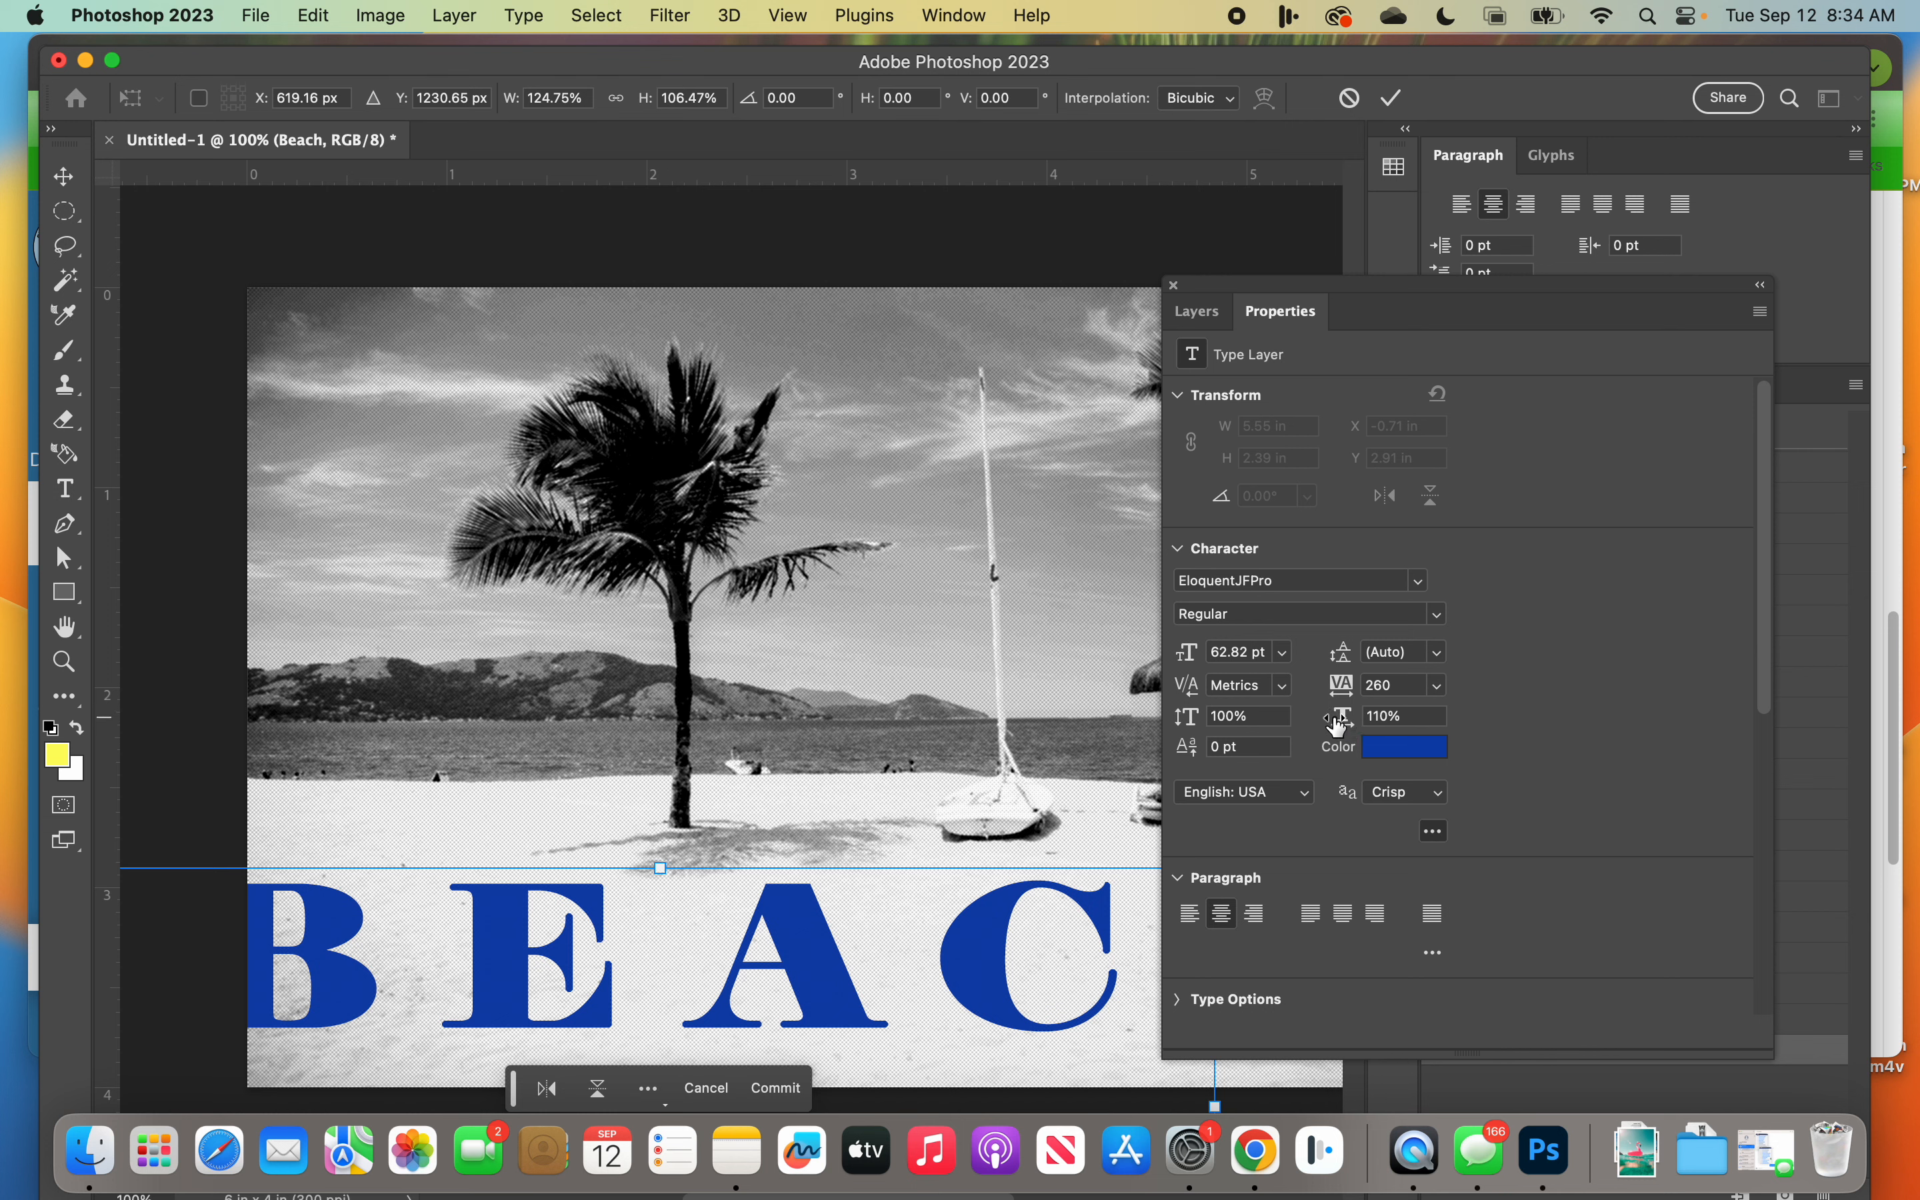
pyautogui.click(1399, 101)
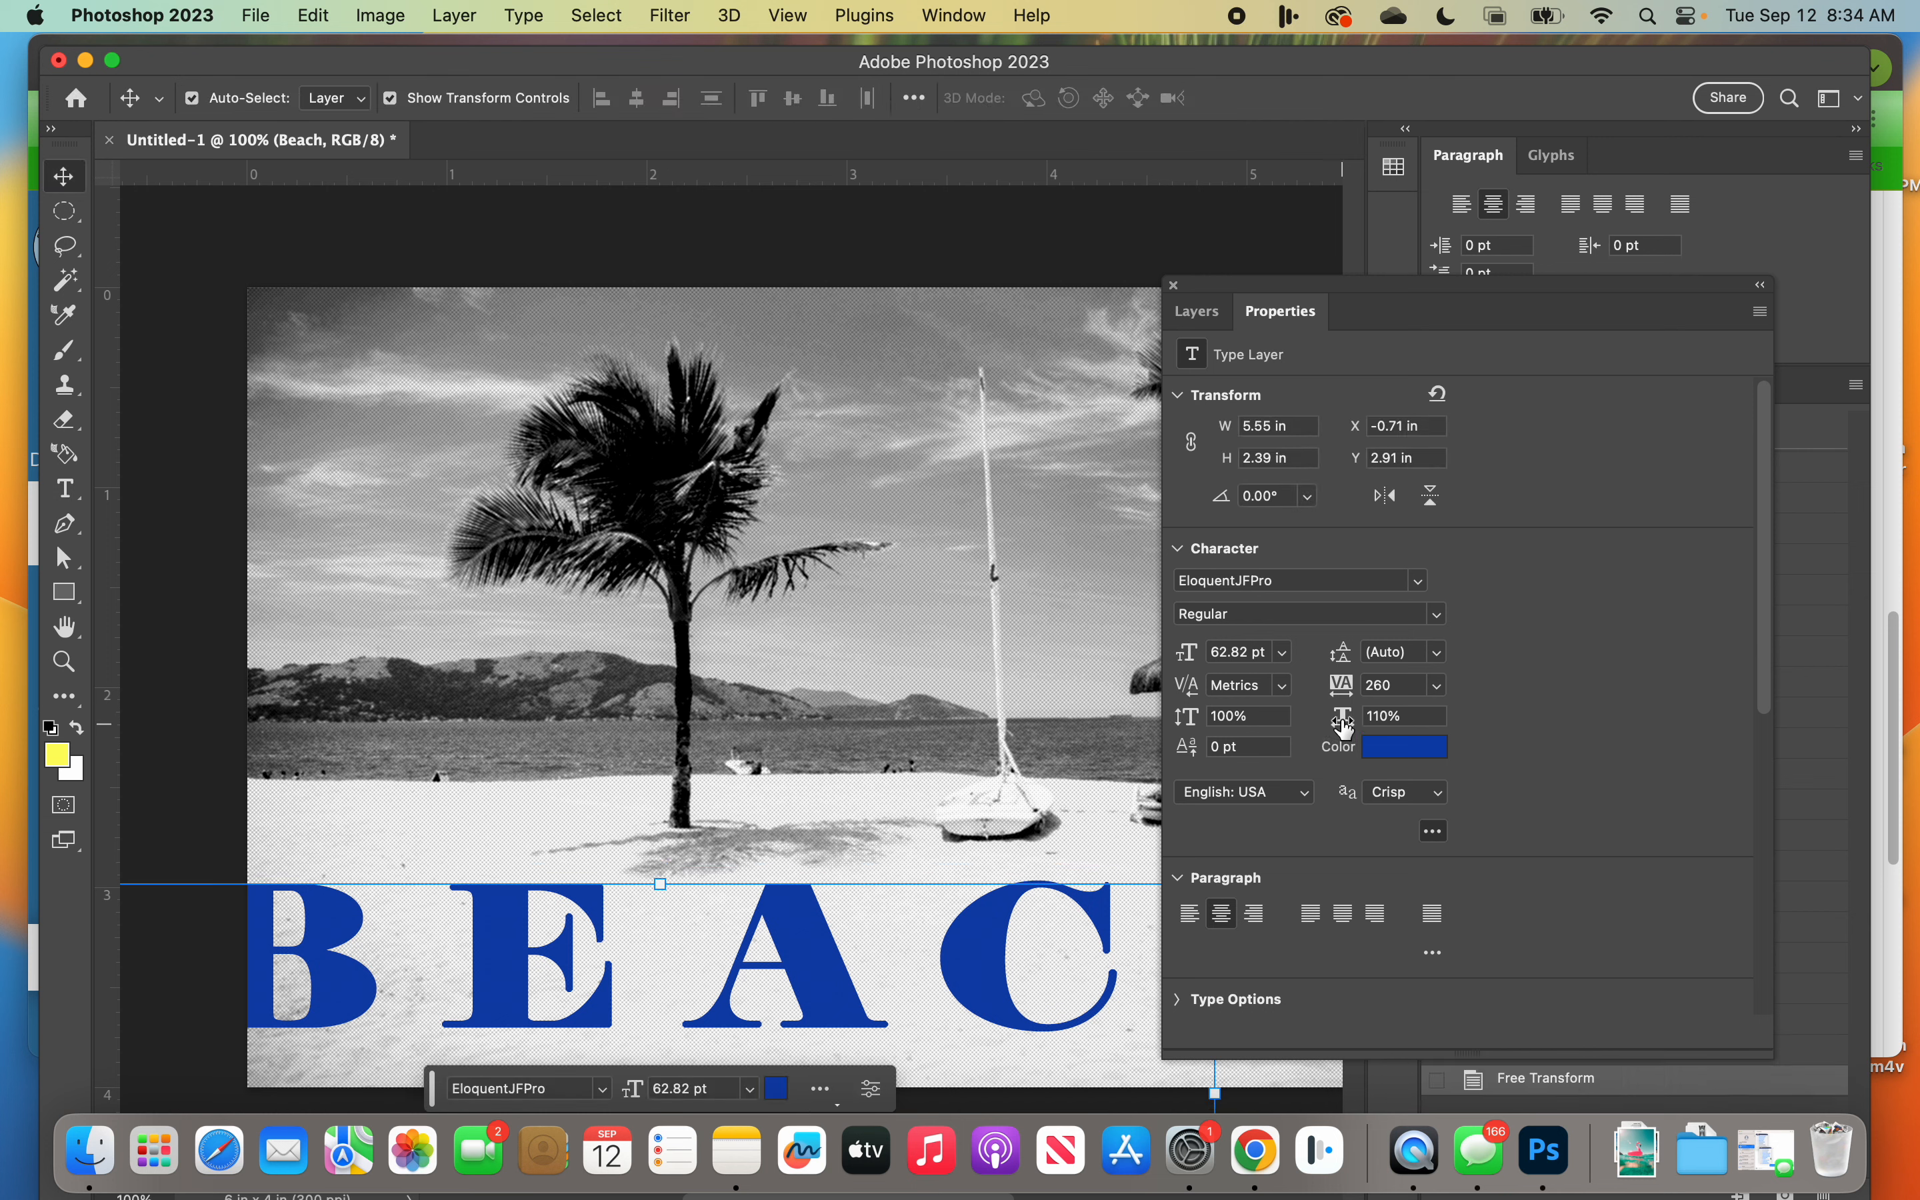
# Step: Narrow the BEACH letters to 84% horizontal scale and reposition the word to about X -0.19 in, Y 3.05 in
pyautogui.moveTo(1342, 724); pyautogui.dragTo(1337, 726)
pyautogui.moveTo(1440, 286); pyautogui.dragTo(1600, 287)
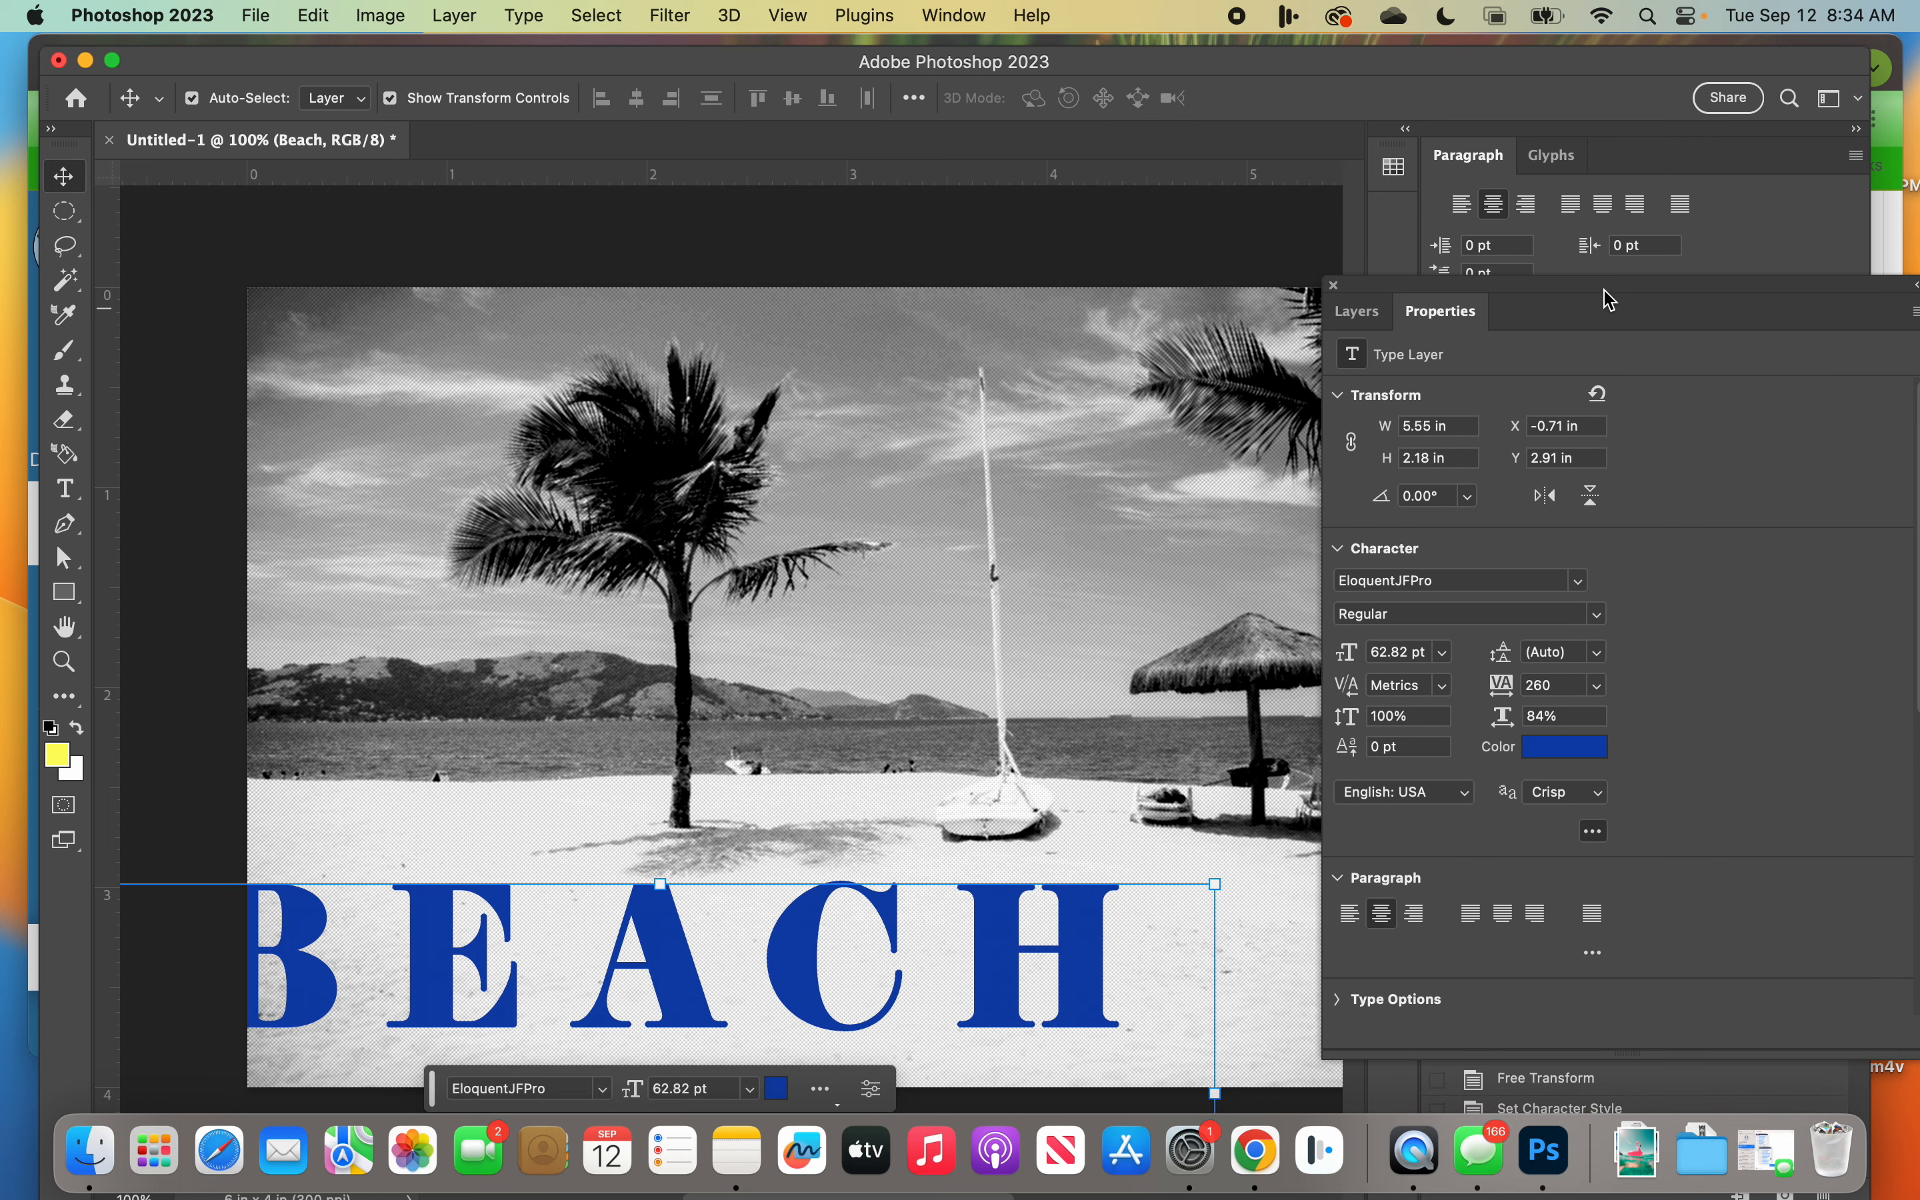
pyautogui.moveTo(688, 1000); pyautogui.dragTo(792, 1029)
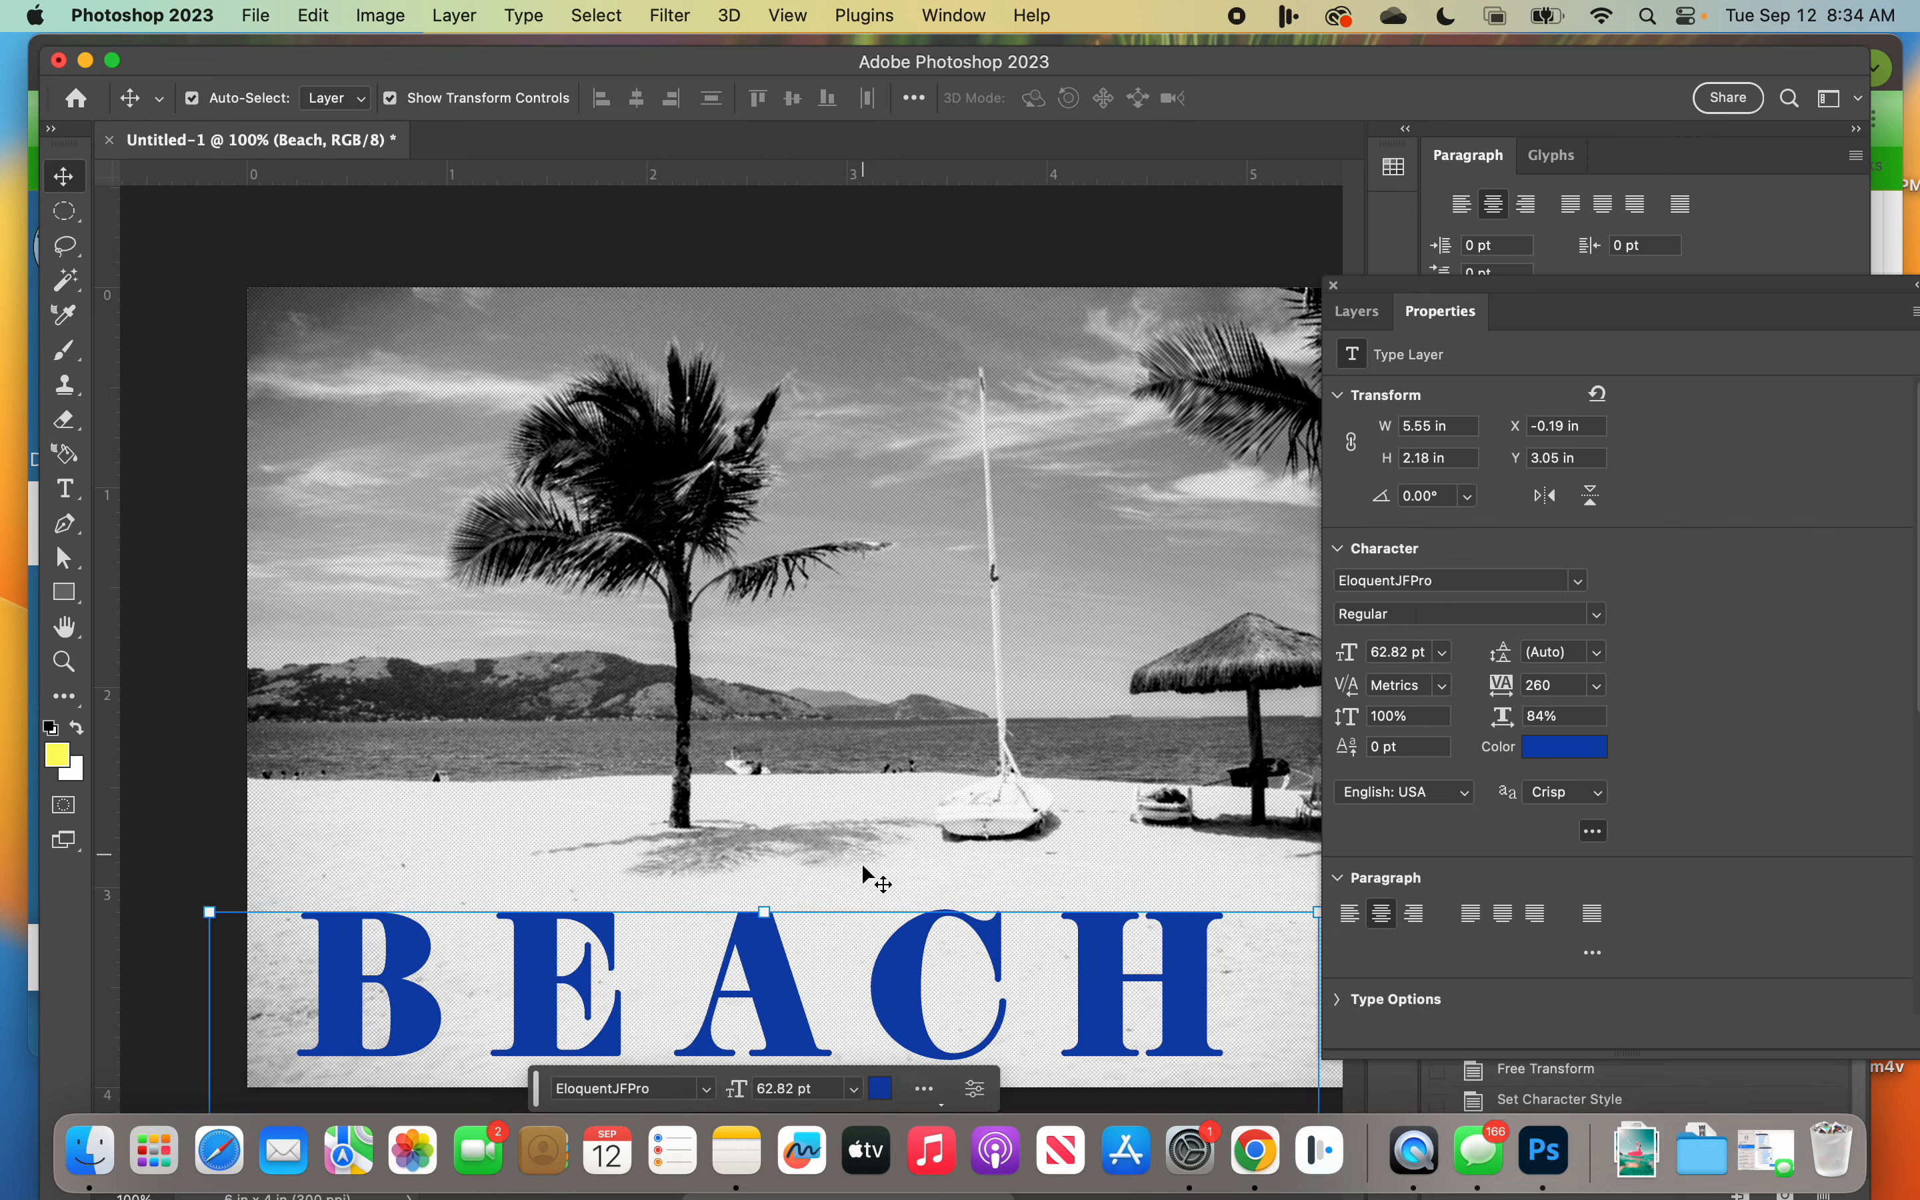
# Step: Dock the floating Layers and Properties group above the Paragraph panel and lower the application window to expose the browser behind
pyautogui.moveTo(1641, 300); pyautogui.dragTo(1551, 159)
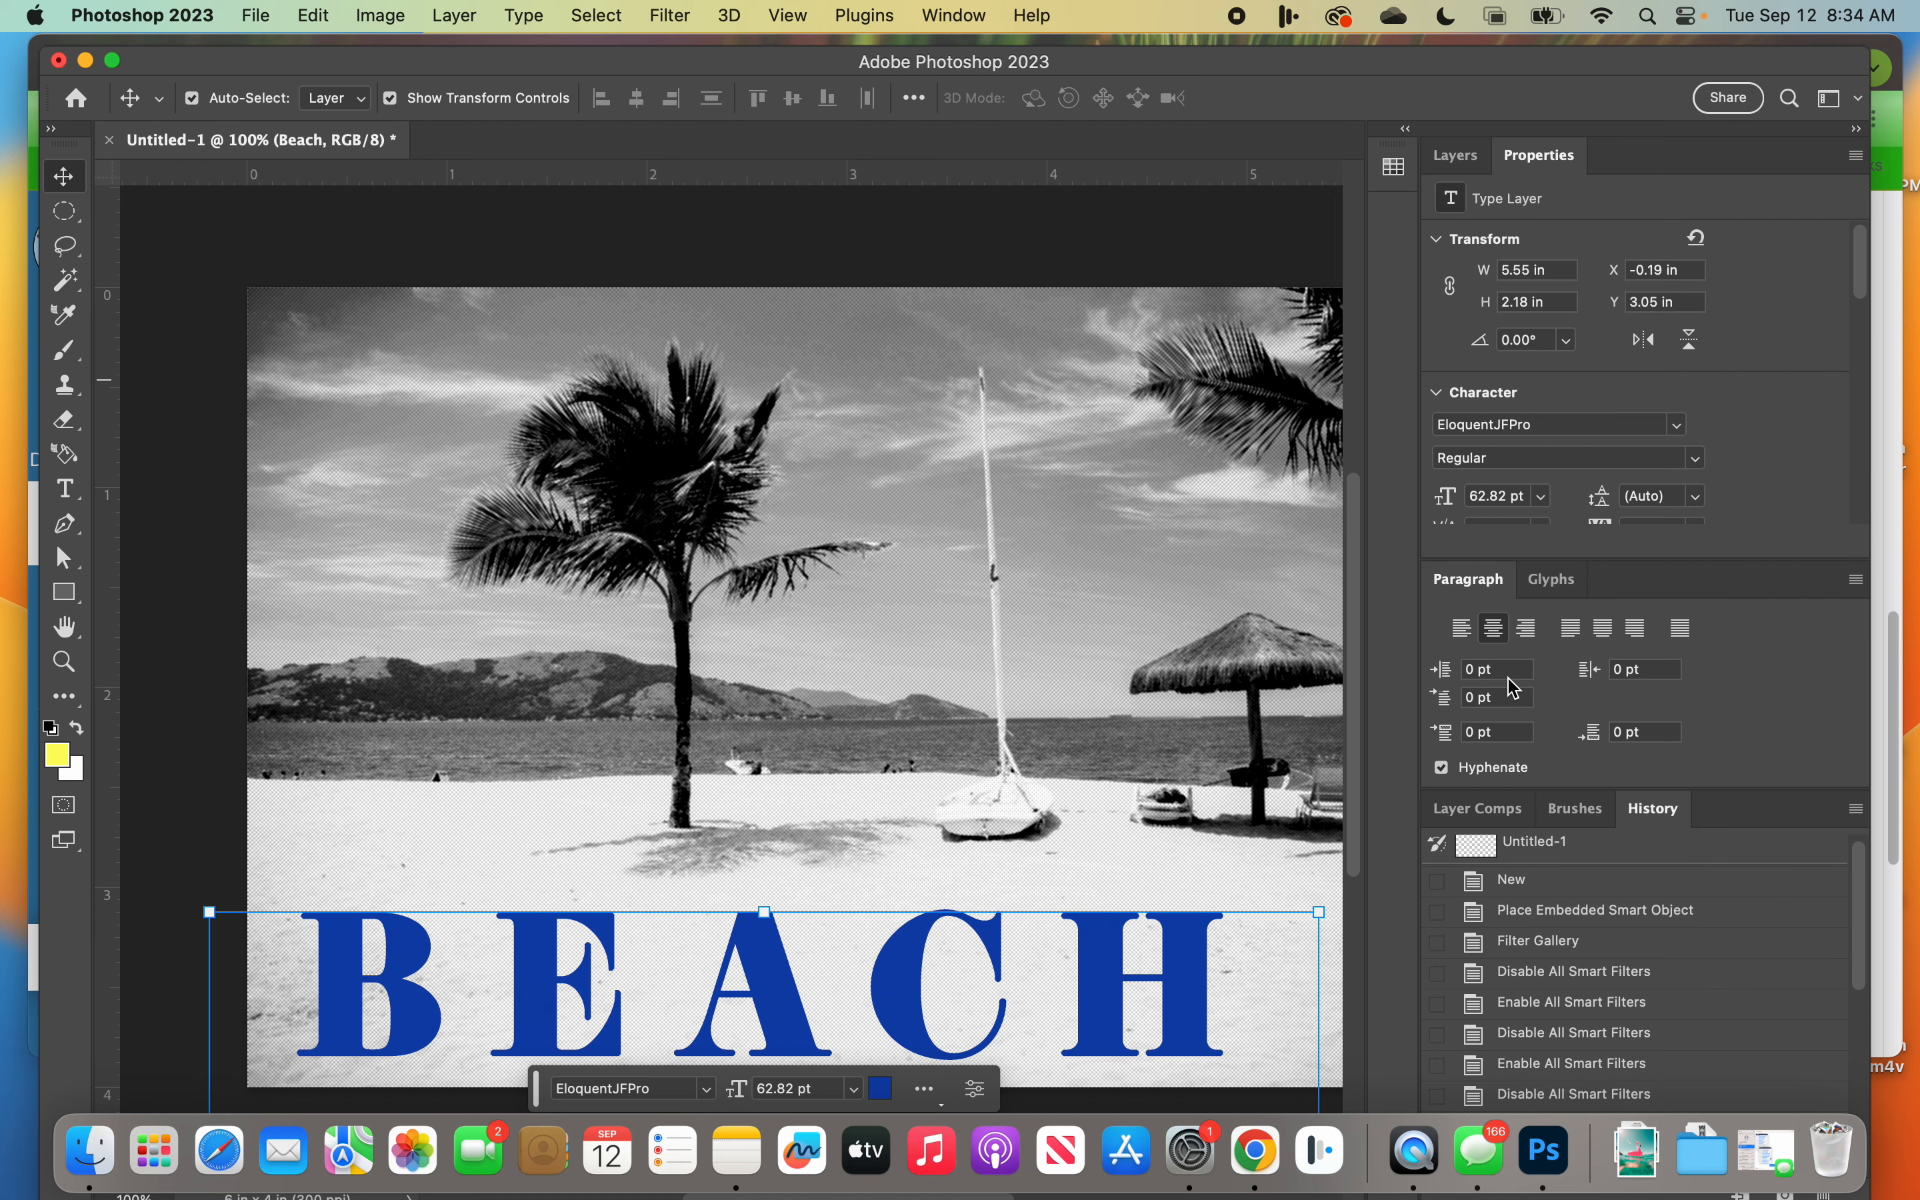
pyautogui.moveTo(814, 60); pyautogui.dragTo(808, 131)
# Step: Switch to Chrome, highlight and read assignment instruction 3 about adding a stroke and drop shadow to the text, and return to Photoshop
pyautogui.click(360, 71)
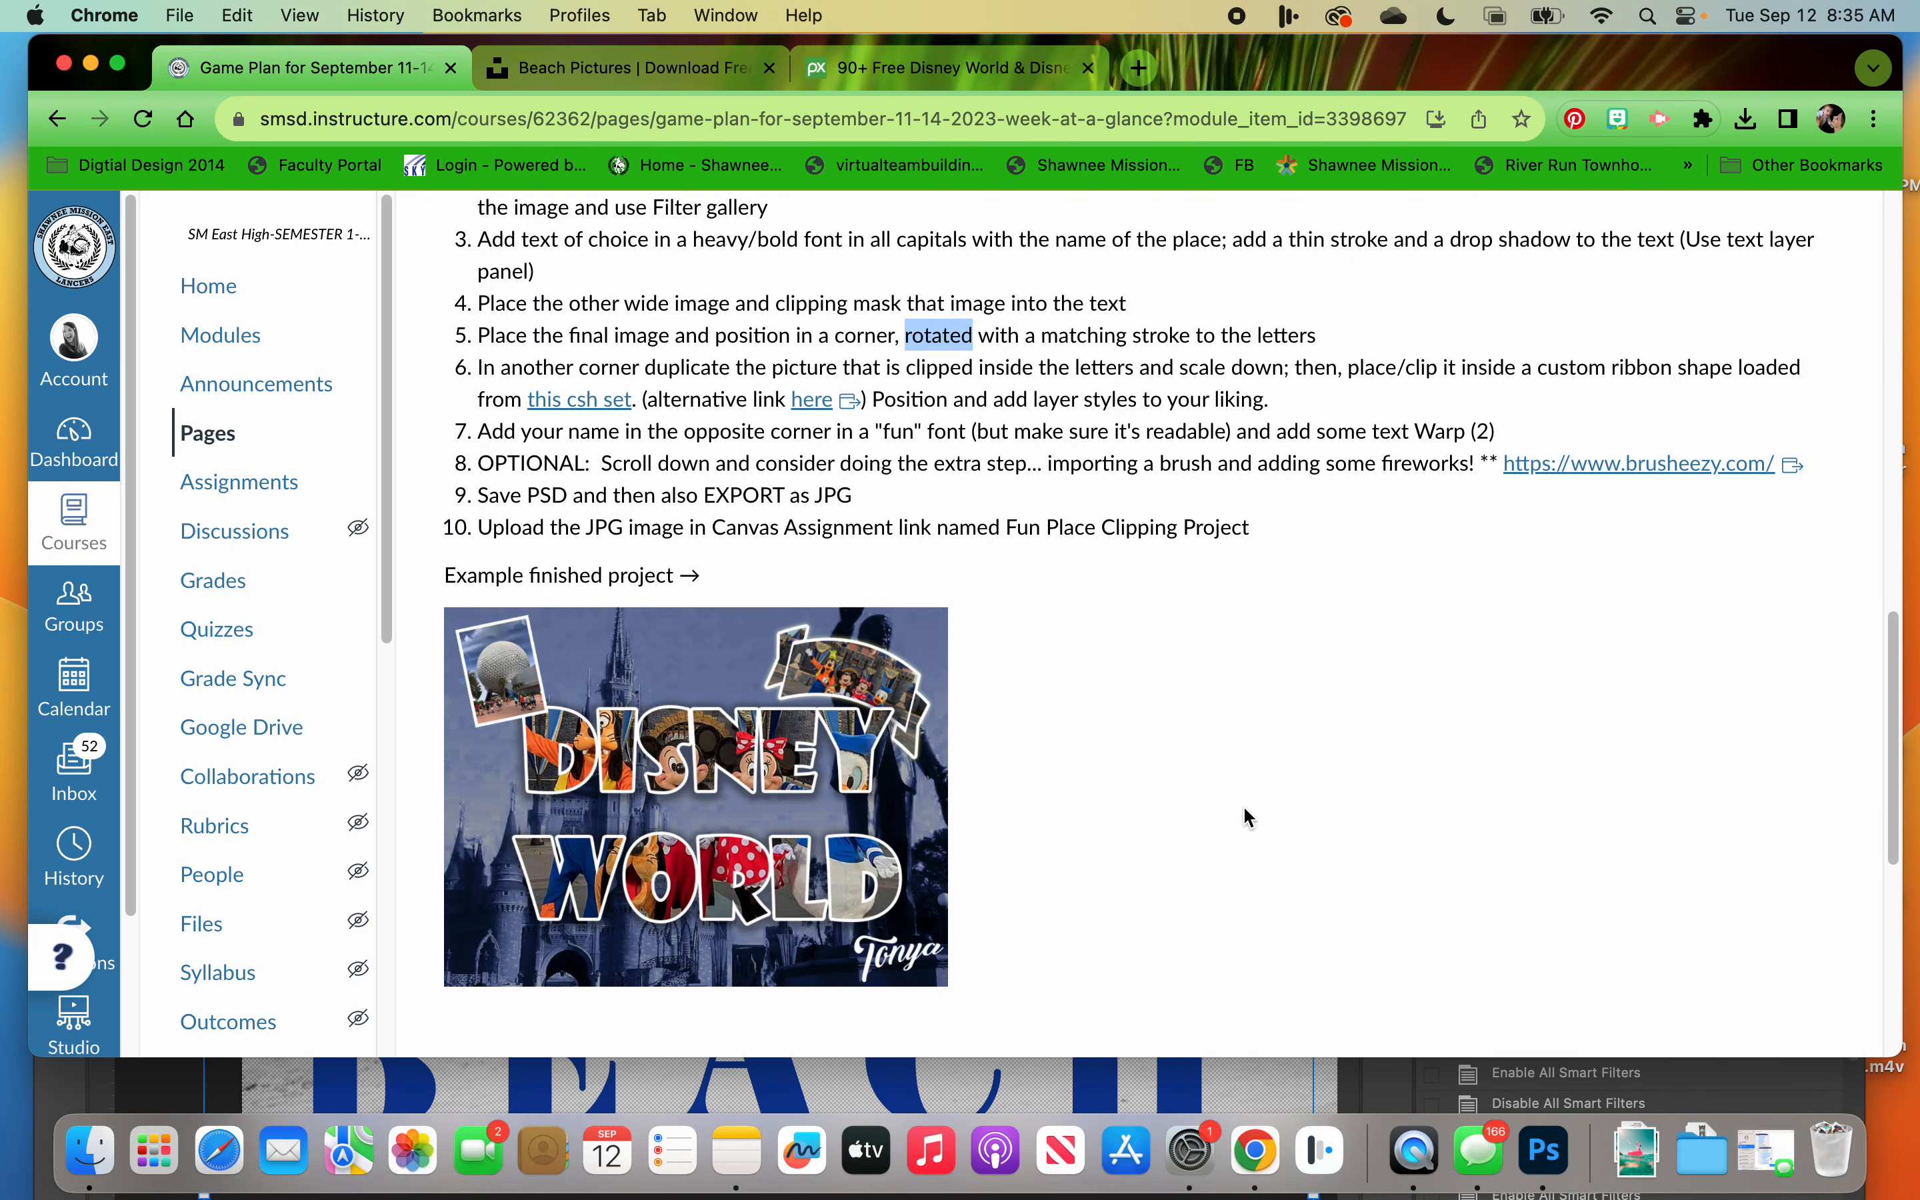
pyautogui.scroll(5, 511, 657)
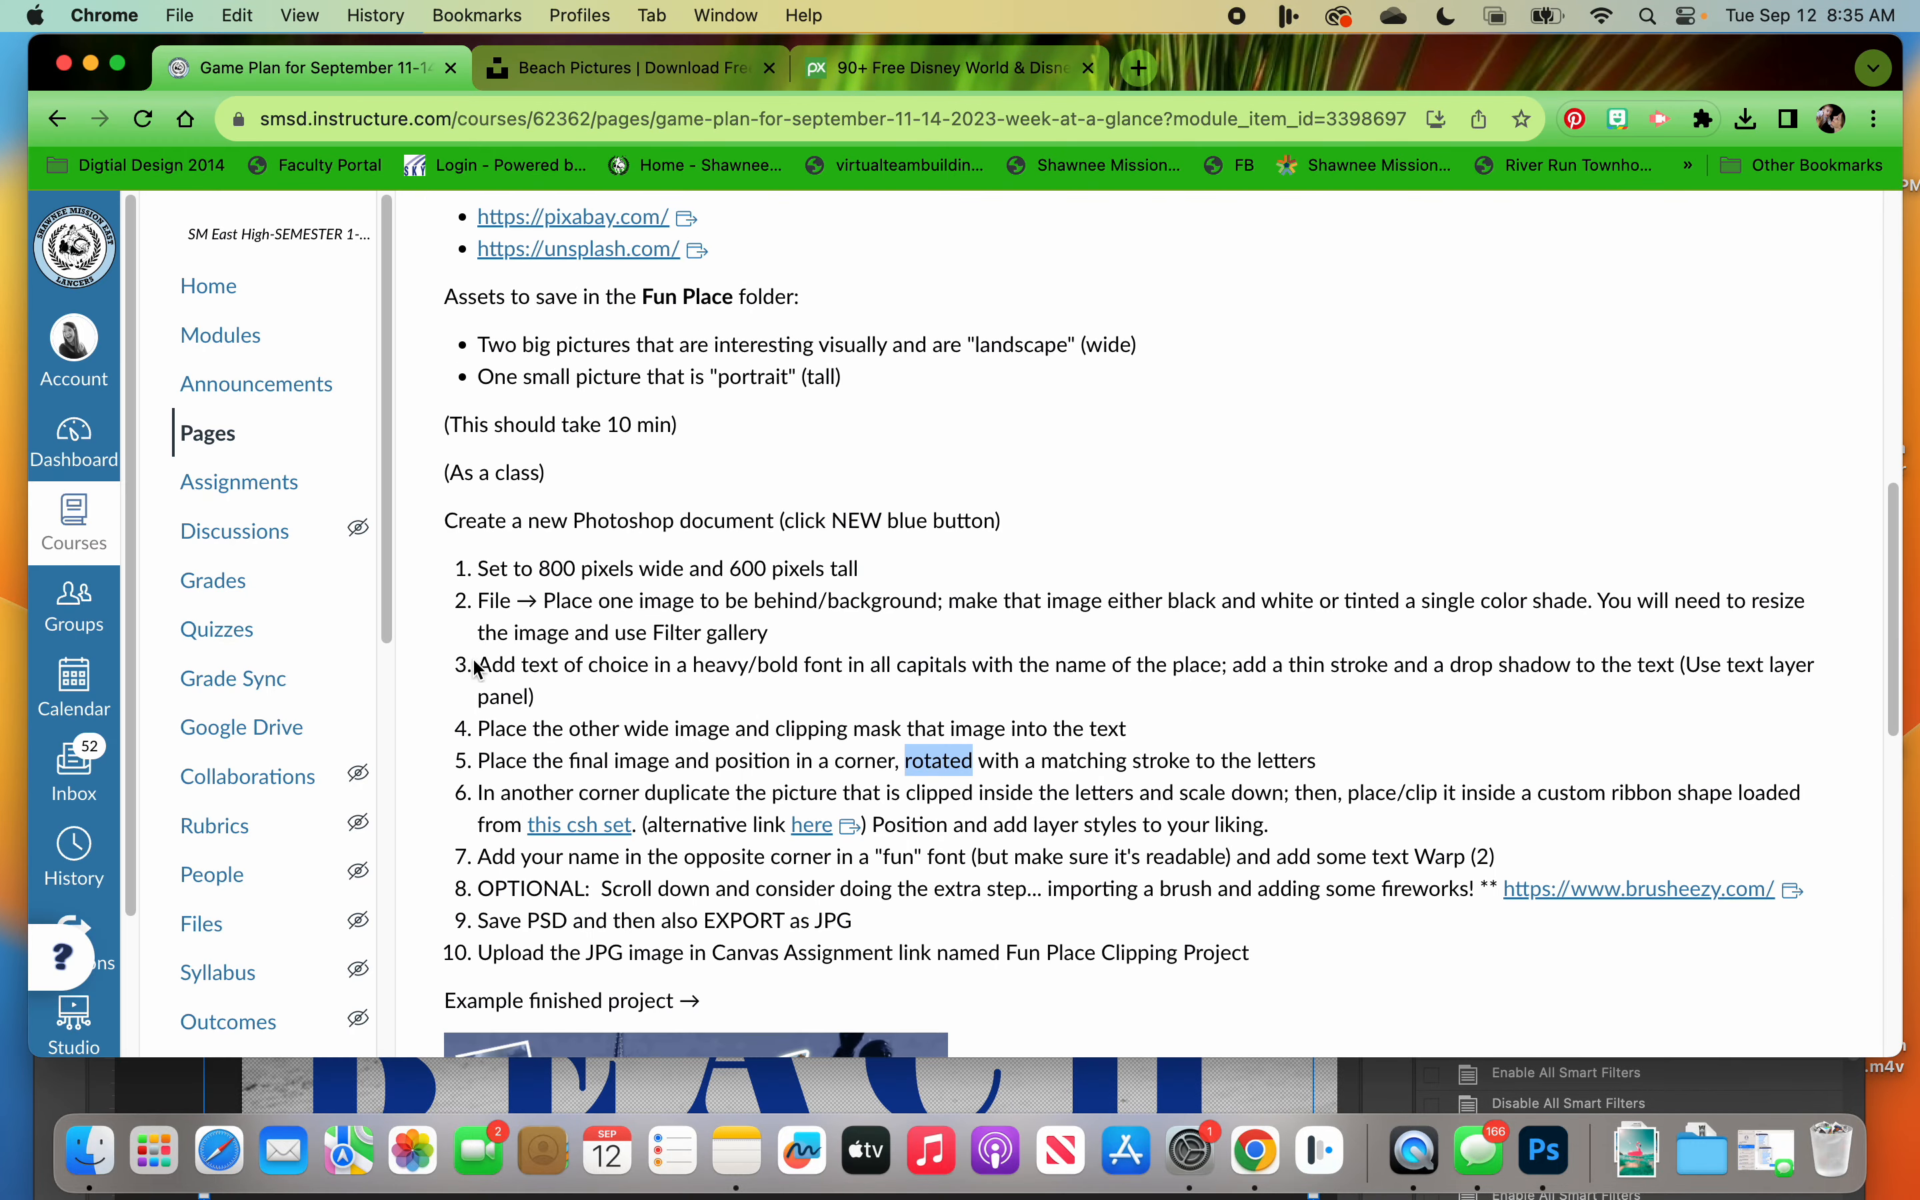
pyautogui.moveTo(478, 667); pyautogui.dragTo(558, 701)
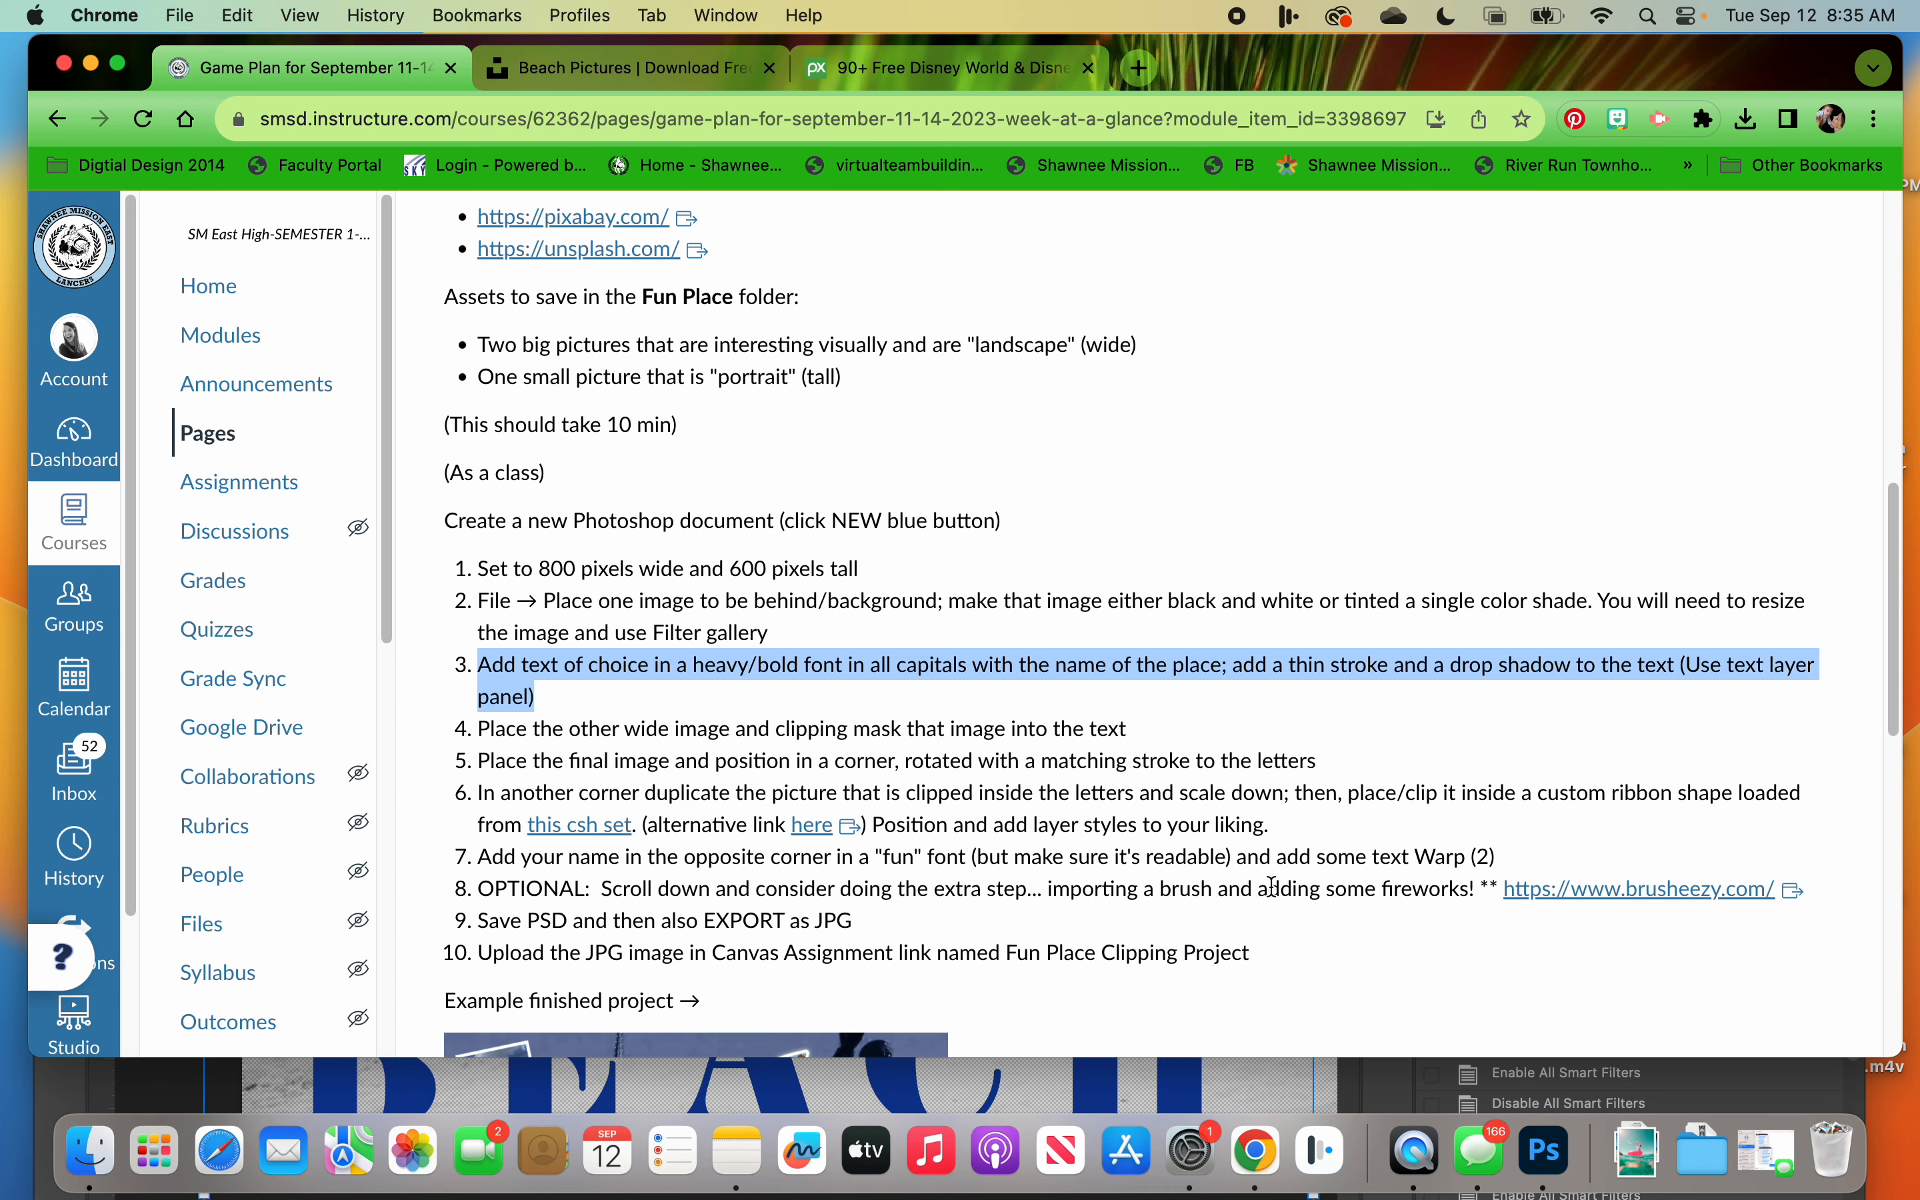
pyautogui.click(1274, 1086)
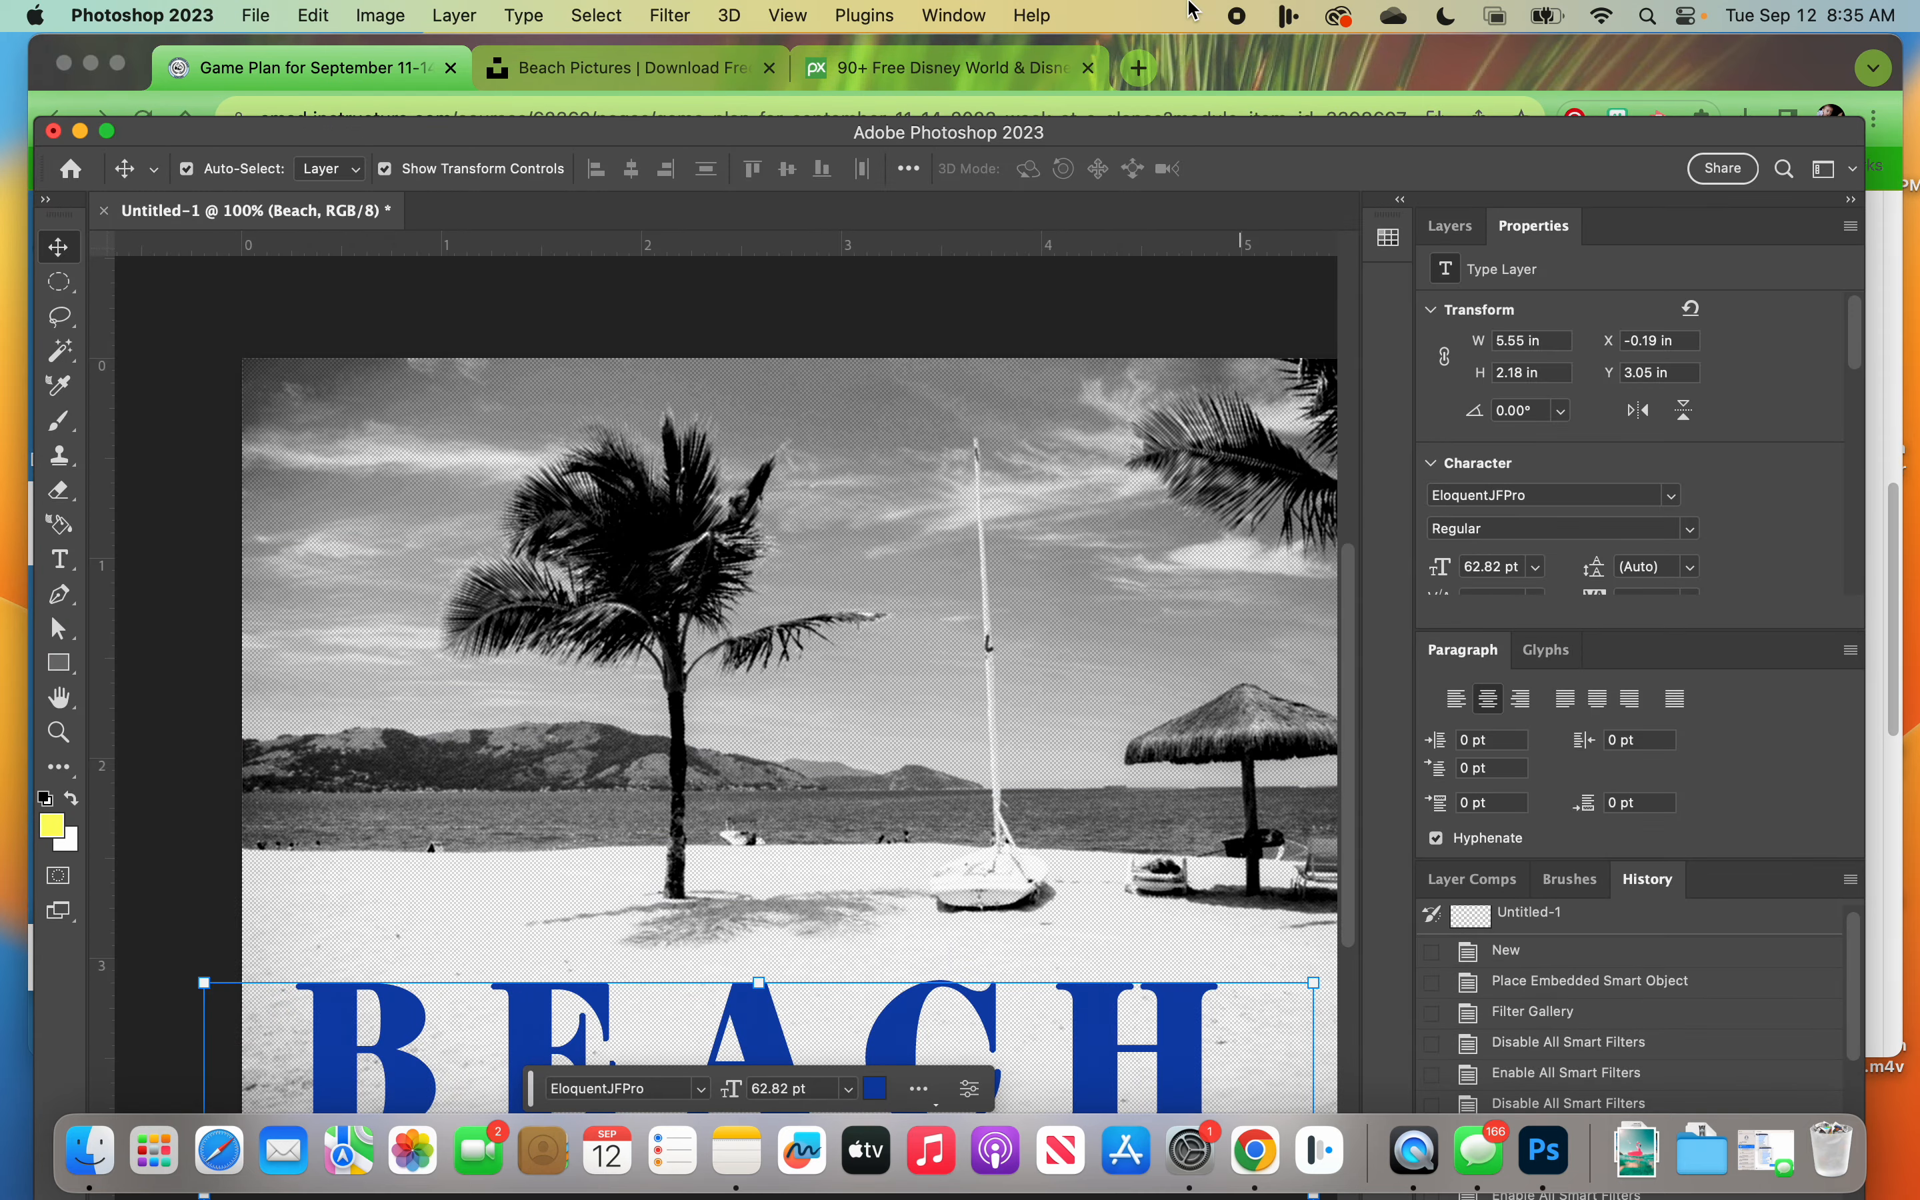
# Step: Open the Beach text layer's Layer Style settings, uncover the lettering on the canvas, and add a Stroke effect
pyautogui.moveTo(1230, 134); pyautogui.dragTo(1239, 24)
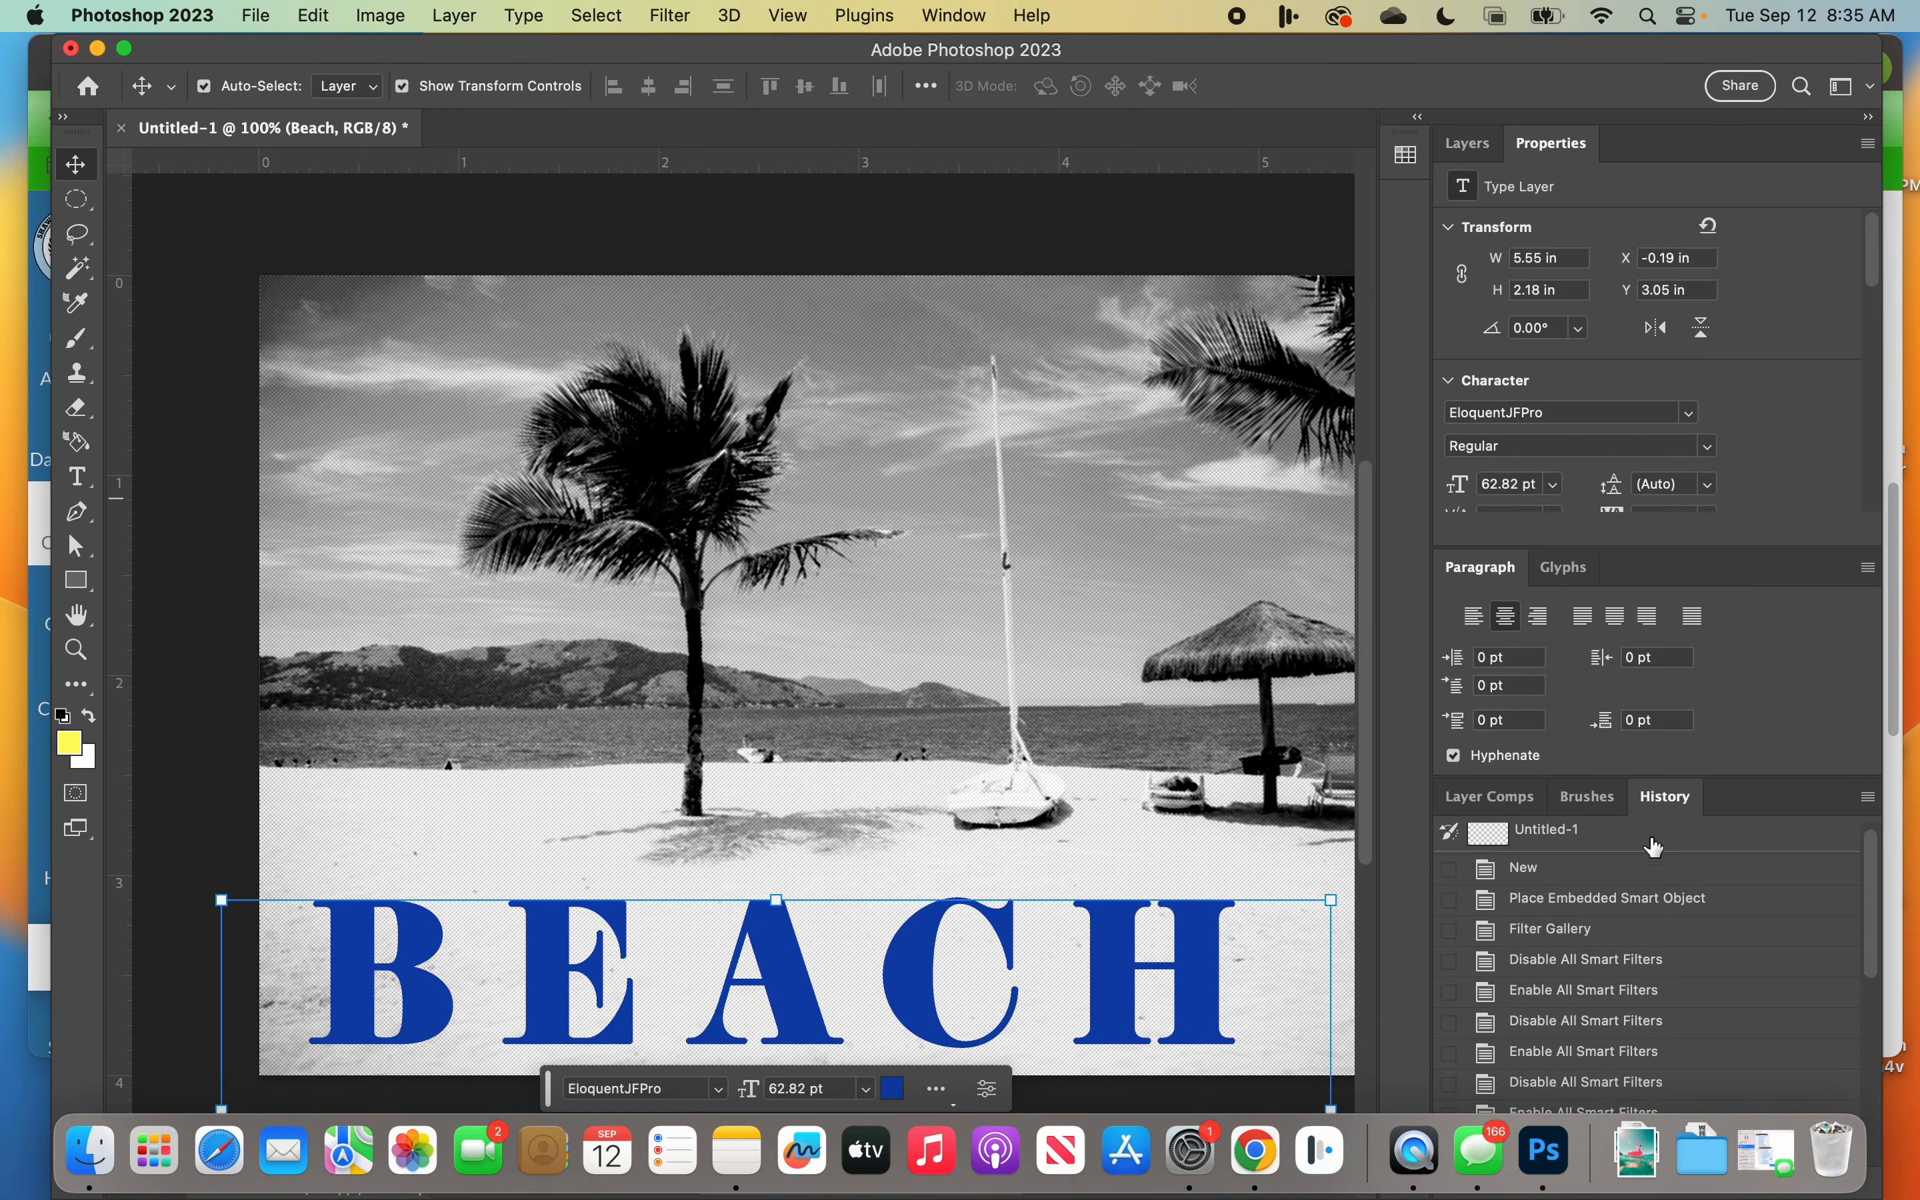
pyautogui.click(1468, 143)
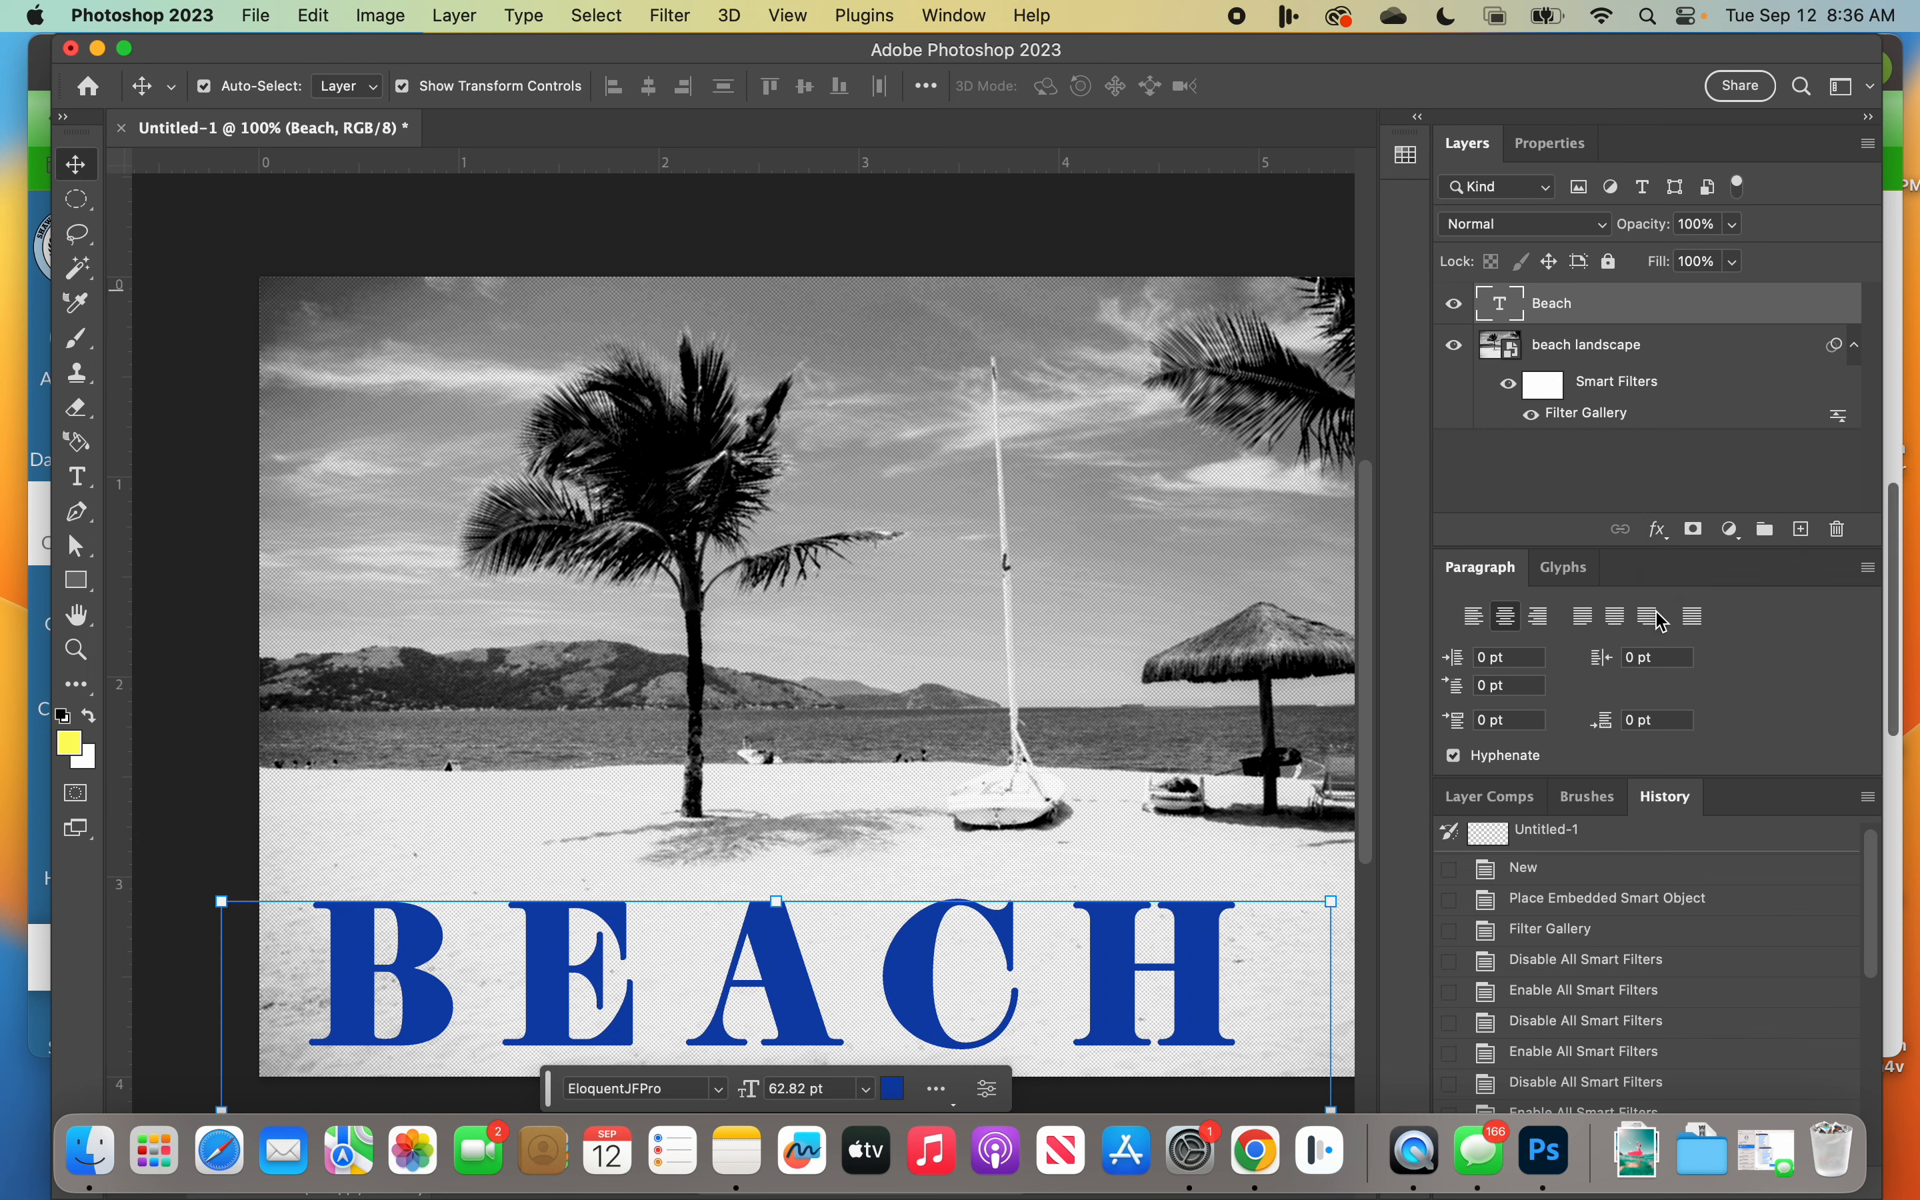
pyautogui.click(1658, 530)
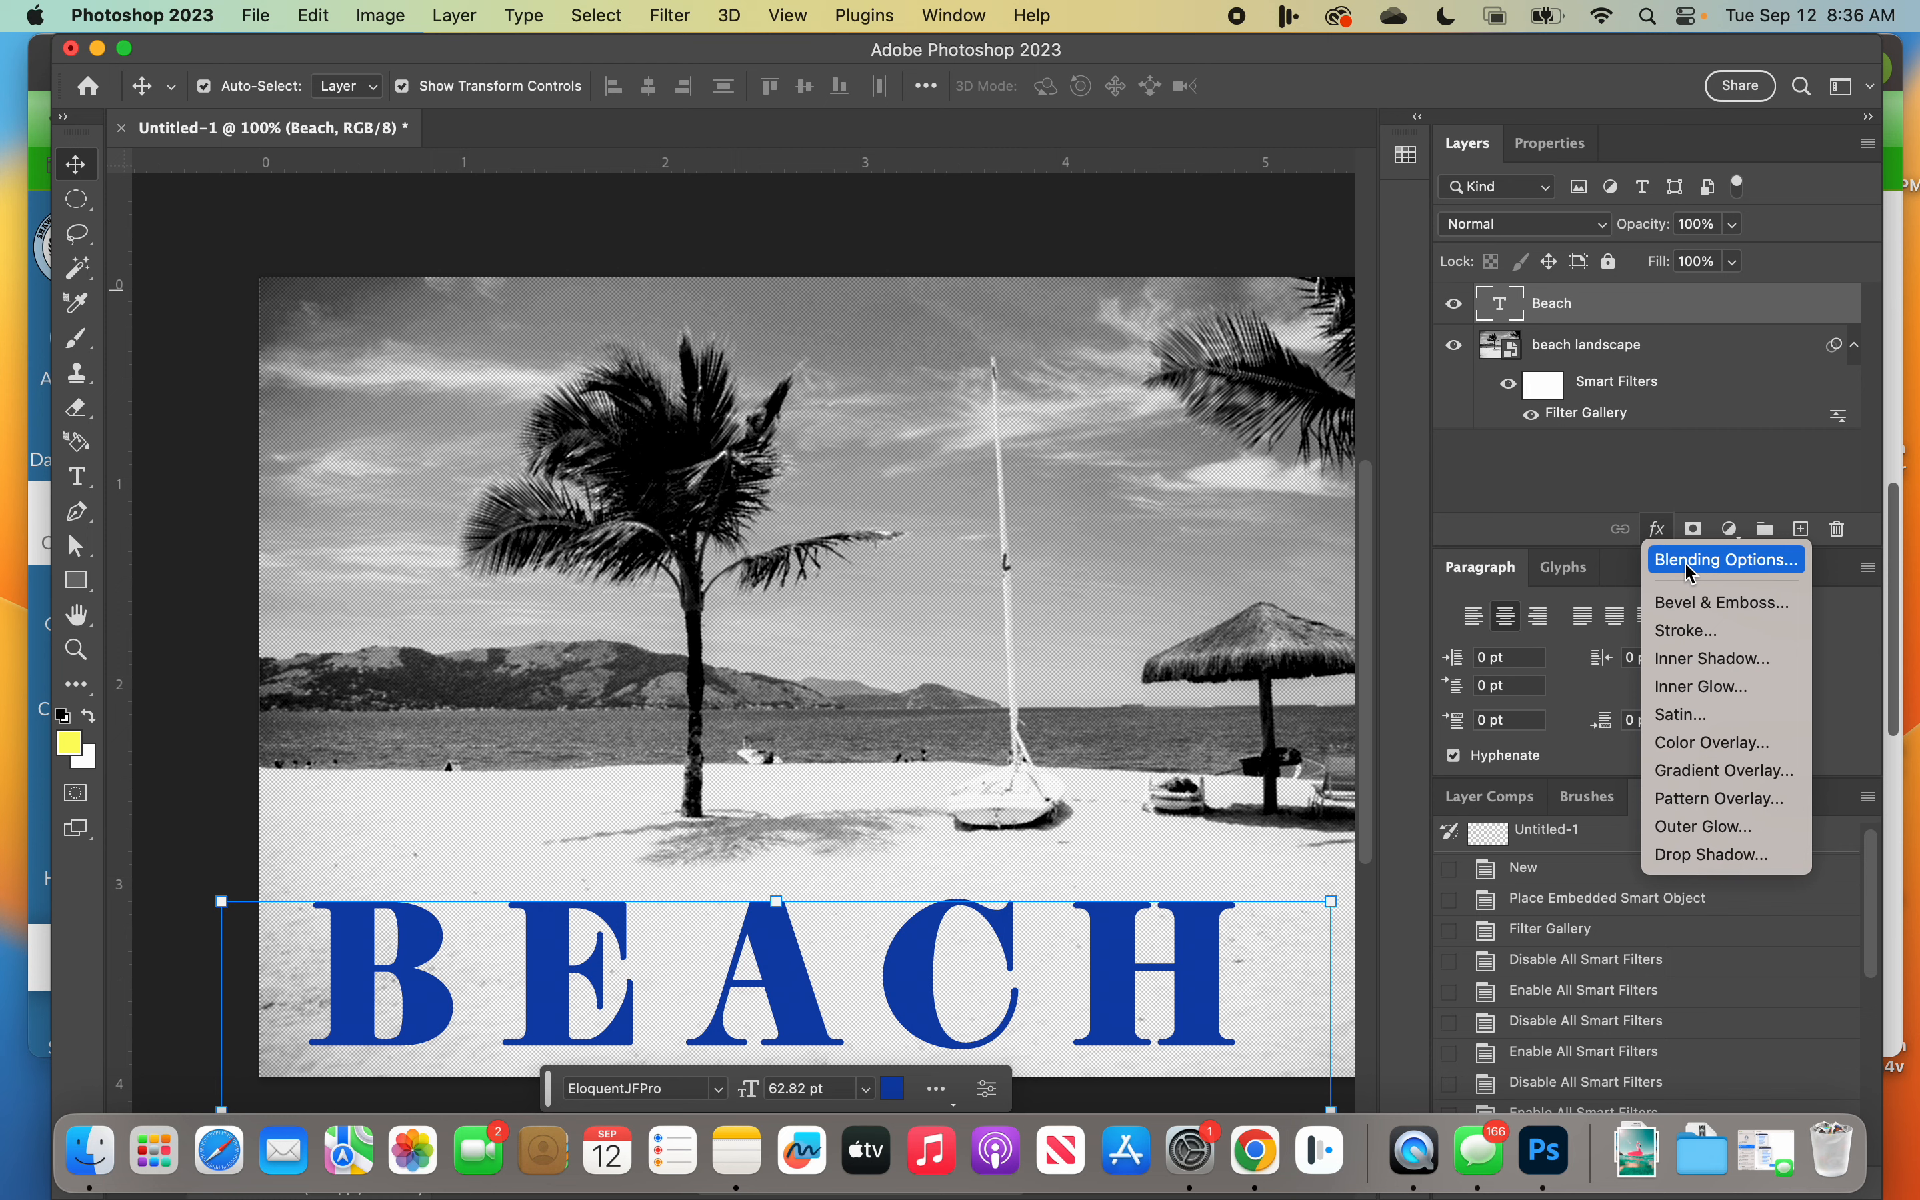
pyautogui.click(1690, 565)
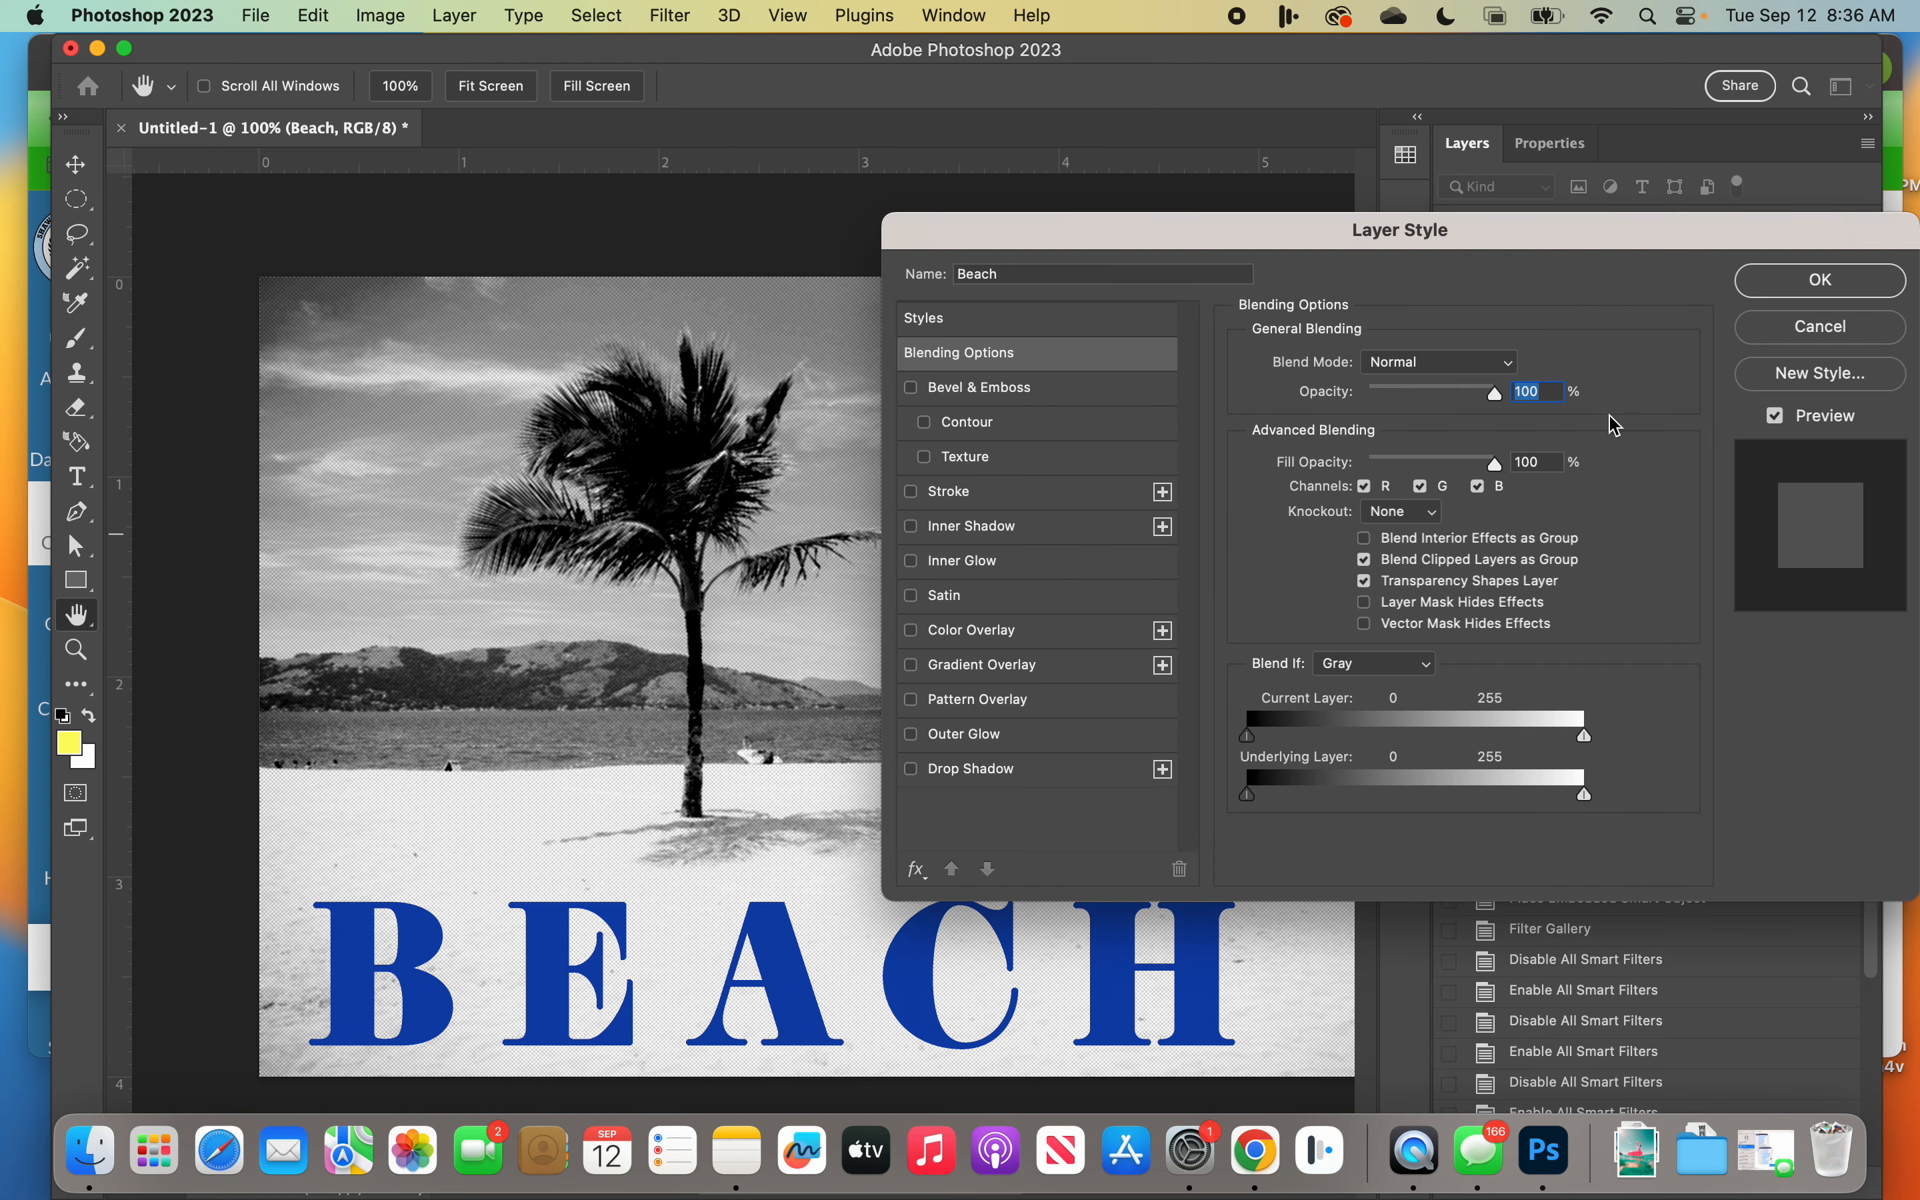
pyautogui.moveTo(1431, 227); pyautogui.dragTo(964, 220)
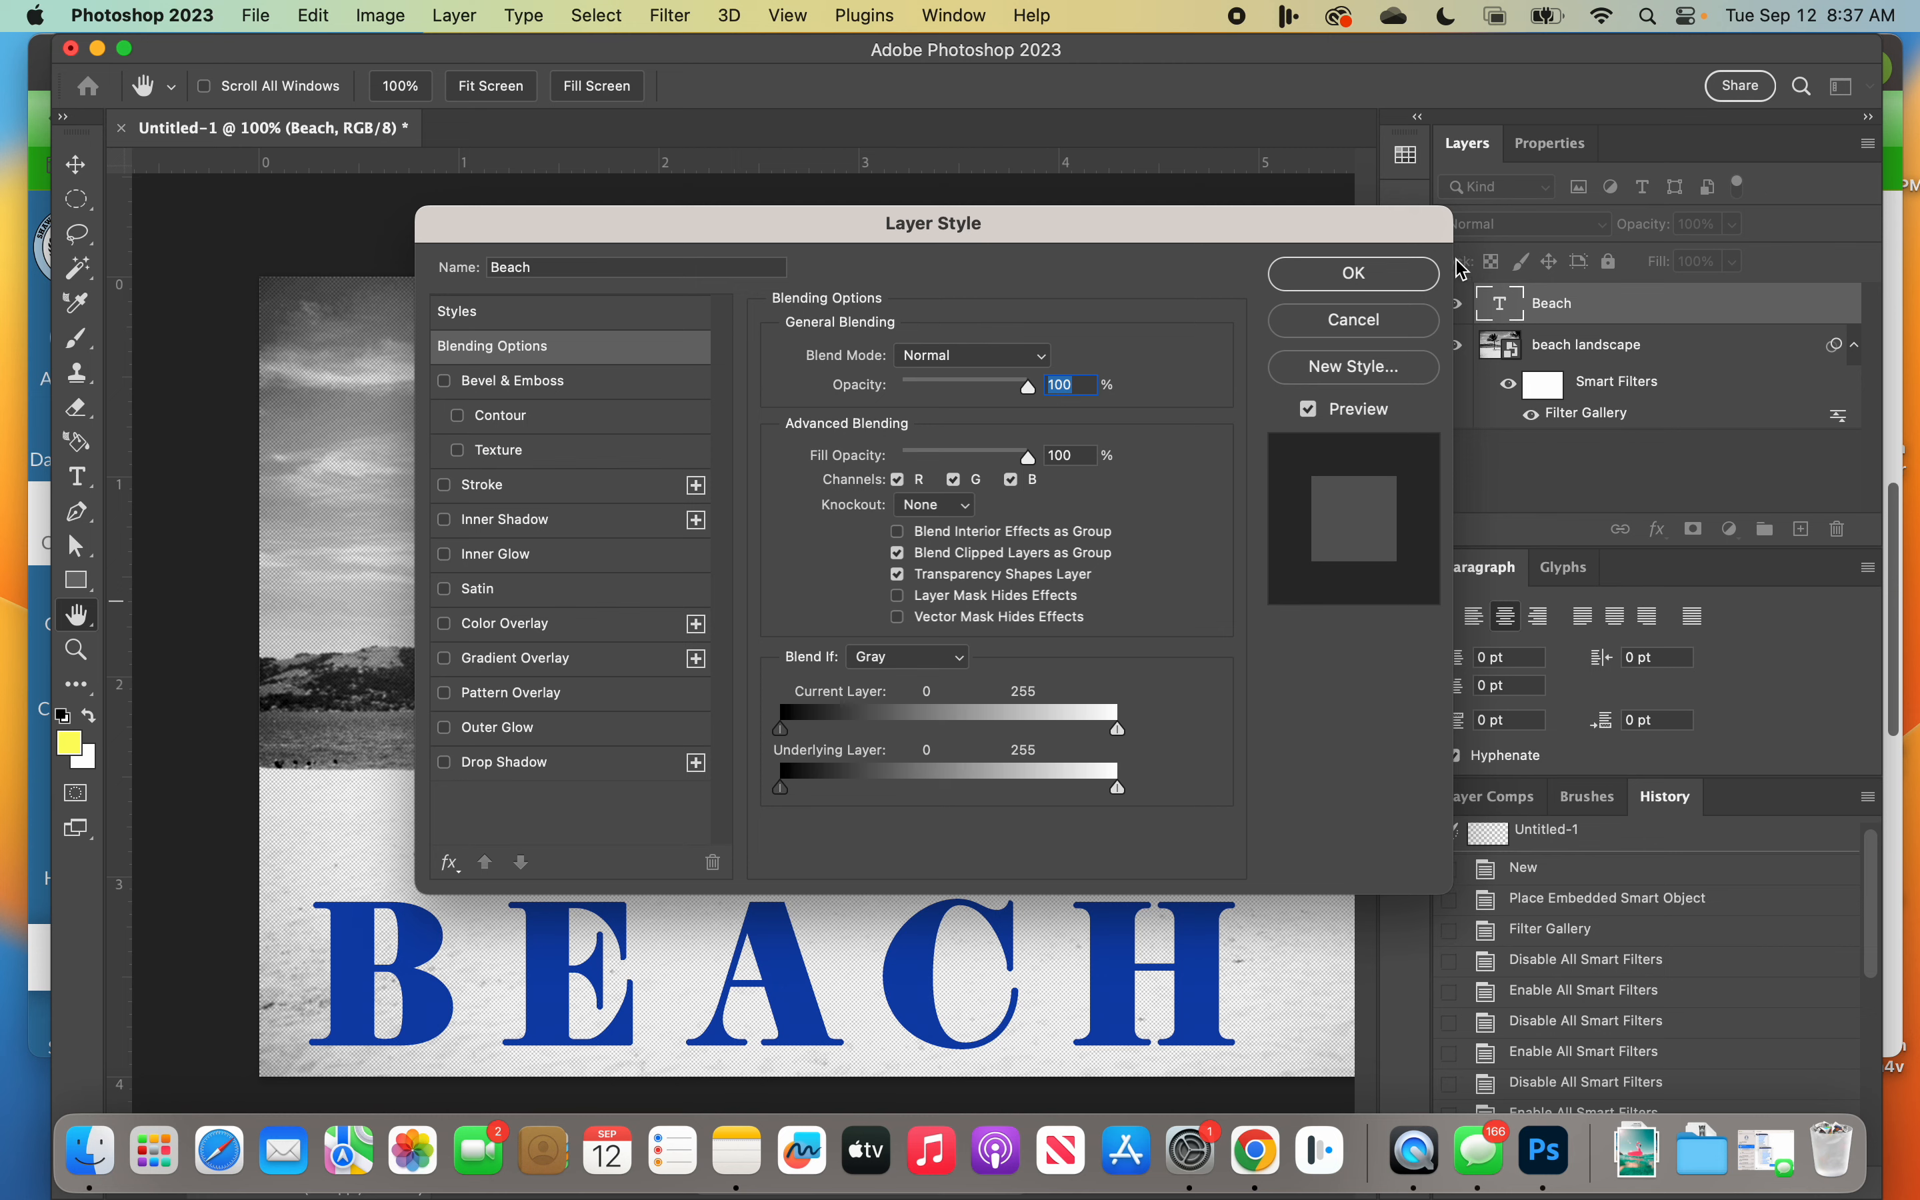
pyautogui.moveTo(1443, 218); pyautogui.dragTo(1257, 410)
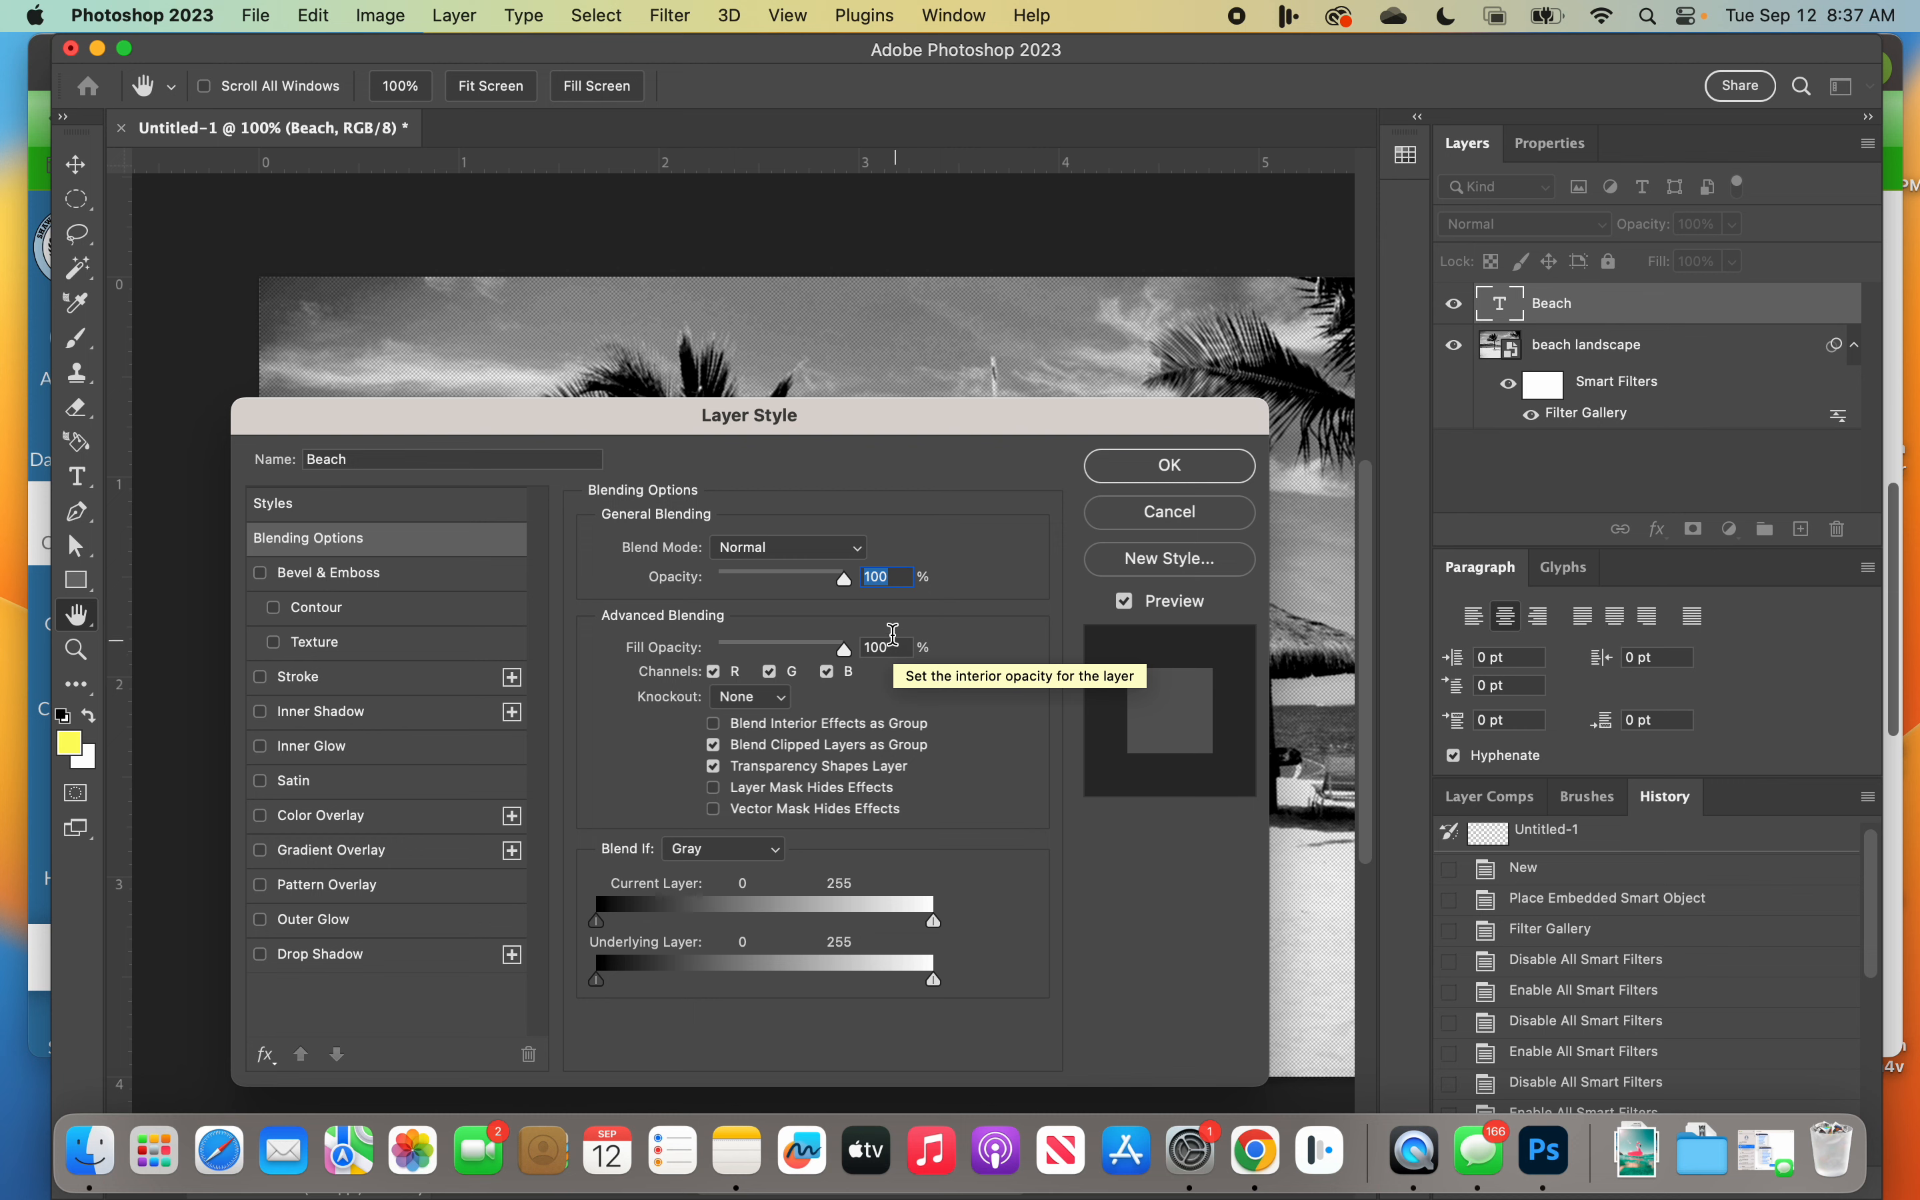
pyautogui.moveTo(651, 429); pyautogui.dragTo(1231, 392)
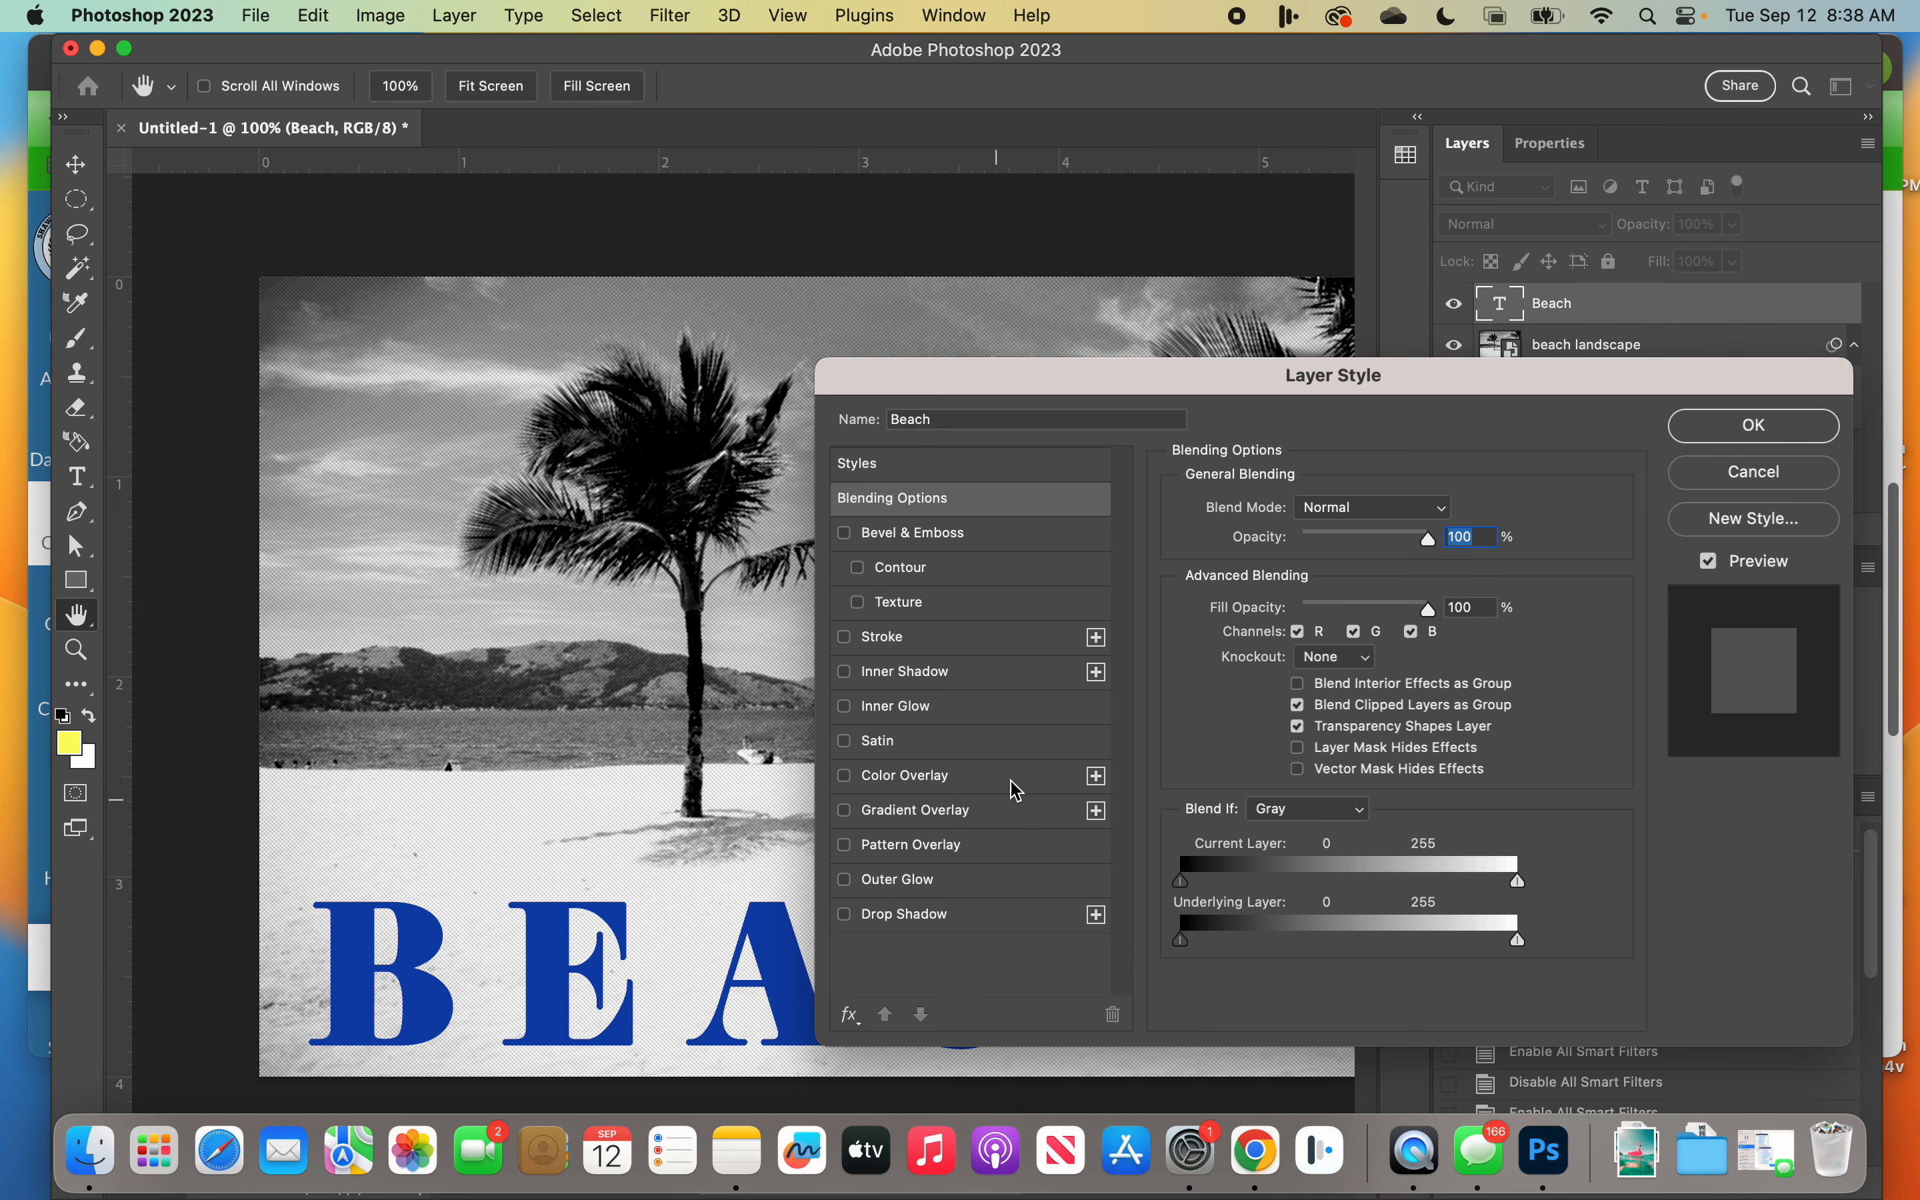
pyautogui.click(894, 641)
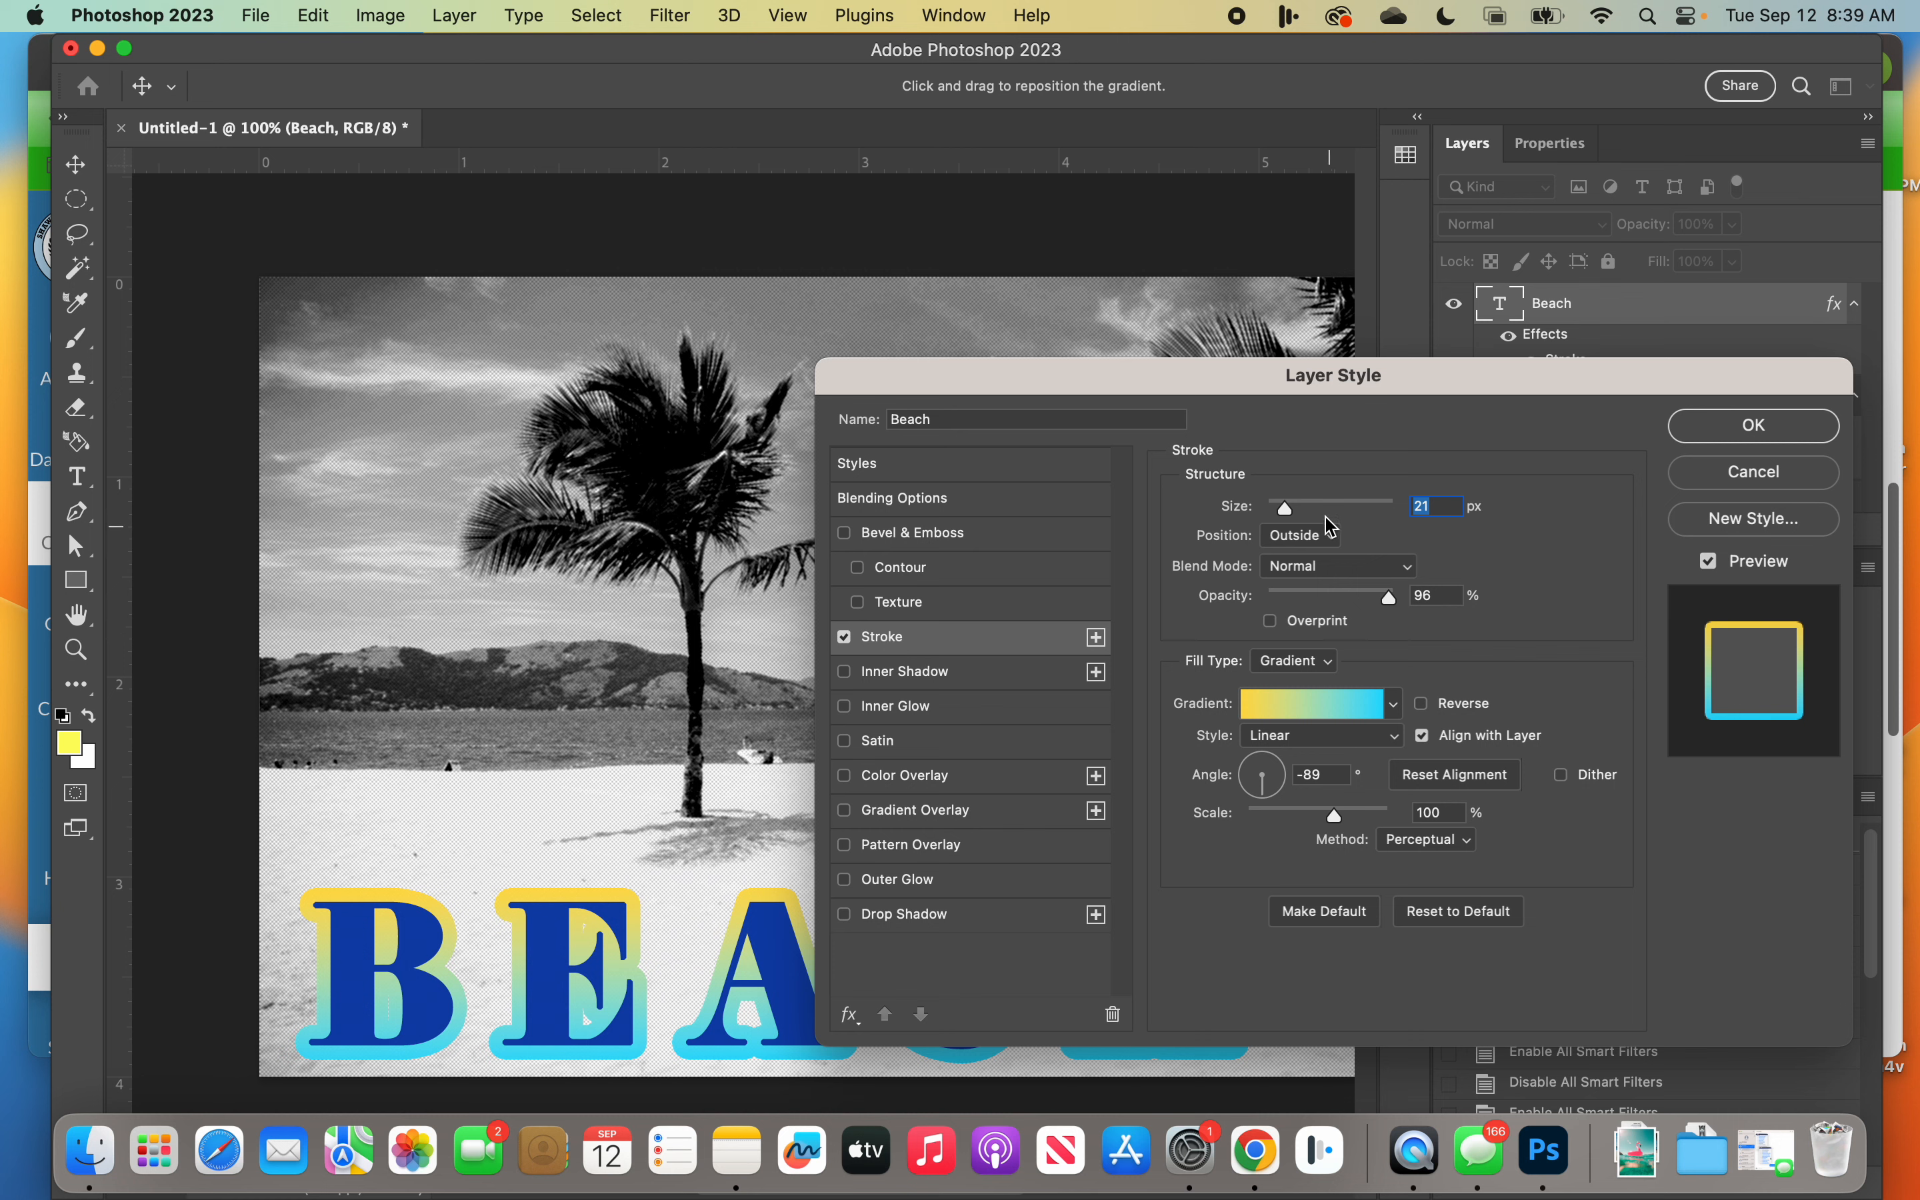
# Step: Switch the stroke's fill type to Color and reduce its size to 7 px
pyautogui.click(1299, 673)
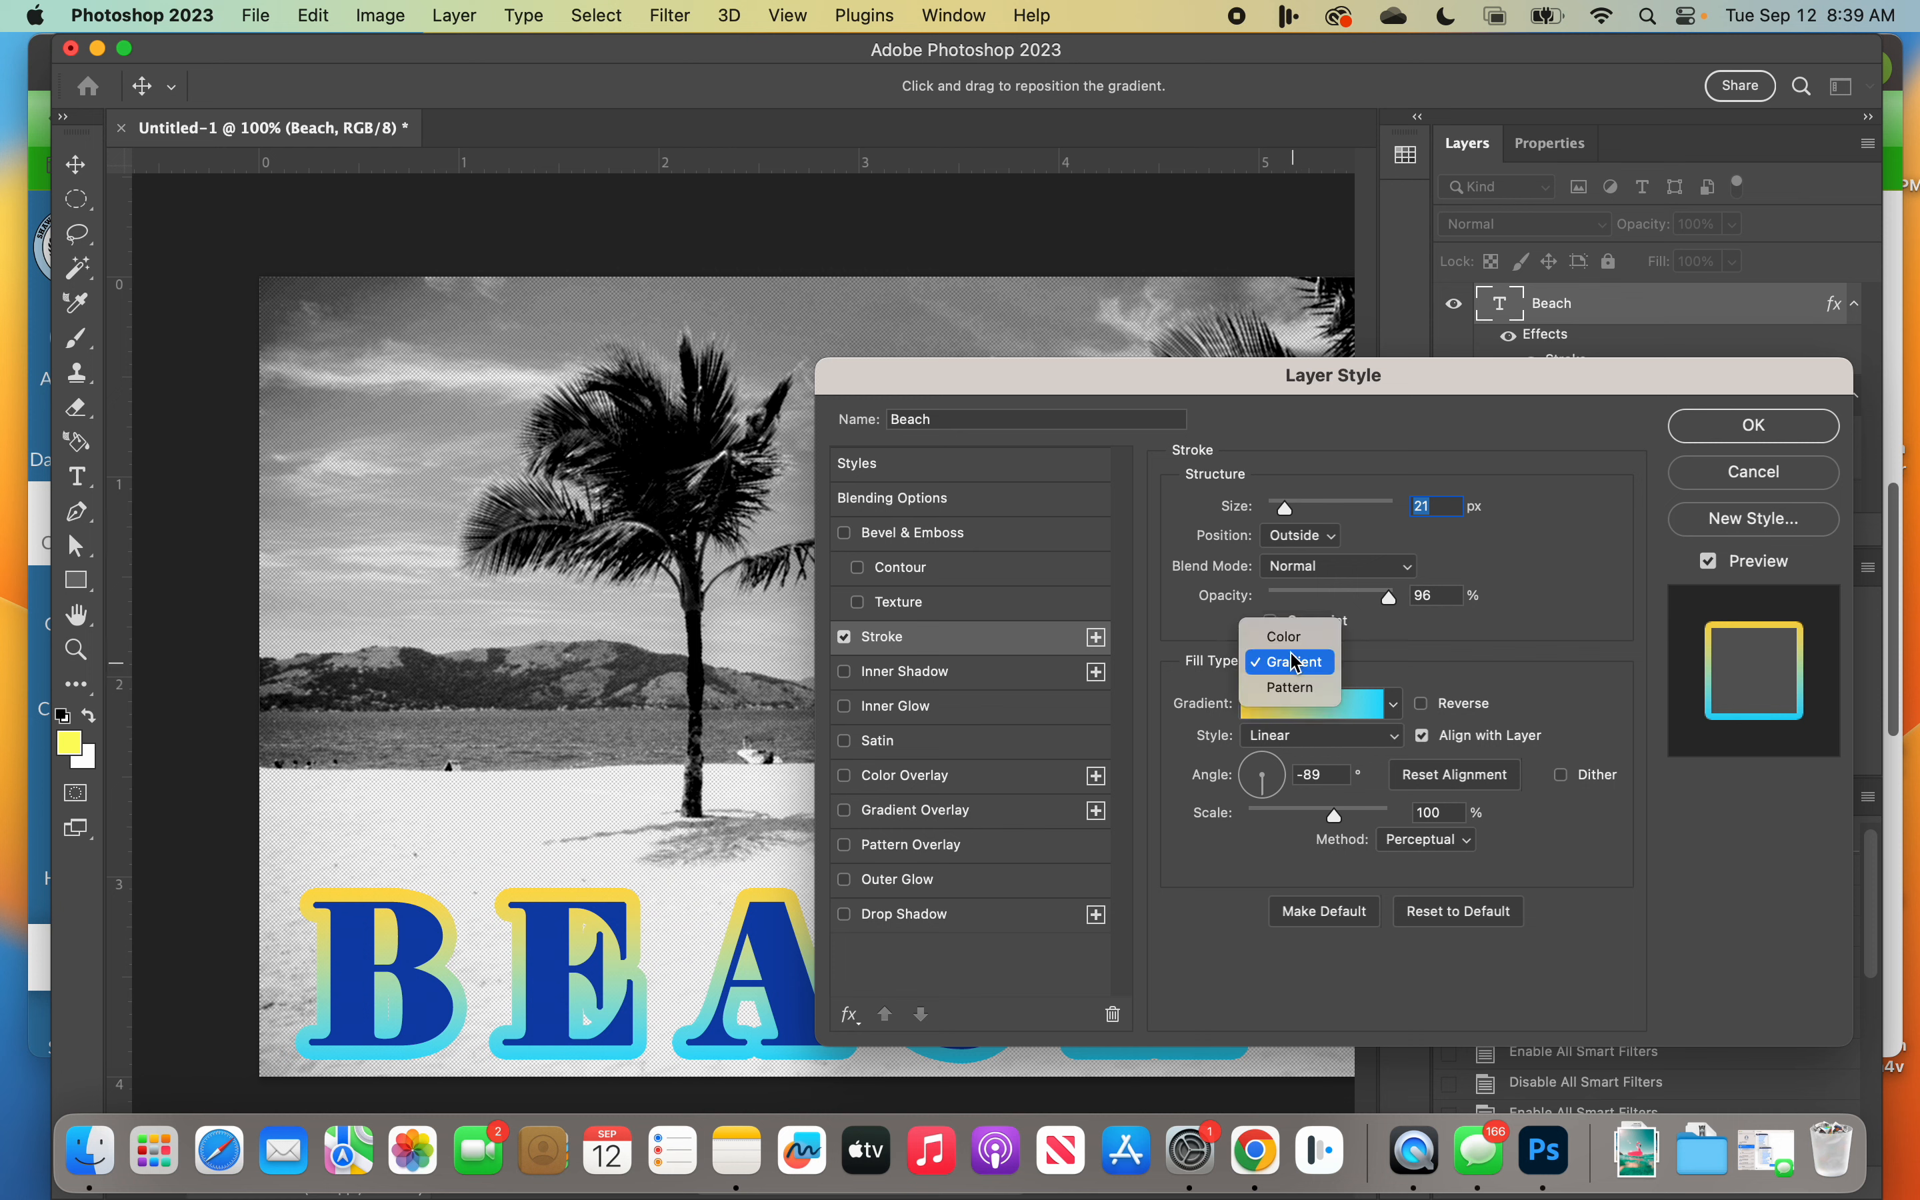
pyautogui.click(1287, 634)
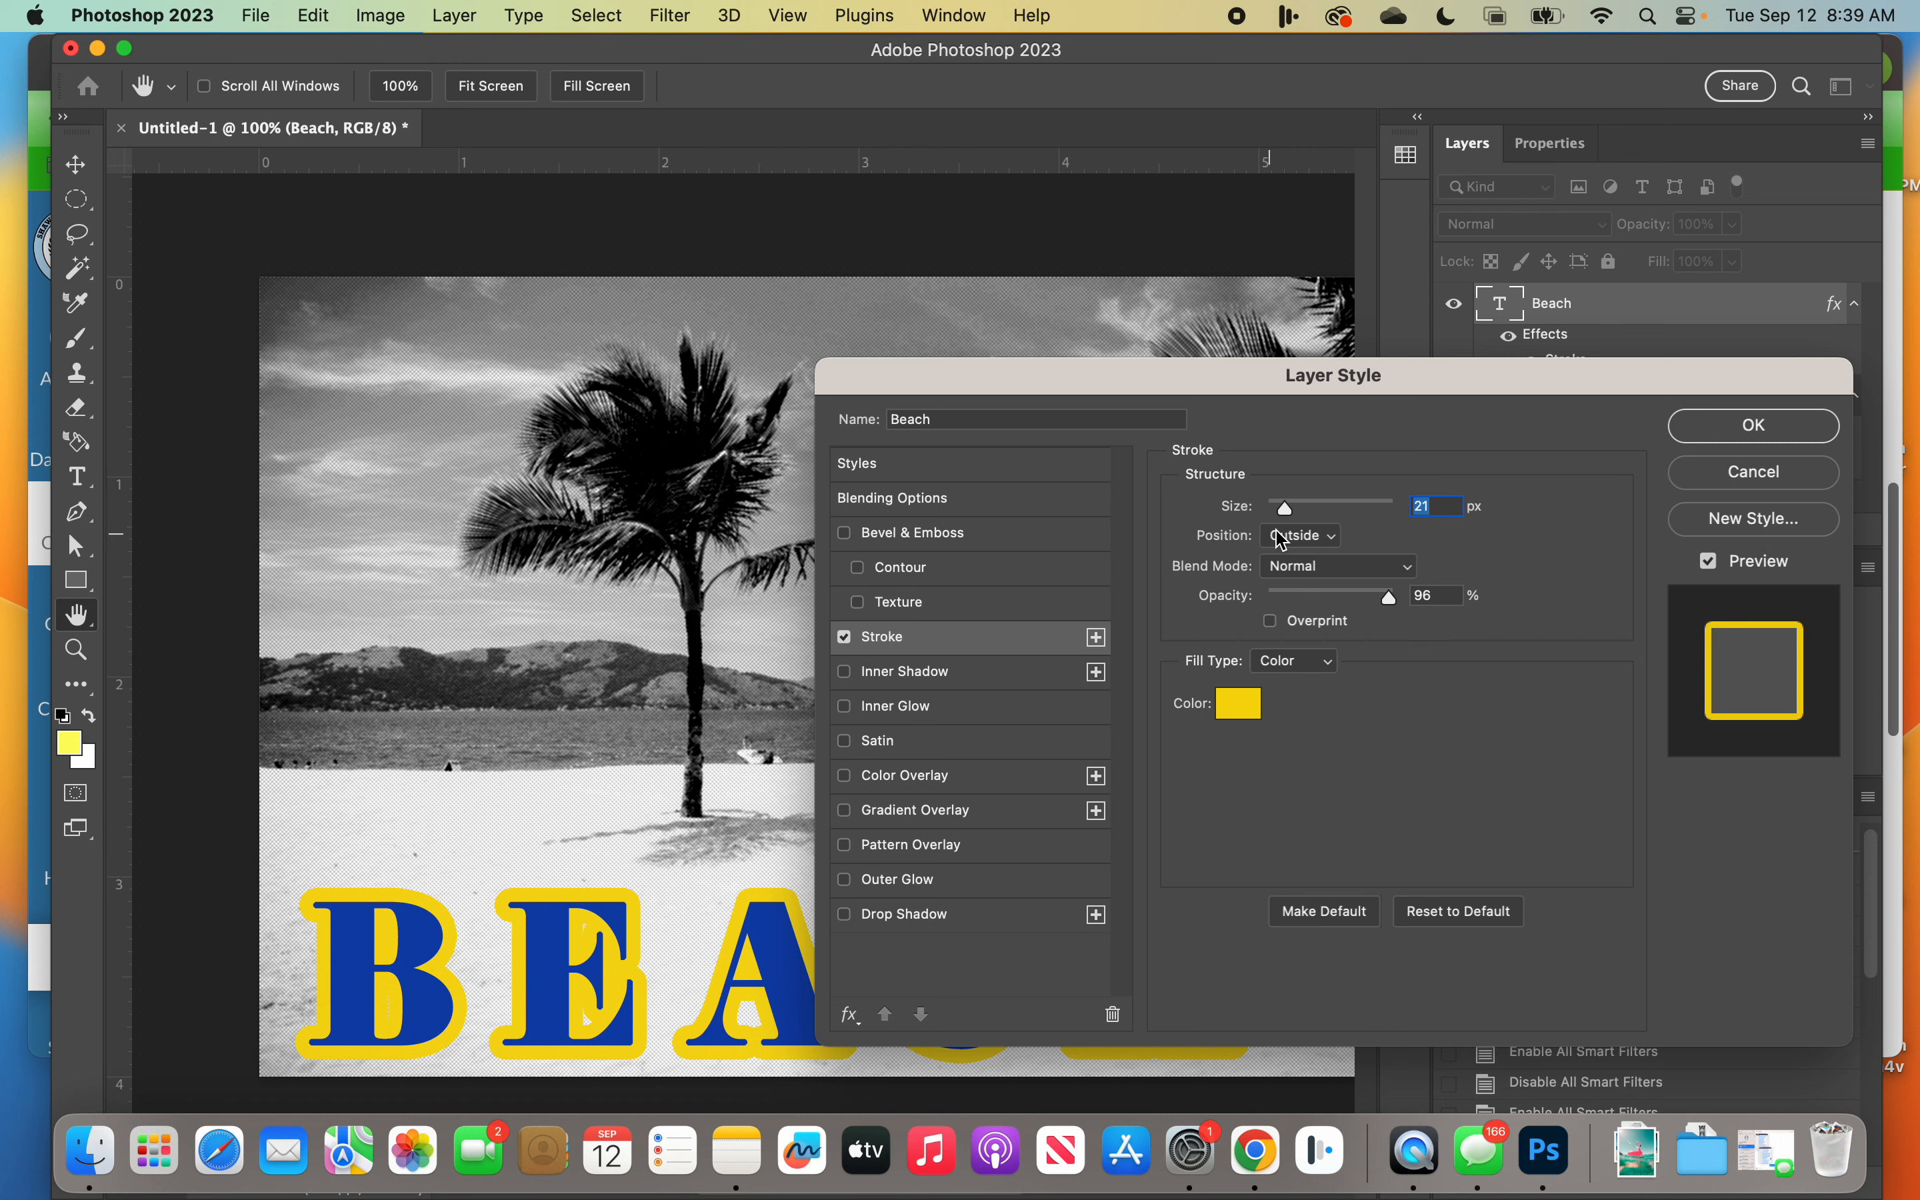
pyautogui.moveTo(1290, 524)
pyautogui.mouseDown()
pyautogui.moveTo(1328, 521)
pyautogui.moveTo(1283, 515)
pyautogui.mouseUp()
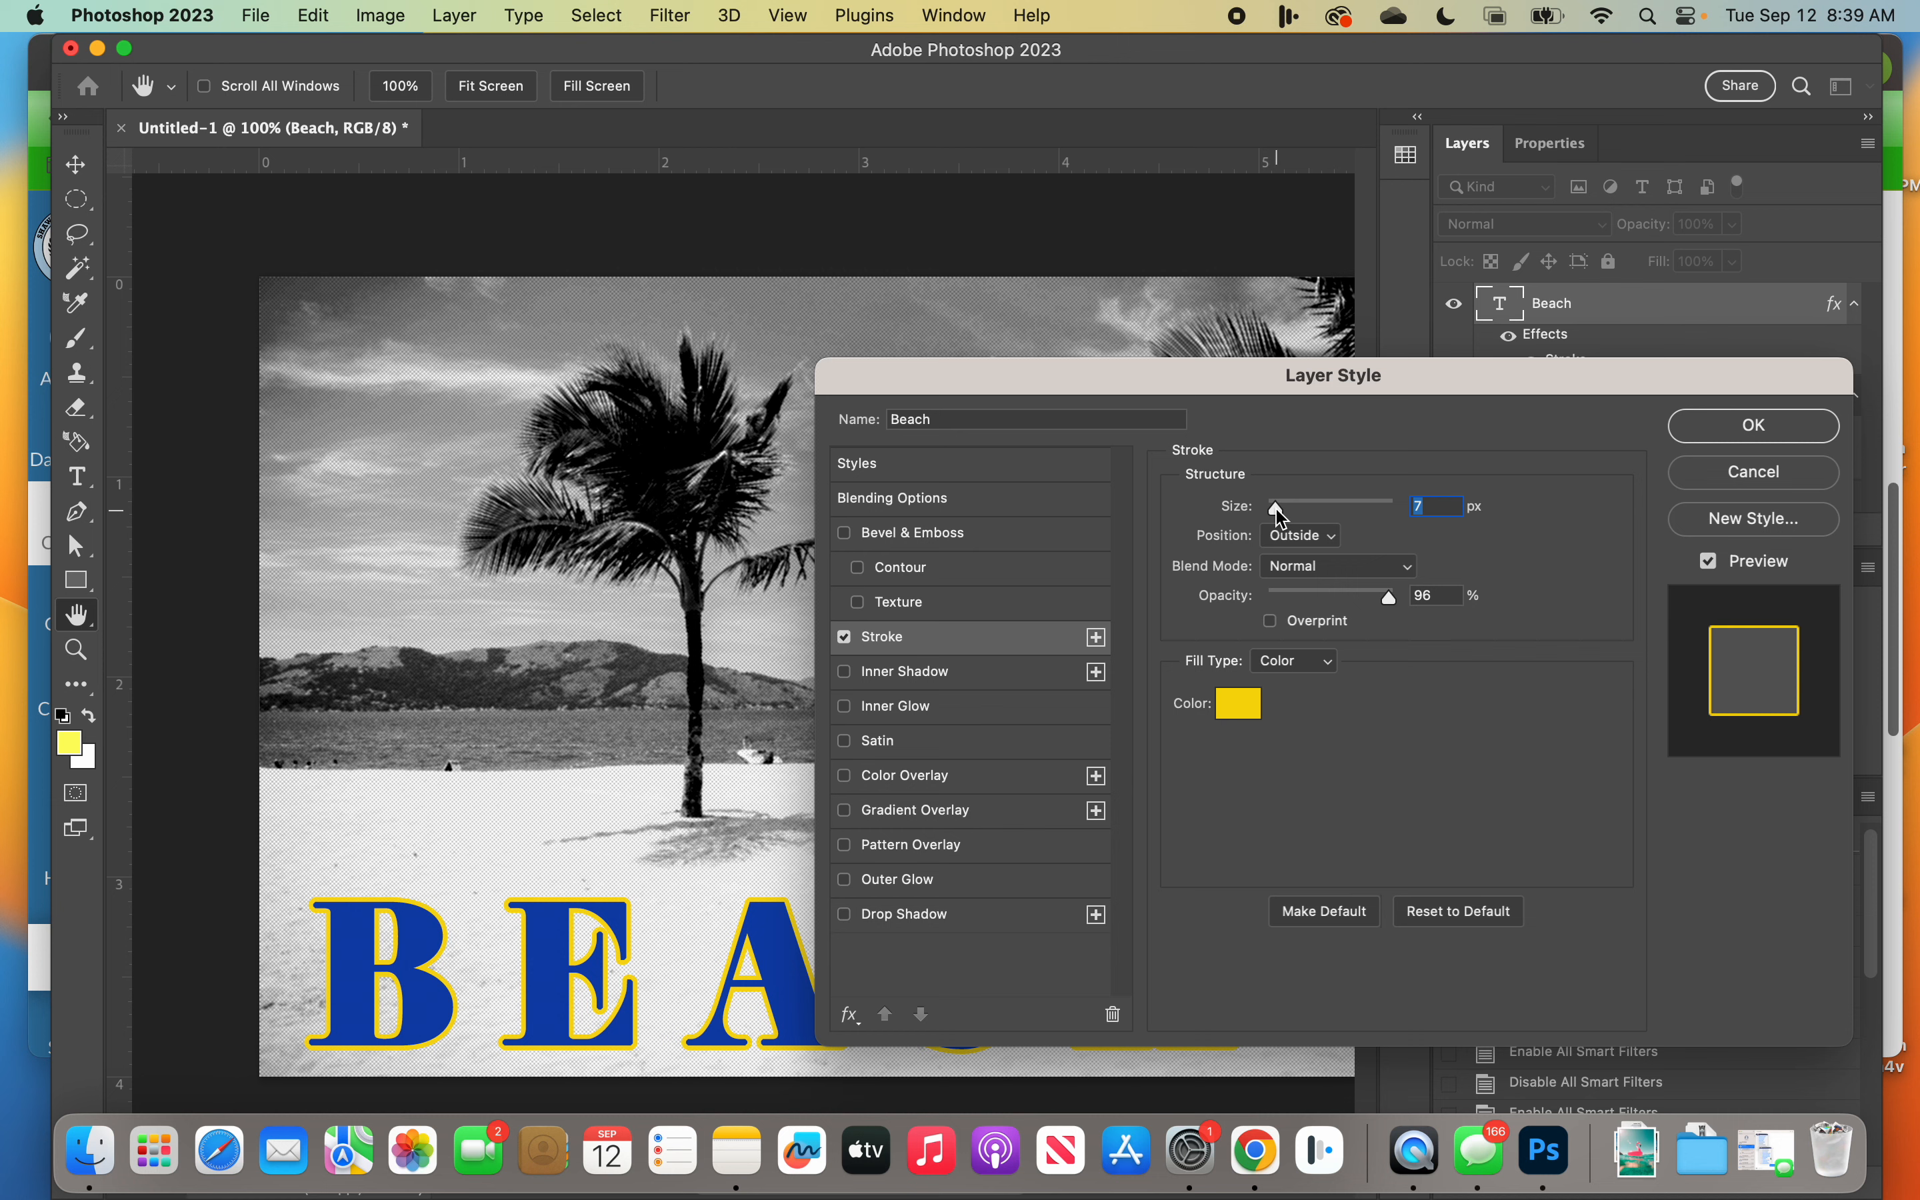
# Step: Try the Inside position for the stroke and return it to Outside
pyautogui.click(1301, 536)
pyautogui.click(1307, 563)
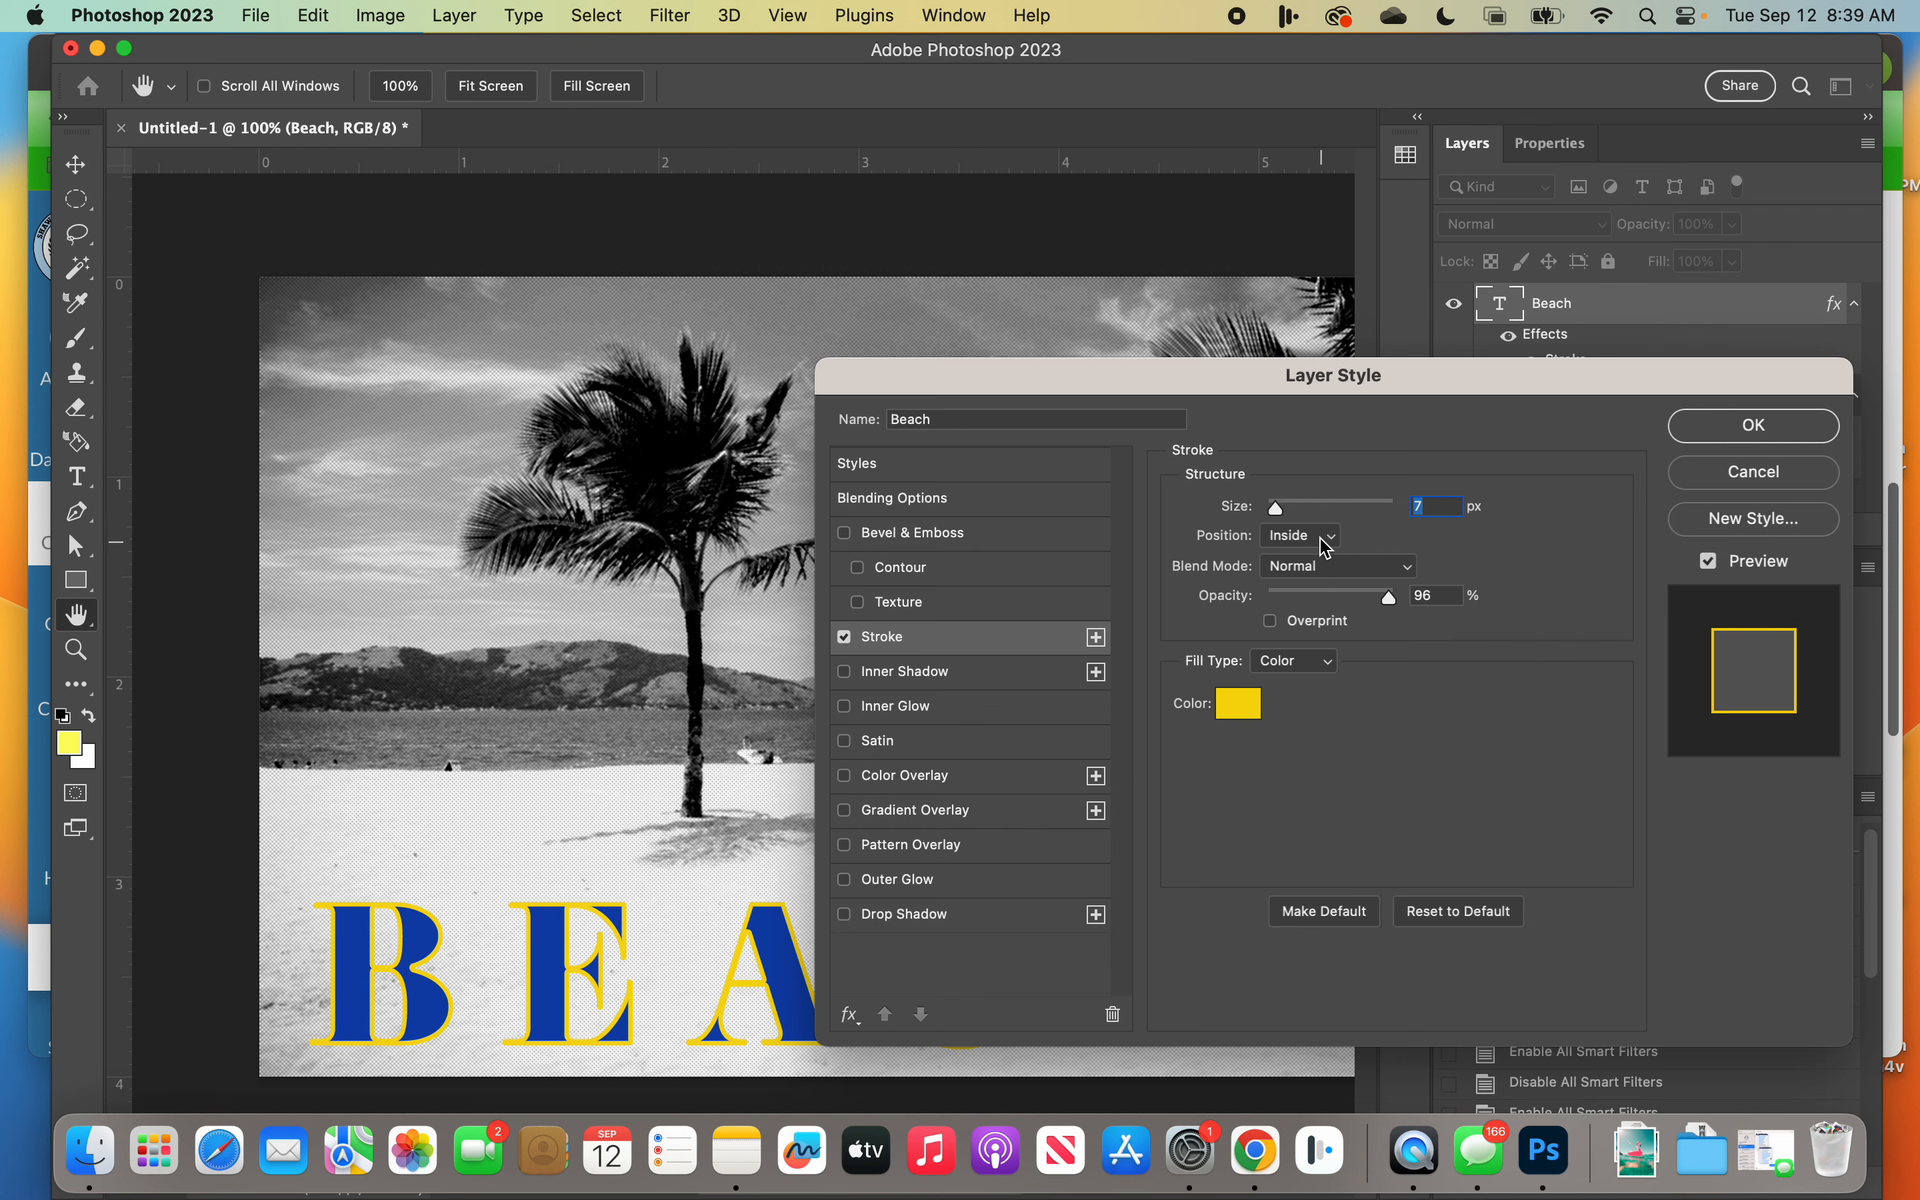
pyautogui.click(1320, 541)
pyautogui.click(1313, 519)
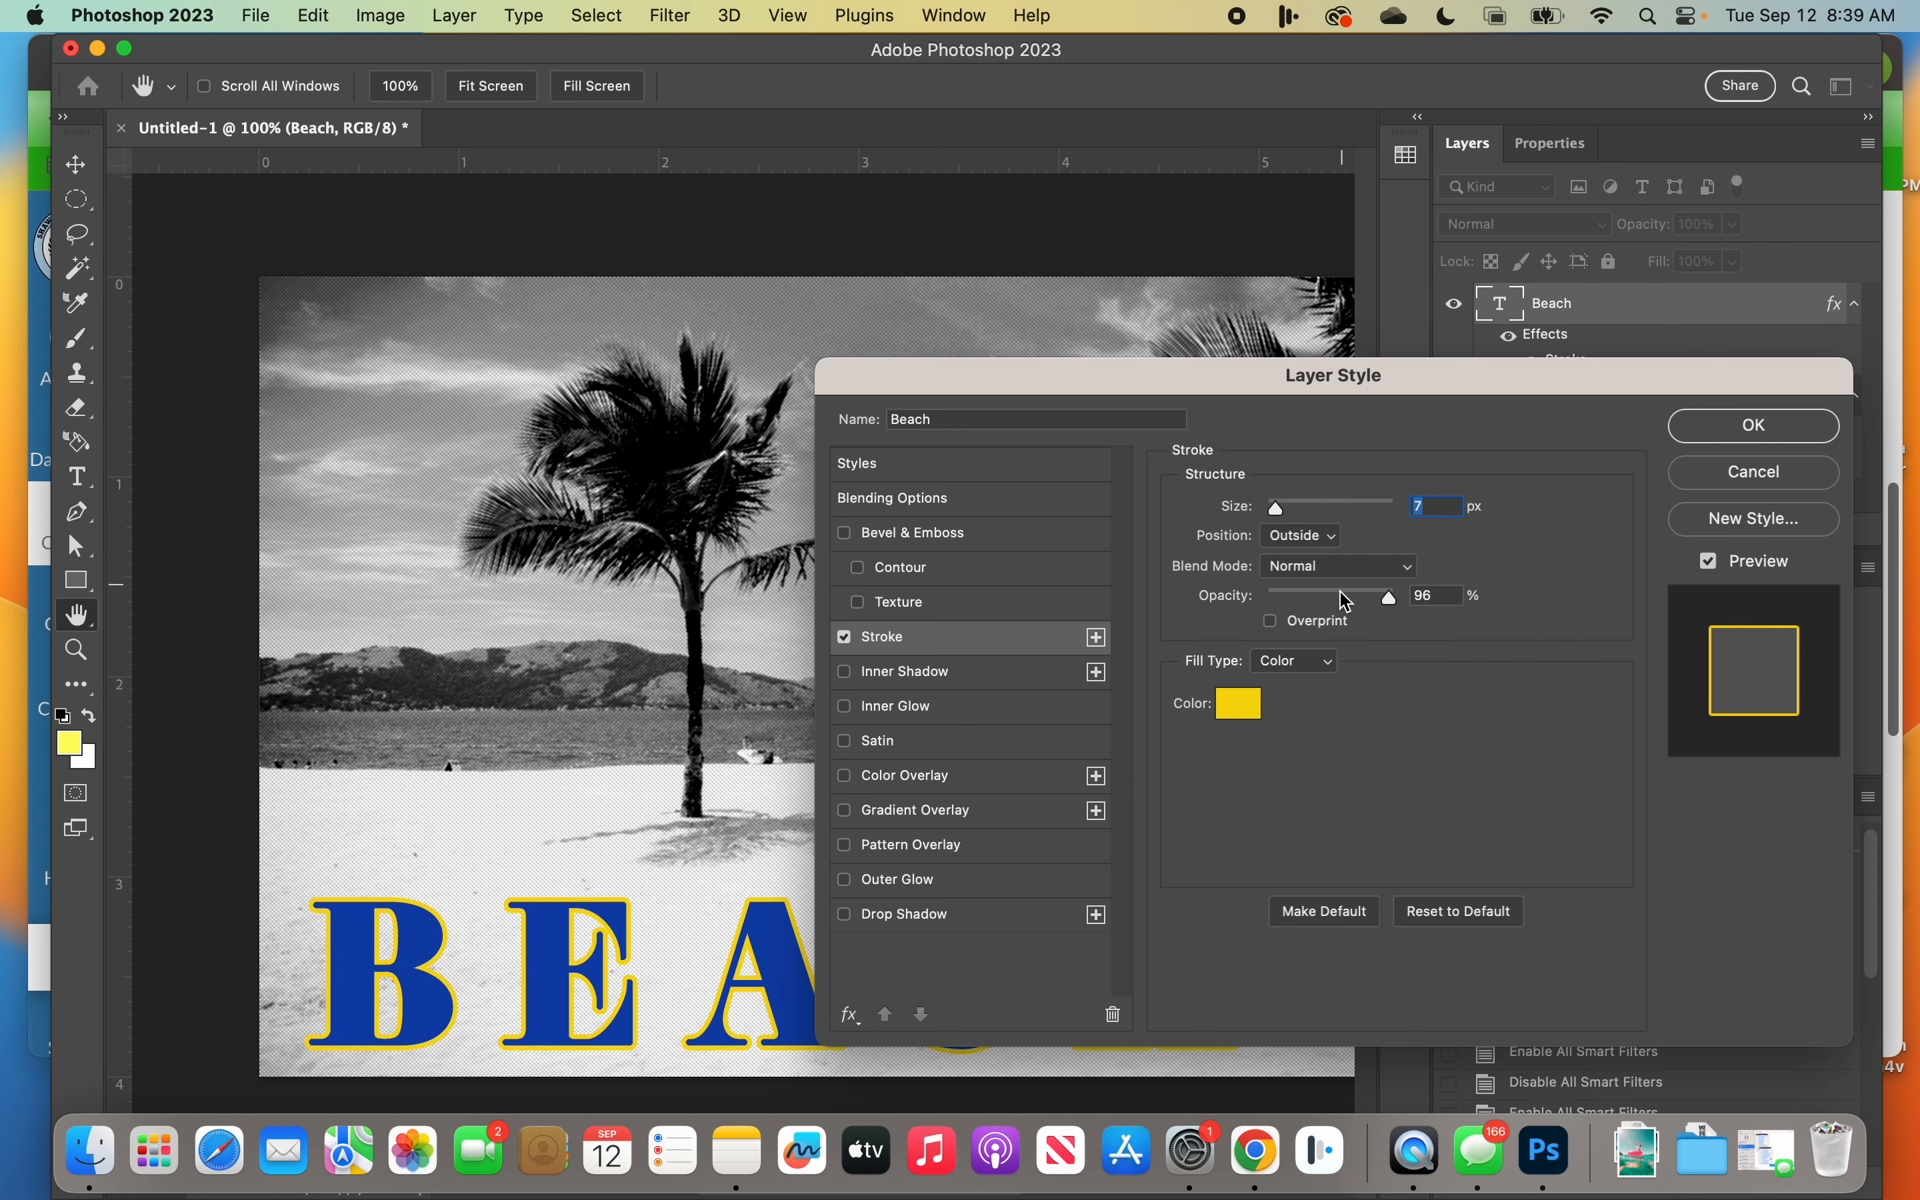
# Step: Browse the blend modes available for the stroke and toggle Overprint on and off
pyautogui.click(1370, 573)
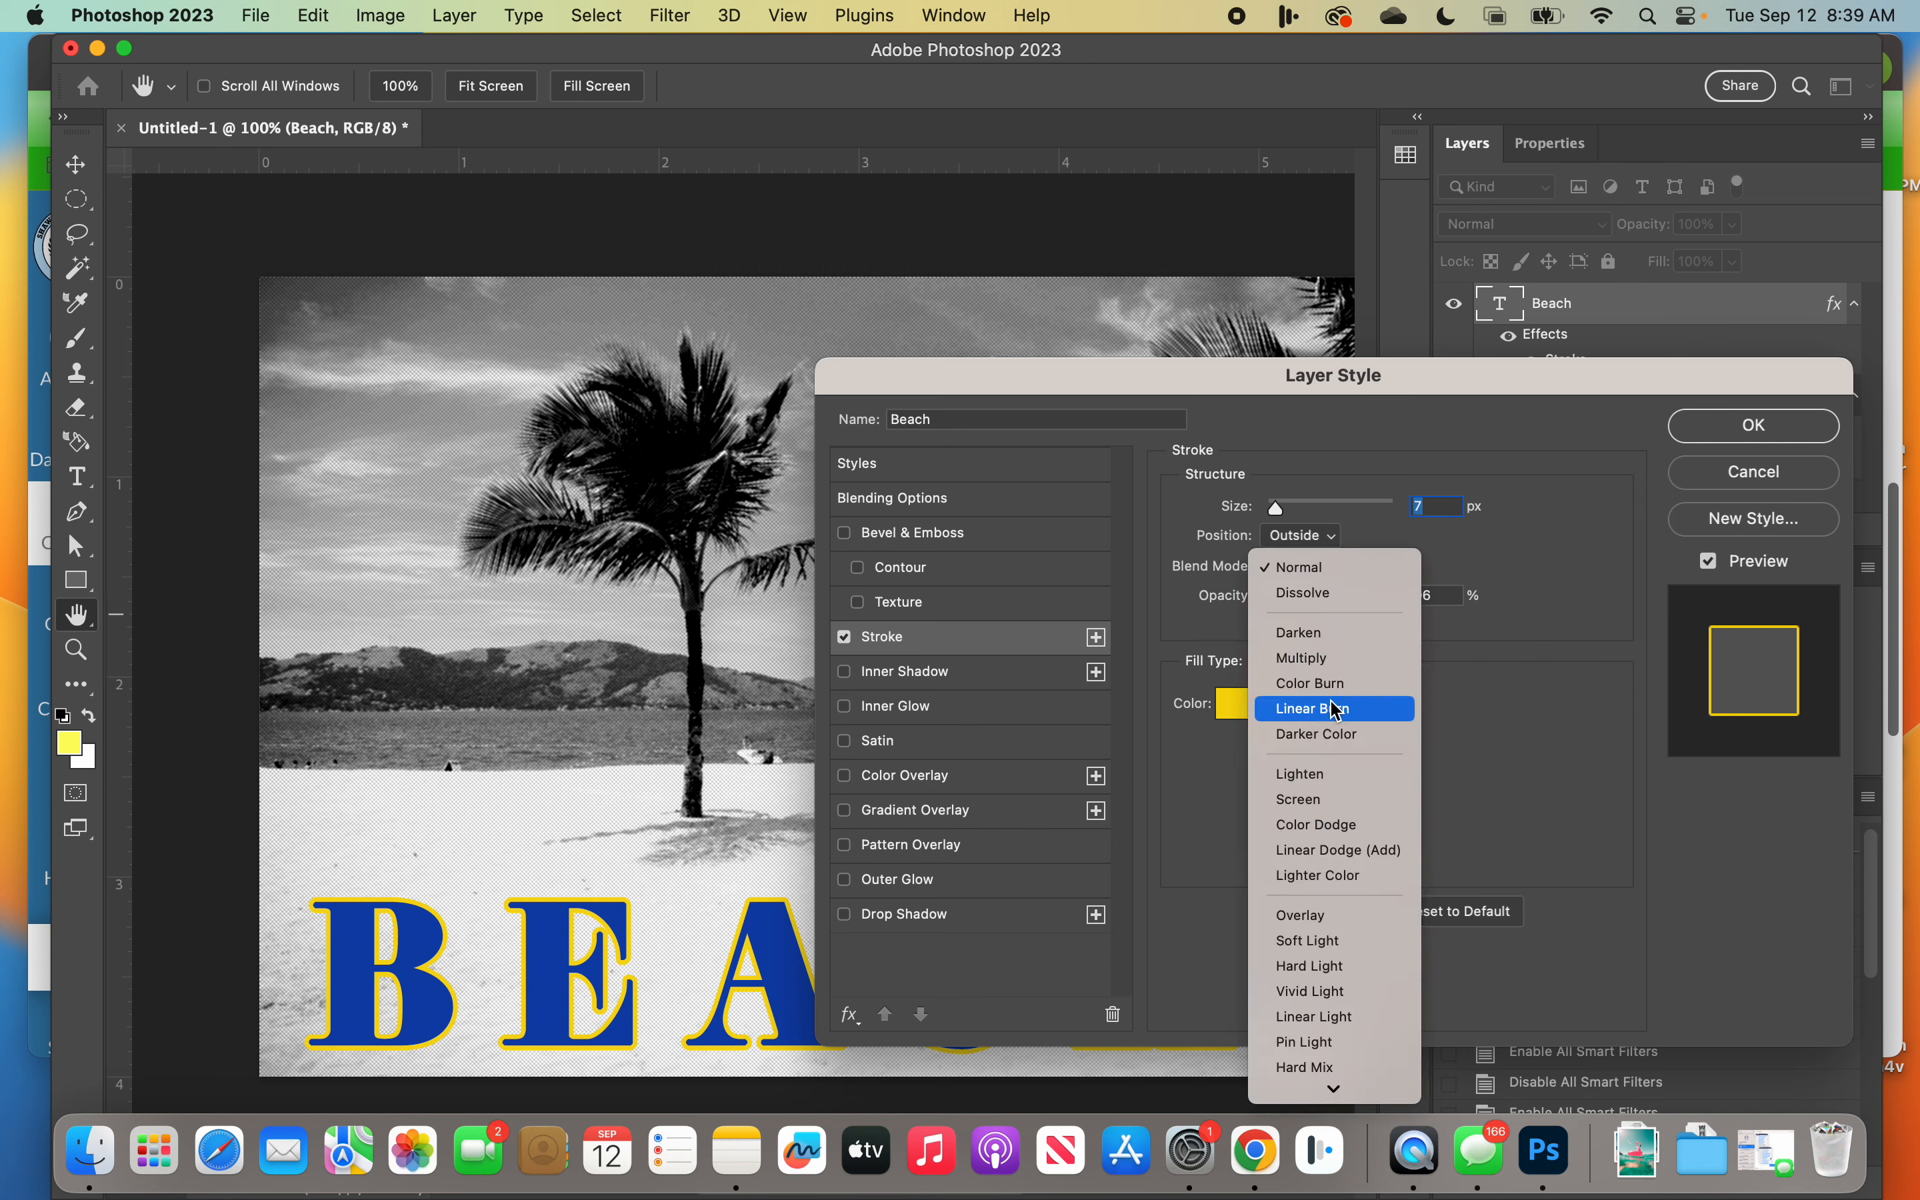
pyautogui.scroll(-3, 1317, 1063)
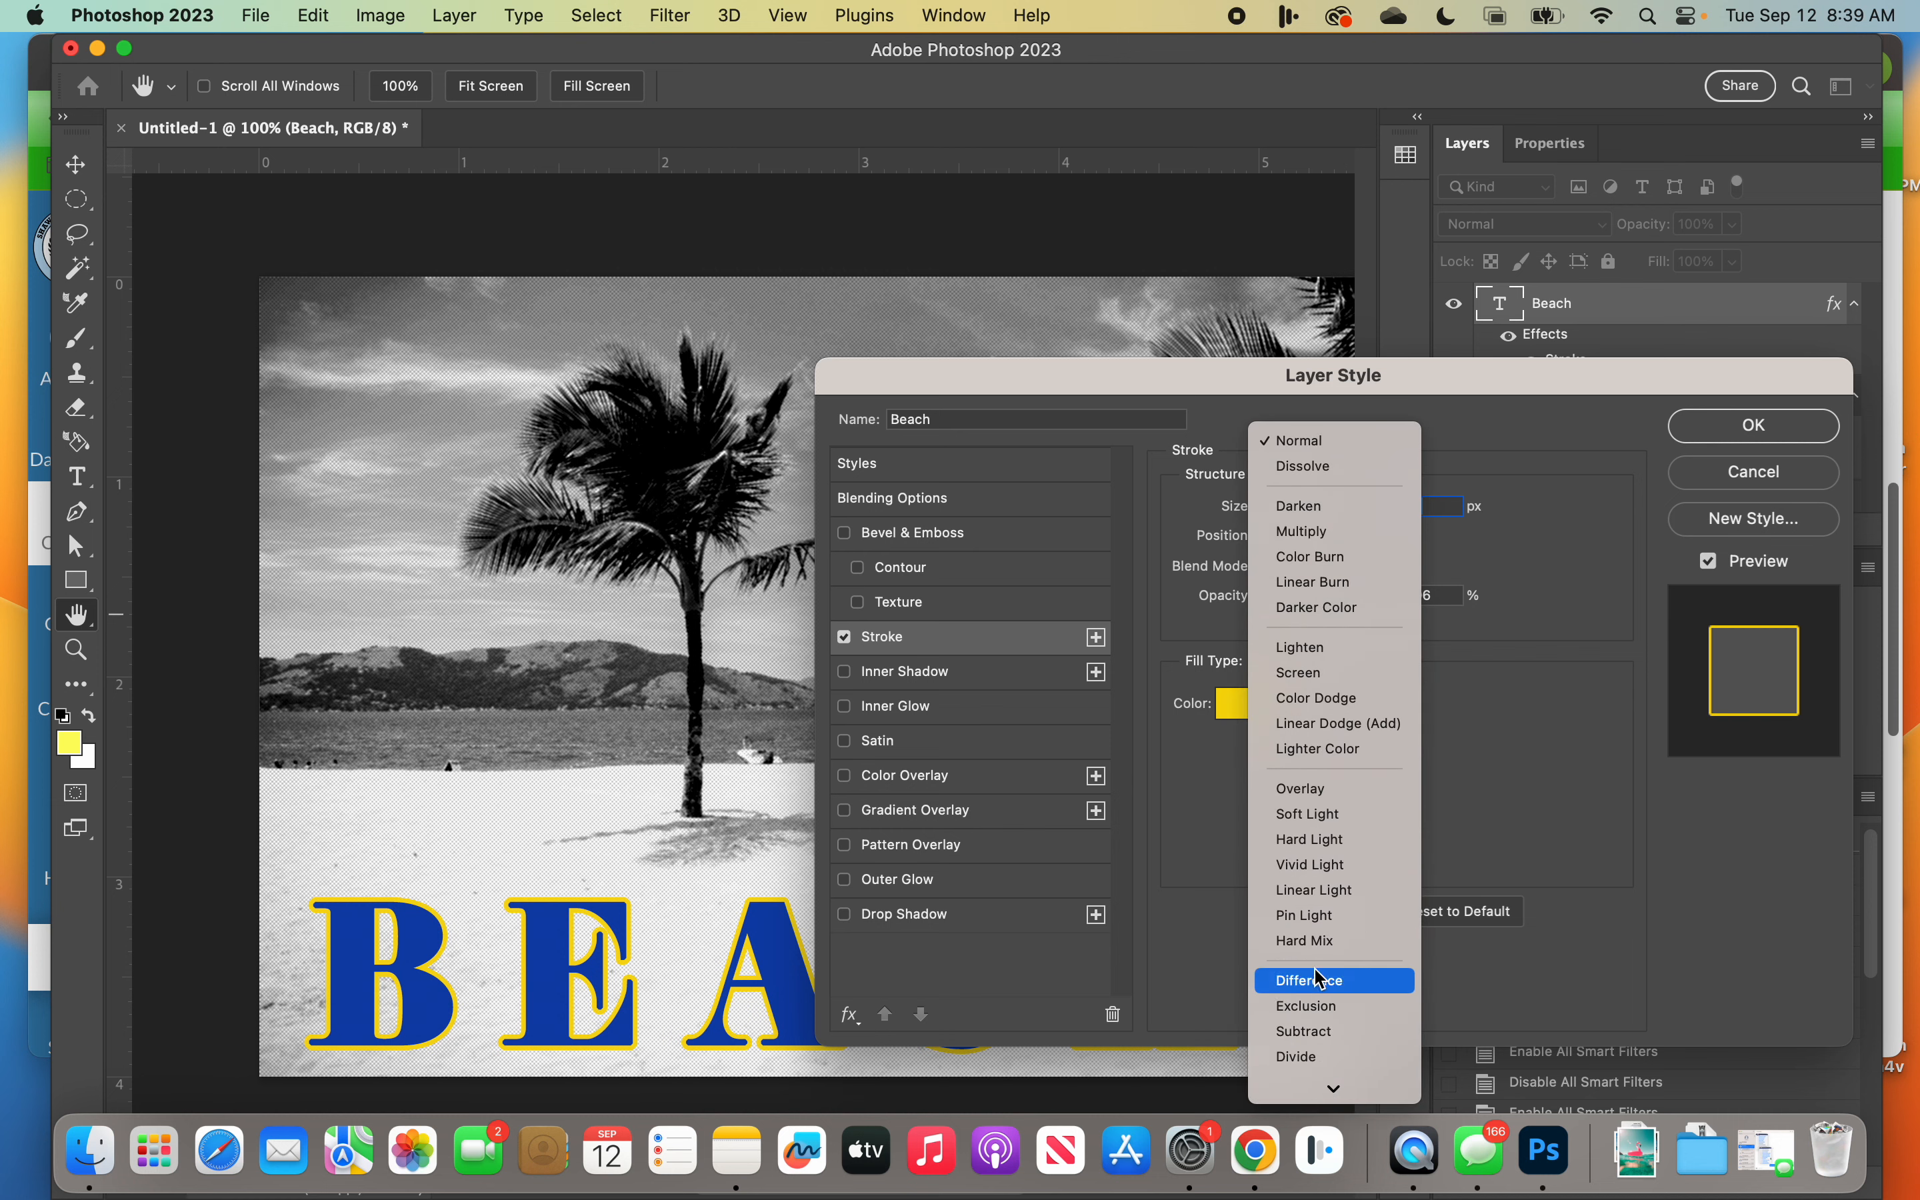
pyautogui.click(1524, 720)
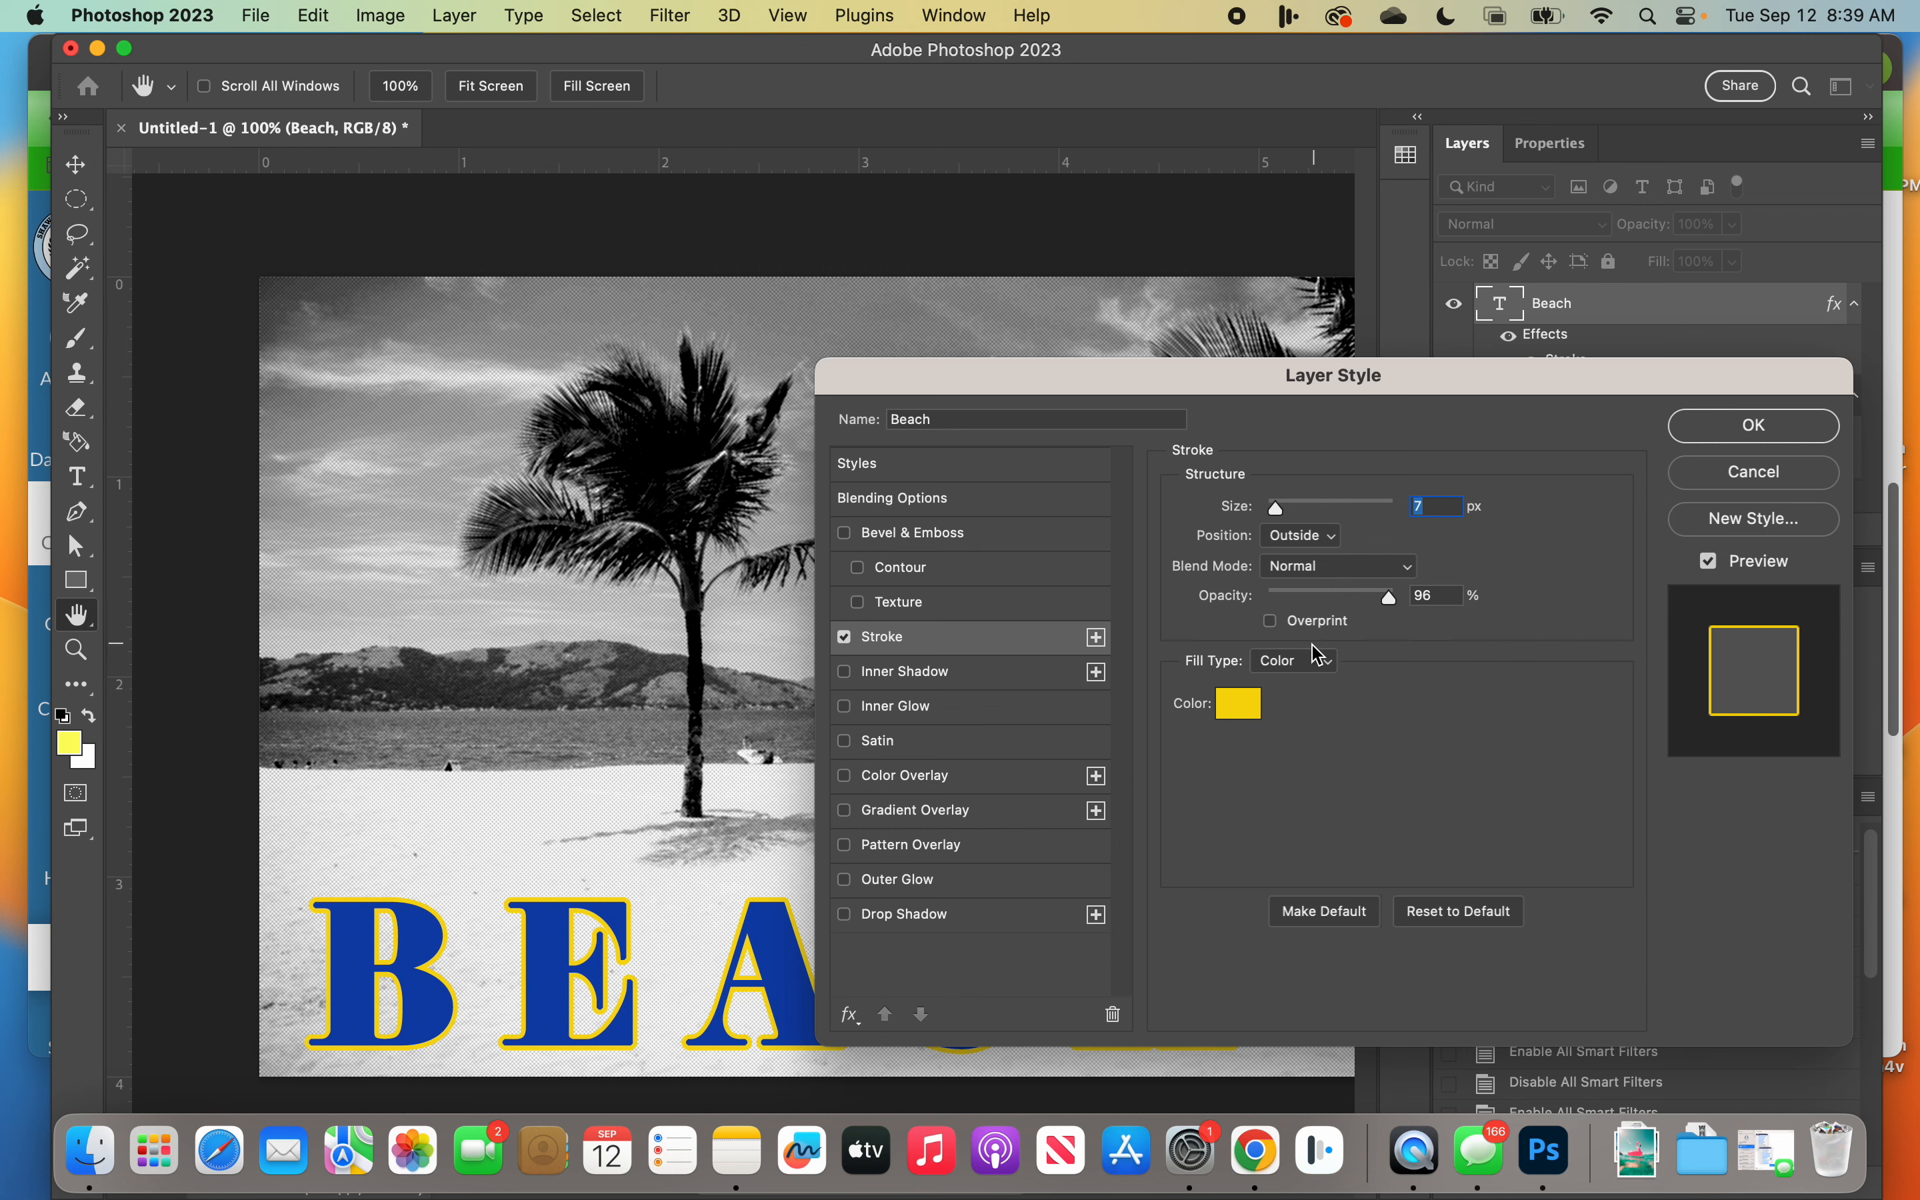
pyautogui.click(1274, 624)
pyautogui.click(1276, 625)
# Step: Try the Pattern and Gradient fill types on the stroke and return to the Color fill
pyautogui.click(1291, 673)
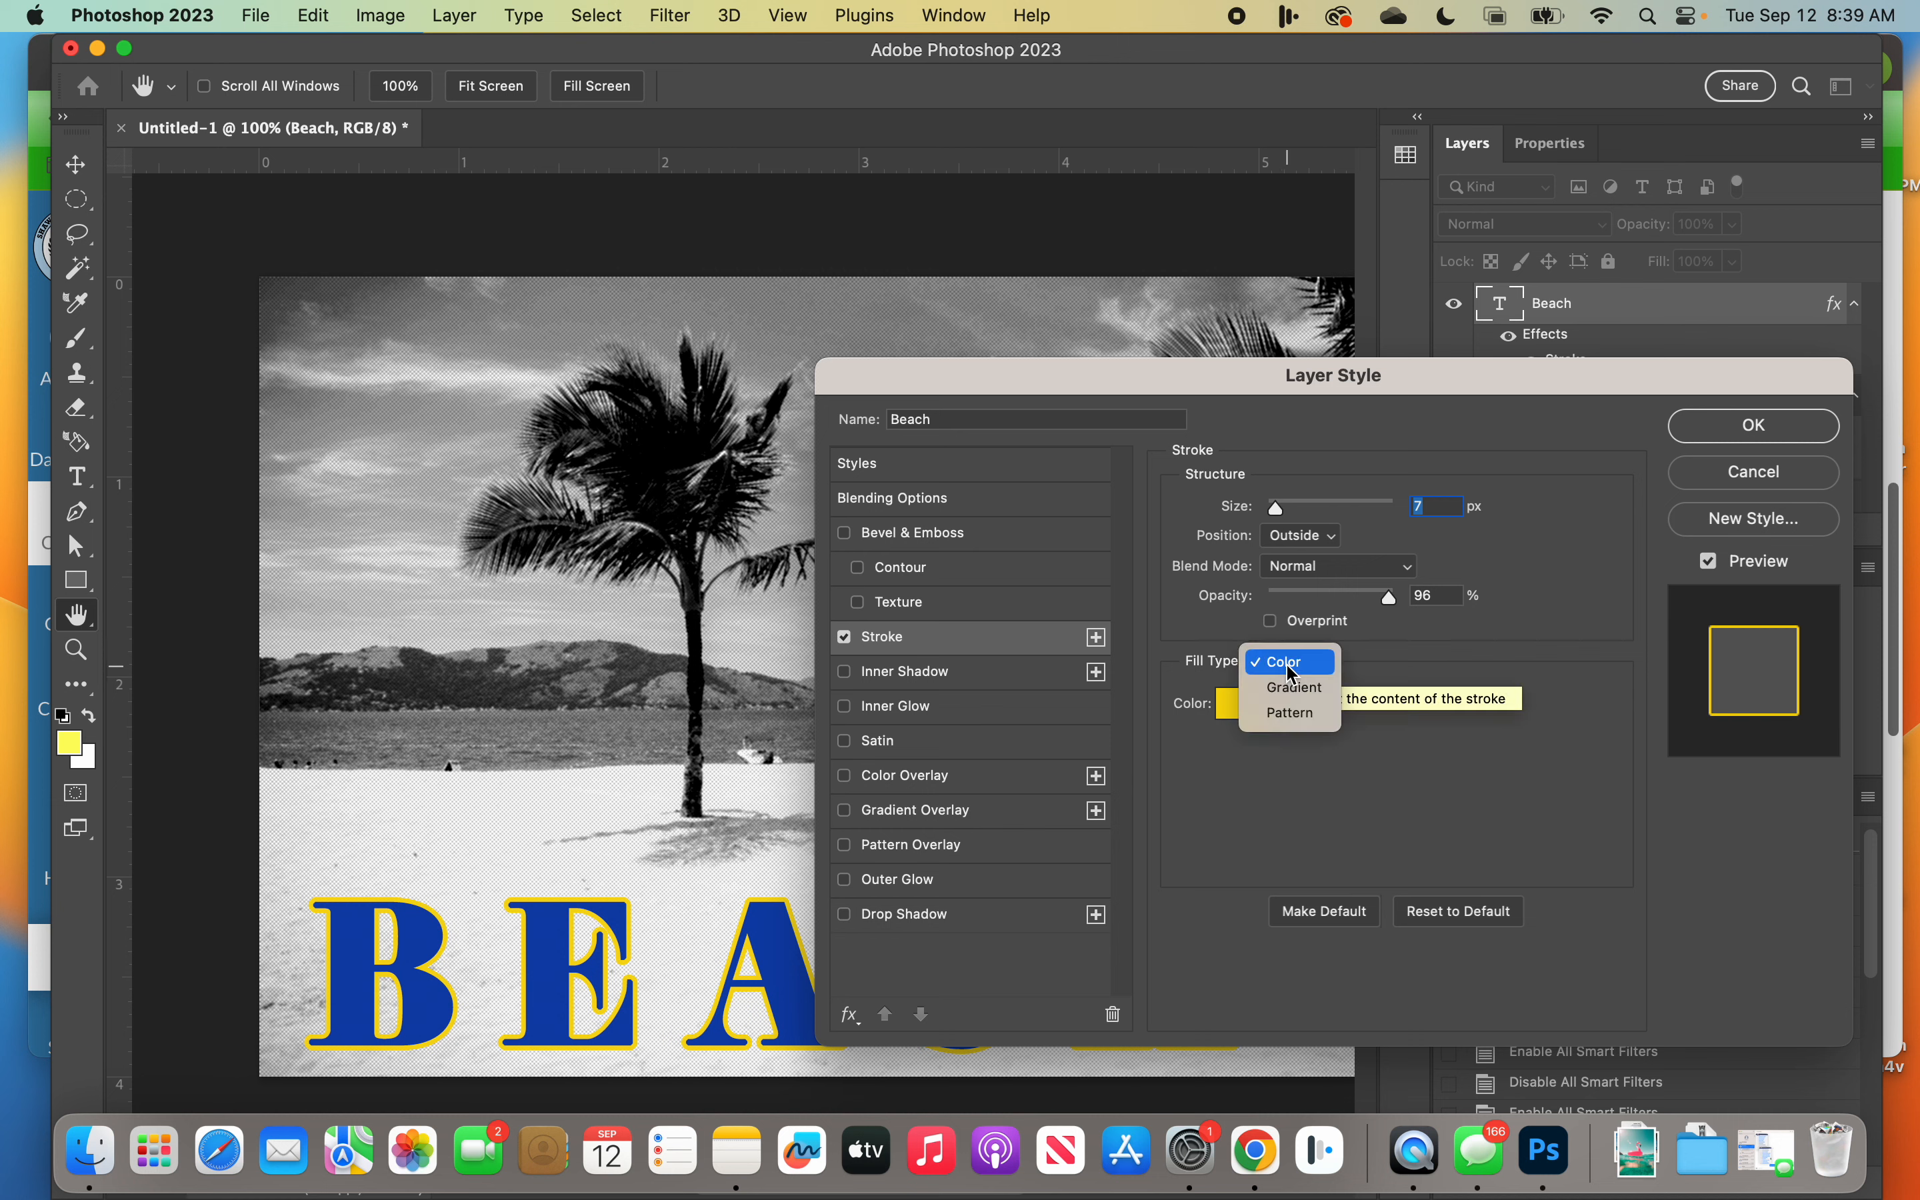
pyautogui.click(1291, 715)
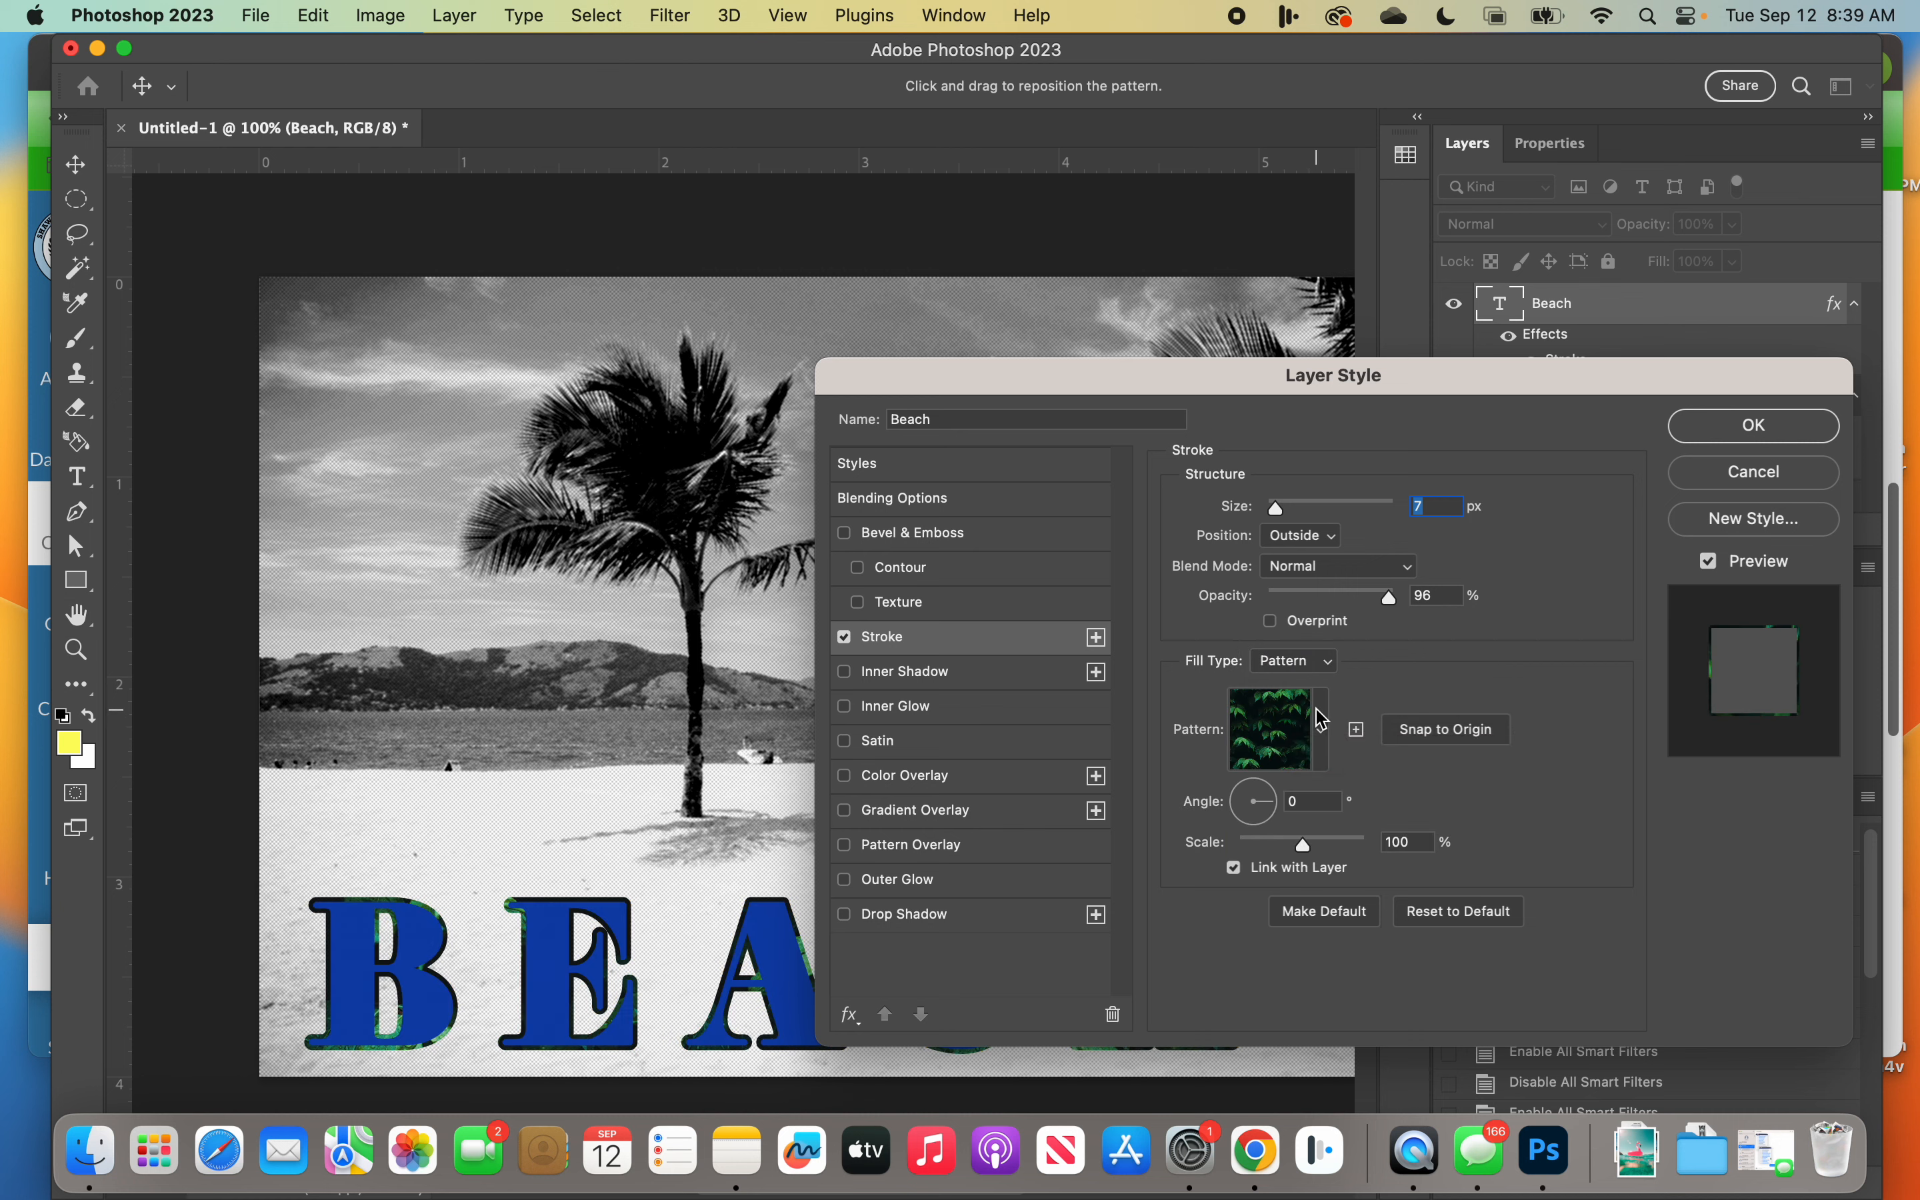
pyautogui.click(1320, 666)
pyautogui.click(1291, 634)
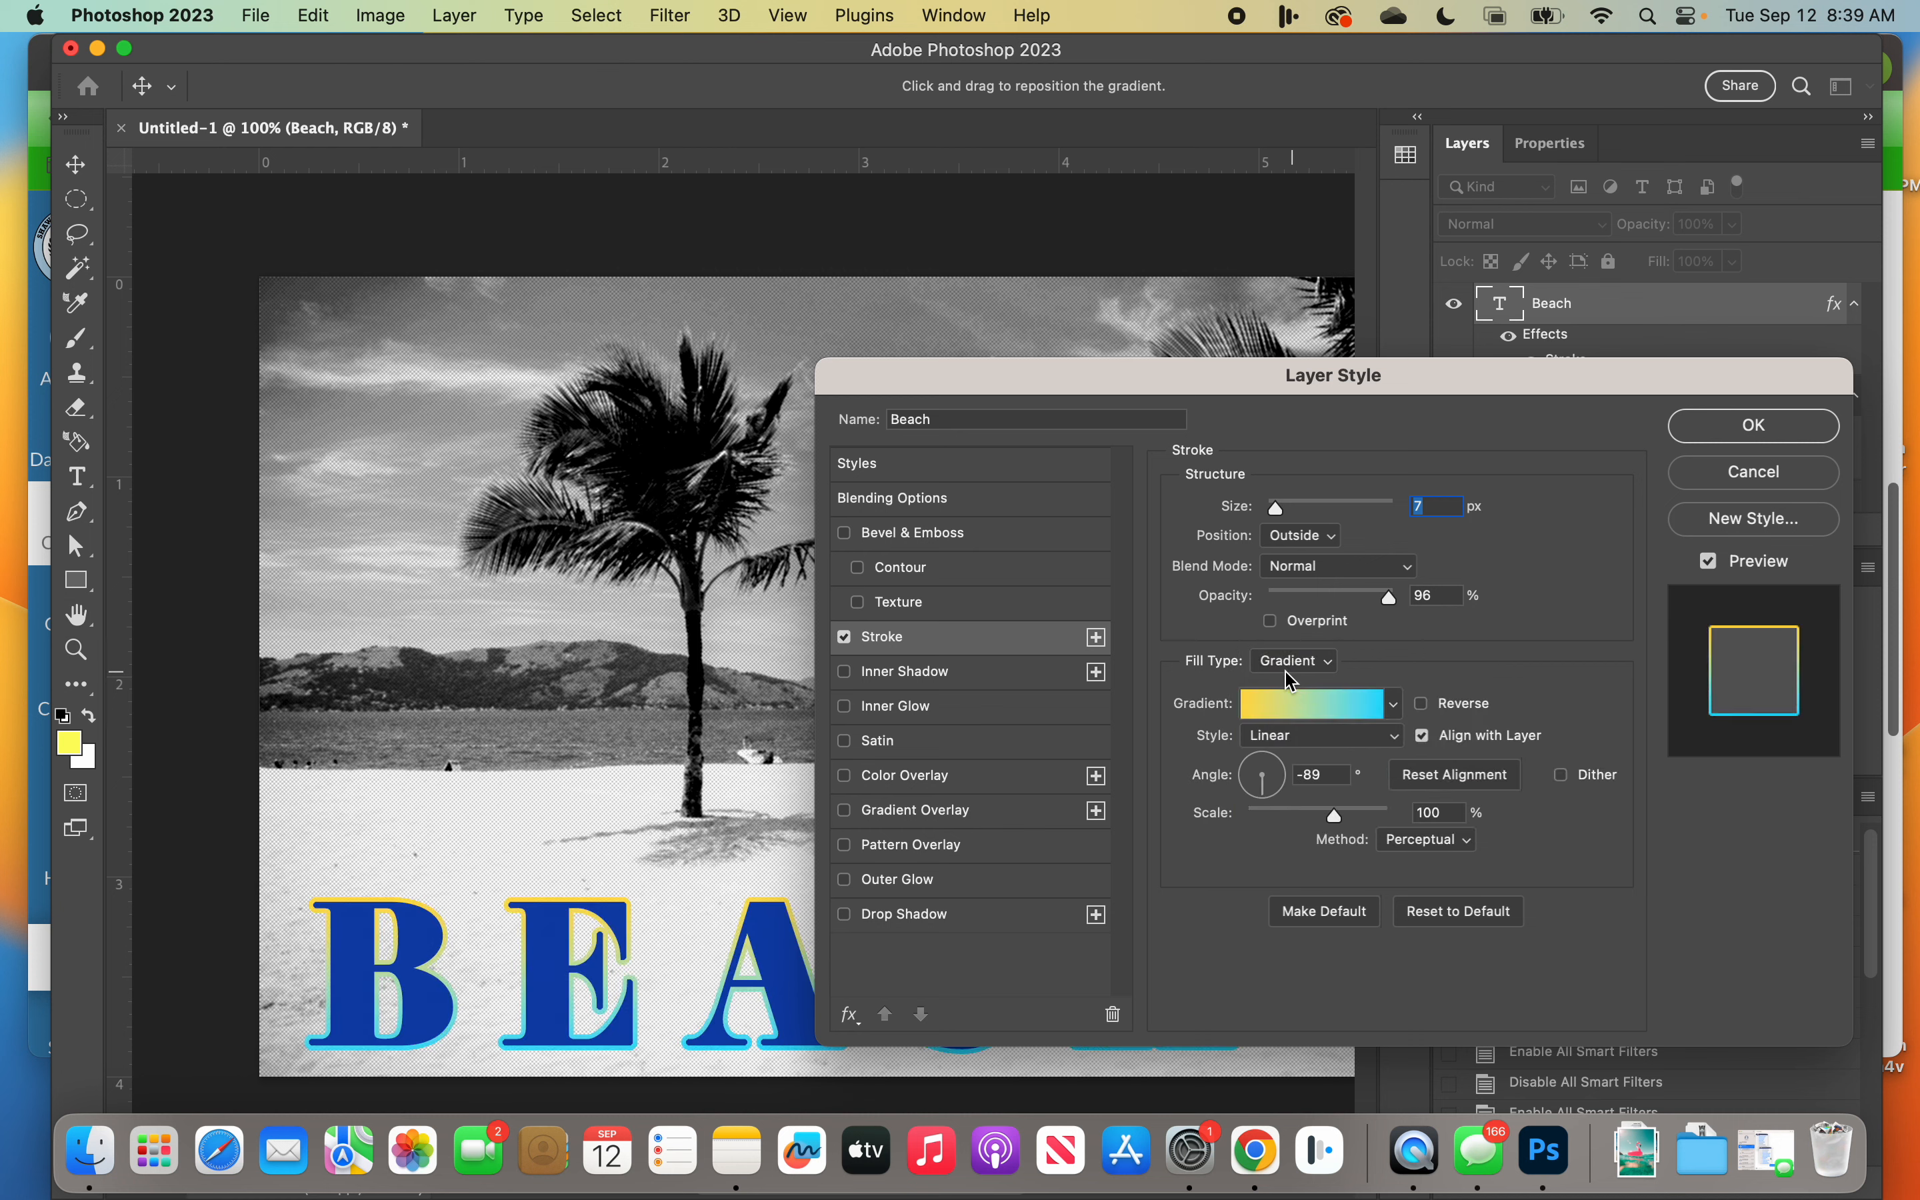
pyautogui.click(1286, 667)
pyautogui.click(1286, 634)
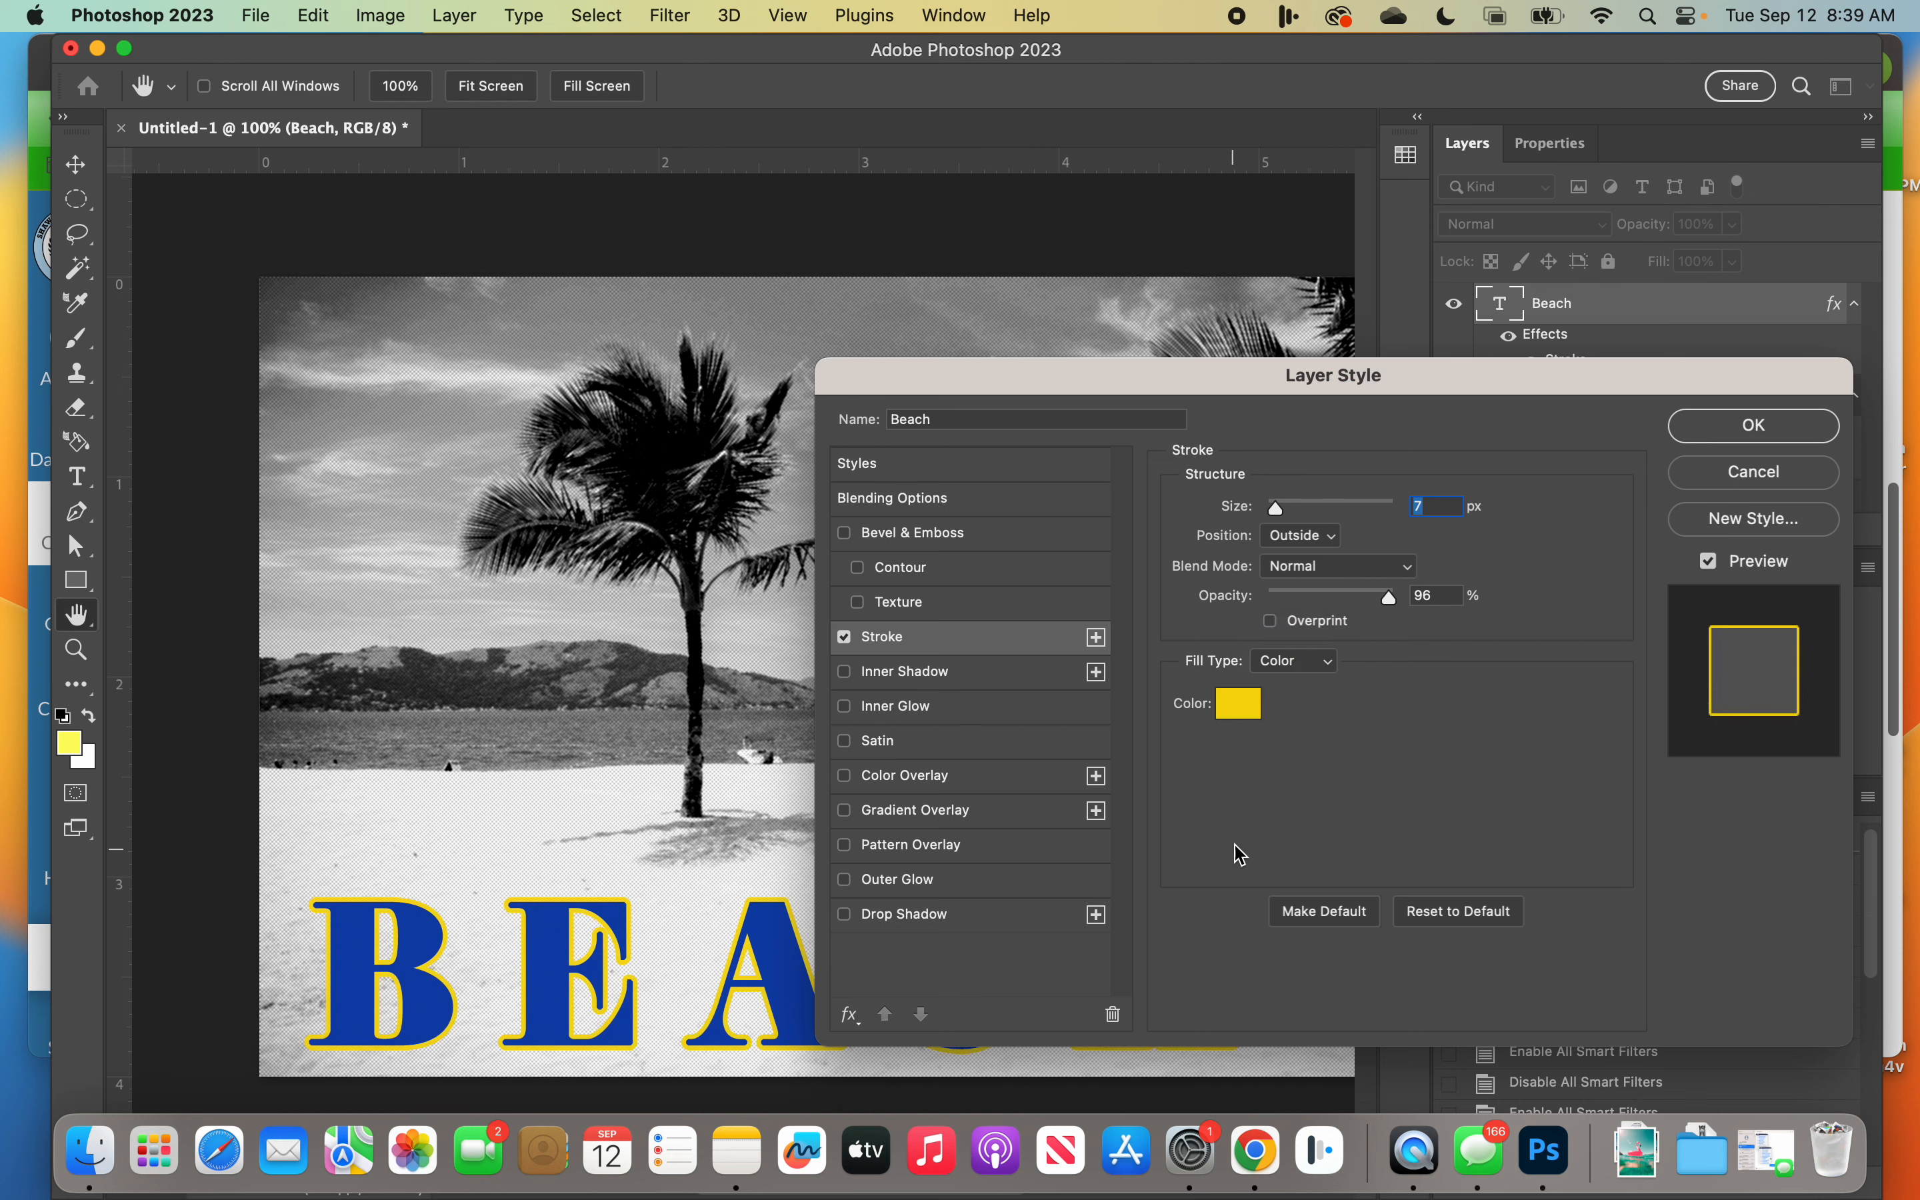
# Step: Try red (#f60a0a) and green (#2dc876) as the solid color of the BEACH stroke
pyautogui.click(1243, 704)
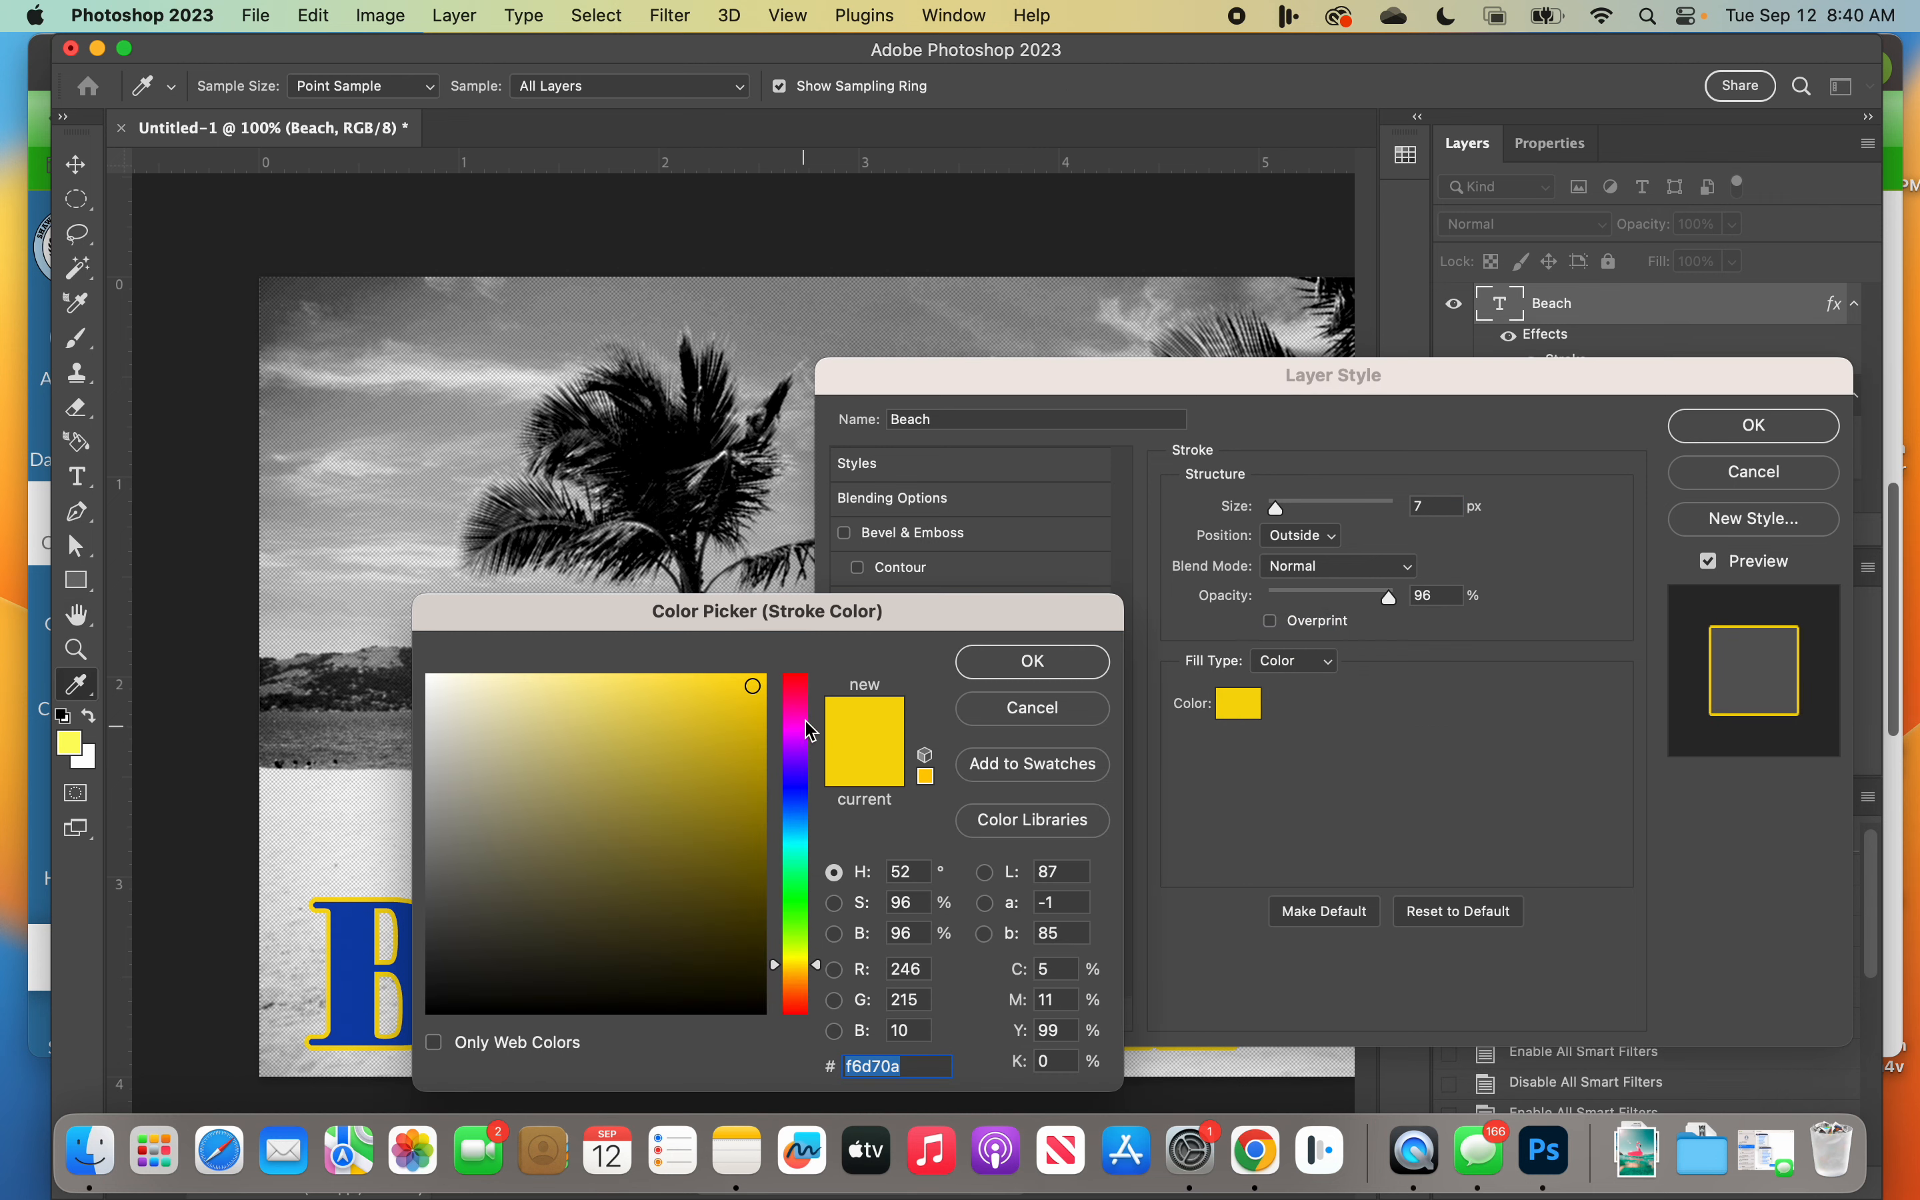
pyautogui.moveTo(809, 730); pyautogui.dragTo(799, 676)
pyautogui.click(1034, 661)
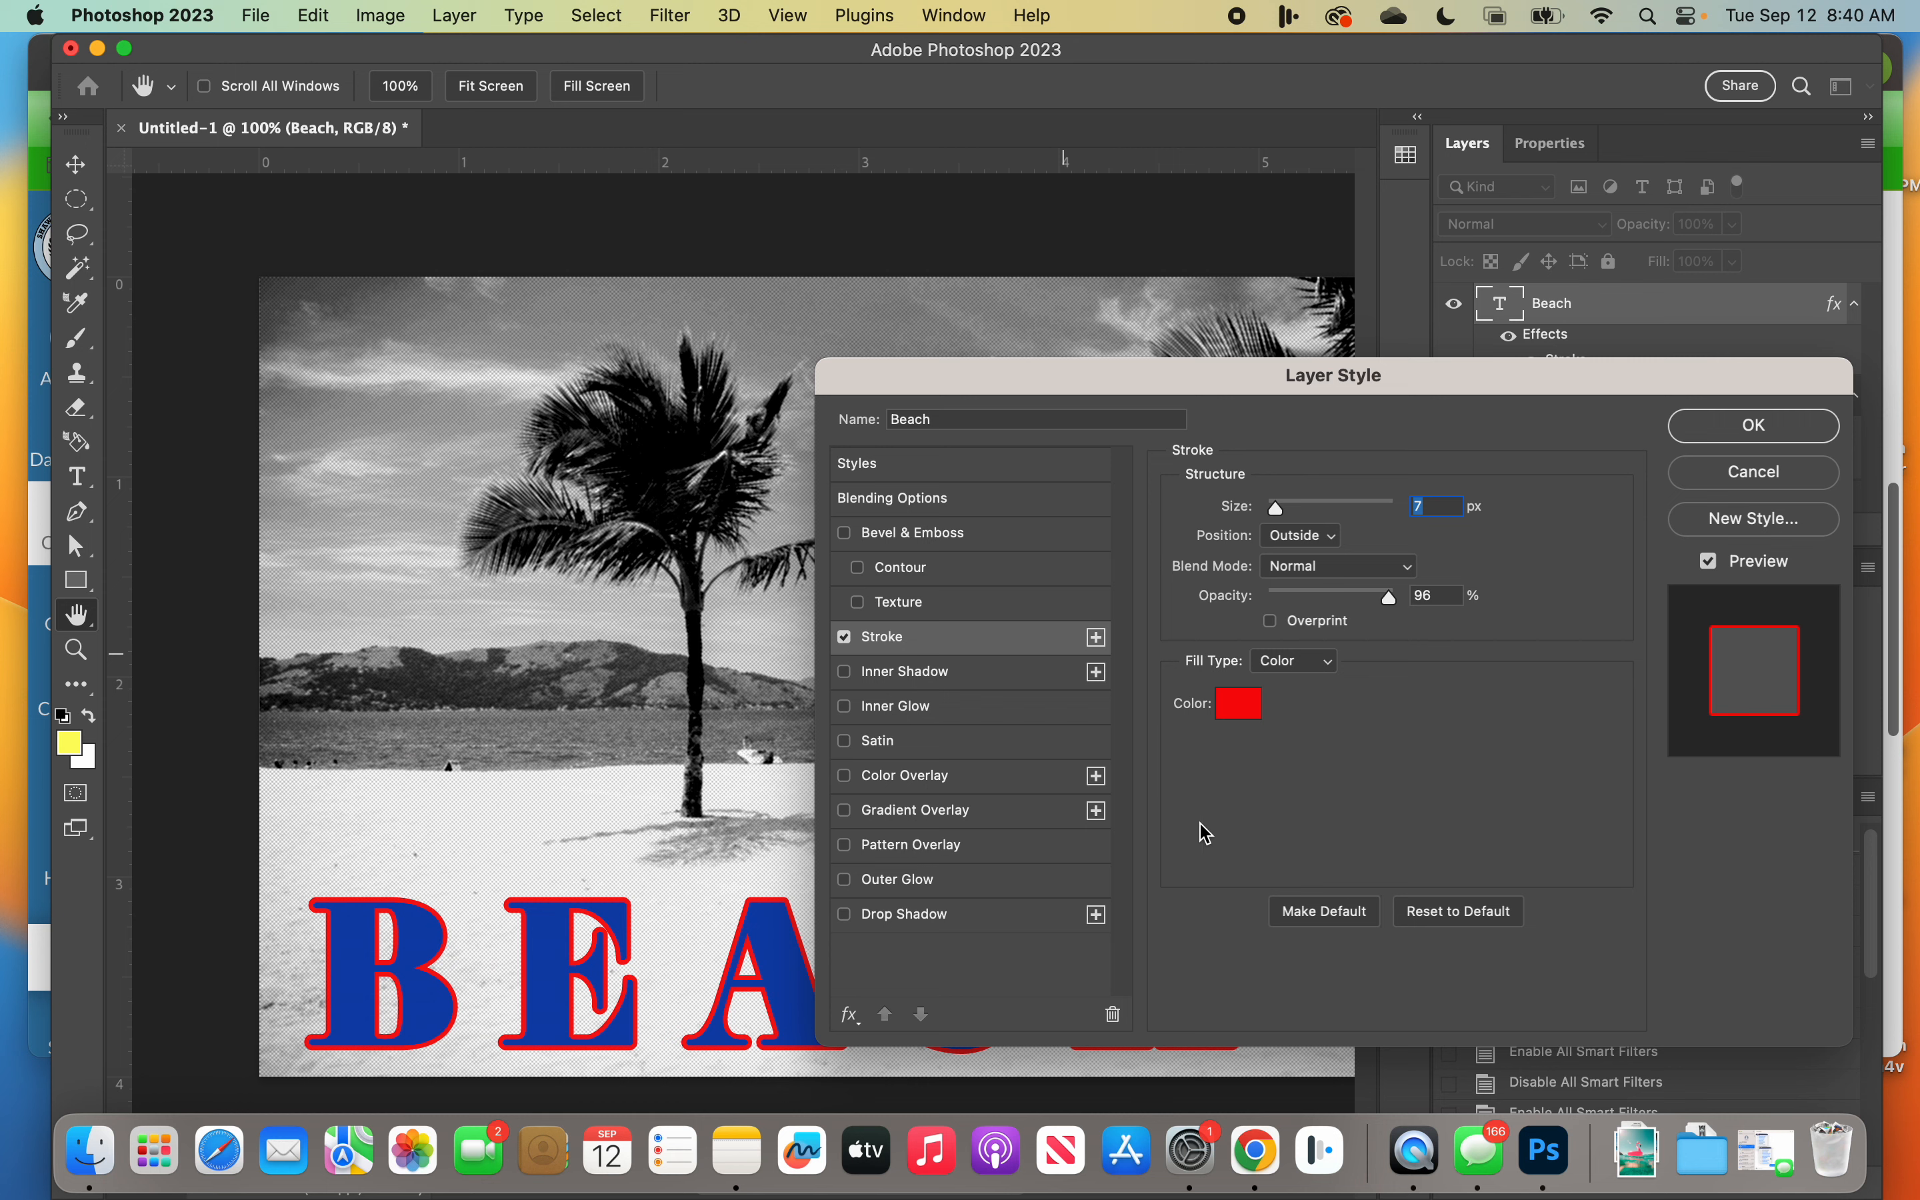
pyautogui.click(1239, 710)
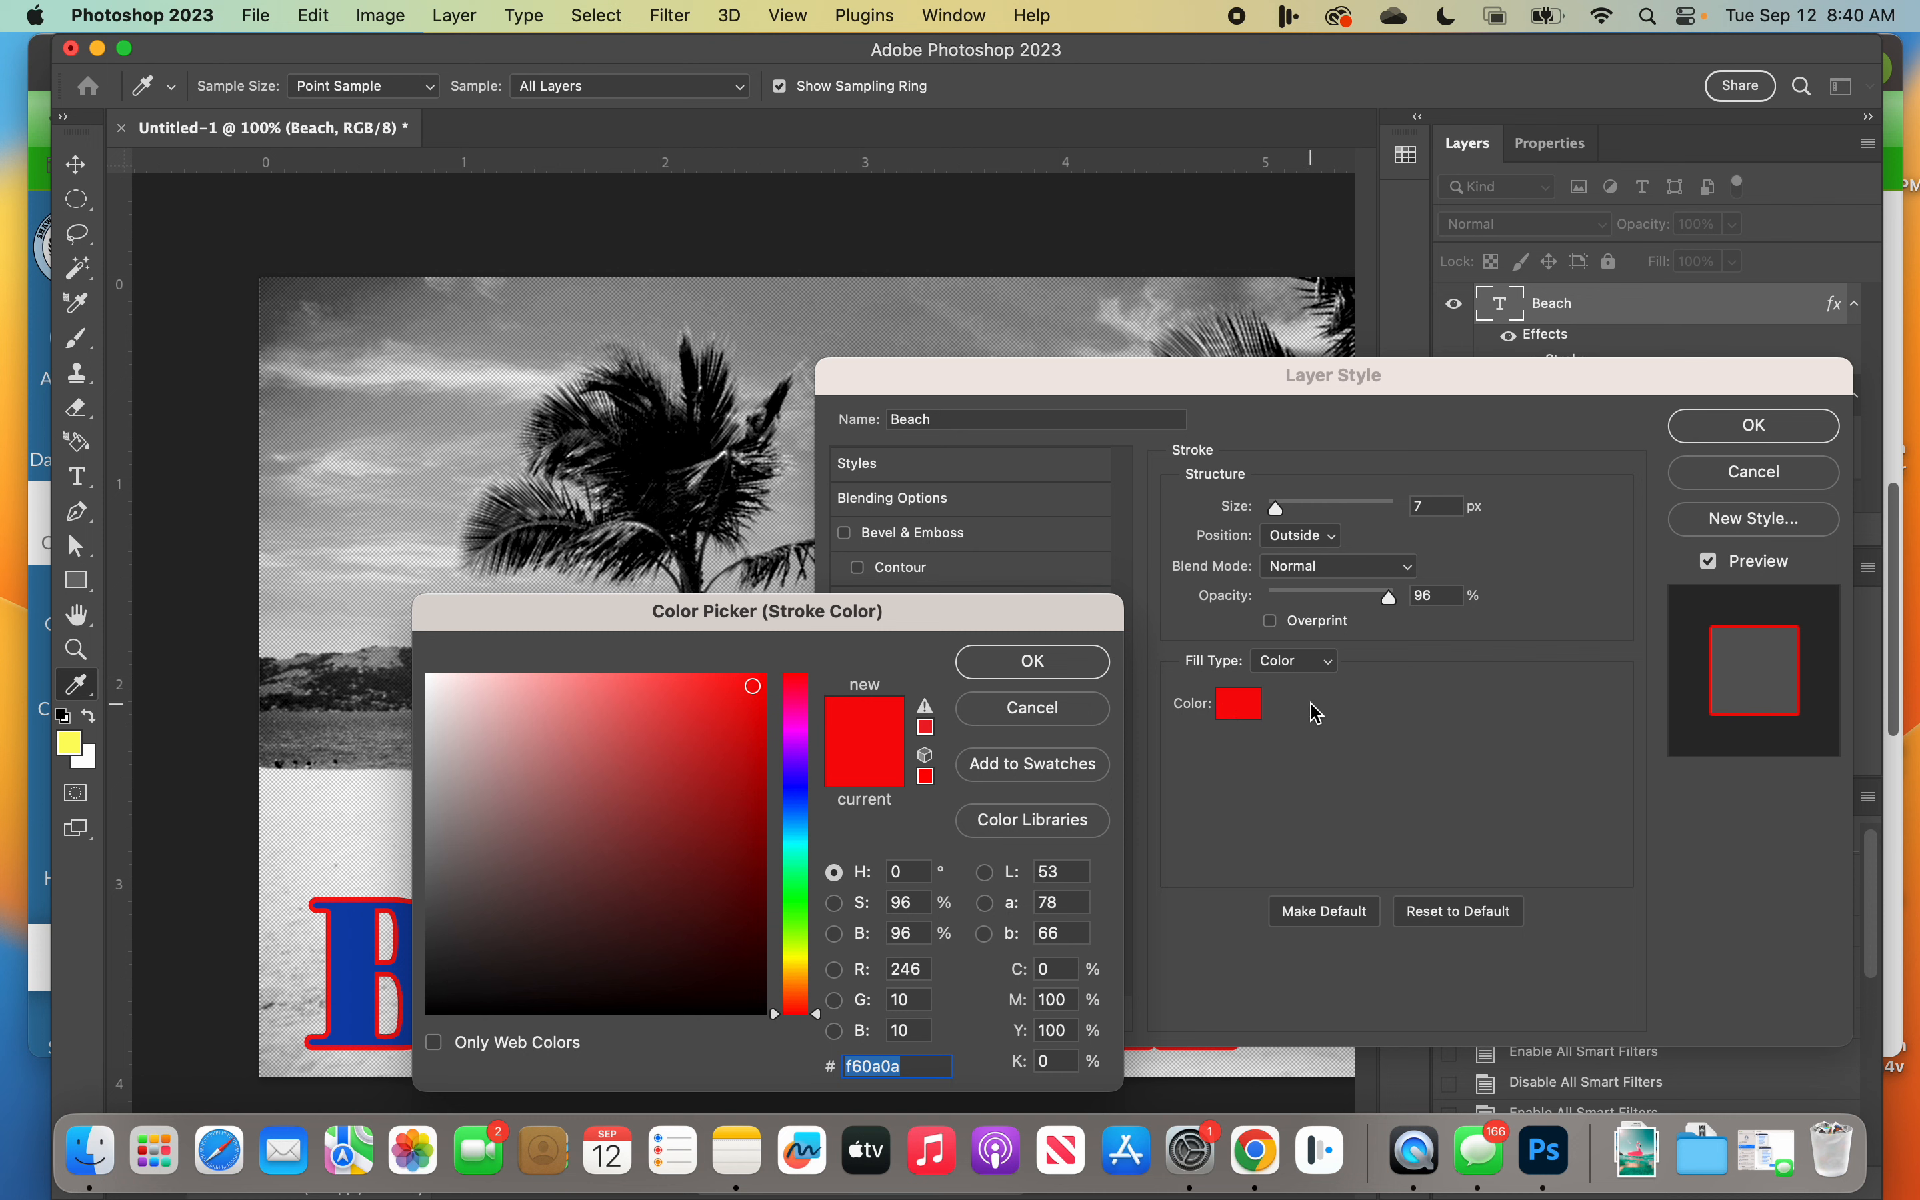
pyautogui.click(690, 747)
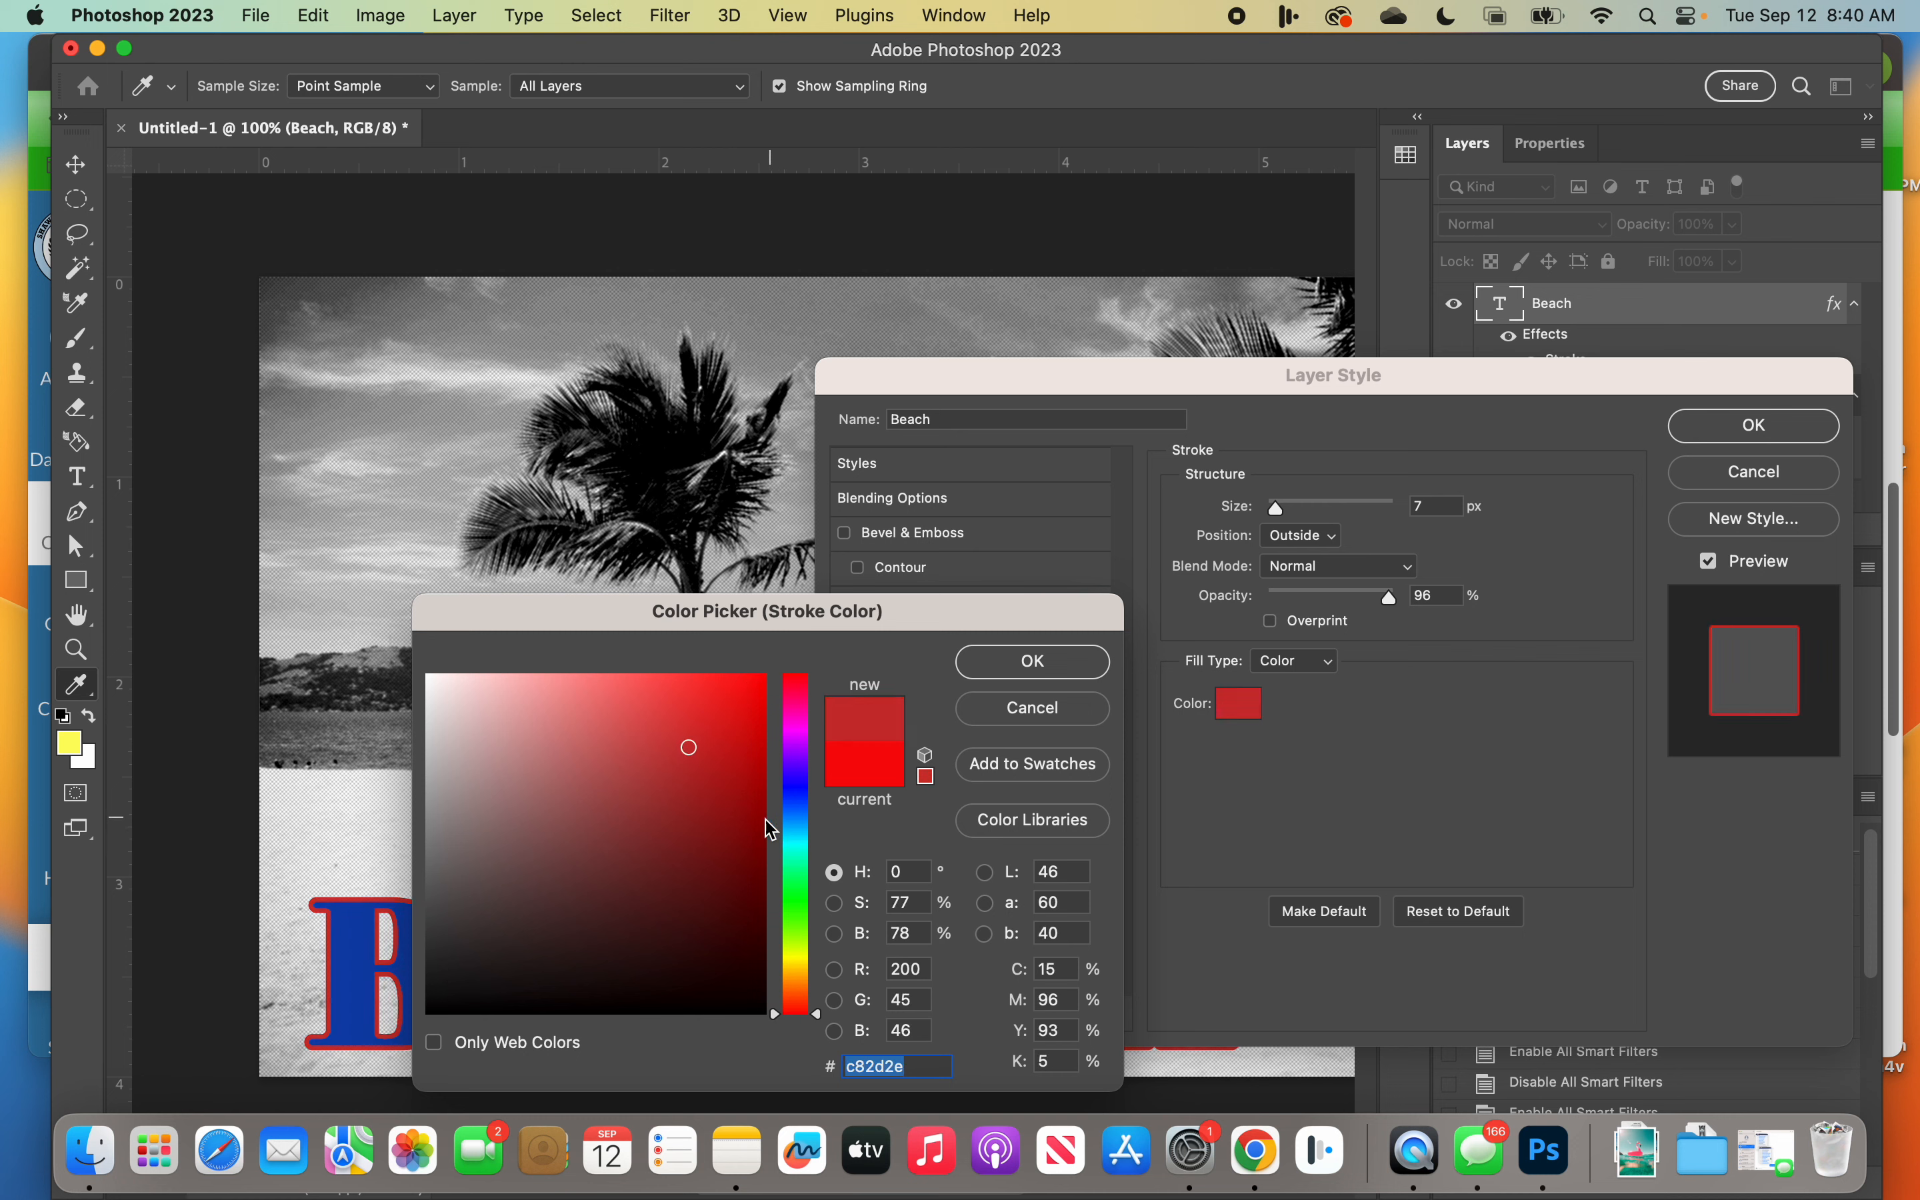
pyautogui.moveTo(795, 843); pyautogui.dragTo(796, 874)
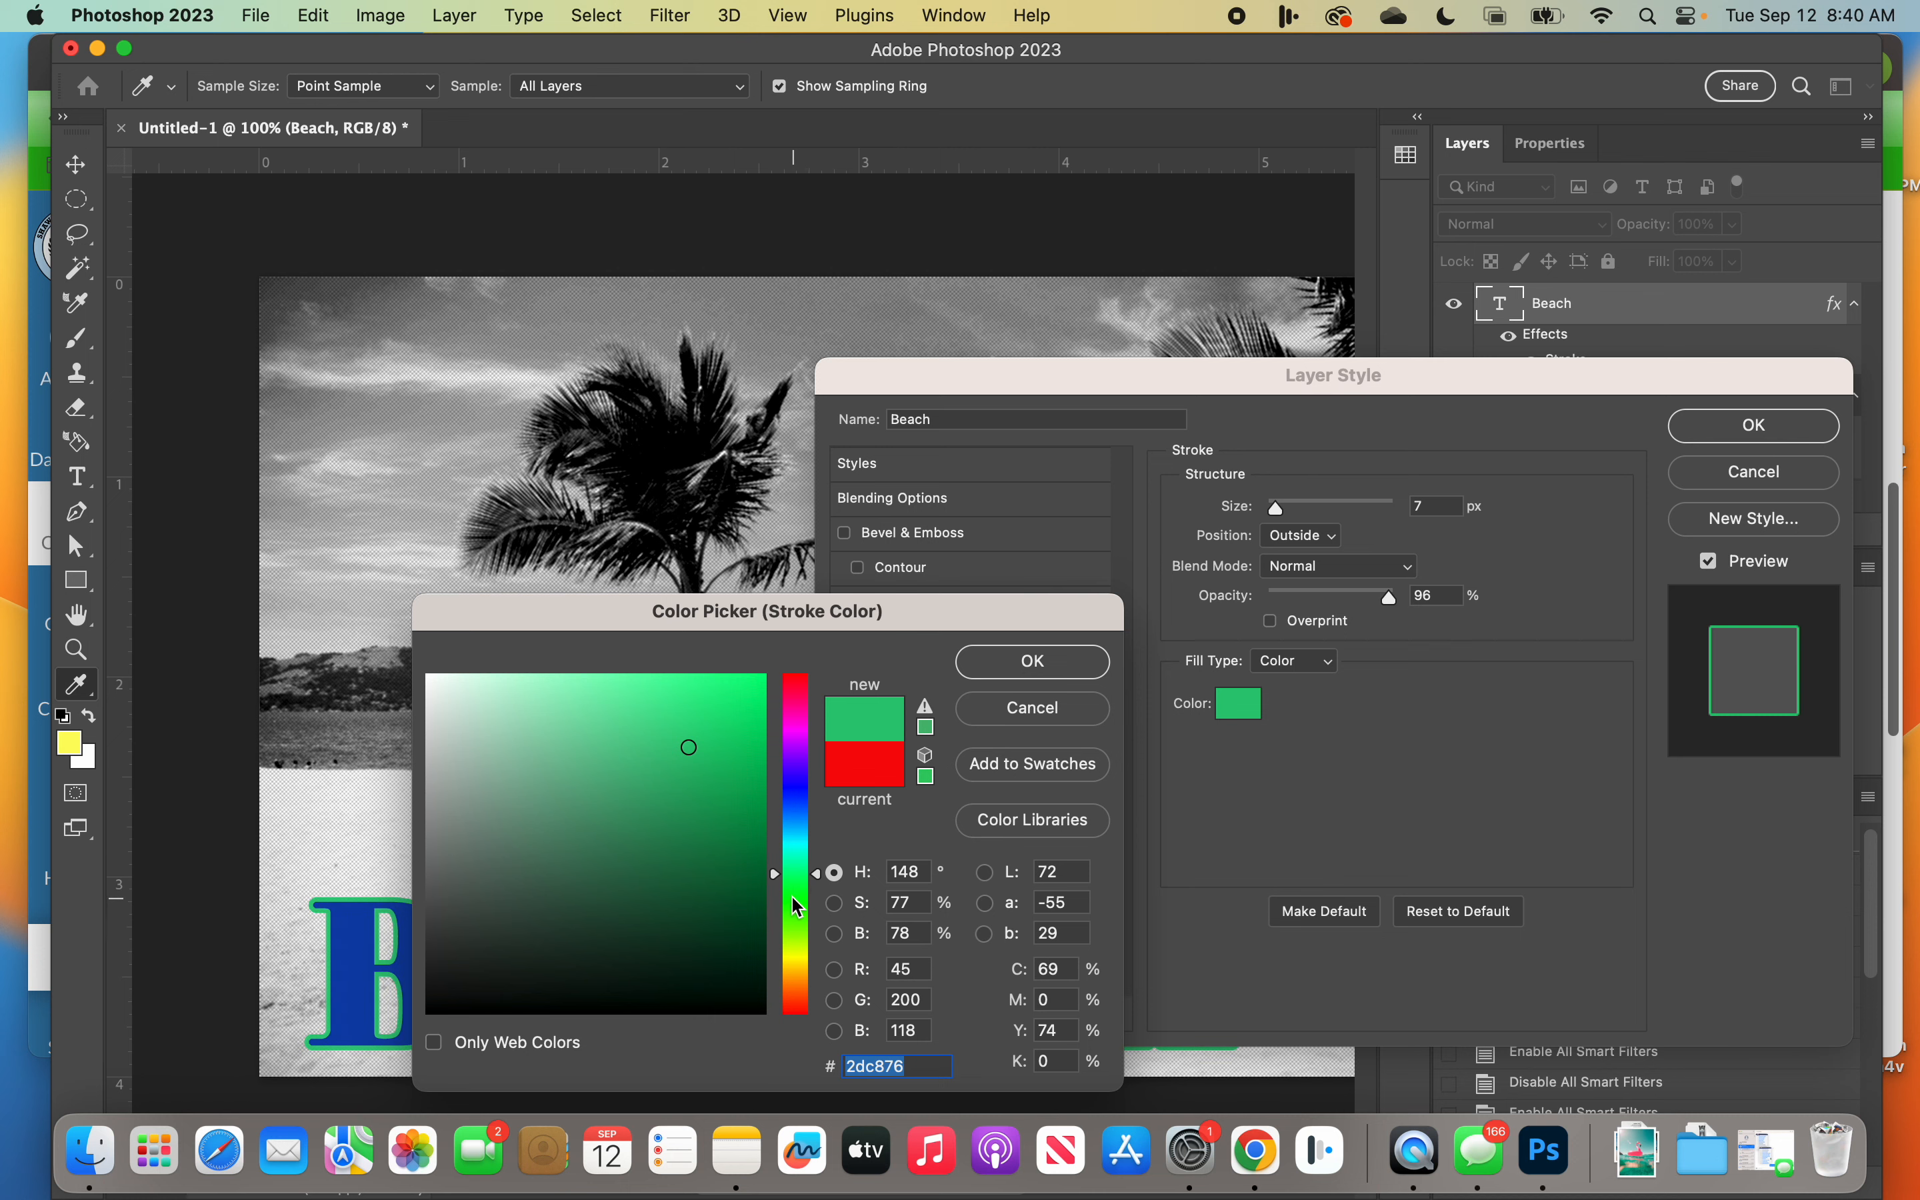
pyautogui.click(1081, 666)
# Step: Set the stroke's fill type to Gradient and move the Layer Style dialog clear of the BEACH lettering
pyautogui.click(1297, 663)
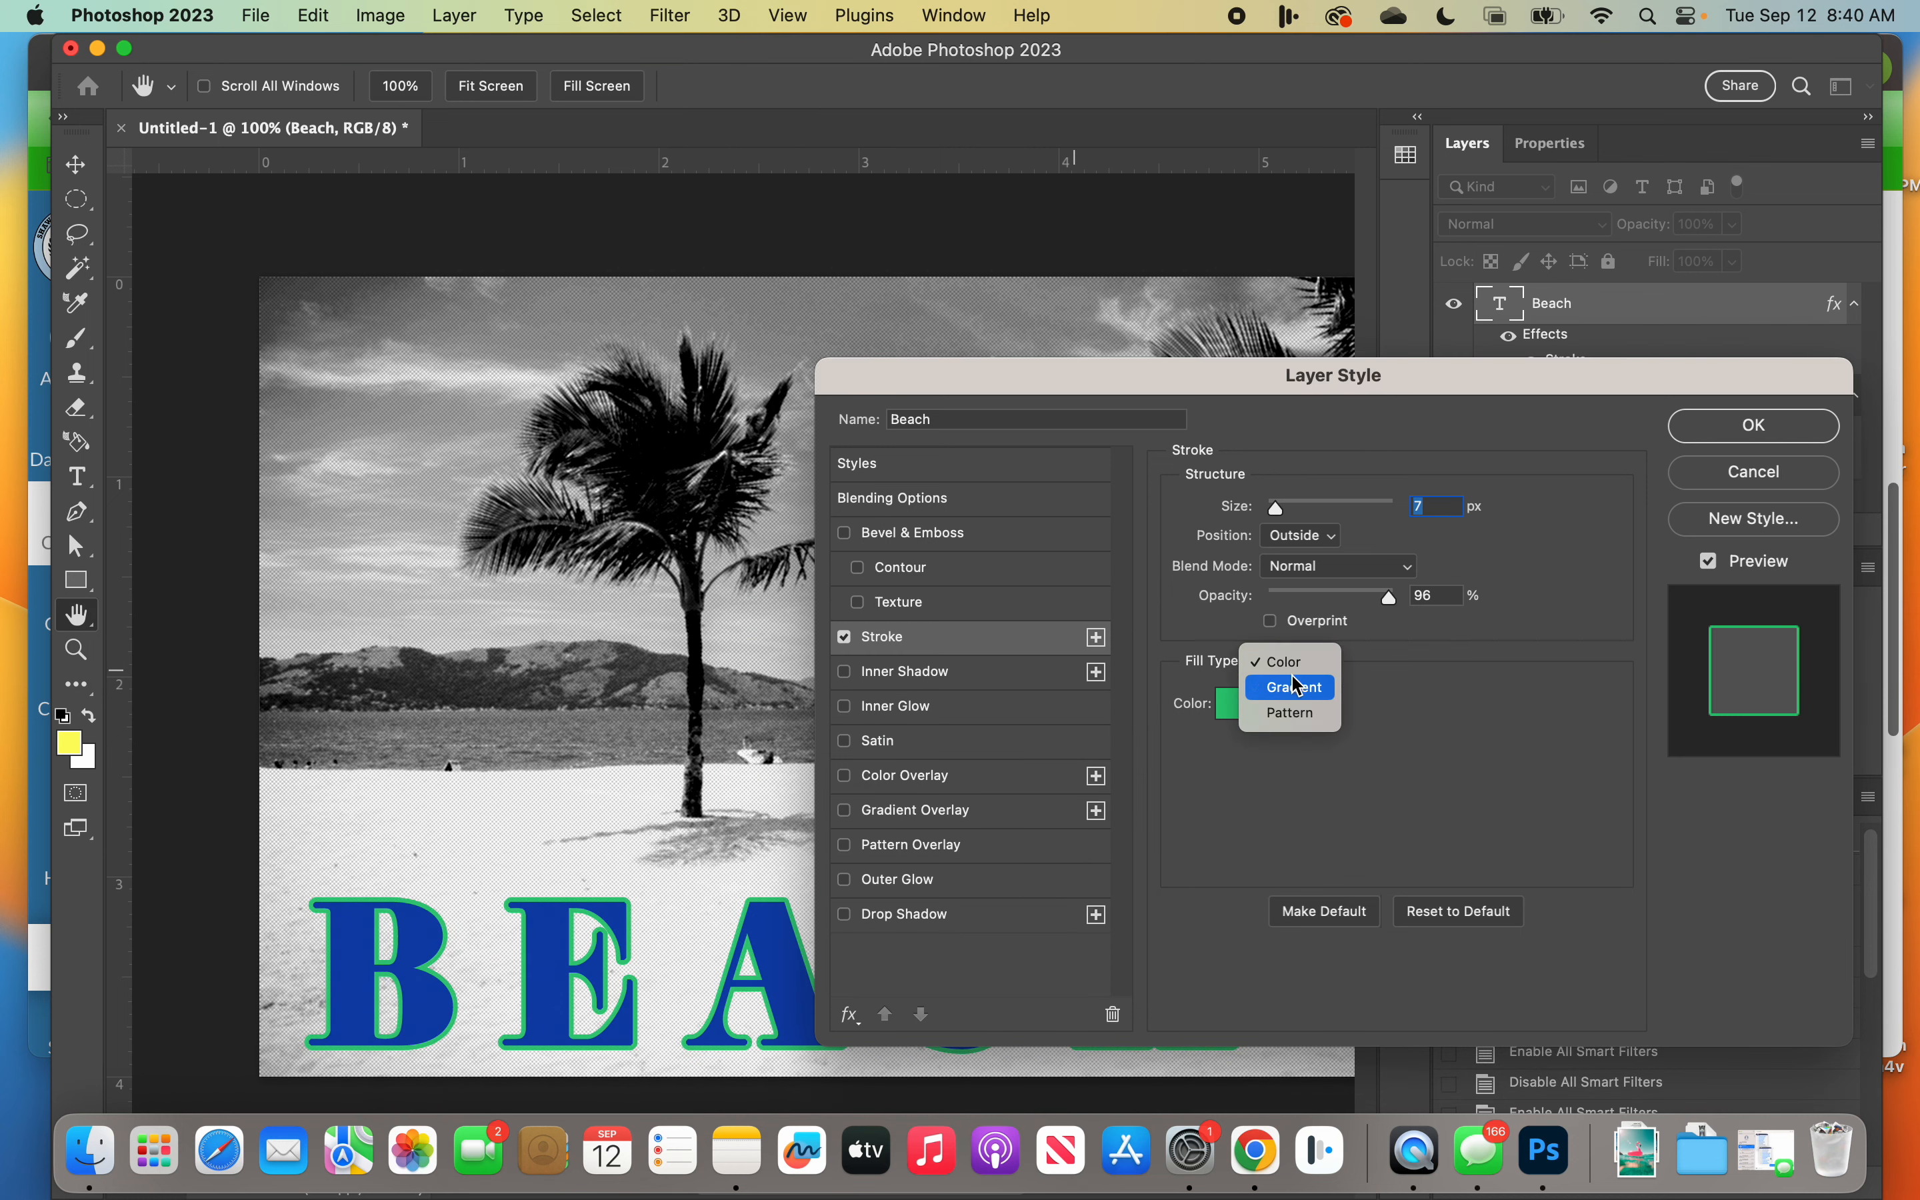
pyautogui.click(1285, 686)
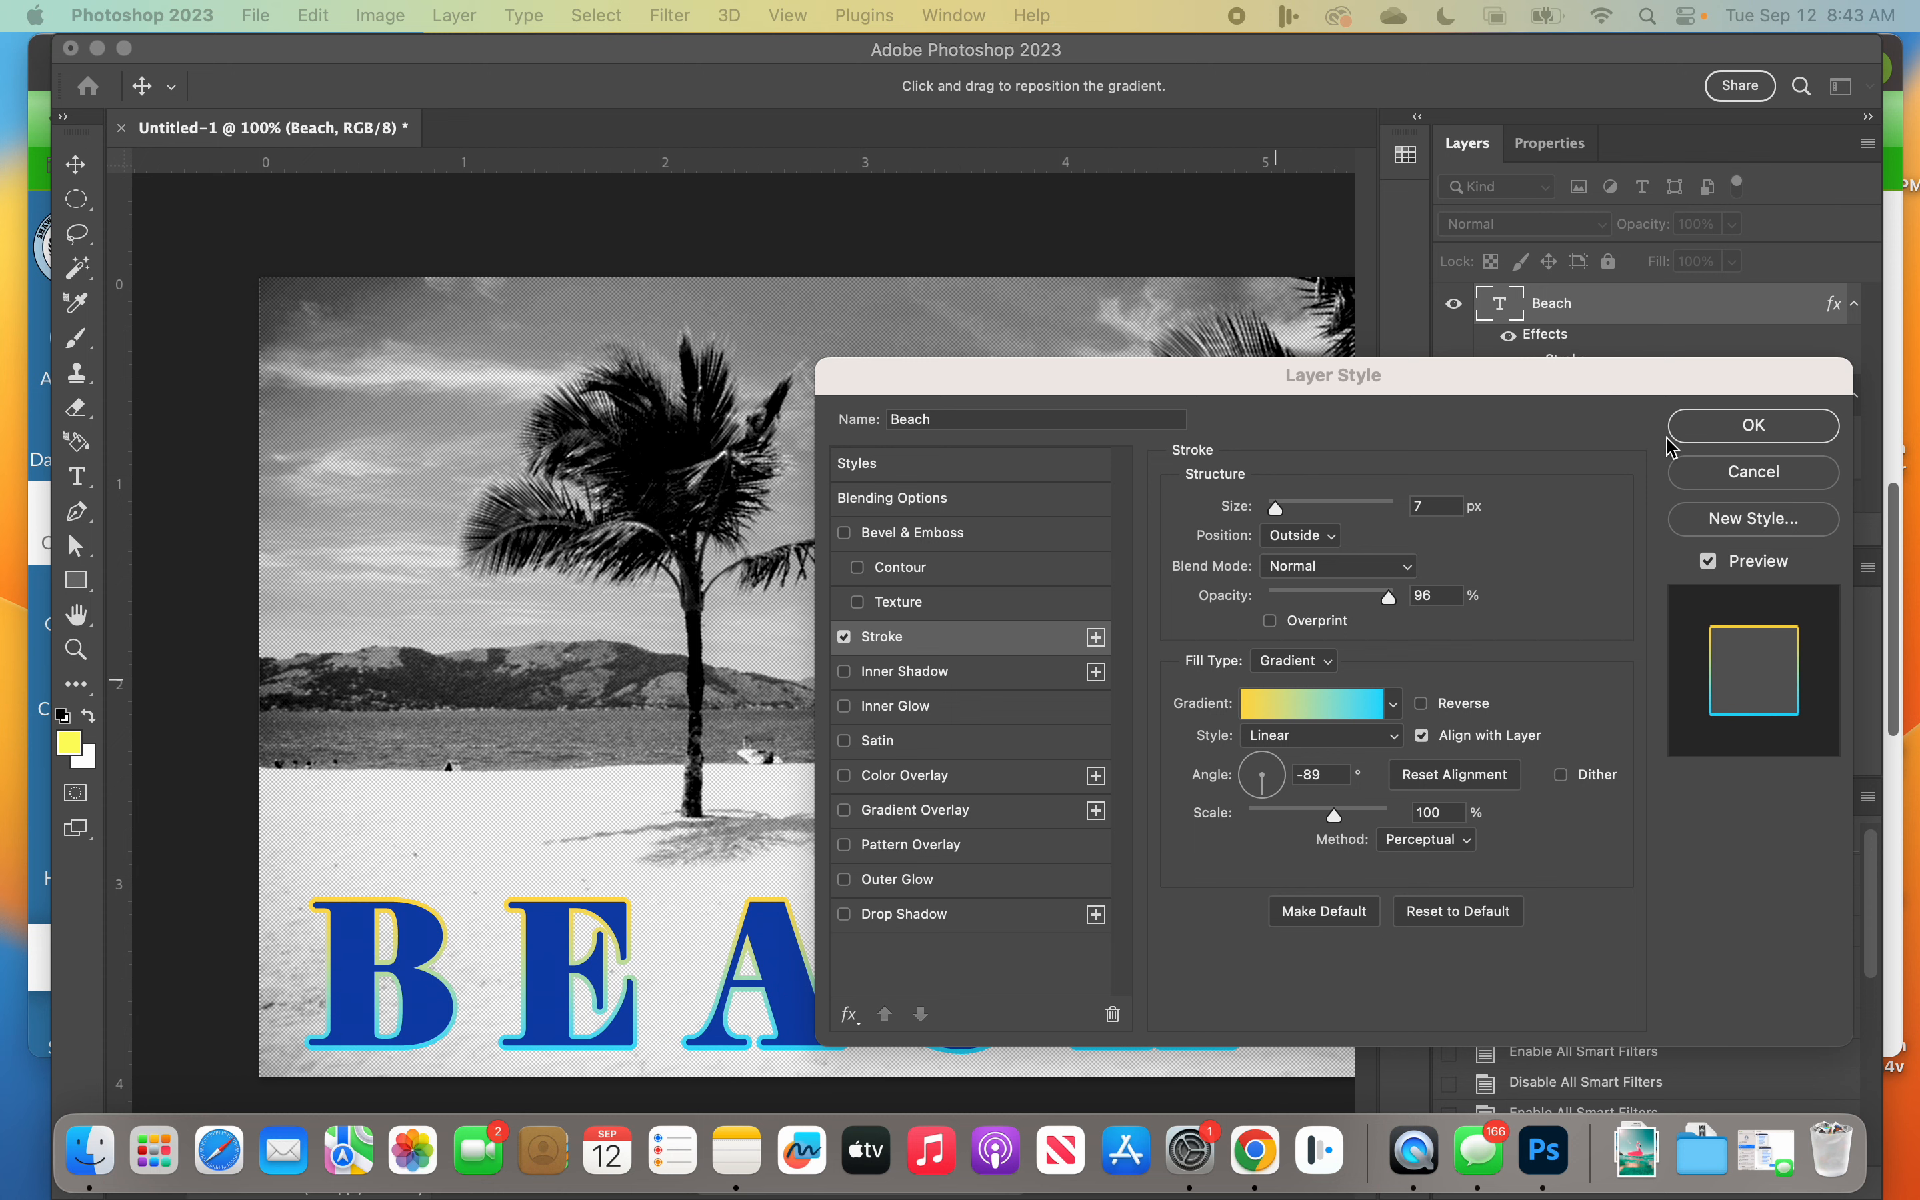
pyautogui.moveTo(1284, 374); pyautogui.dragTo(1276, 71)
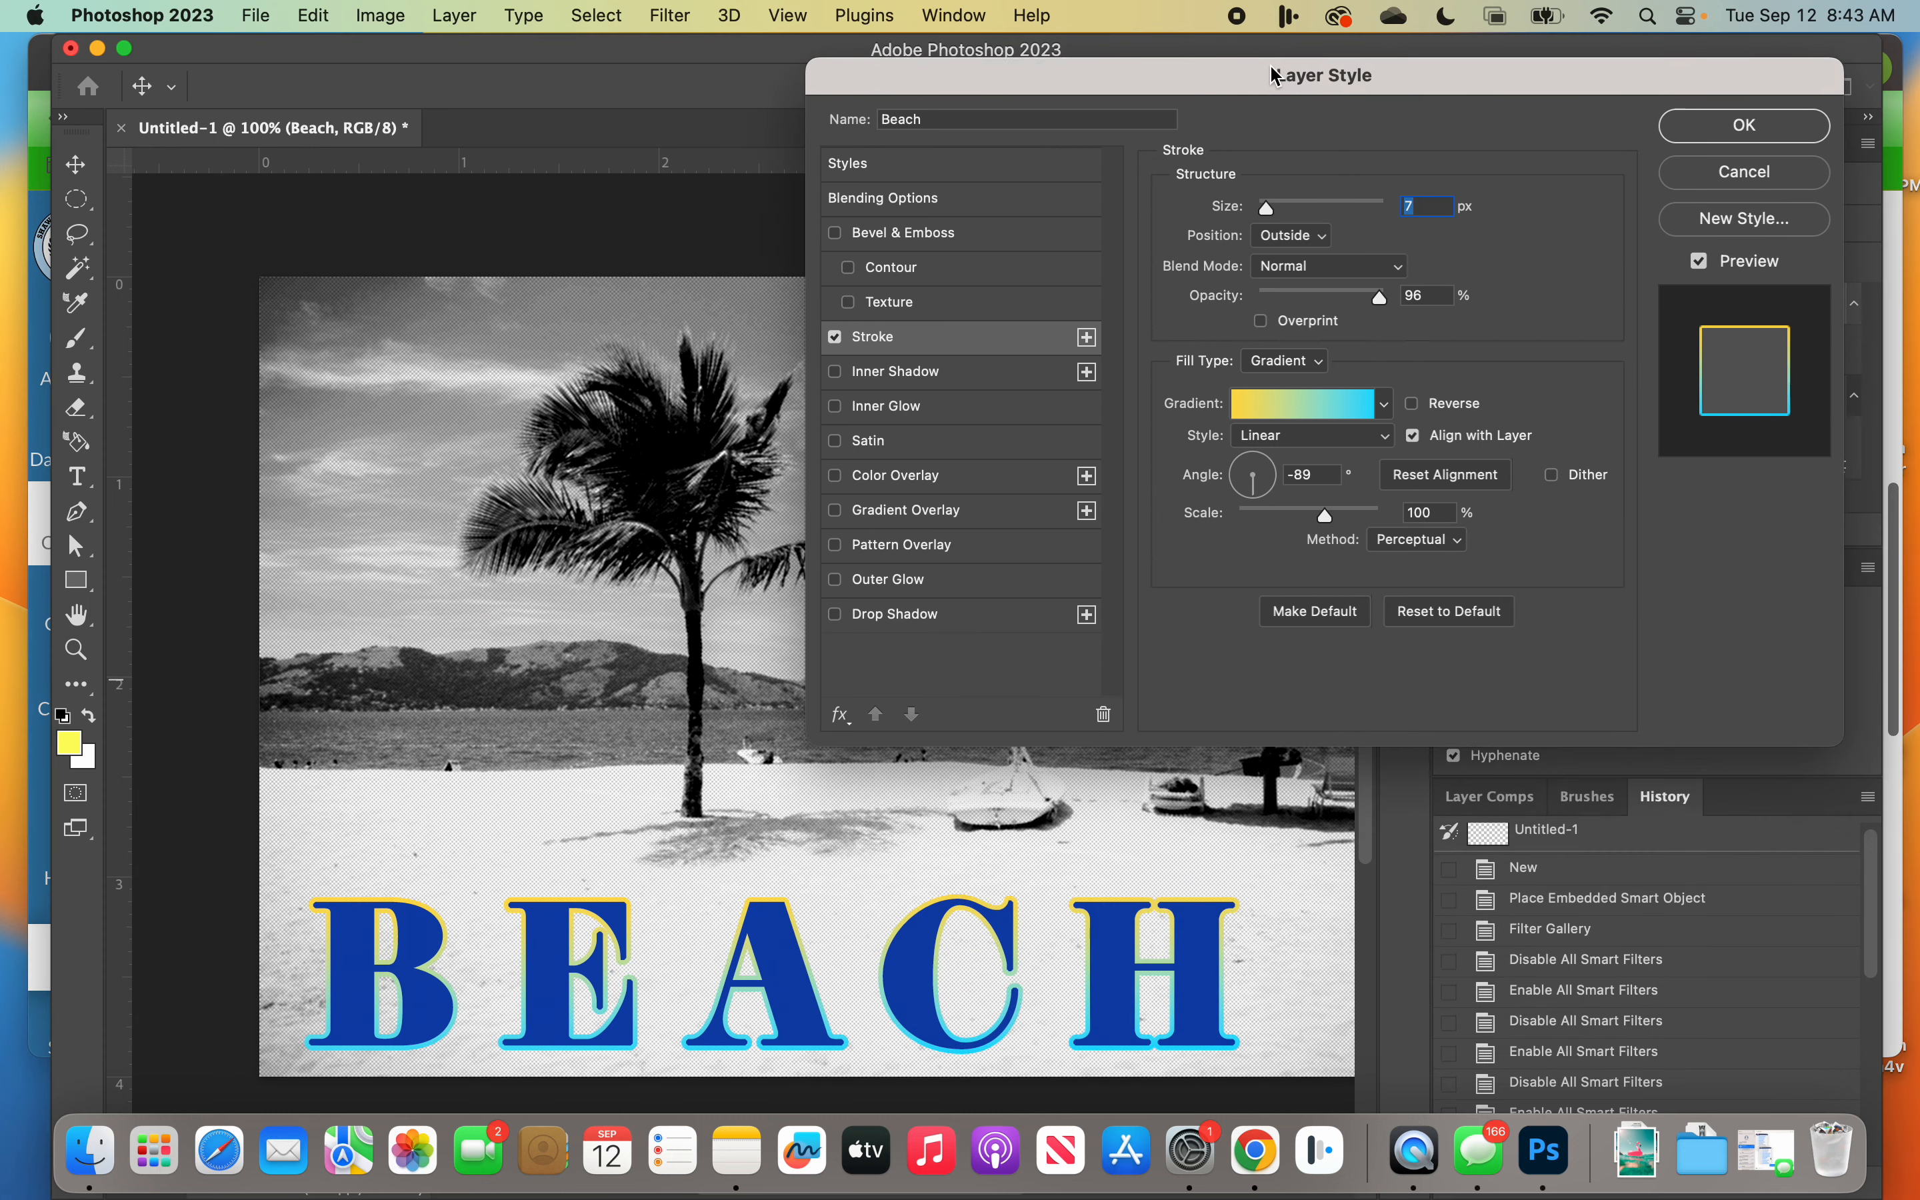
# Step: Add a Drop Shadow to the BEACH text and set its color to black (#000000)
pyautogui.click(906, 619)
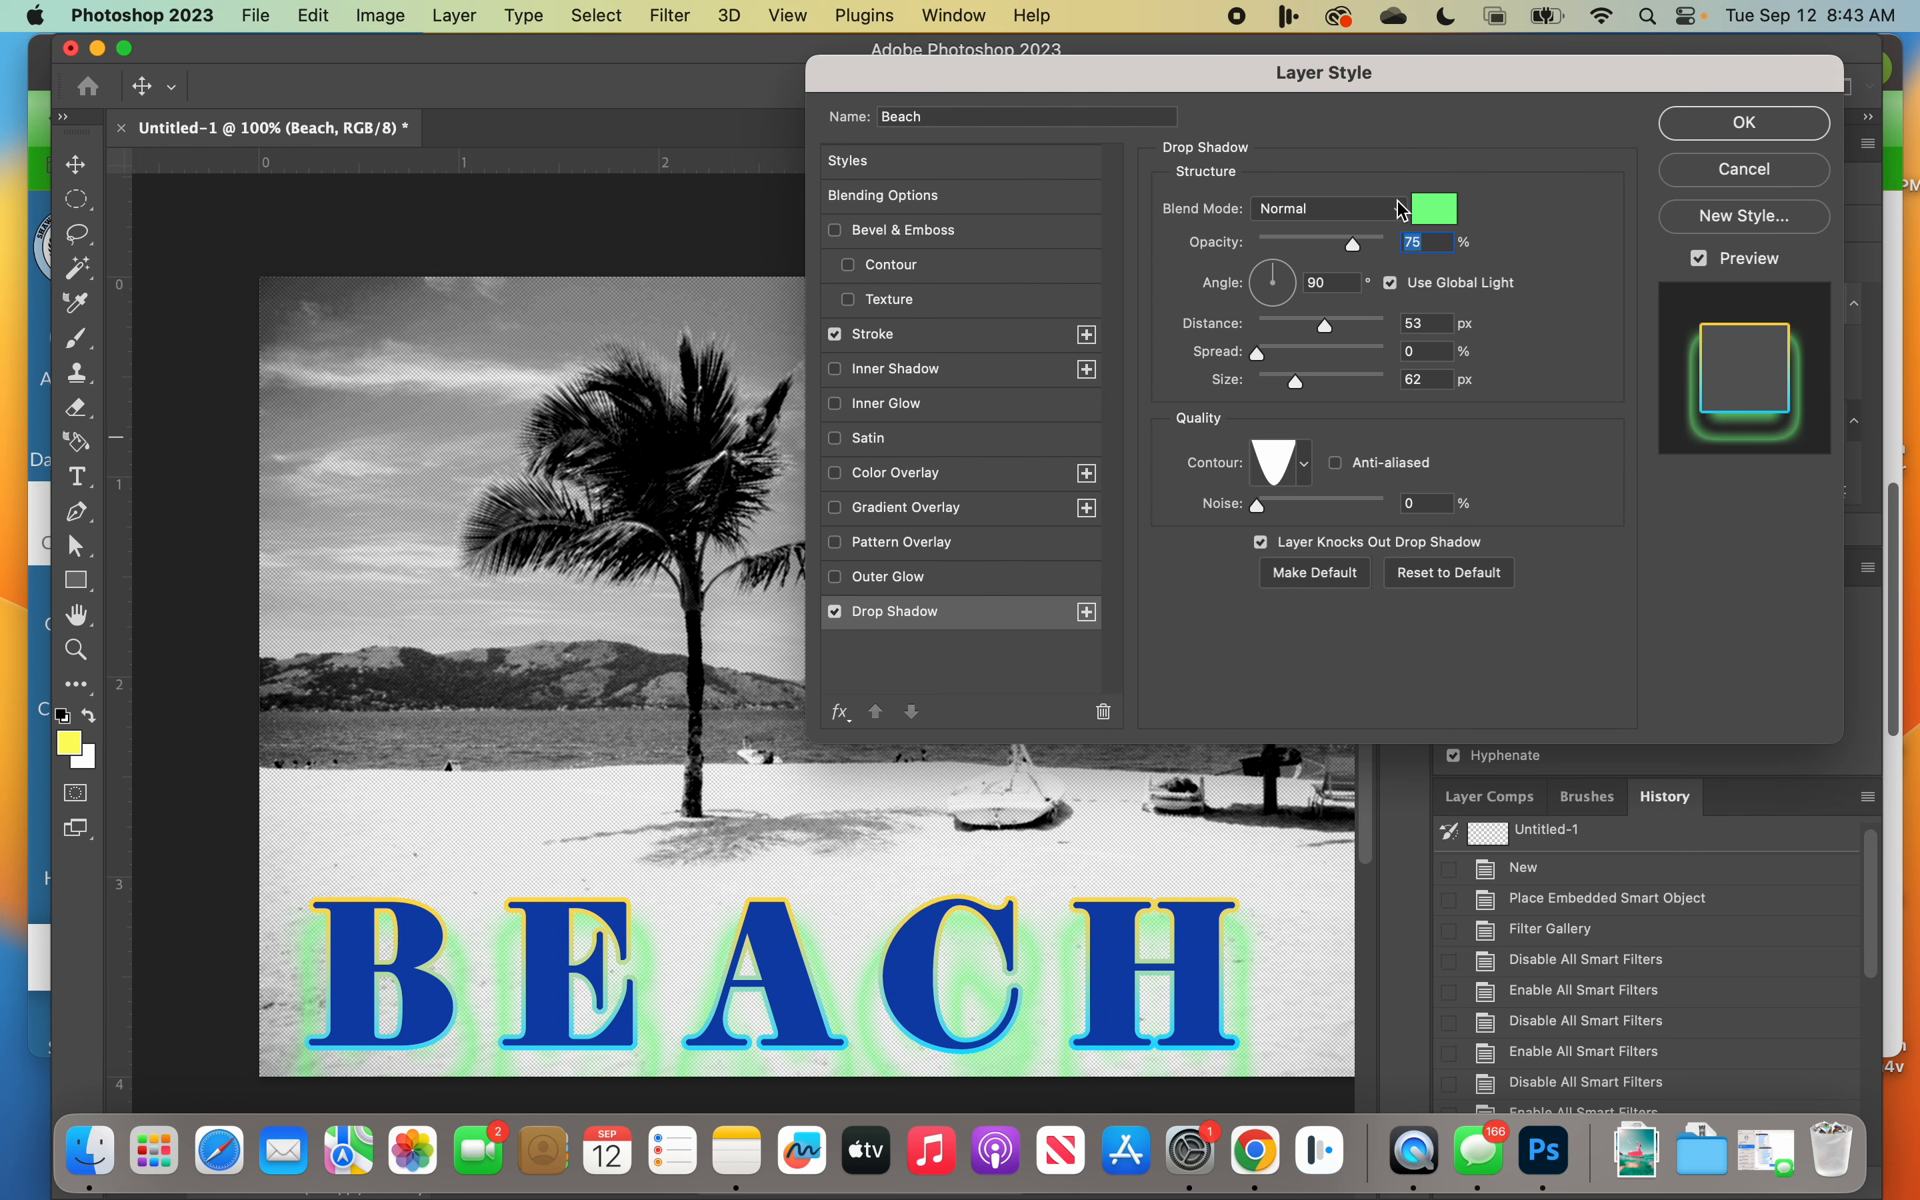
pyautogui.click(1436, 208)
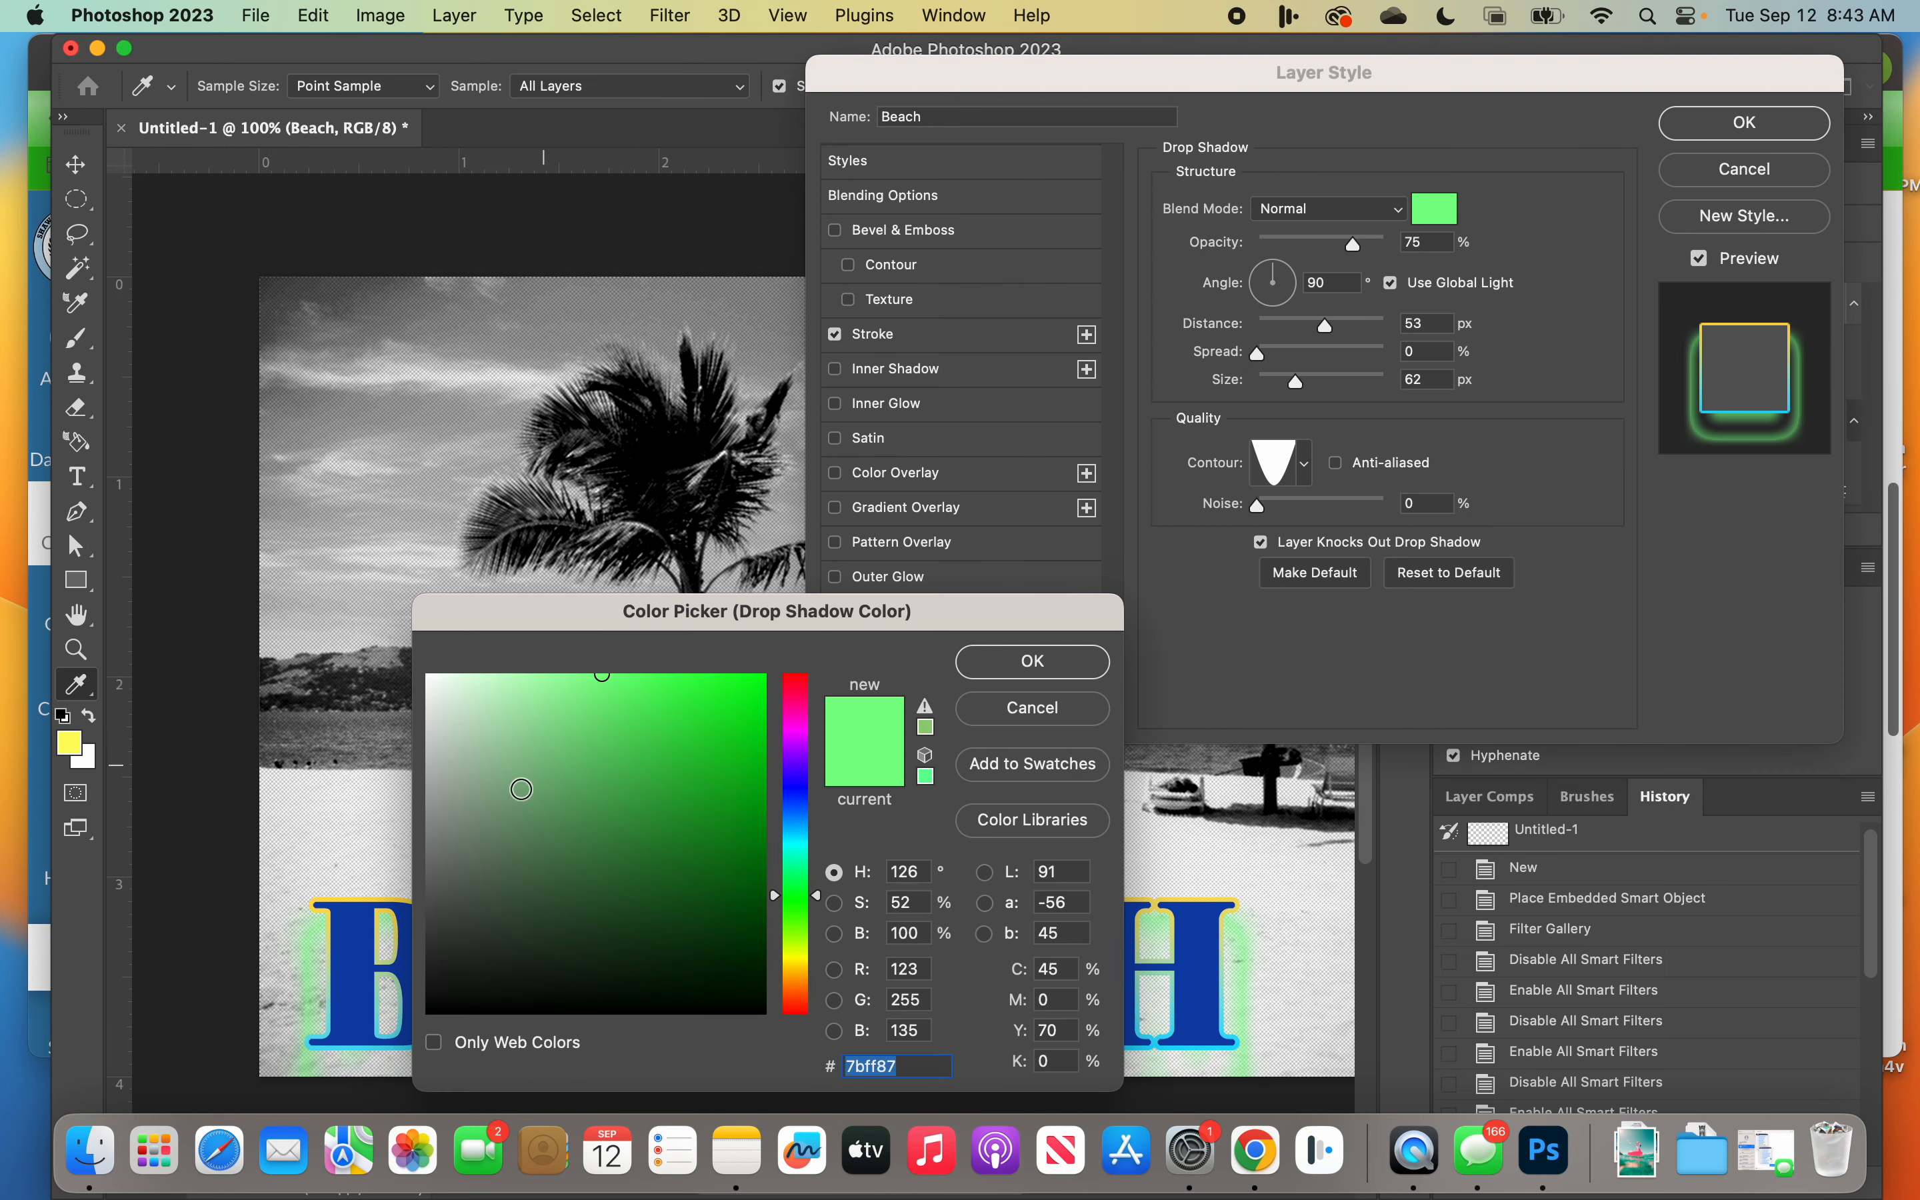
pyautogui.click(445, 986)
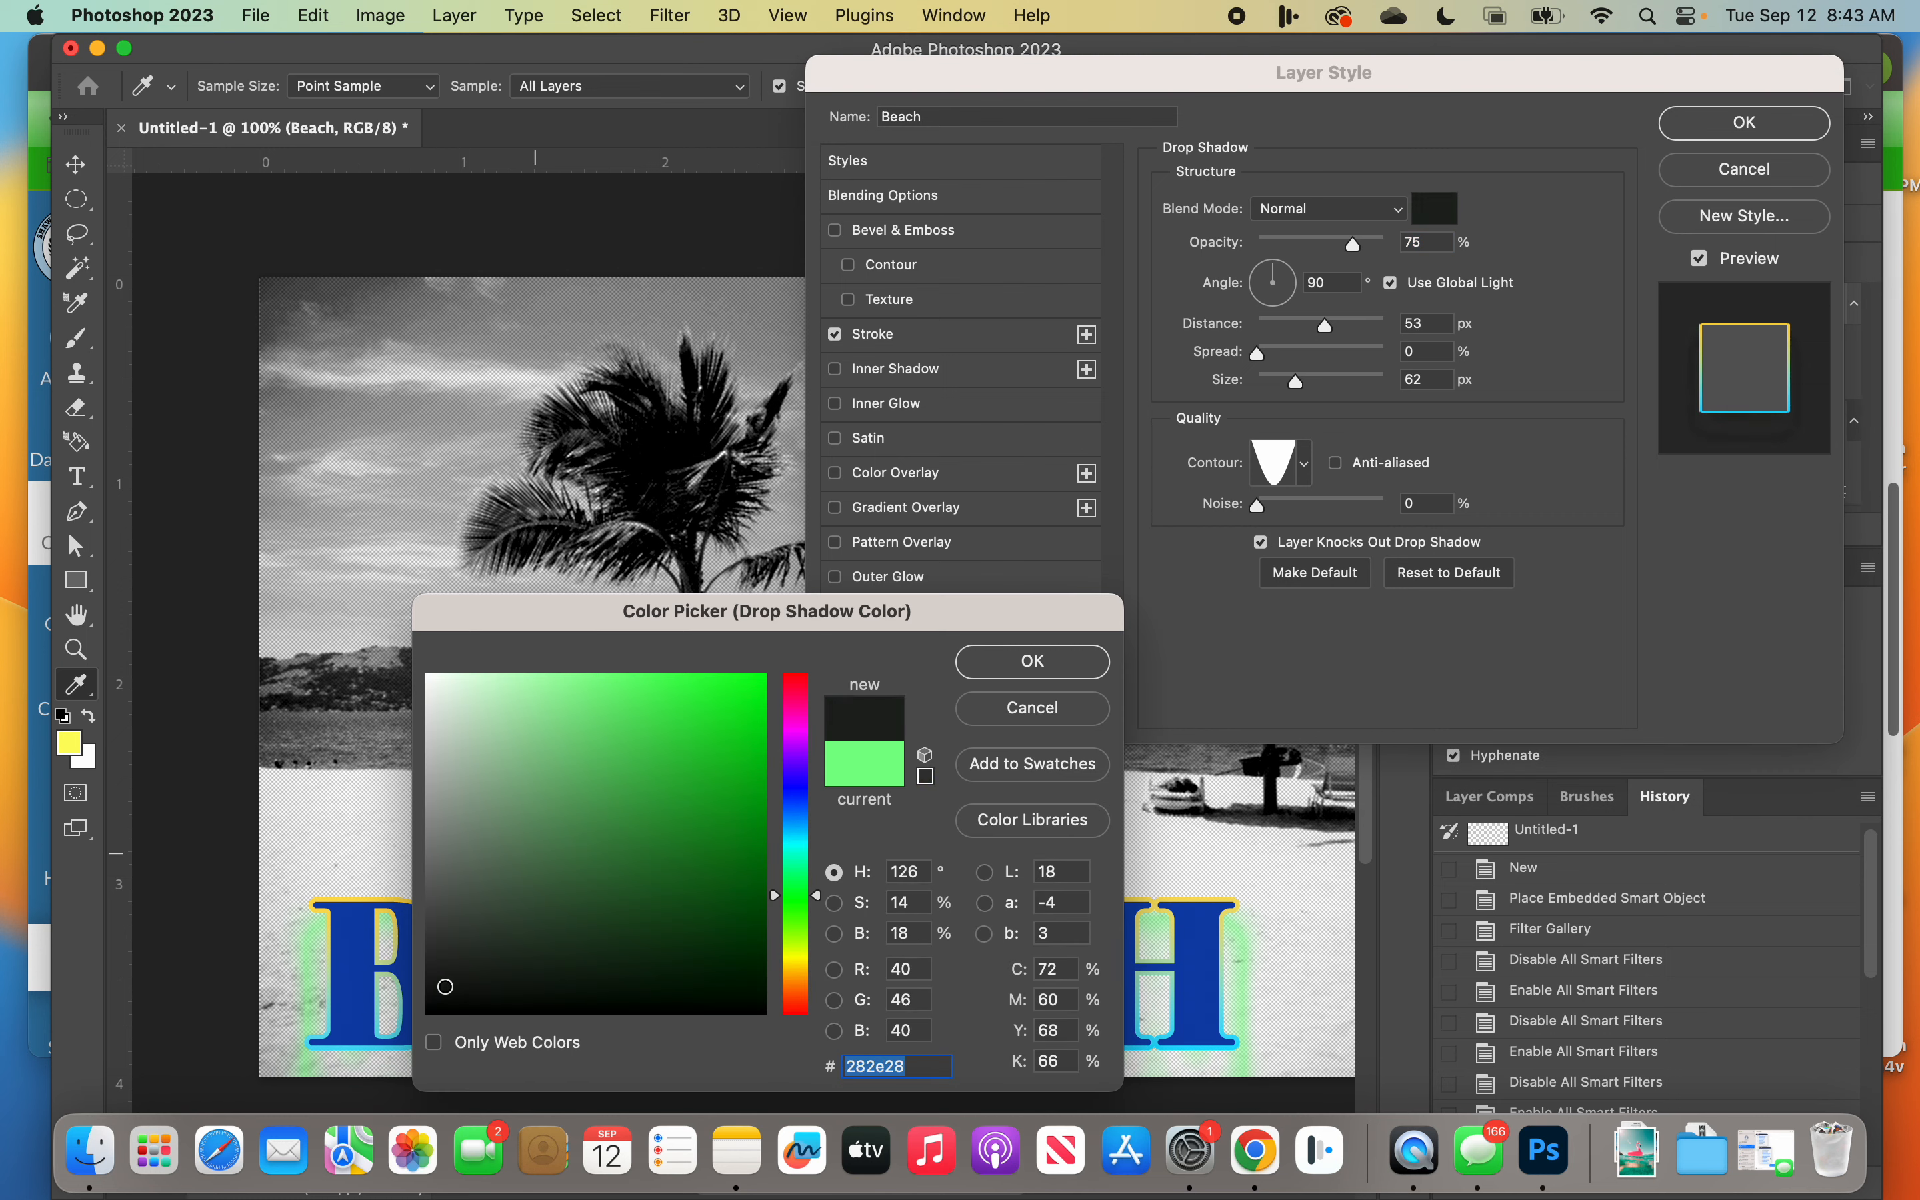
pyautogui.click(1063, 660)
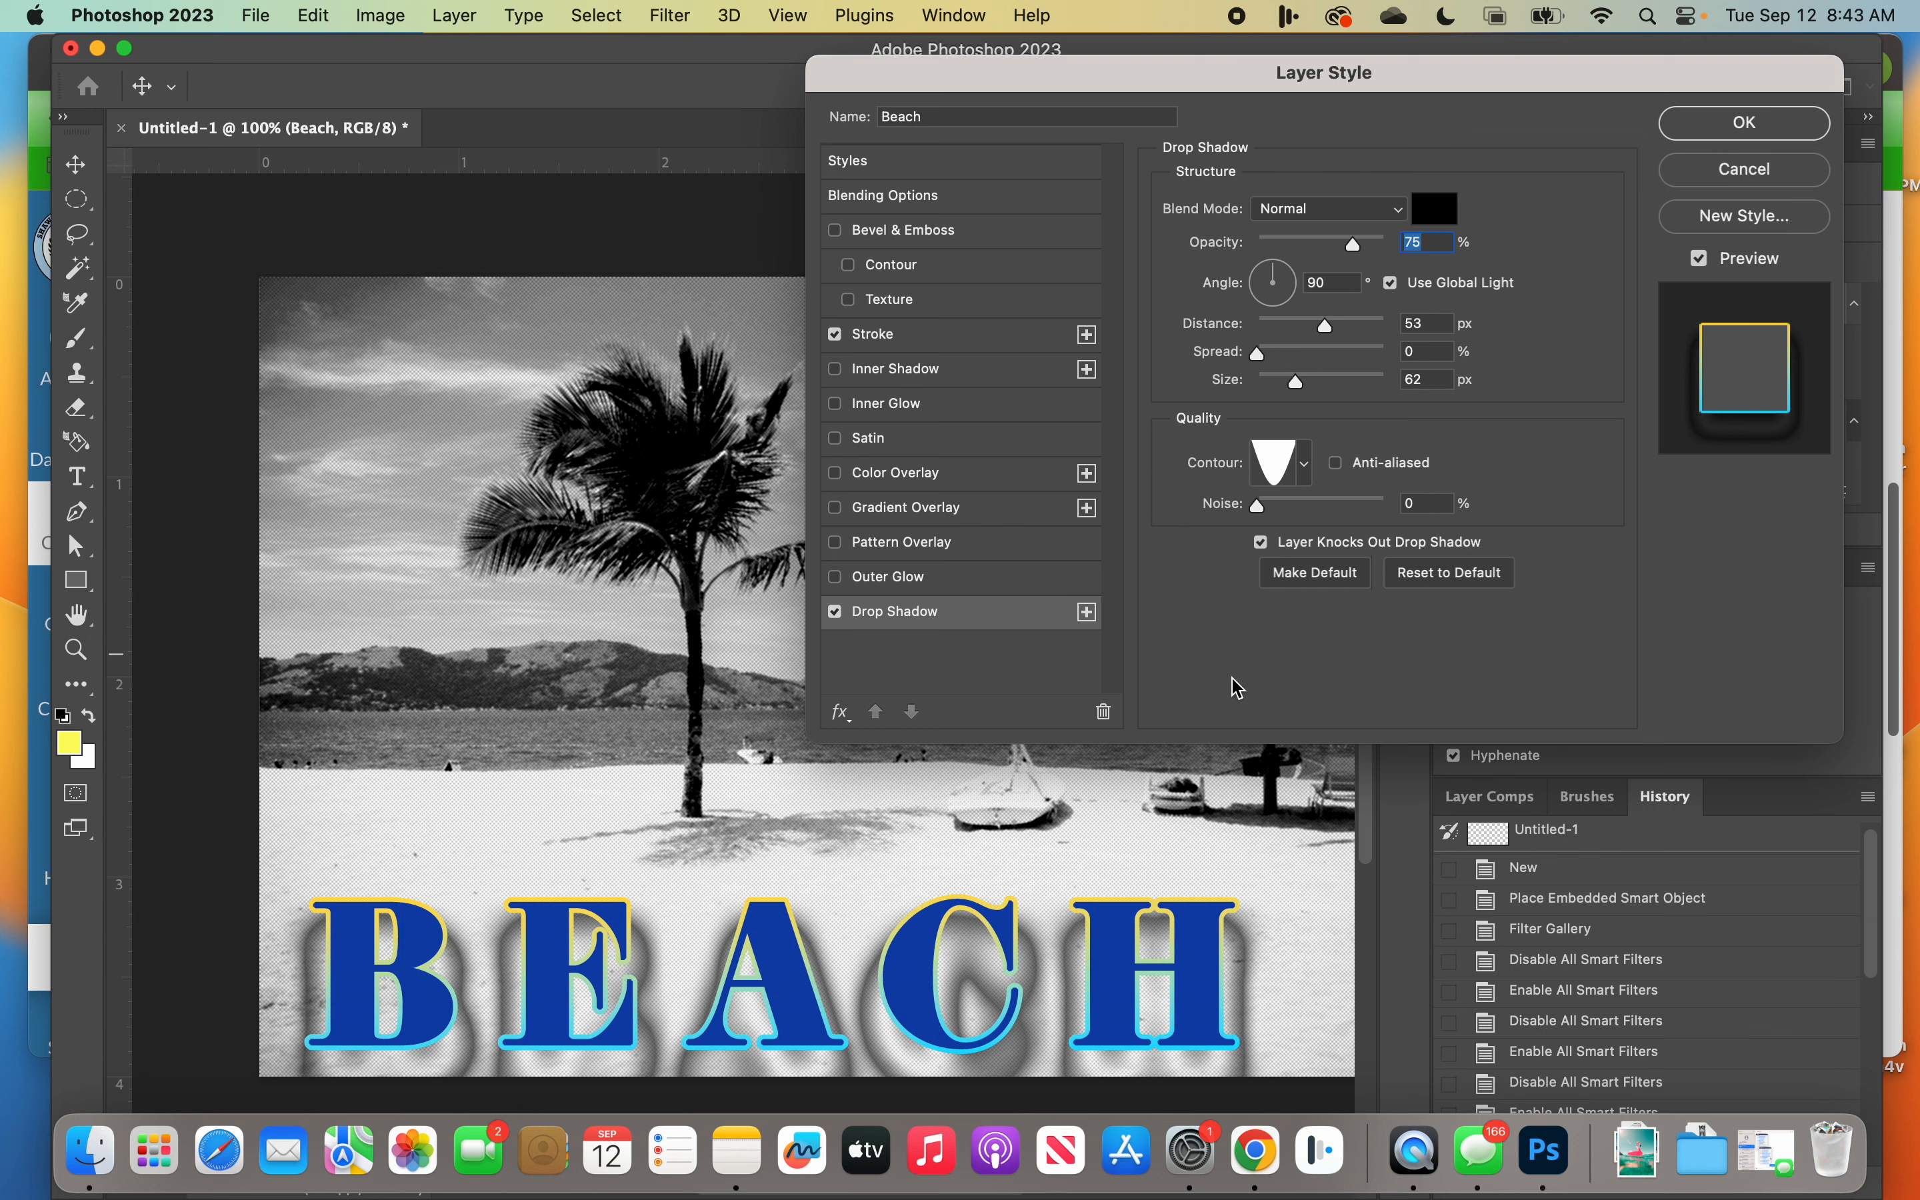
# Step: Try several contour presets for the drop shadow and settle on the straight diagonal one
pyautogui.click(1302, 464)
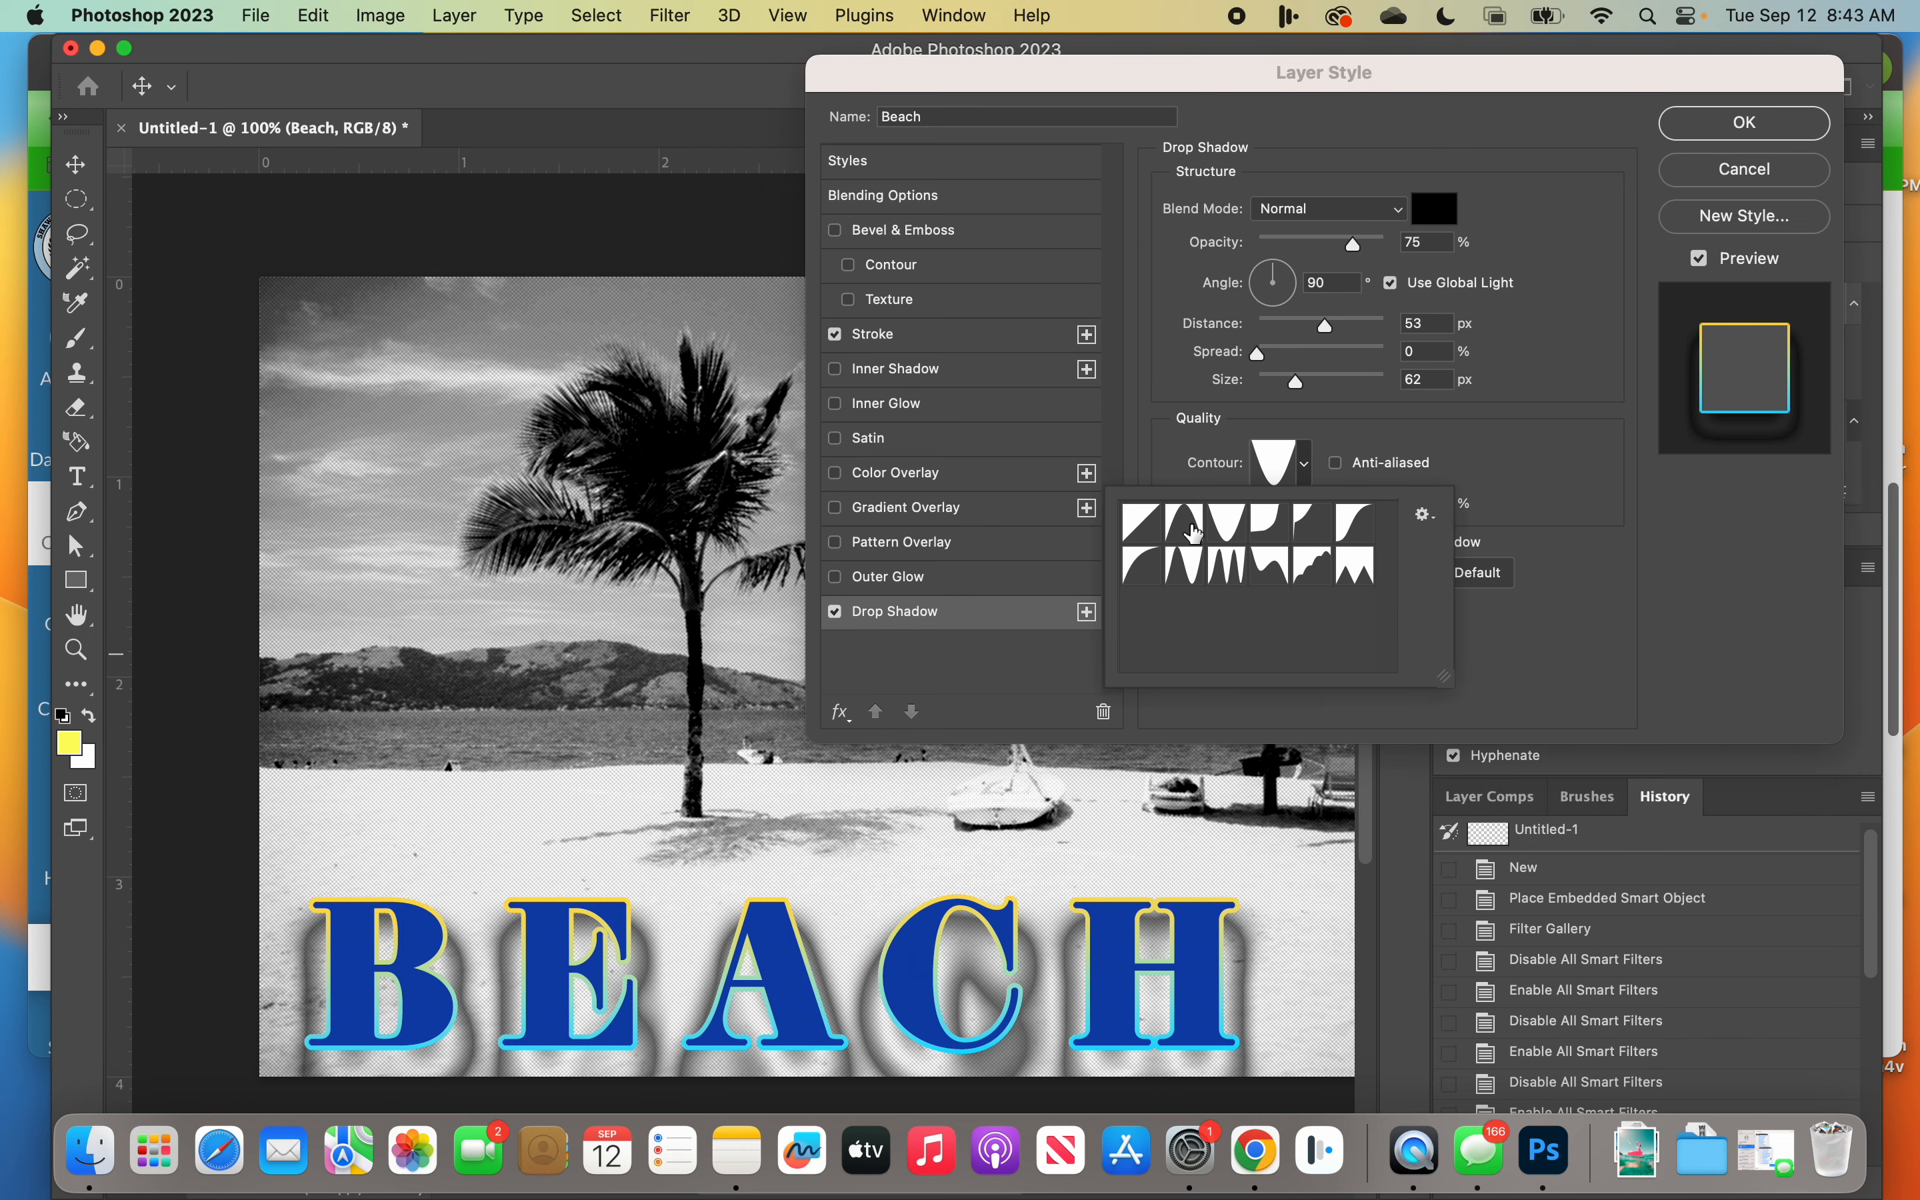
pyautogui.click(1163, 534)
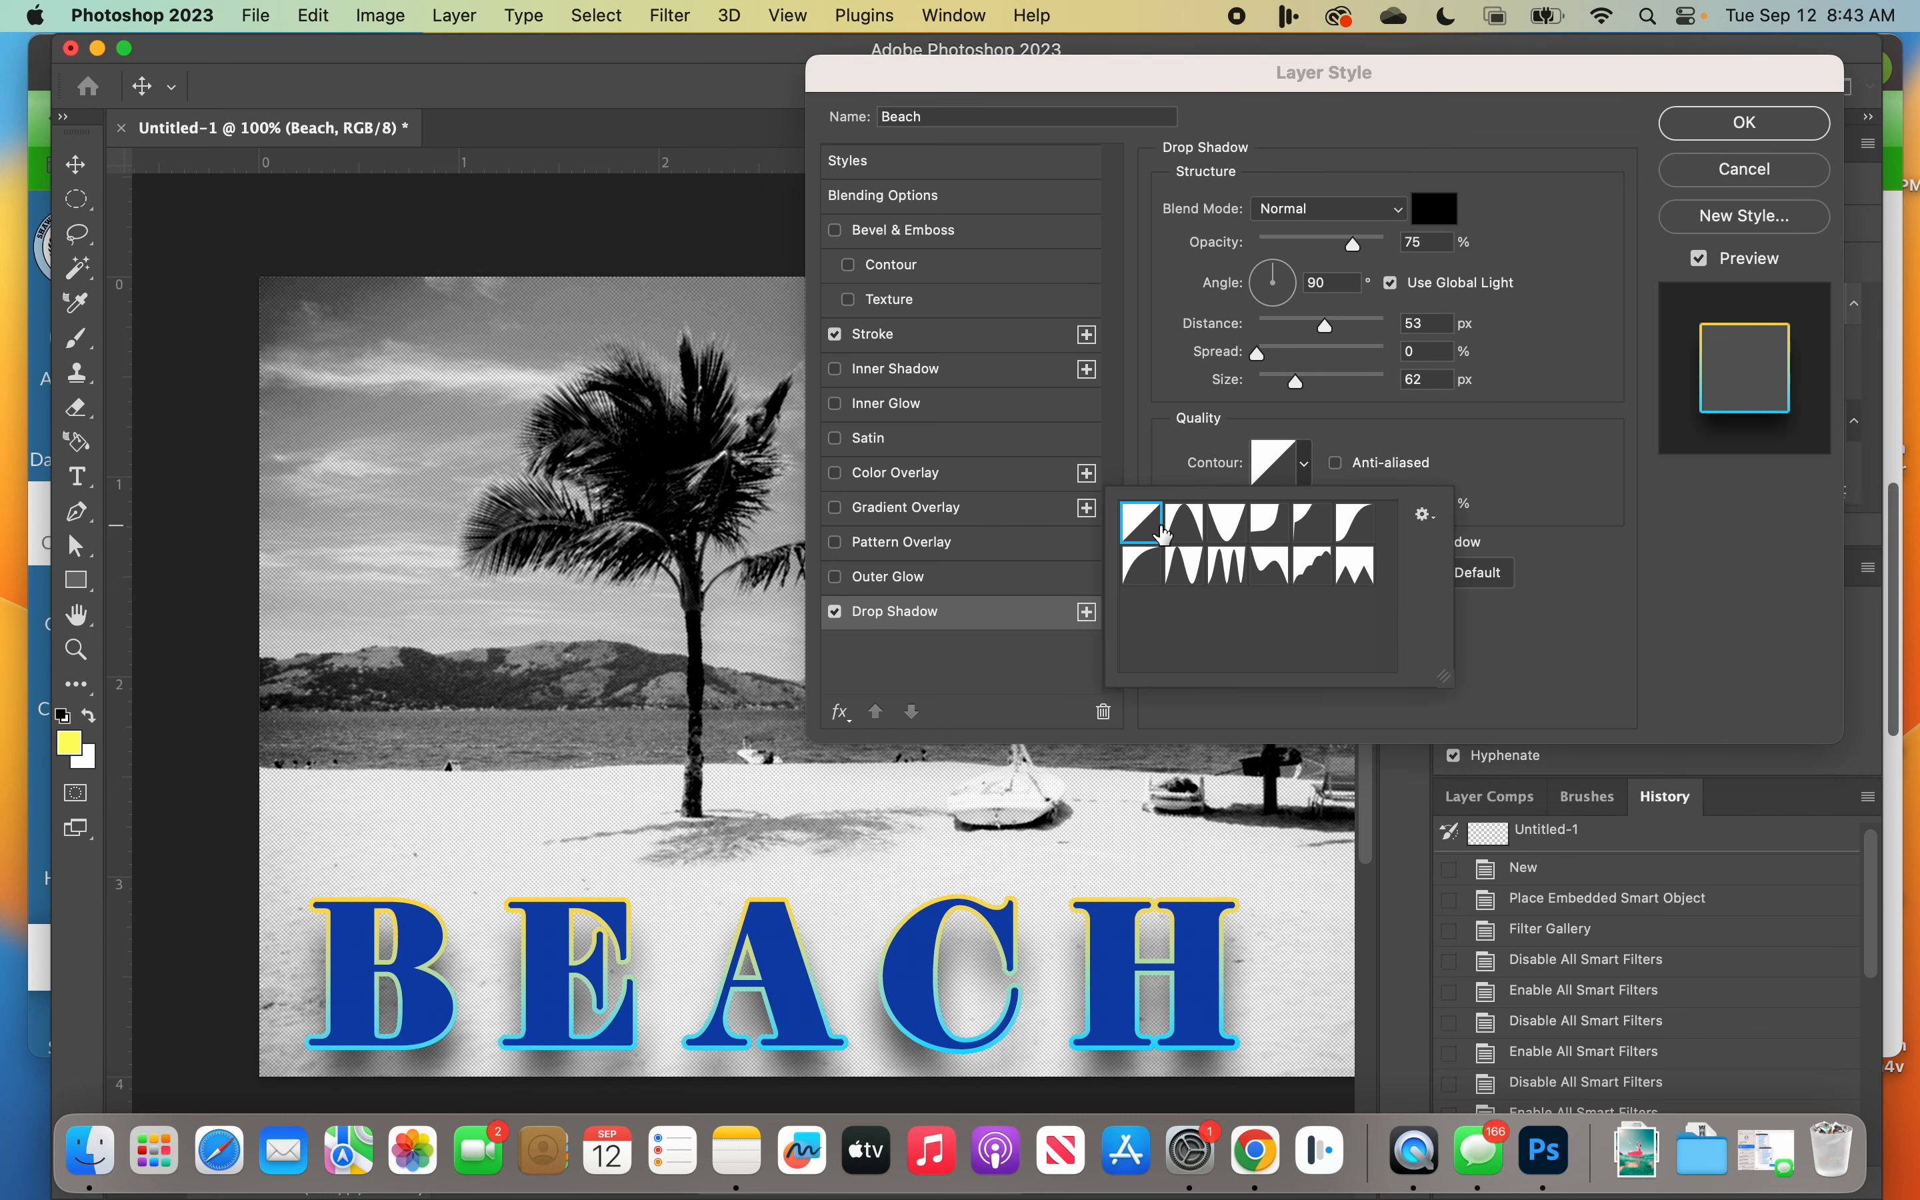
pyautogui.click(1305, 465)
pyautogui.click(1306, 465)
pyautogui.click(1227, 565)
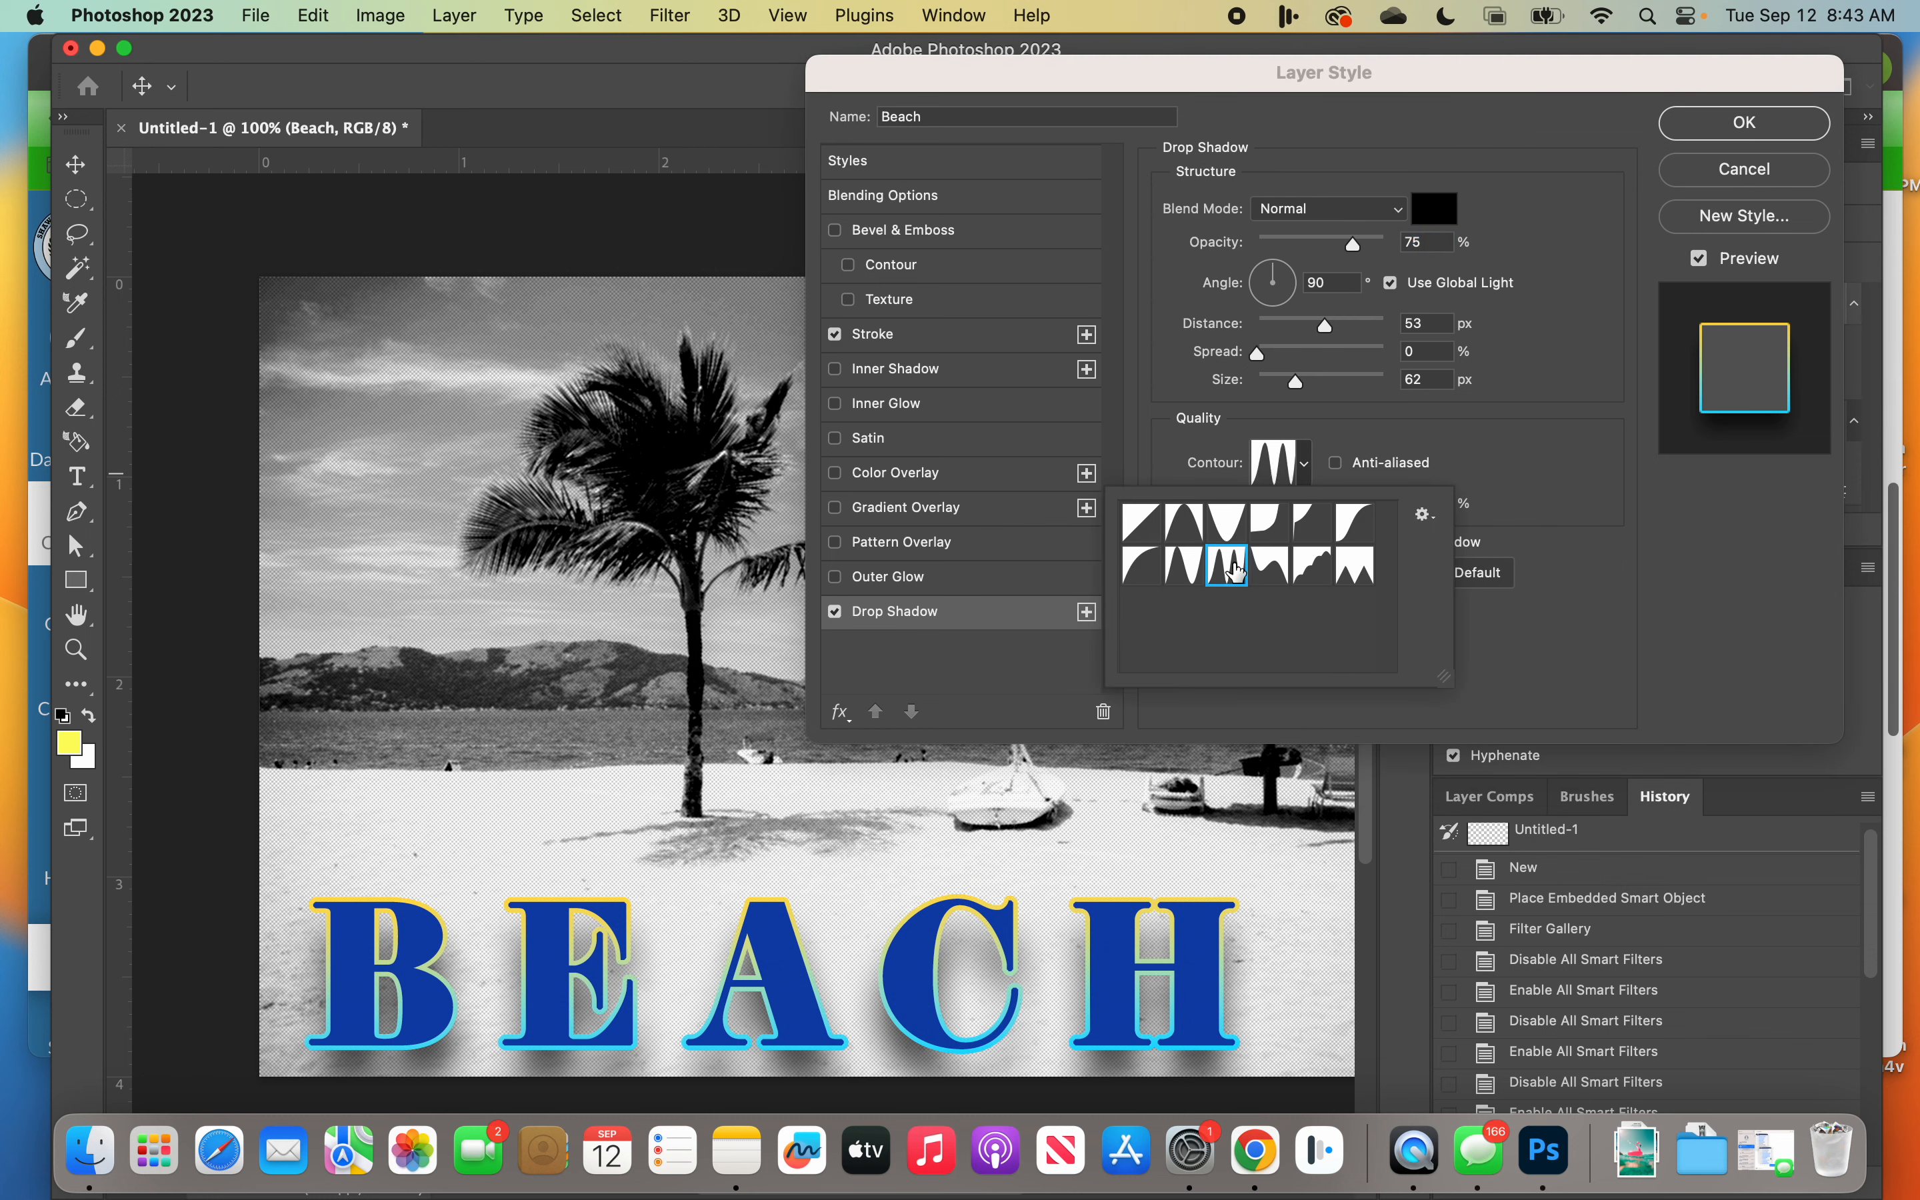
pyautogui.click(1194, 569)
pyautogui.click(1144, 576)
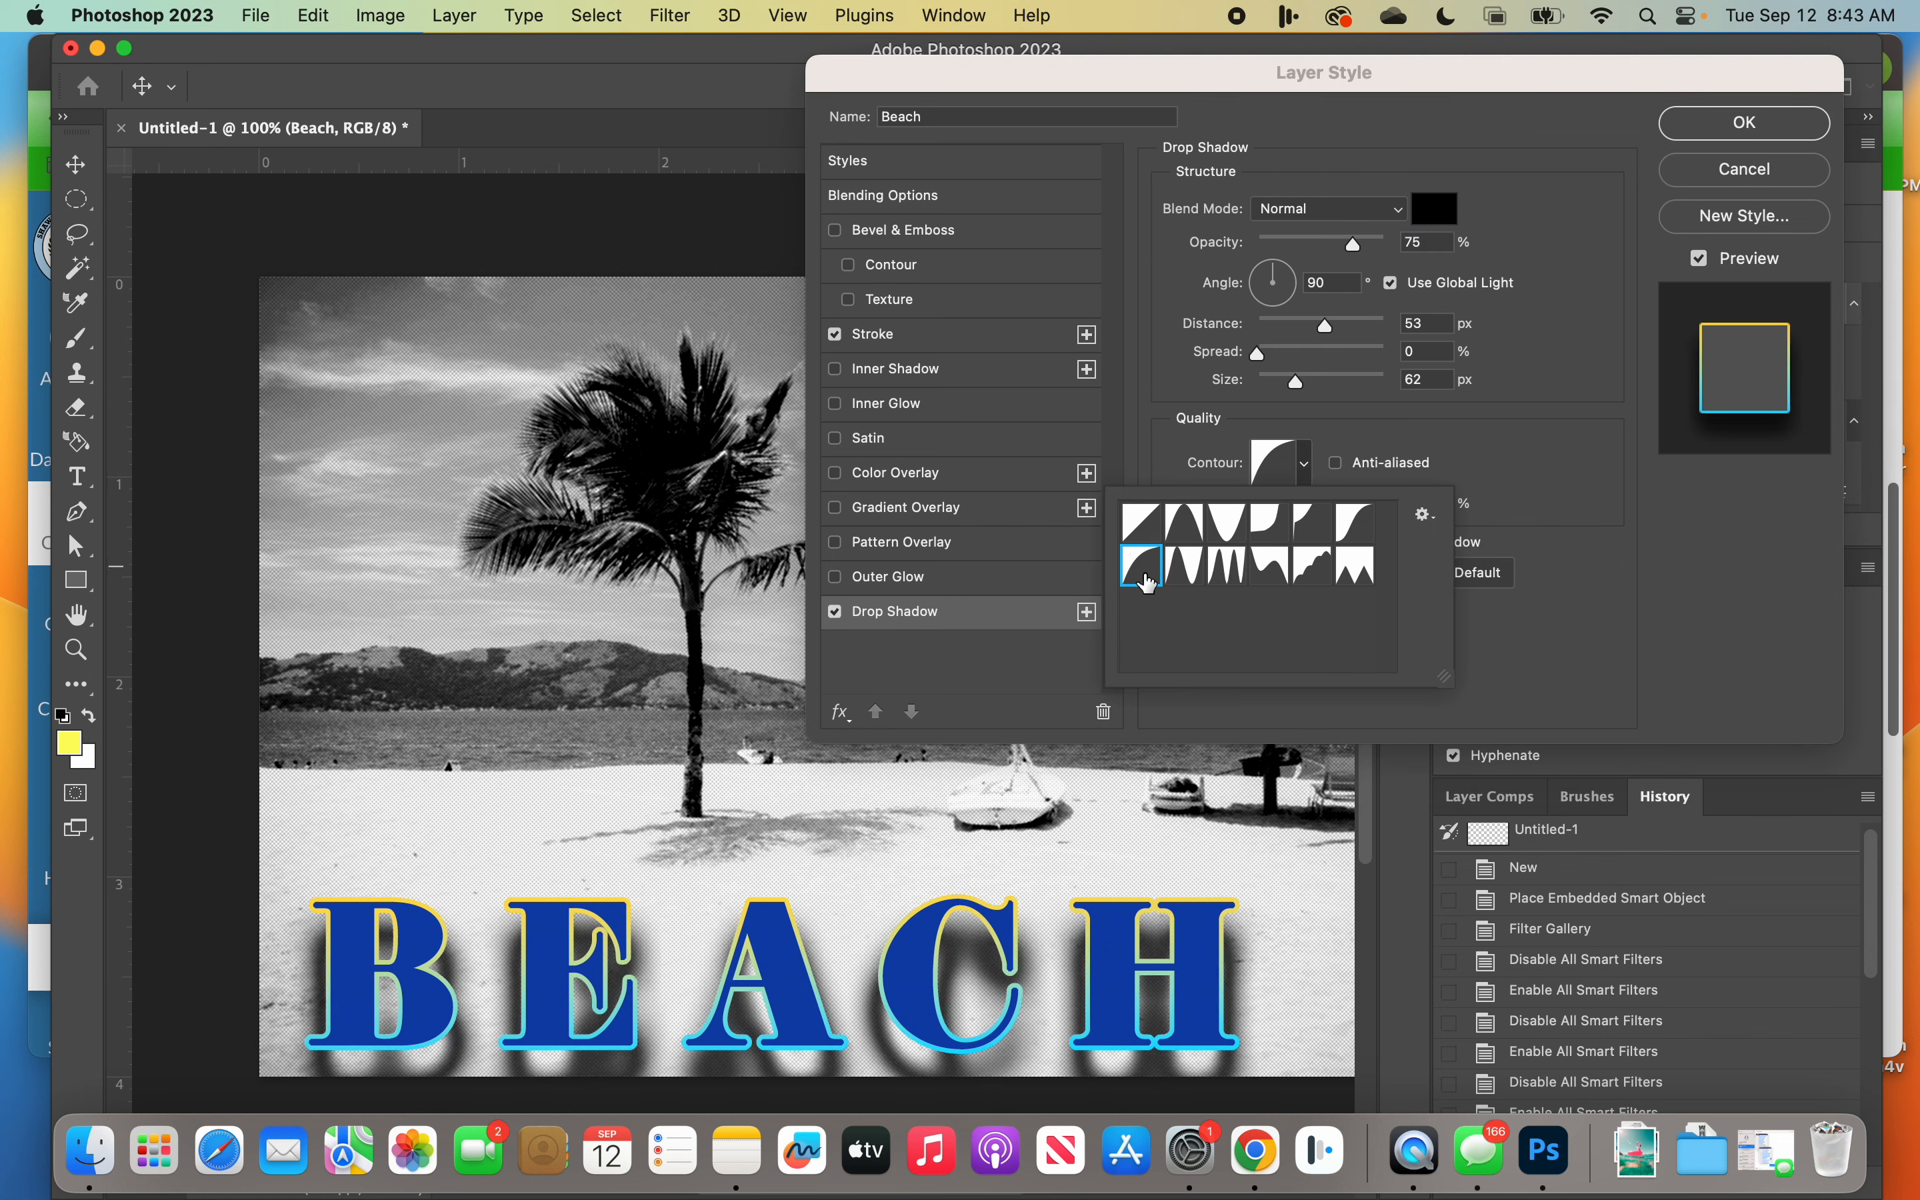
pyautogui.click(1229, 571)
pyautogui.click(1142, 524)
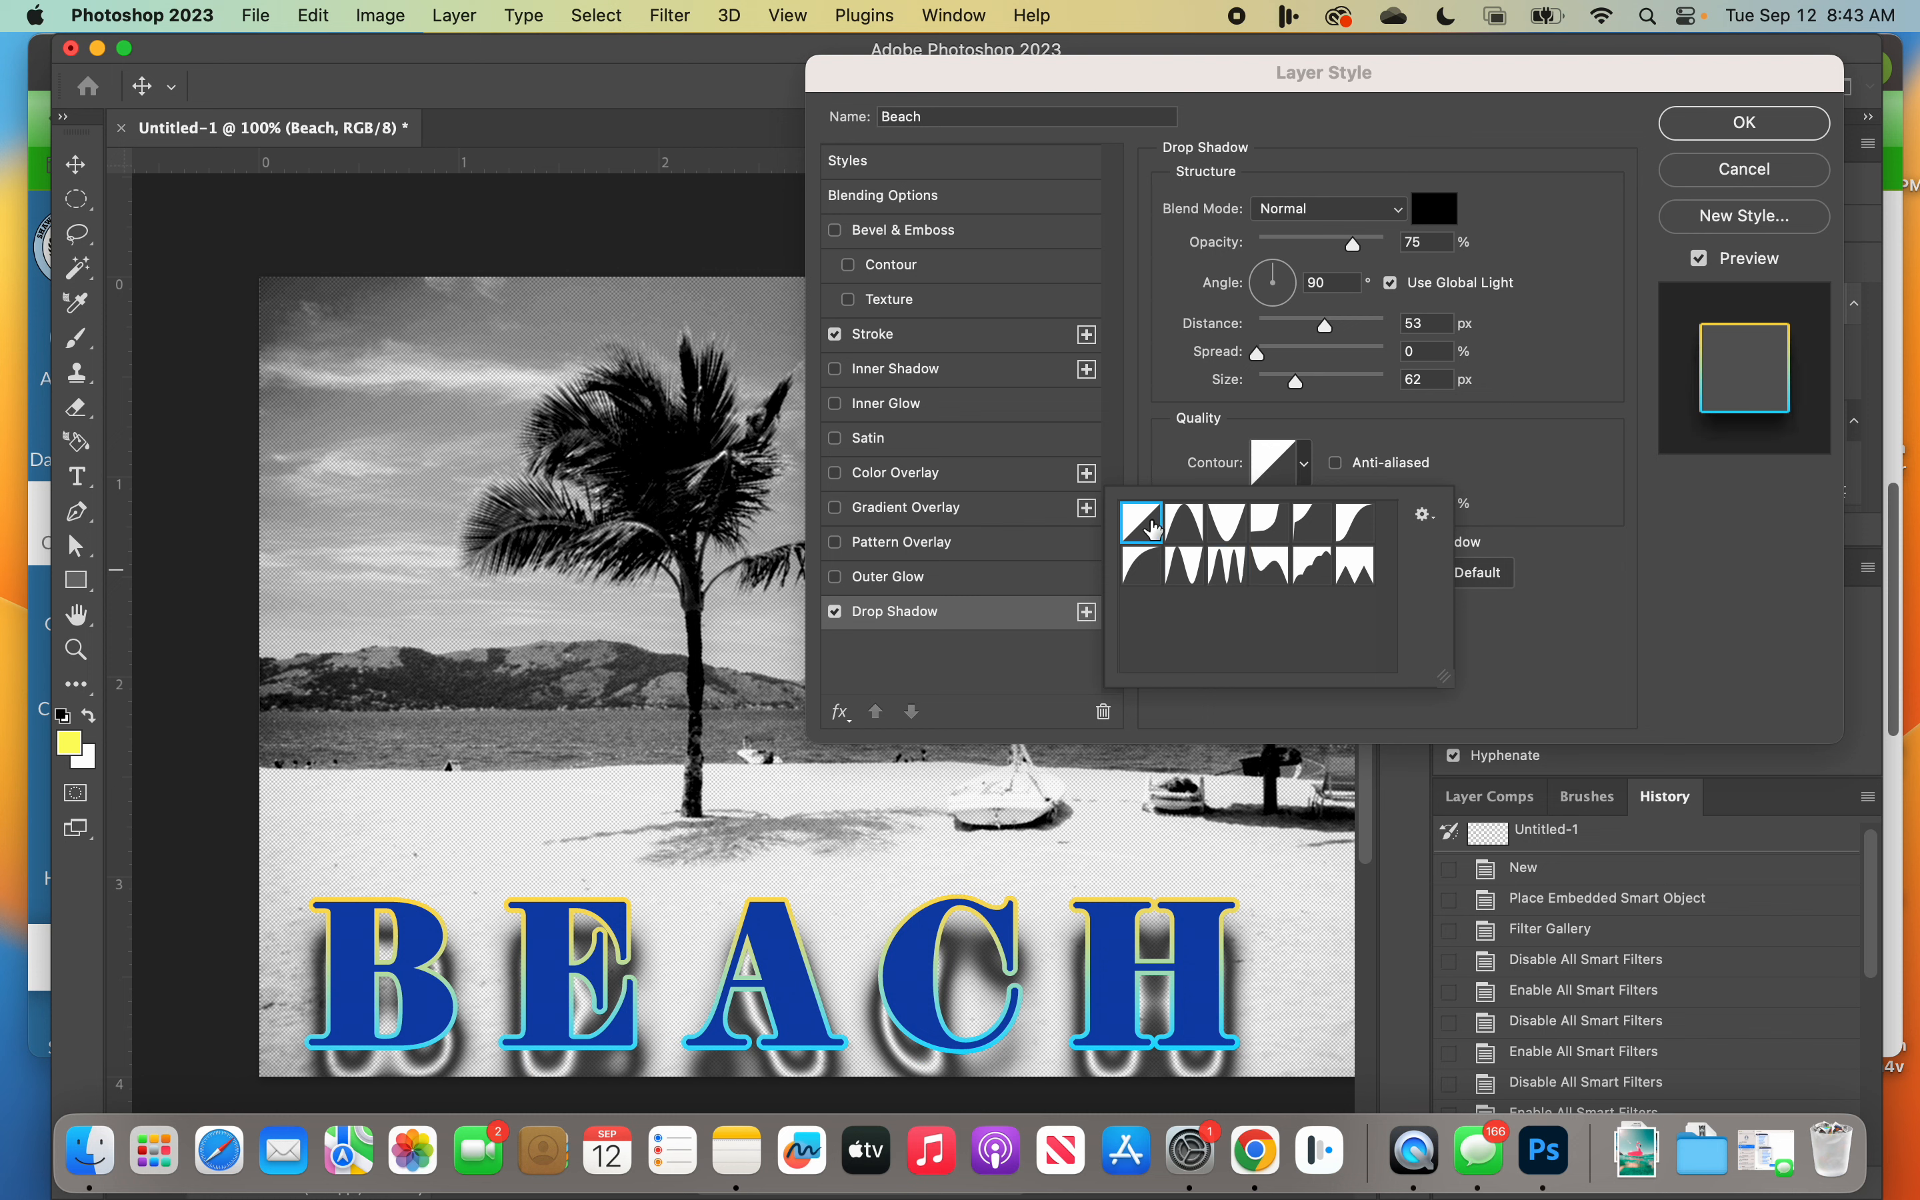
pyautogui.click(1306, 468)
pyautogui.click(1307, 468)
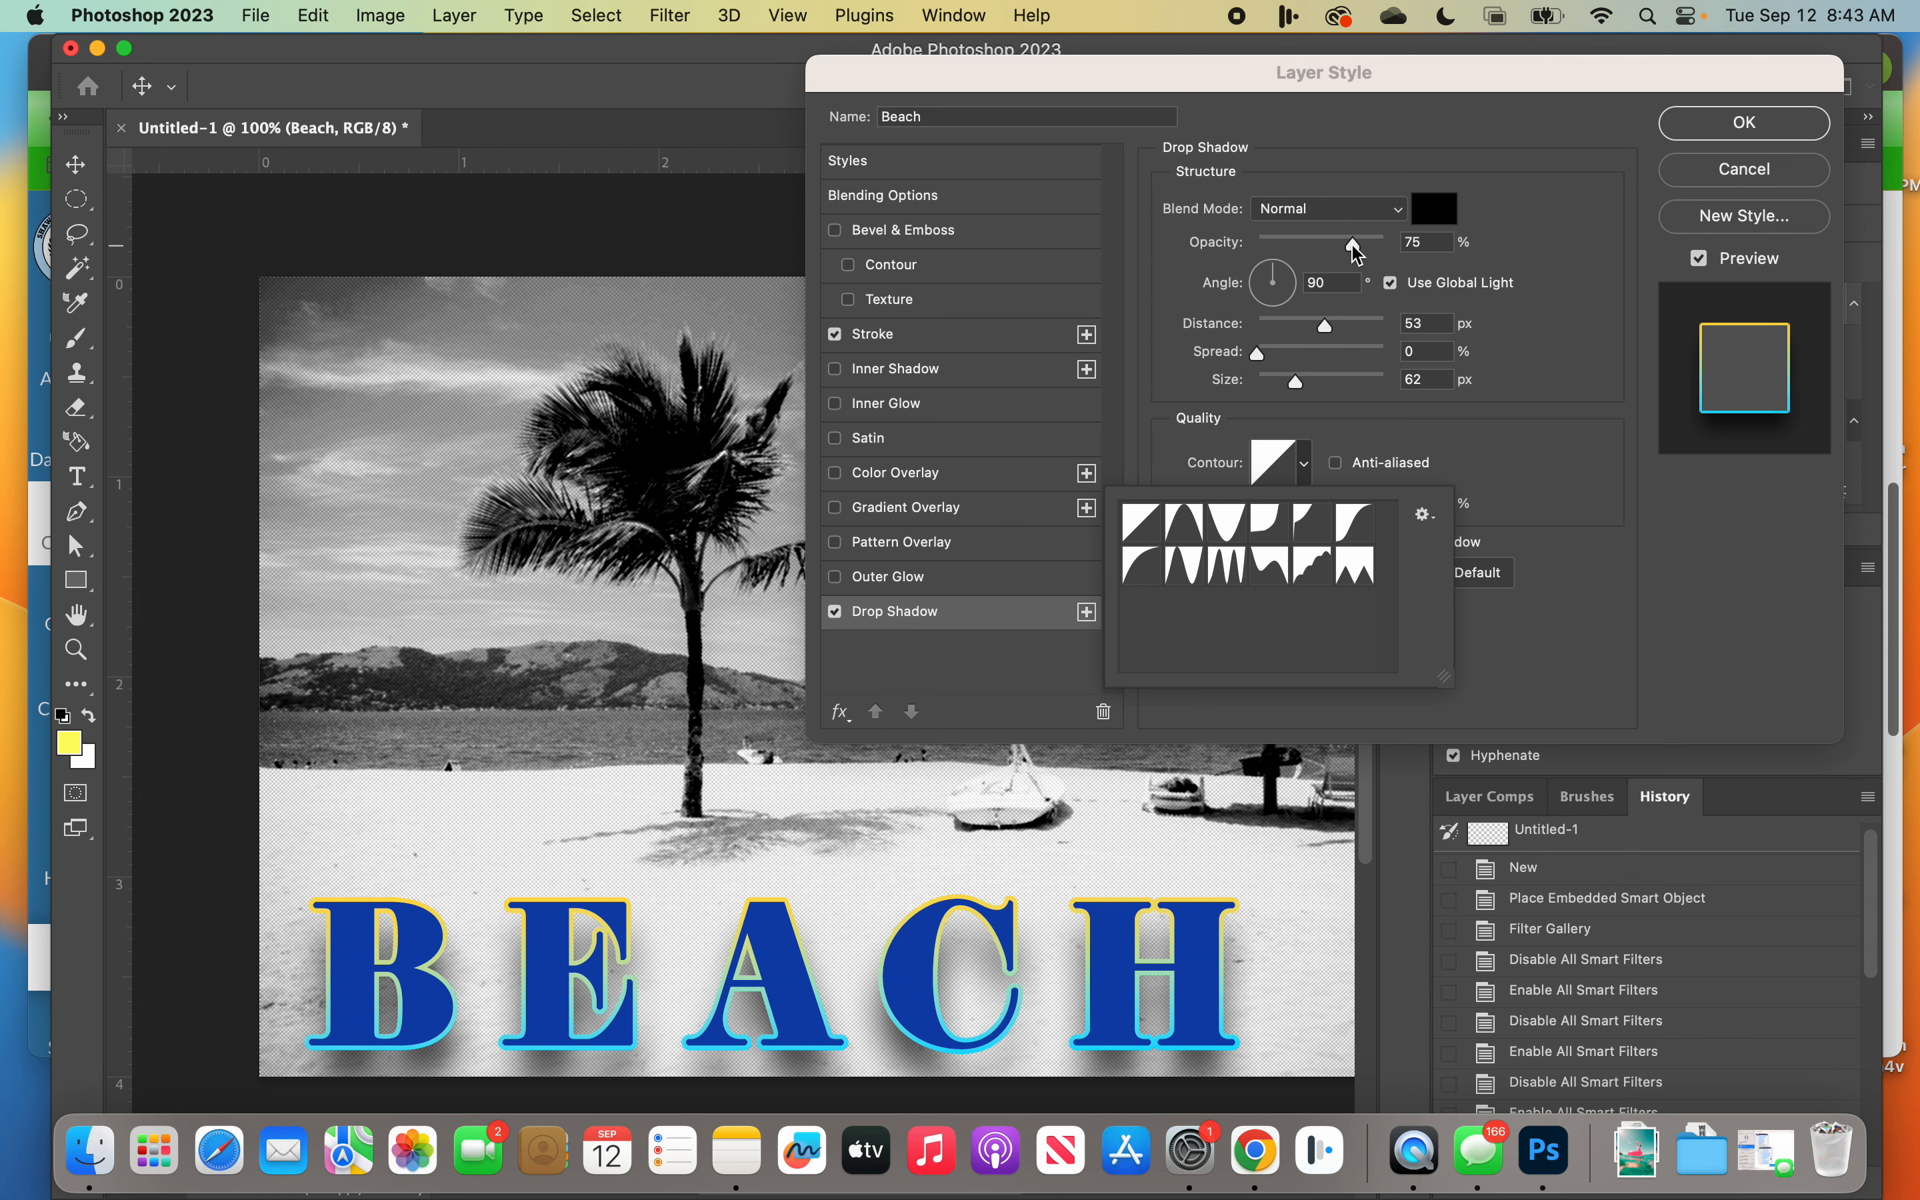
# Step: Set the drop shadow's opacity to 59%, its size to 32 px and its distance to 22 px
pyautogui.moveTo(1355, 246)
pyautogui.mouseDown()
pyautogui.moveTo(1386, 252)
pyautogui.moveTo(1339, 251)
pyautogui.mouseUp()
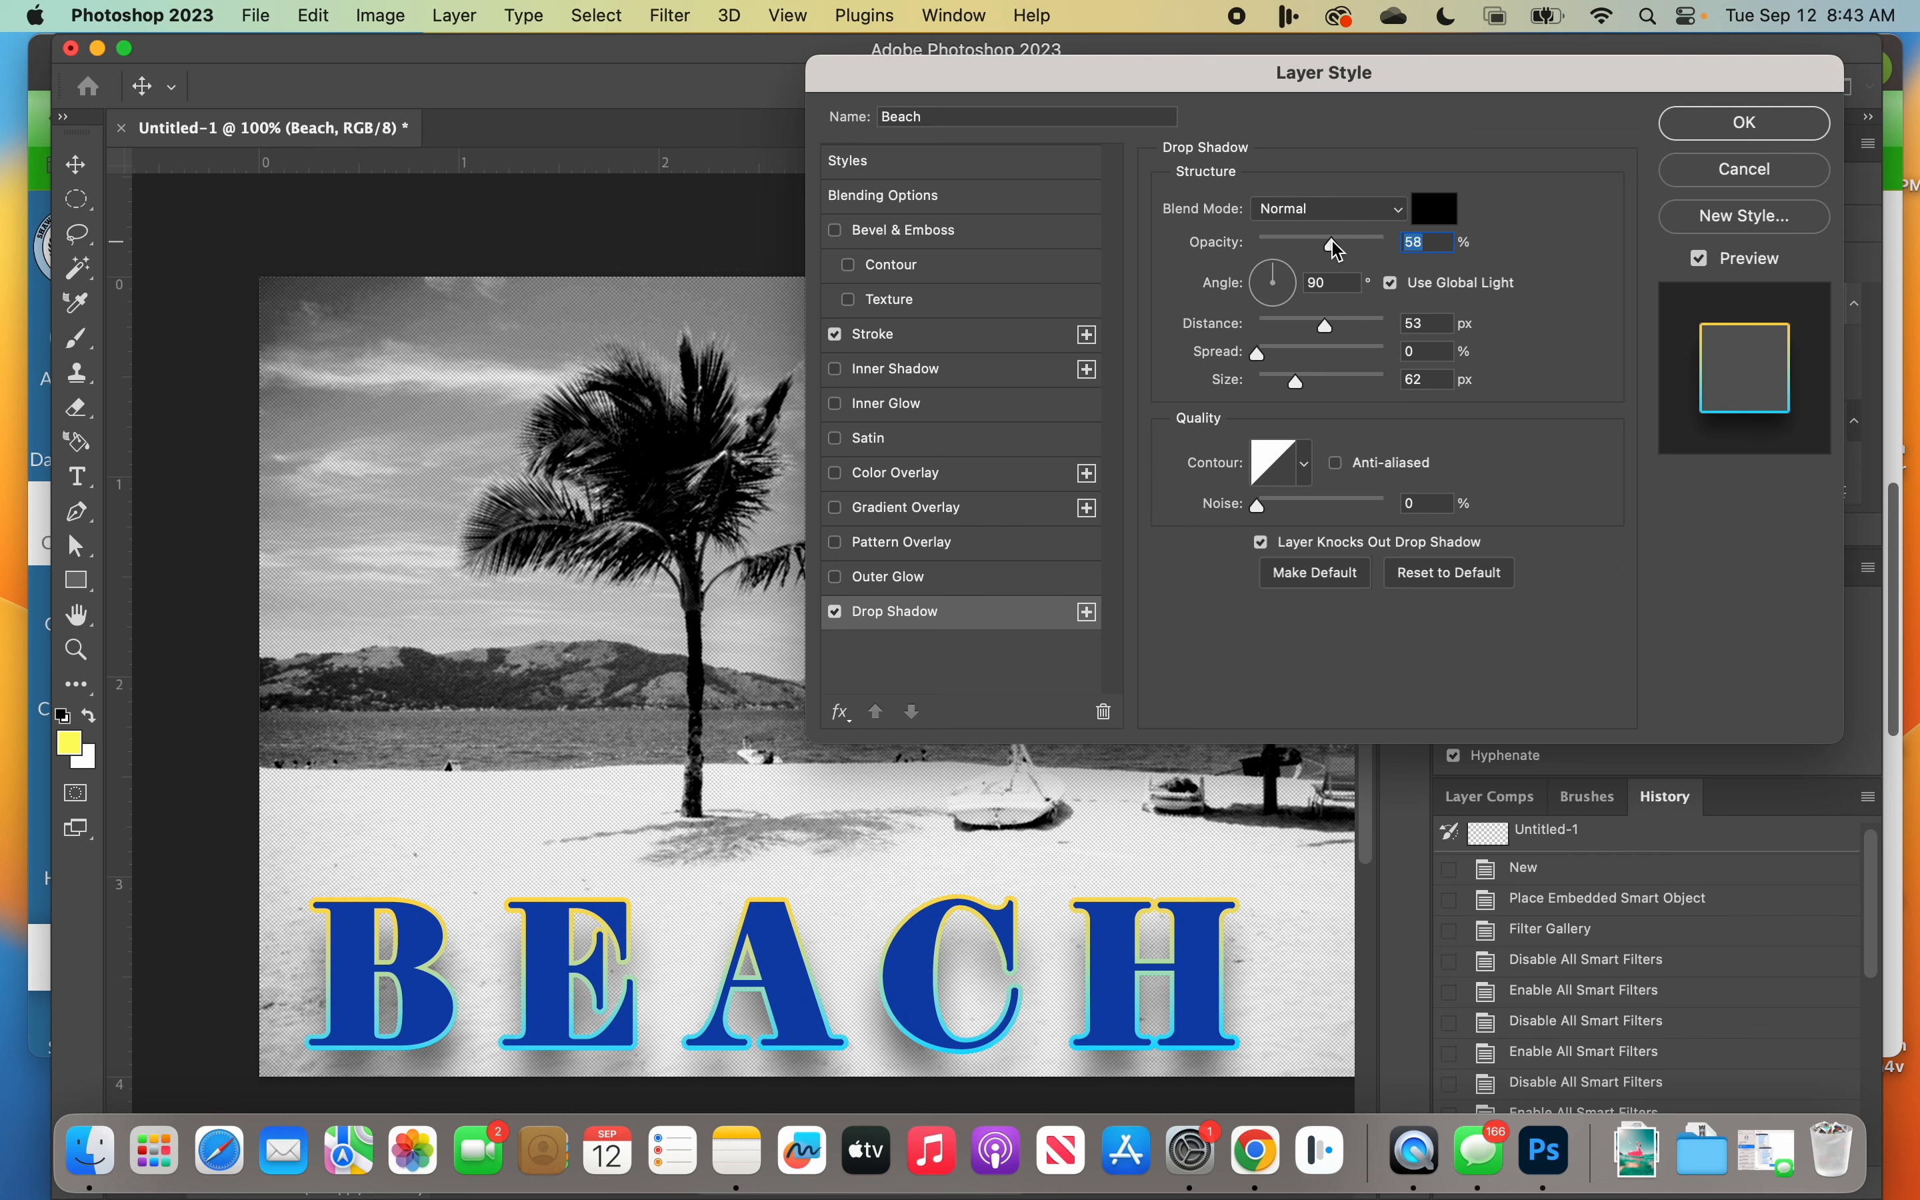
pyautogui.moveTo(1331, 242); pyautogui.dragTo(1333, 241)
pyautogui.moveTo(1297, 380)
pyautogui.mouseDown()
pyautogui.moveTo(1266, 388)
pyautogui.moveTo(1286, 389)
pyautogui.mouseUp()
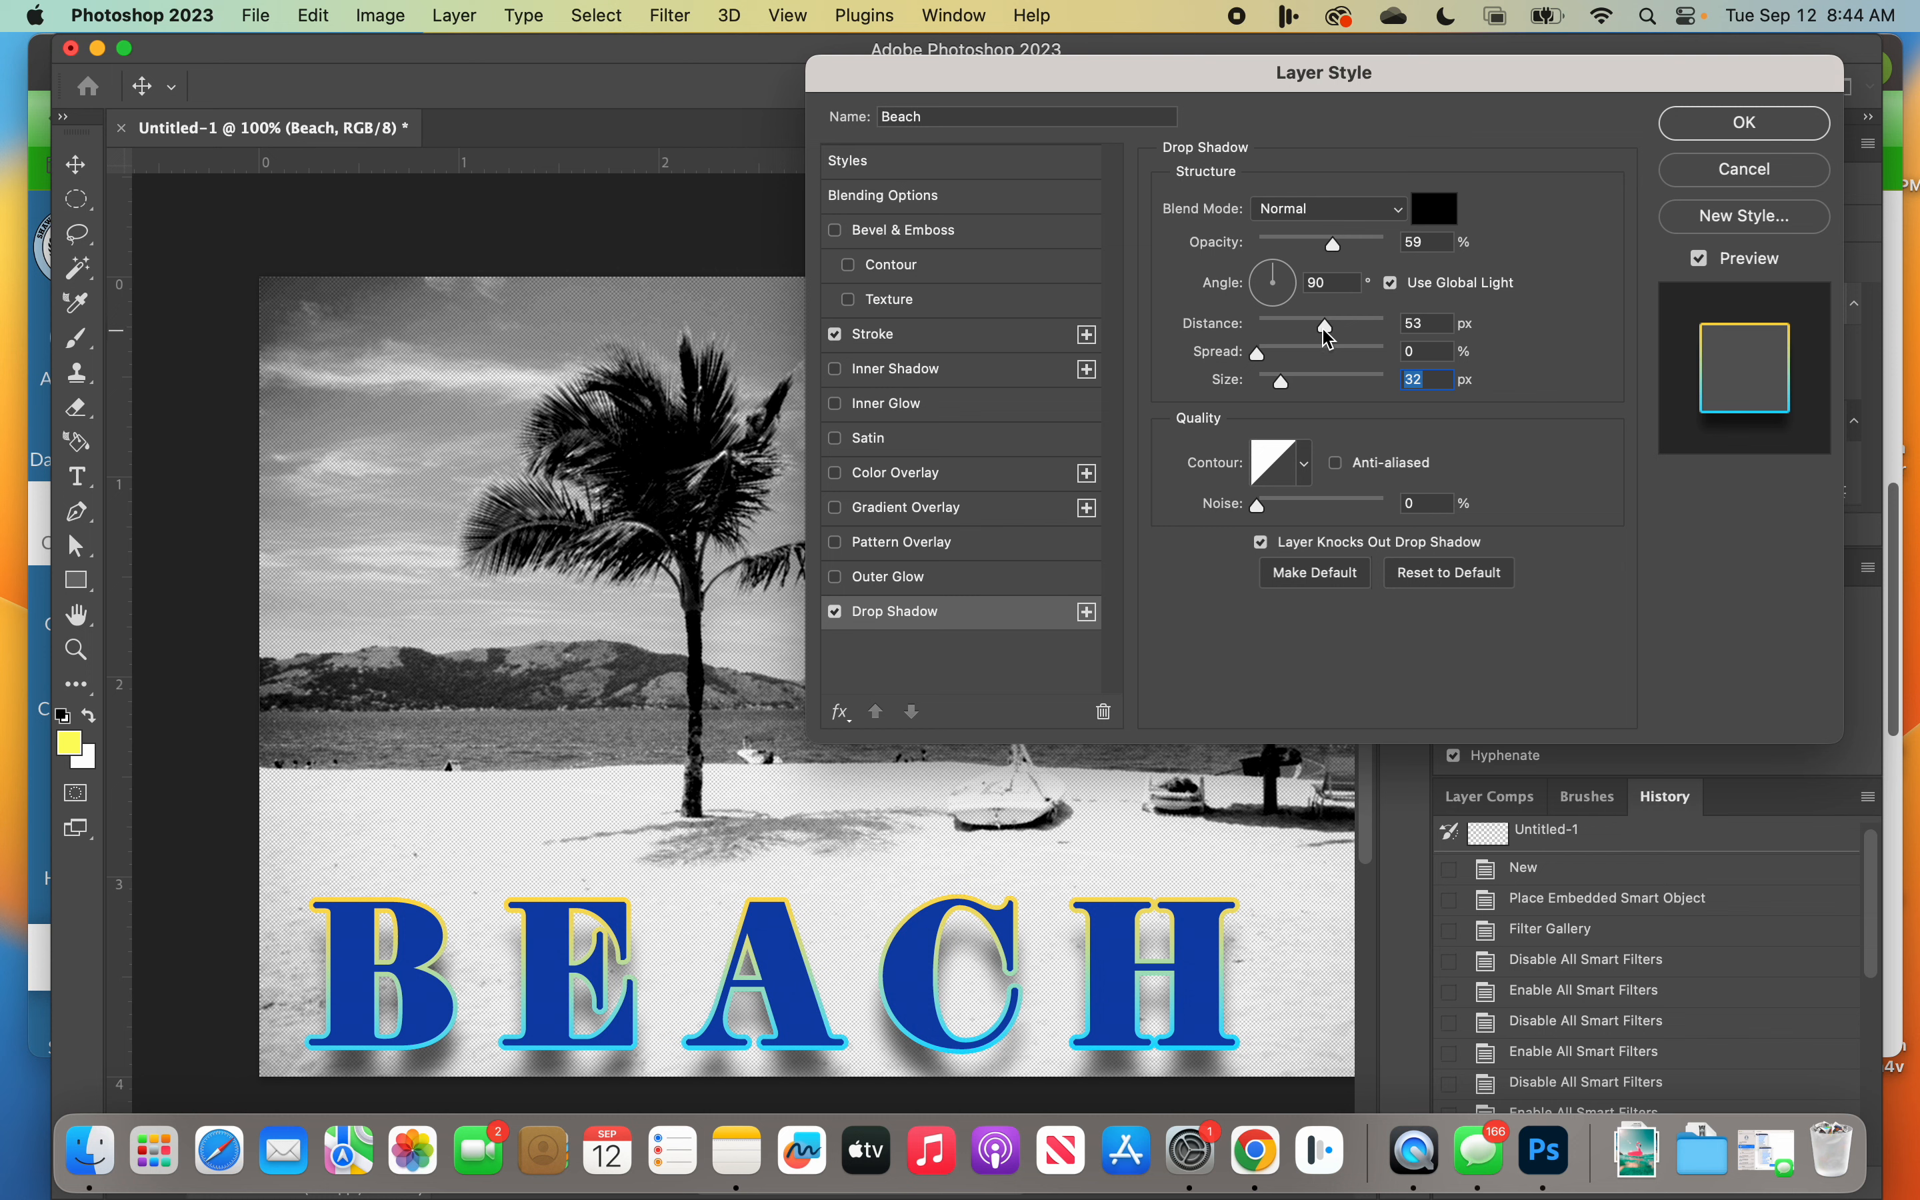
pyautogui.moveTo(1330, 339); pyautogui.dragTo(1285, 344)
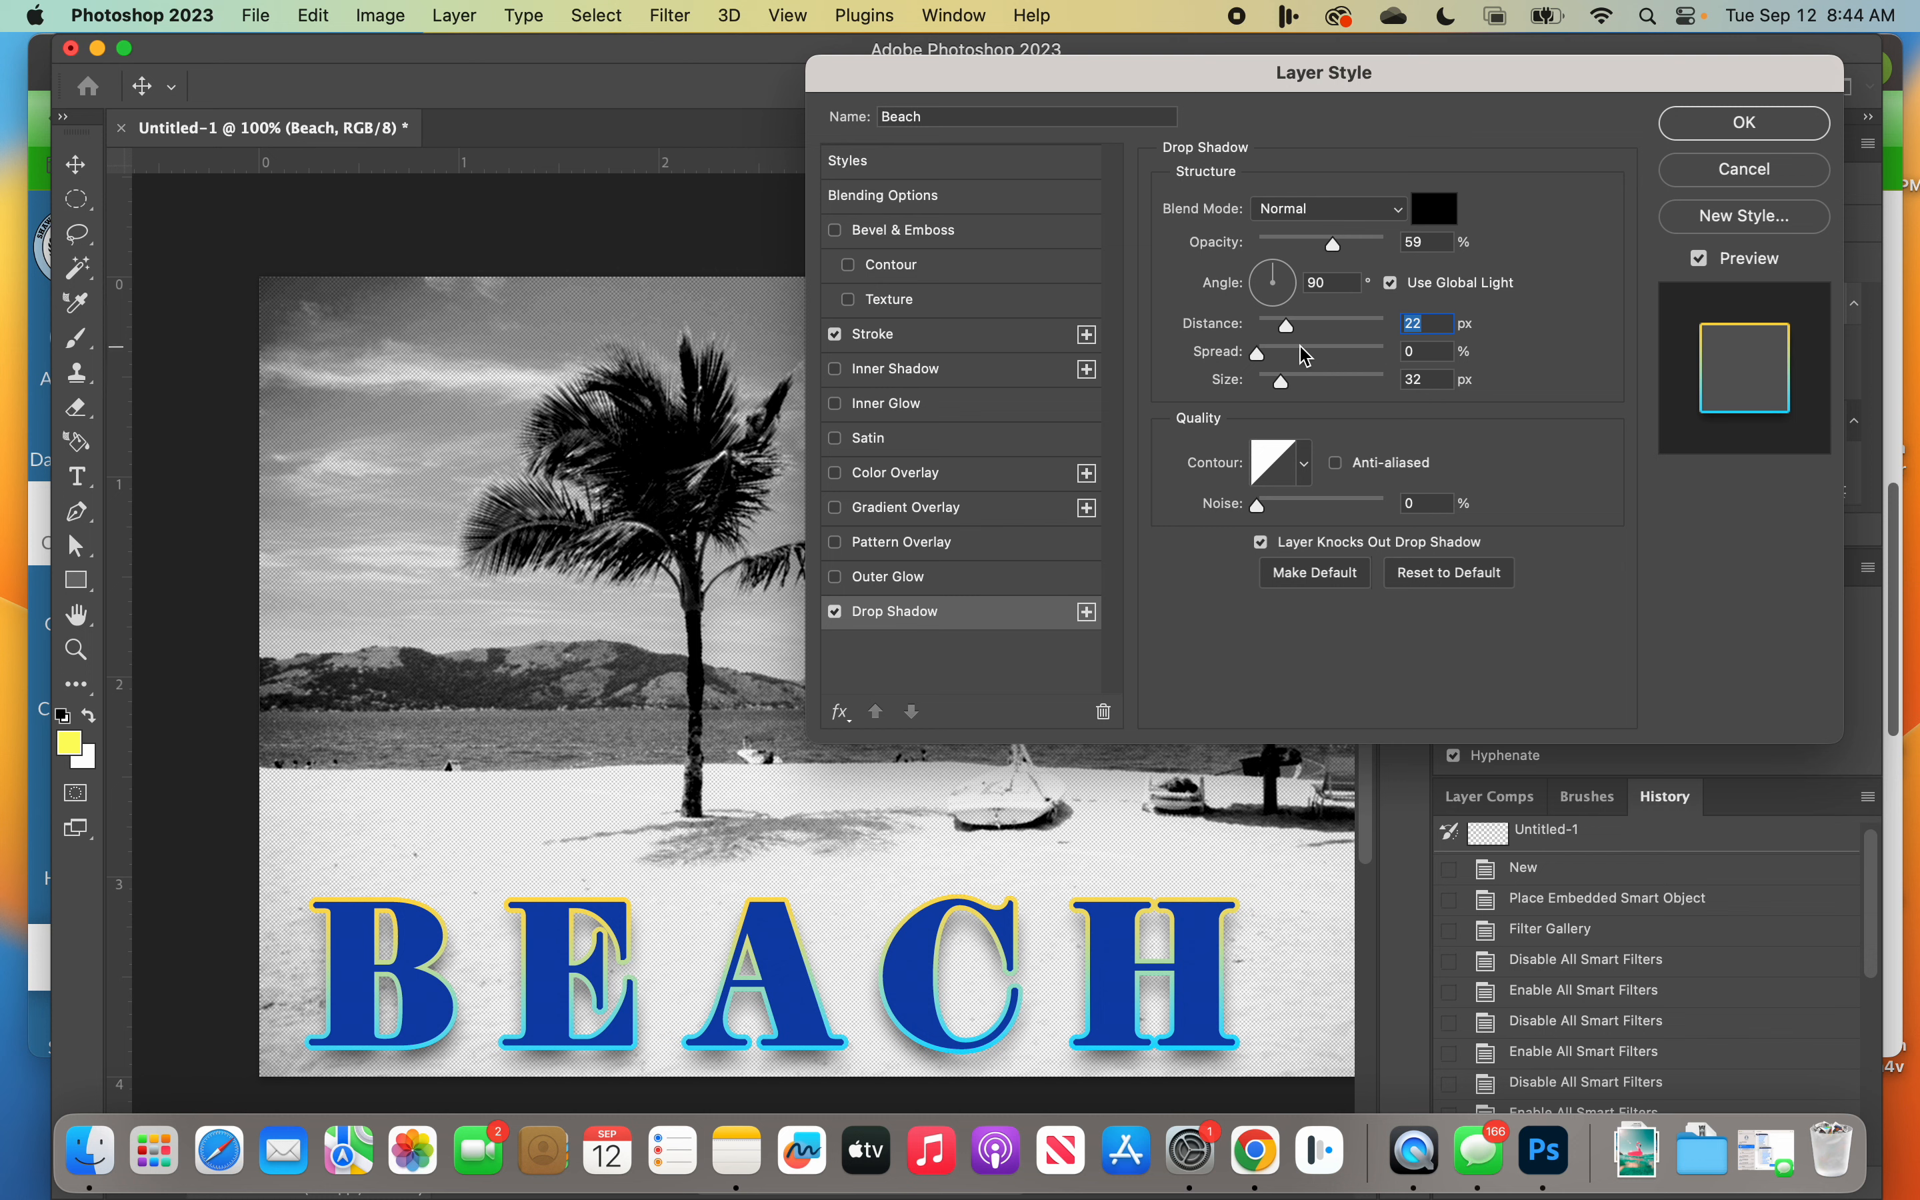
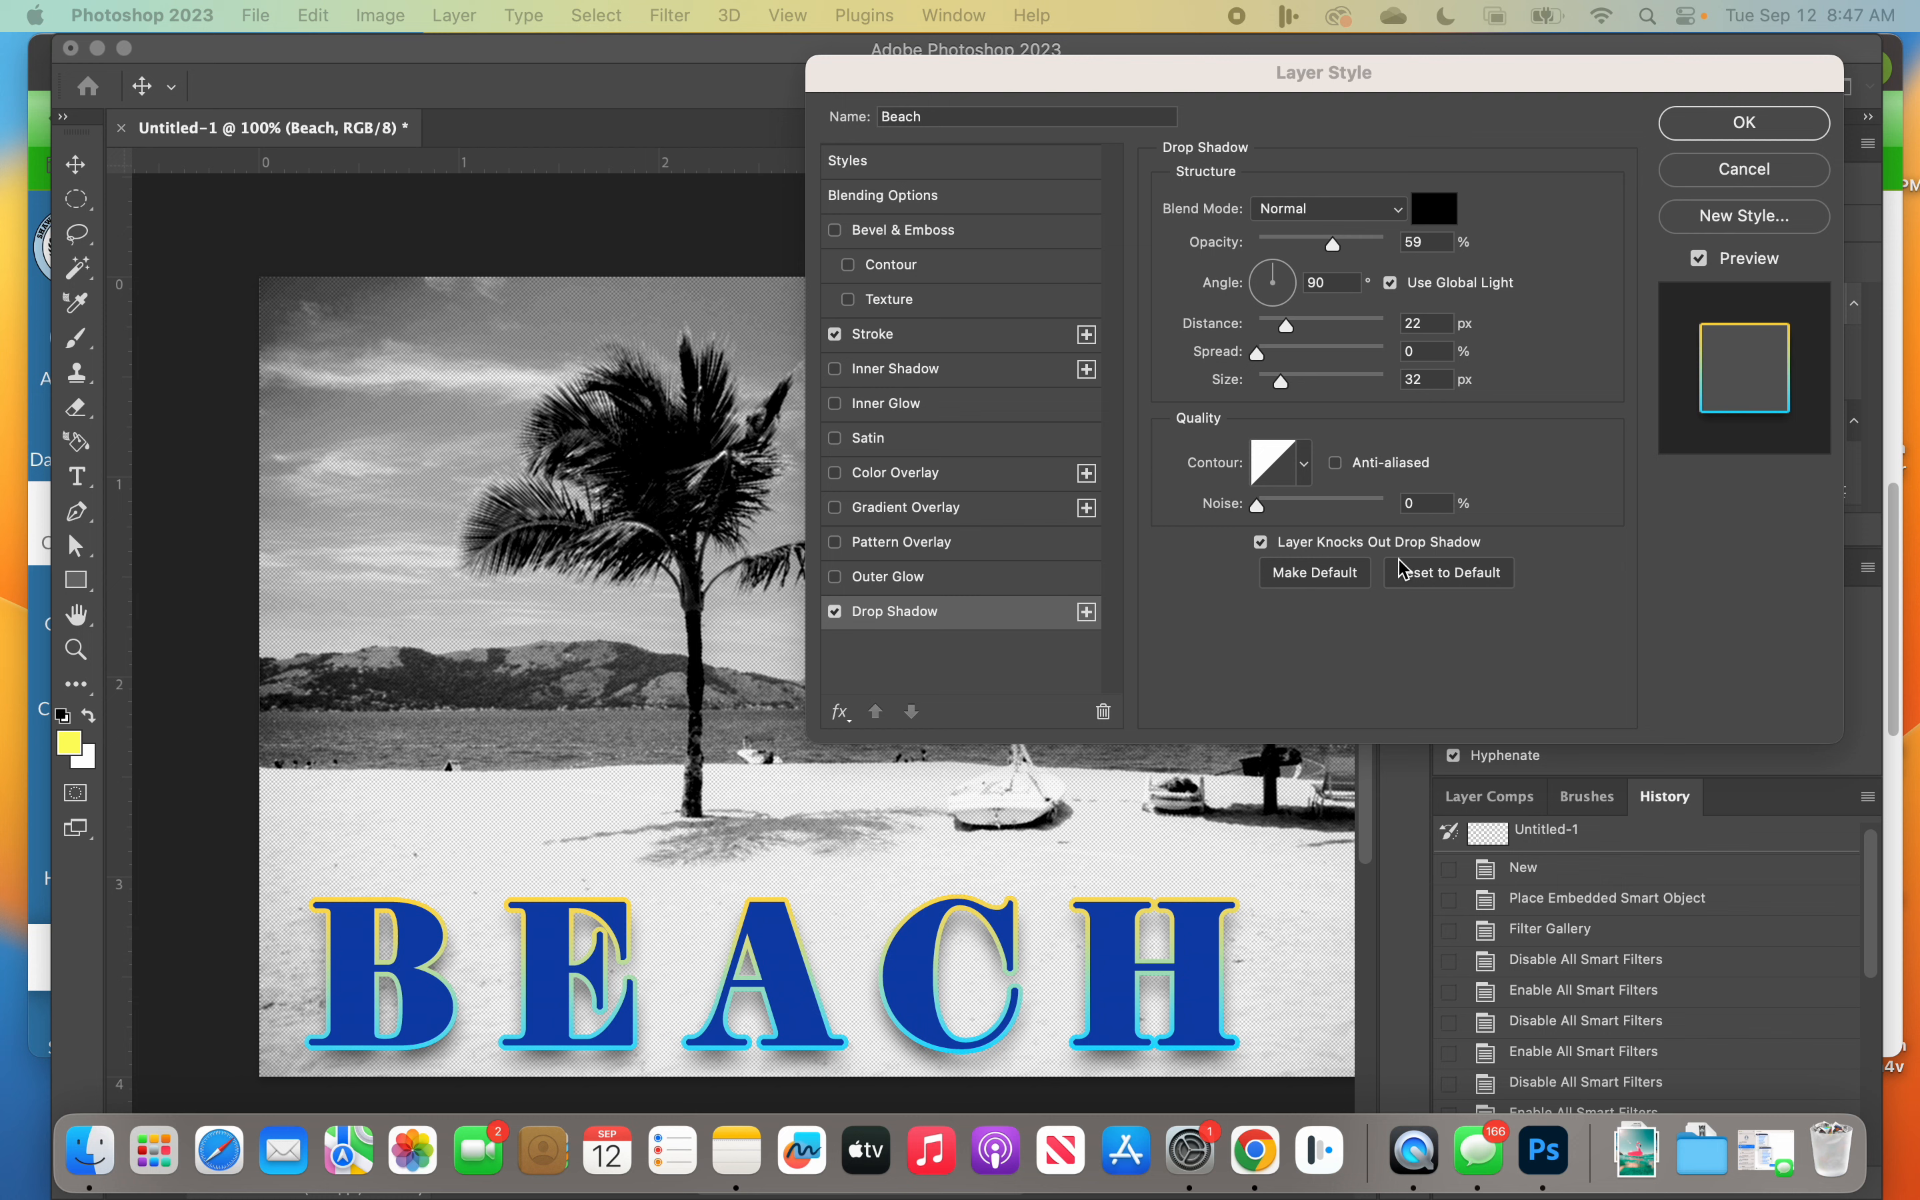
# Step: Add a Gradient Overlay to the BEACH text and try a couple of gradient presets from the Blues group
pyautogui.click(1193, 78)
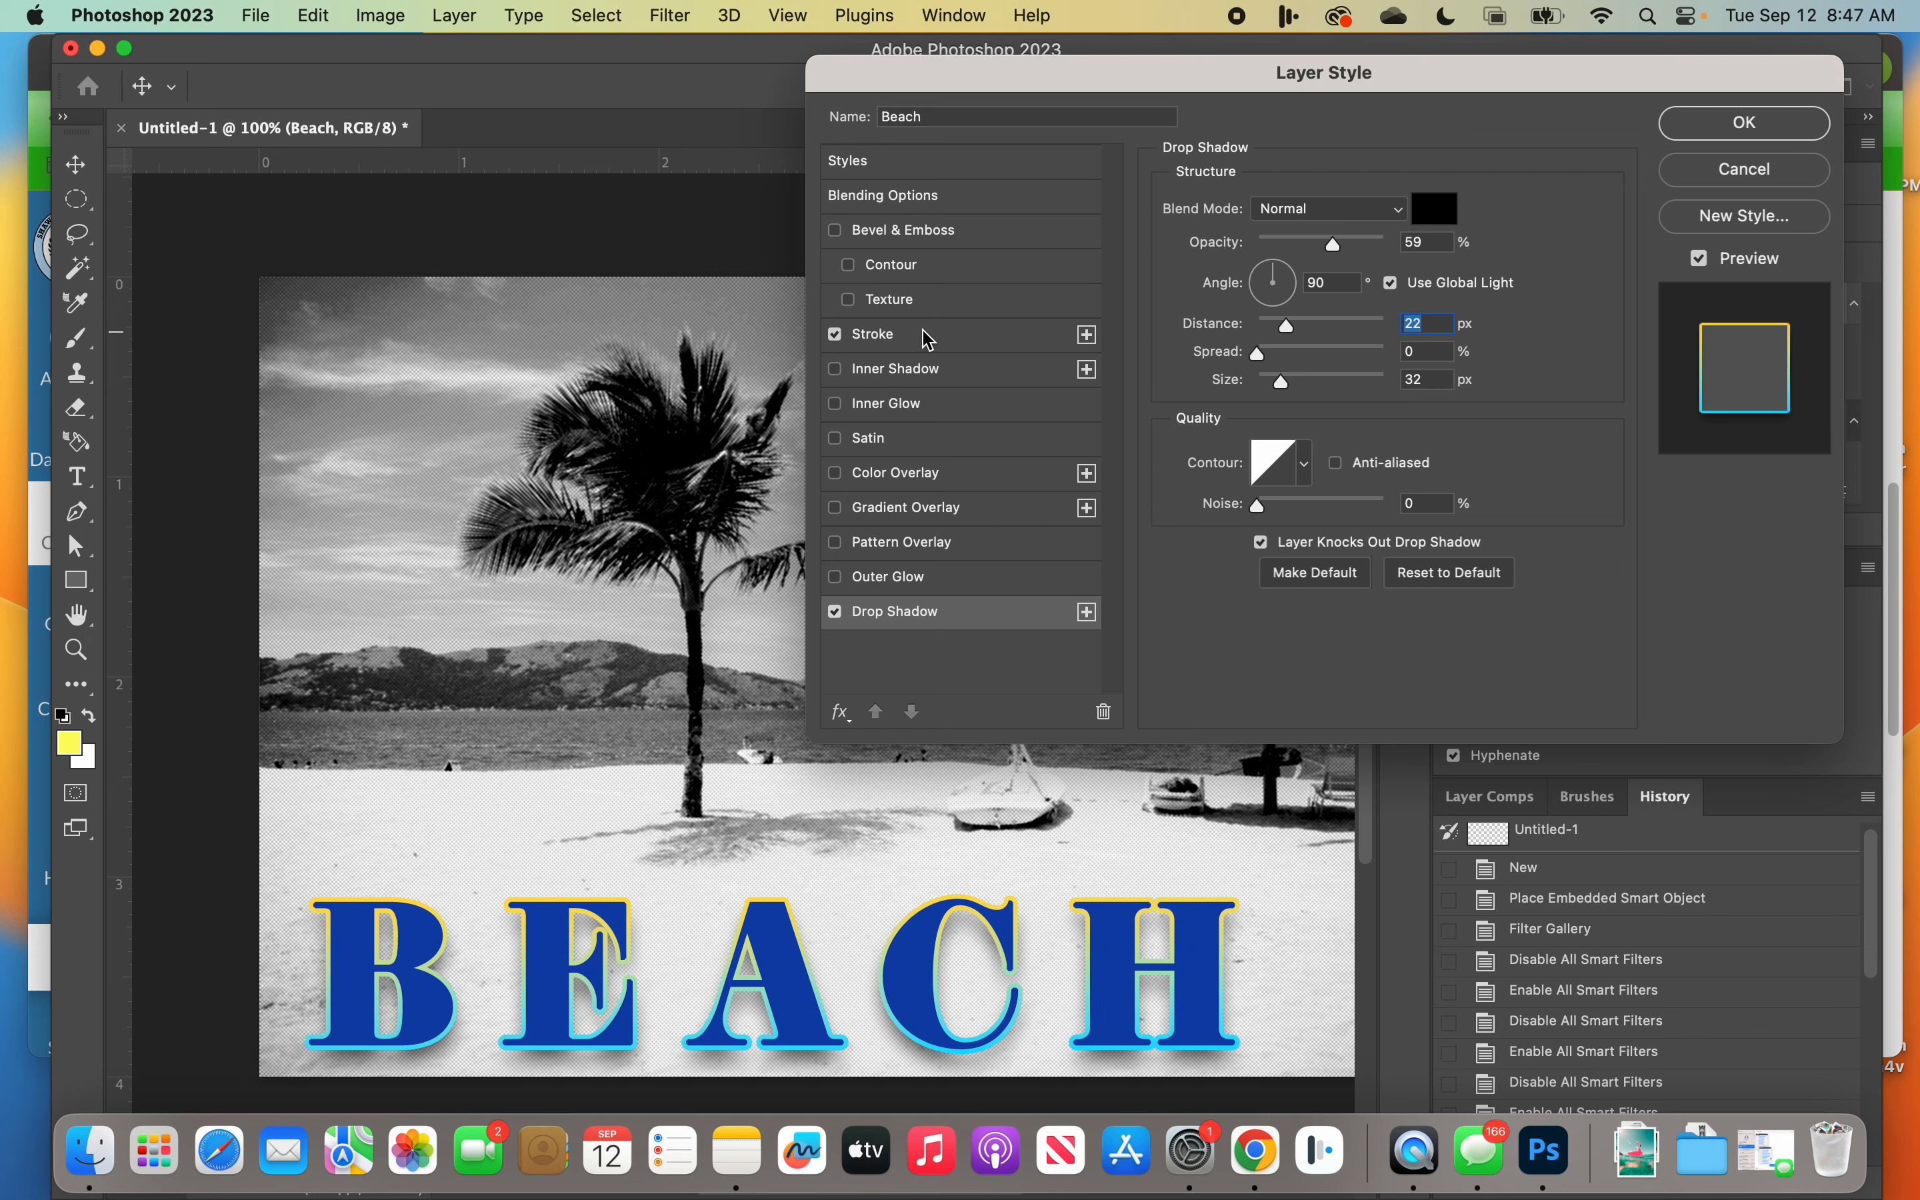
pyautogui.click(893, 516)
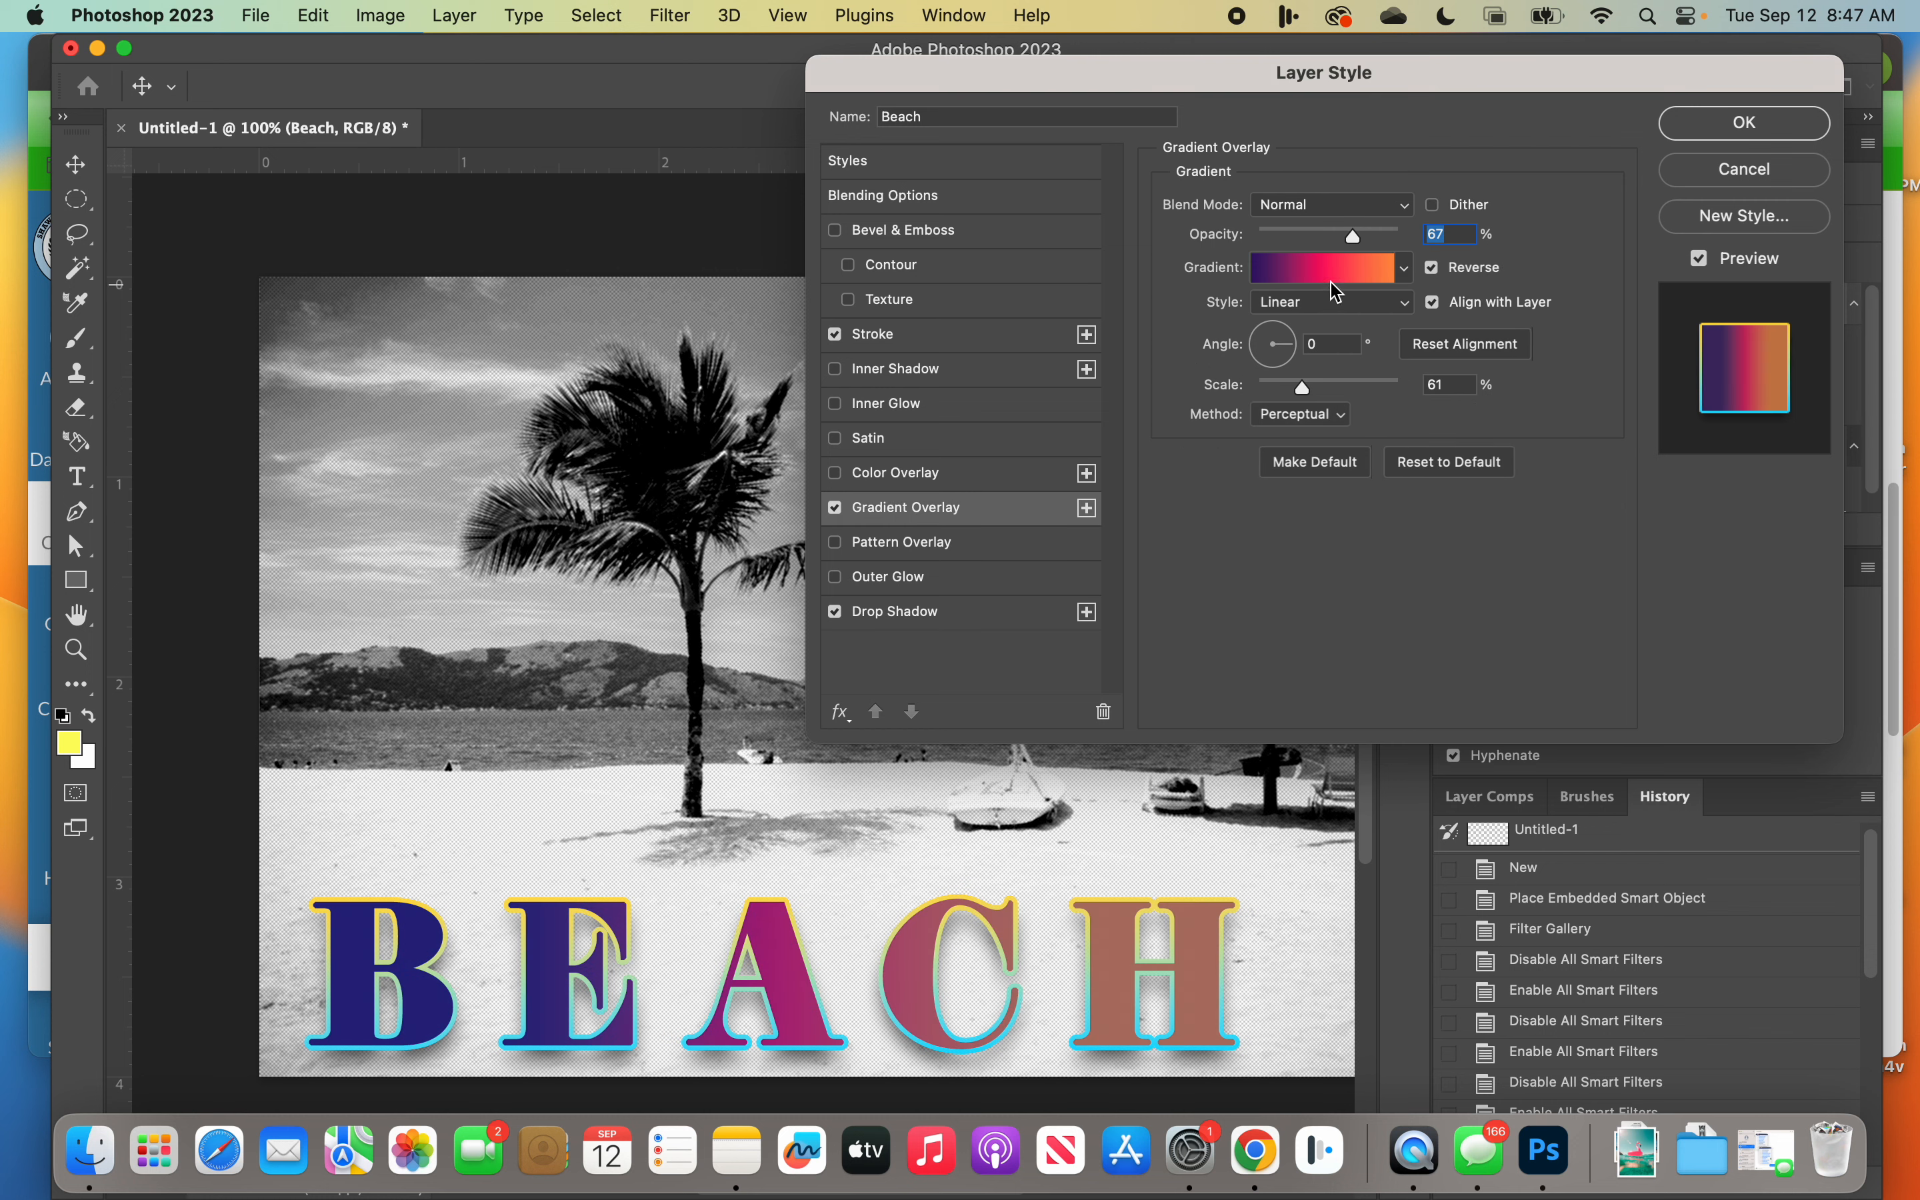
pyautogui.click(1401, 270)
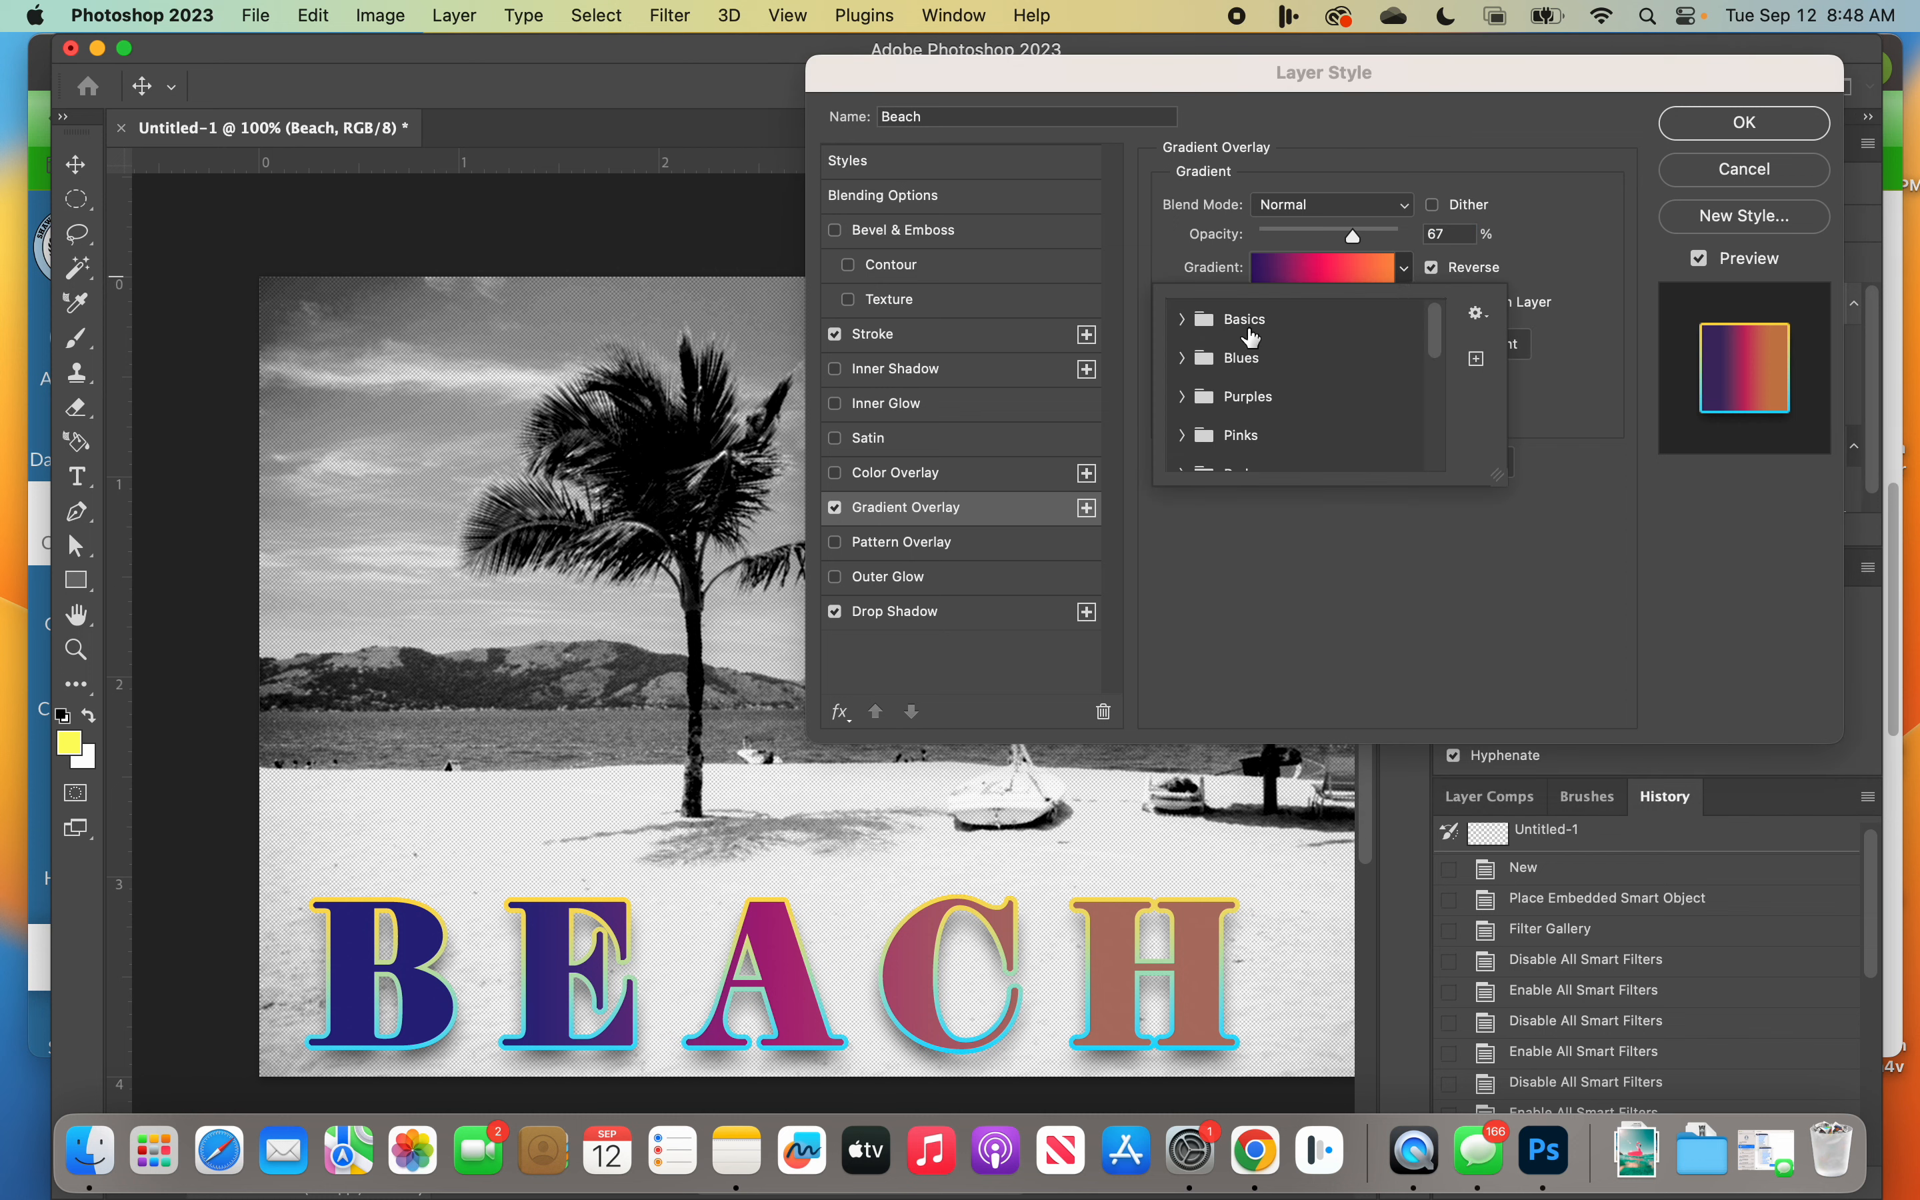
pyautogui.click(1186, 325)
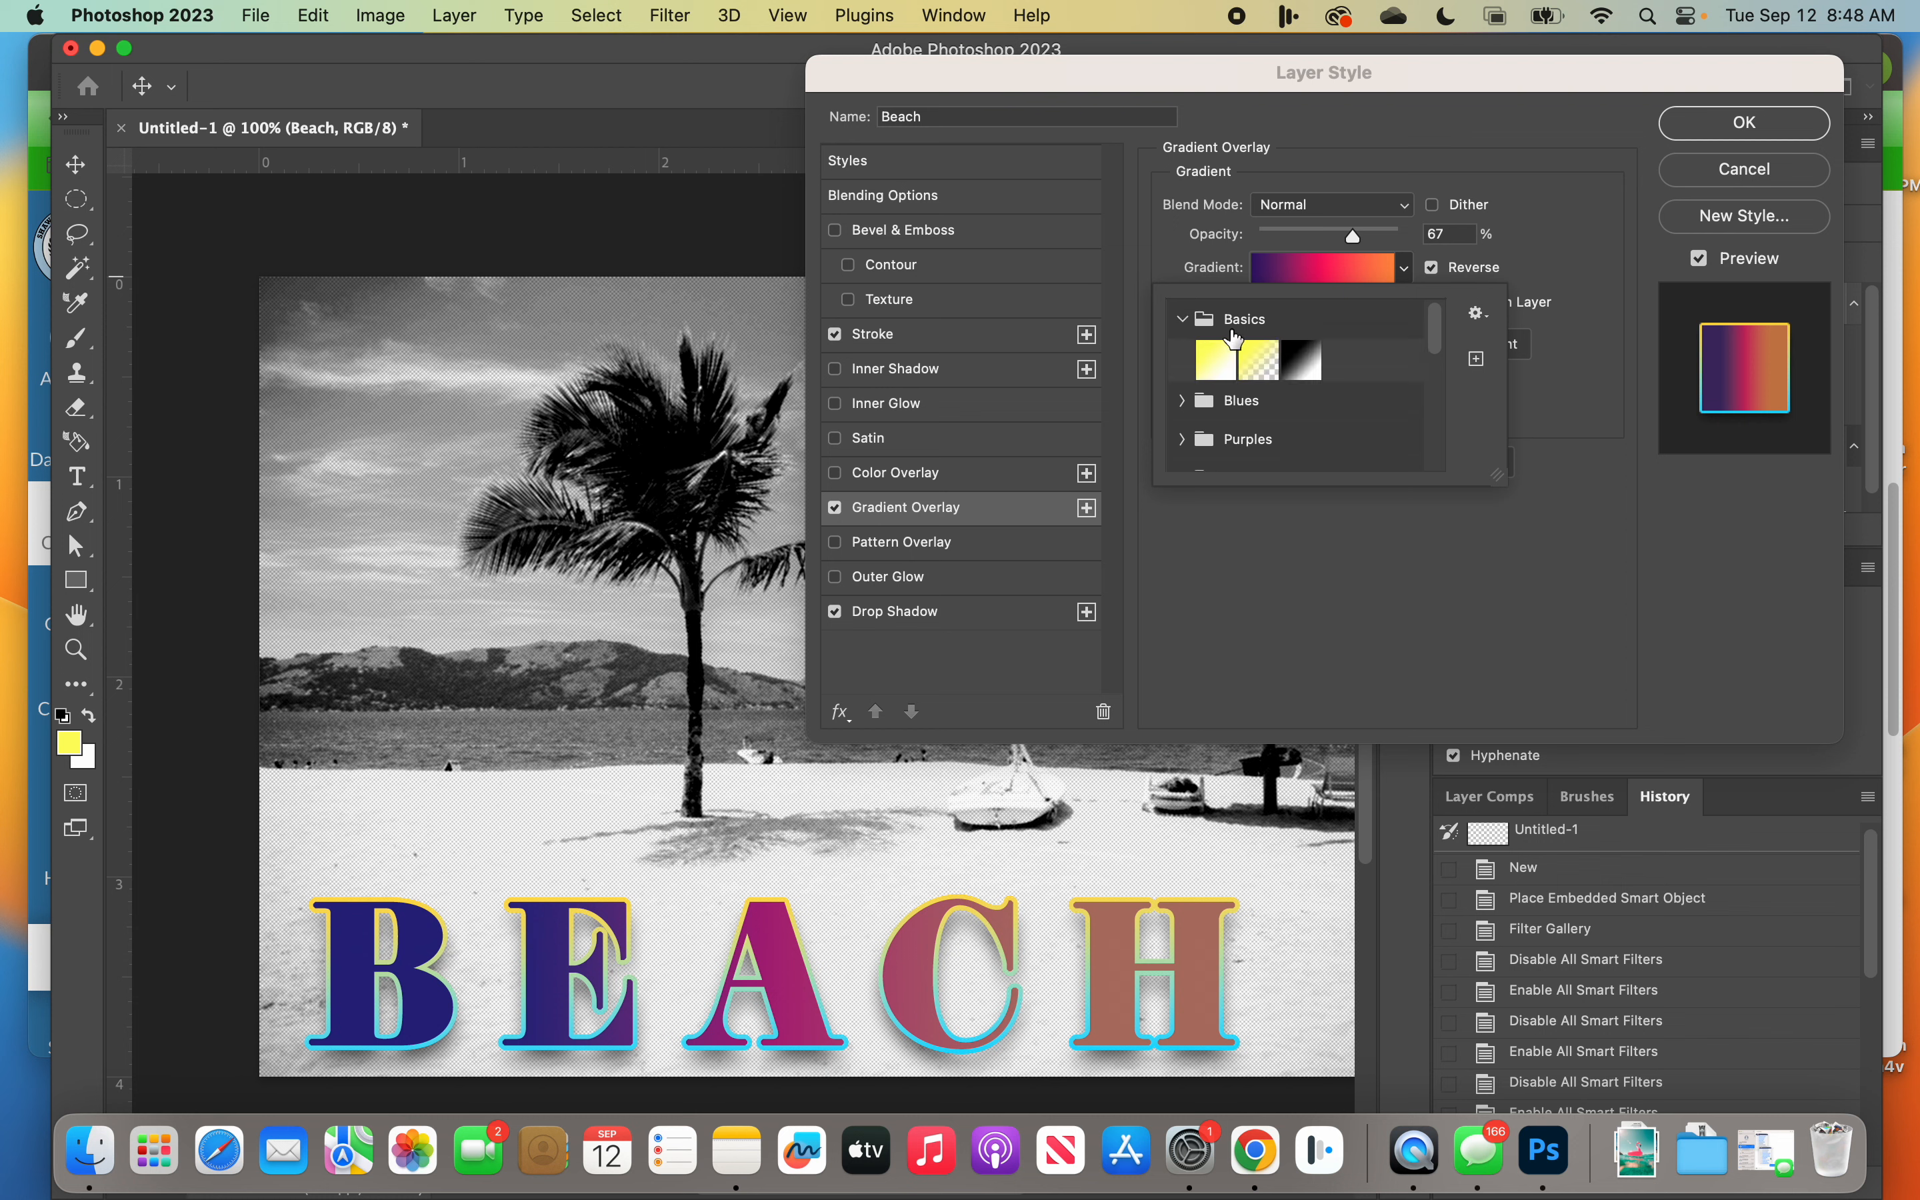
pyautogui.click(1183, 400)
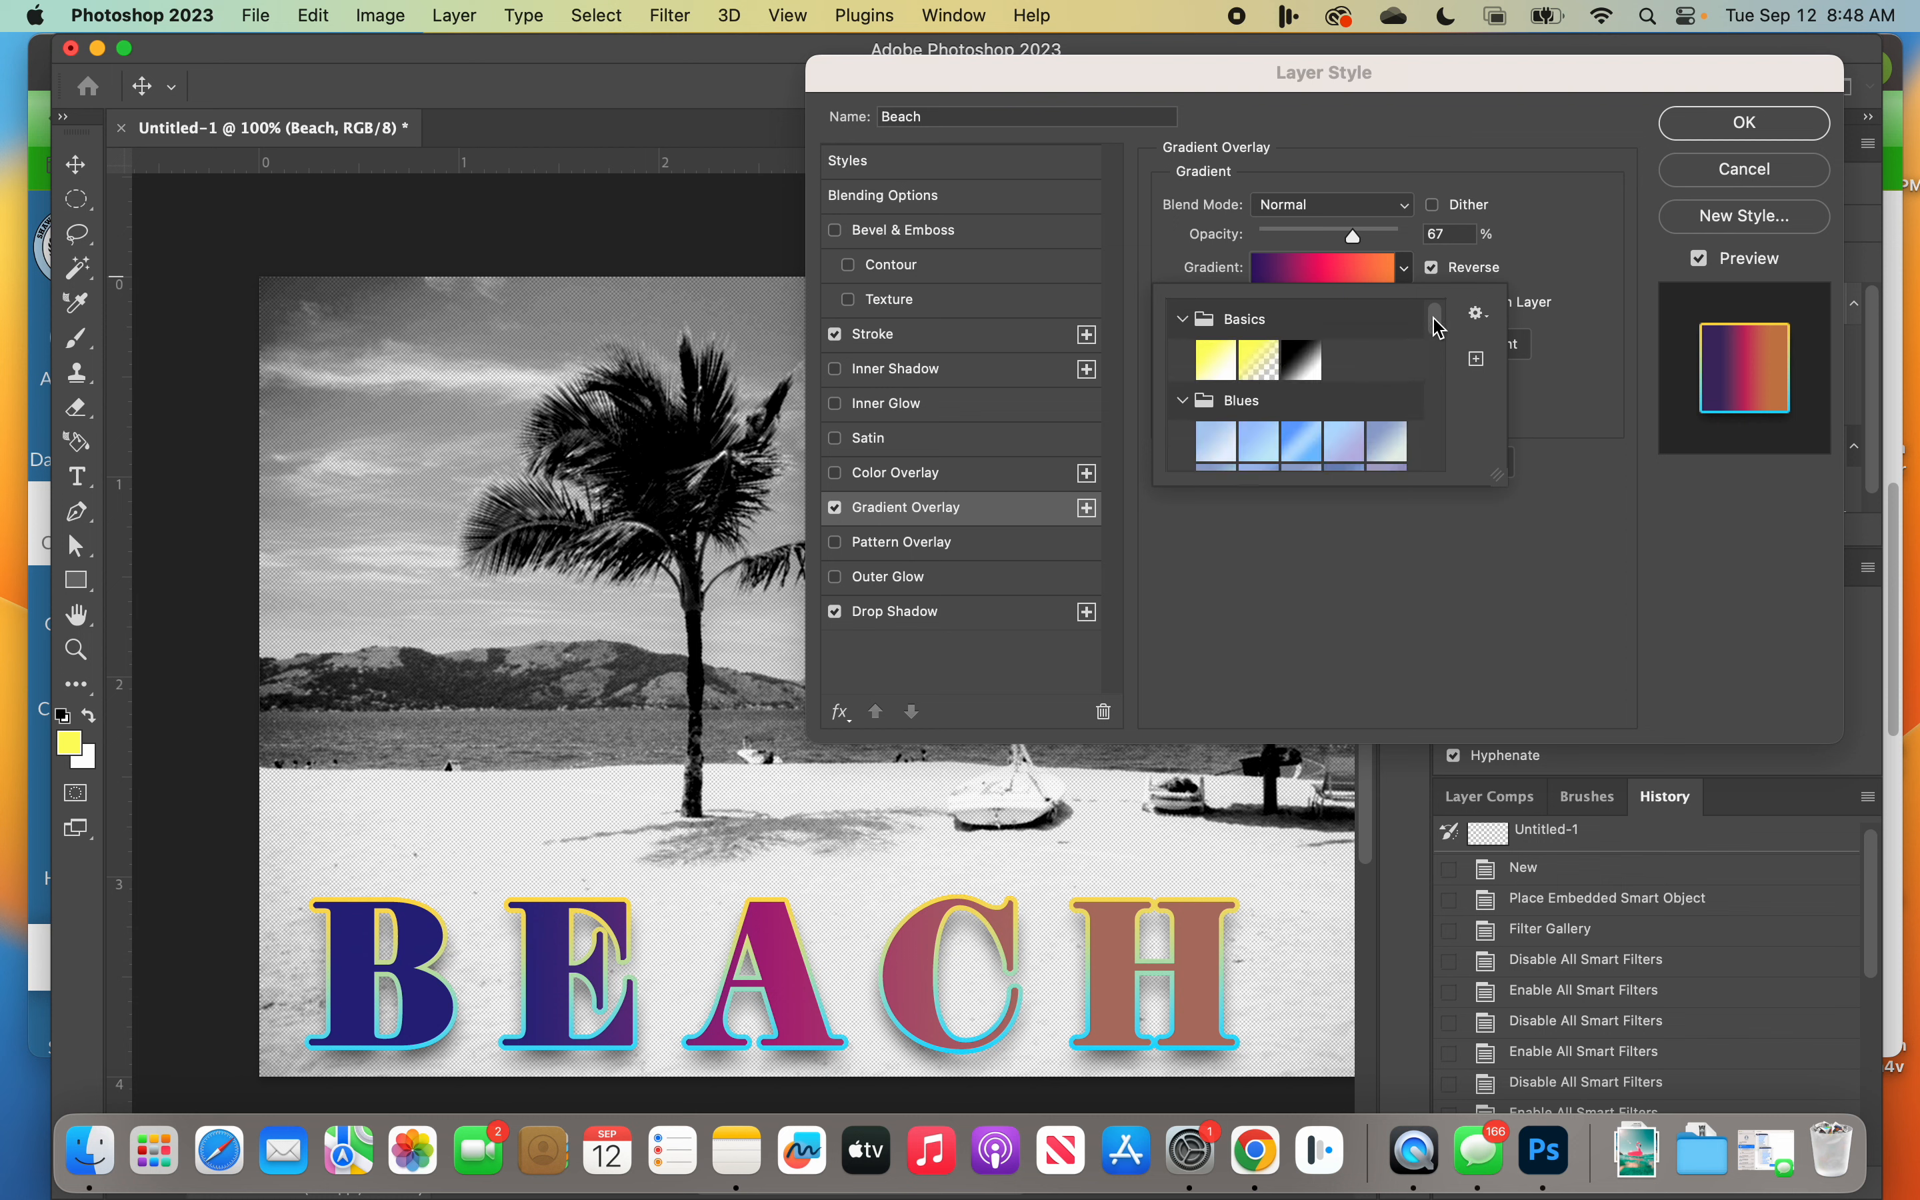
pyautogui.moveTo(1436, 322); pyautogui.dragTo(1436, 333)
pyautogui.click(1297, 376)
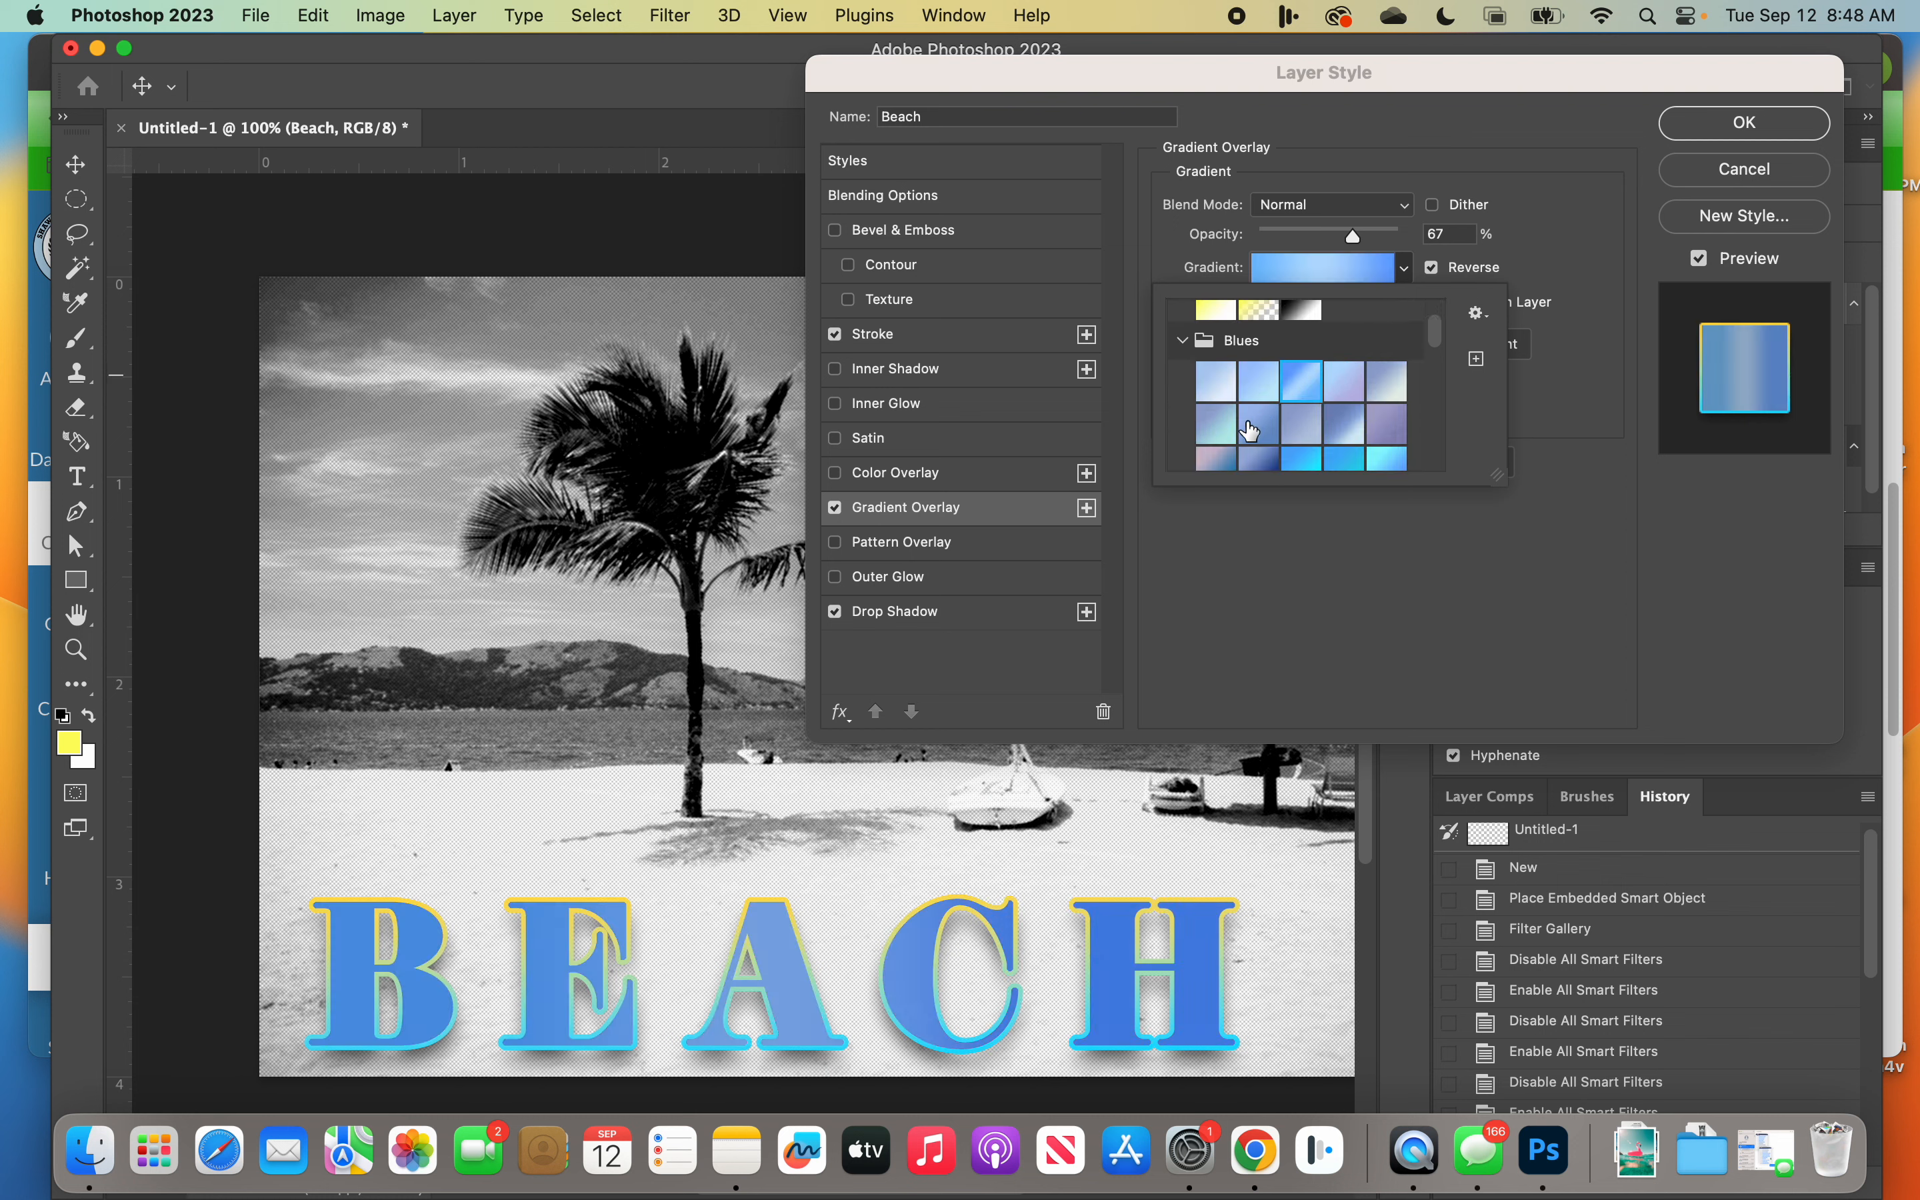
pyautogui.moveTo(1436, 336); pyautogui.dragTo(1436, 405)
pyautogui.click(1267, 307)
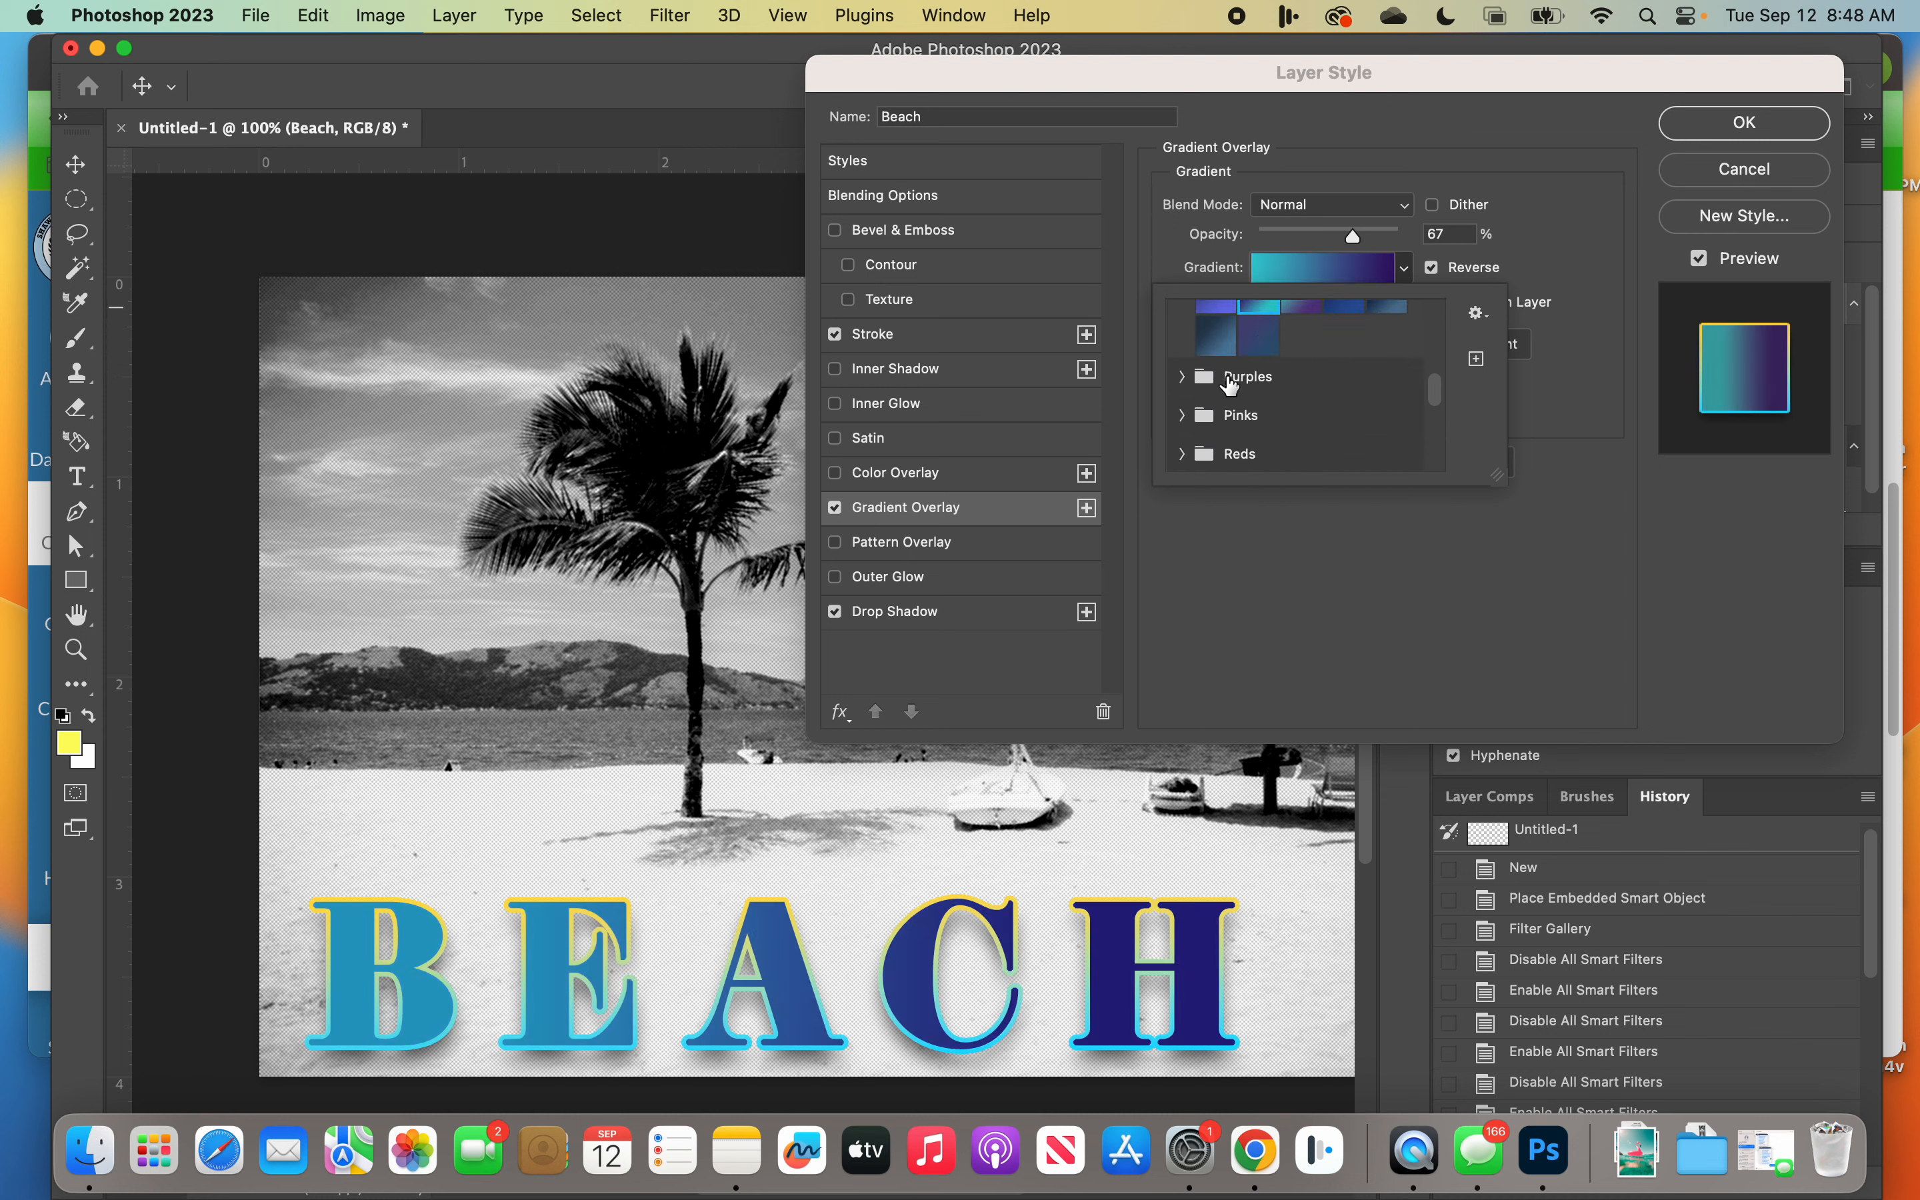
# Step: Try several gradient presets from the Purples group on the BEACH text's overlay
pyautogui.click(1182, 376)
pyautogui.click(1245, 418)
pyautogui.click(1255, 416)
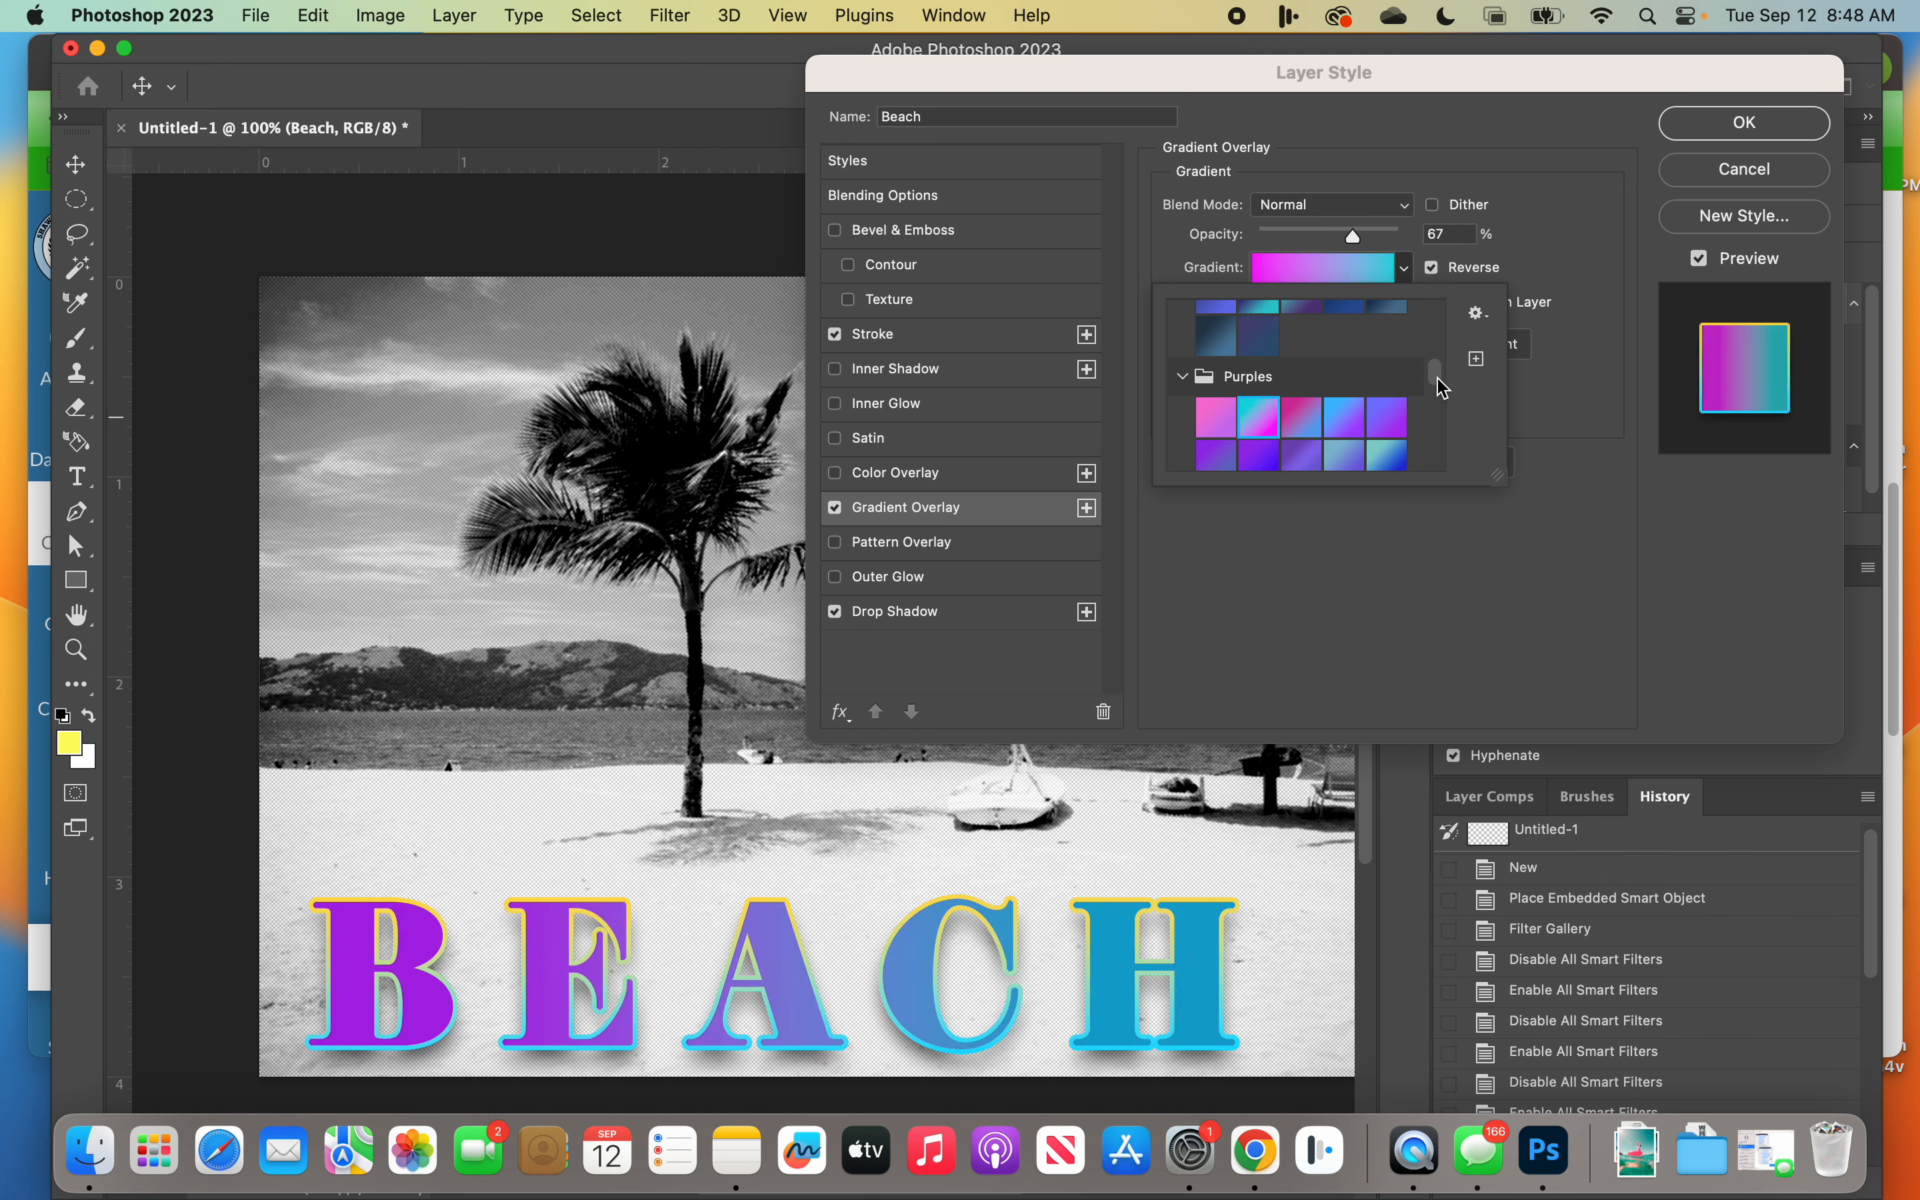
pyautogui.scroll(-3, 1439, 411)
pyautogui.click(1349, 358)
pyautogui.click(1226, 409)
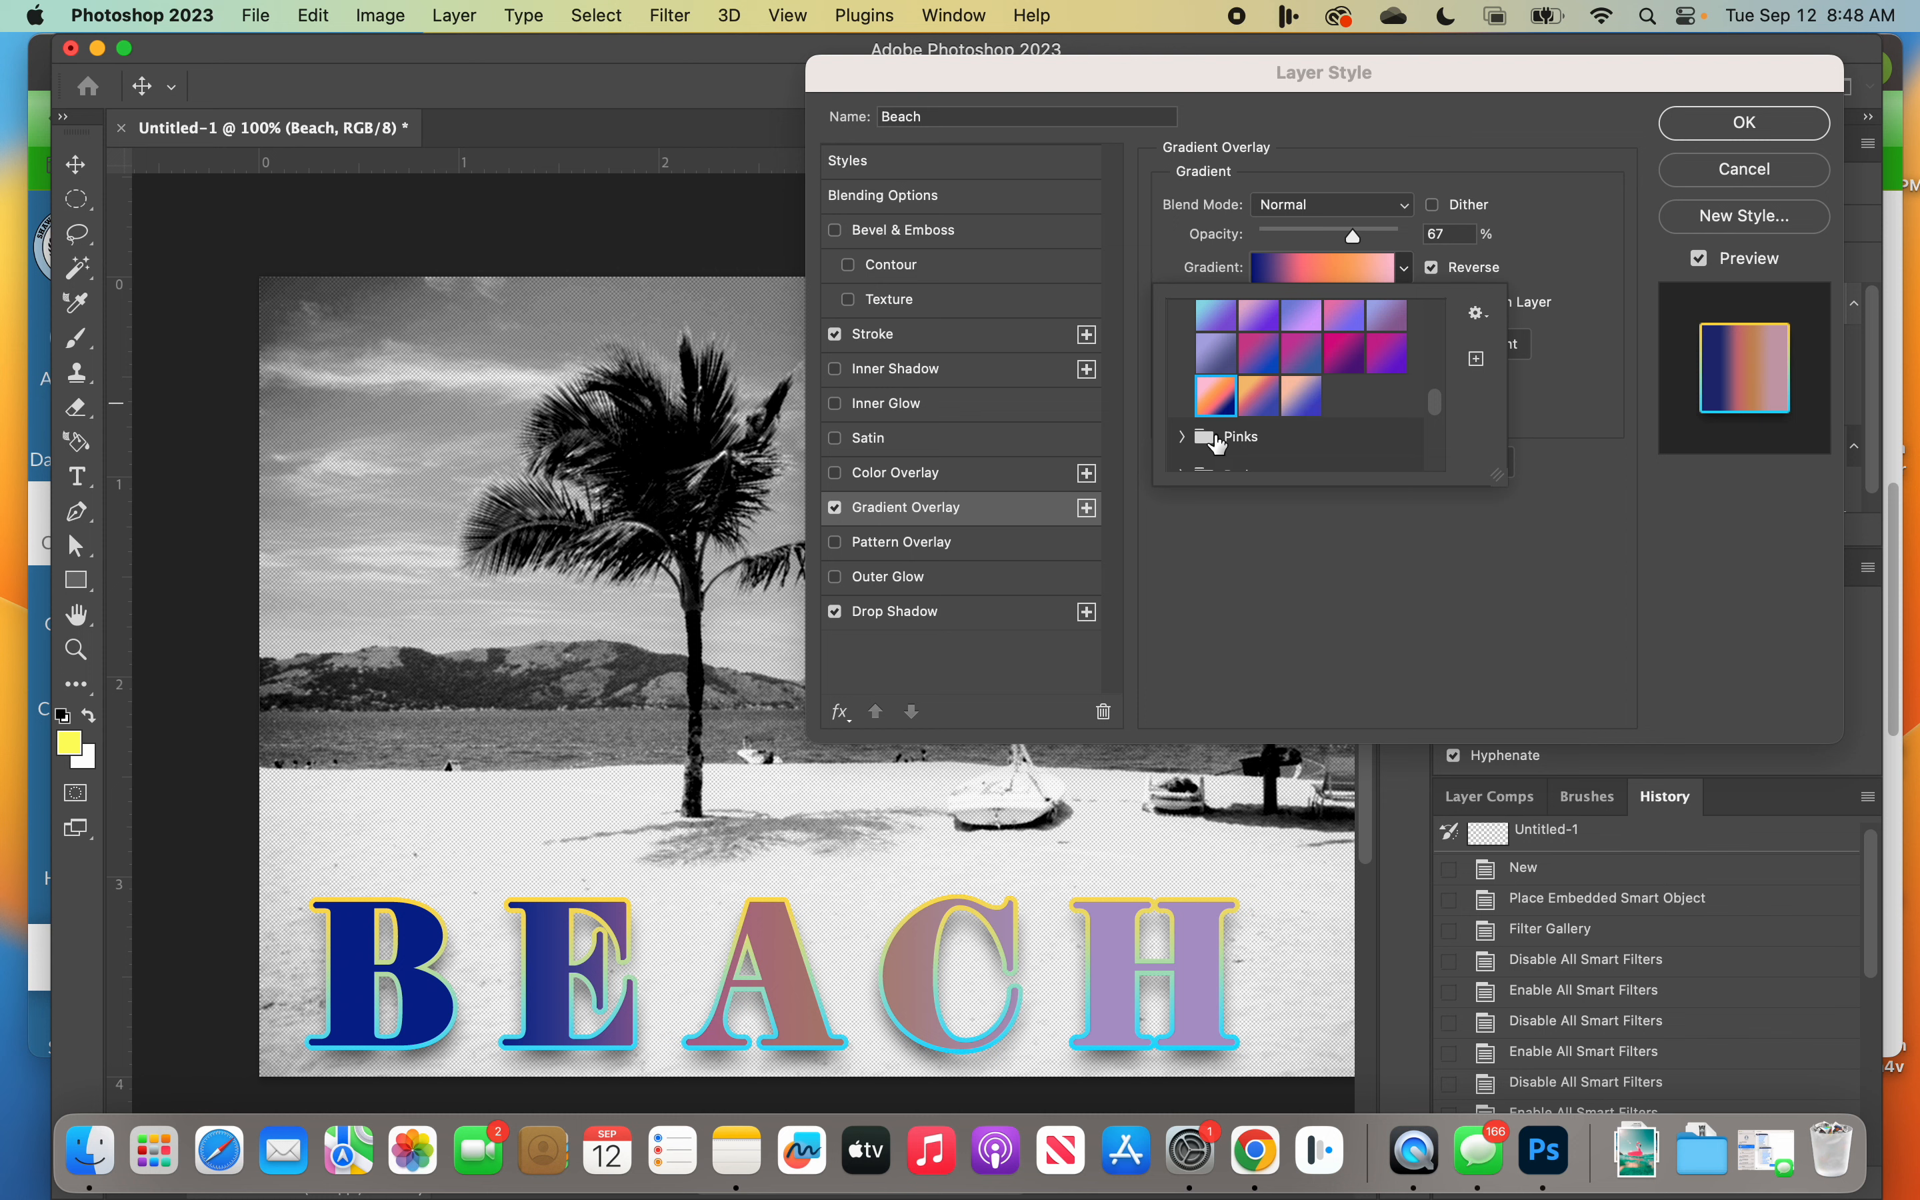
# Step: Look through the Pinks and Oranges gradient groups and try the two yellow presets from Basics on the overlay
pyautogui.click(1182, 437)
pyautogui.scroll(-1, 1445, 418)
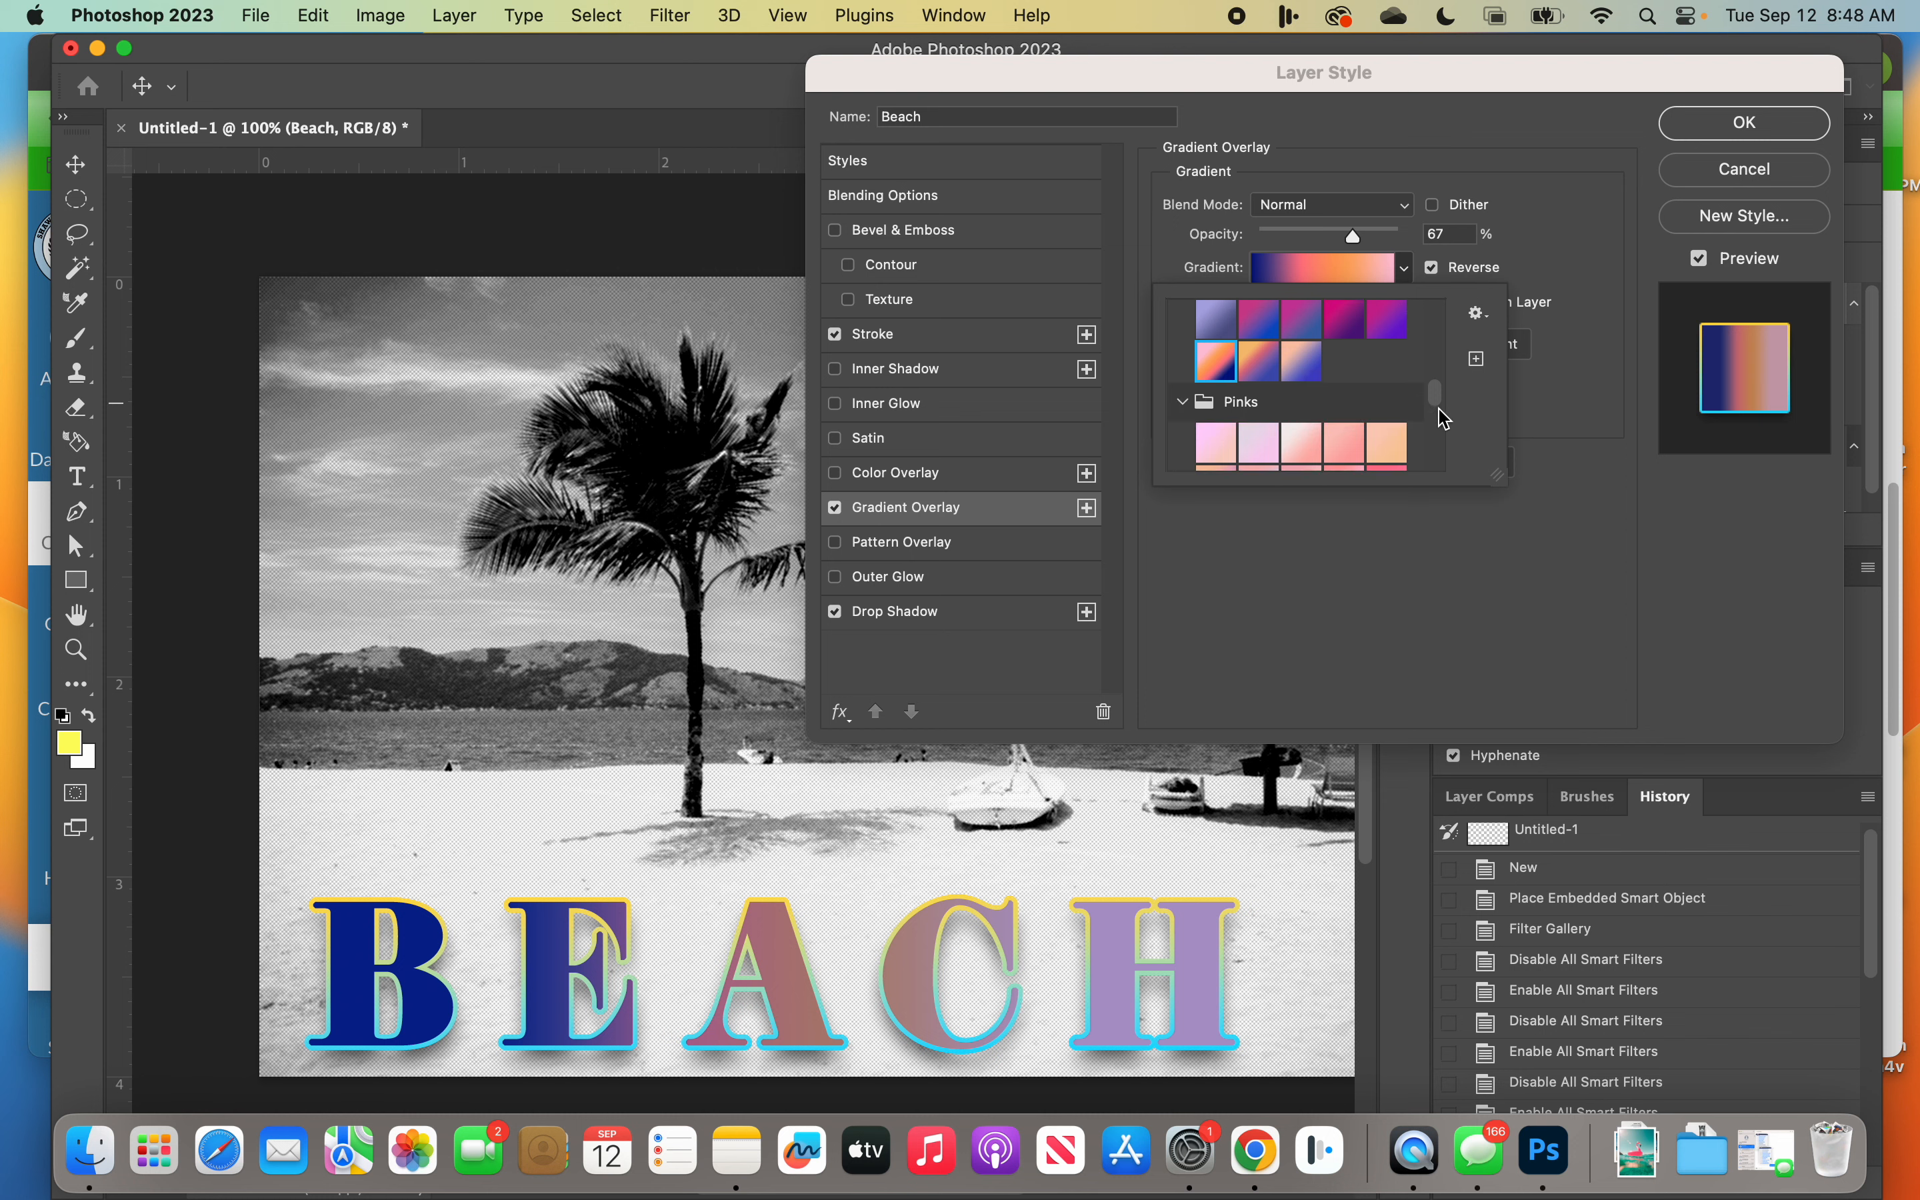
pyautogui.scroll(-4, 1440, 425)
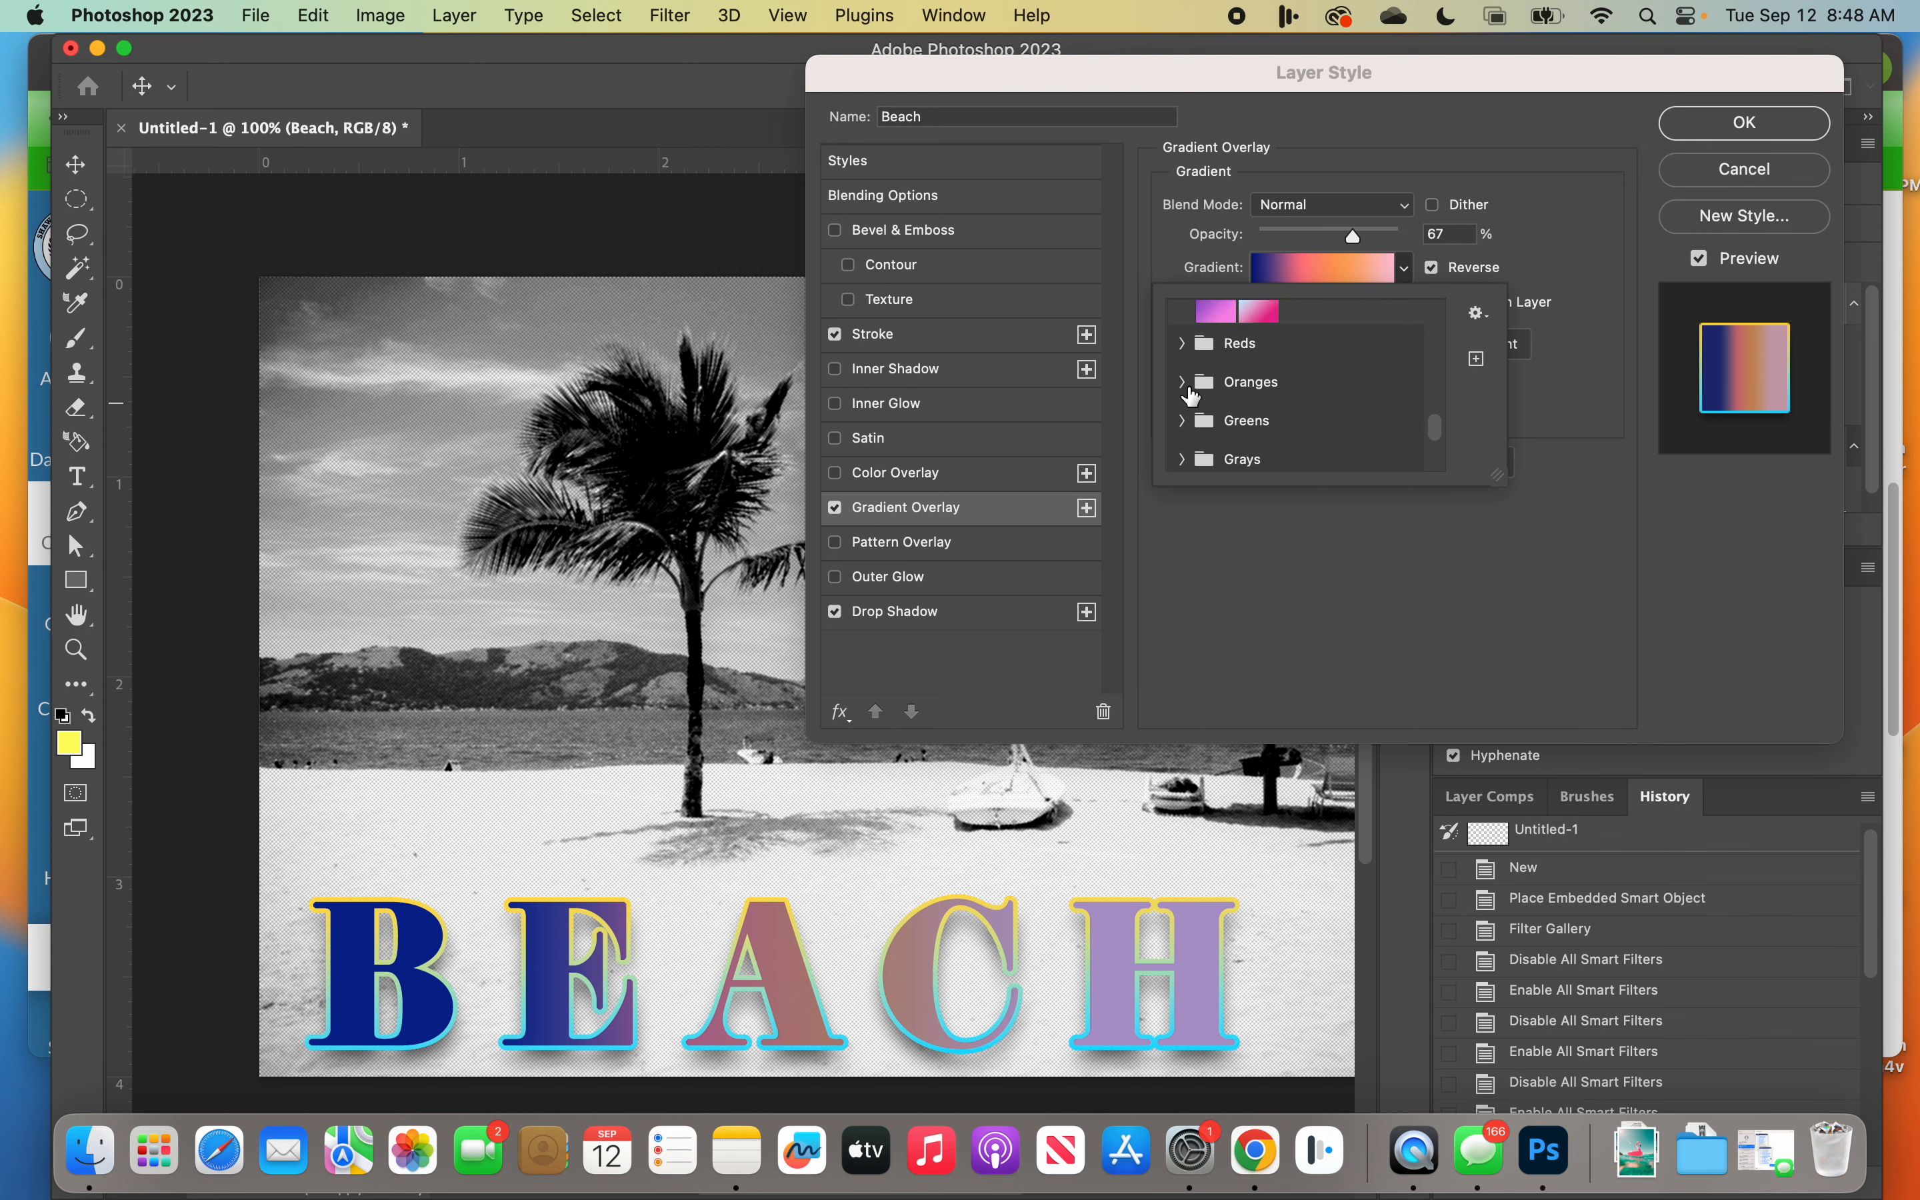
pyautogui.click(1189, 387)
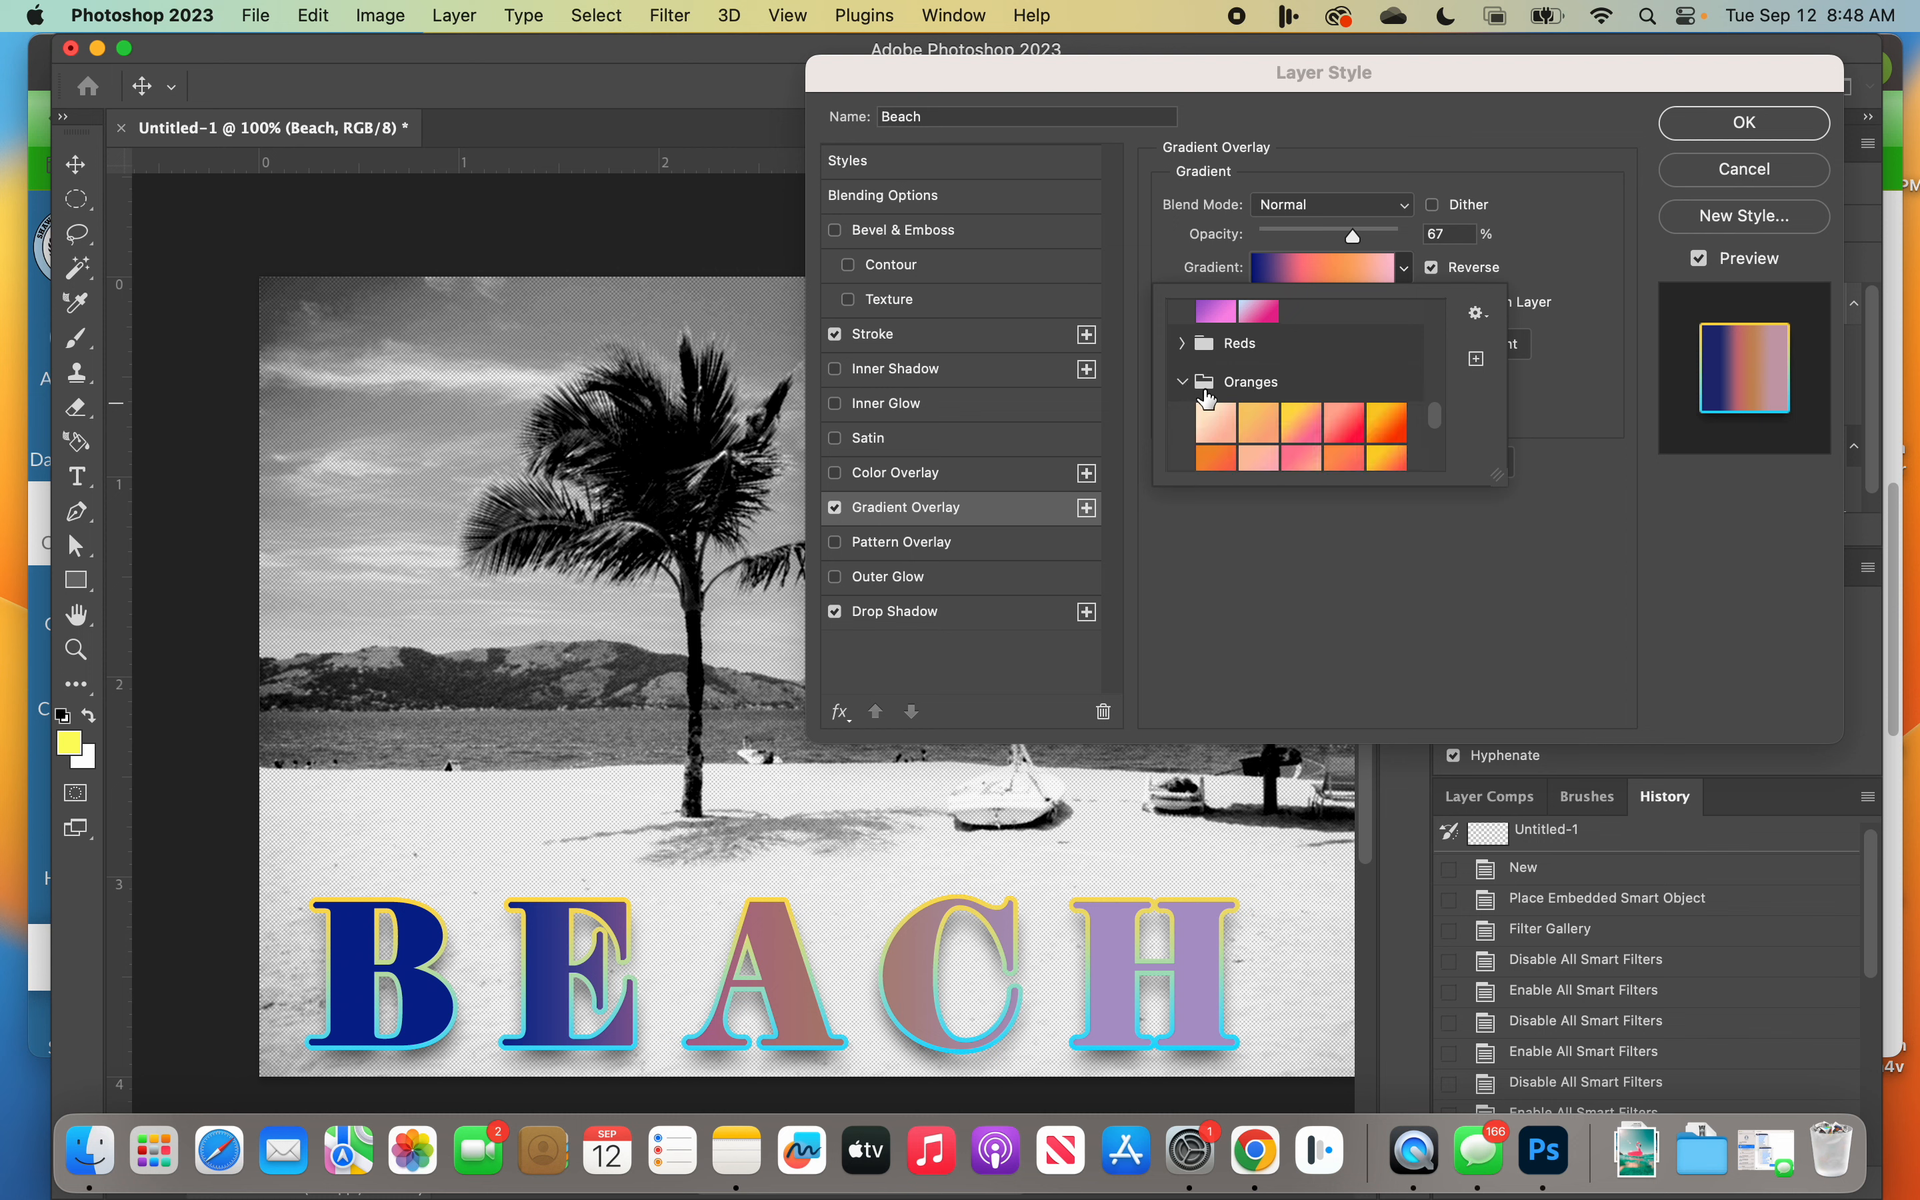
pyautogui.scroll(6, 1226, 409)
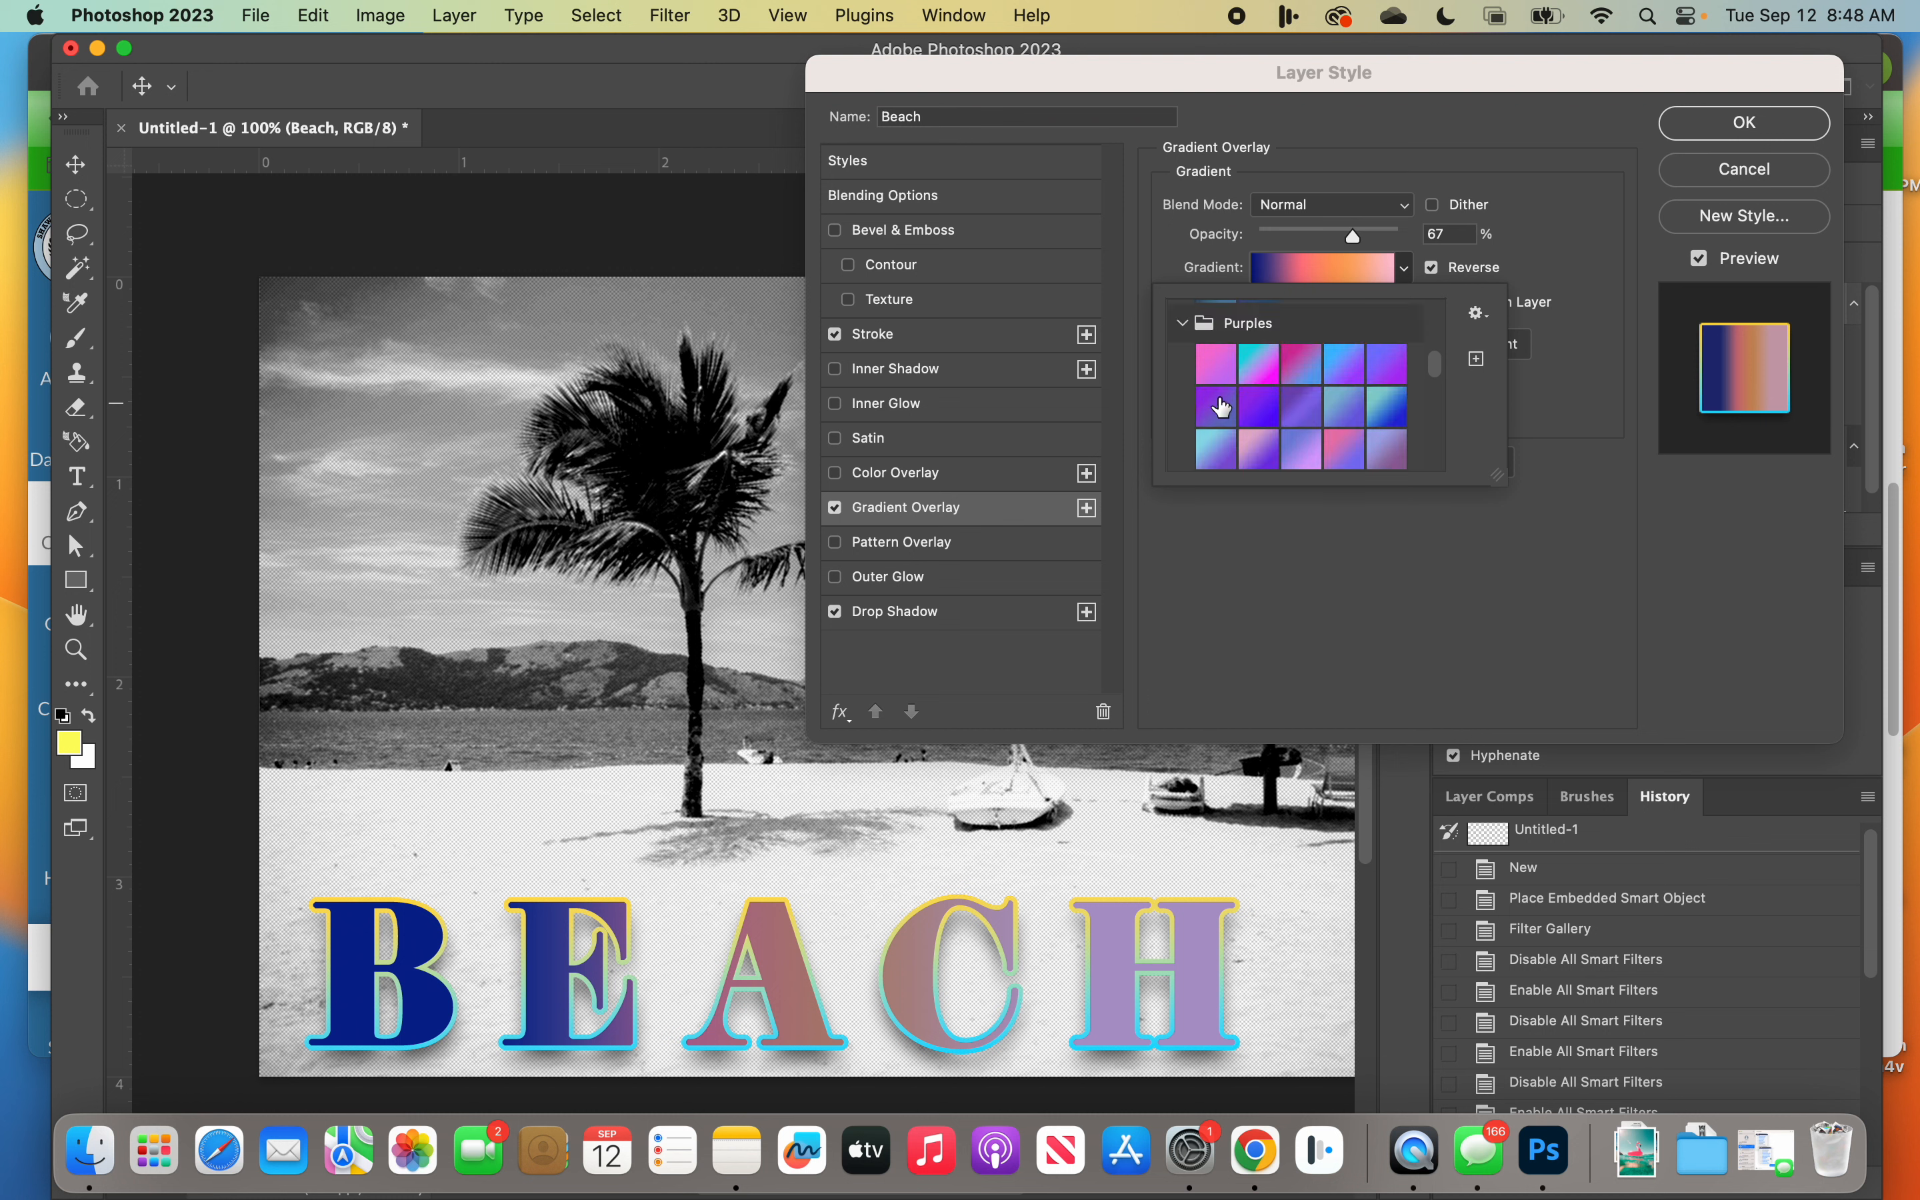
pyautogui.scroll(5, 1245, 414)
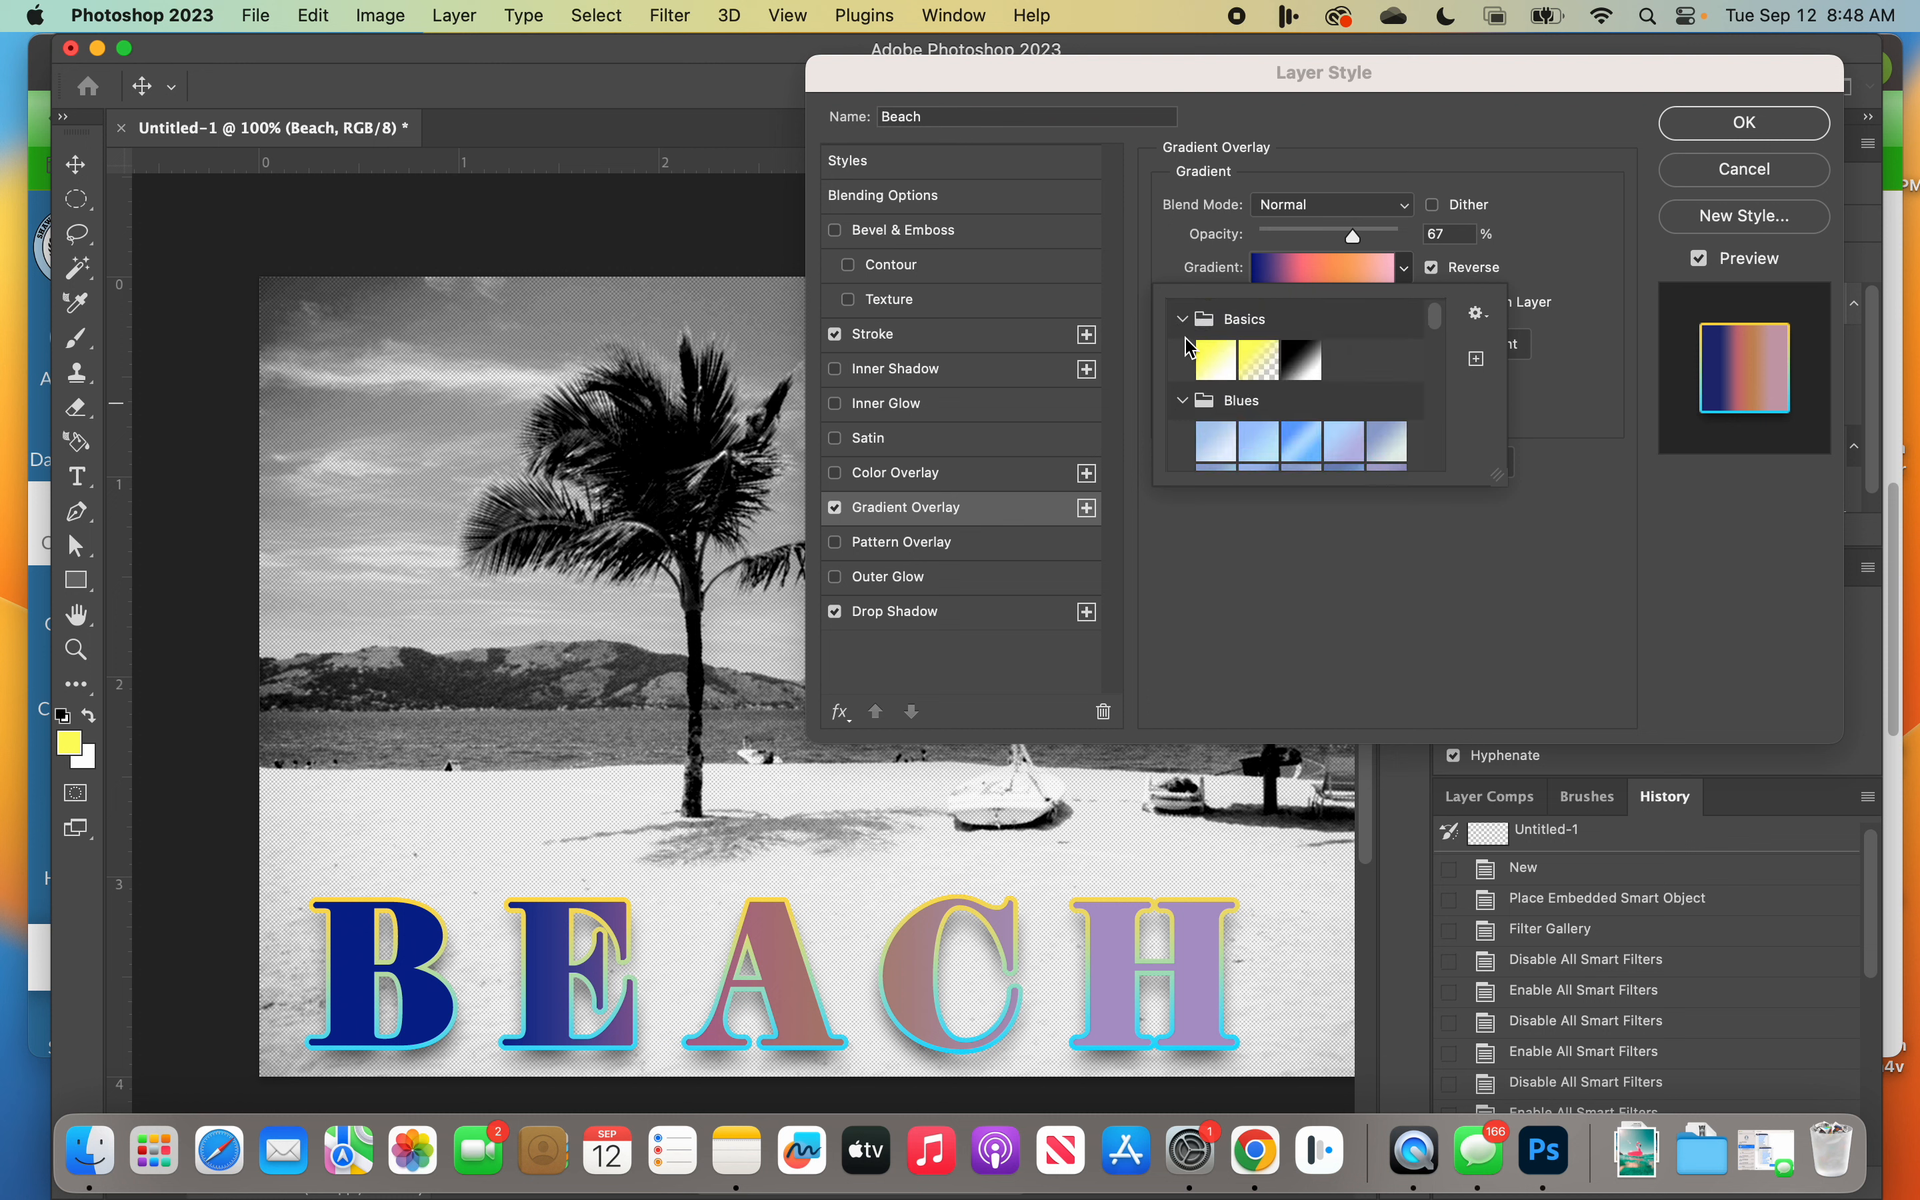
pyautogui.click(1222, 354)
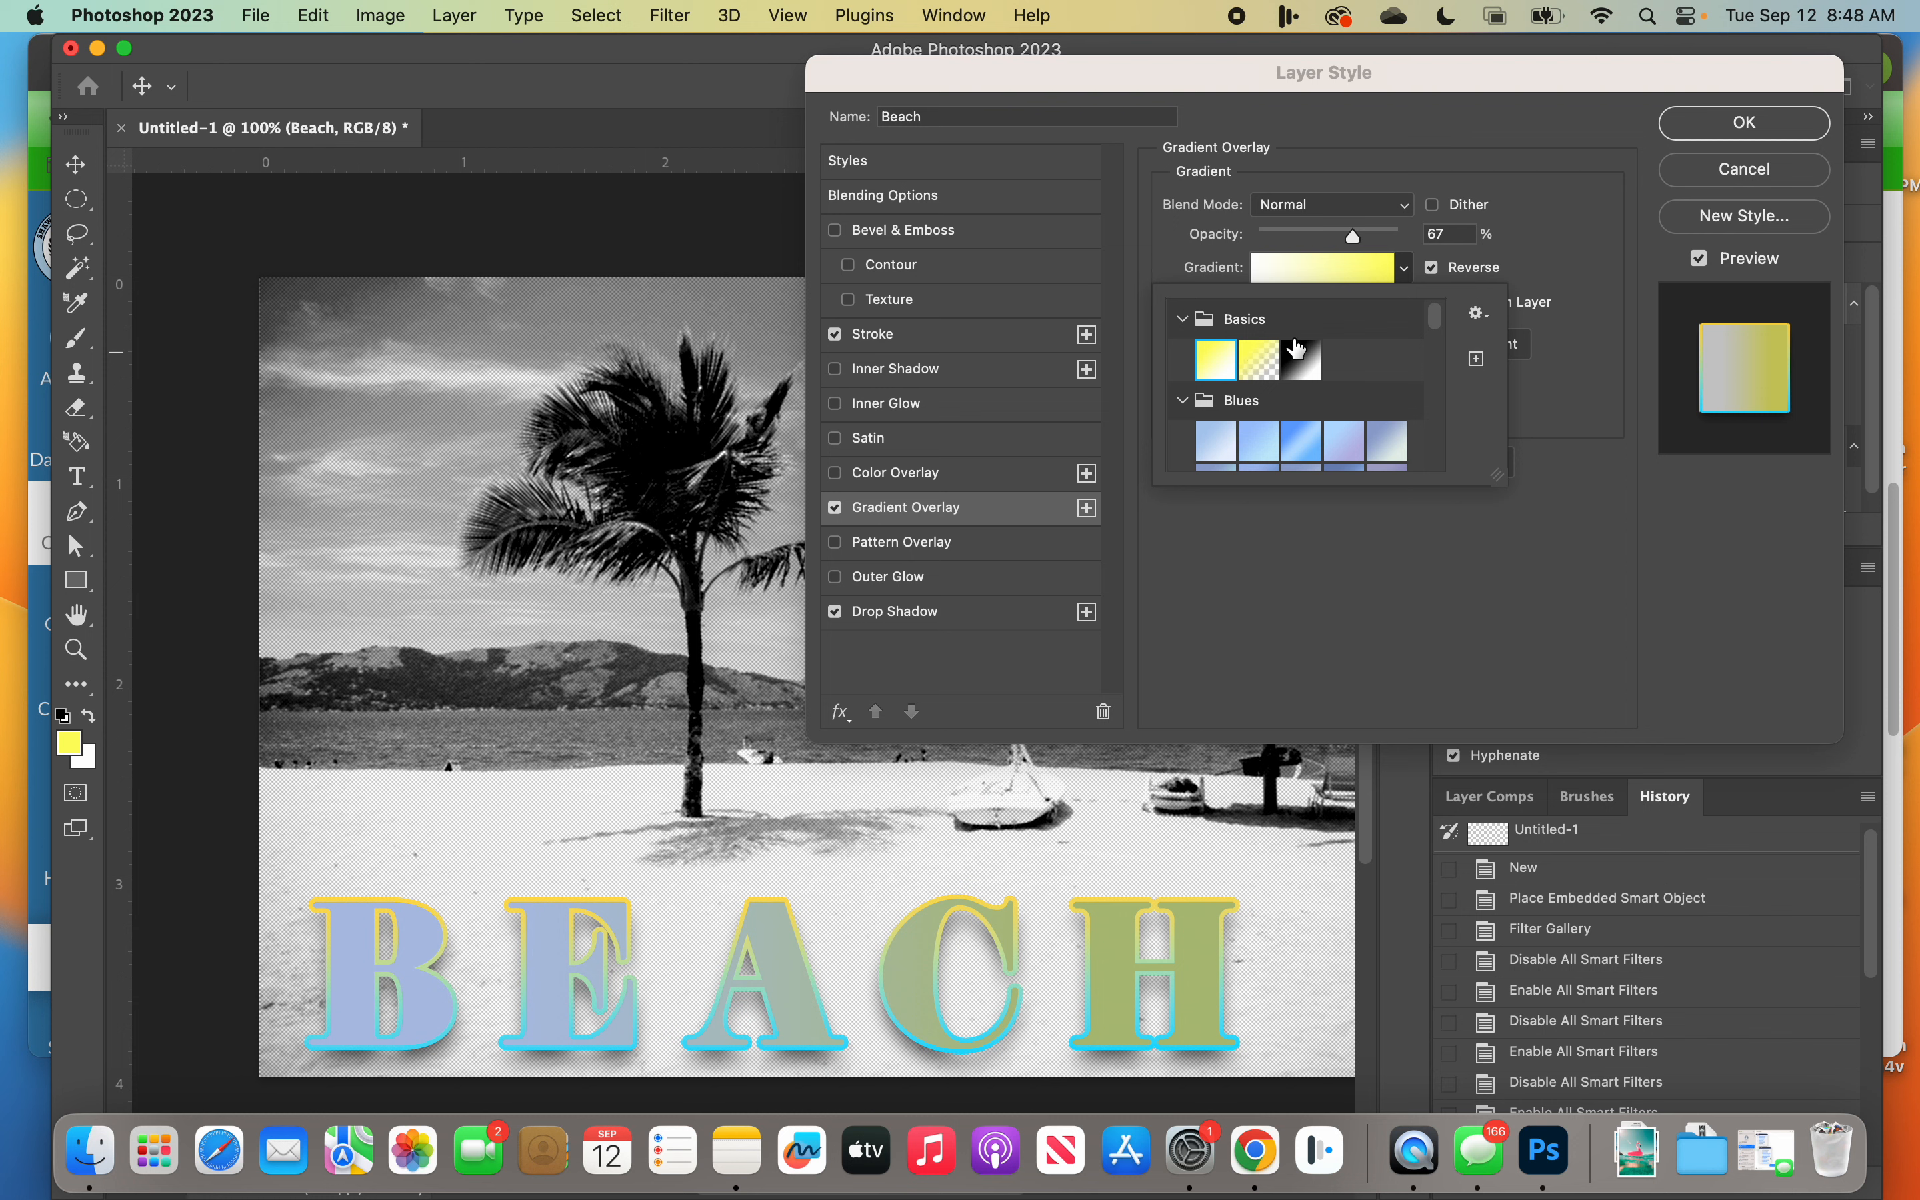
pyautogui.click(1265, 367)
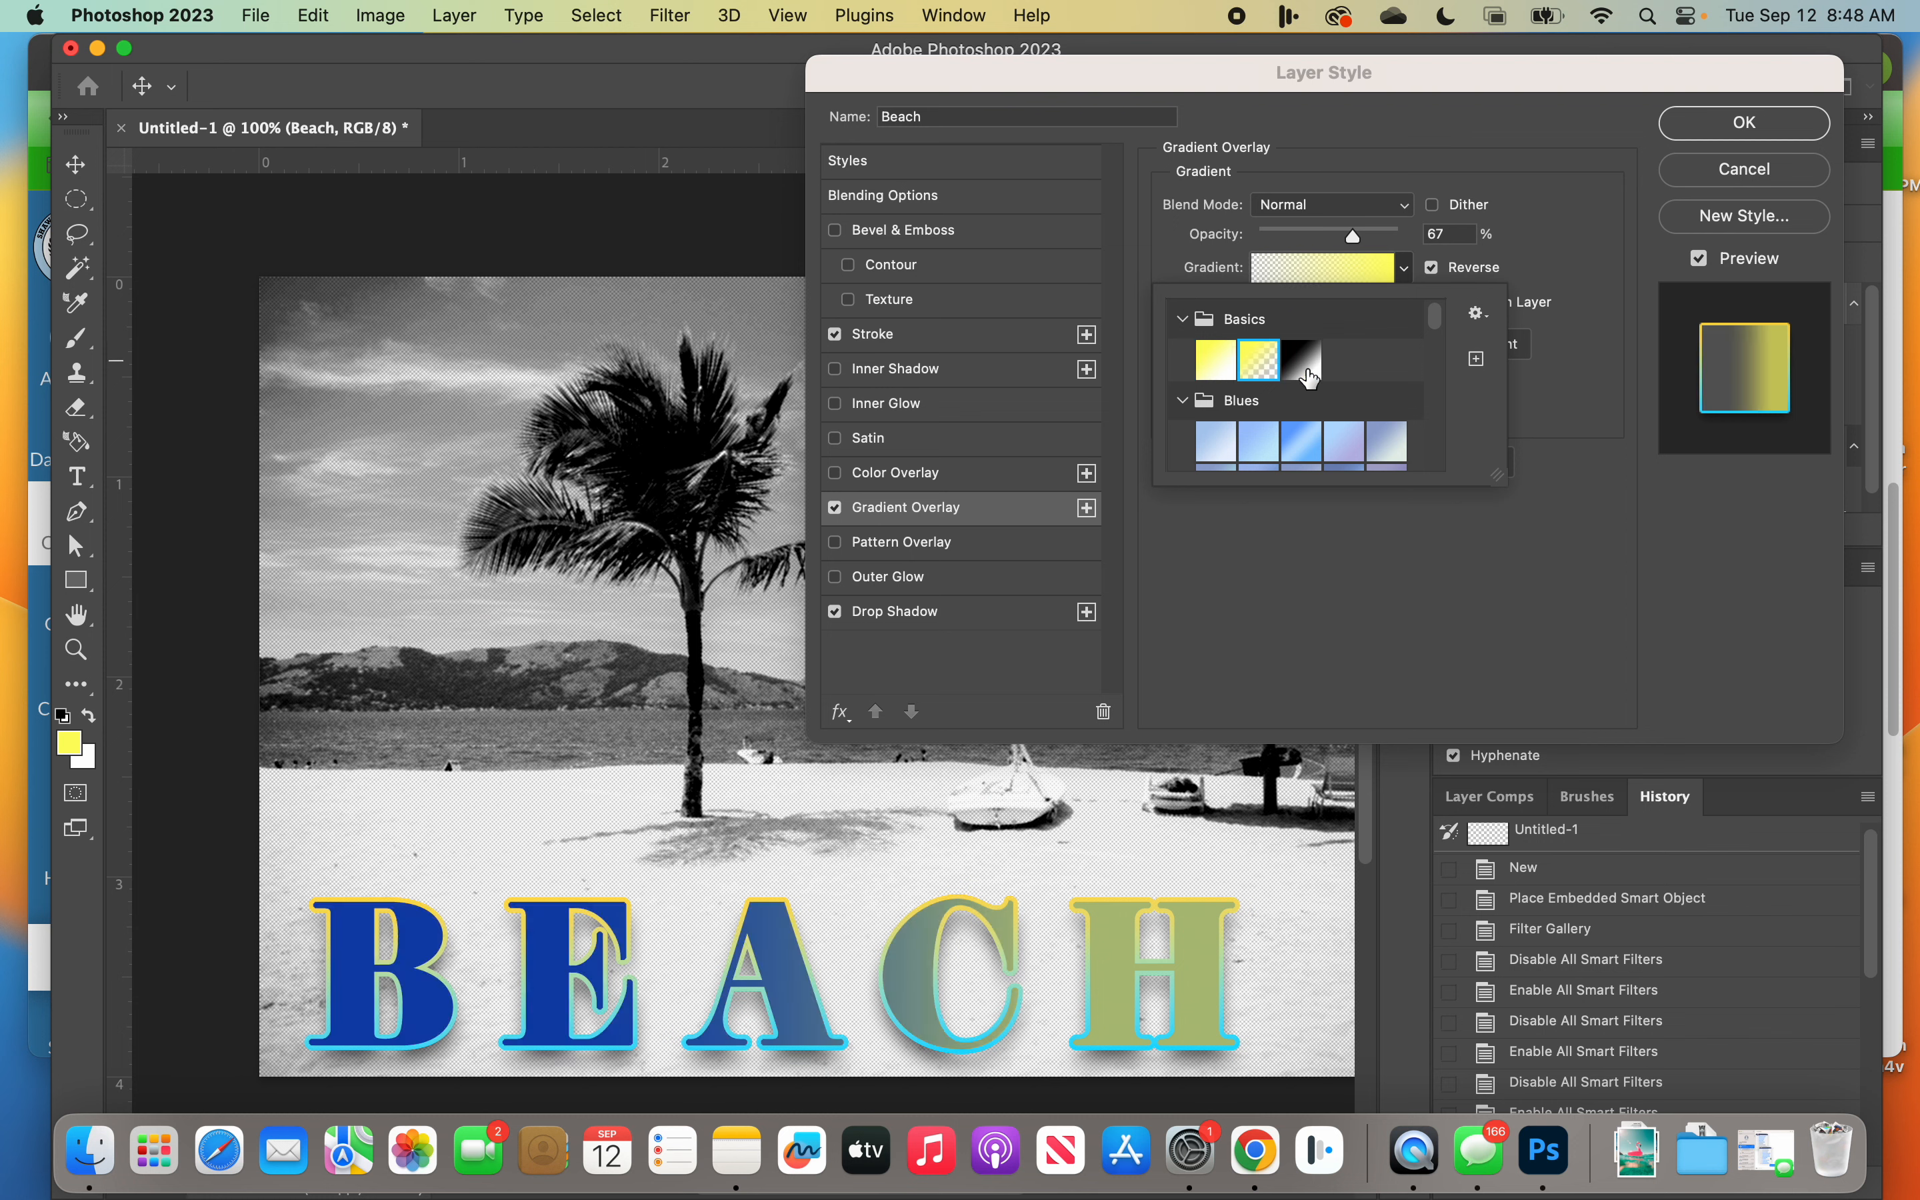
# Step: Apply the purple-to-lilac-to-teal preset from the Iridescent group to the gradient overlay
pyautogui.moveTo(1434, 317); pyautogui.dragTo(1419, 471)
pyautogui.click(1175, 370)
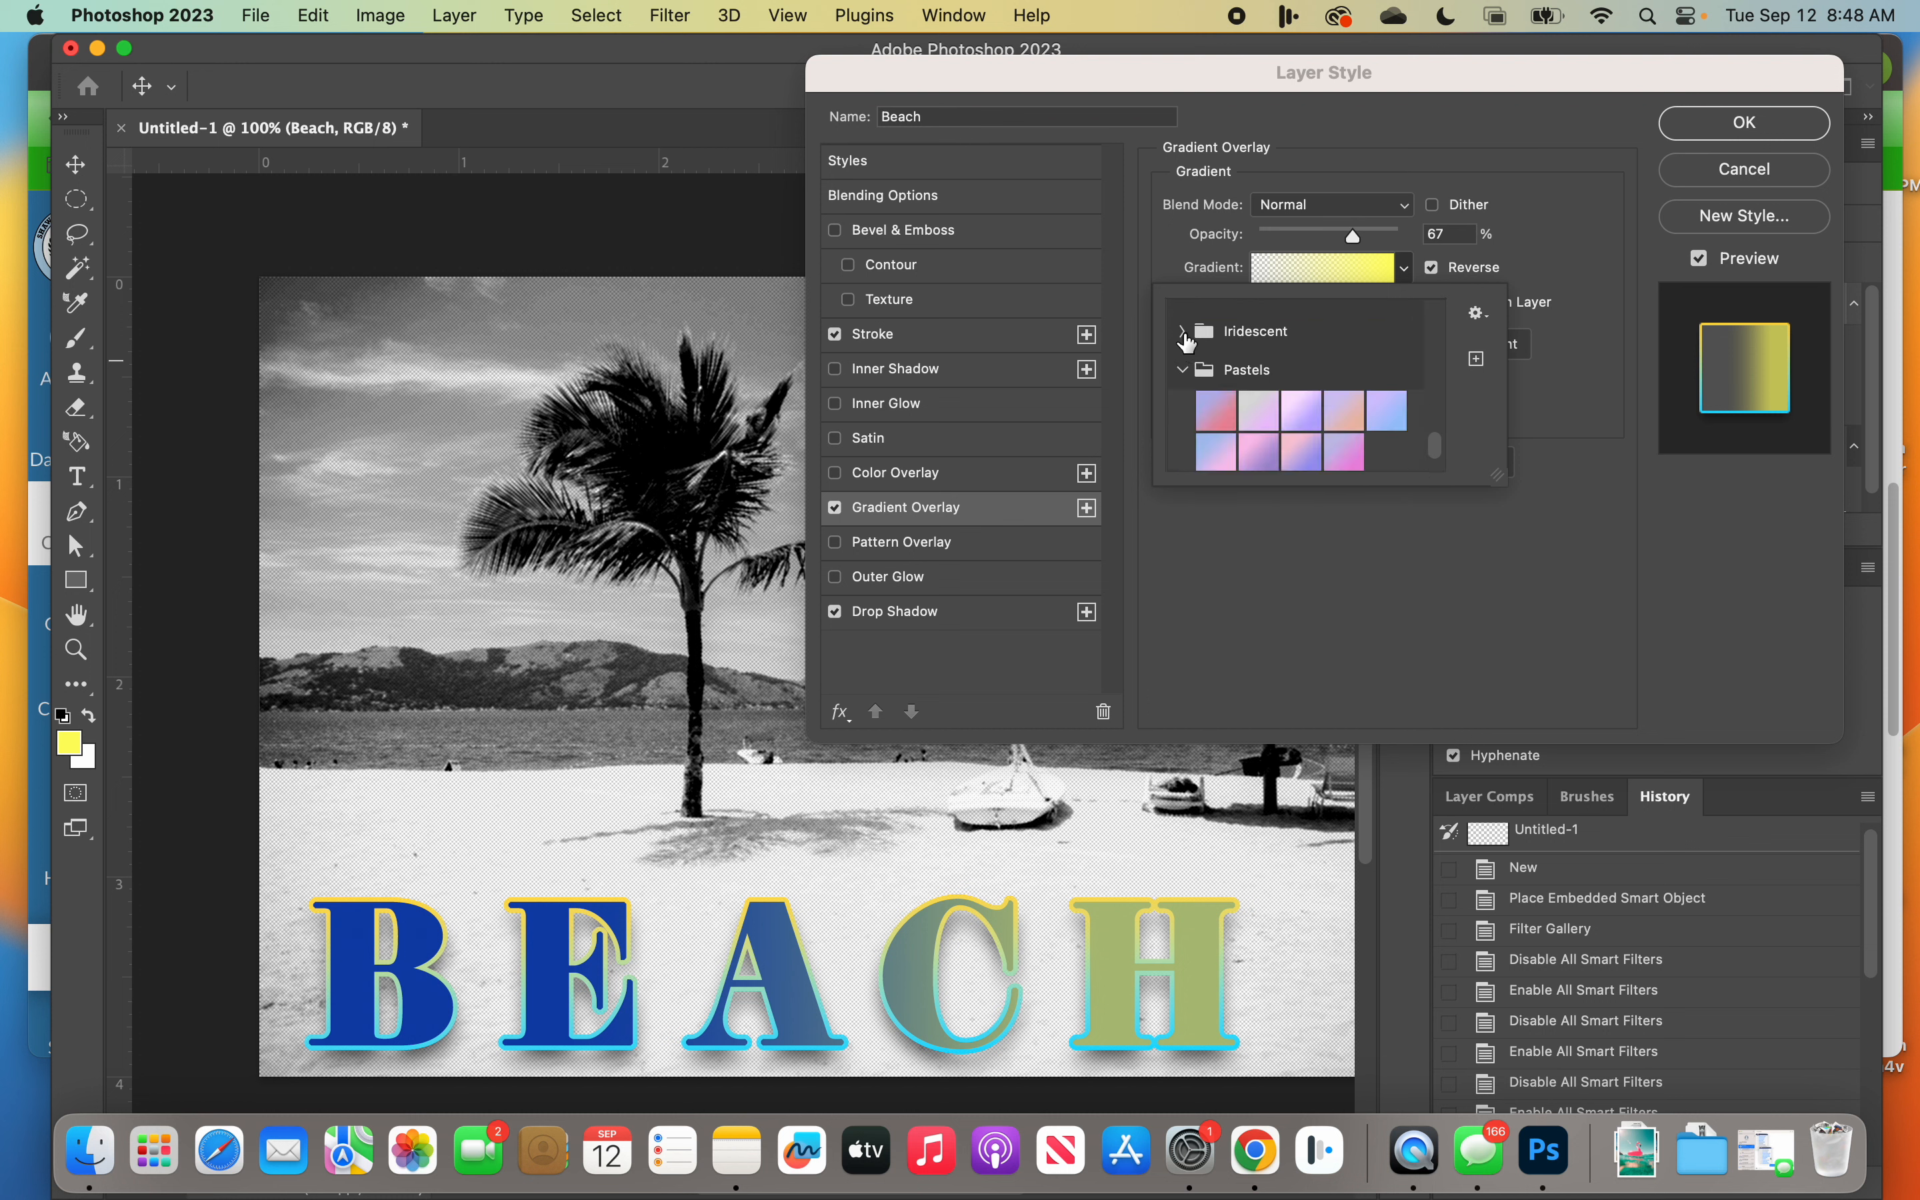
pyautogui.click(1181, 330)
pyautogui.click(1302, 450)
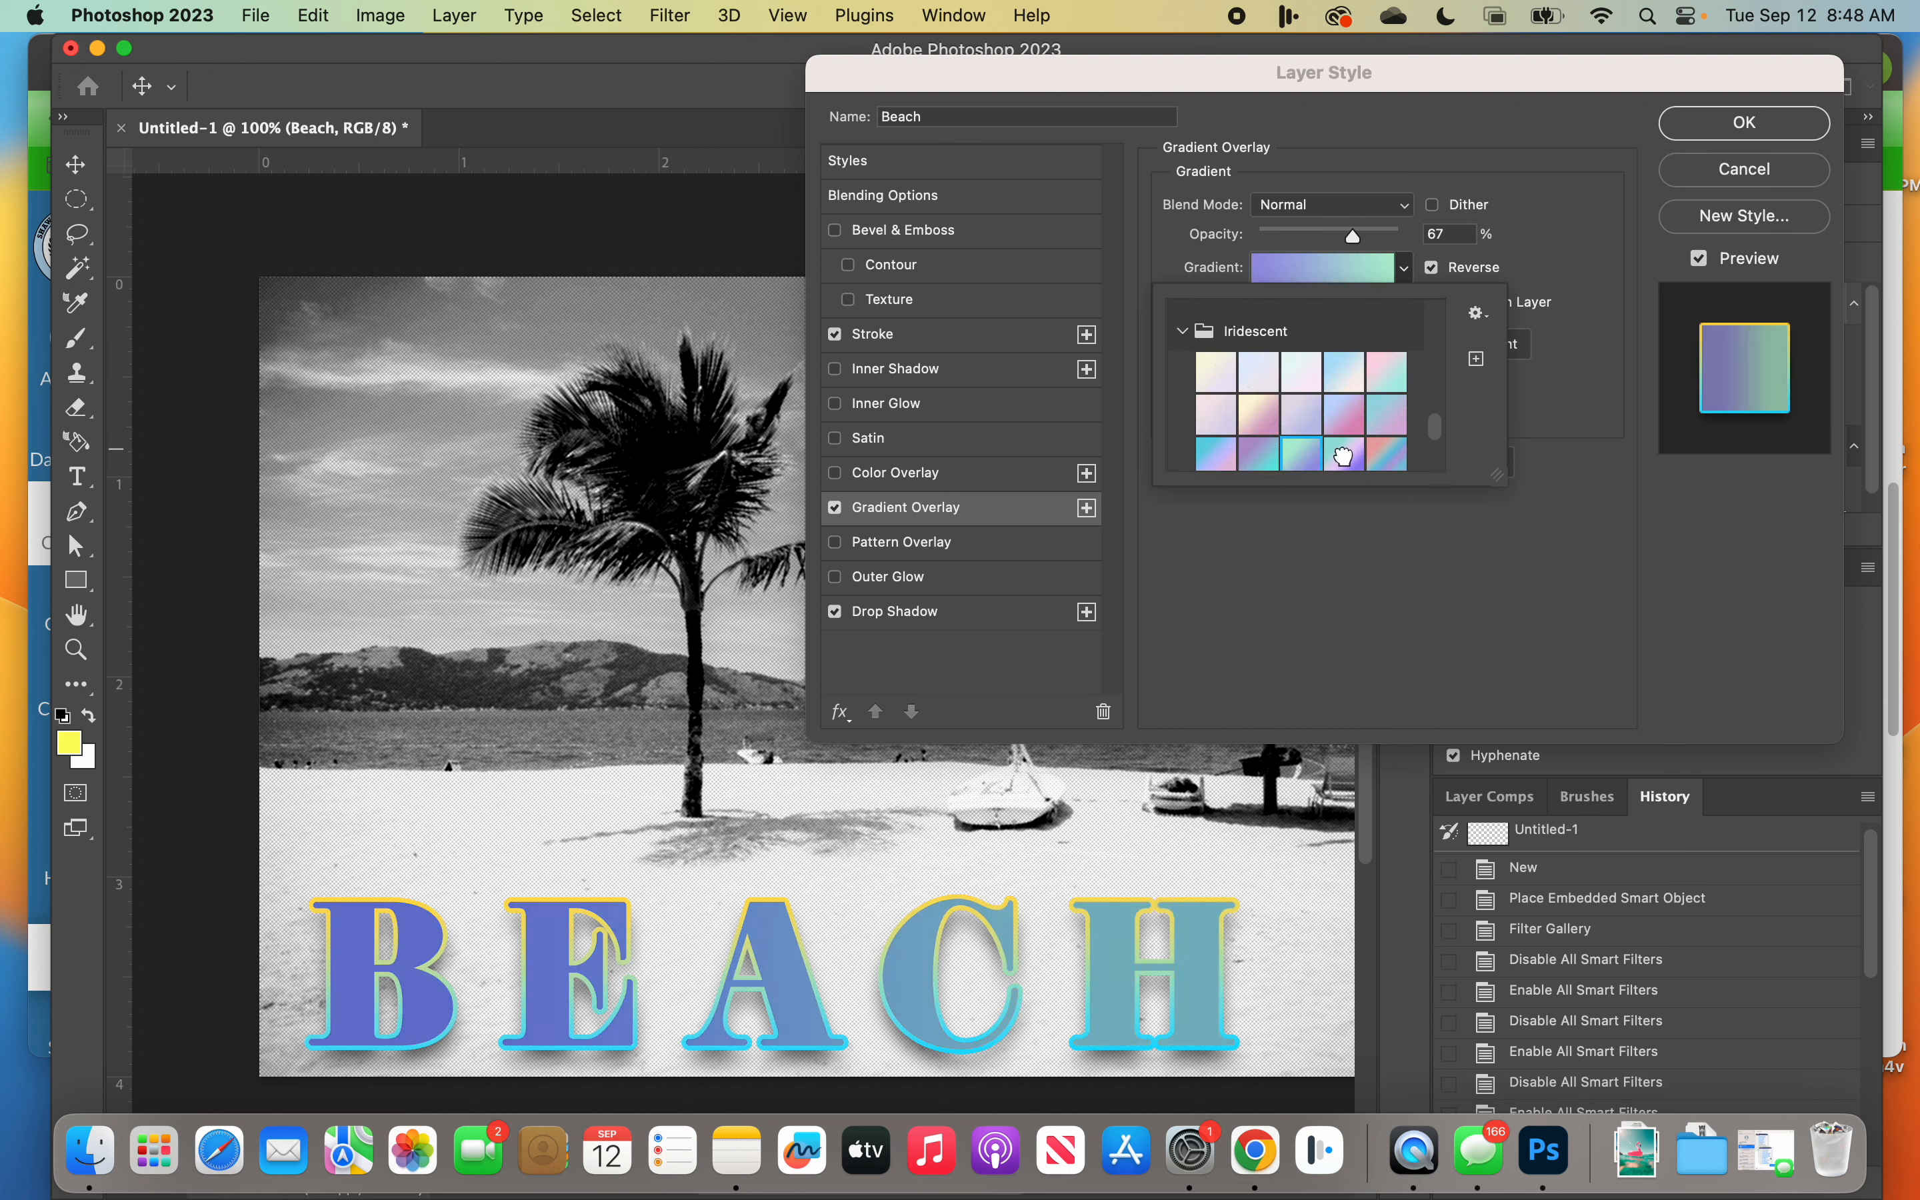
pyautogui.click(1343, 451)
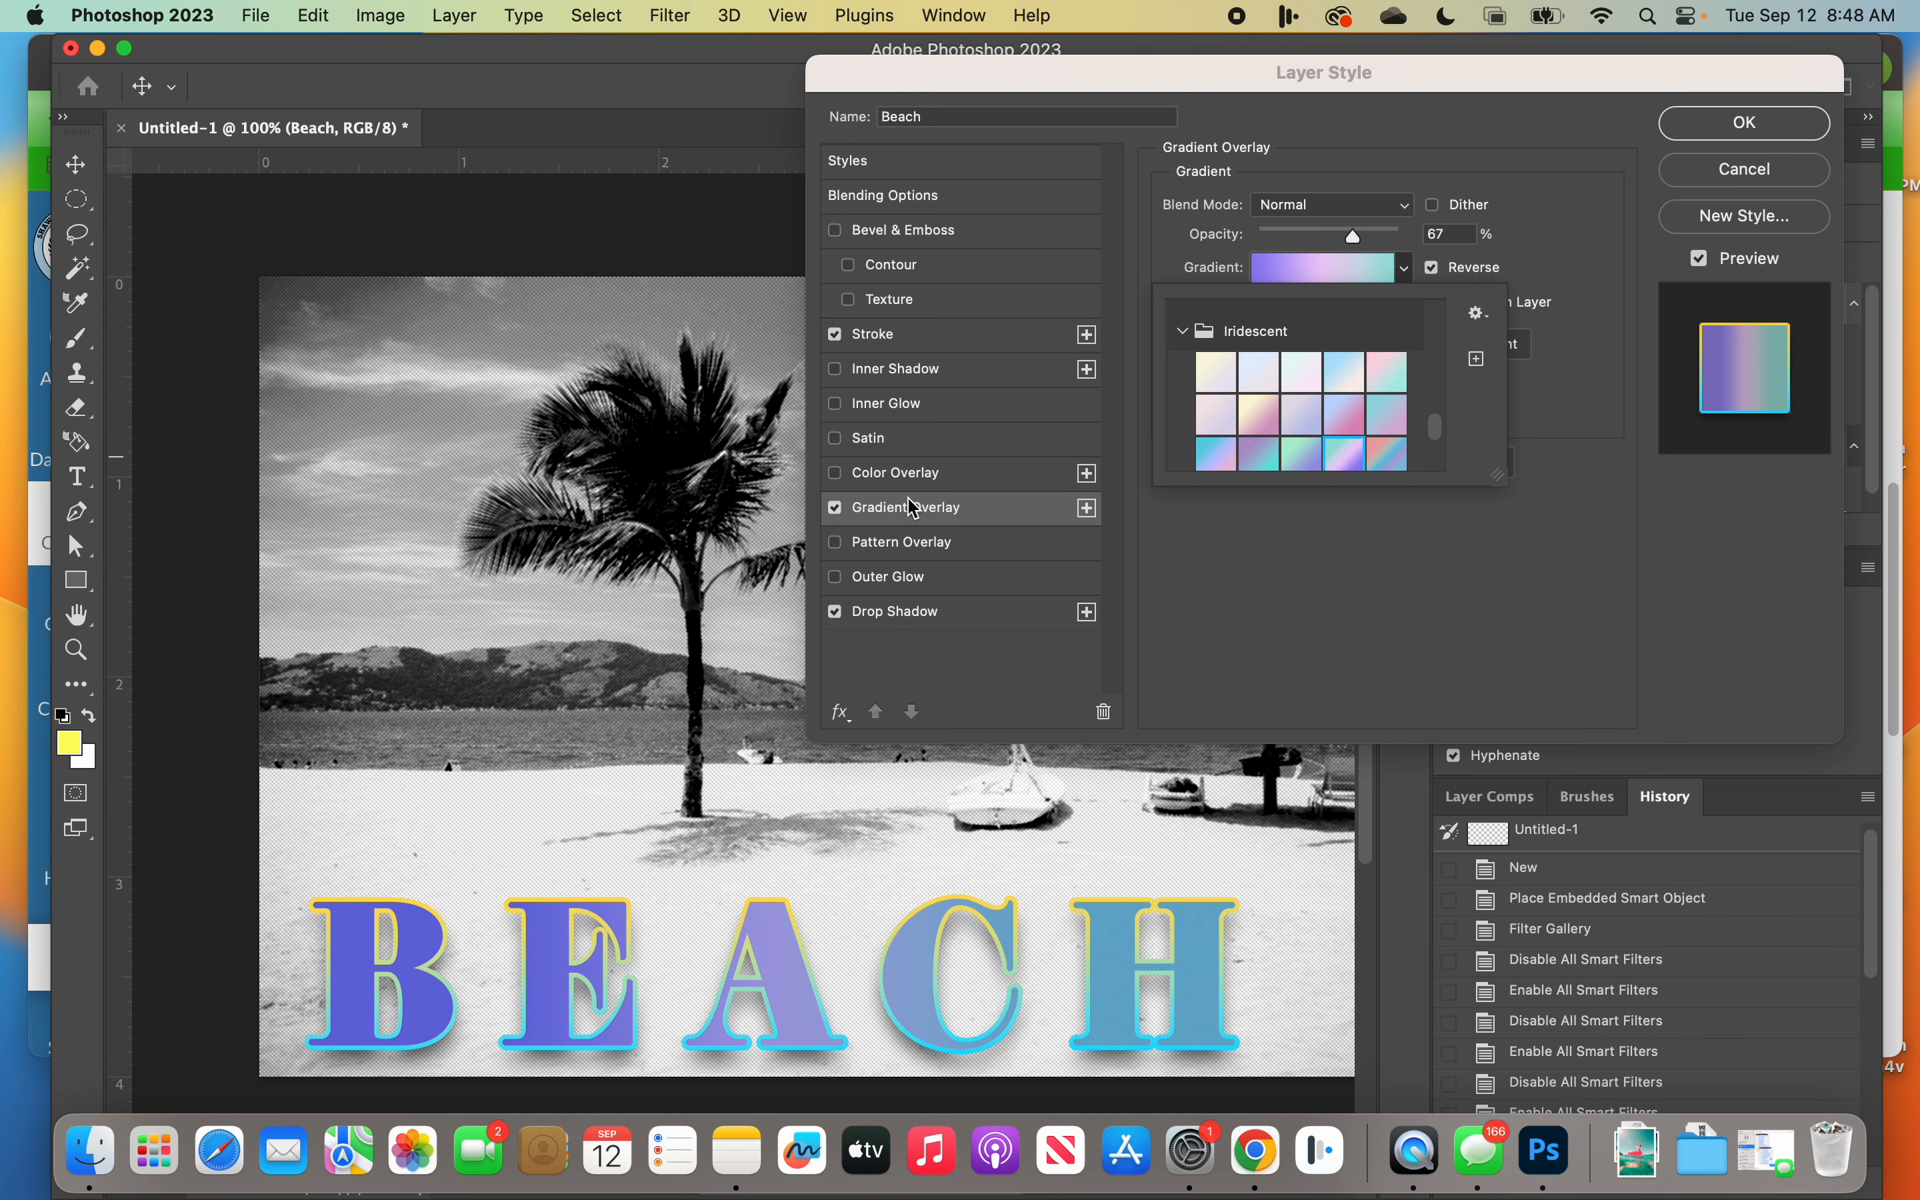
# Step: Set the angle of the BEACH text's stroke gradient to -92°
pyautogui.click(890, 350)
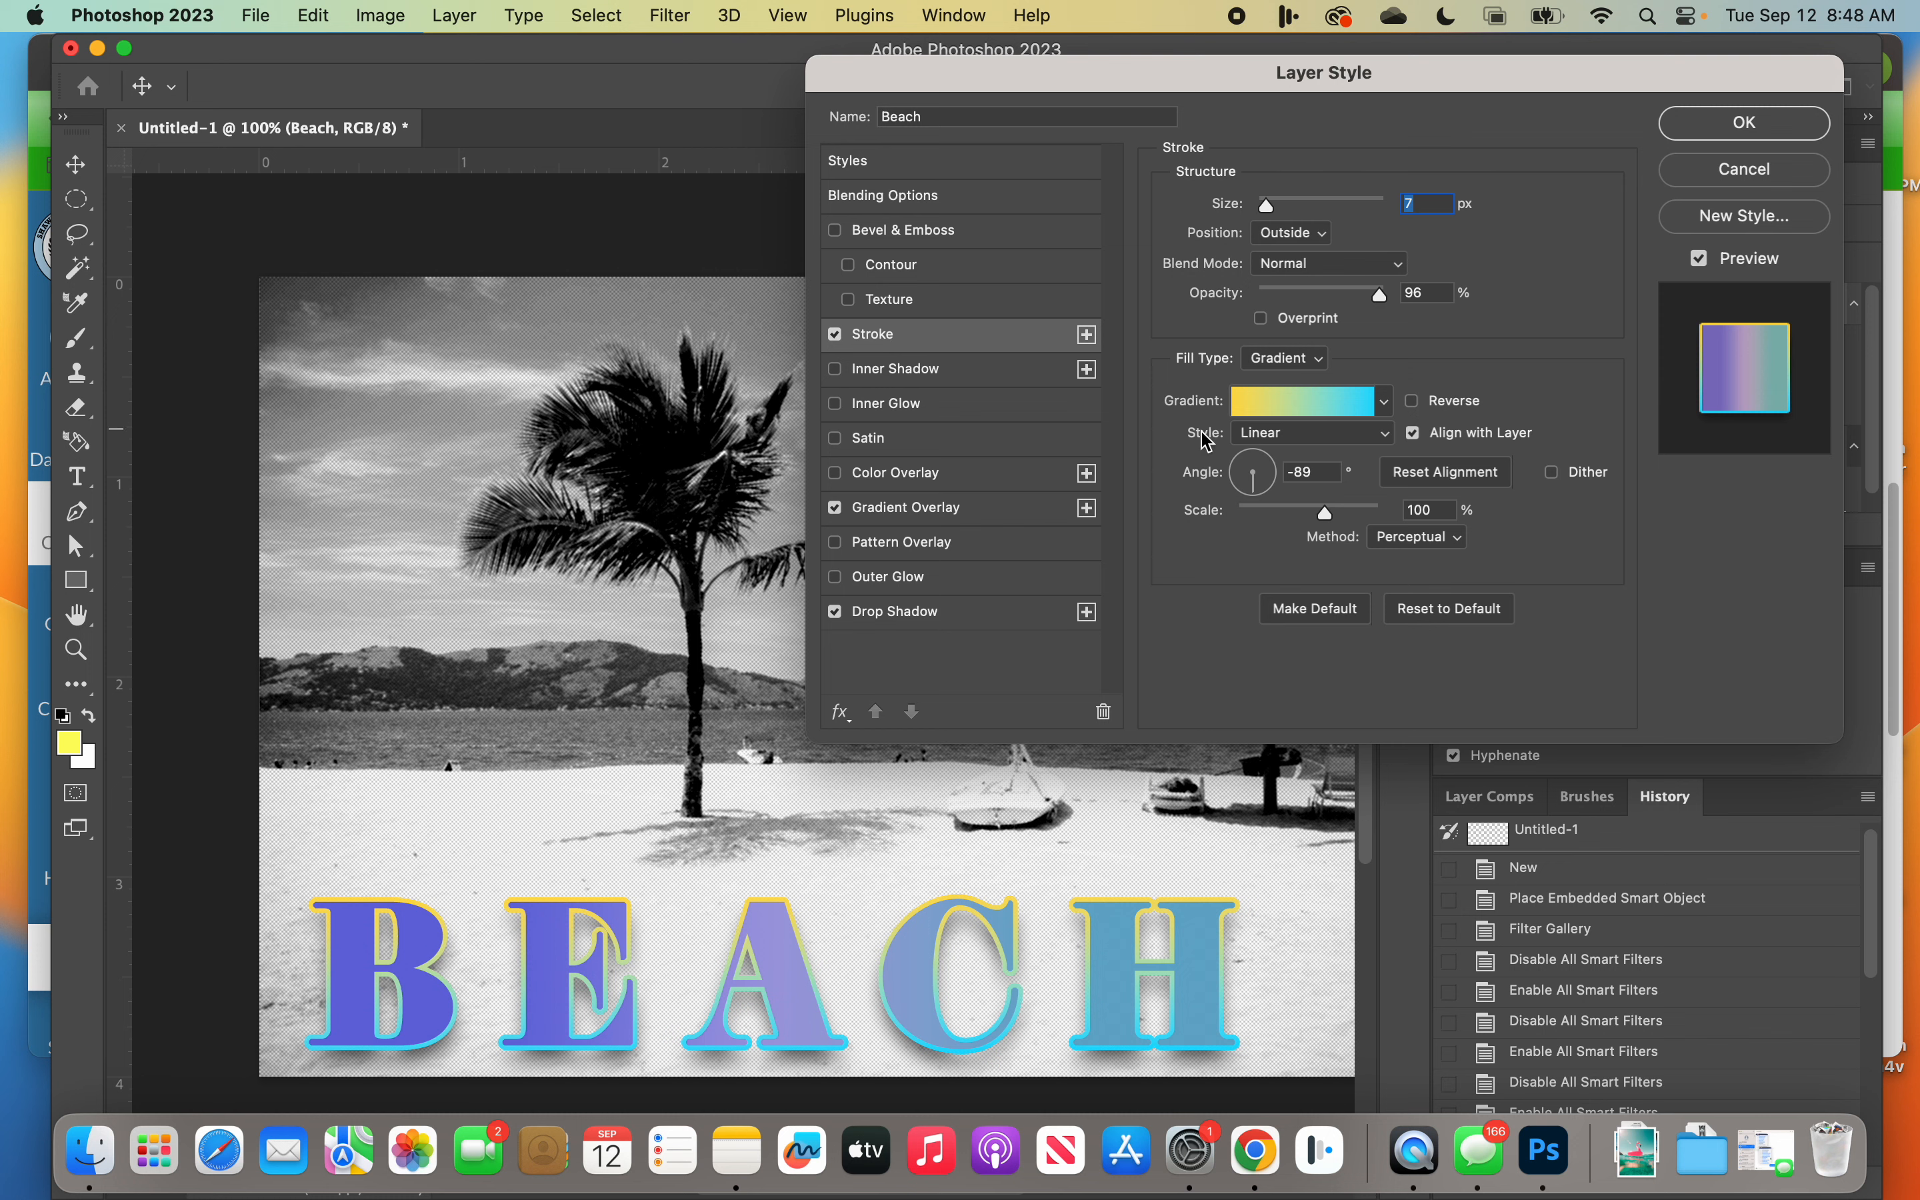
pyautogui.click(1395, 404)
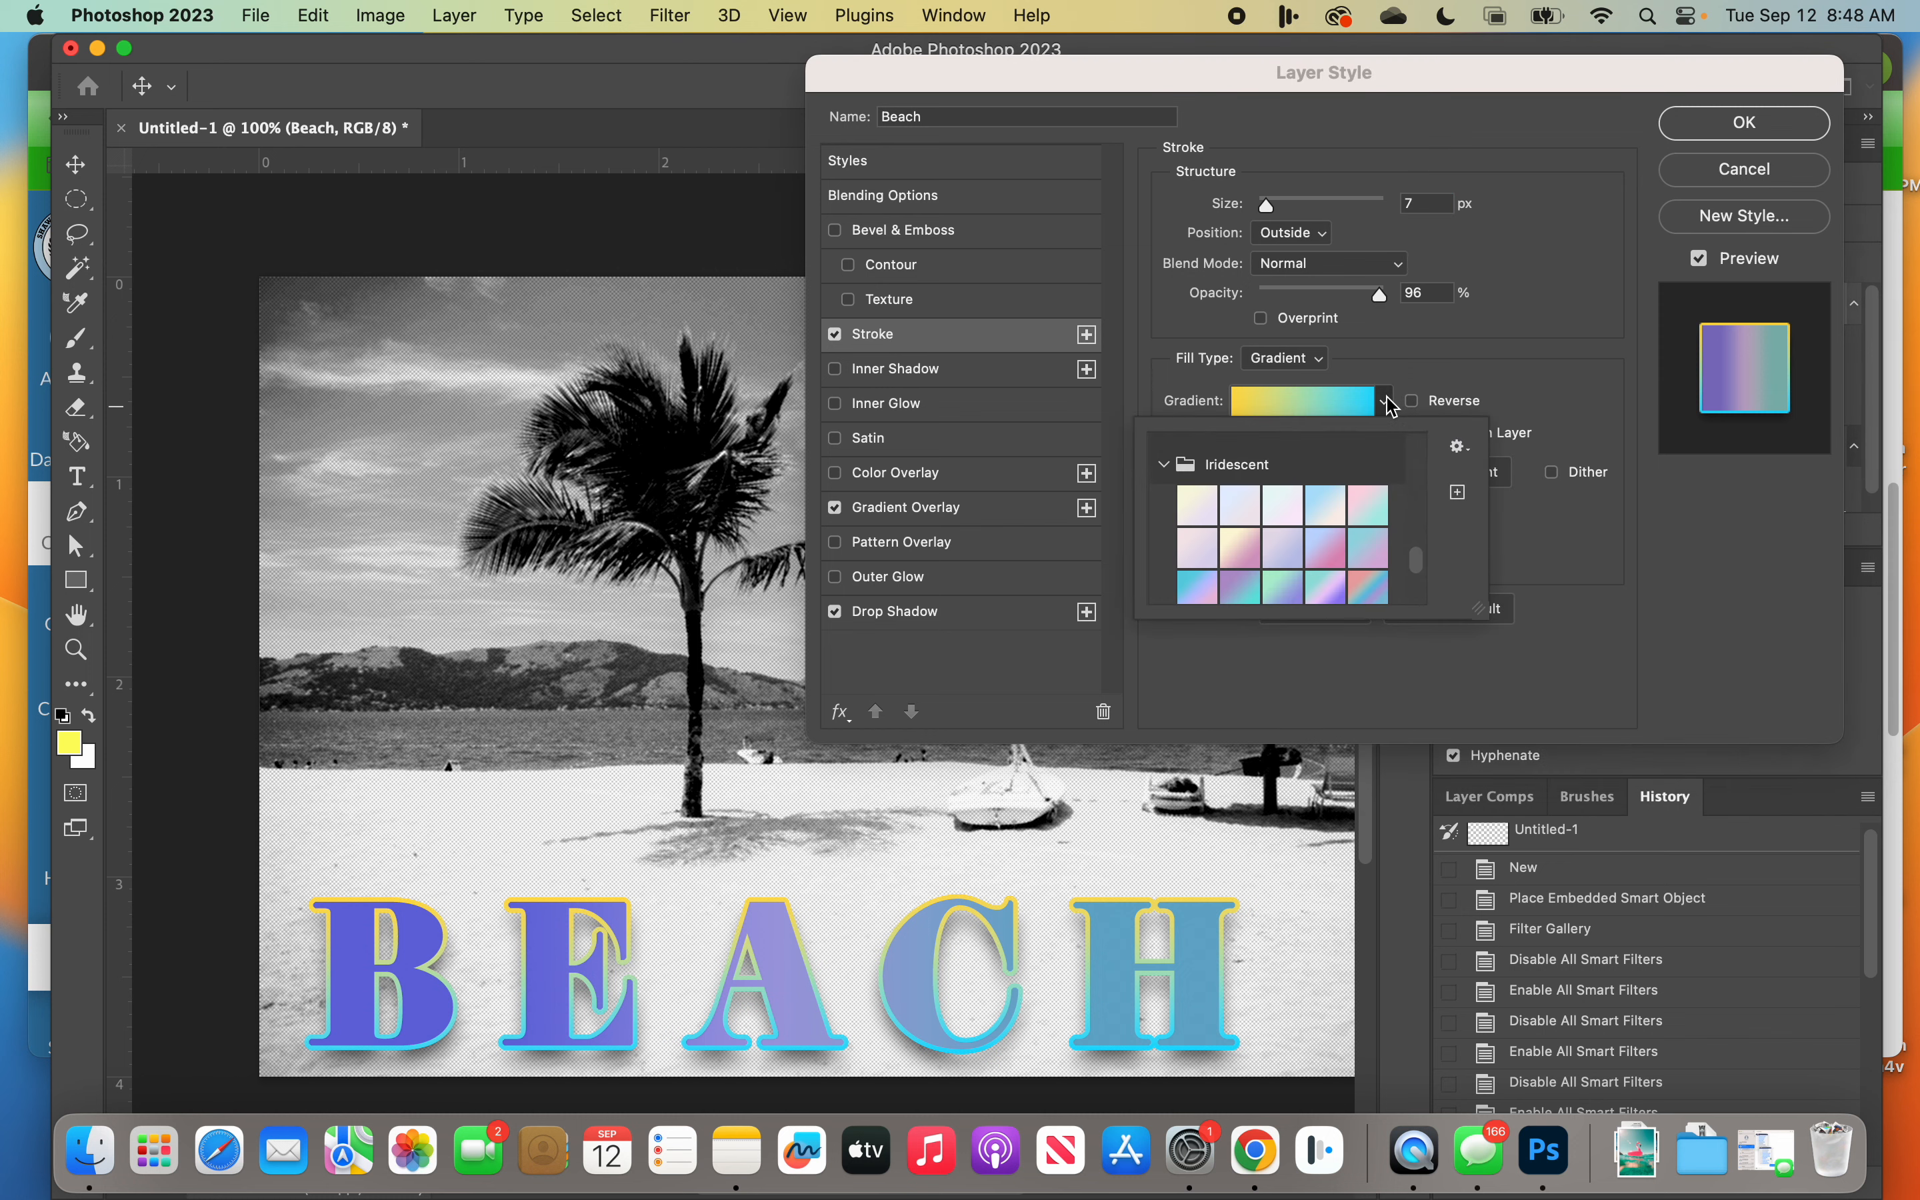
pyautogui.click(1394, 403)
pyautogui.moveTo(1264, 486)
pyautogui.mouseDown()
pyautogui.moveTo(1290, 491)
pyautogui.moveTo(1305, 449)
pyautogui.moveTo(1236, 438)
pyautogui.moveTo(1258, 503)
pyautogui.mouseUp()
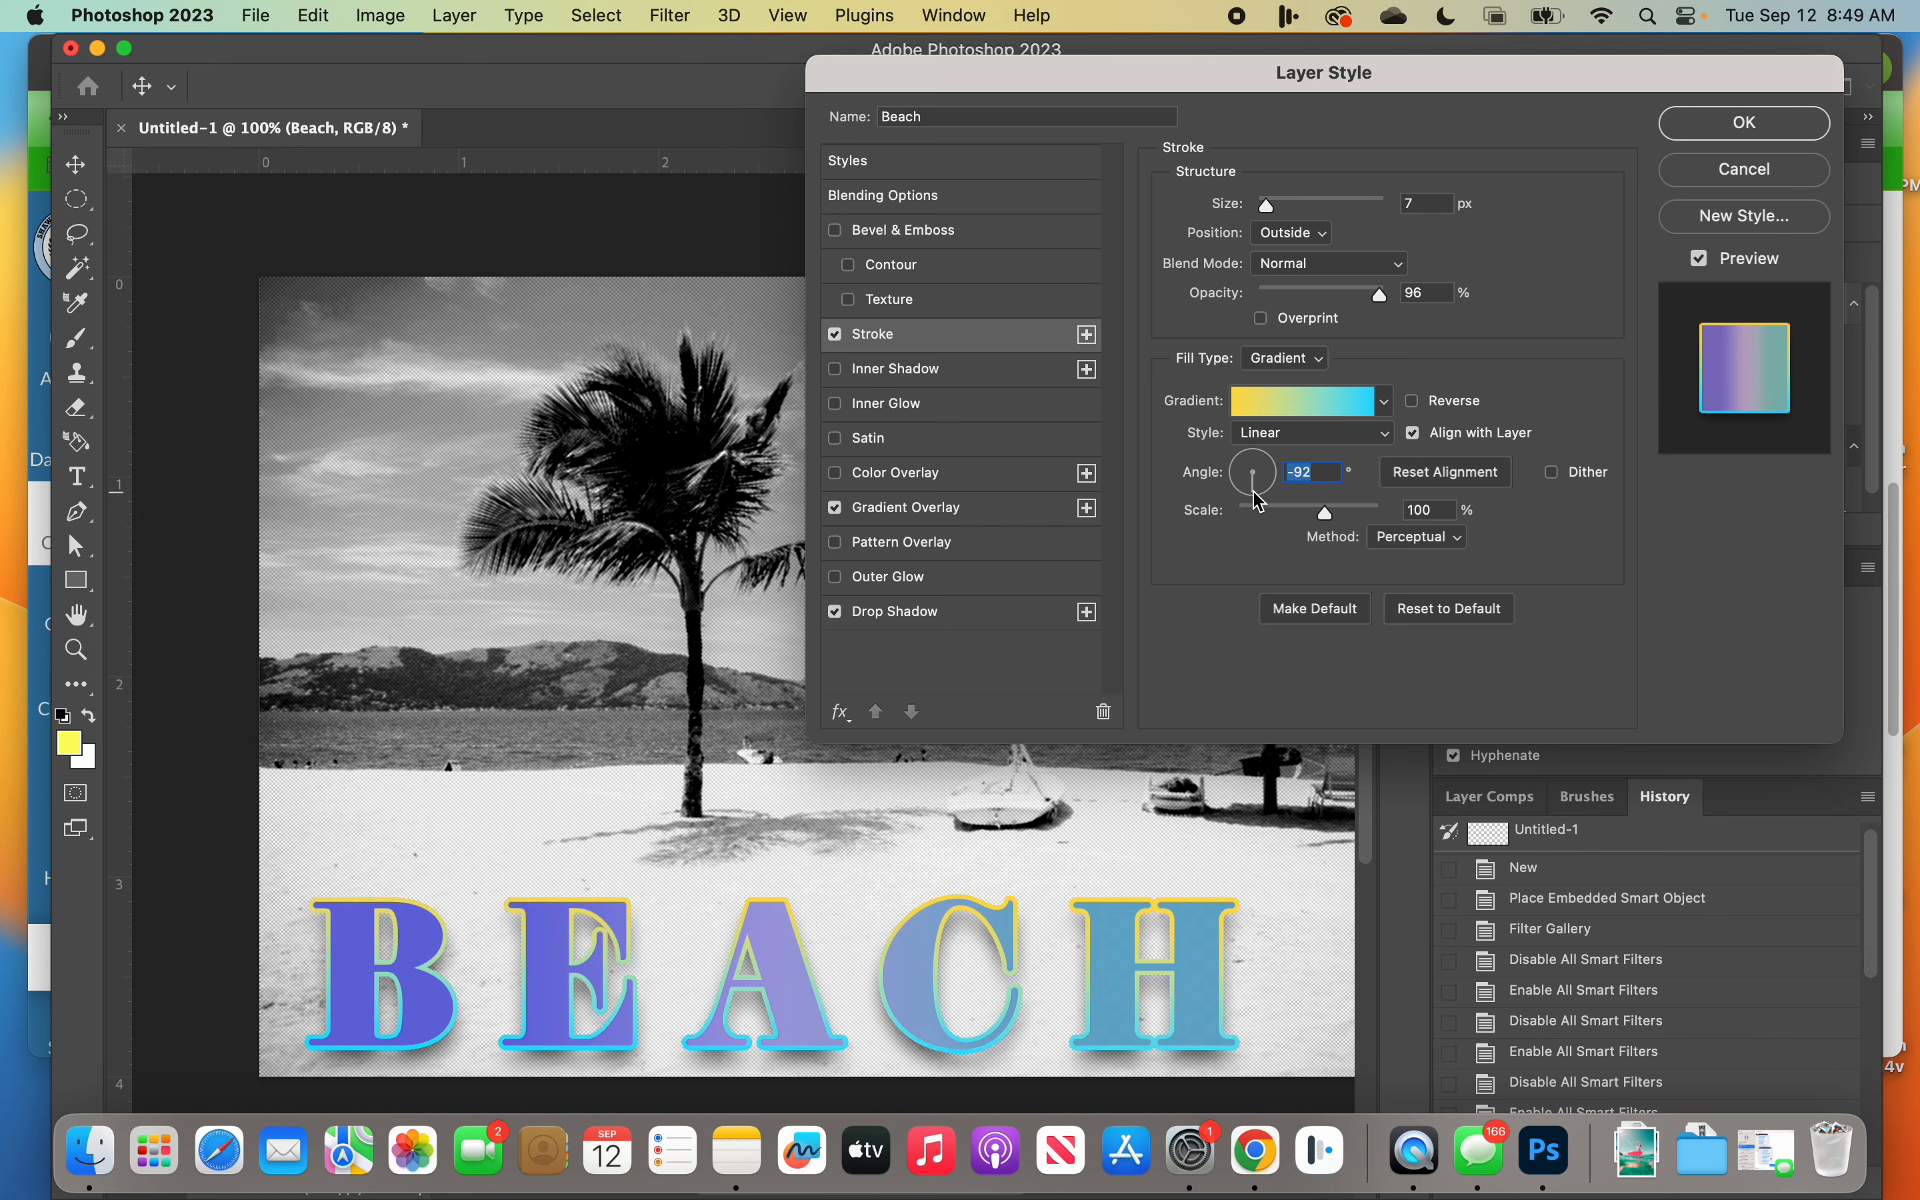
# Step: Edit the stroke gradient's yellow stop, trying dark gold and purple before choosing teal (#1c86a0)
pyautogui.click(1285, 420)
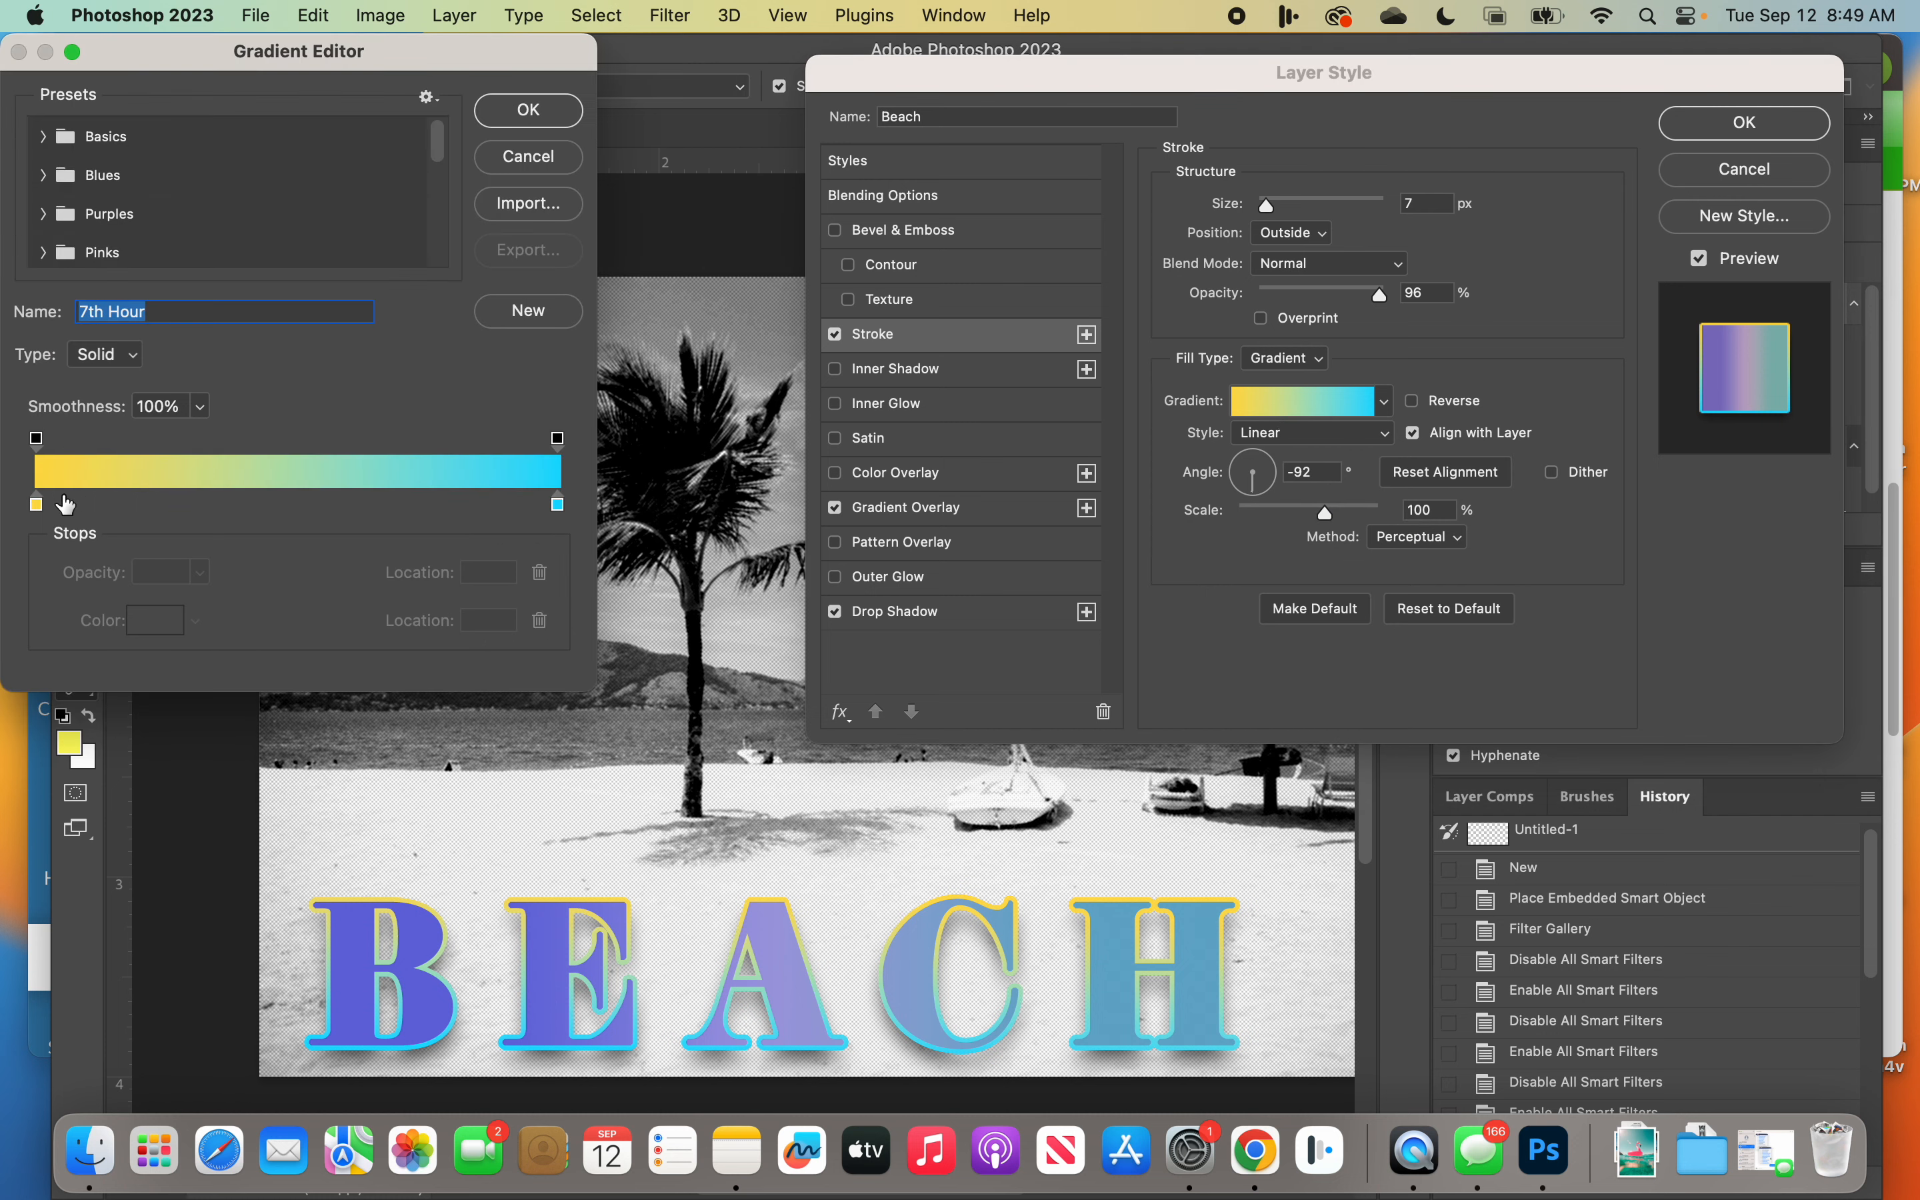
pyautogui.click(40, 508)
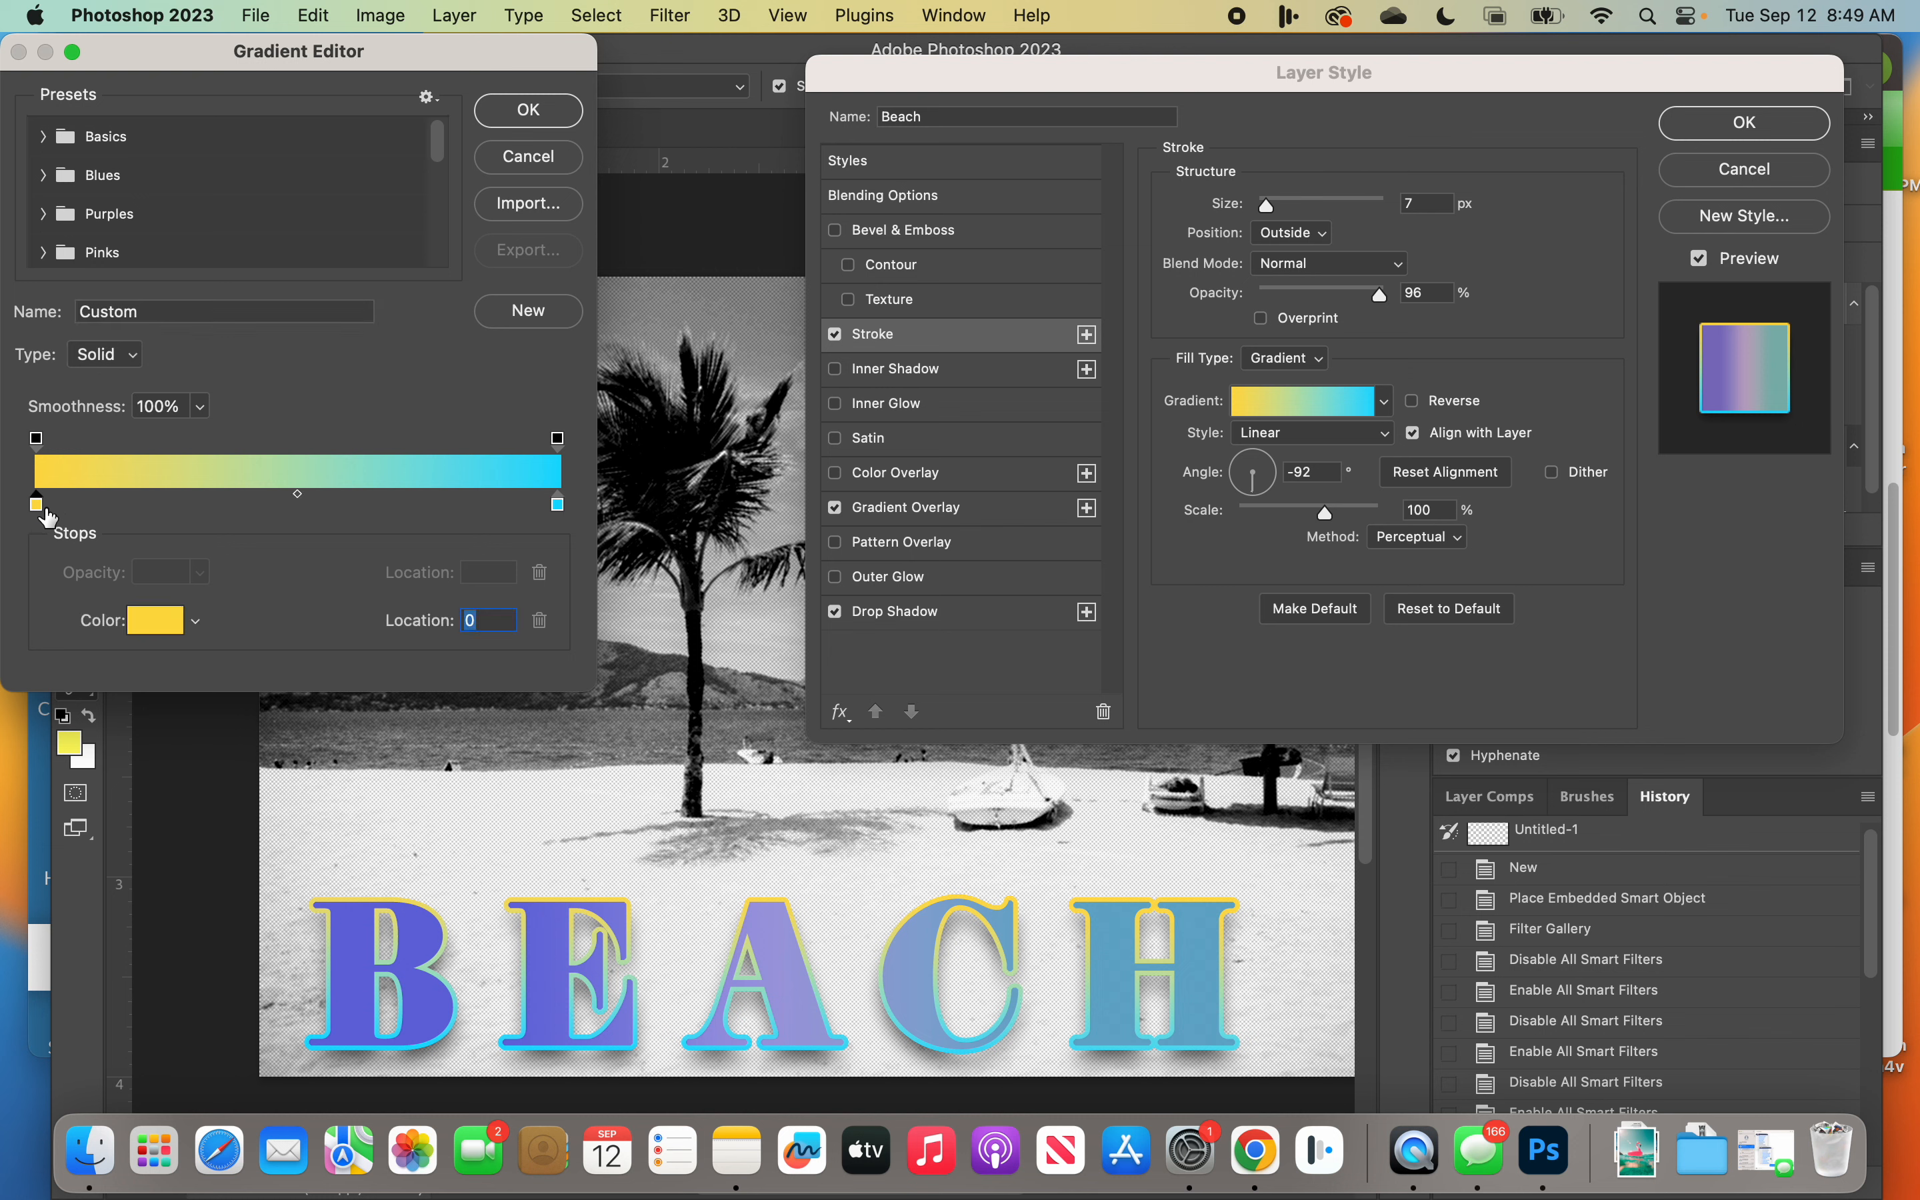
pyautogui.click(206, 624)
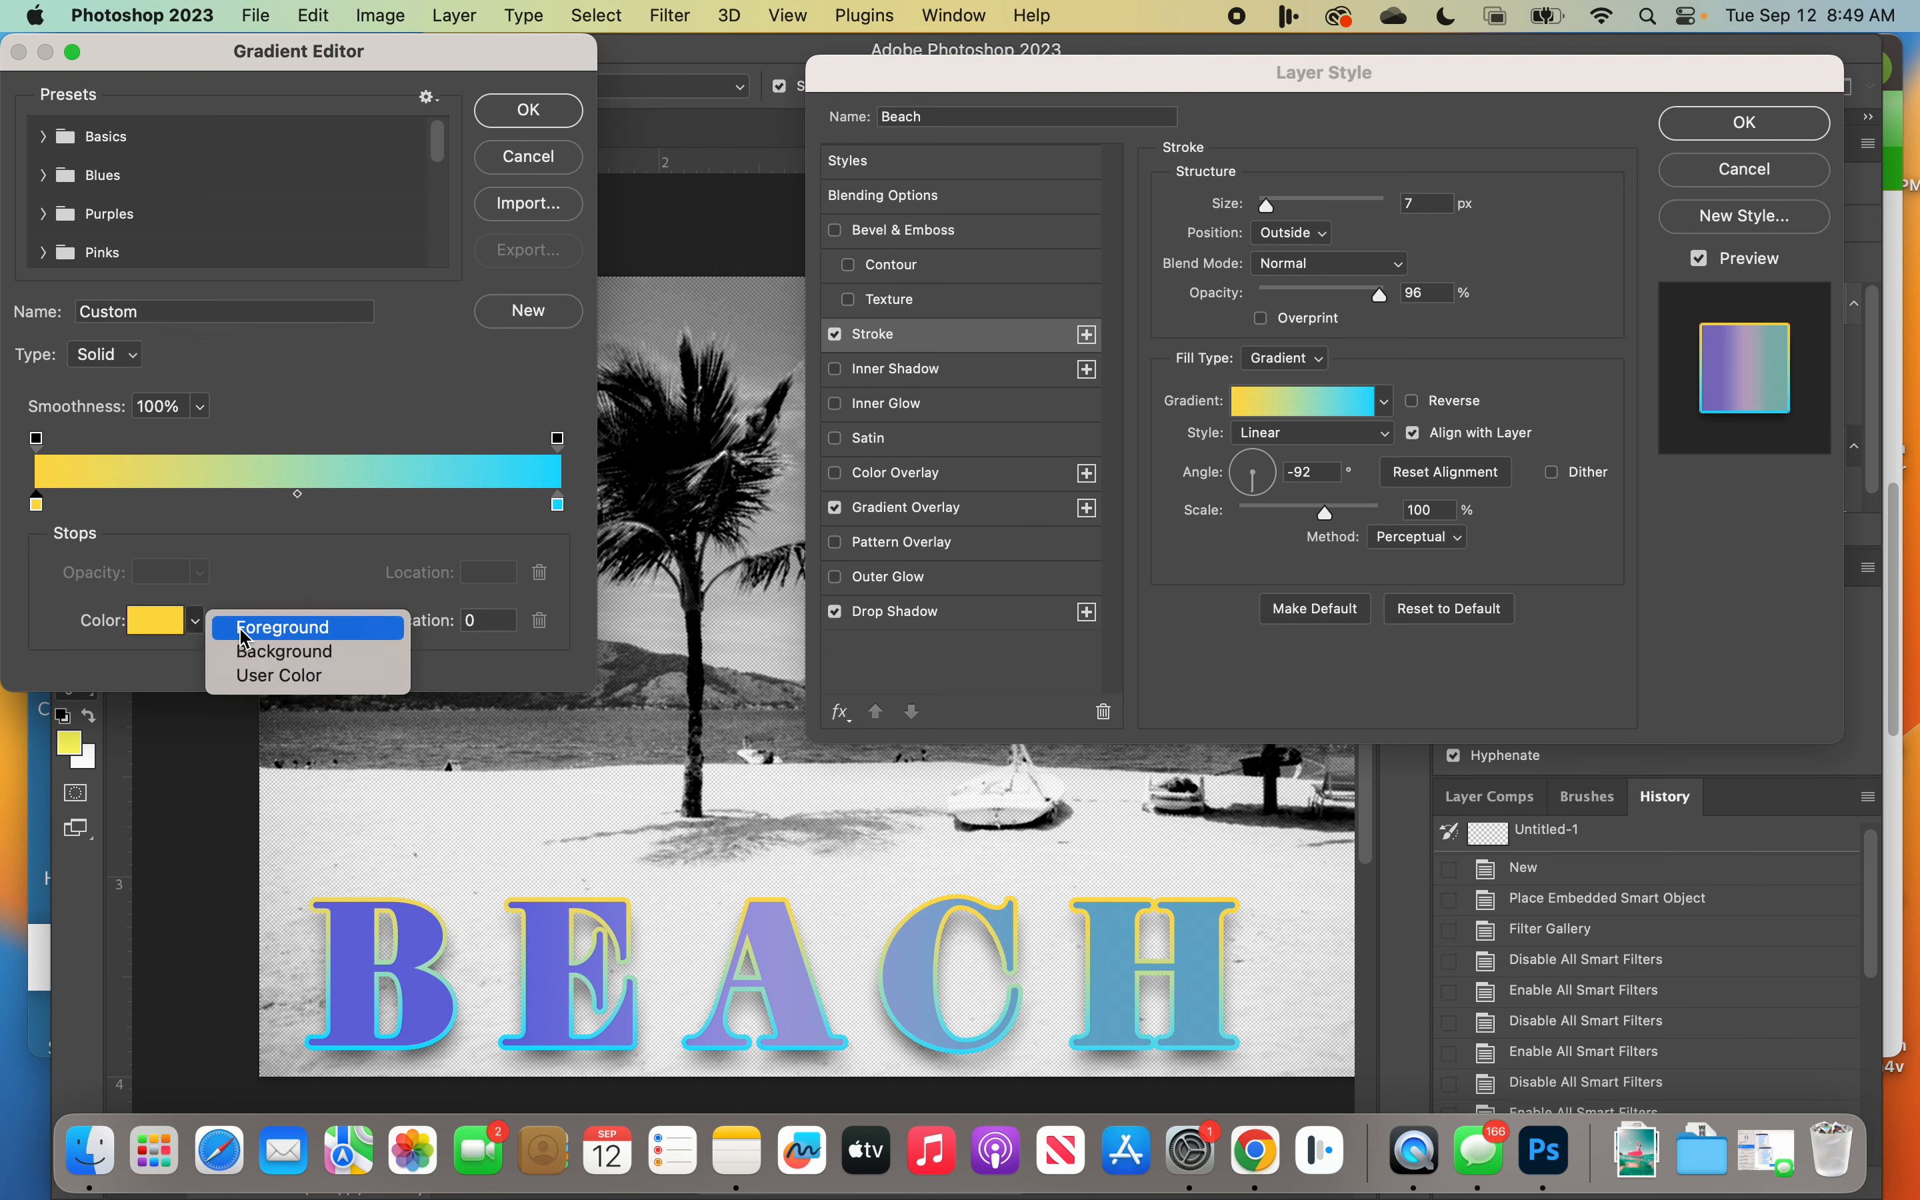
pyautogui.click(153, 623)
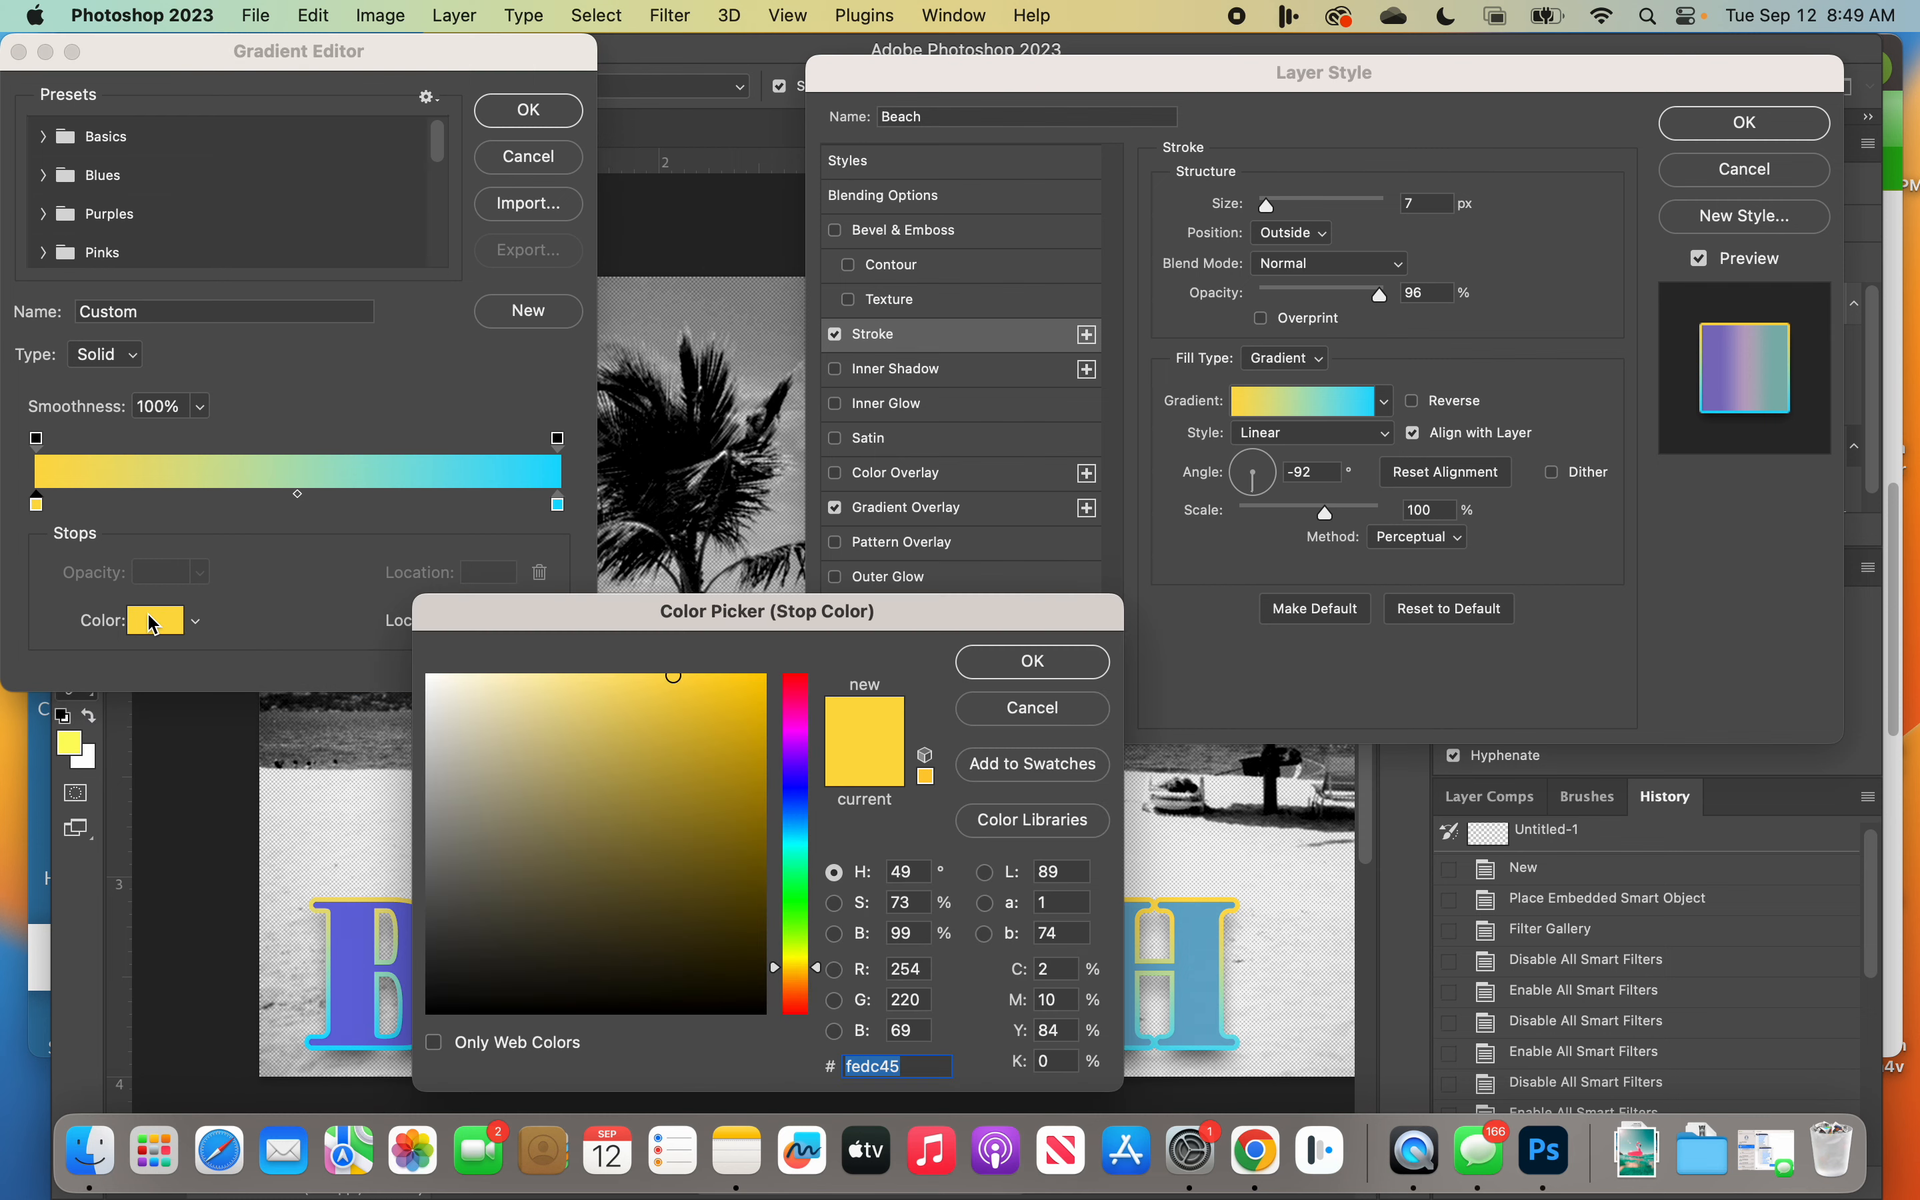
pyautogui.moveTo(646, 627); pyautogui.dragTo(902, 414)
pyautogui.click(962, 584)
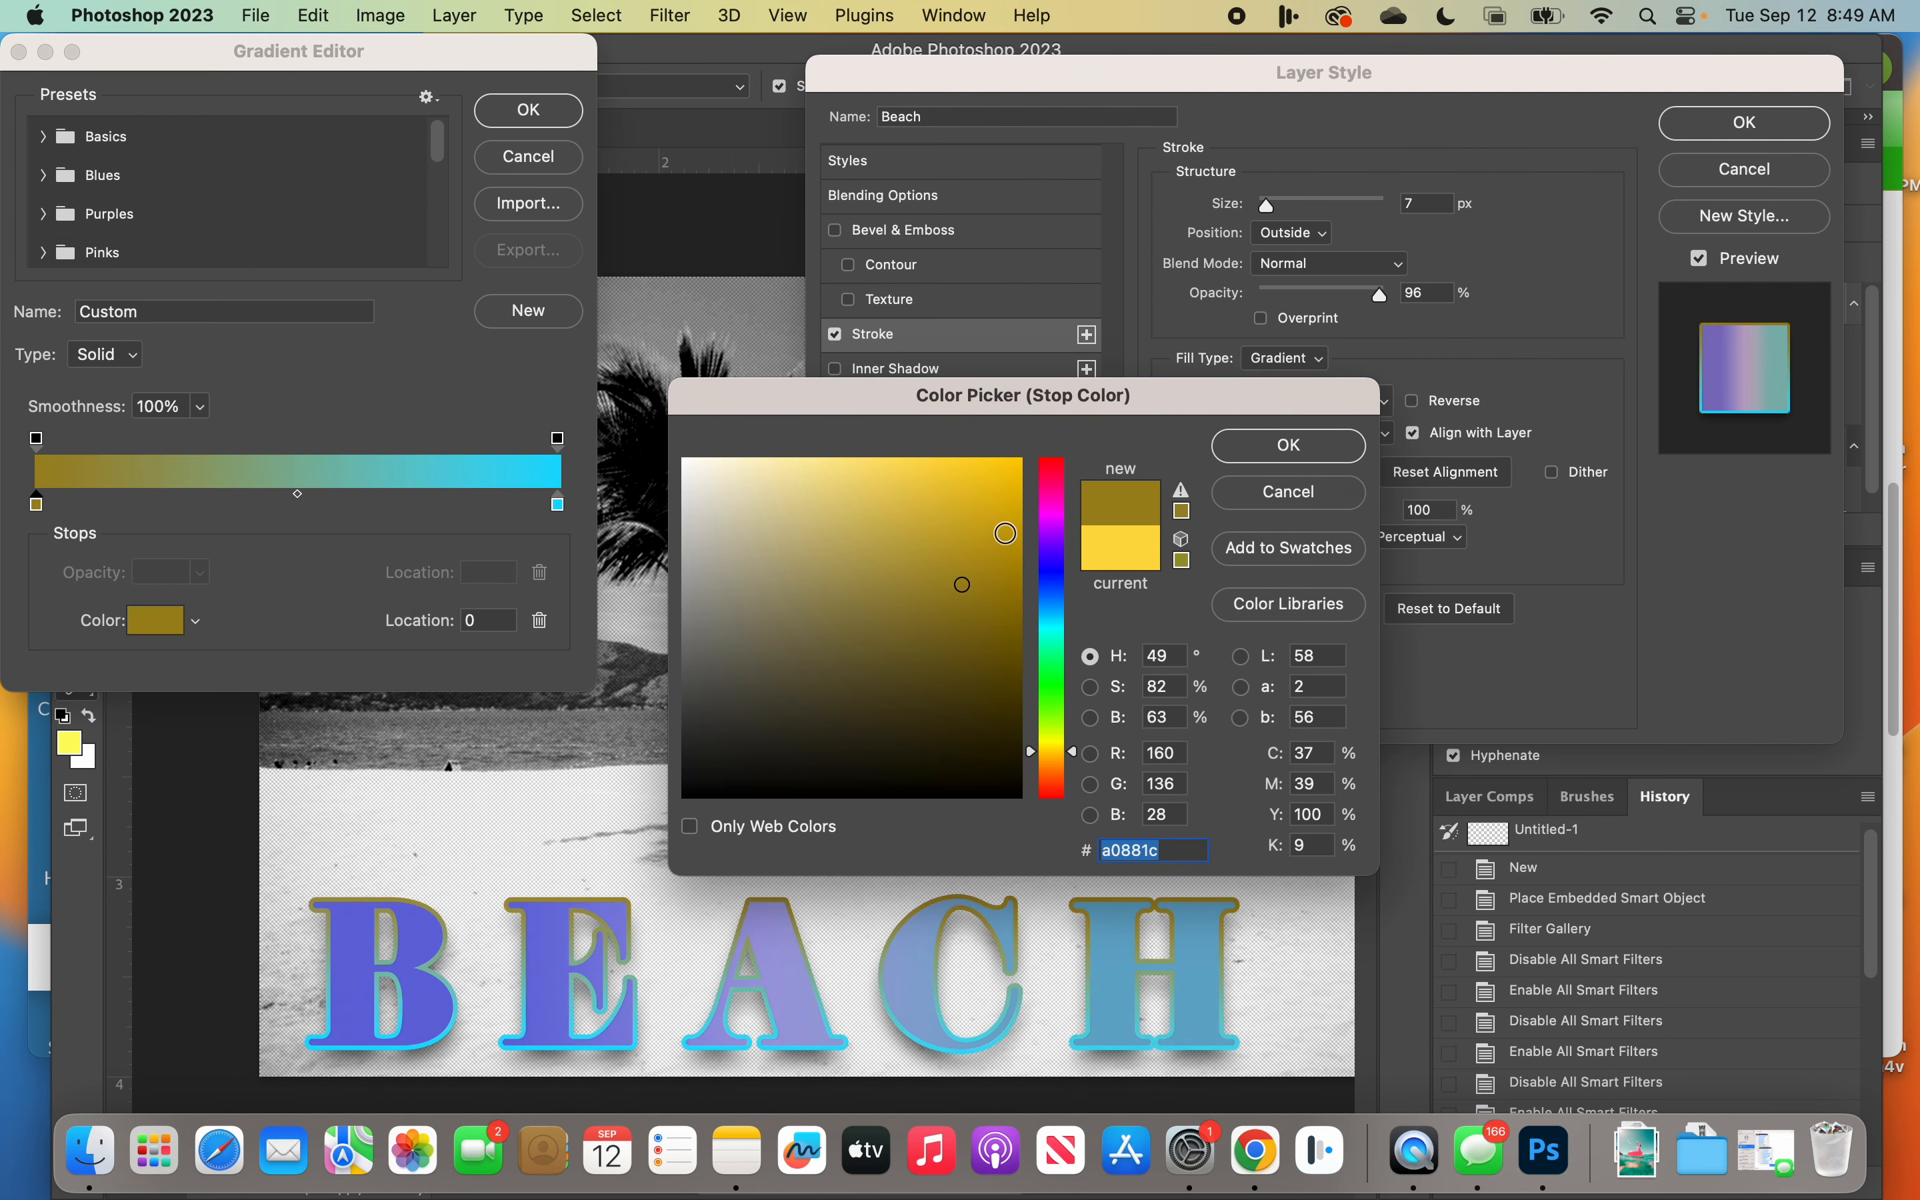
pyautogui.click(1053, 546)
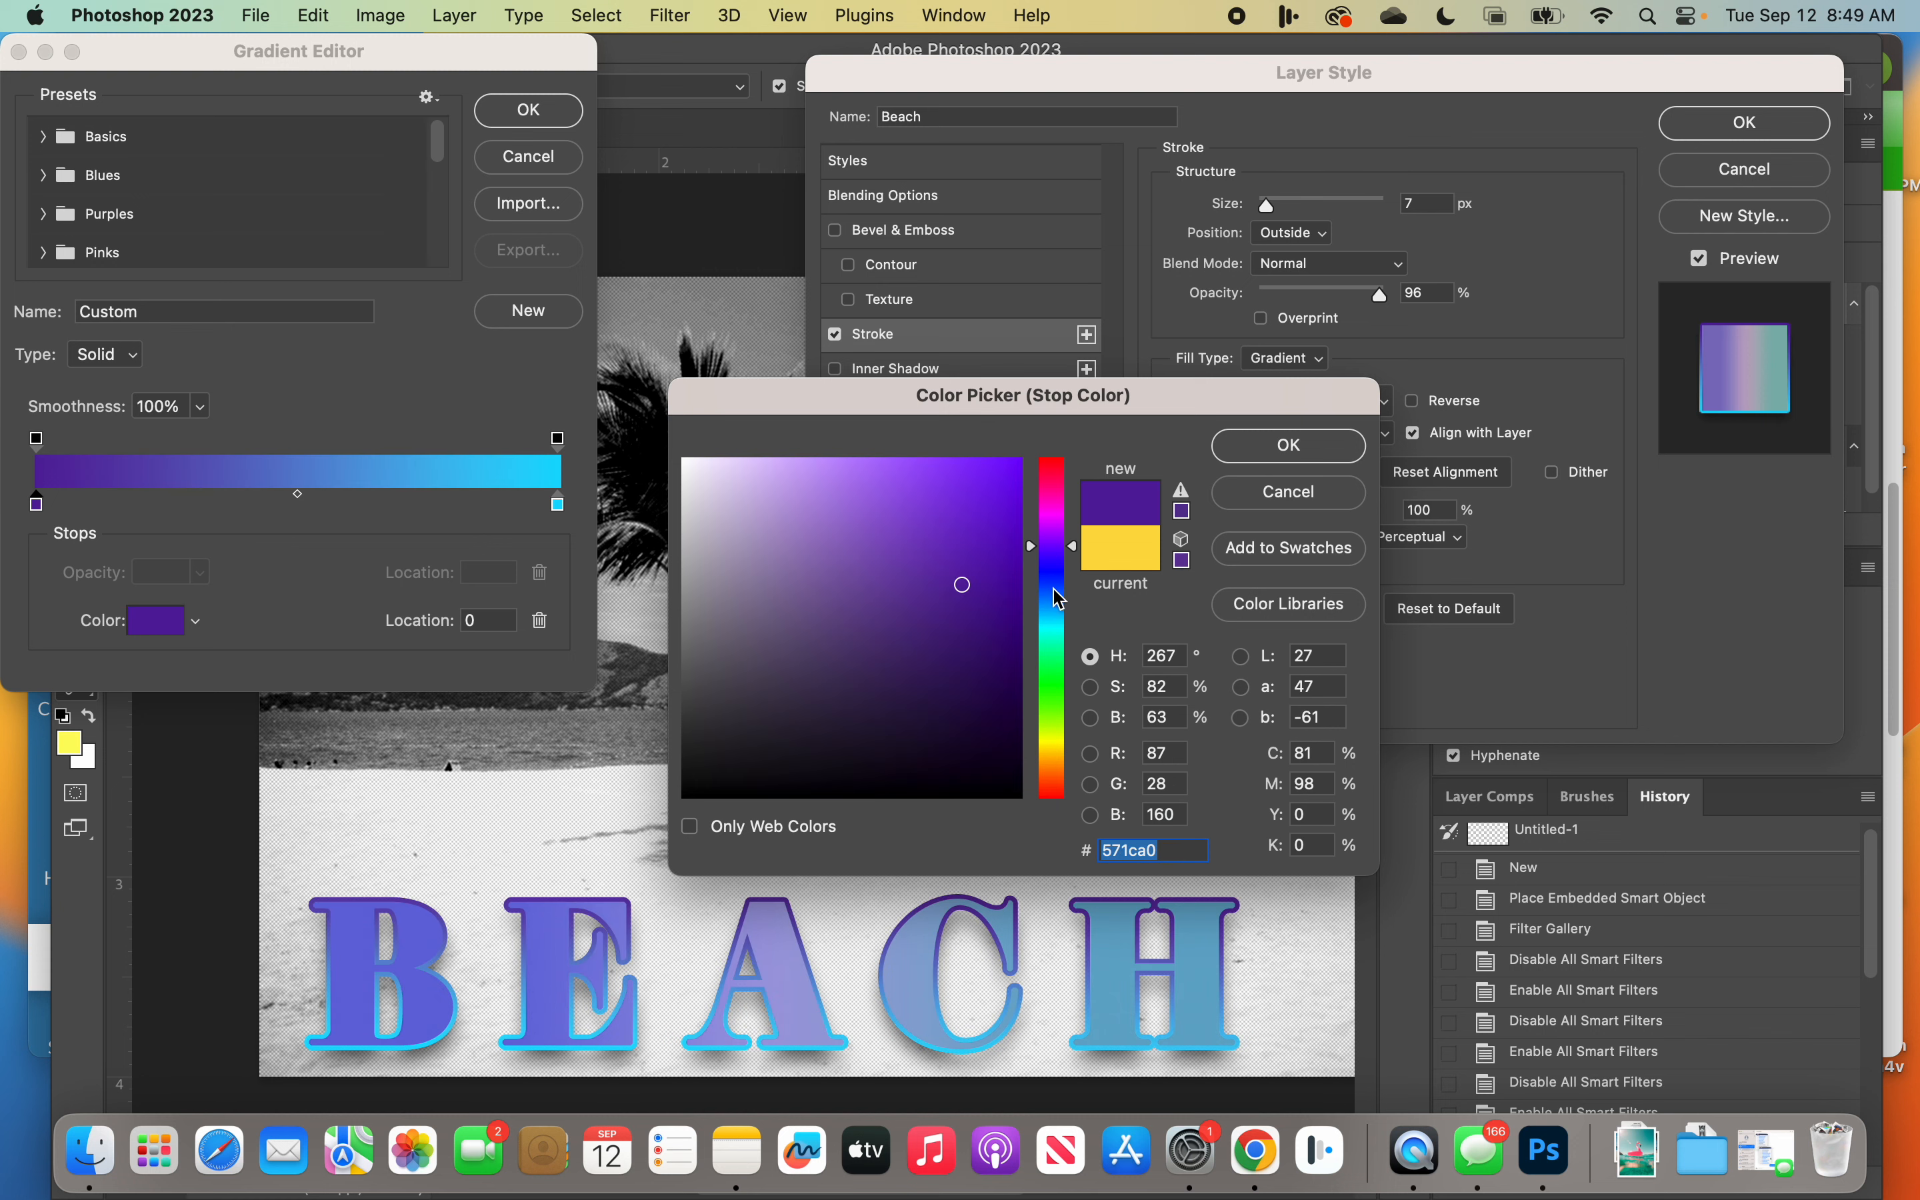
pyautogui.click(1059, 599)
pyautogui.click(1060, 616)
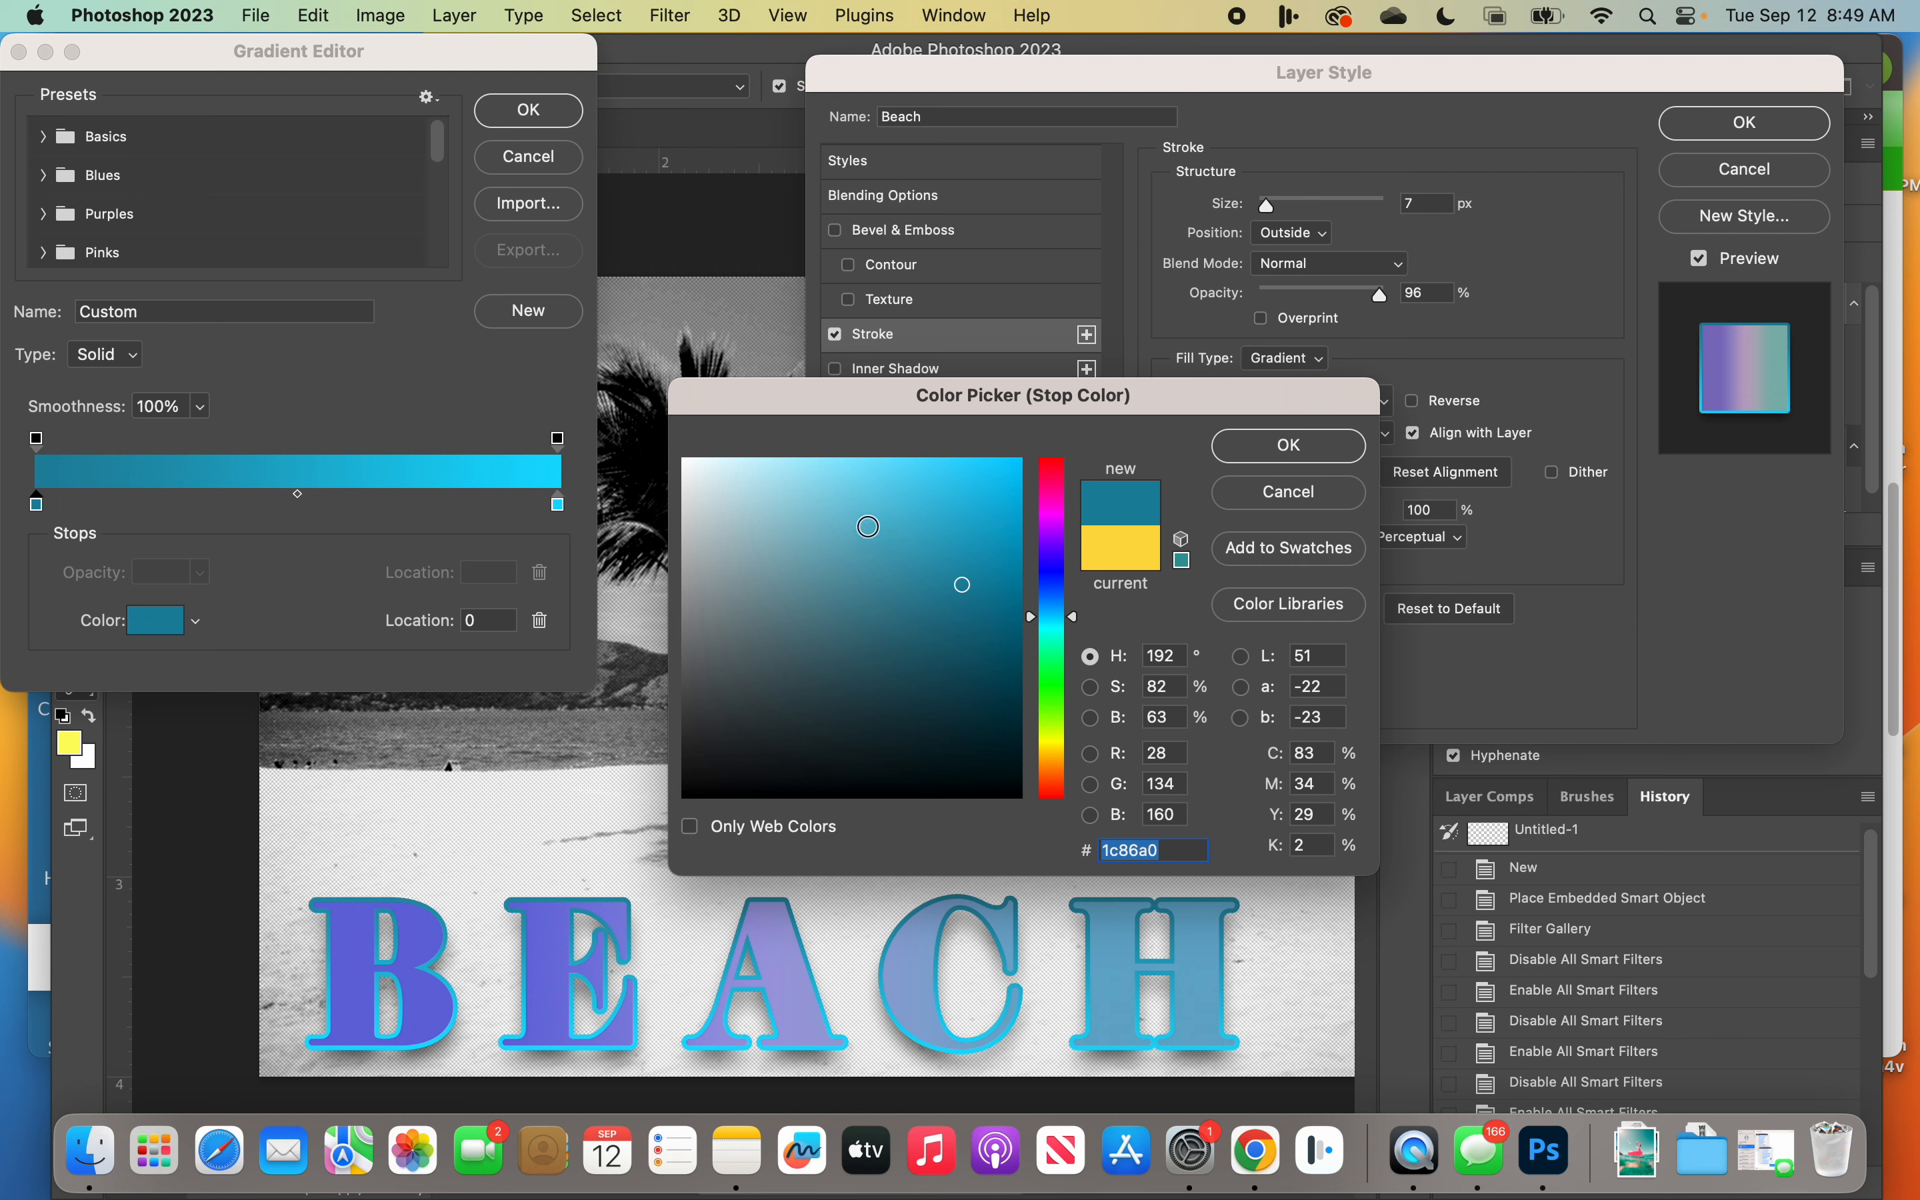
# Step: Darken the gradient stop to near-black gray (#272d2f) and apply the edited gradient to the stroke
pyautogui.moveTo(742, 478); pyautogui.dragTo(684, 458)
pyautogui.moveTo(847, 704); pyautogui.dragTo(689, 792)
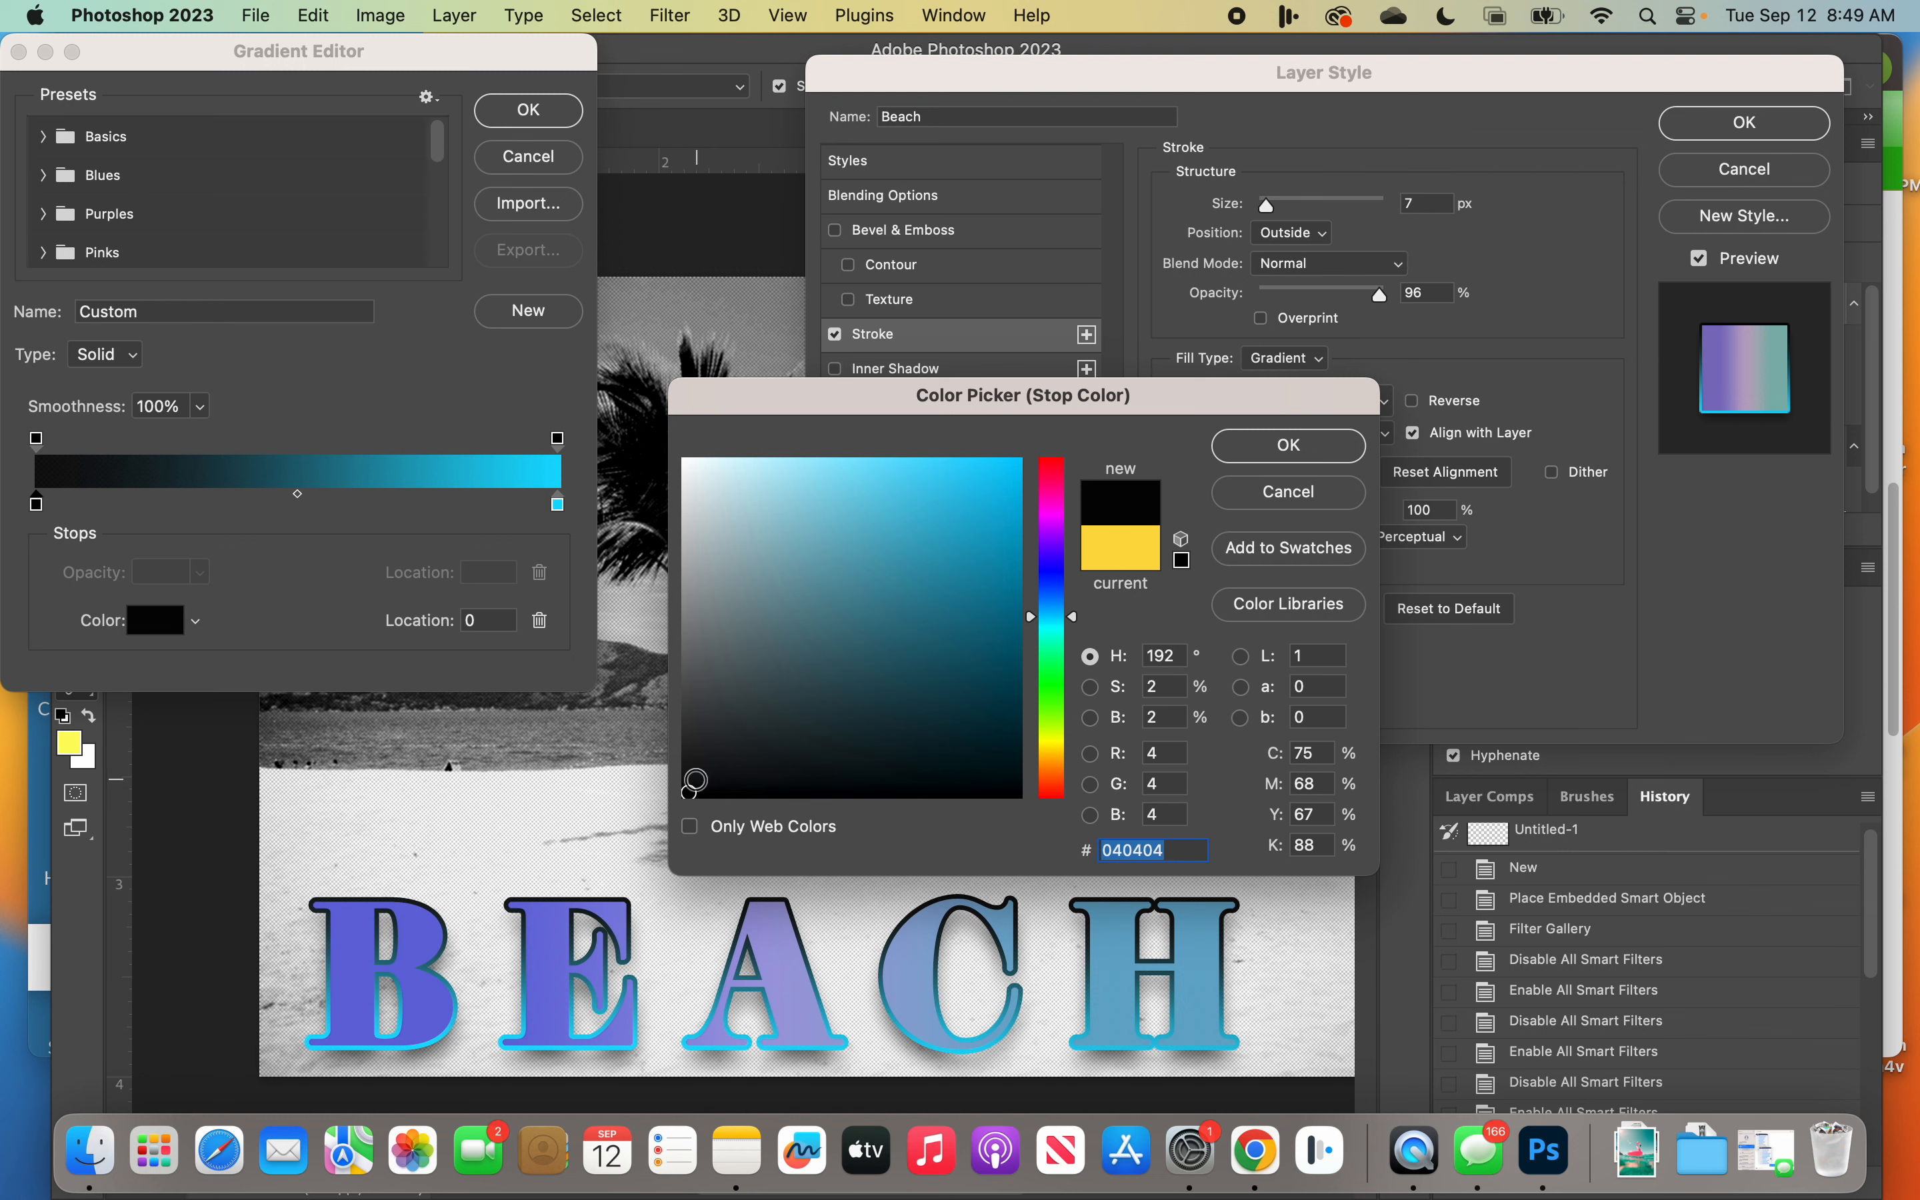
pyautogui.moveTo(692, 788)
pyautogui.mouseDown()
pyautogui.moveTo(750, 686)
pyautogui.moveTo(732, 725)
pyautogui.mouseUp()
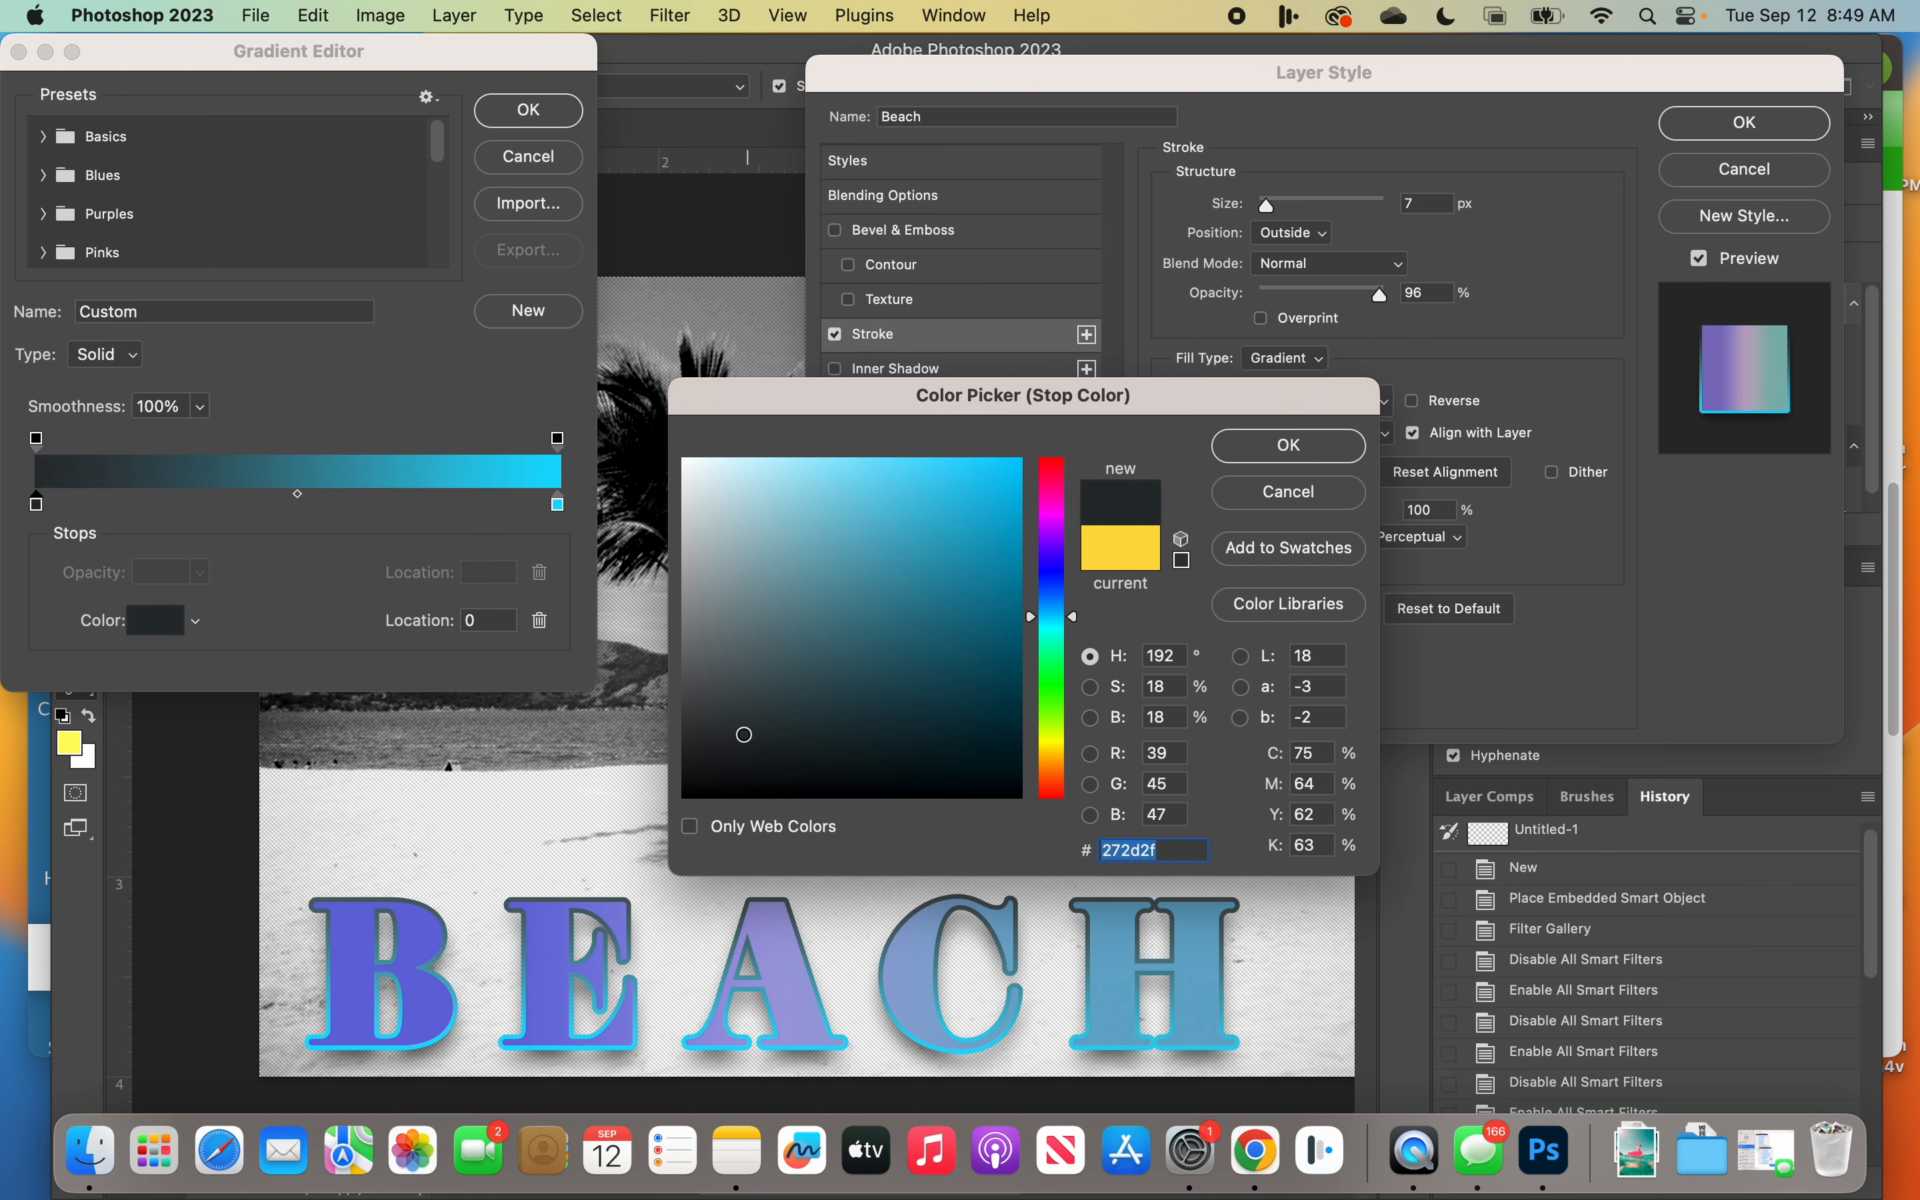
pyautogui.click(1255, 458)
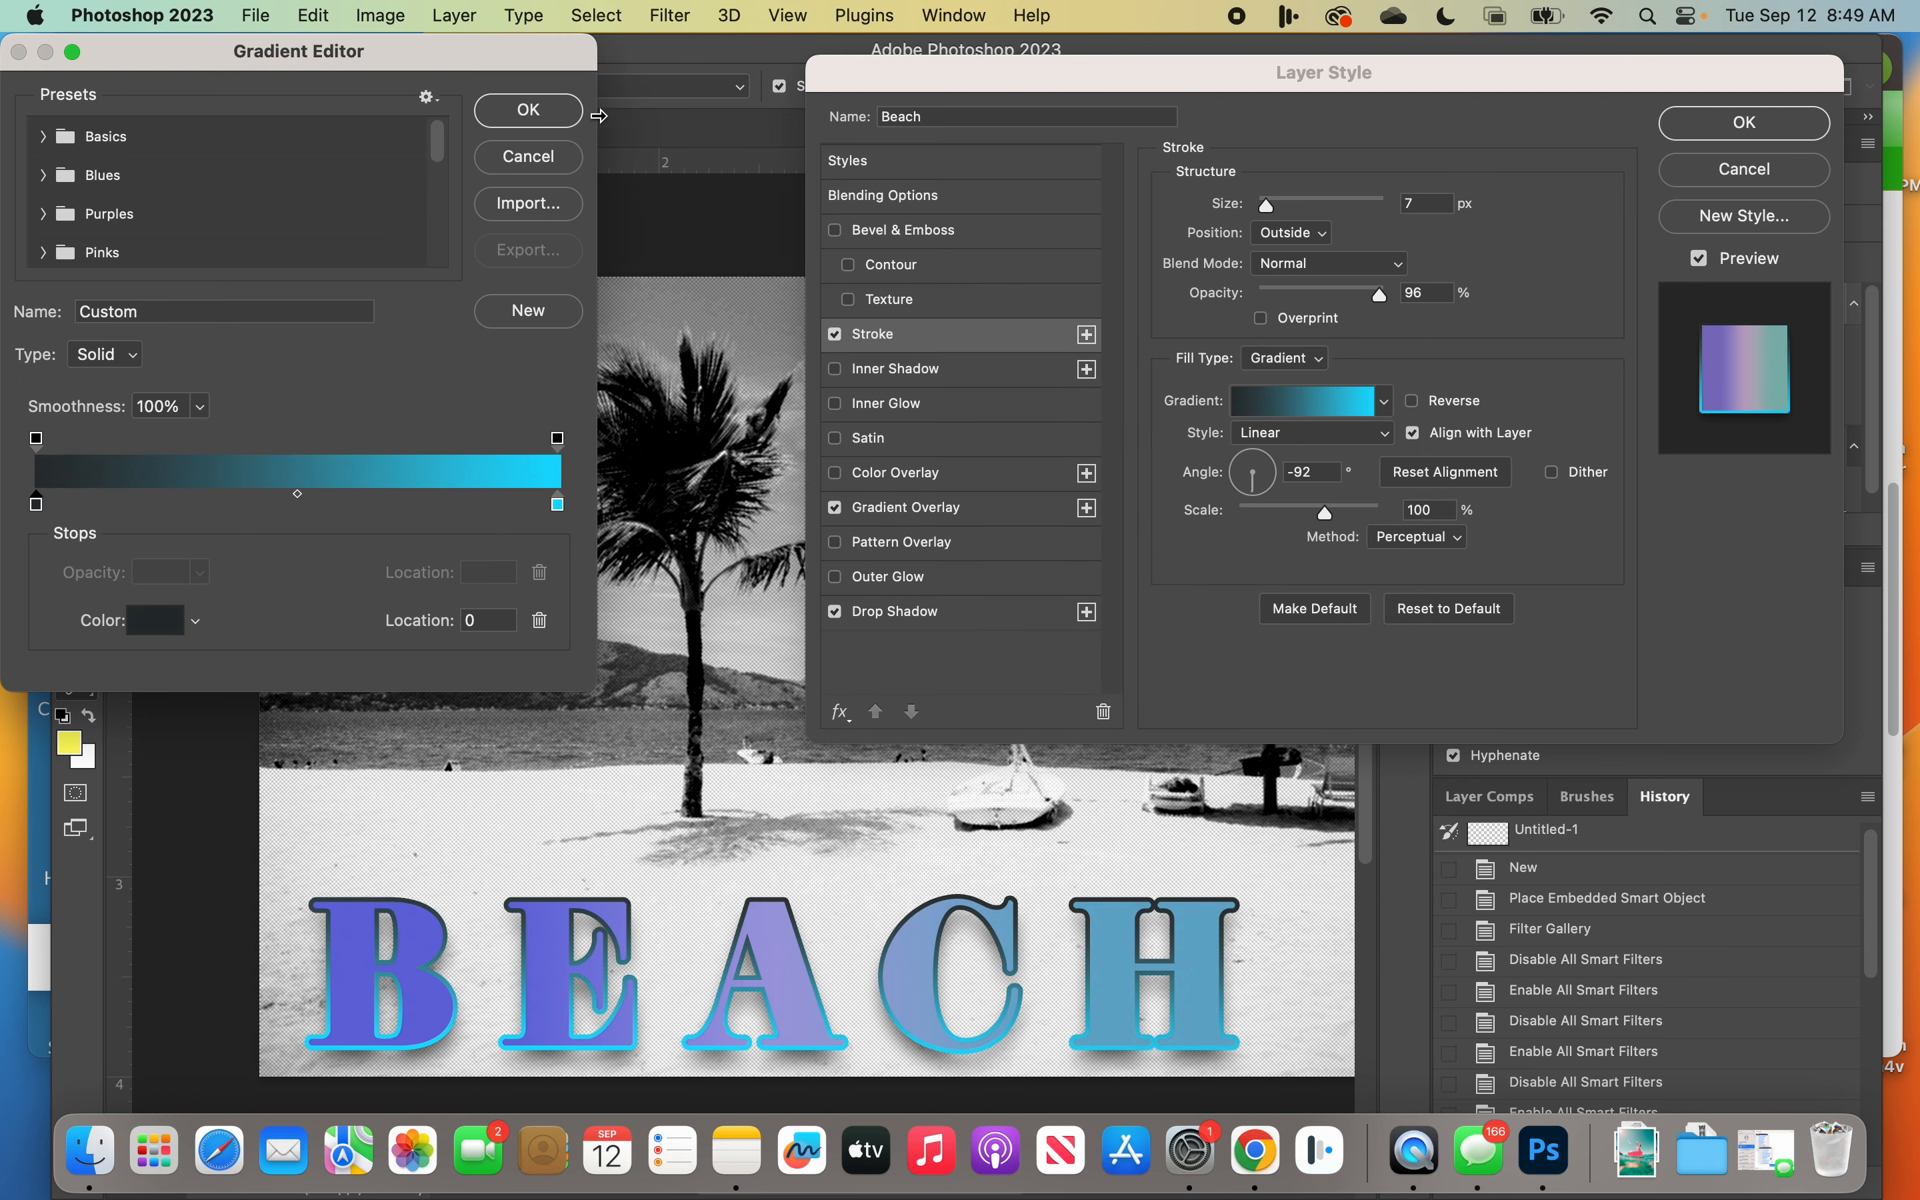
pyautogui.click(576, 123)
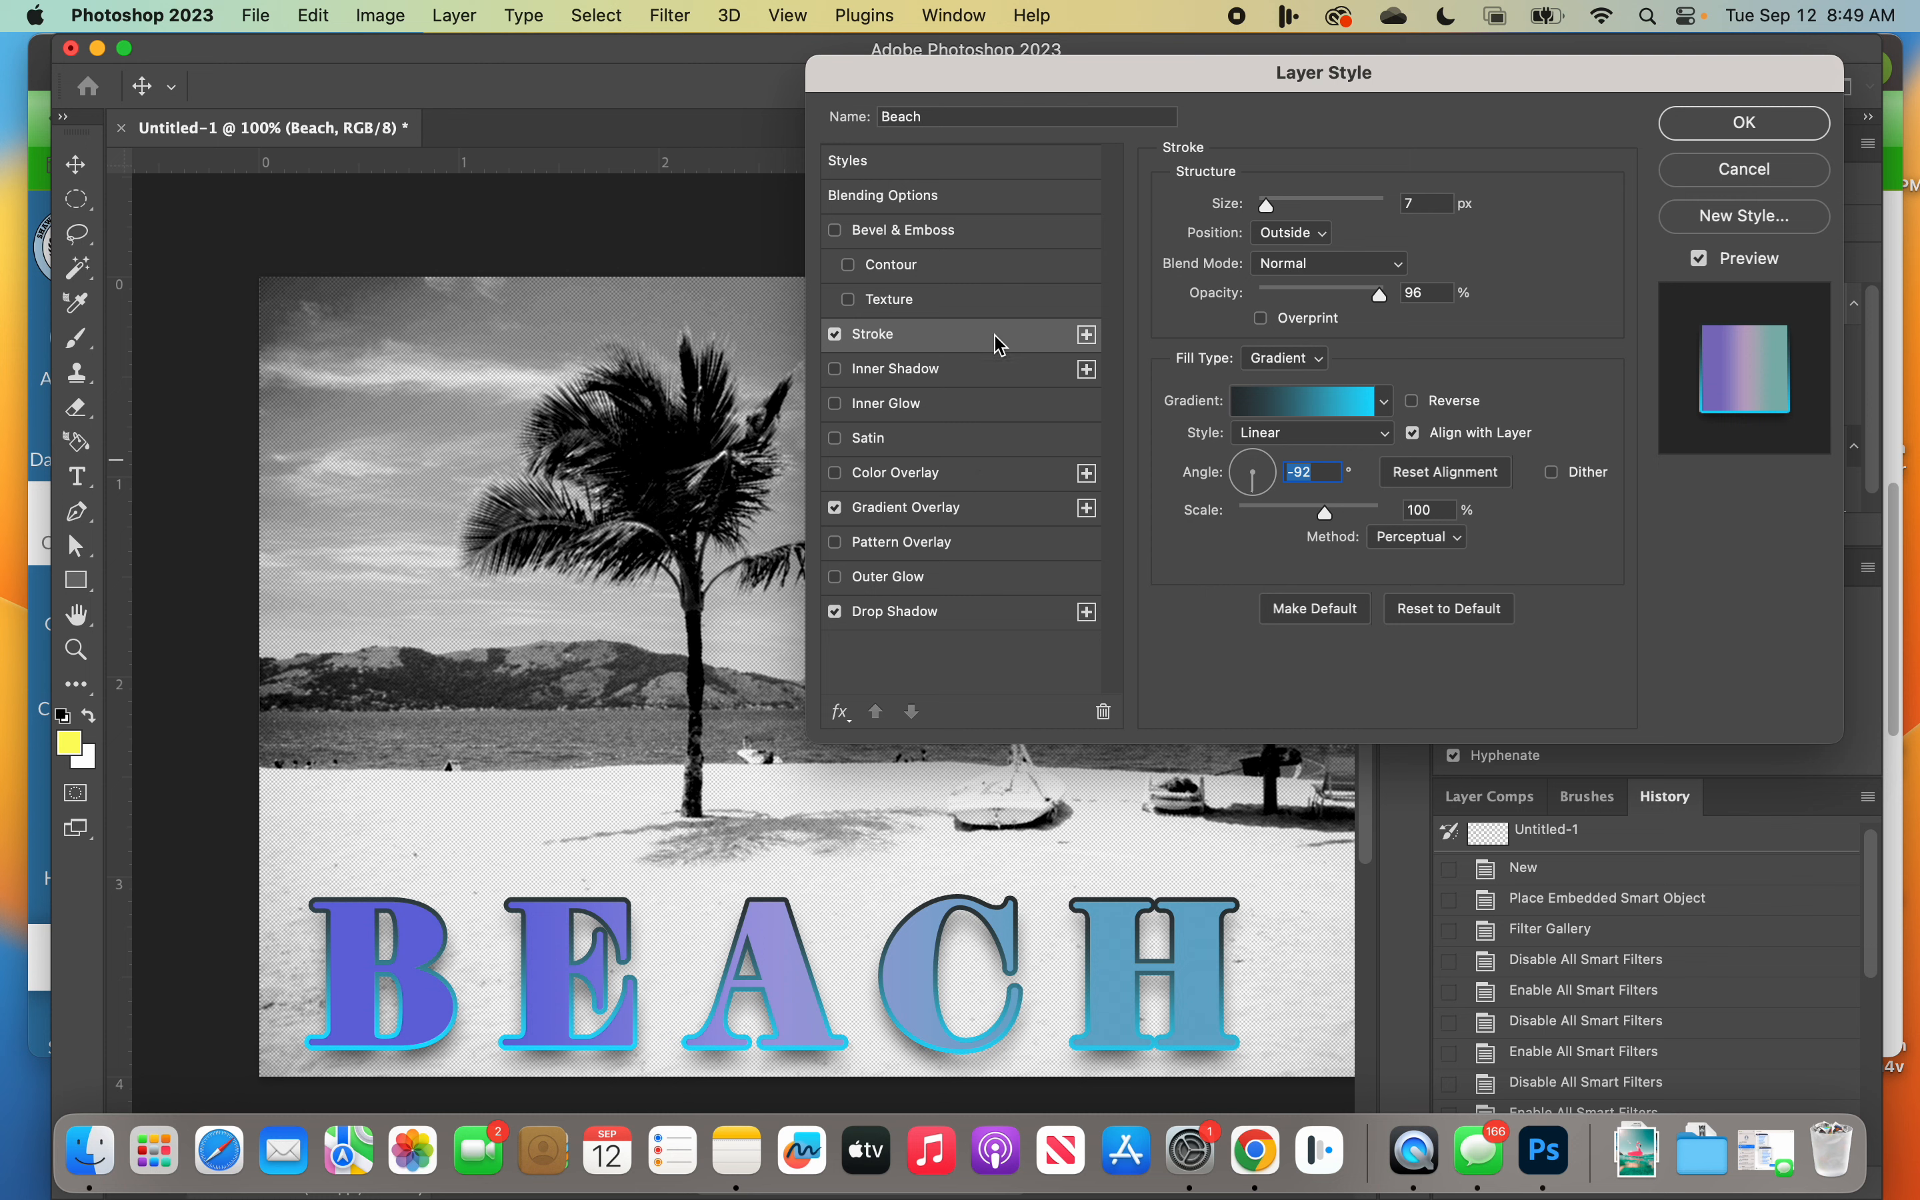
# Step: Try the Bevel & Emboss effect on the BEACH text and turn it off again
pyautogui.click(927, 232)
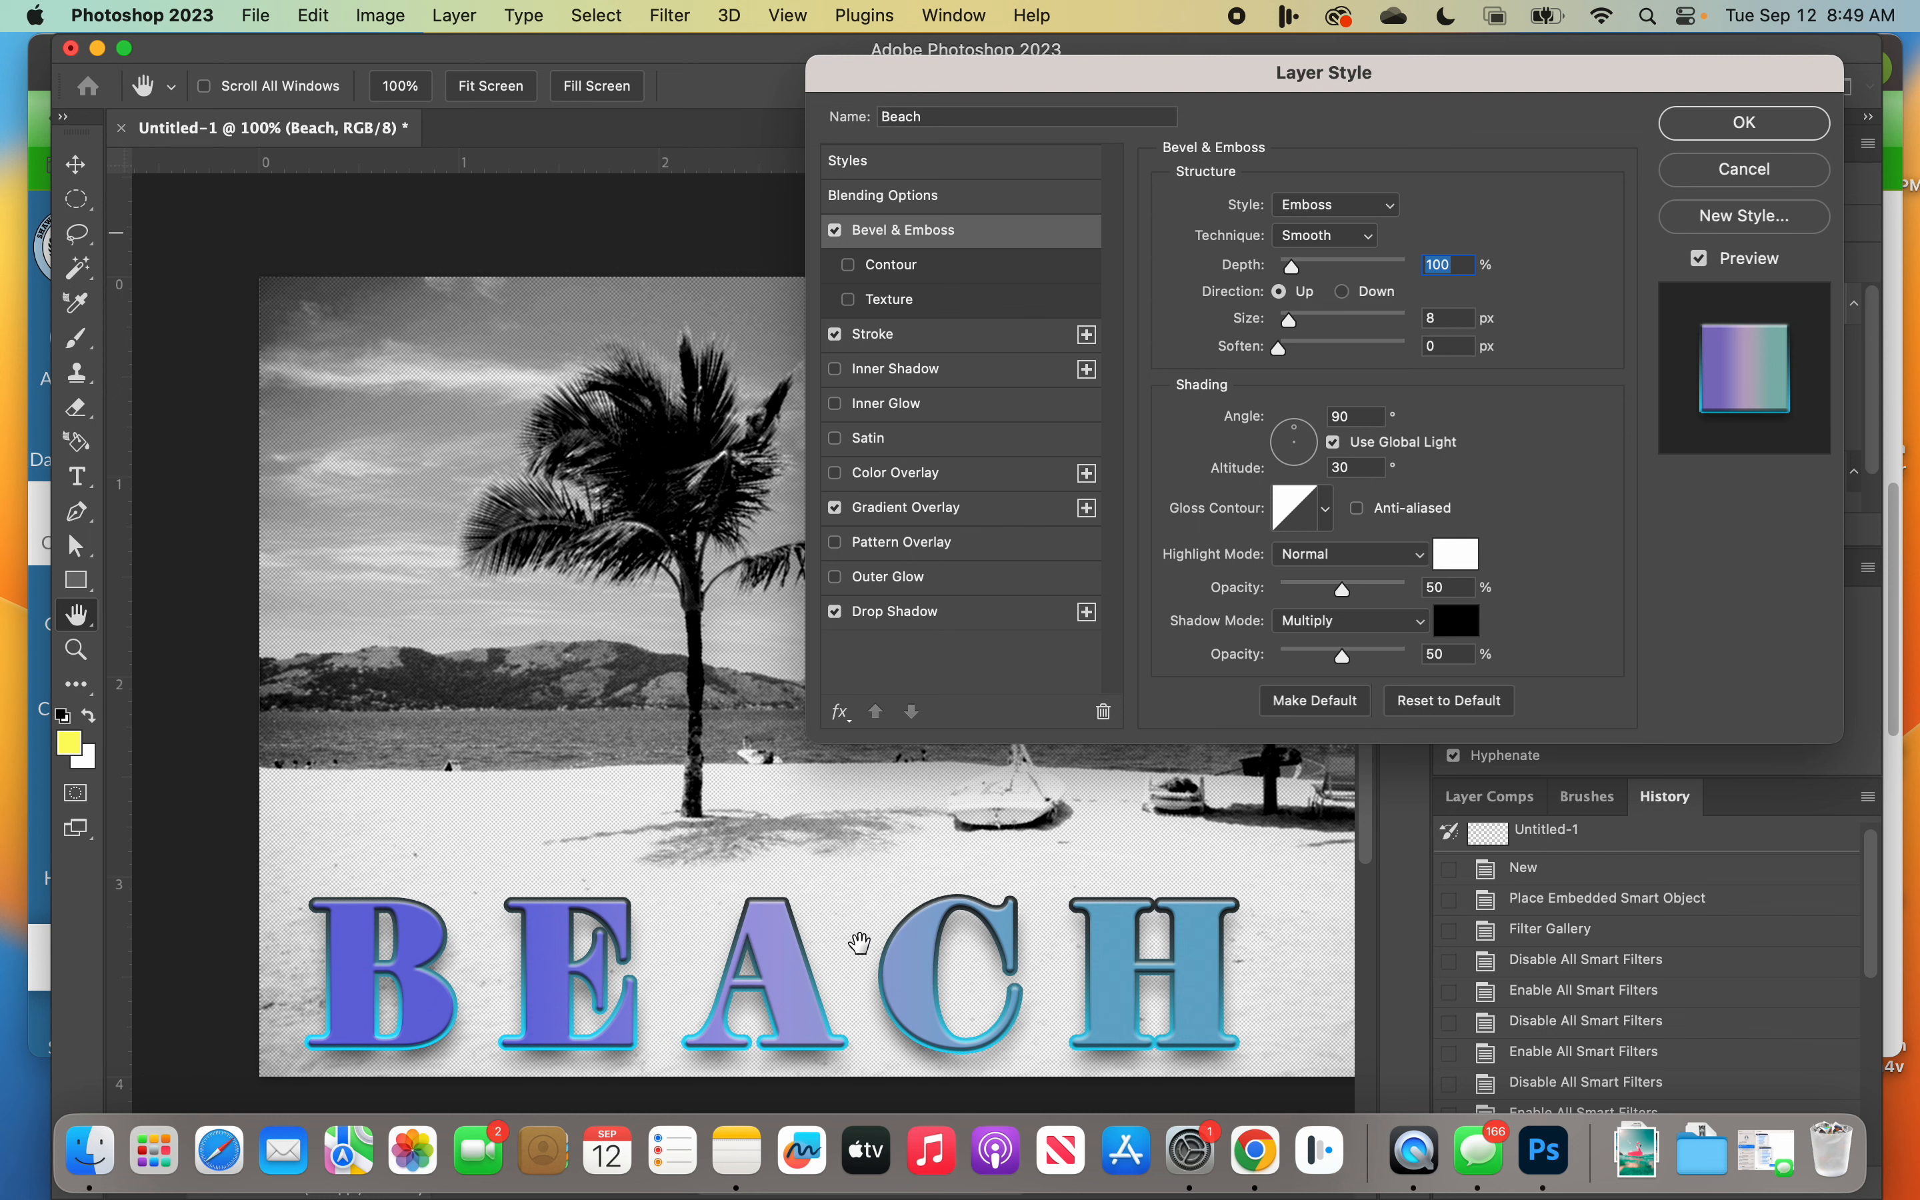
pyautogui.click(835, 231)
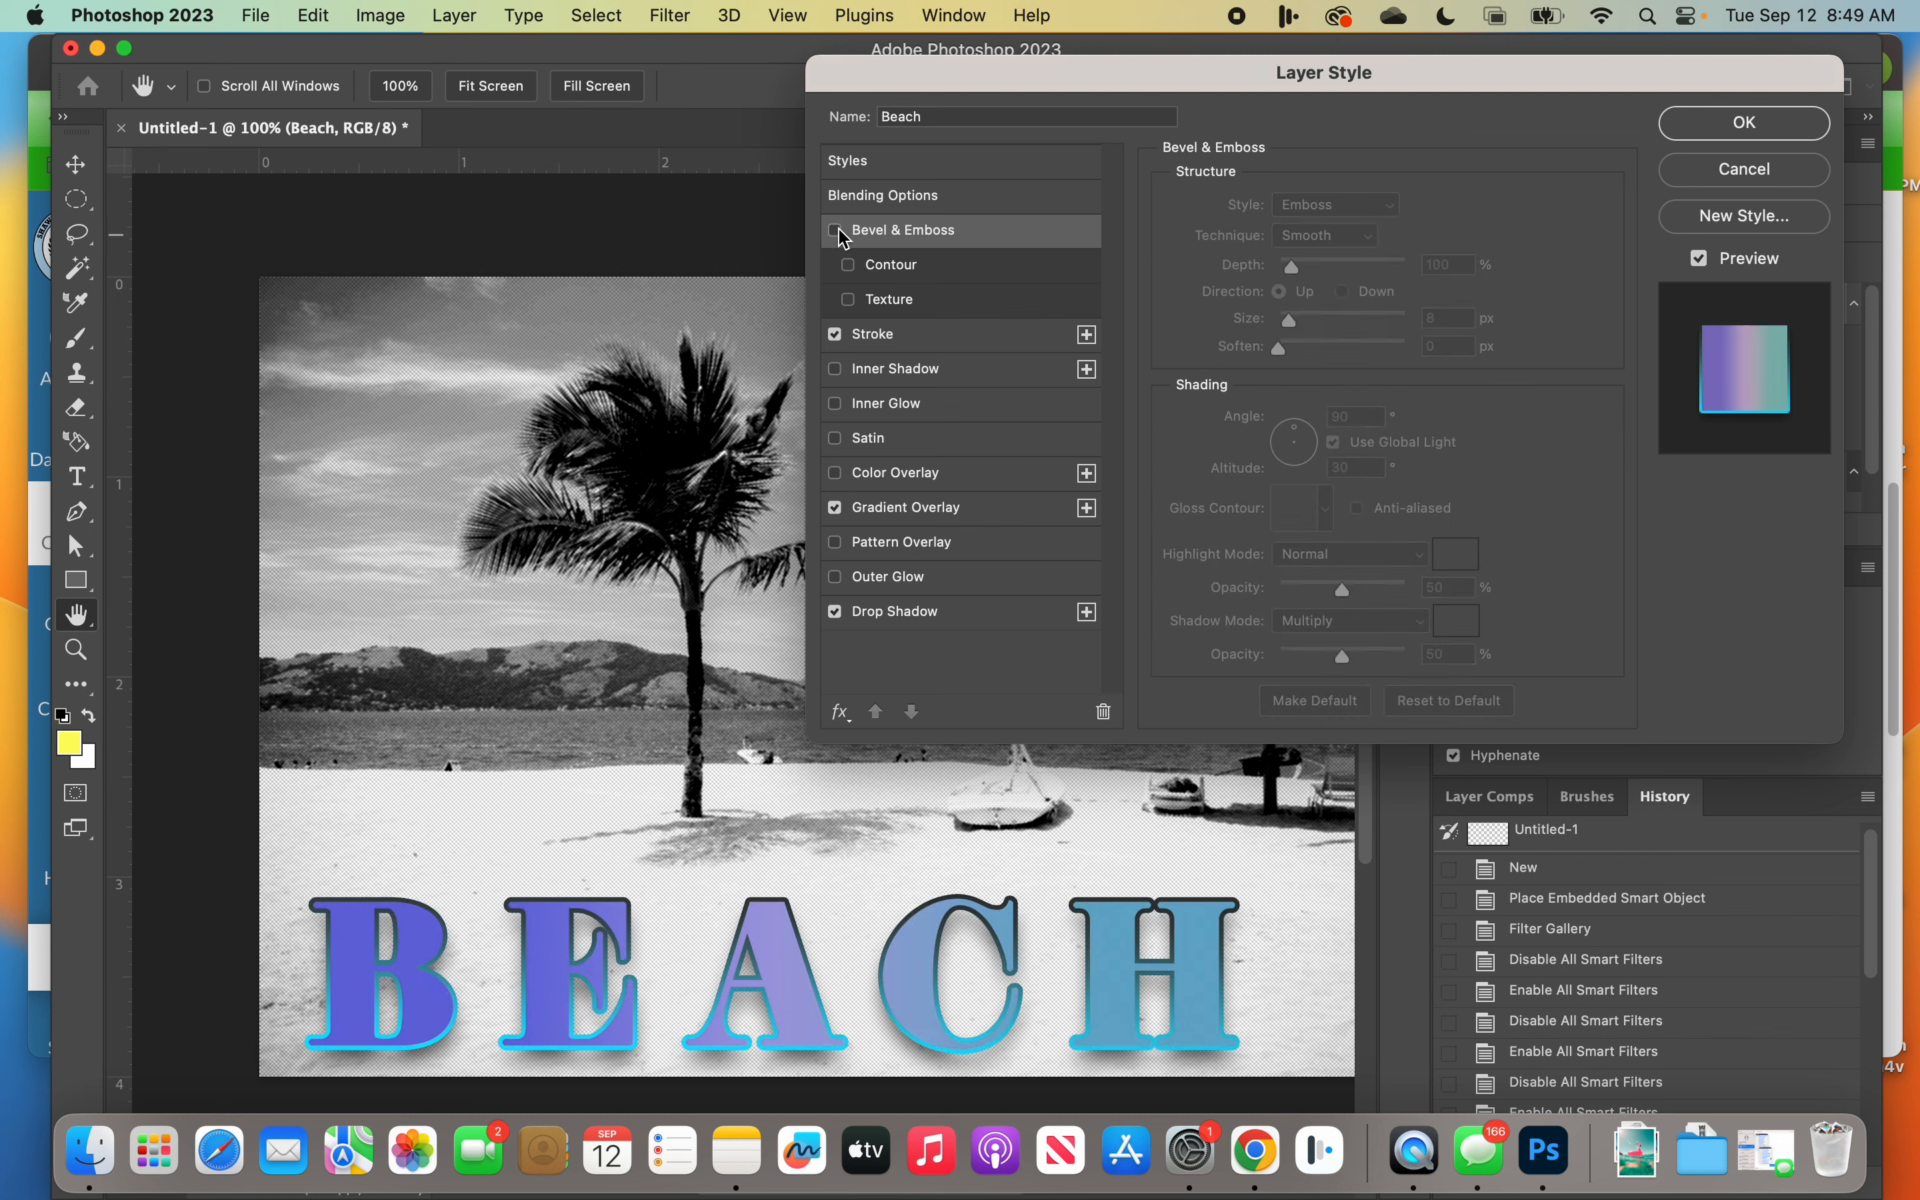
# Step: Turn on the Bevel & Emboss effect for the BEACH text and apply the layer style
pyautogui.click(835, 231)
pyautogui.click(835, 231)
pyautogui.click(836, 231)
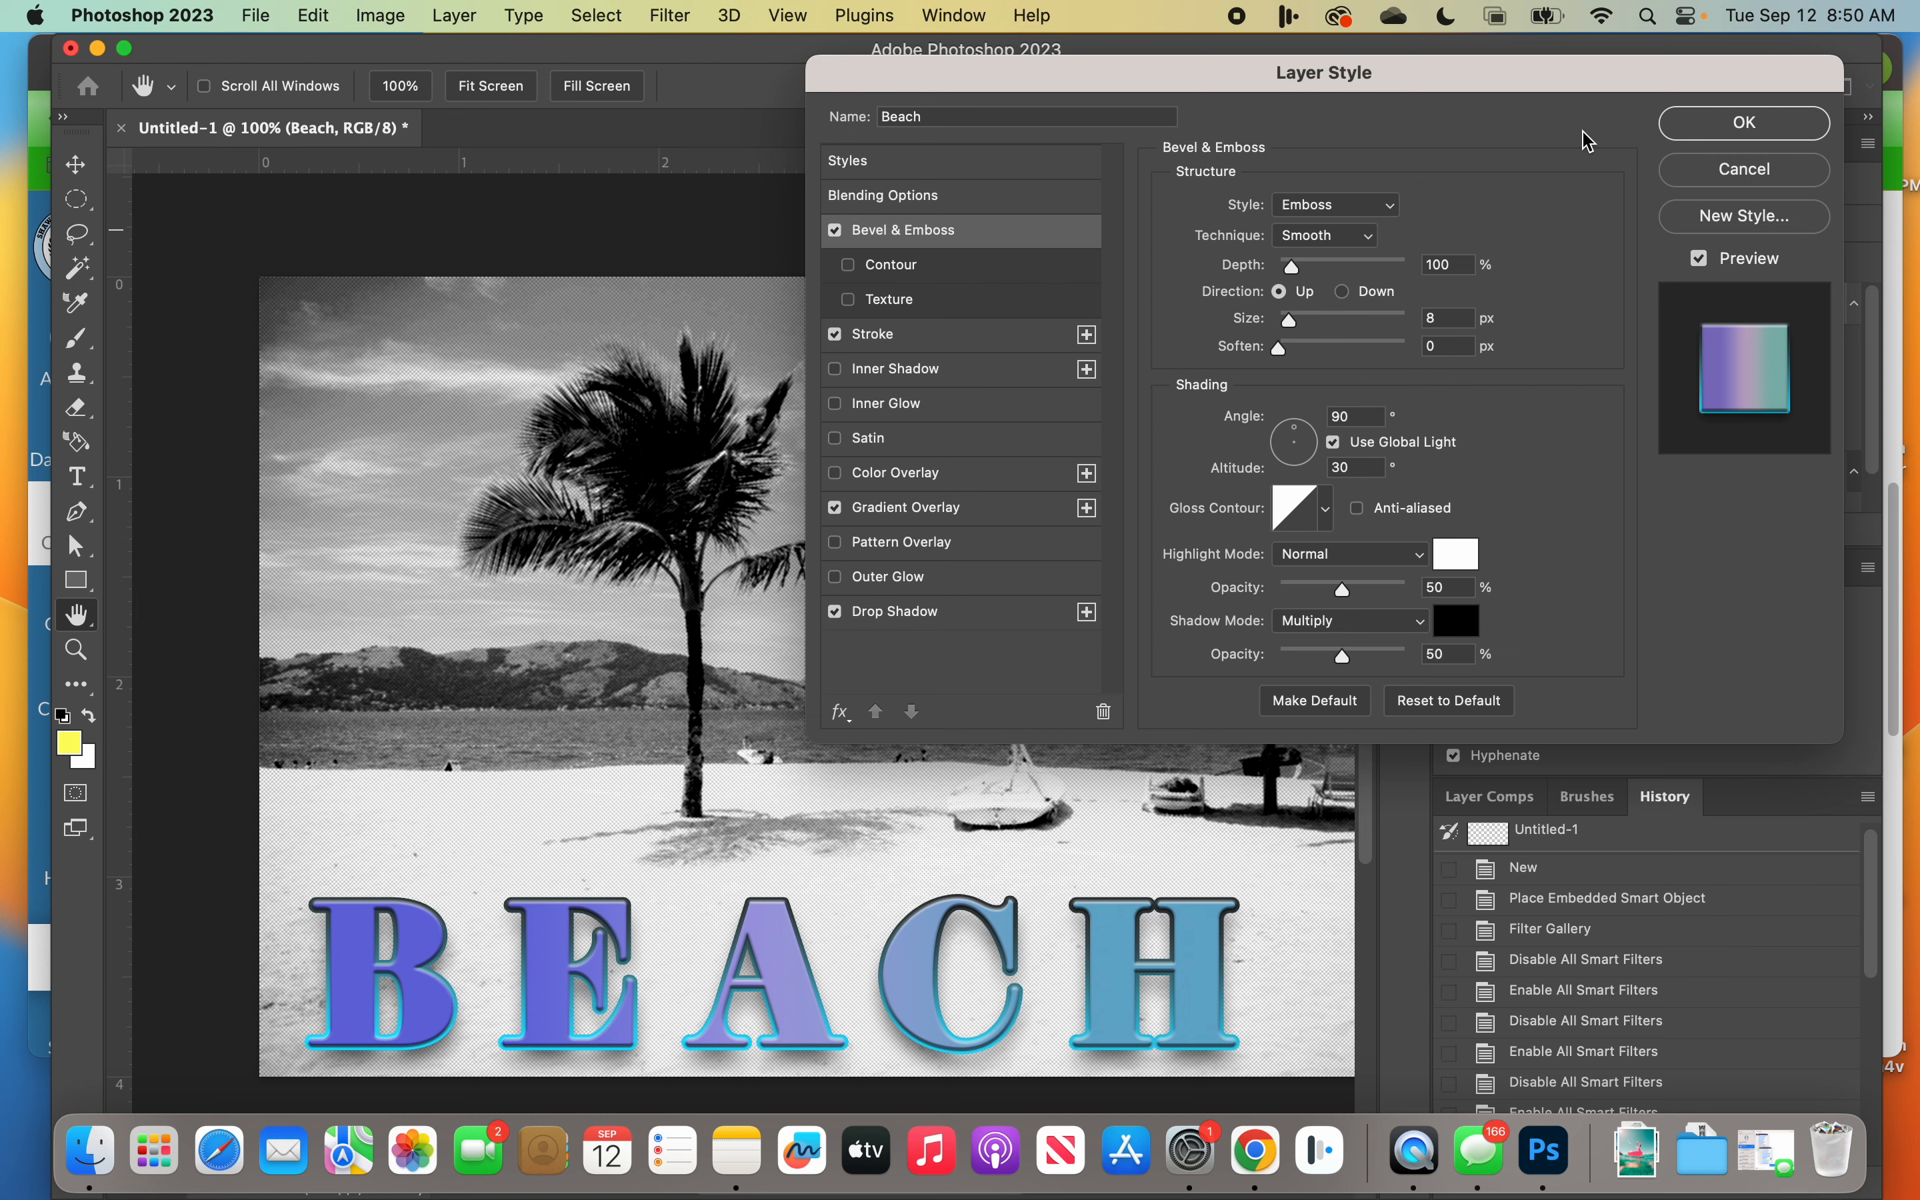
pyautogui.click(1733, 130)
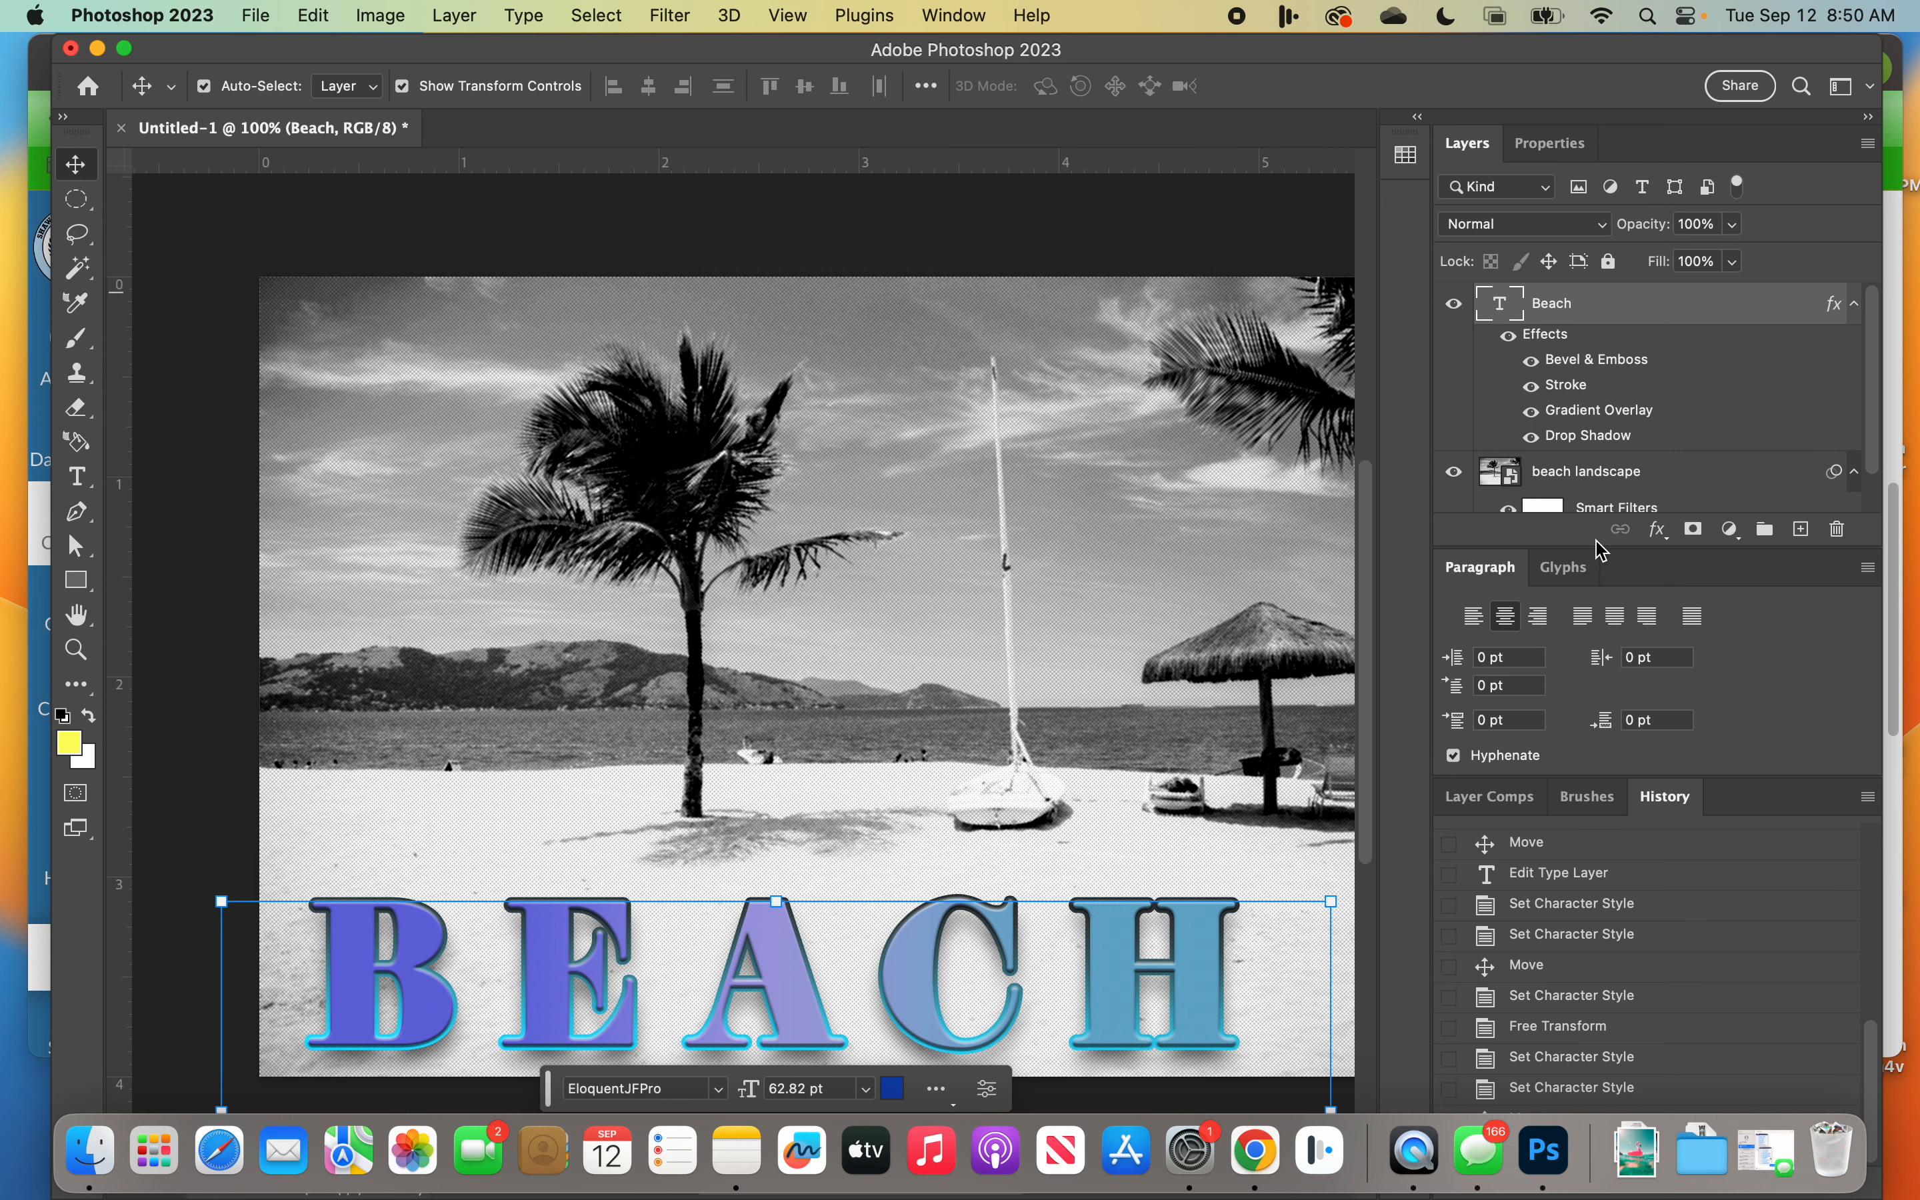
# Step: Undock the Layers panel so it floats over the canvas, and select the beach landscape layer followed by the Beach text layer
pyautogui.moveTo(1464, 143); pyautogui.dragTo(1067, 155)
pyautogui.click(1270, 501)
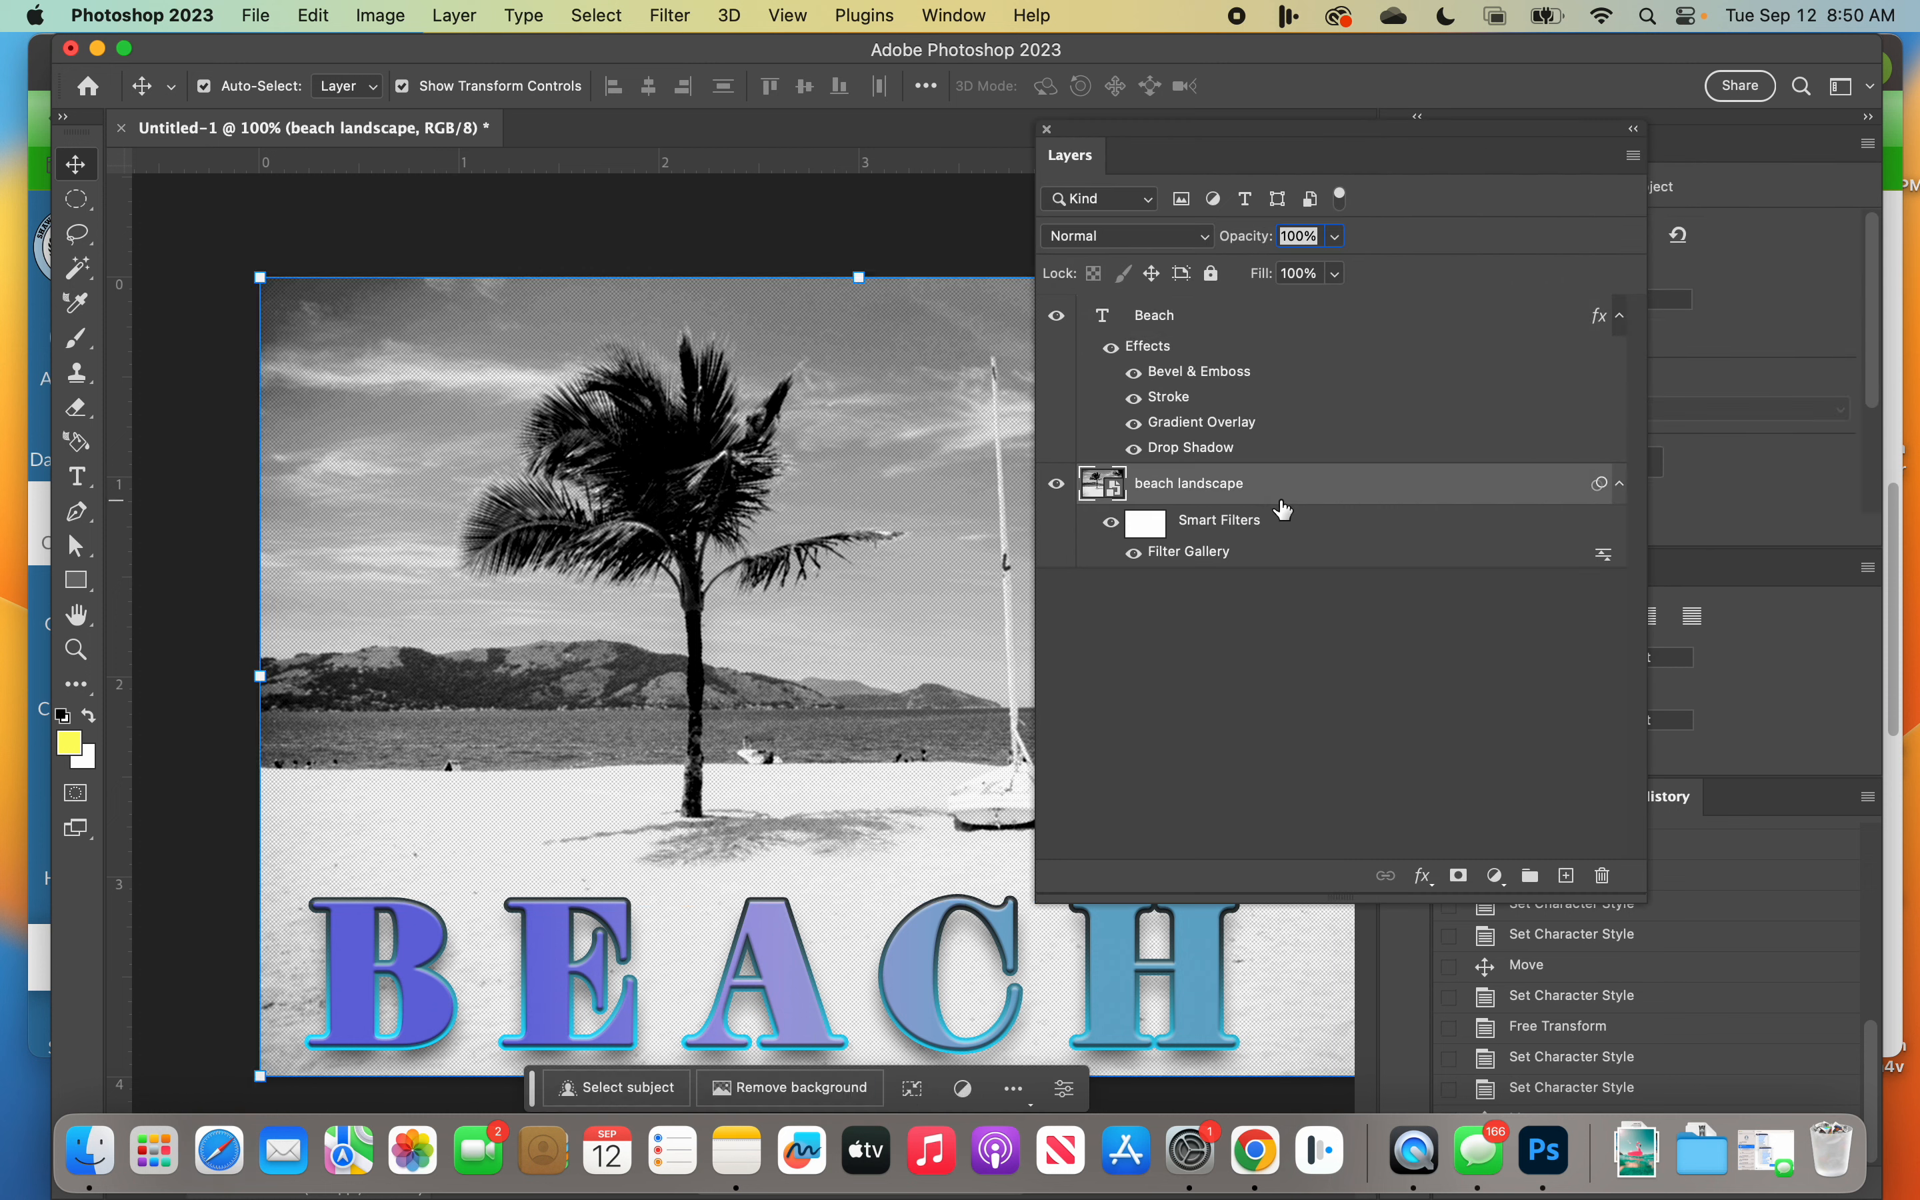
pyautogui.click(1218, 334)
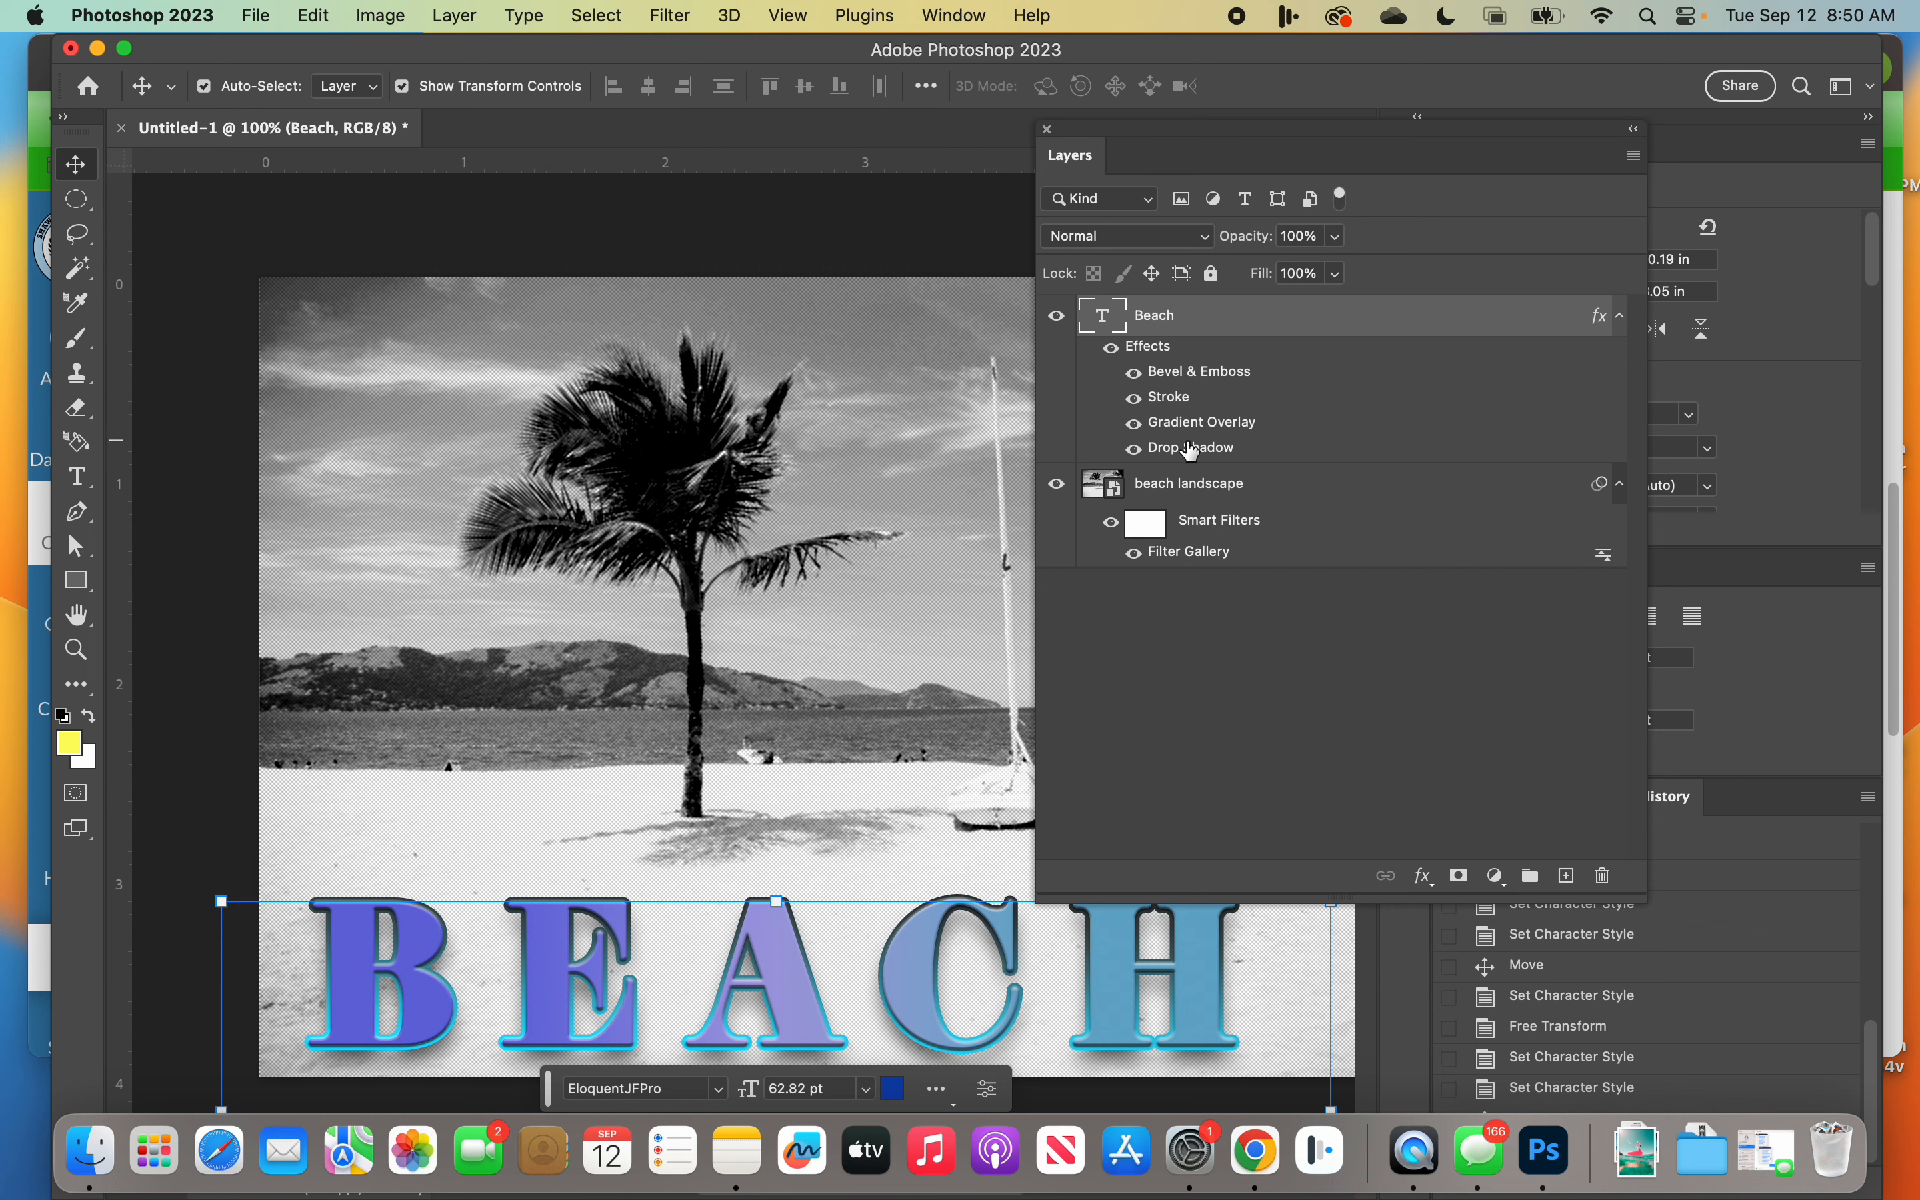
# Step: Compare the BEACH text with its Stroke effect hidden and shown, and shift the floating Layers panel slightly
pyautogui.click(1134, 397)
pyautogui.click(1134, 396)
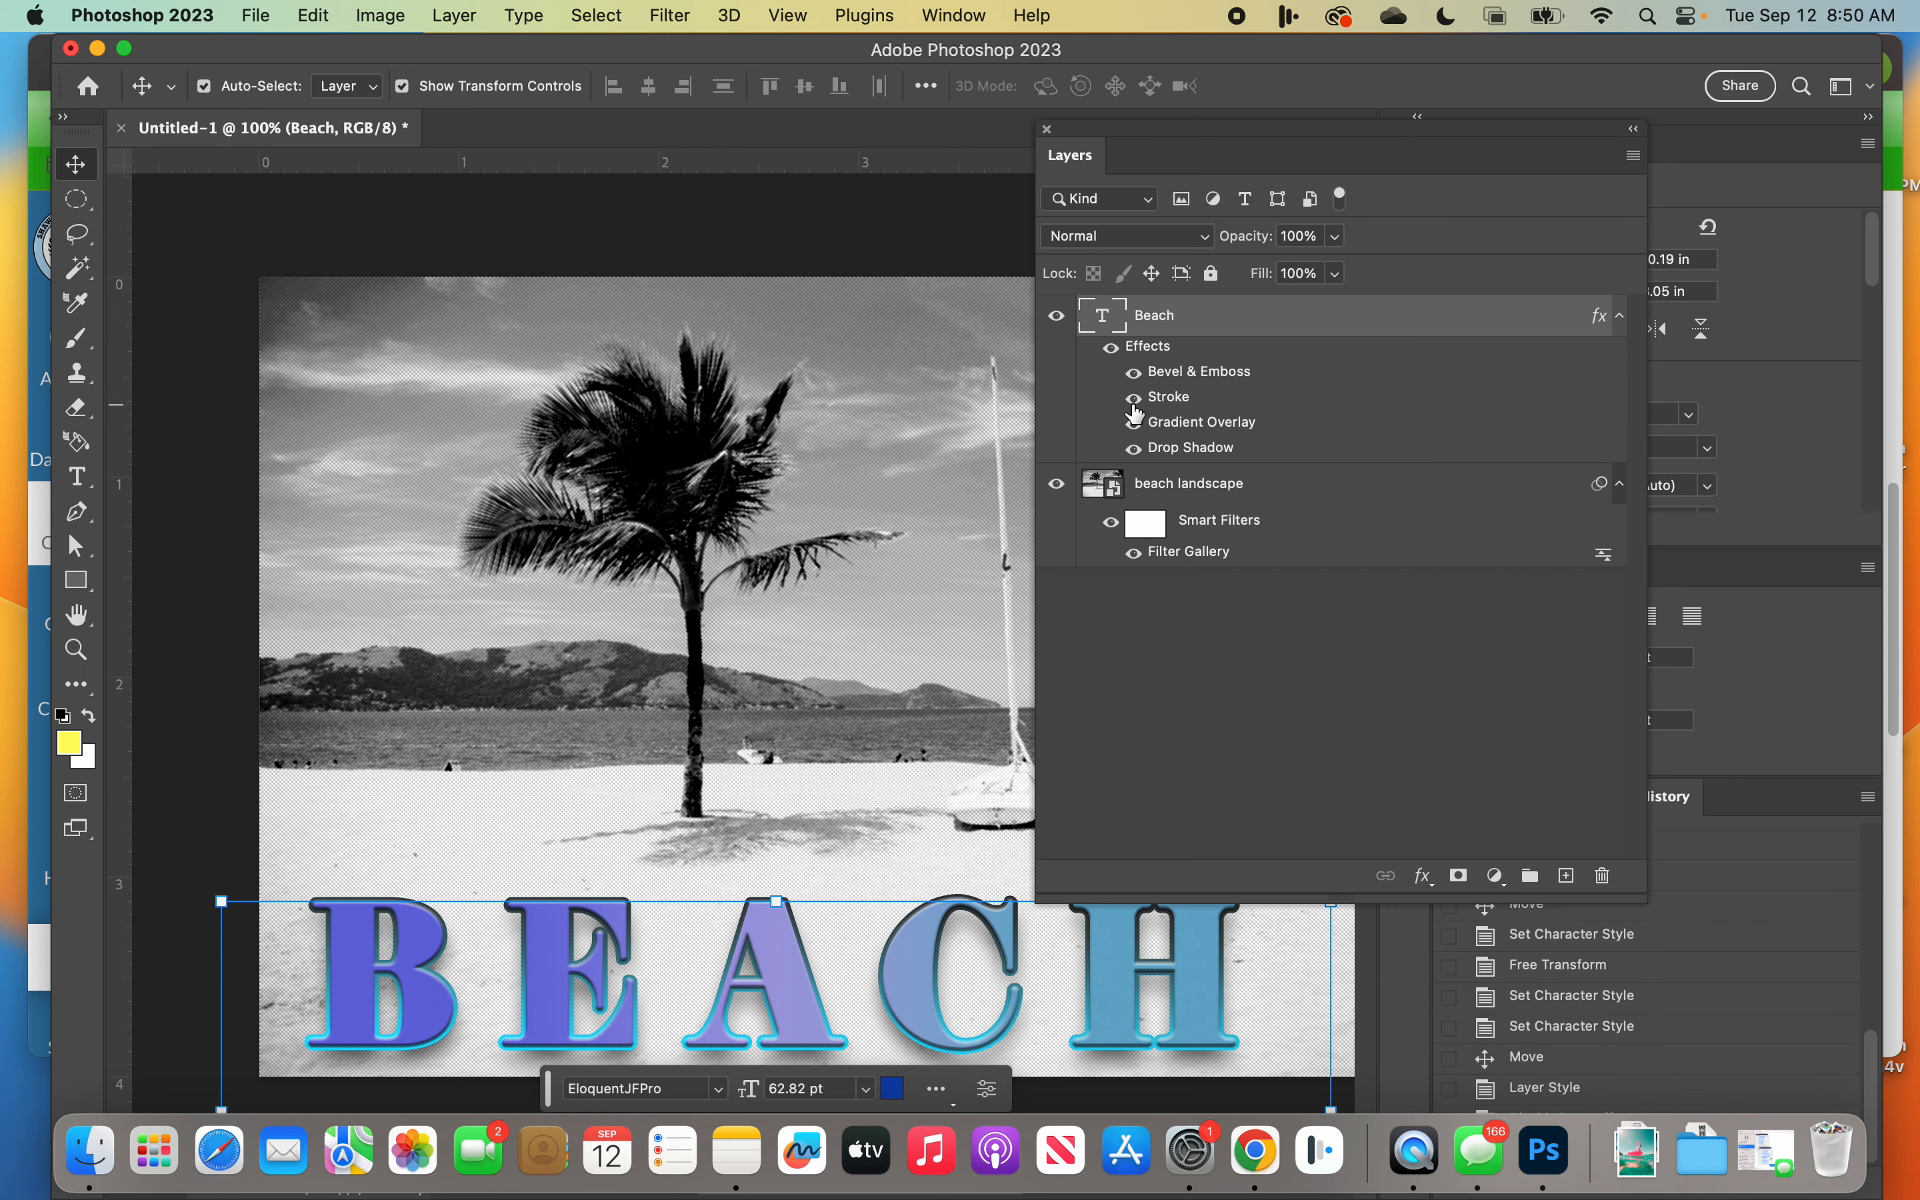
pyautogui.click(1134, 397)
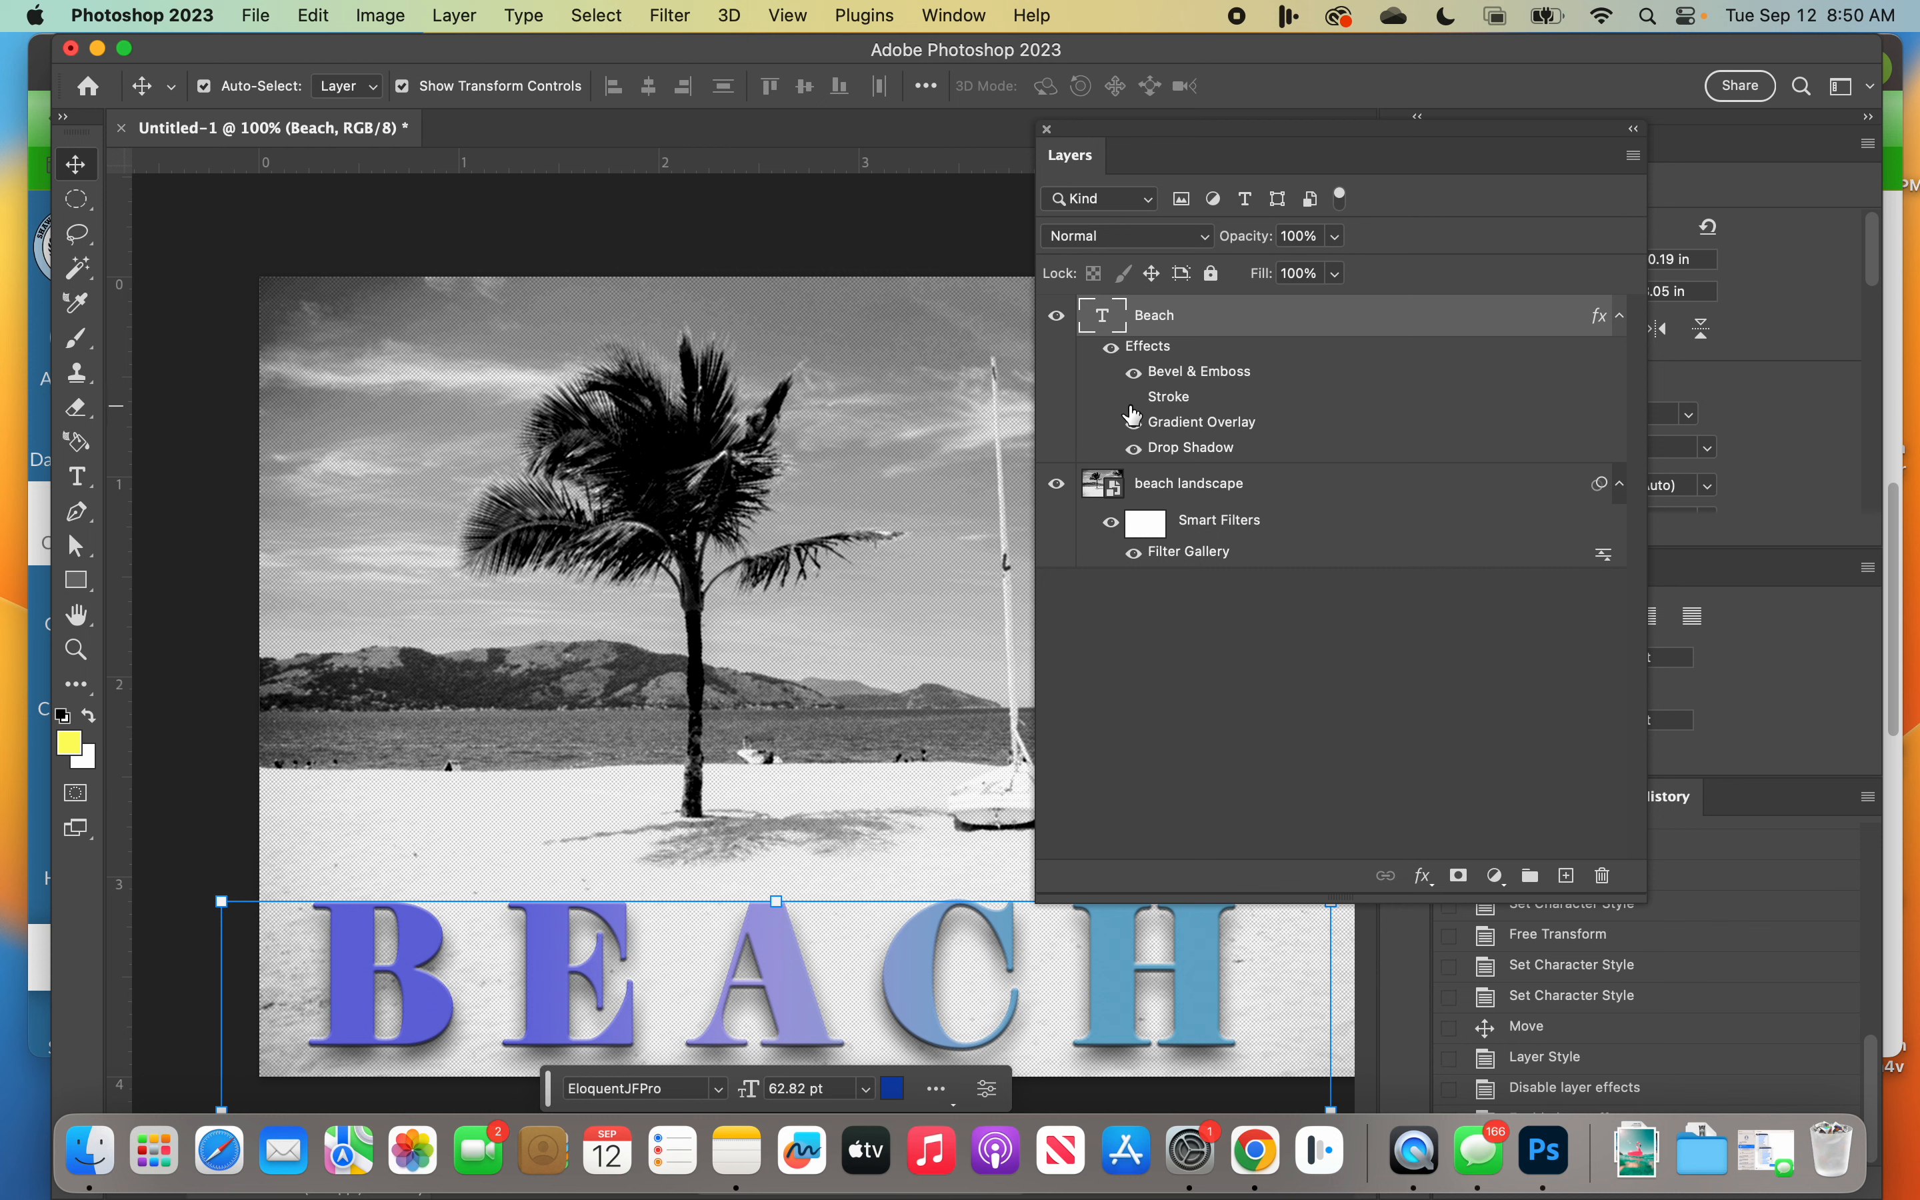
pyautogui.click(1134, 400)
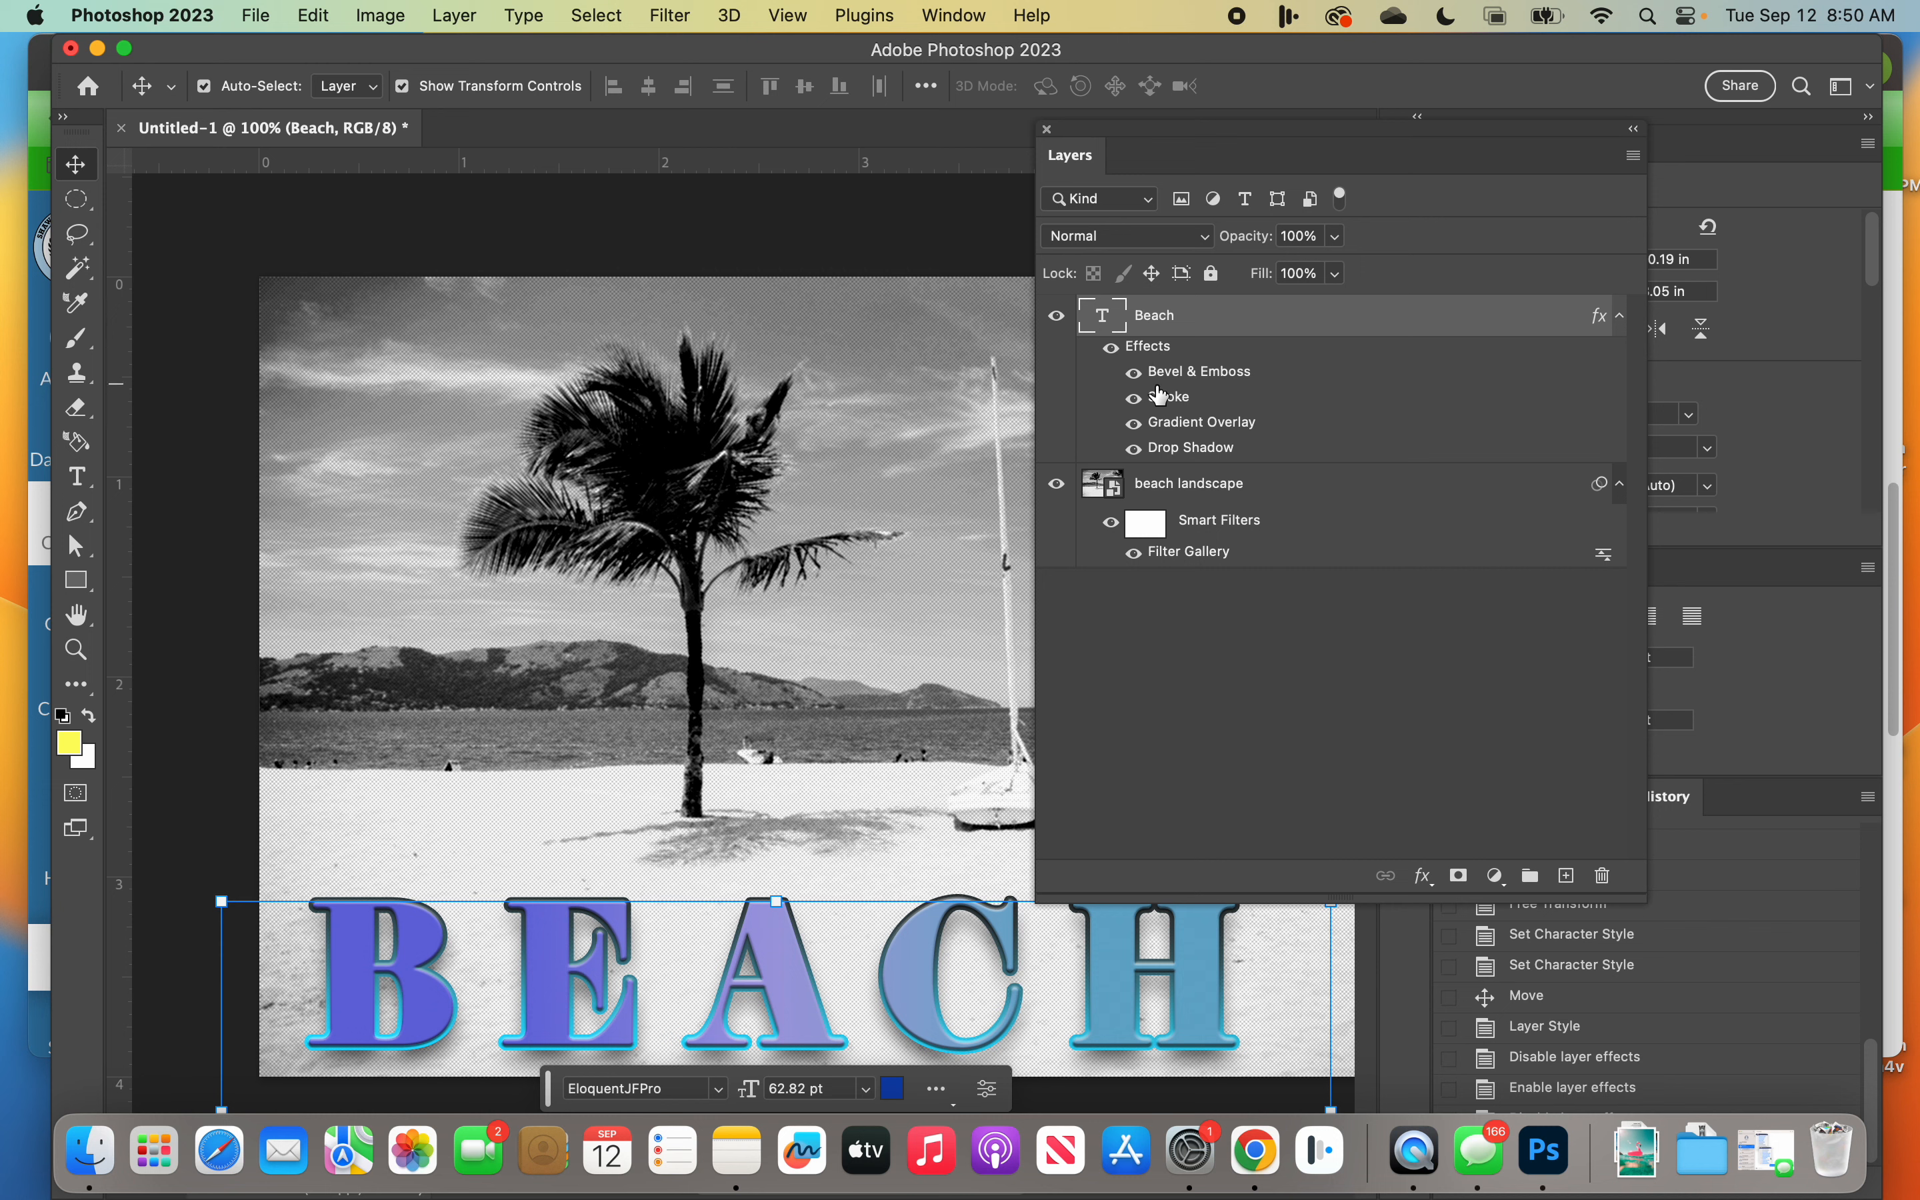
pyautogui.moveTo(1226, 134); pyautogui.dragTo(1308, 153)
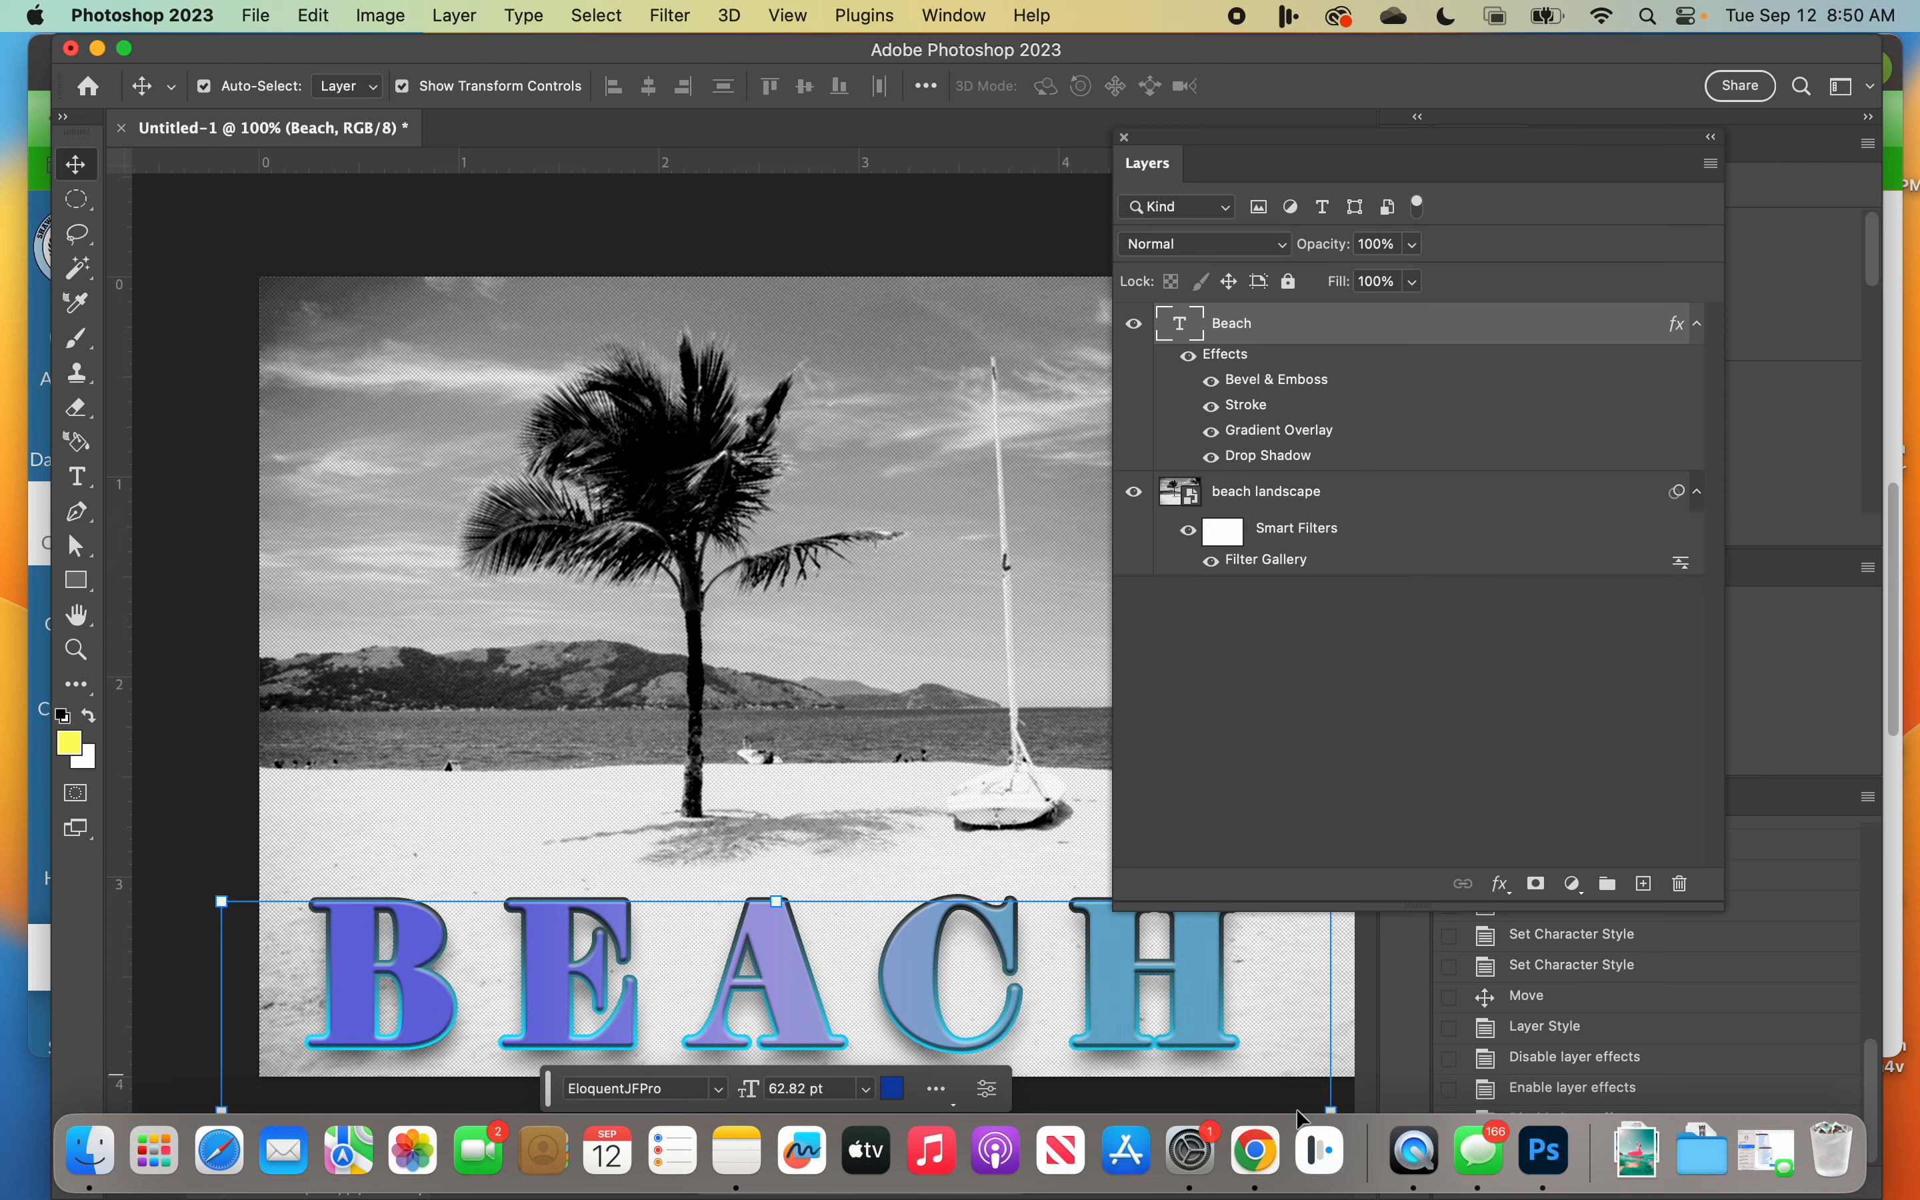
# Step: Switch to the Game Plan page in Chrome and review instruction 6 about the custom ribbon shape
pyautogui.click(1261, 1158)
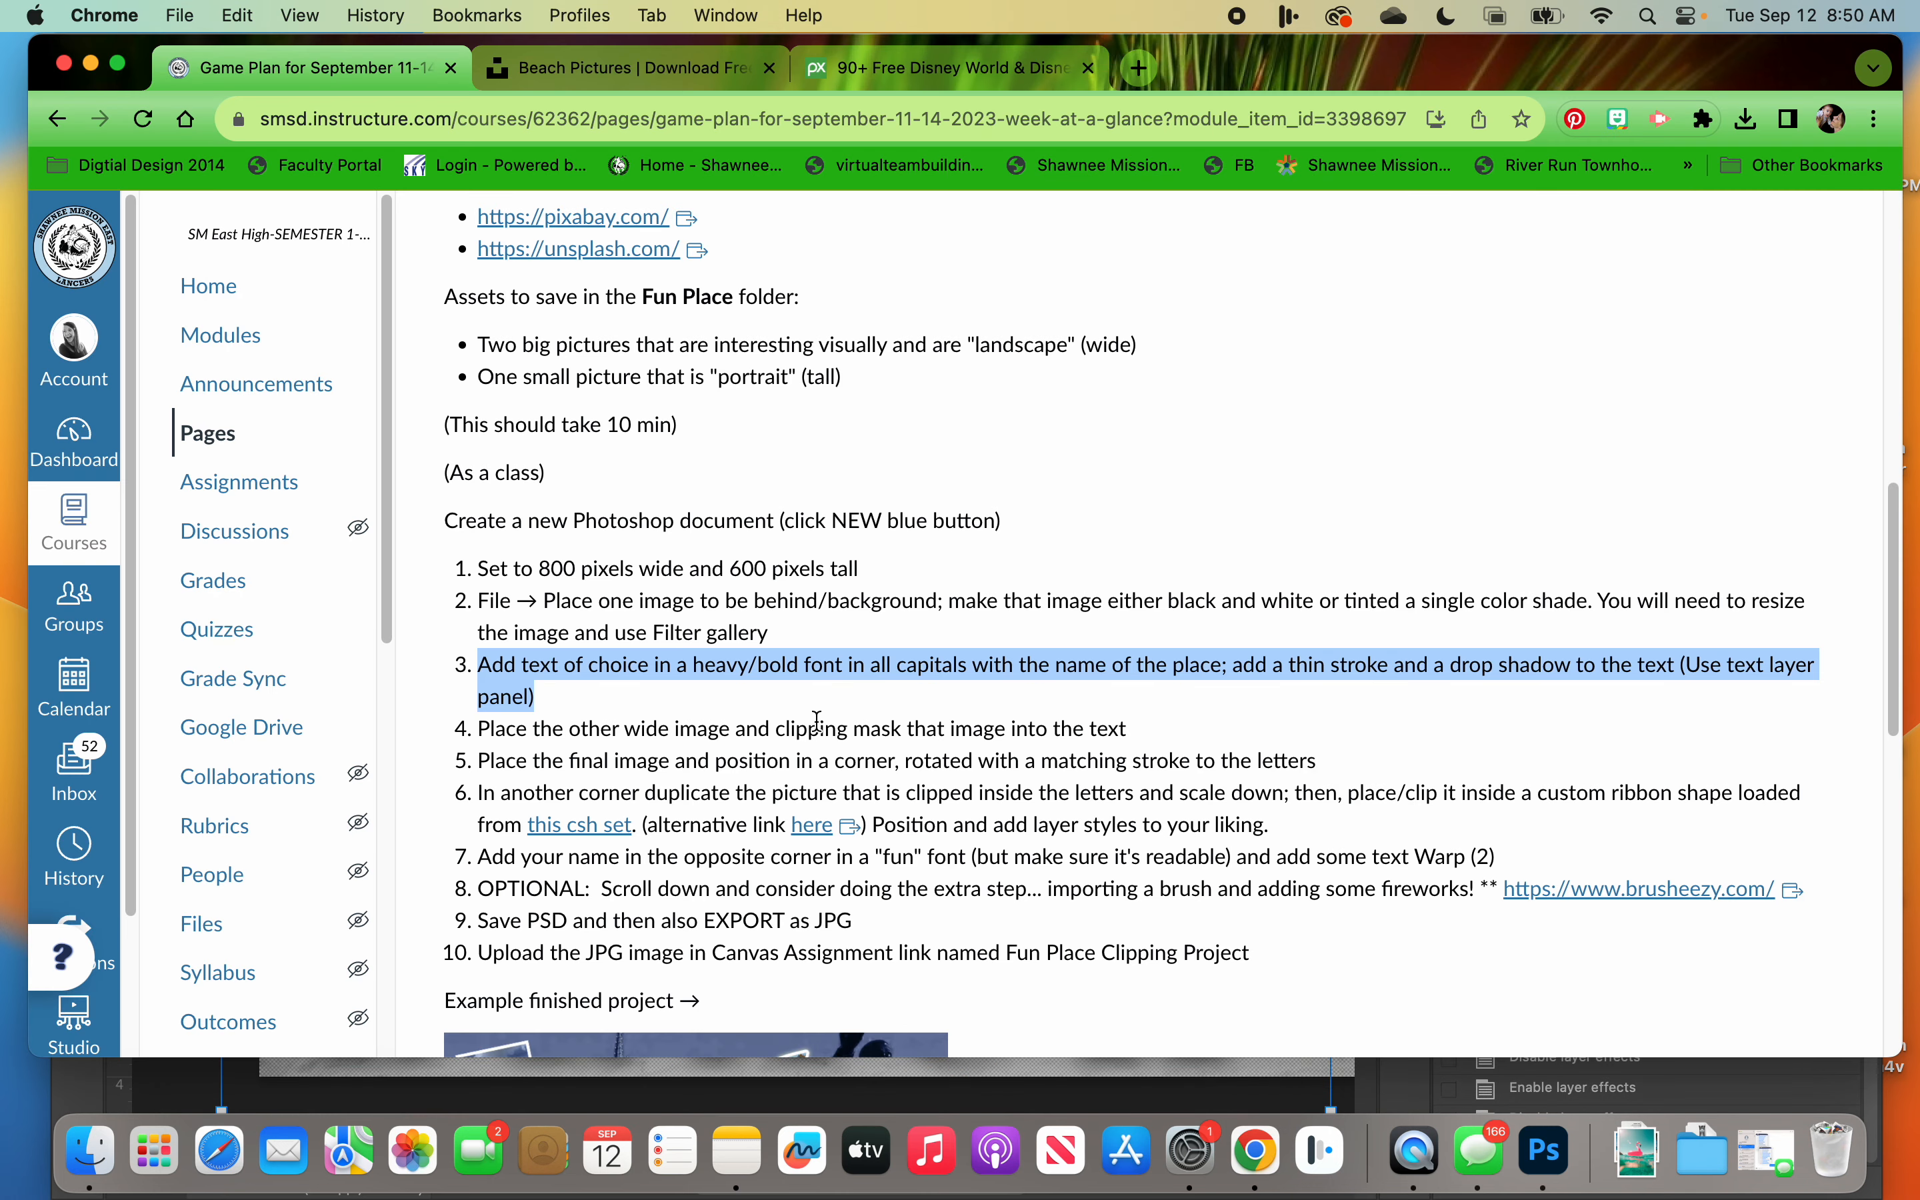
pyautogui.scroll(-1, 822, 718)
pyautogui.scroll(-5, 822, 718)
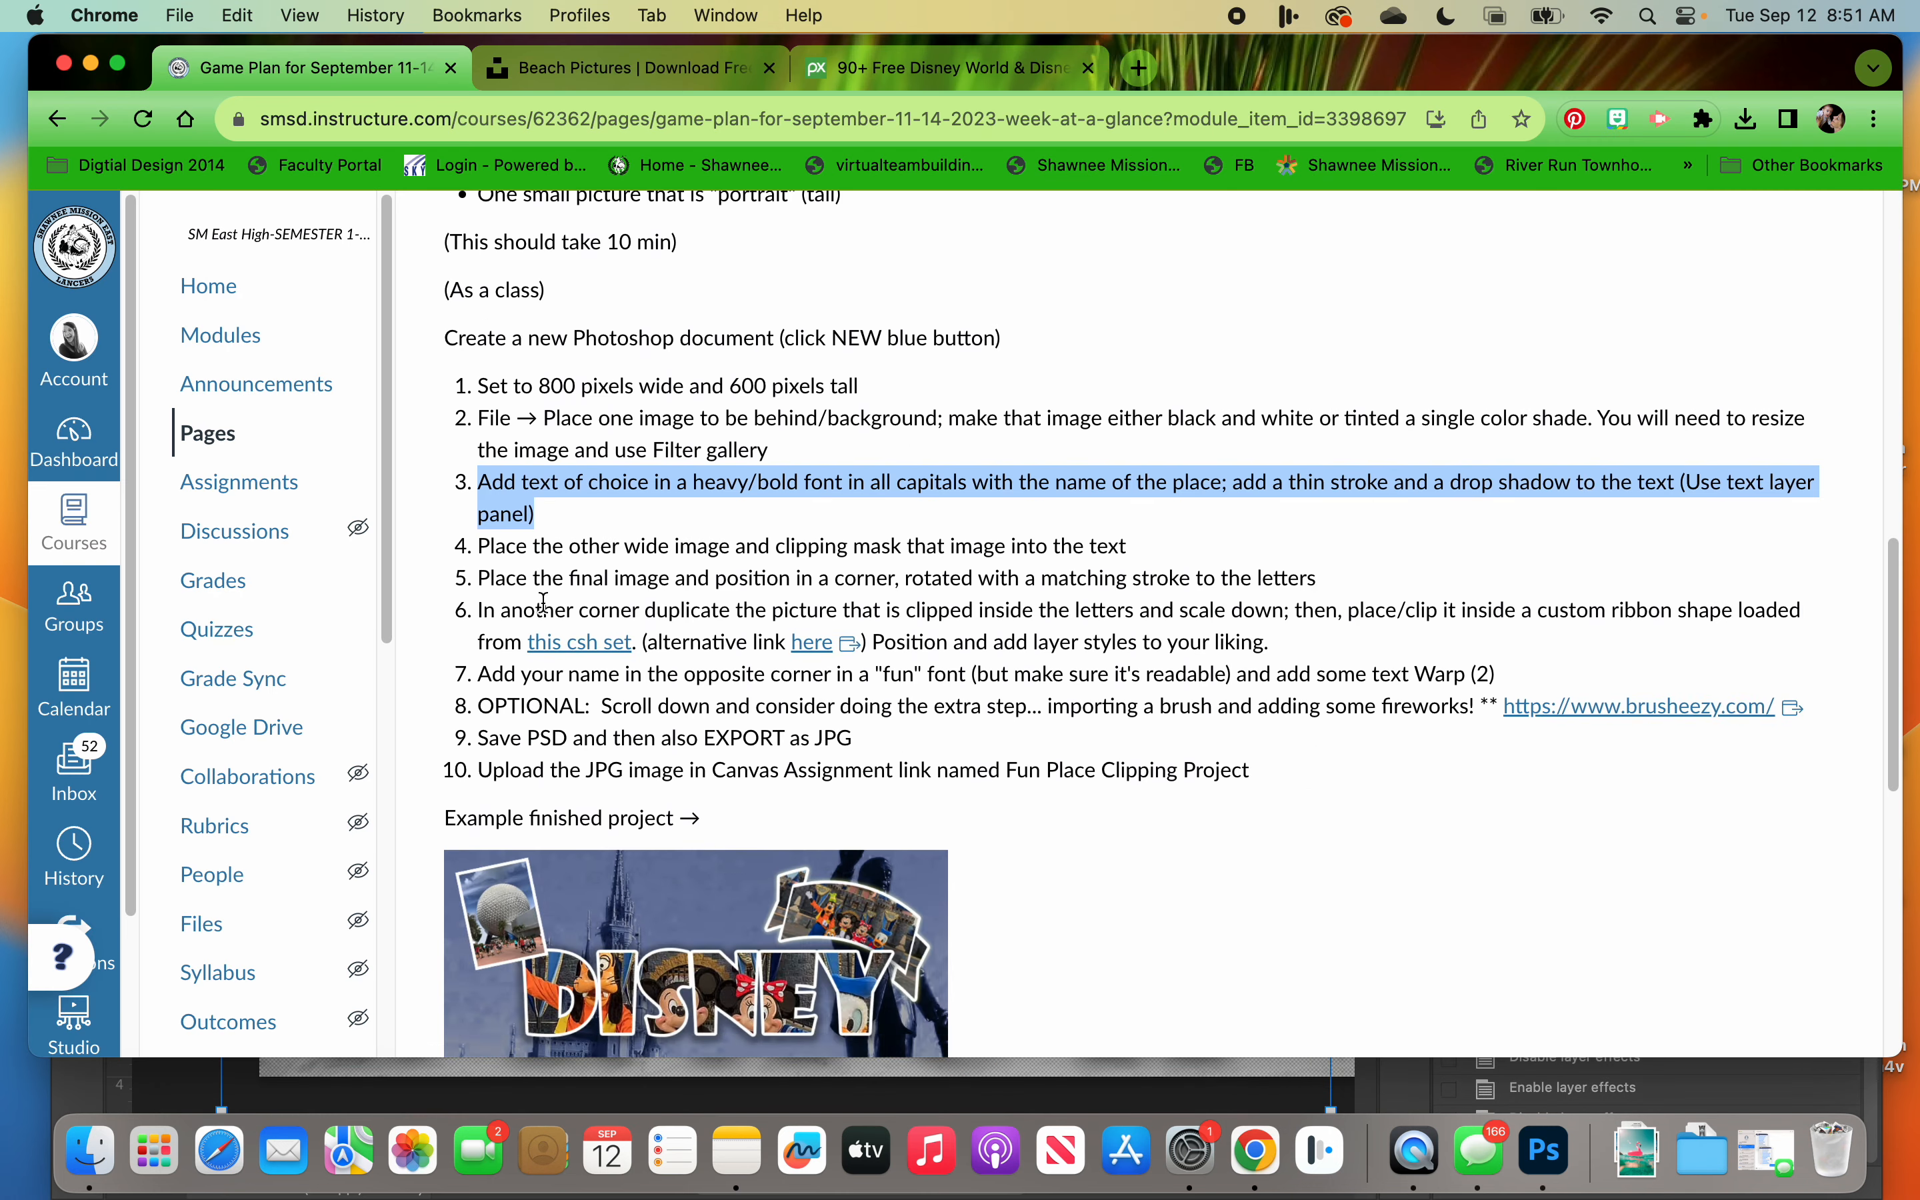
pyautogui.moveTo(476, 612); pyautogui.dragTo(1285, 646)
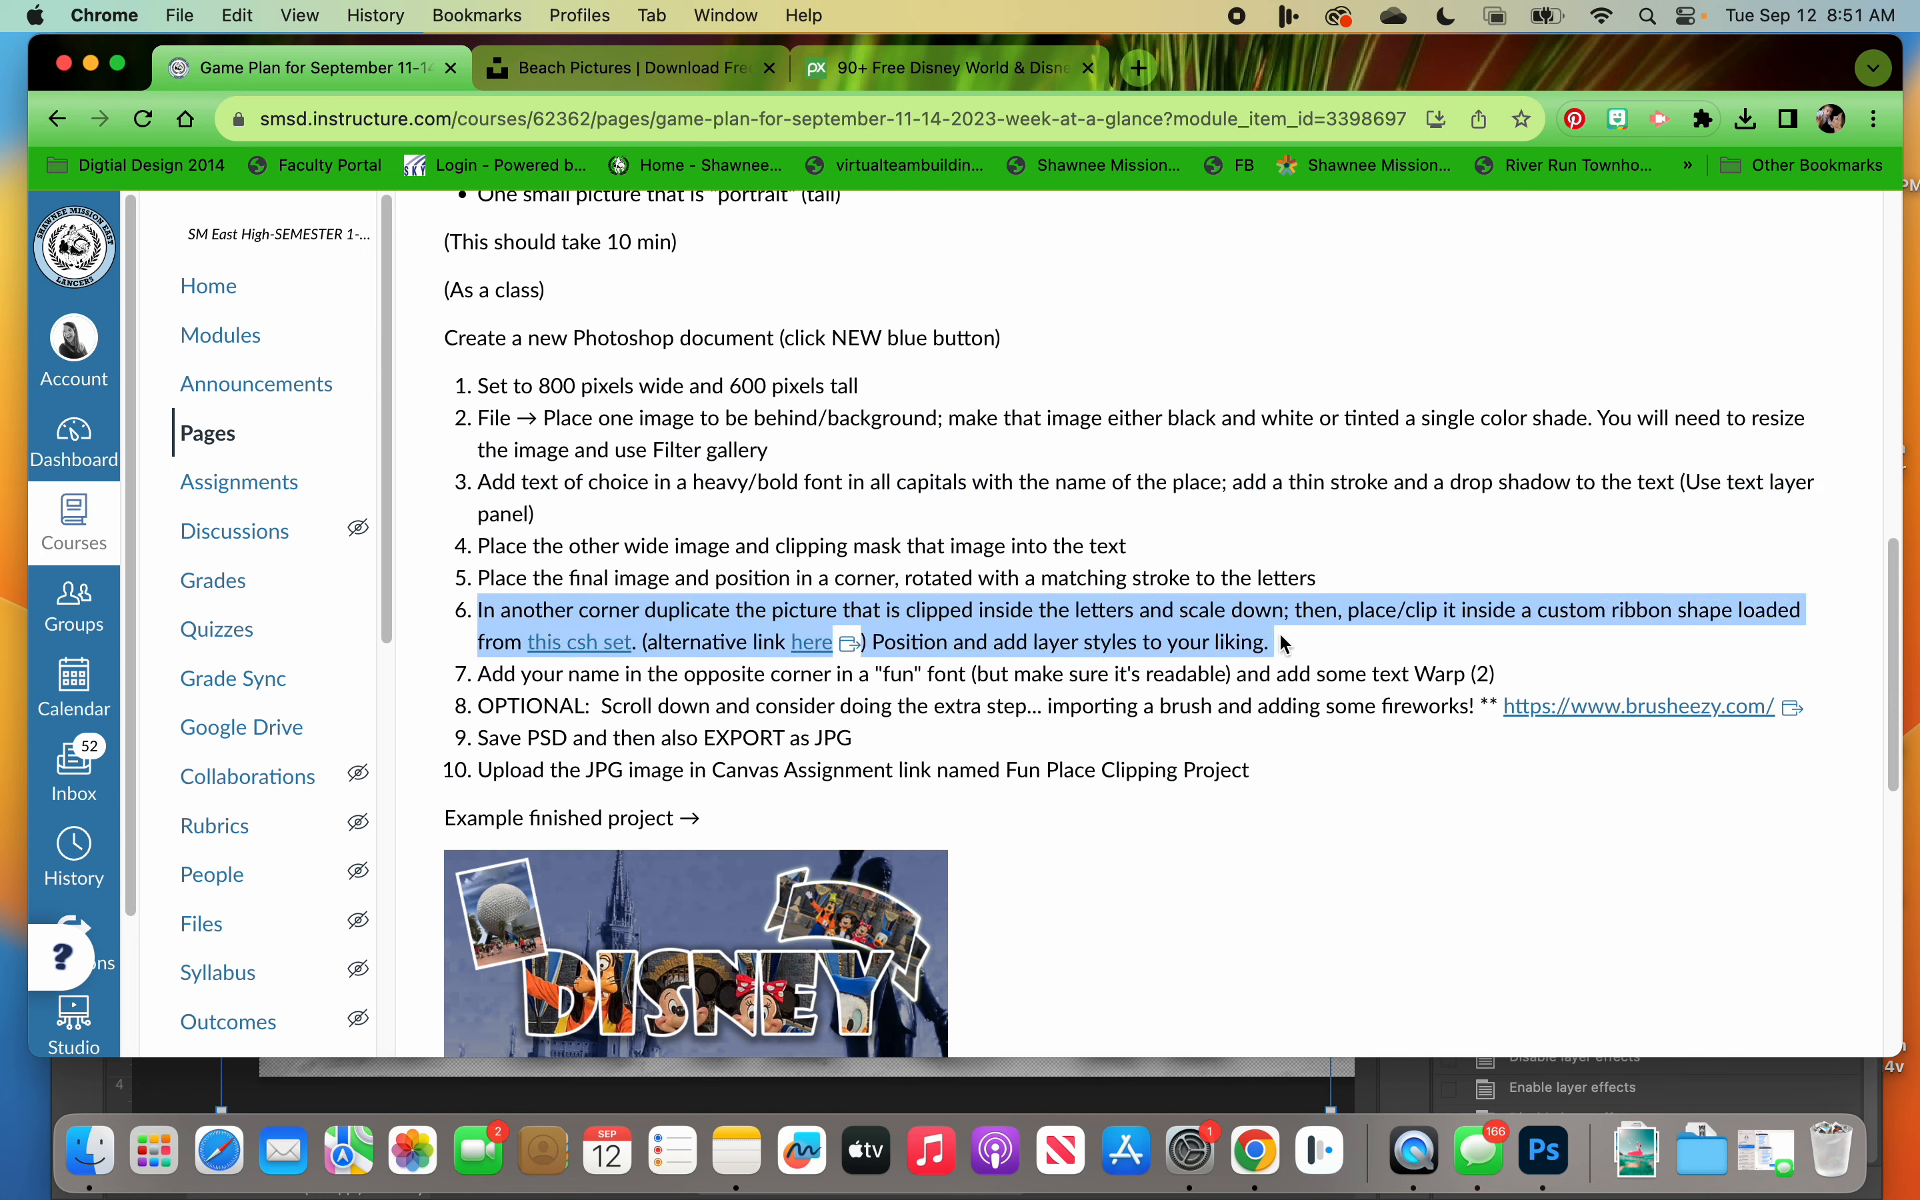
# Step: Download the linked csh ribbon set as ribbons-shapes-Shapes4FREE (1) into the Downloads folder
pyautogui.click(579, 645)
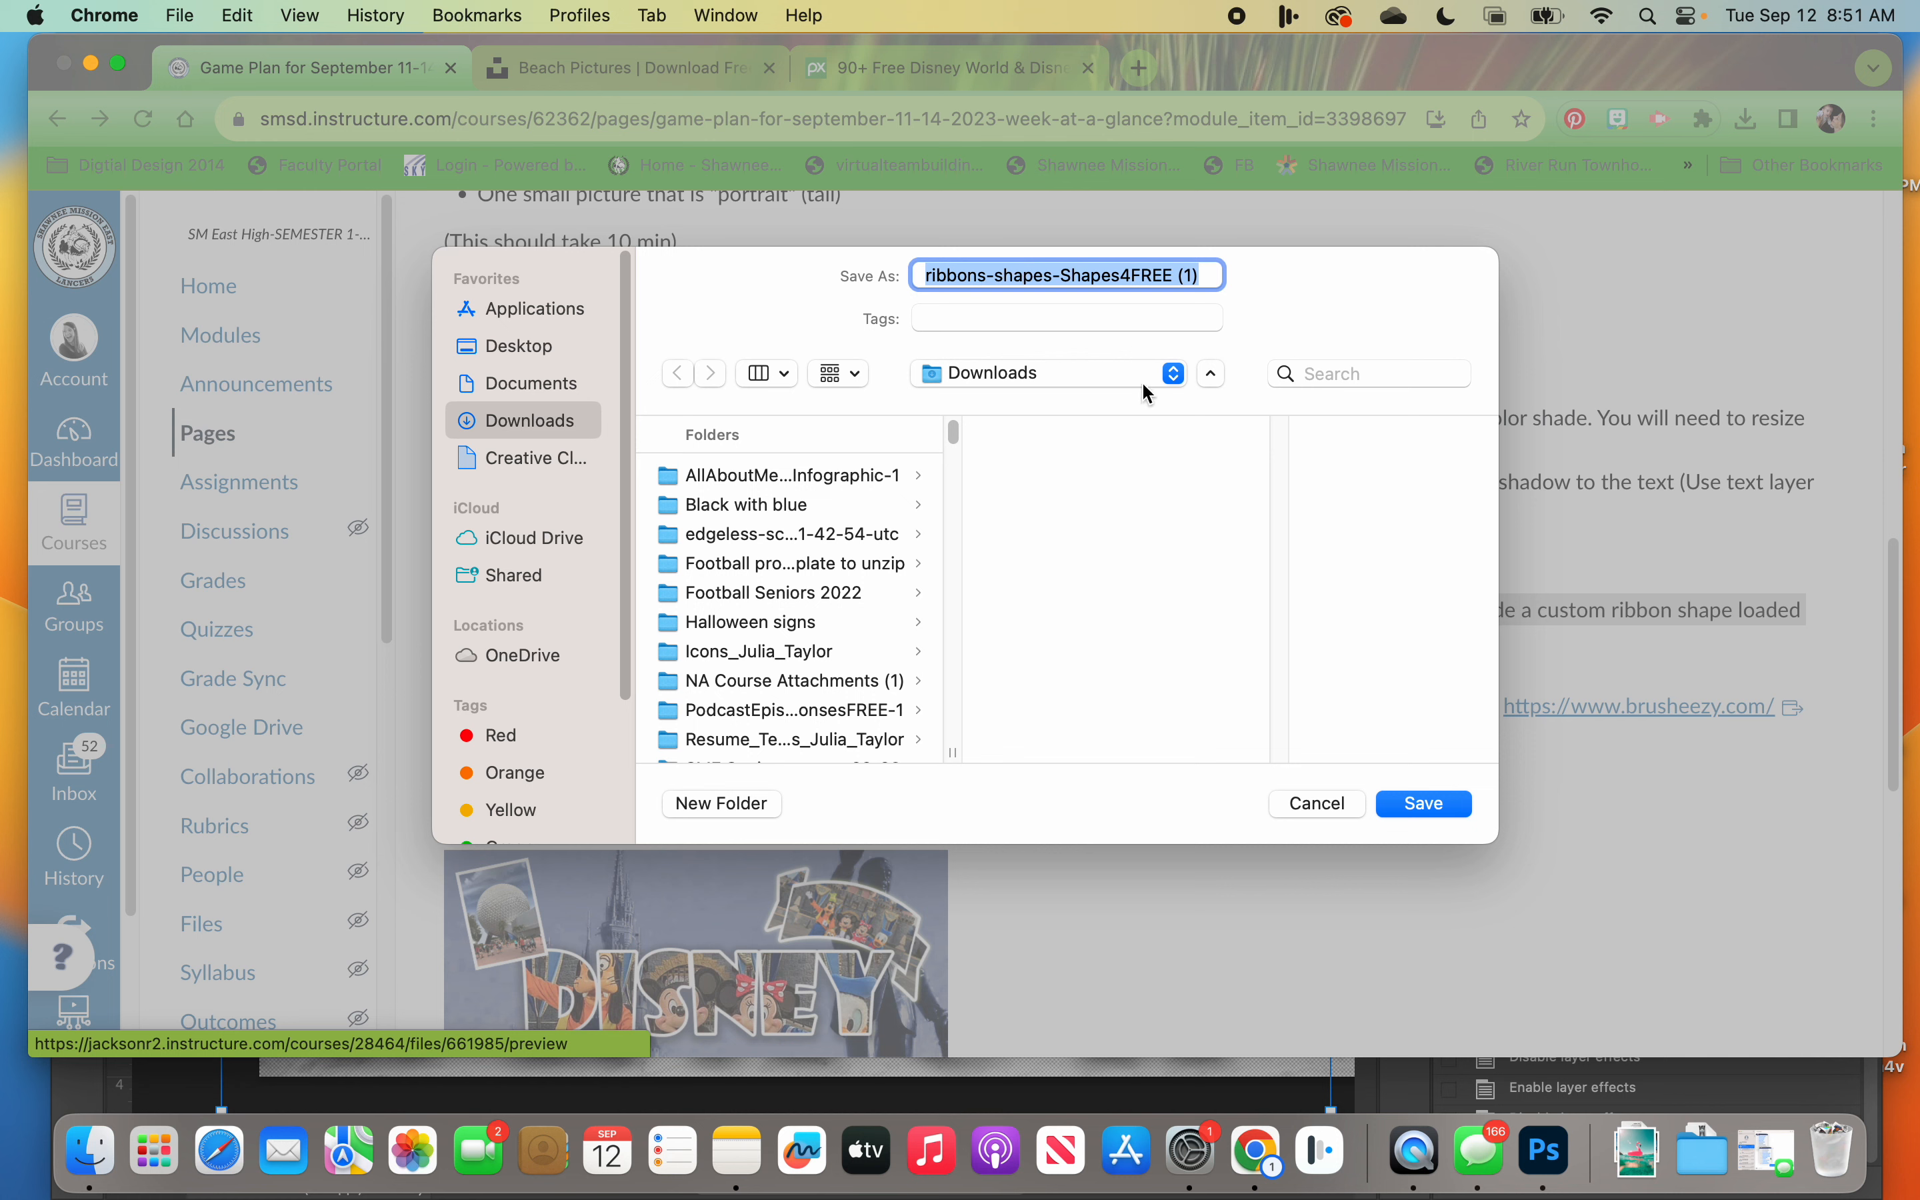
pyautogui.click(1164, 373)
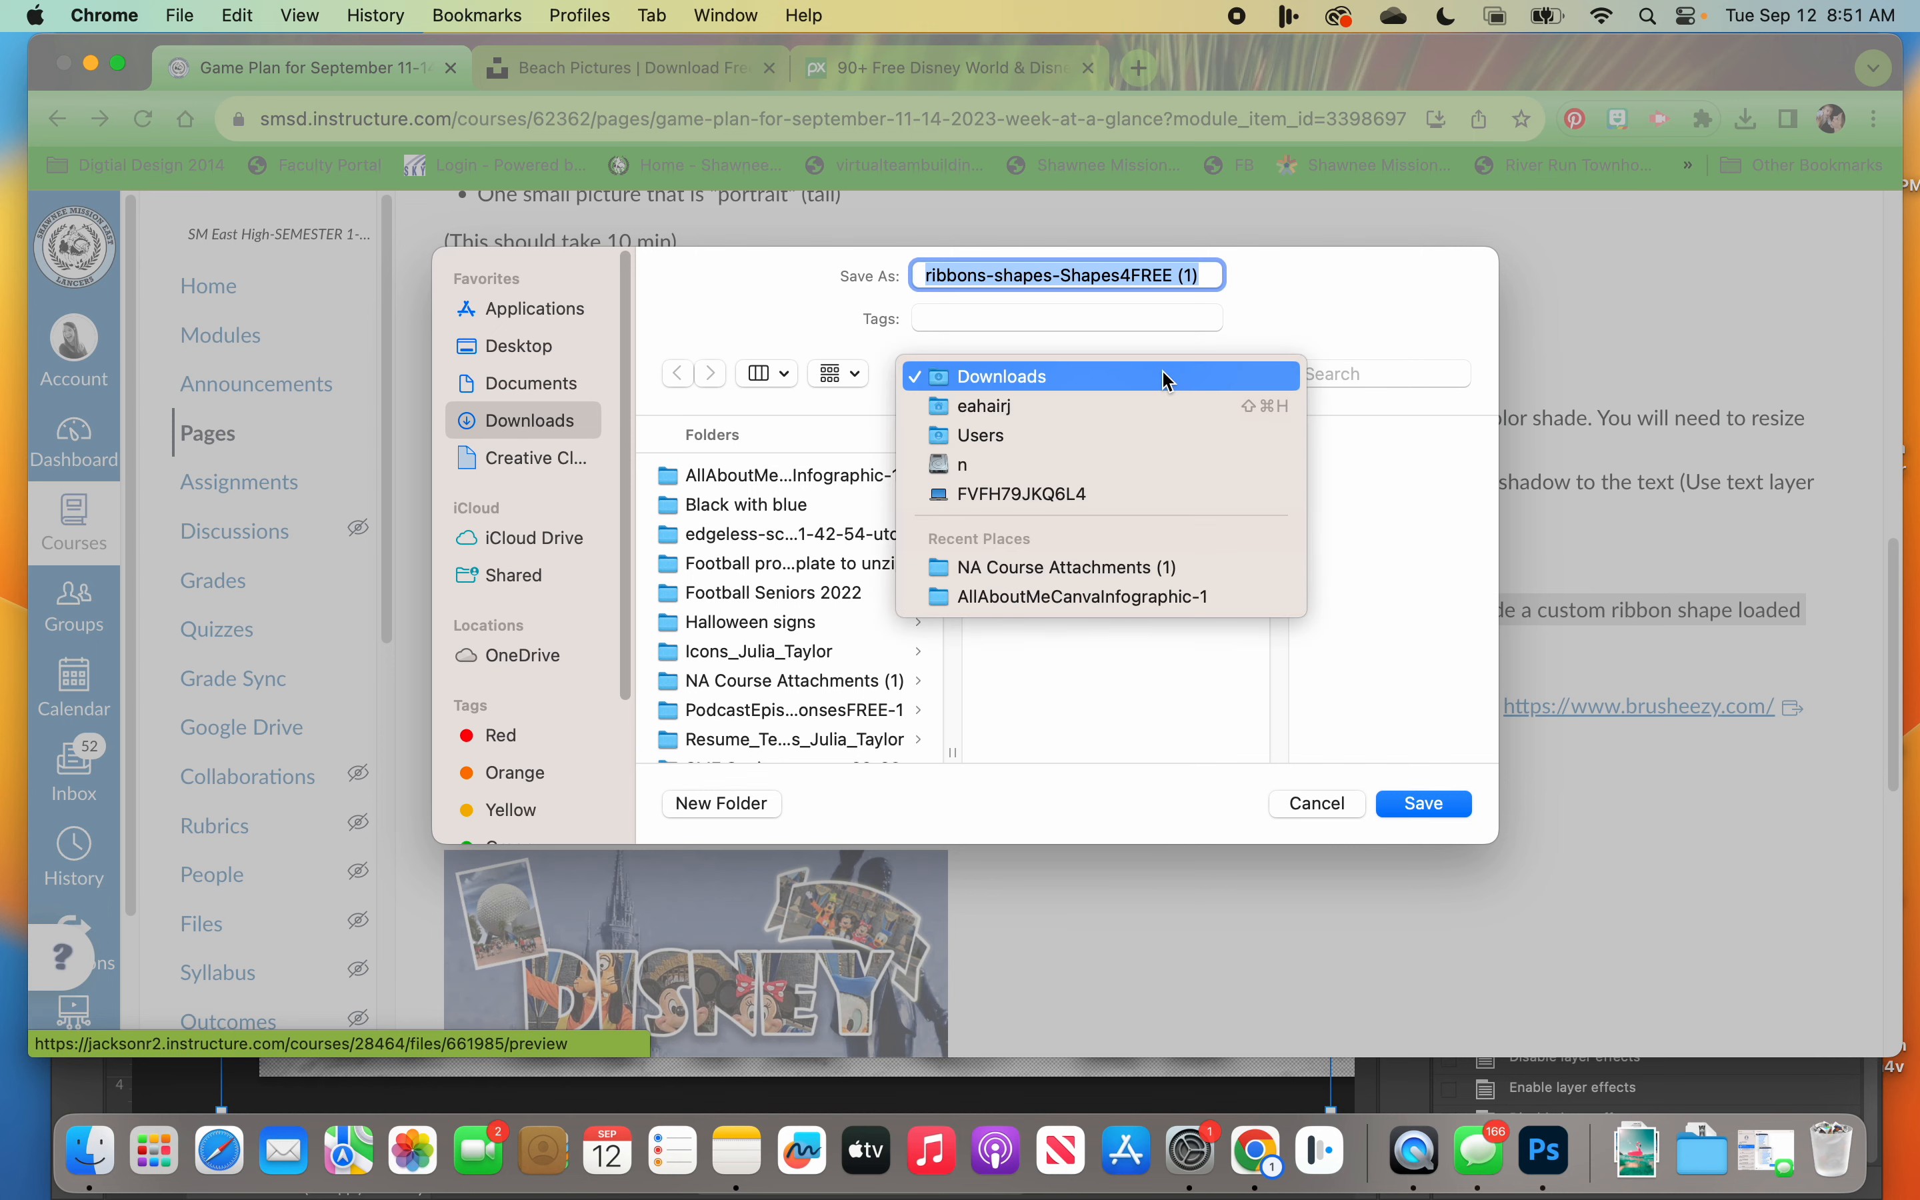
pyautogui.click(1370, 315)
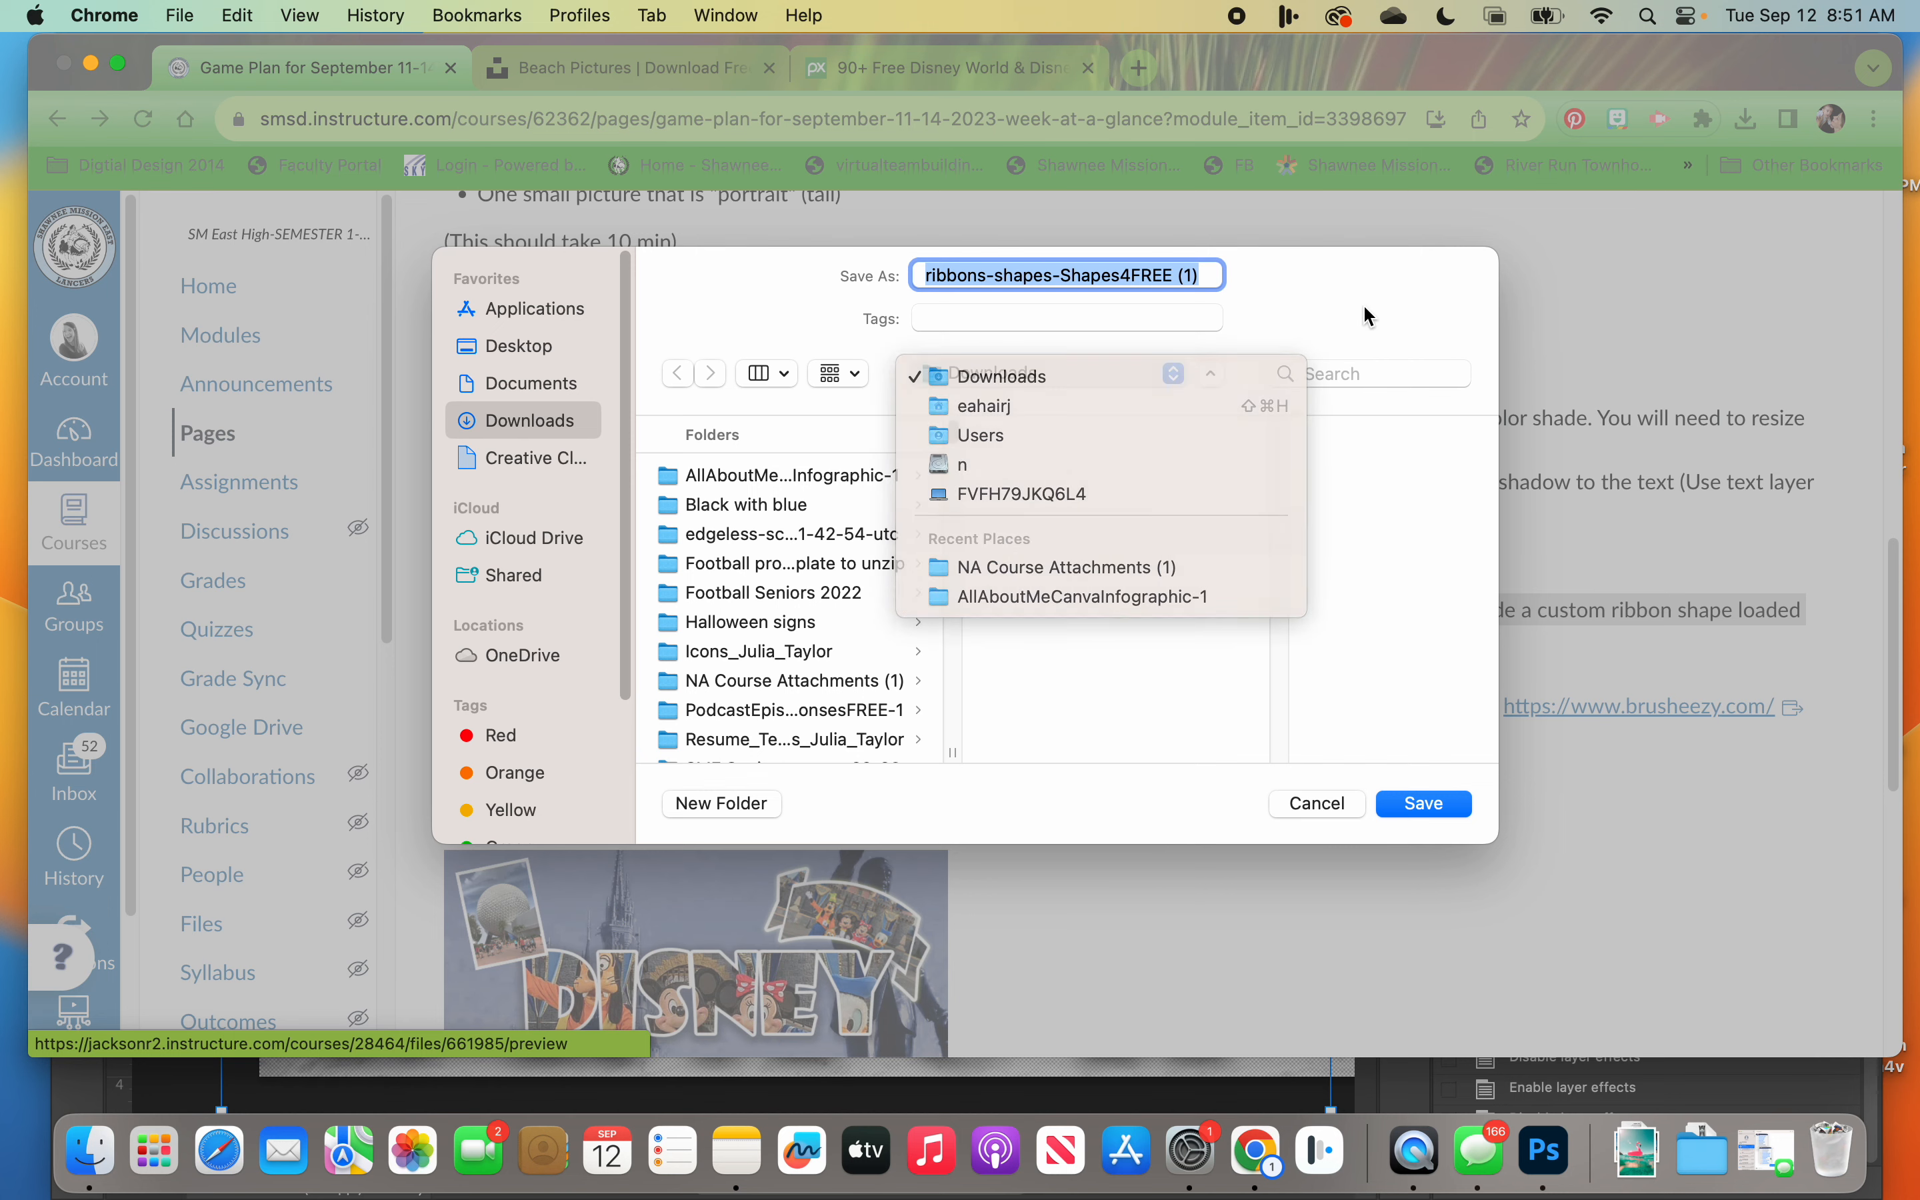
pyautogui.click(1211, 375)
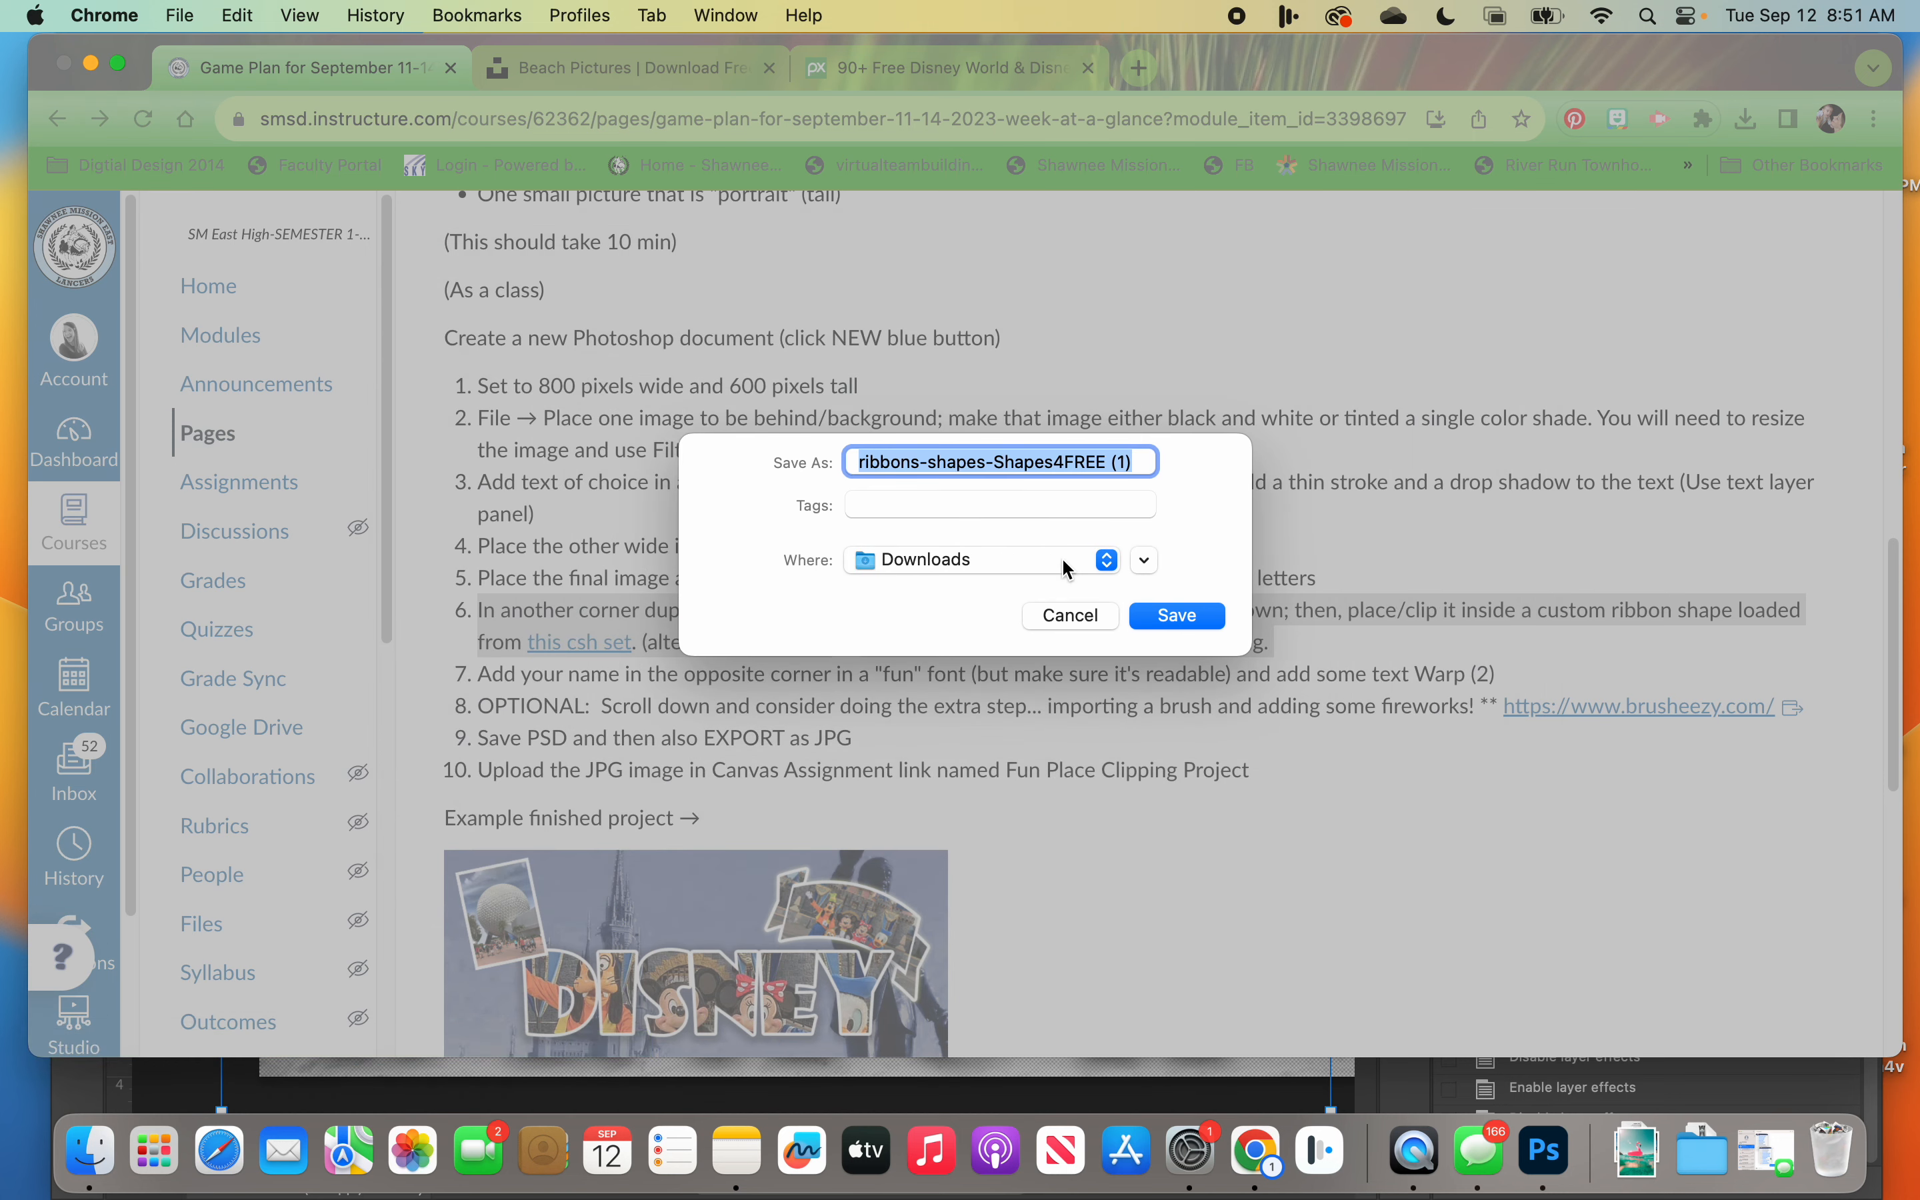
pyautogui.click(1144, 560)
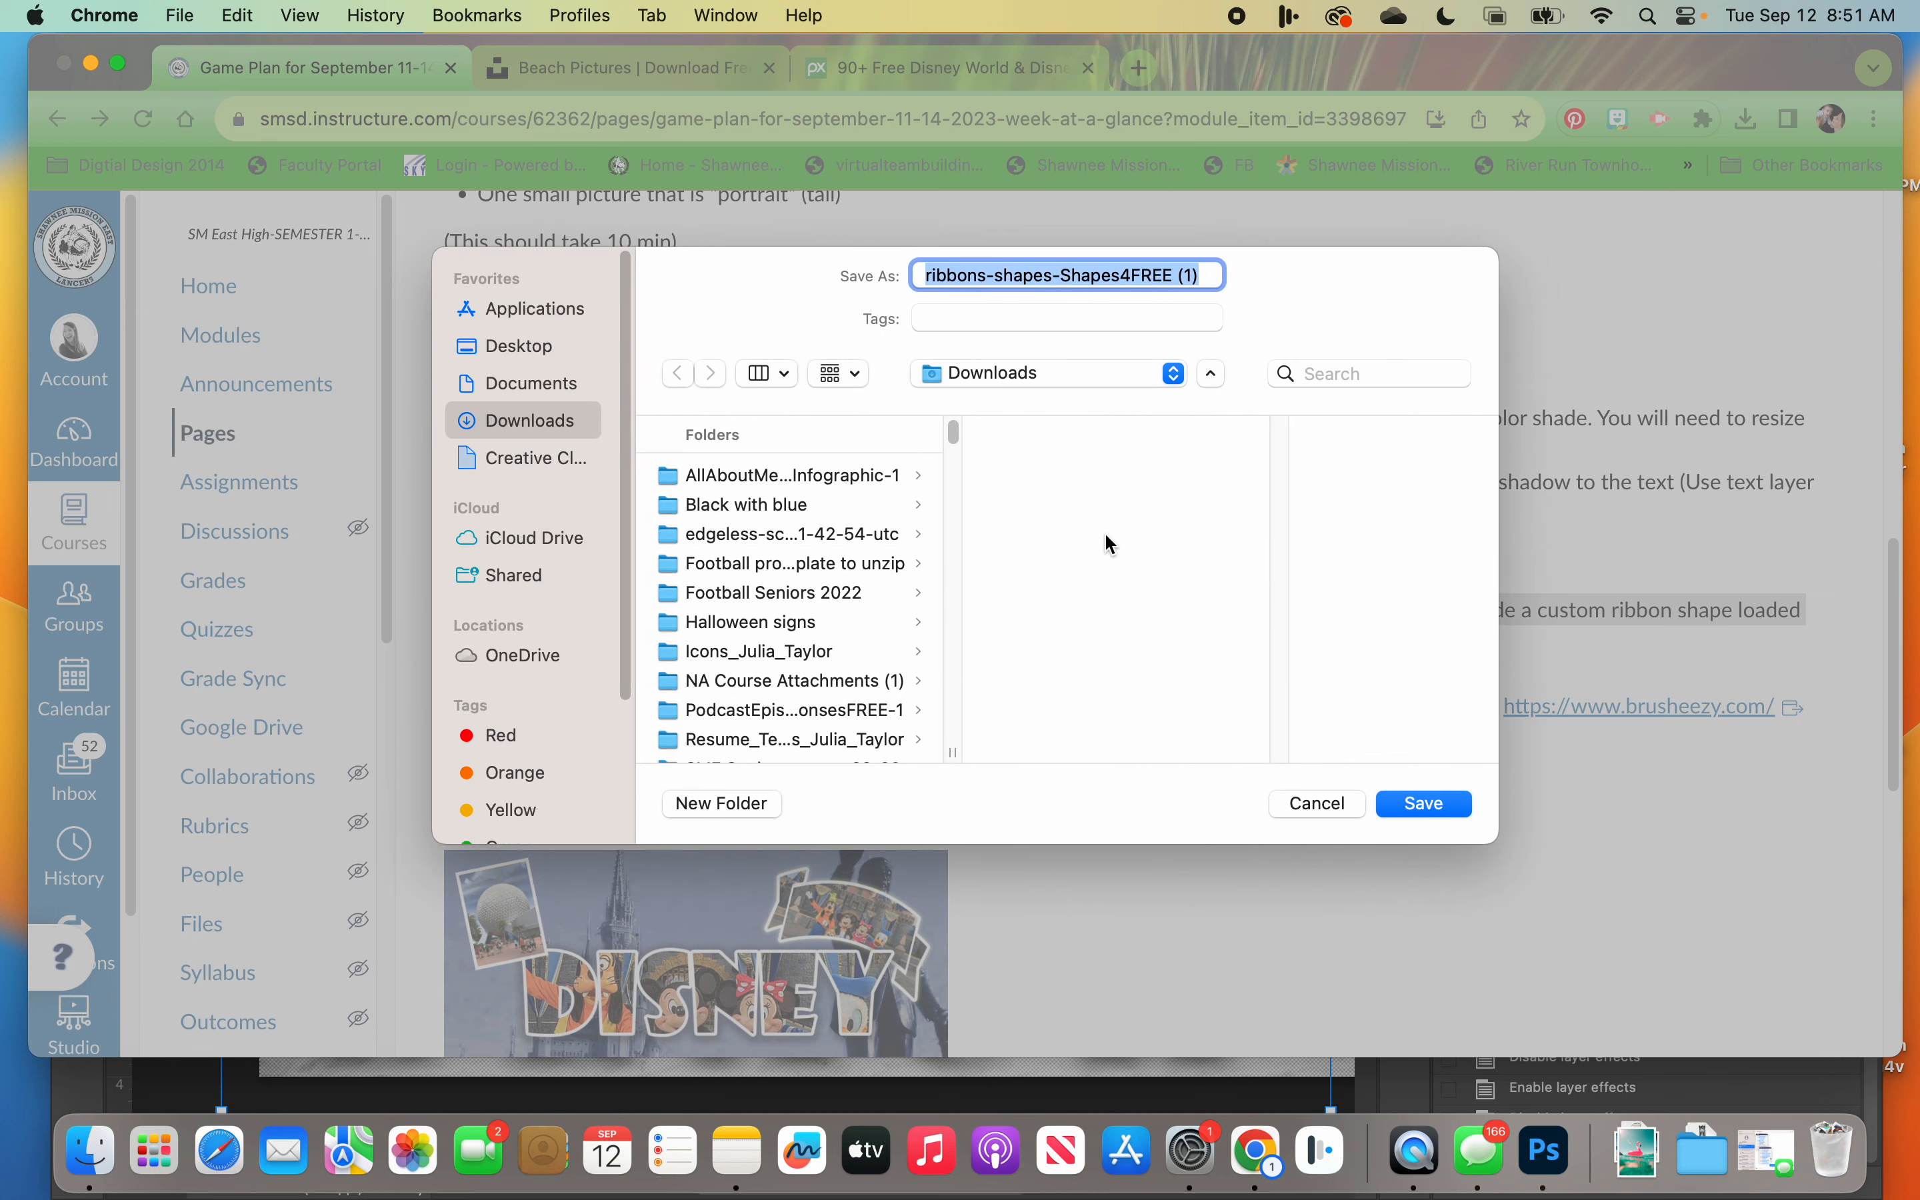
pyautogui.click(1163, 383)
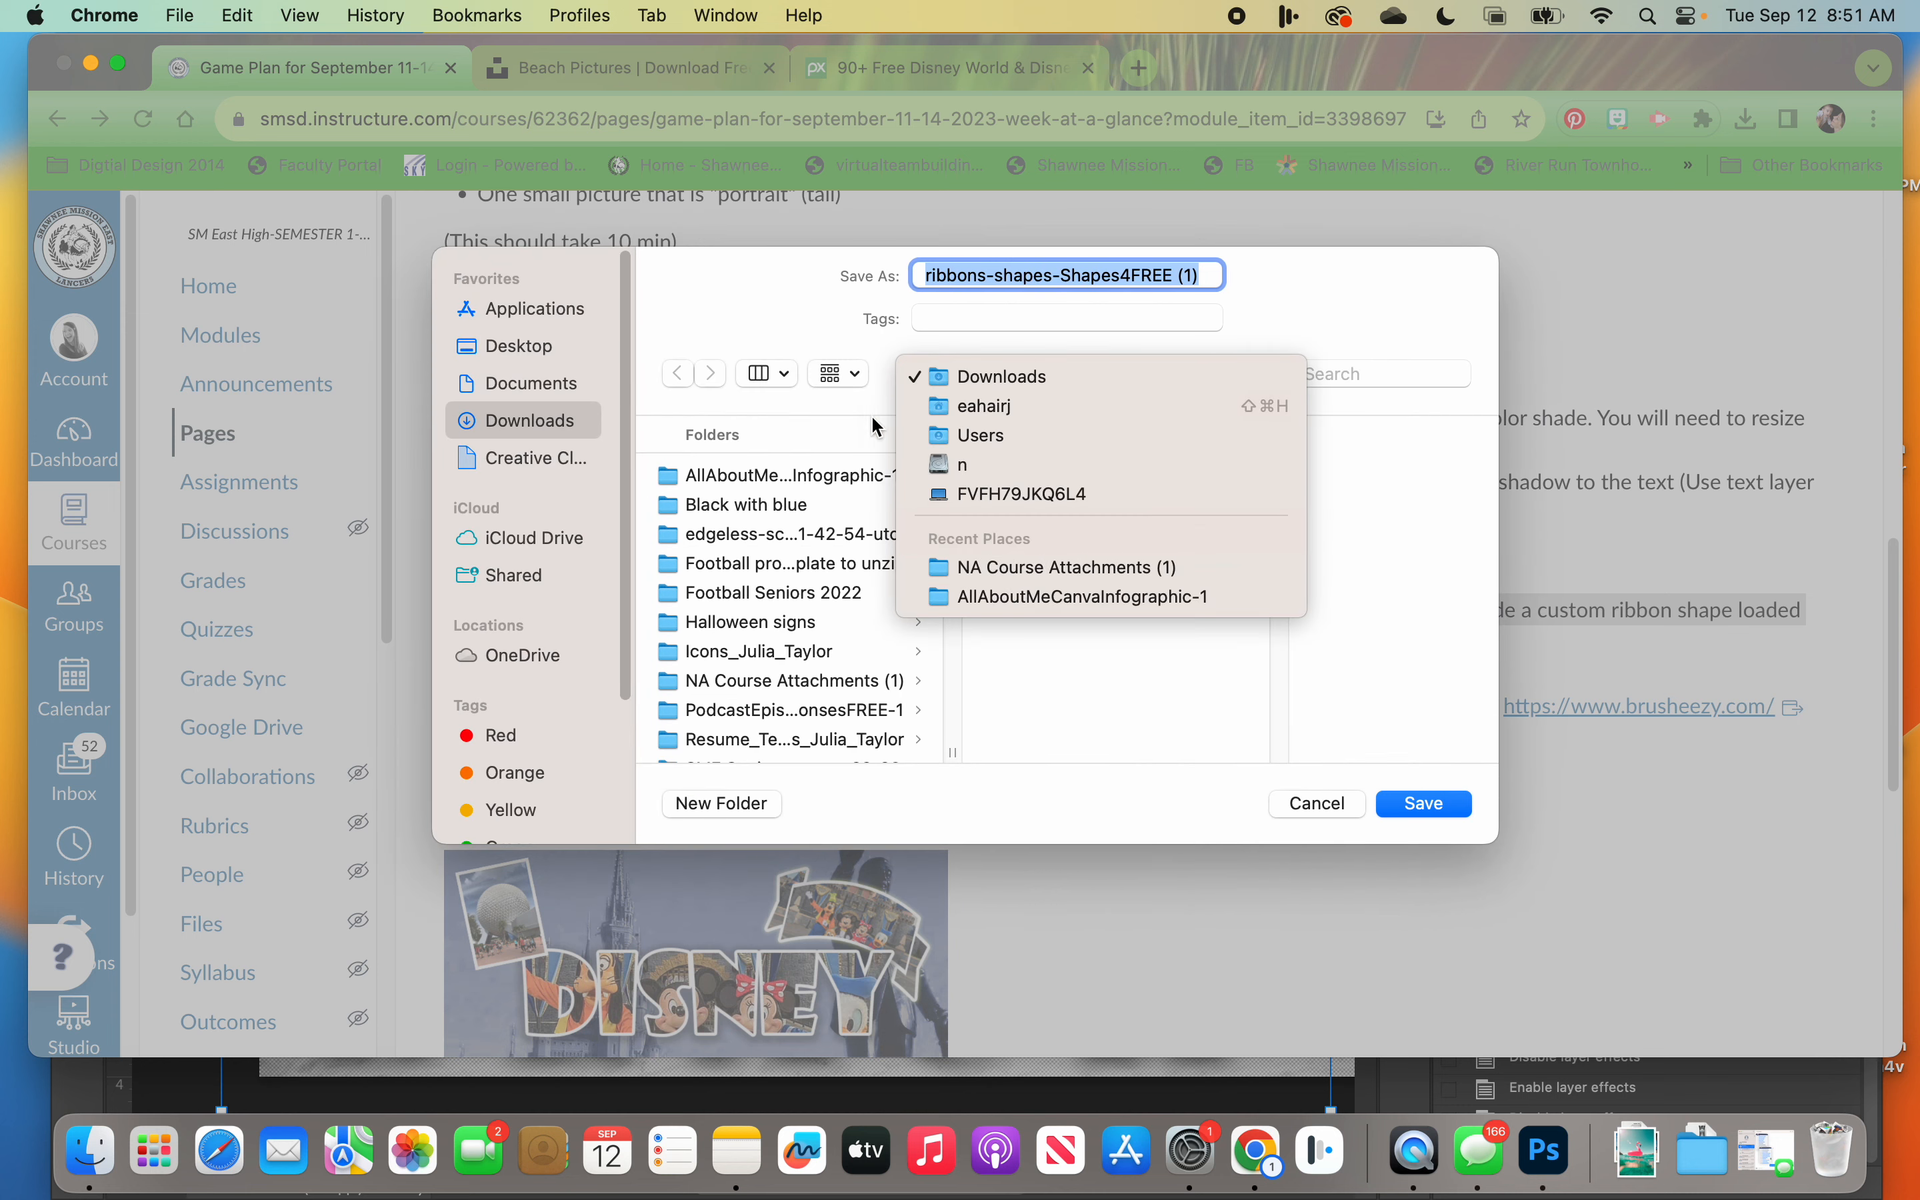
pyautogui.click(485, 347)
pyautogui.click(508, 347)
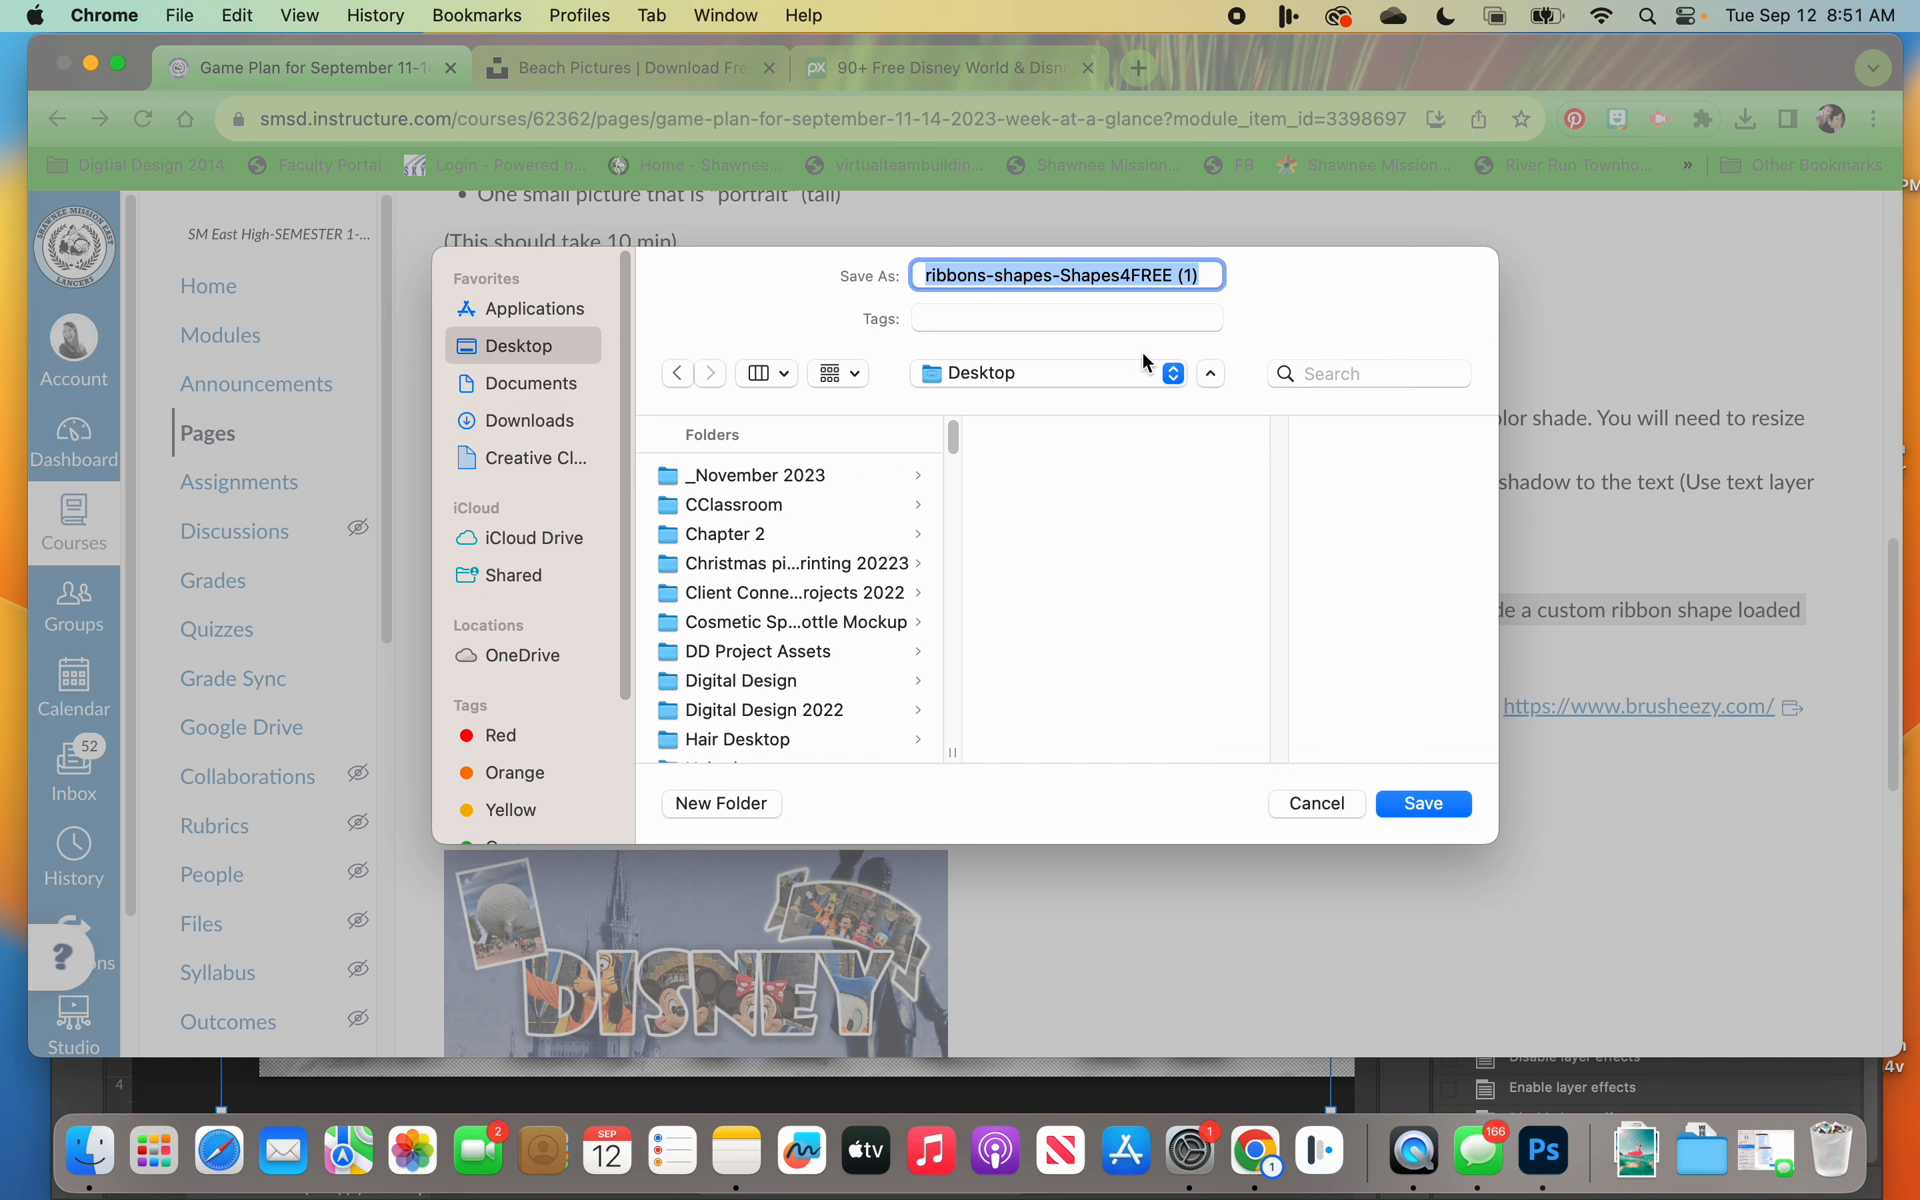
pyautogui.click(546, 426)
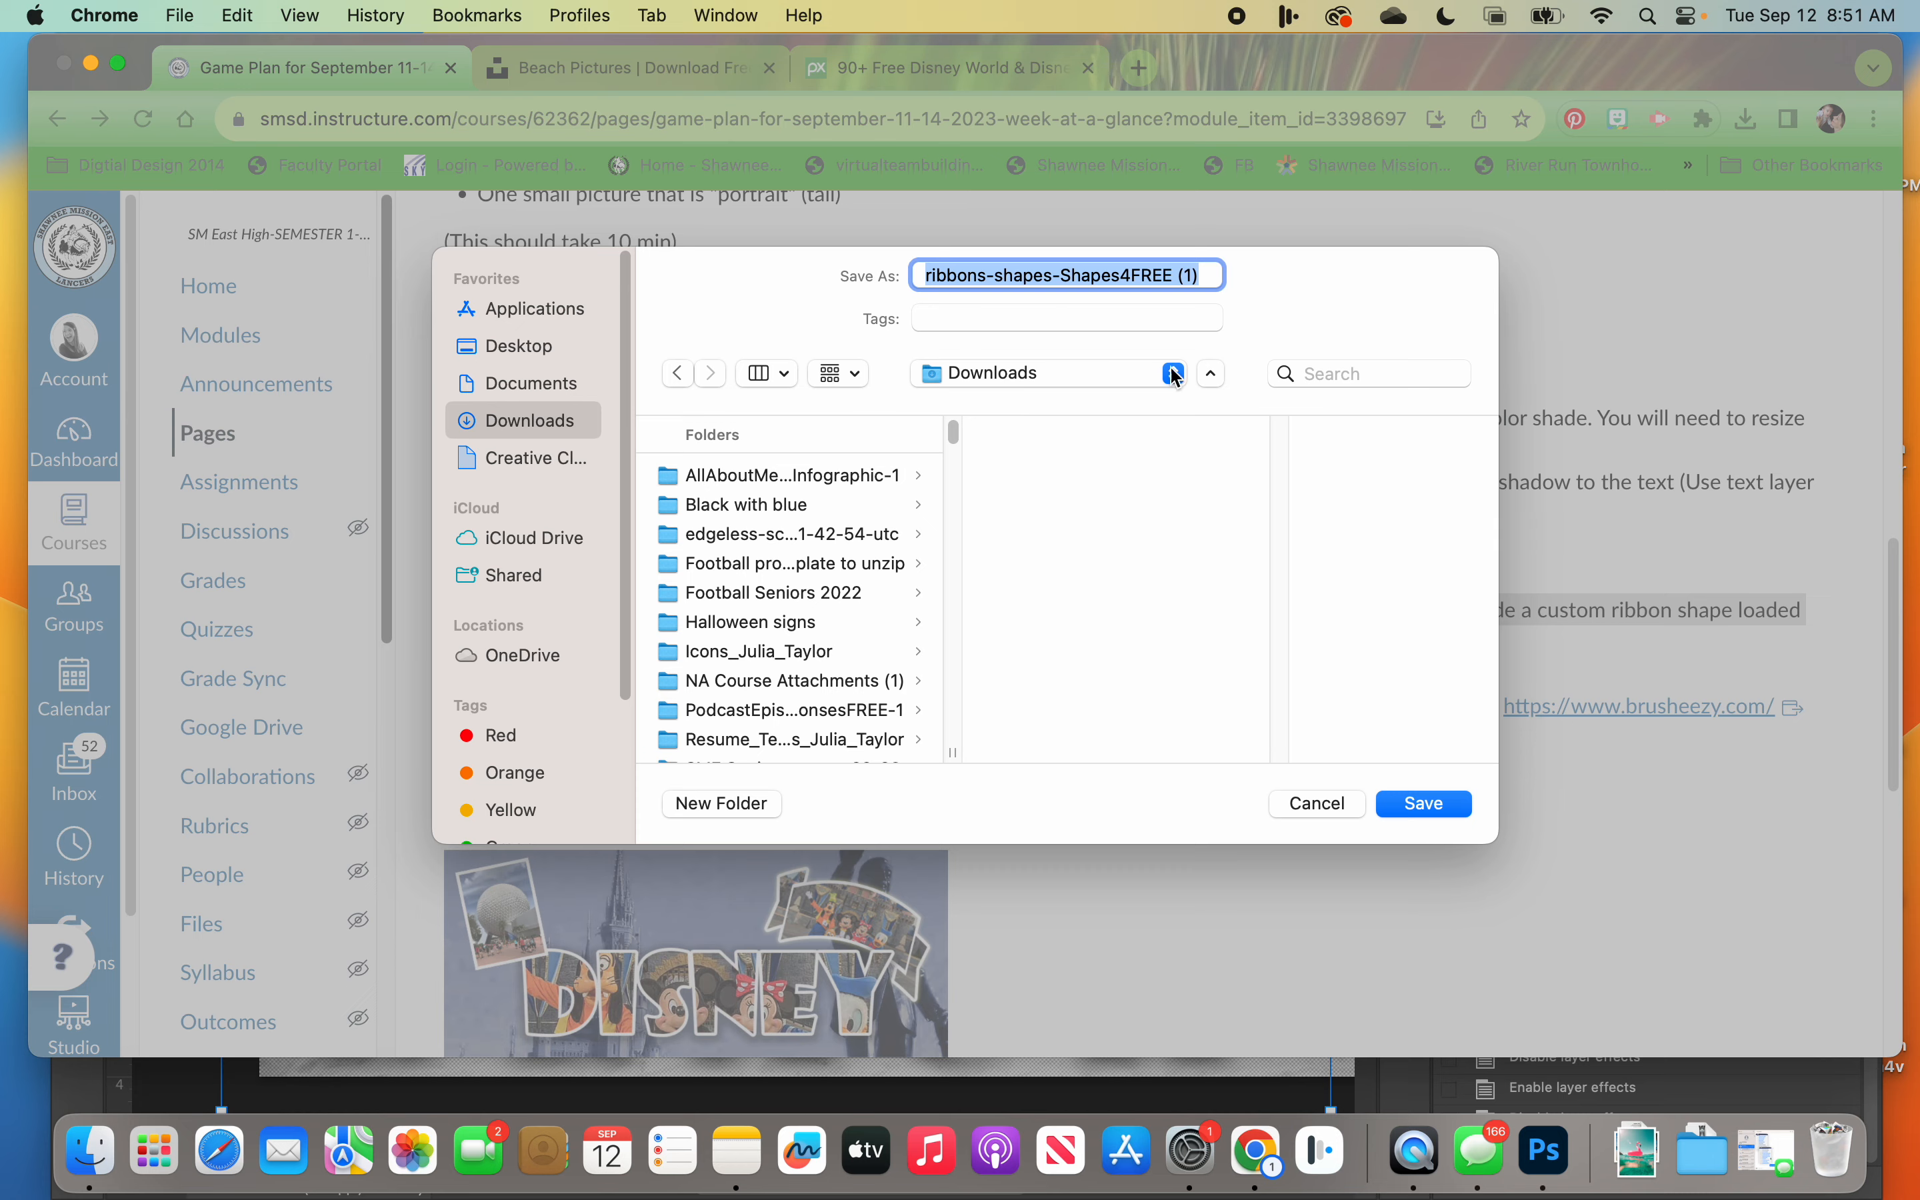
pyautogui.click(1431, 801)
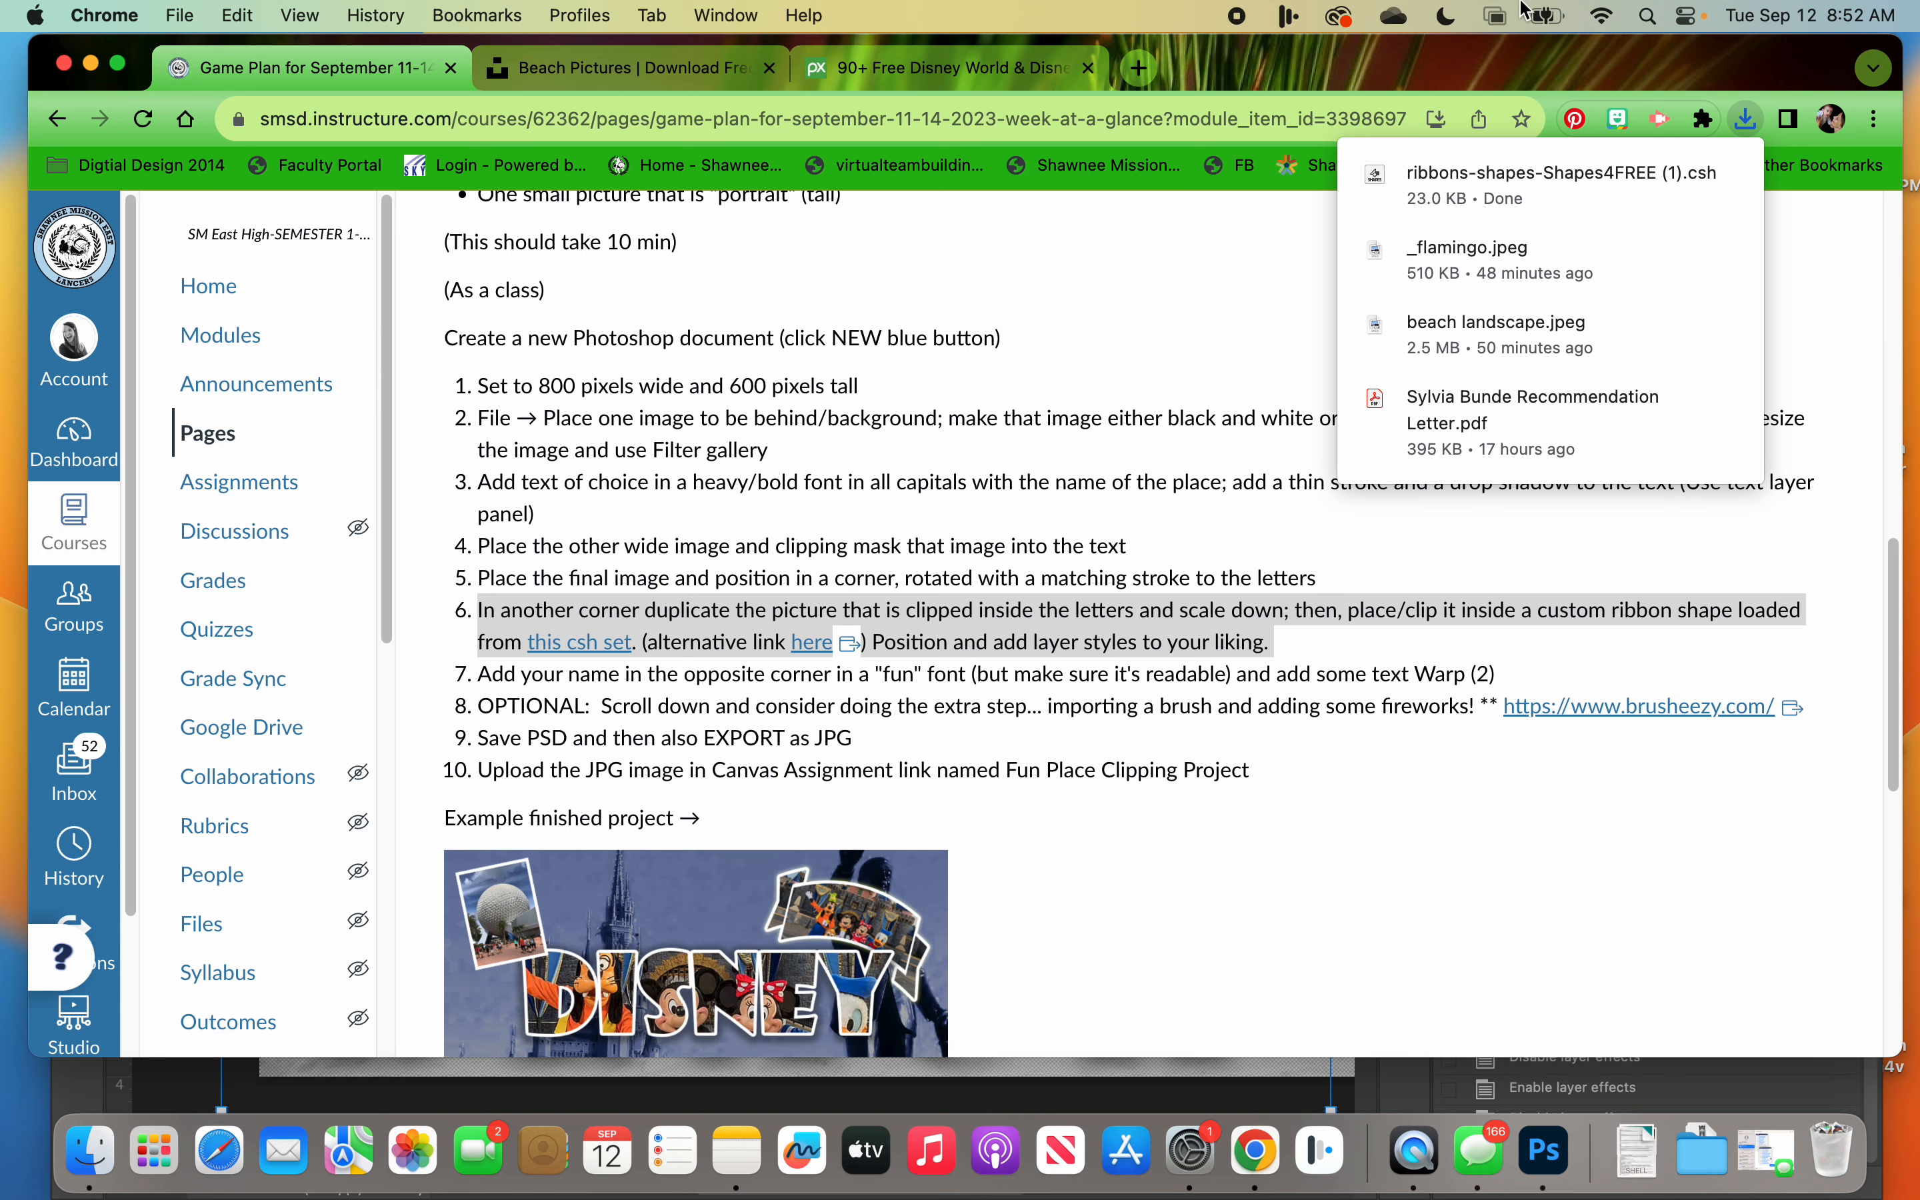
# Step: Start and cancel a second download of the csh set, and preview the alternative link's file before closing it
pyautogui.moveTo(1524, 172)
pyautogui.click(571, 644)
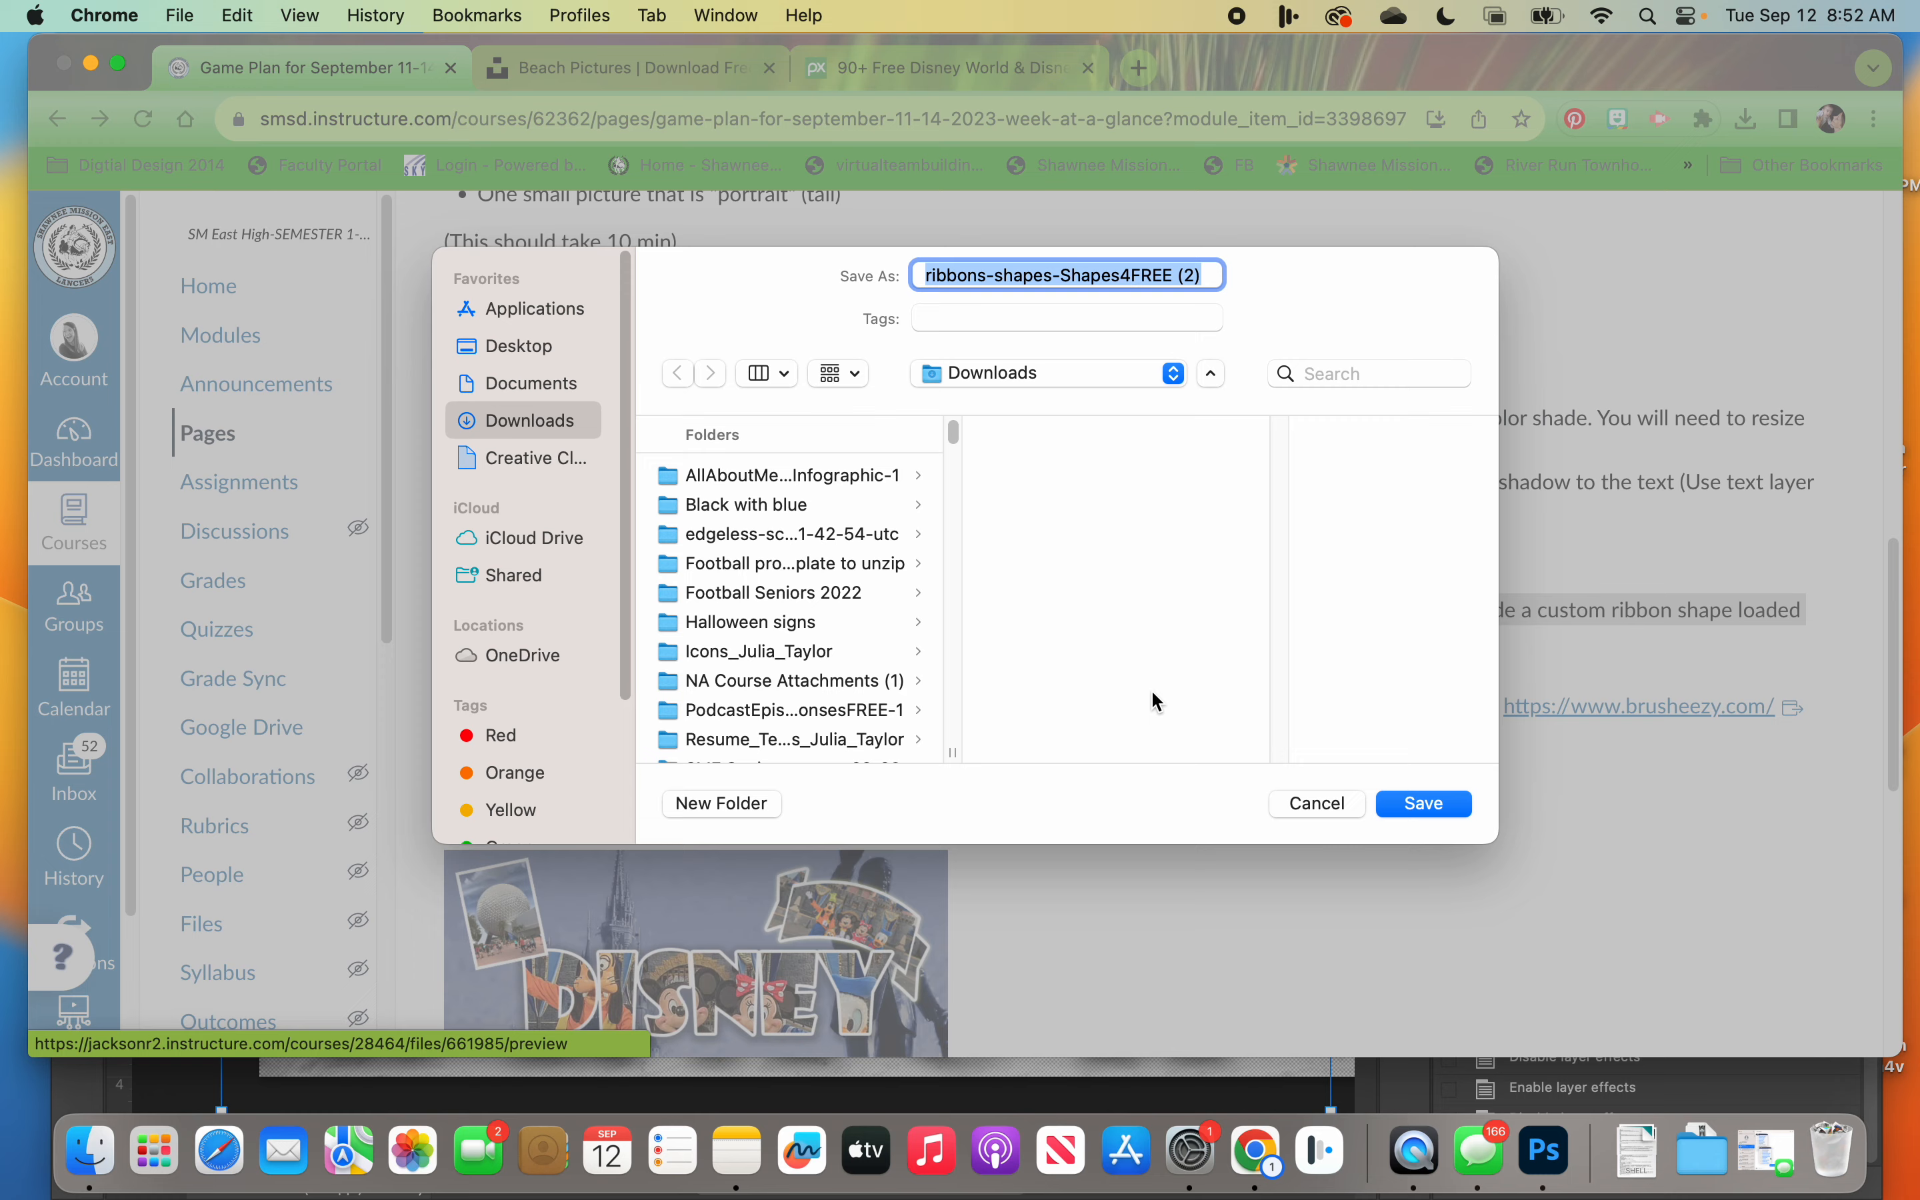
pyautogui.click(1309, 803)
pyautogui.click(810, 643)
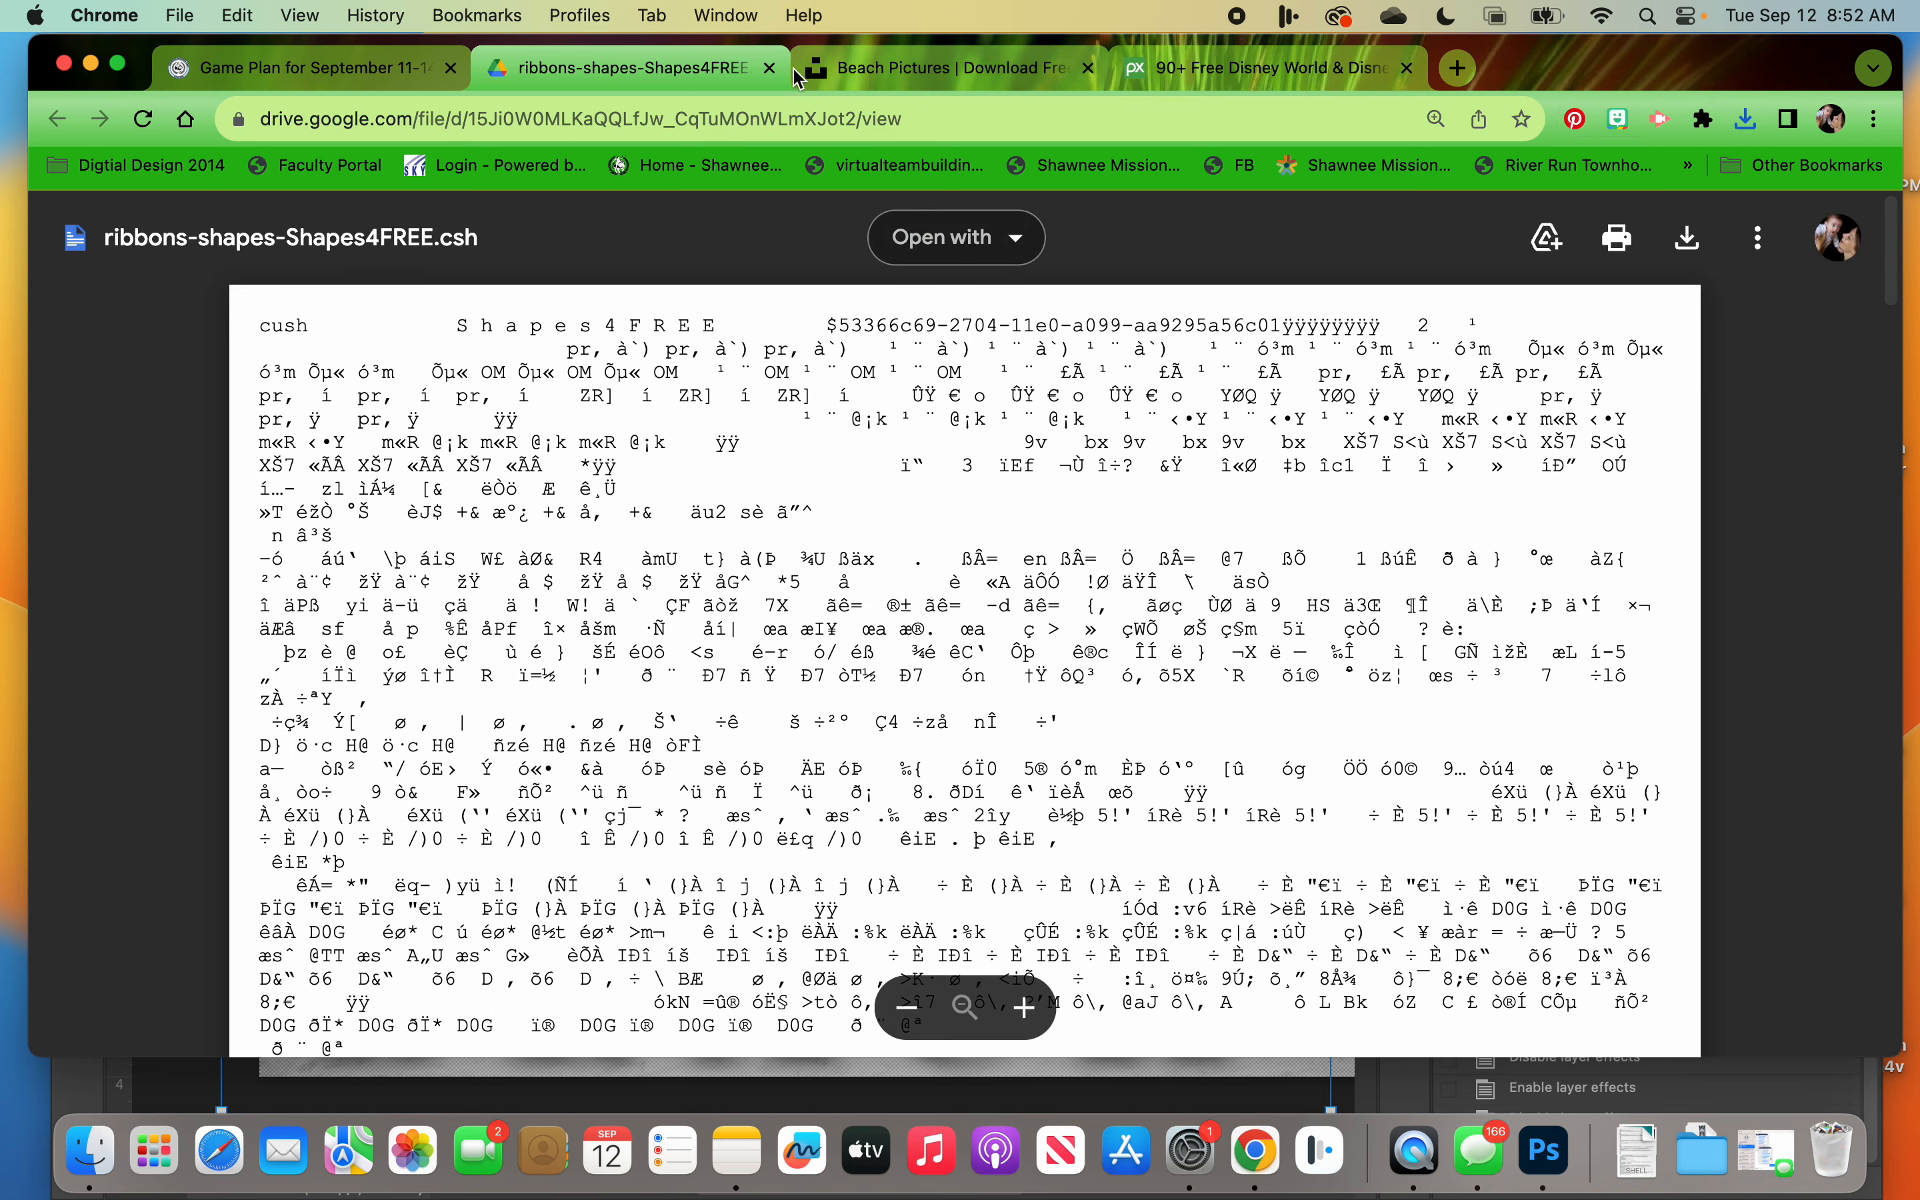
pyautogui.click(770, 67)
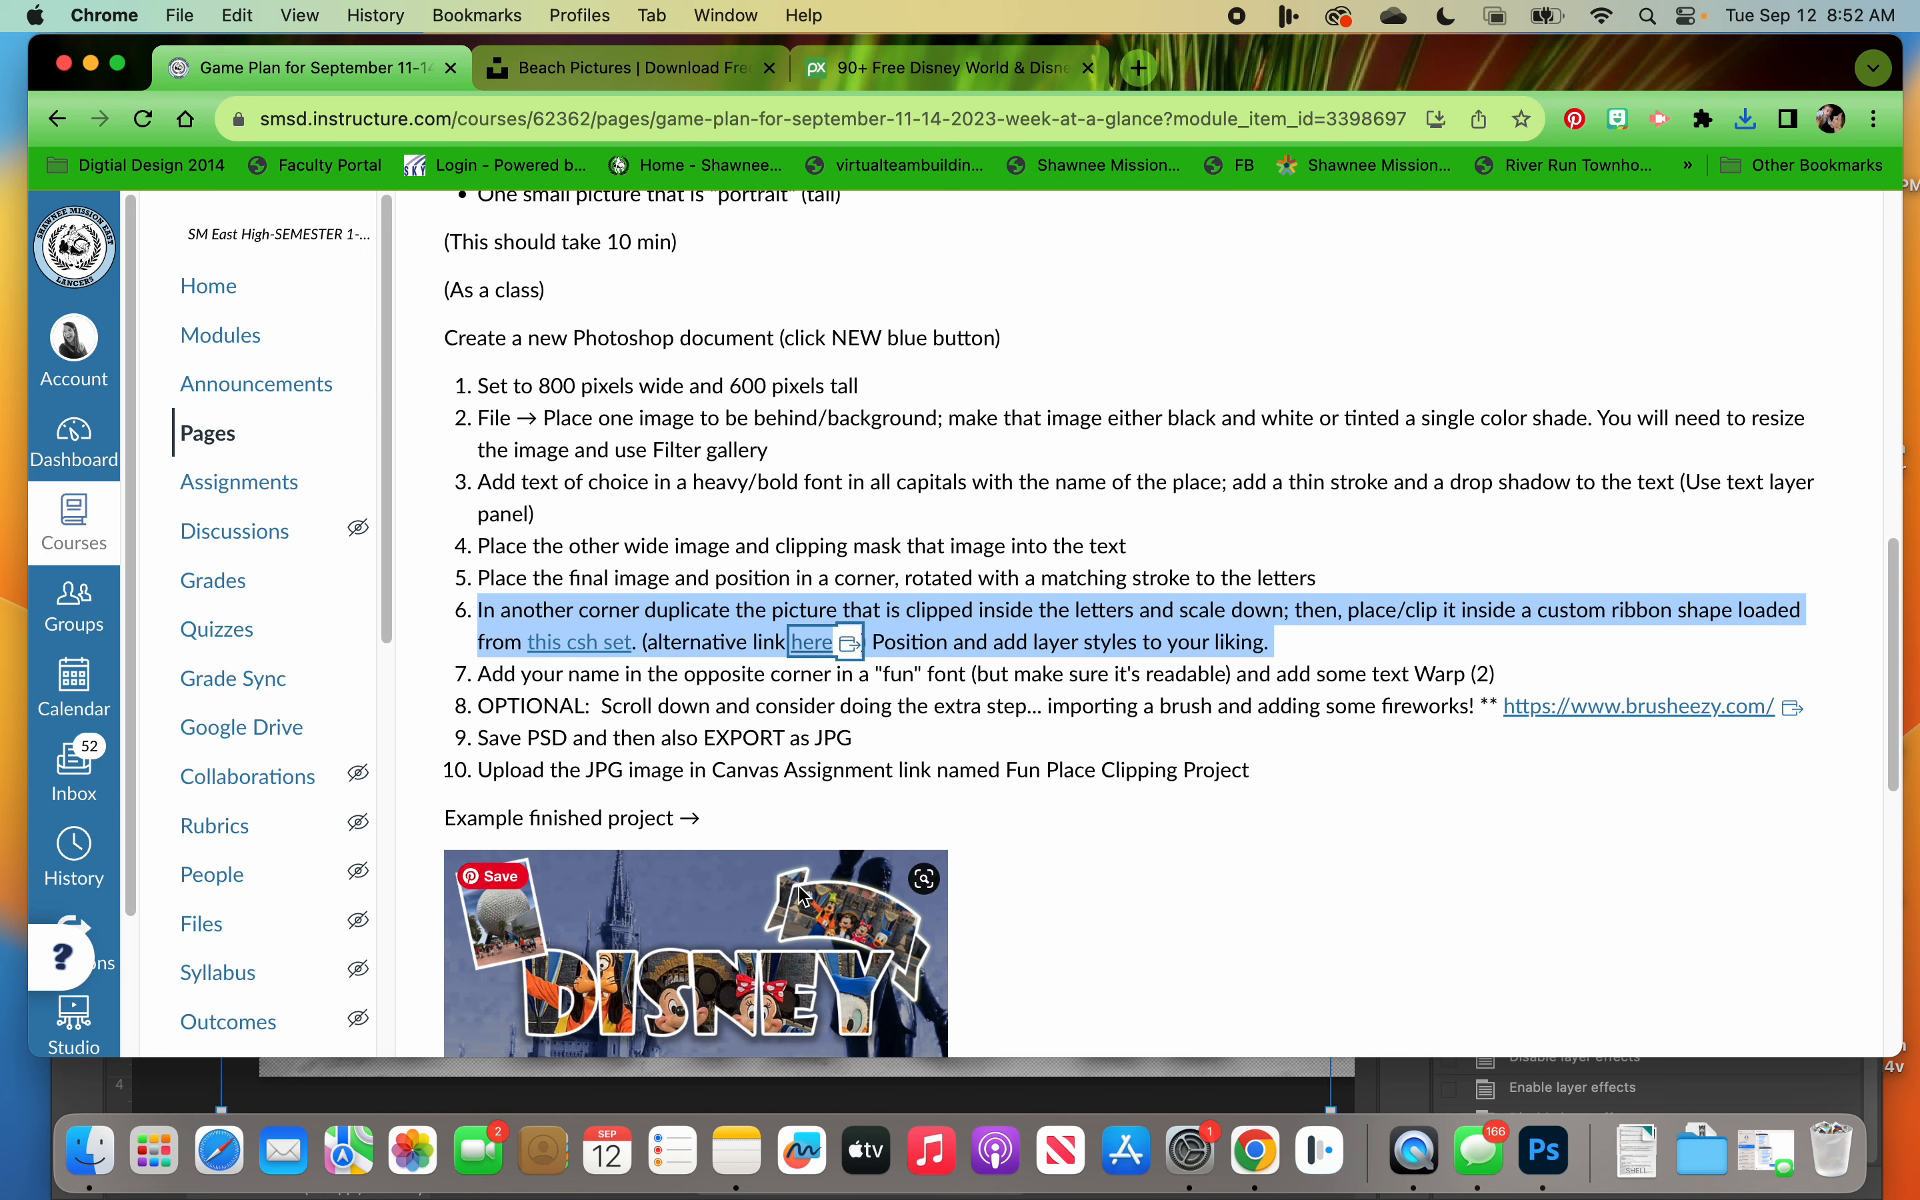
# Step: Switch to Photoshop, float the postcard document in its own window, and move the Layers panel clear of the image
pyautogui.click(1532, 1122)
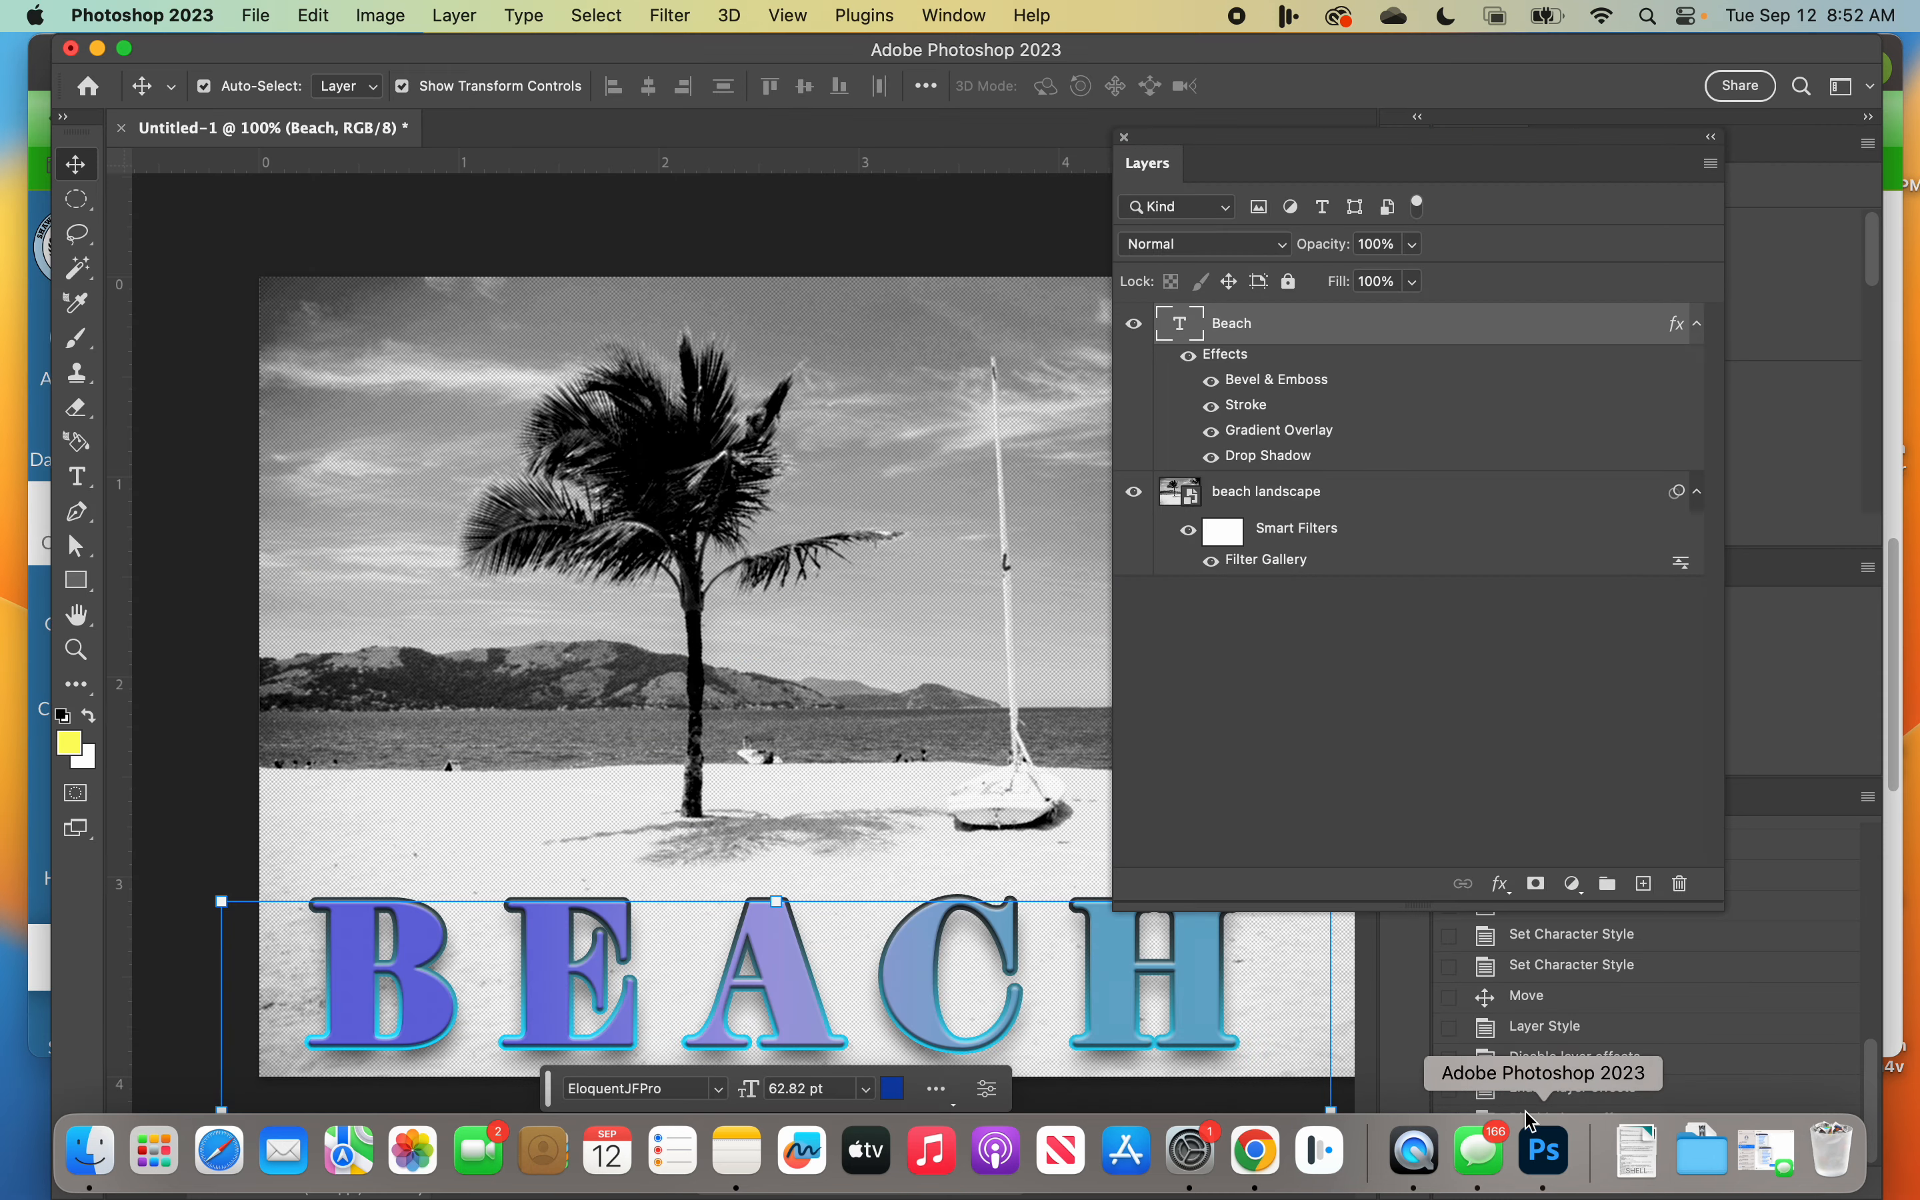
pyautogui.moveTo(1325, 122); pyautogui.dragTo(1393, 143)
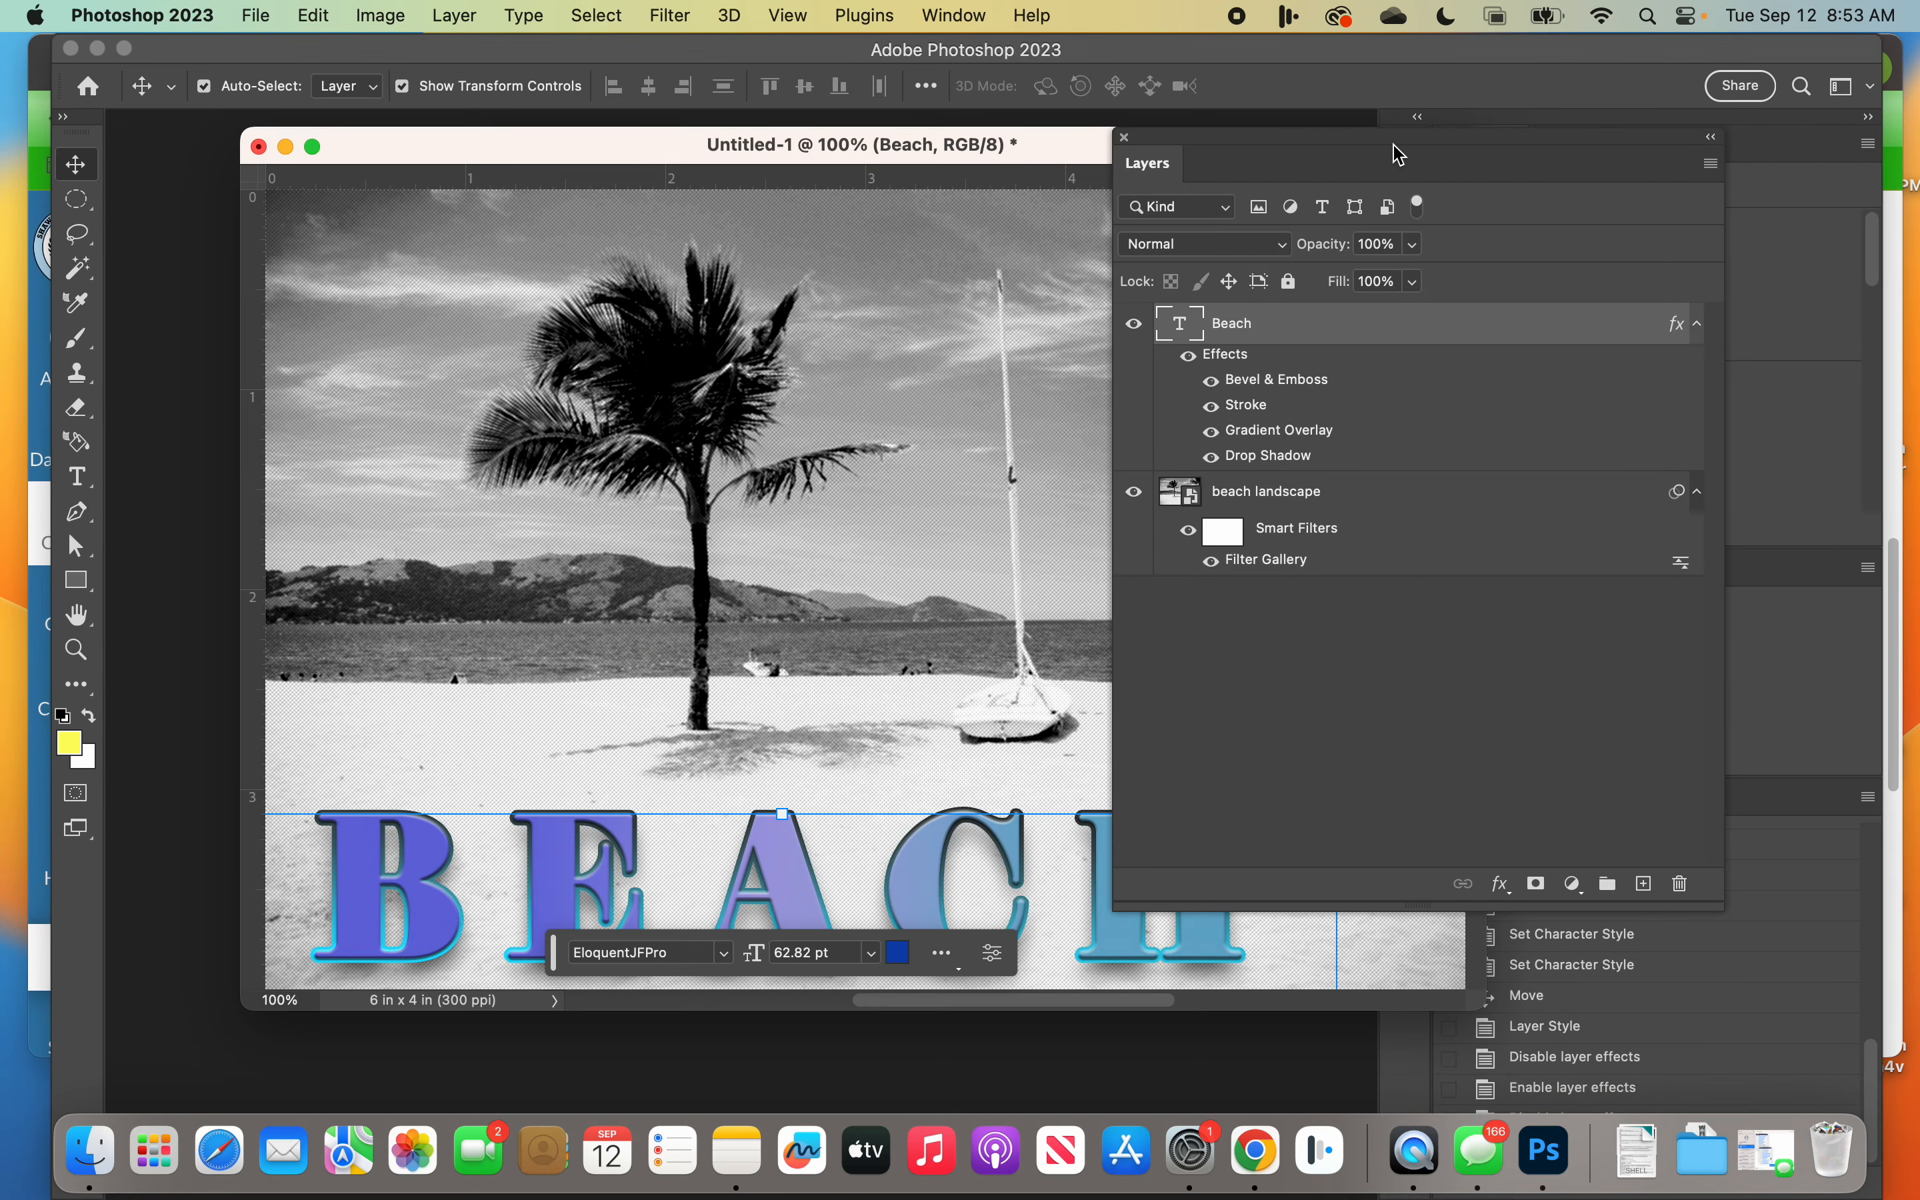
pyautogui.moveTo(1189, 133); pyautogui.dragTo(1384, 137)
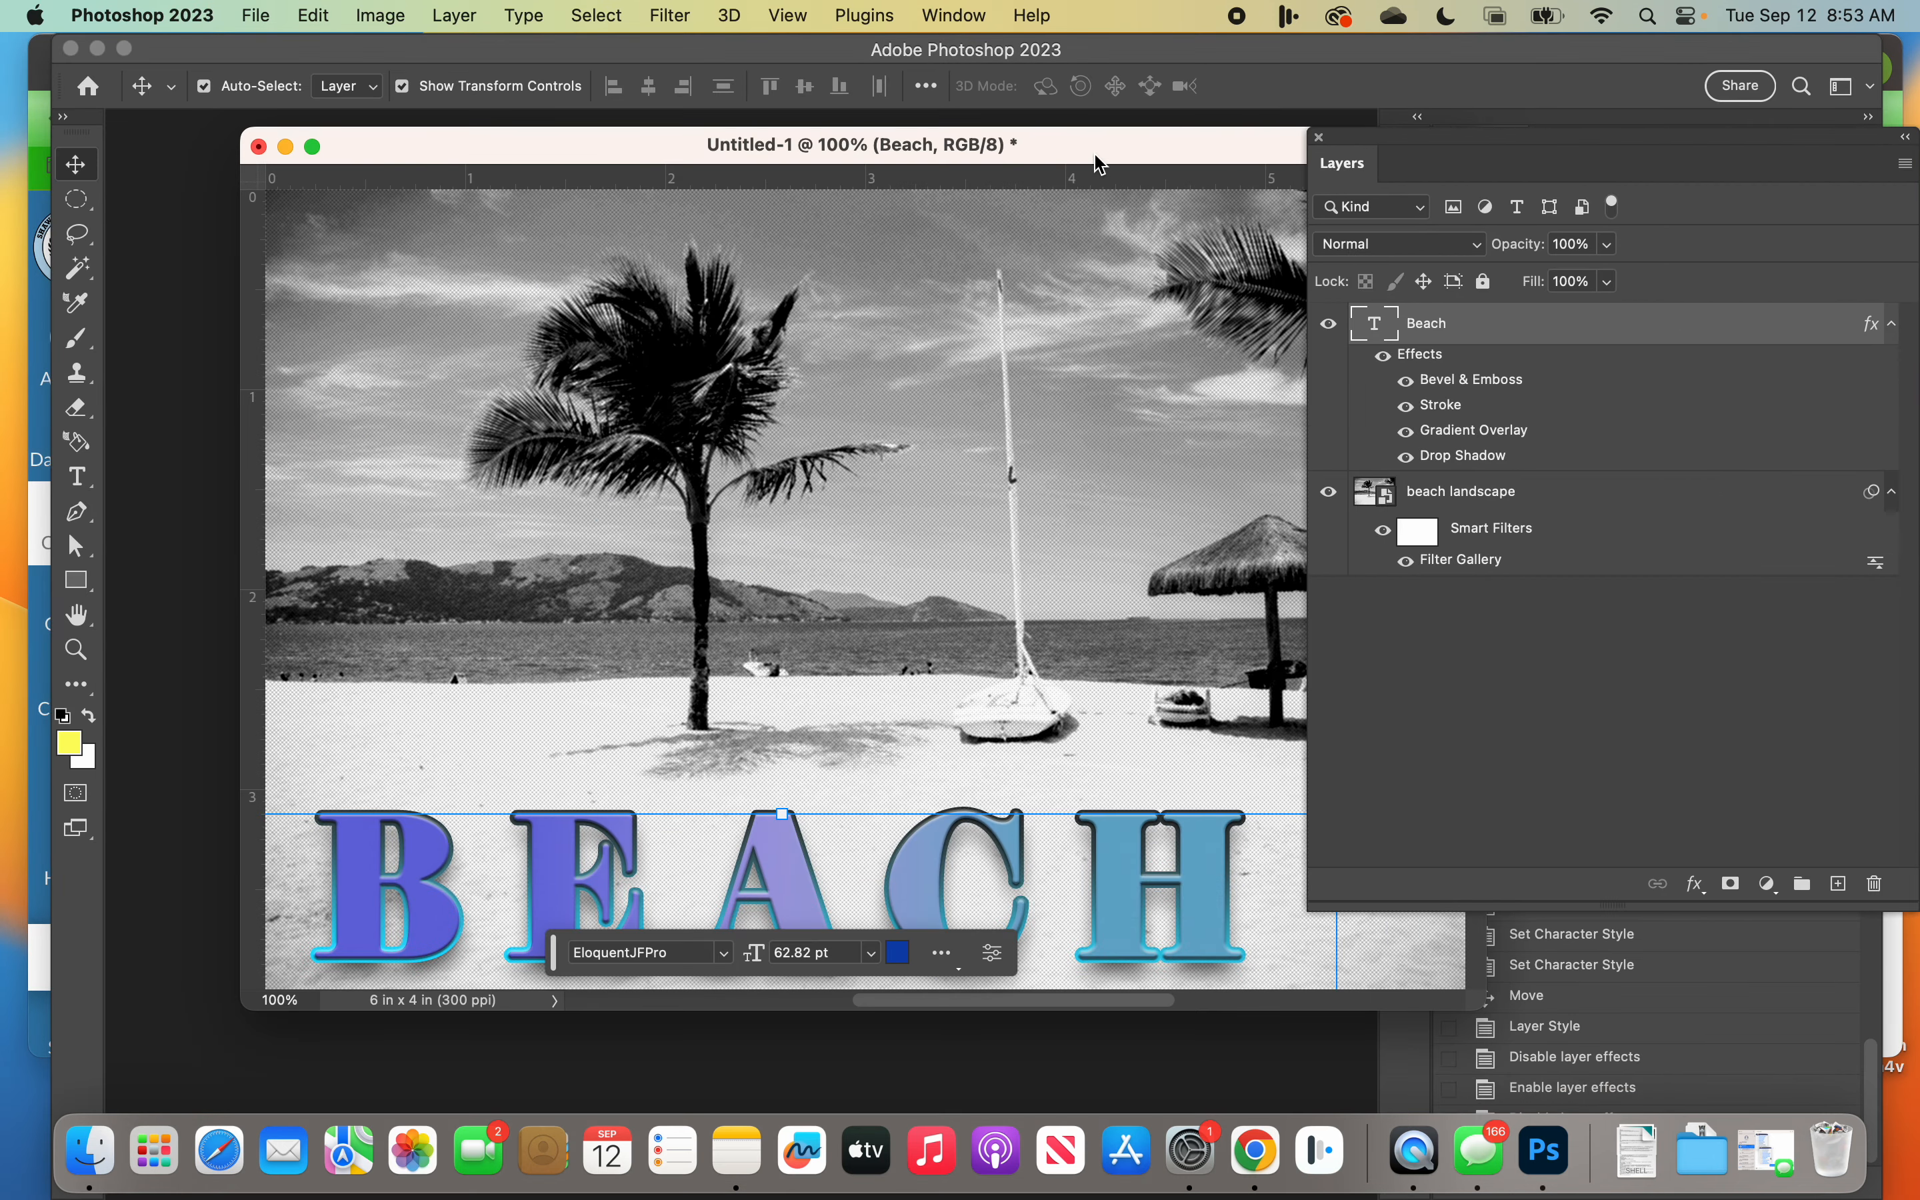
pyautogui.moveTo(1097, 164); pyautogui.dragTo(983, 173)
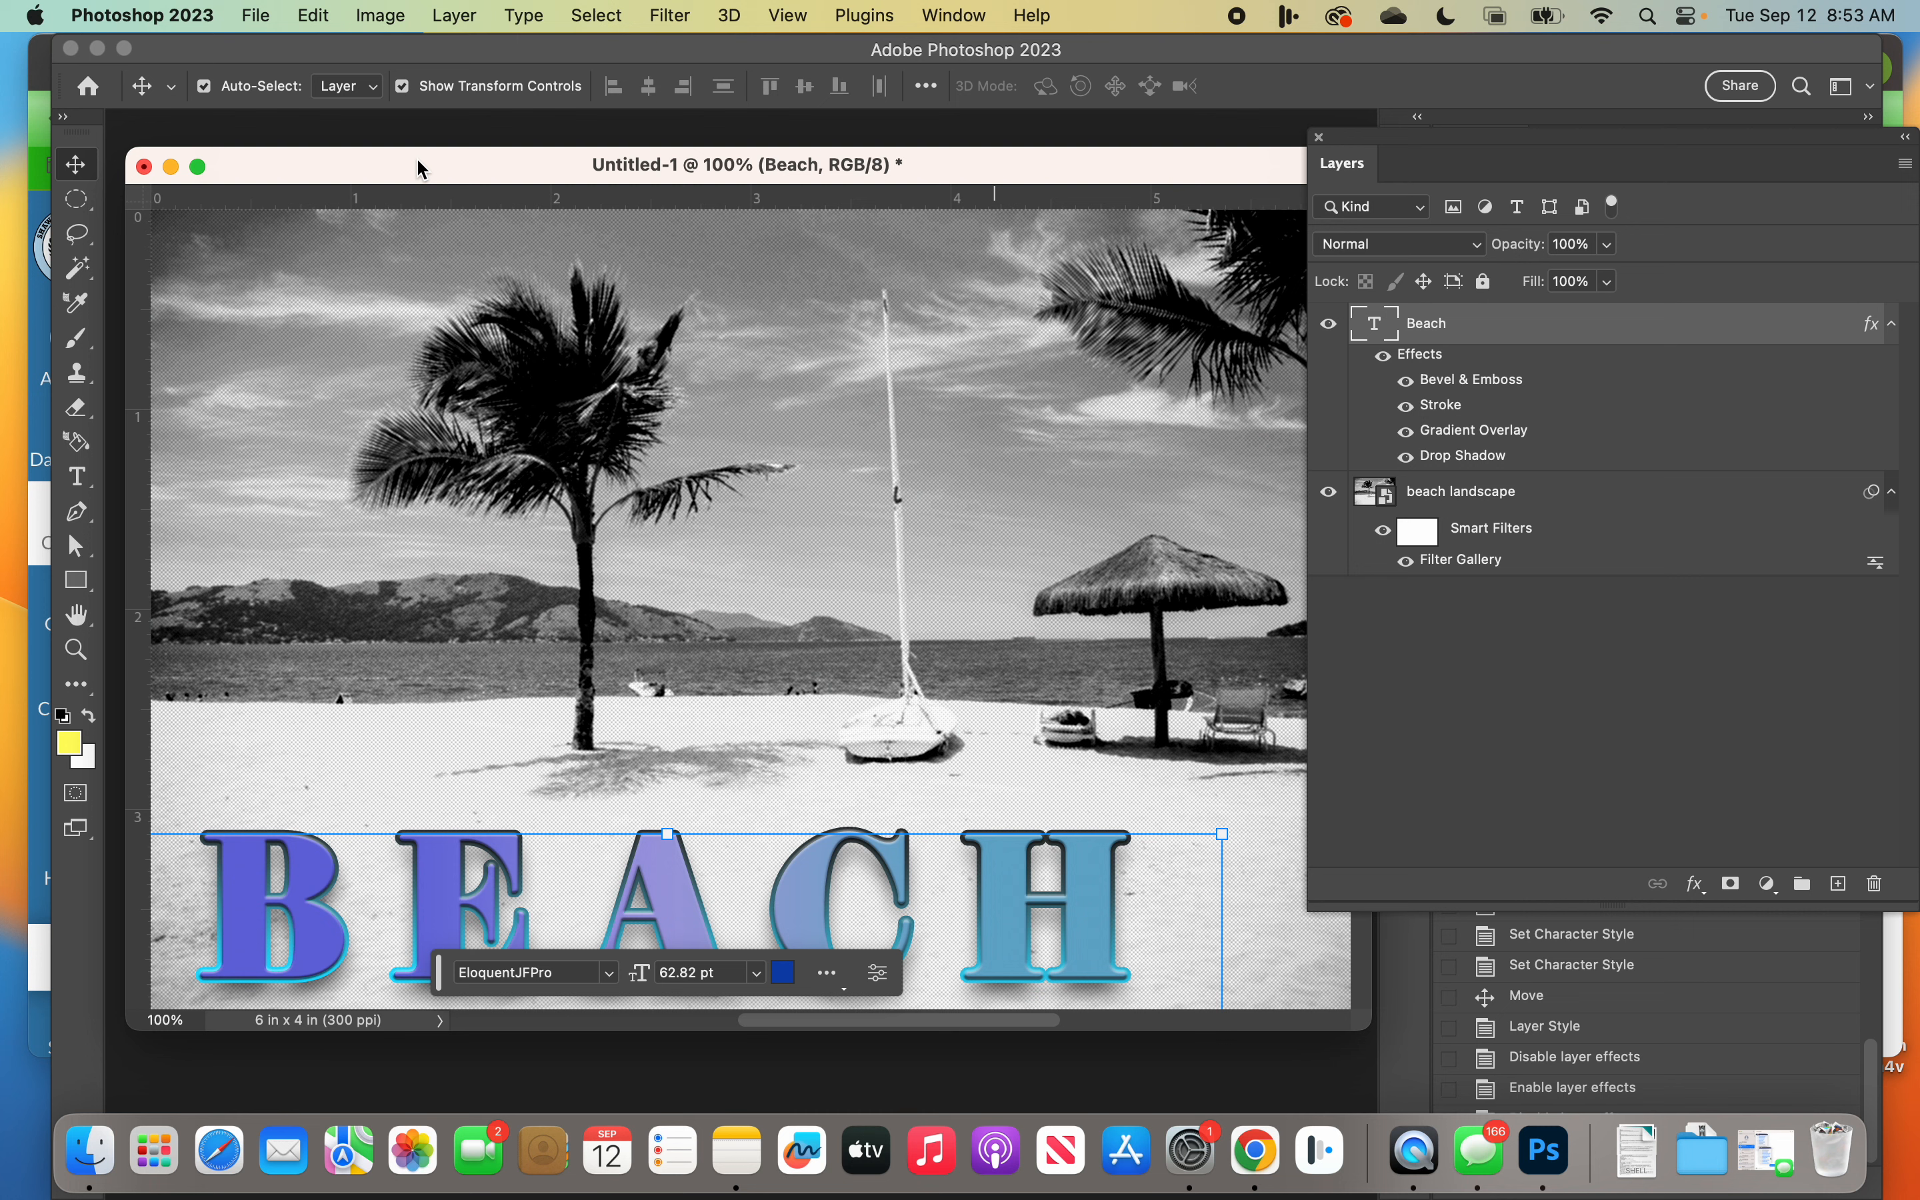
# Step: Save the document to Creative Cloud as "2nd Hour Fun Place lecture"
pyautogui.click(246, 16)
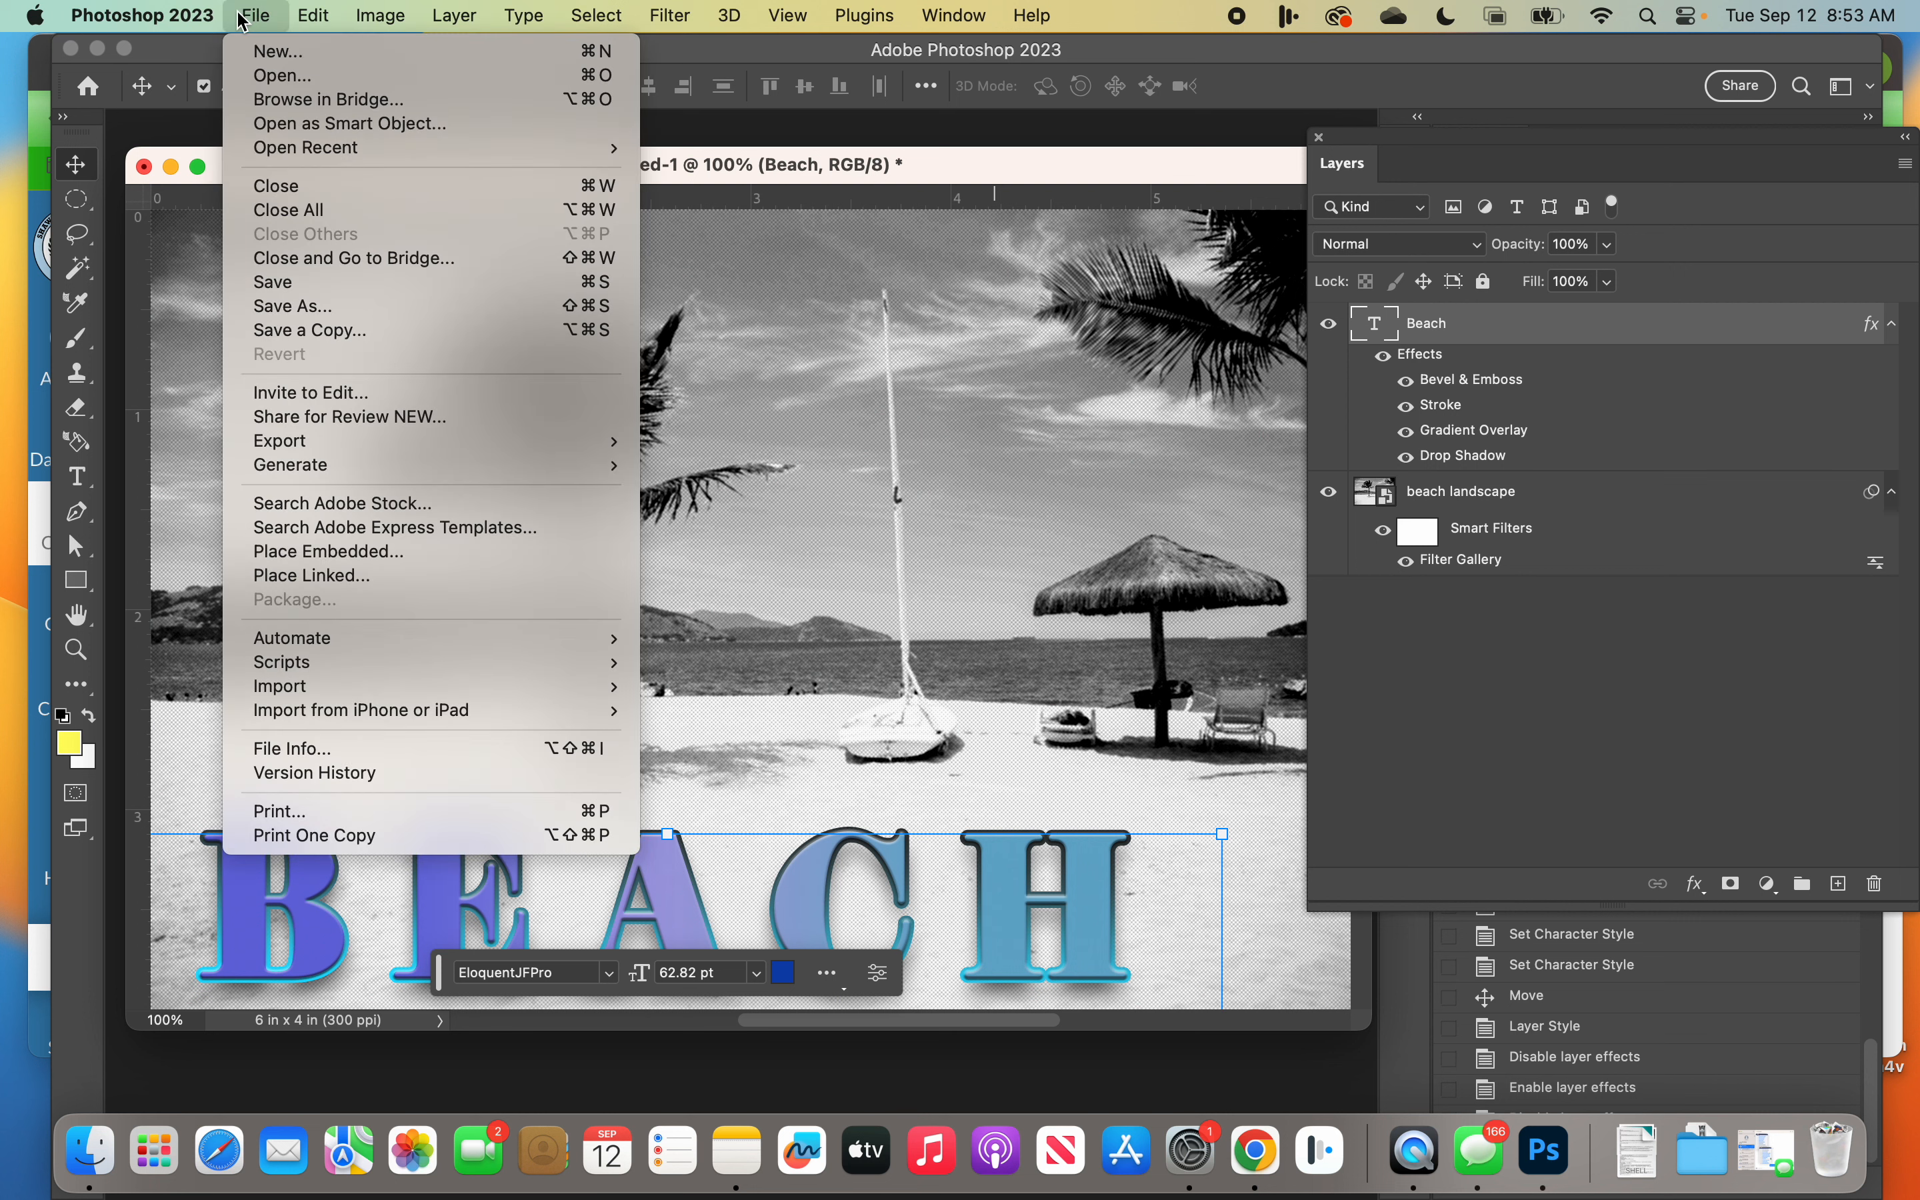
pyautogui.click(339, 308)
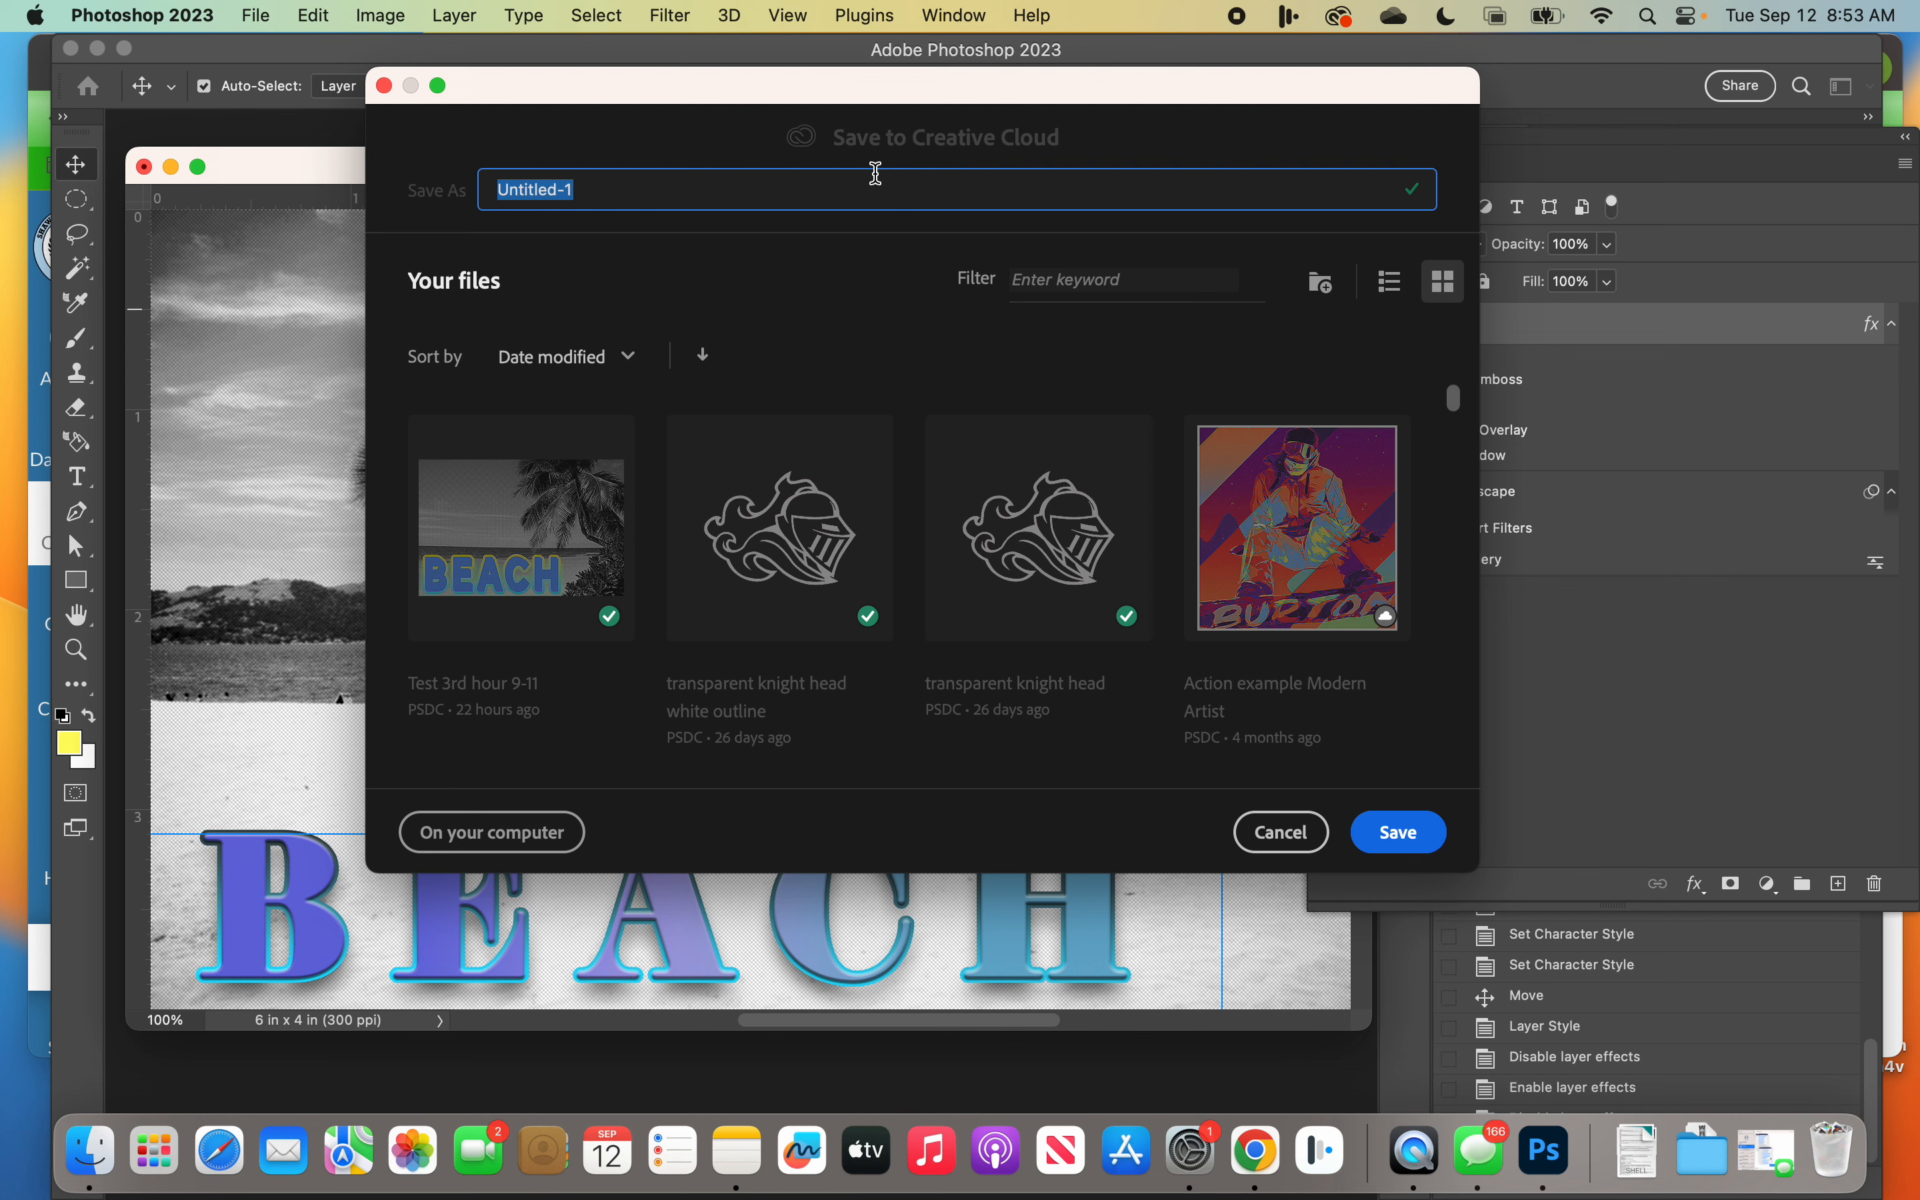
pyautogui.write('2nd Ho')
pyautogui.press('BackSpace')
pyautogui.write('our Te')
pyautogui.press('BackSpace')
pyautogui.press('BackSpace')
pyautogui.write('Fun Pla')
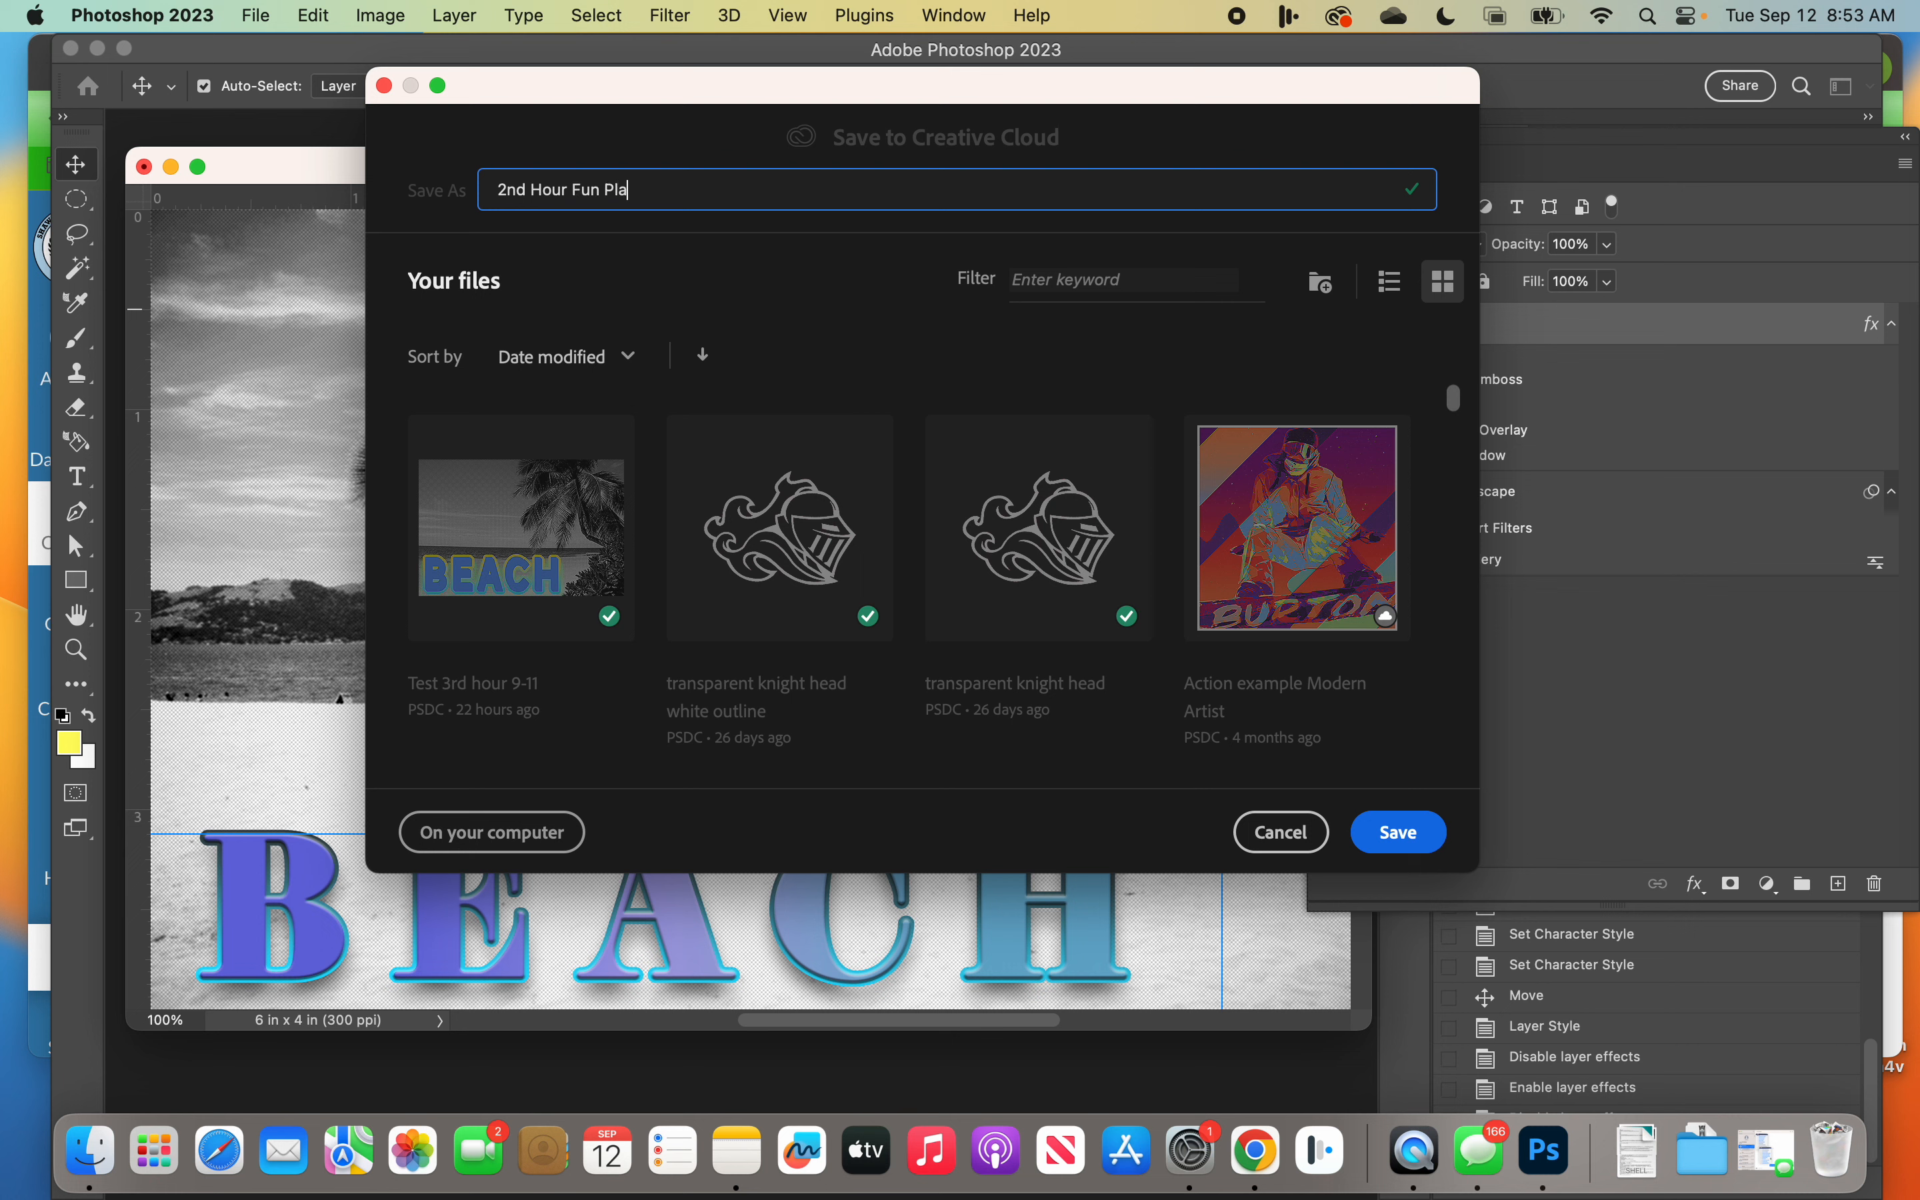
pyautogui.write('ce lecture')
pyautogui.click(631, 189)
pyautogui.press('BackSpace')
pyautogui.write('c')
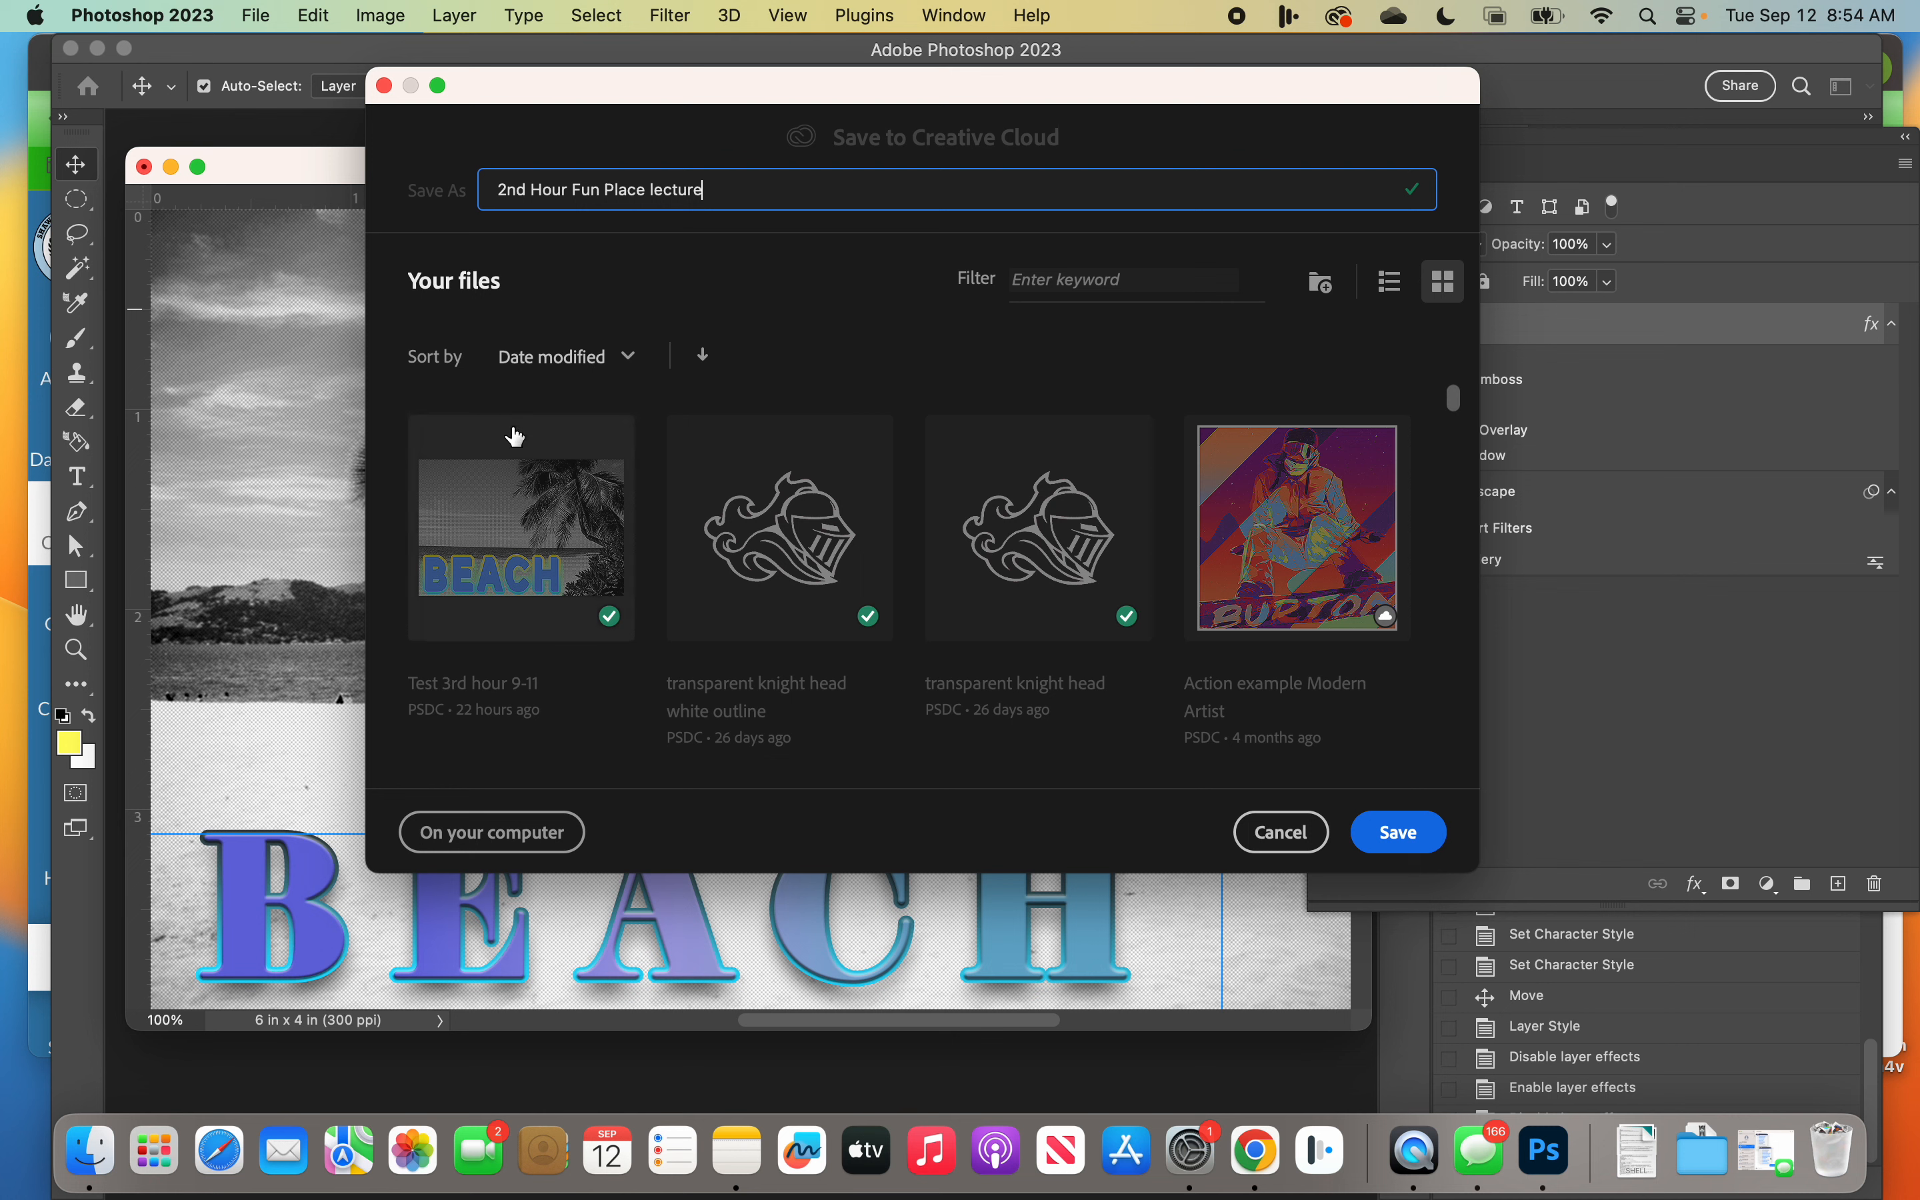
pyautogui.click(1428, 842)
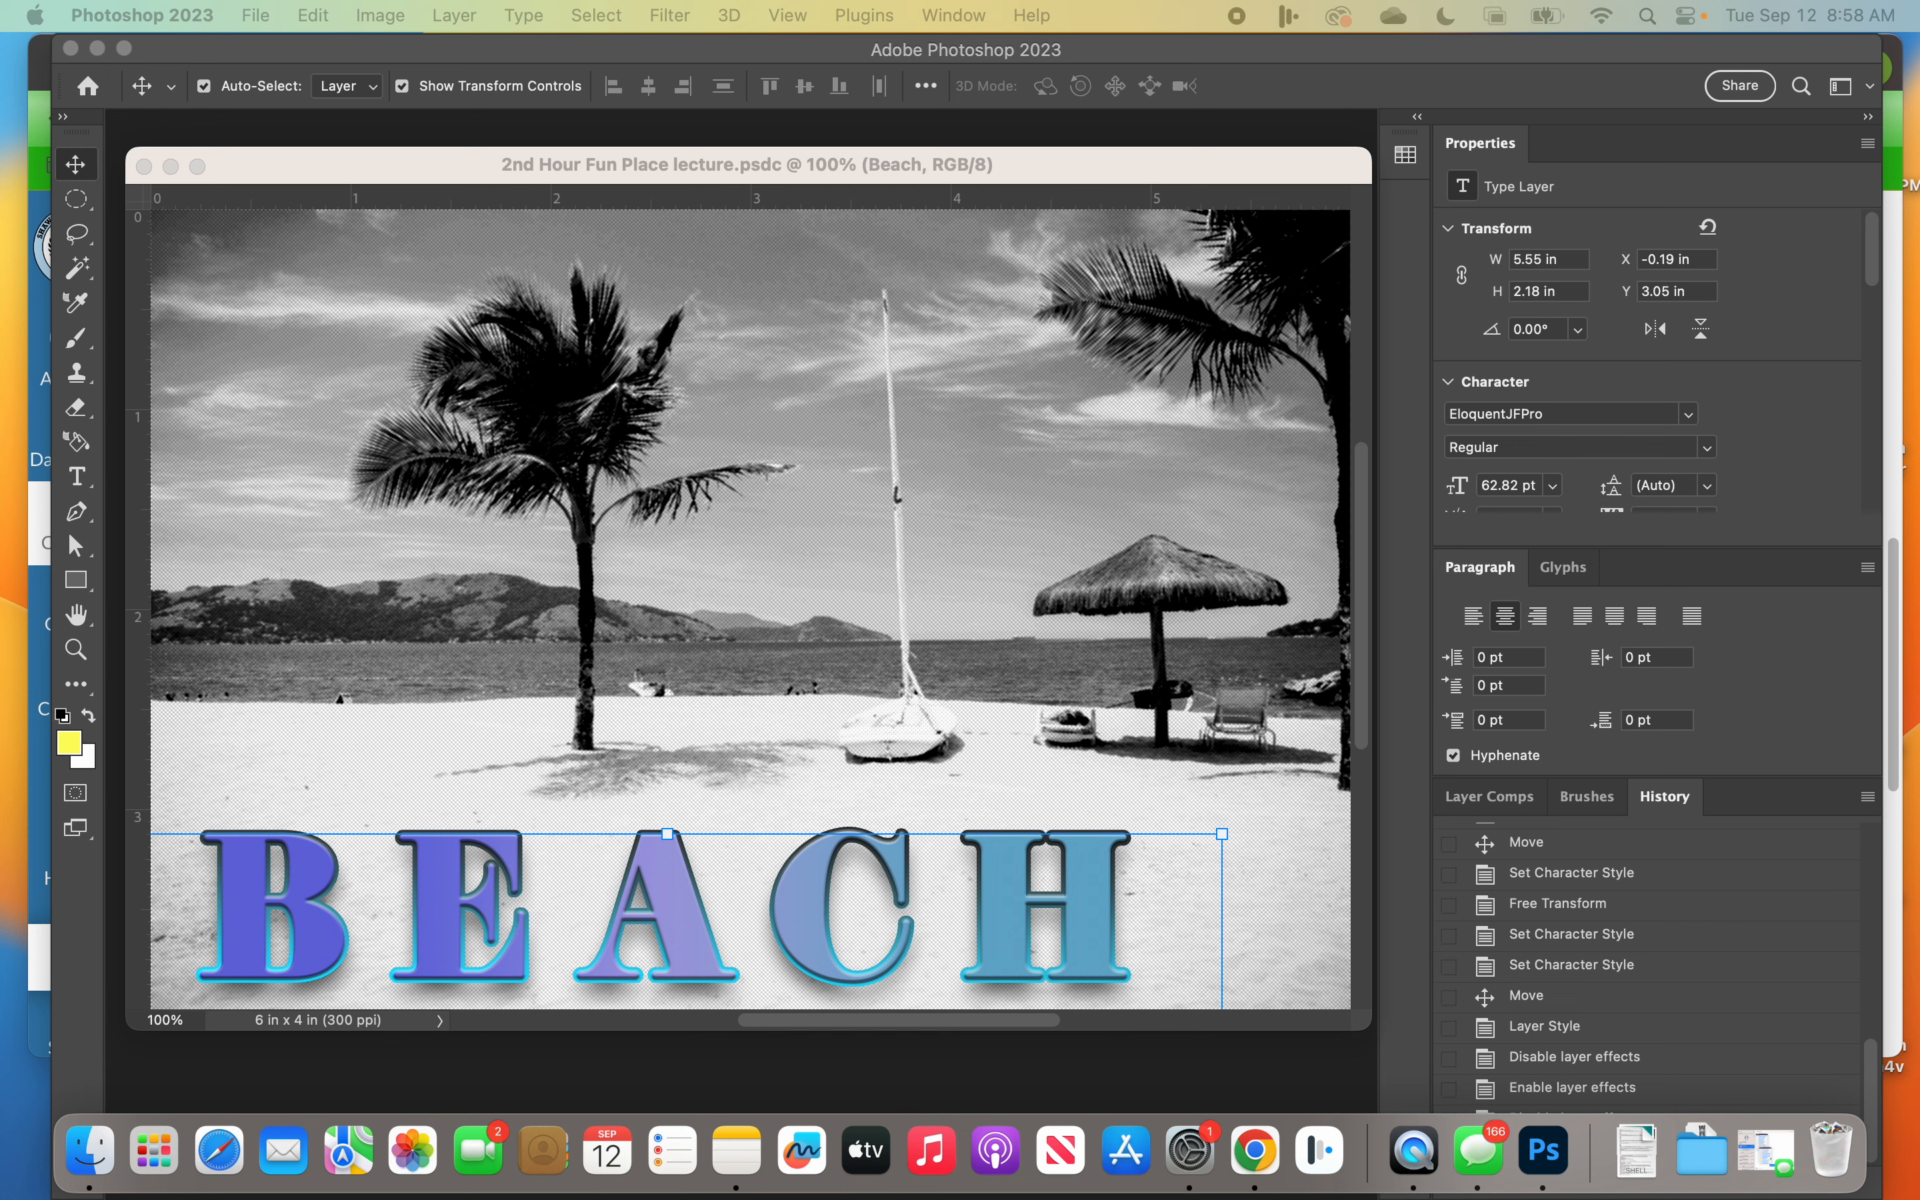
# Step: Mute and unmute the computer's sound, and lower its volume
pyautogui.press('XF86AudioMute')
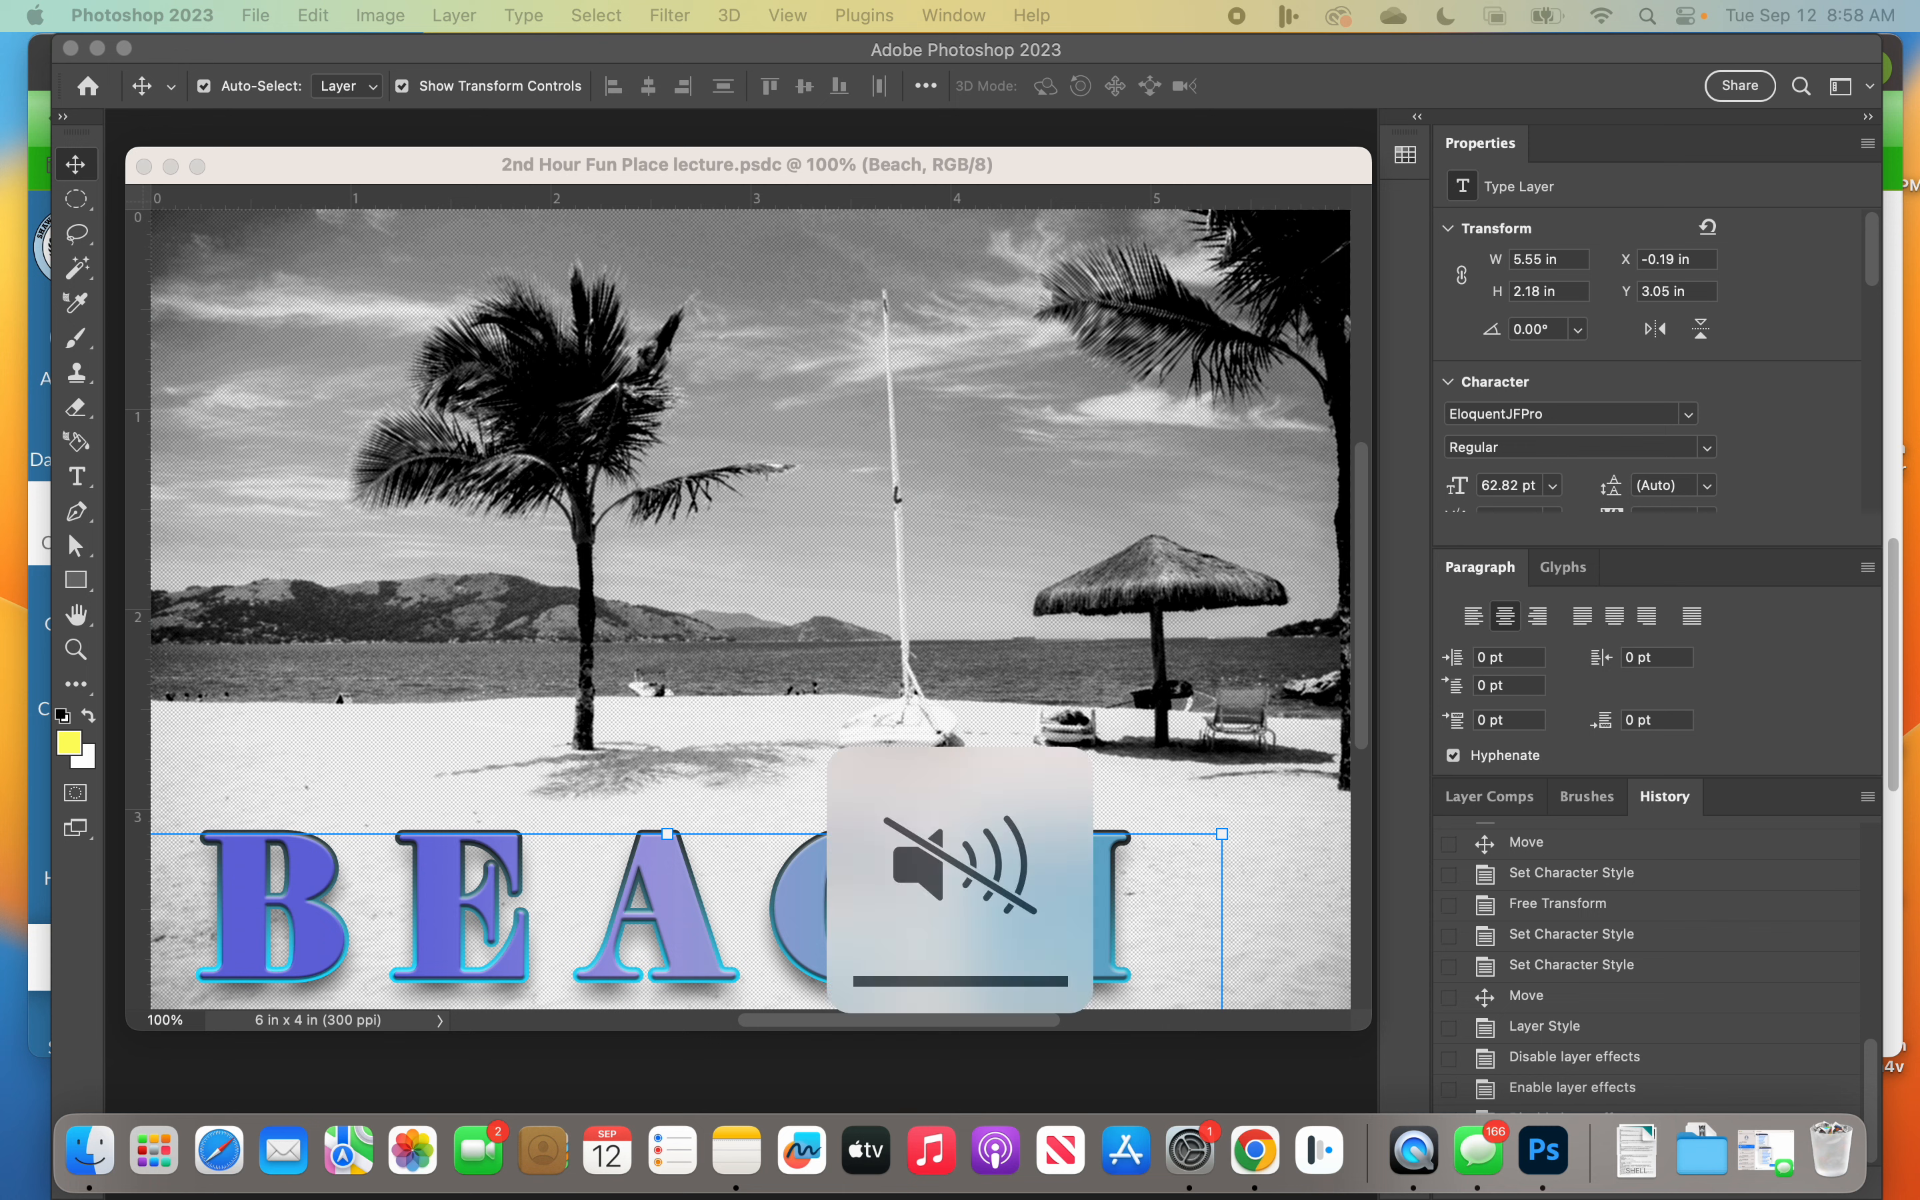
pyautogui.press('XF86AudioMute')
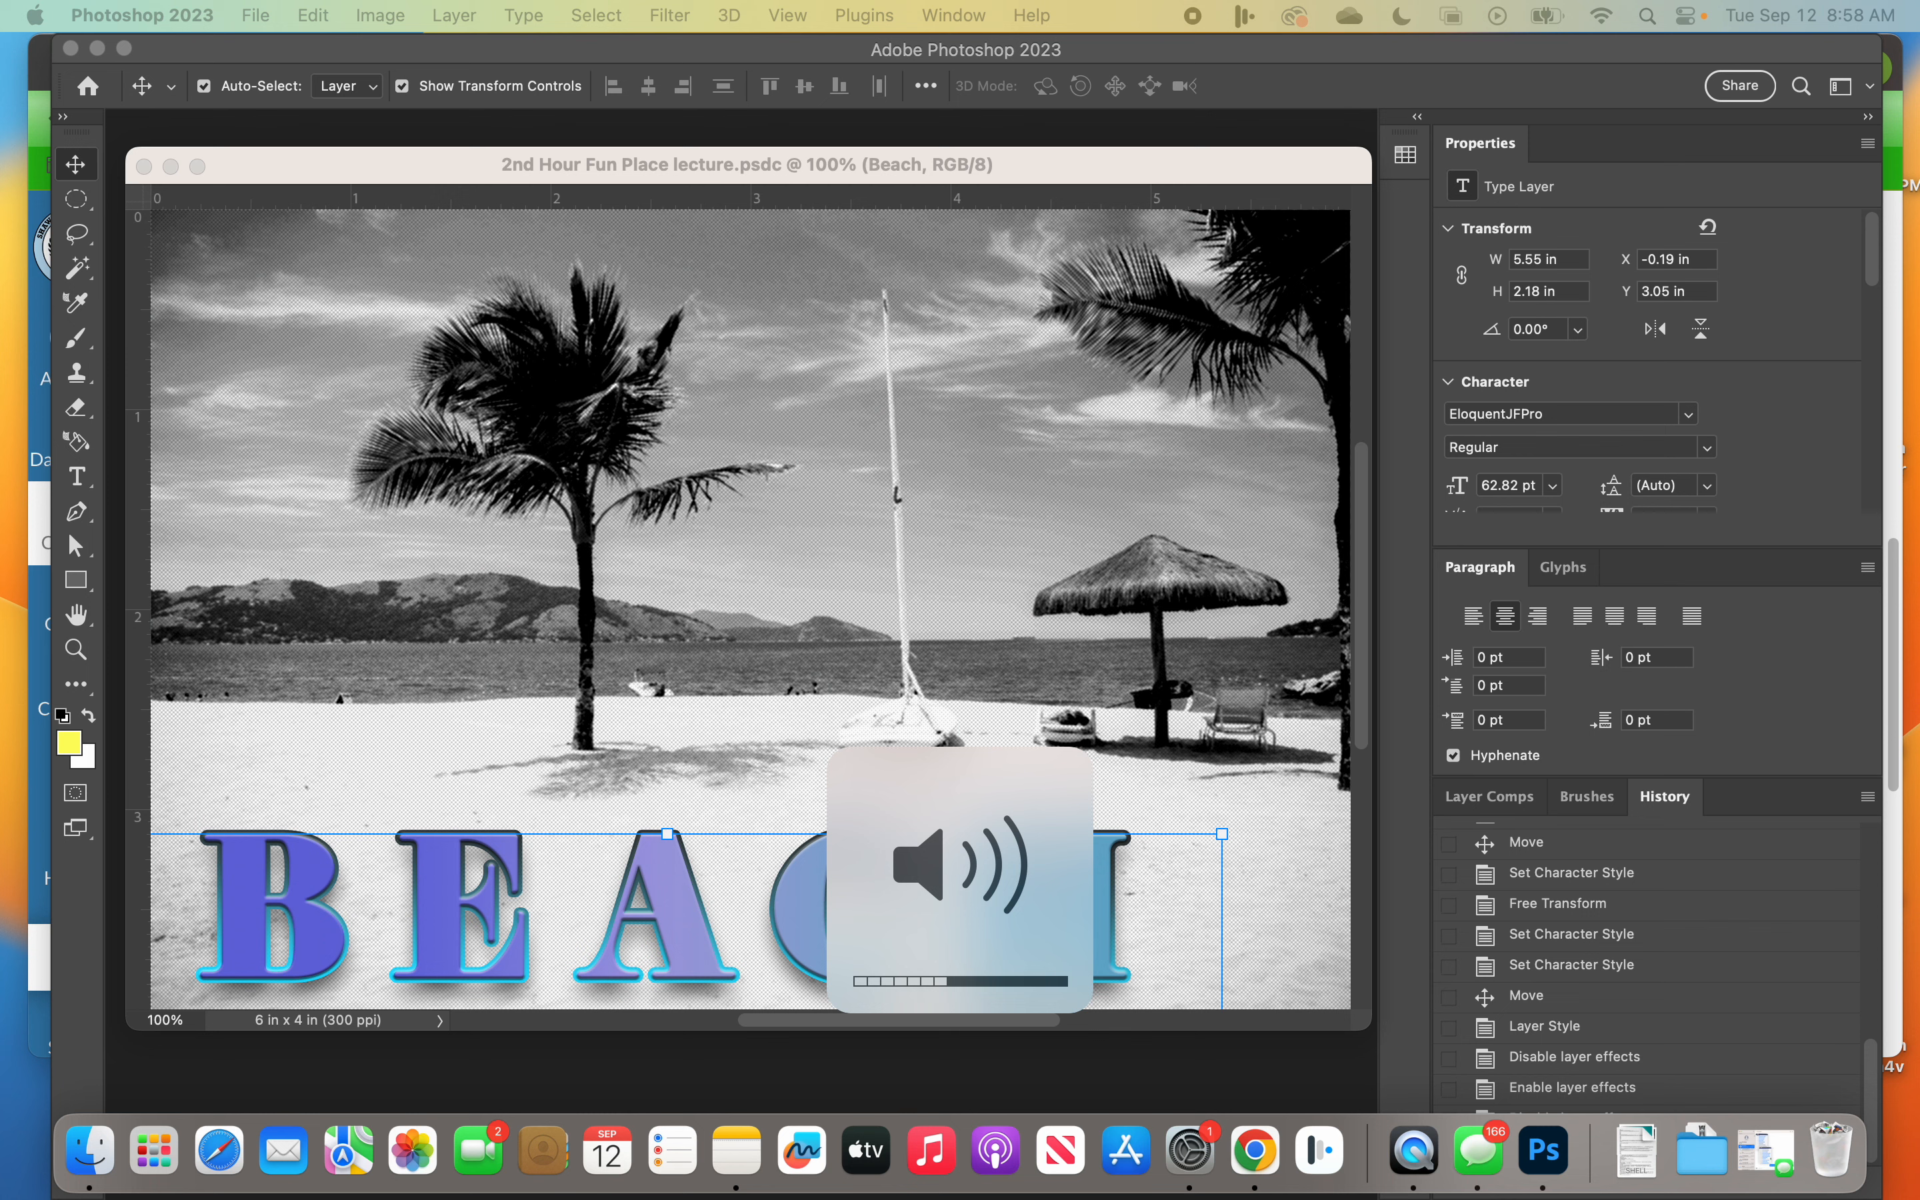
pyautogui.press('XF86AudioLowerVolume')
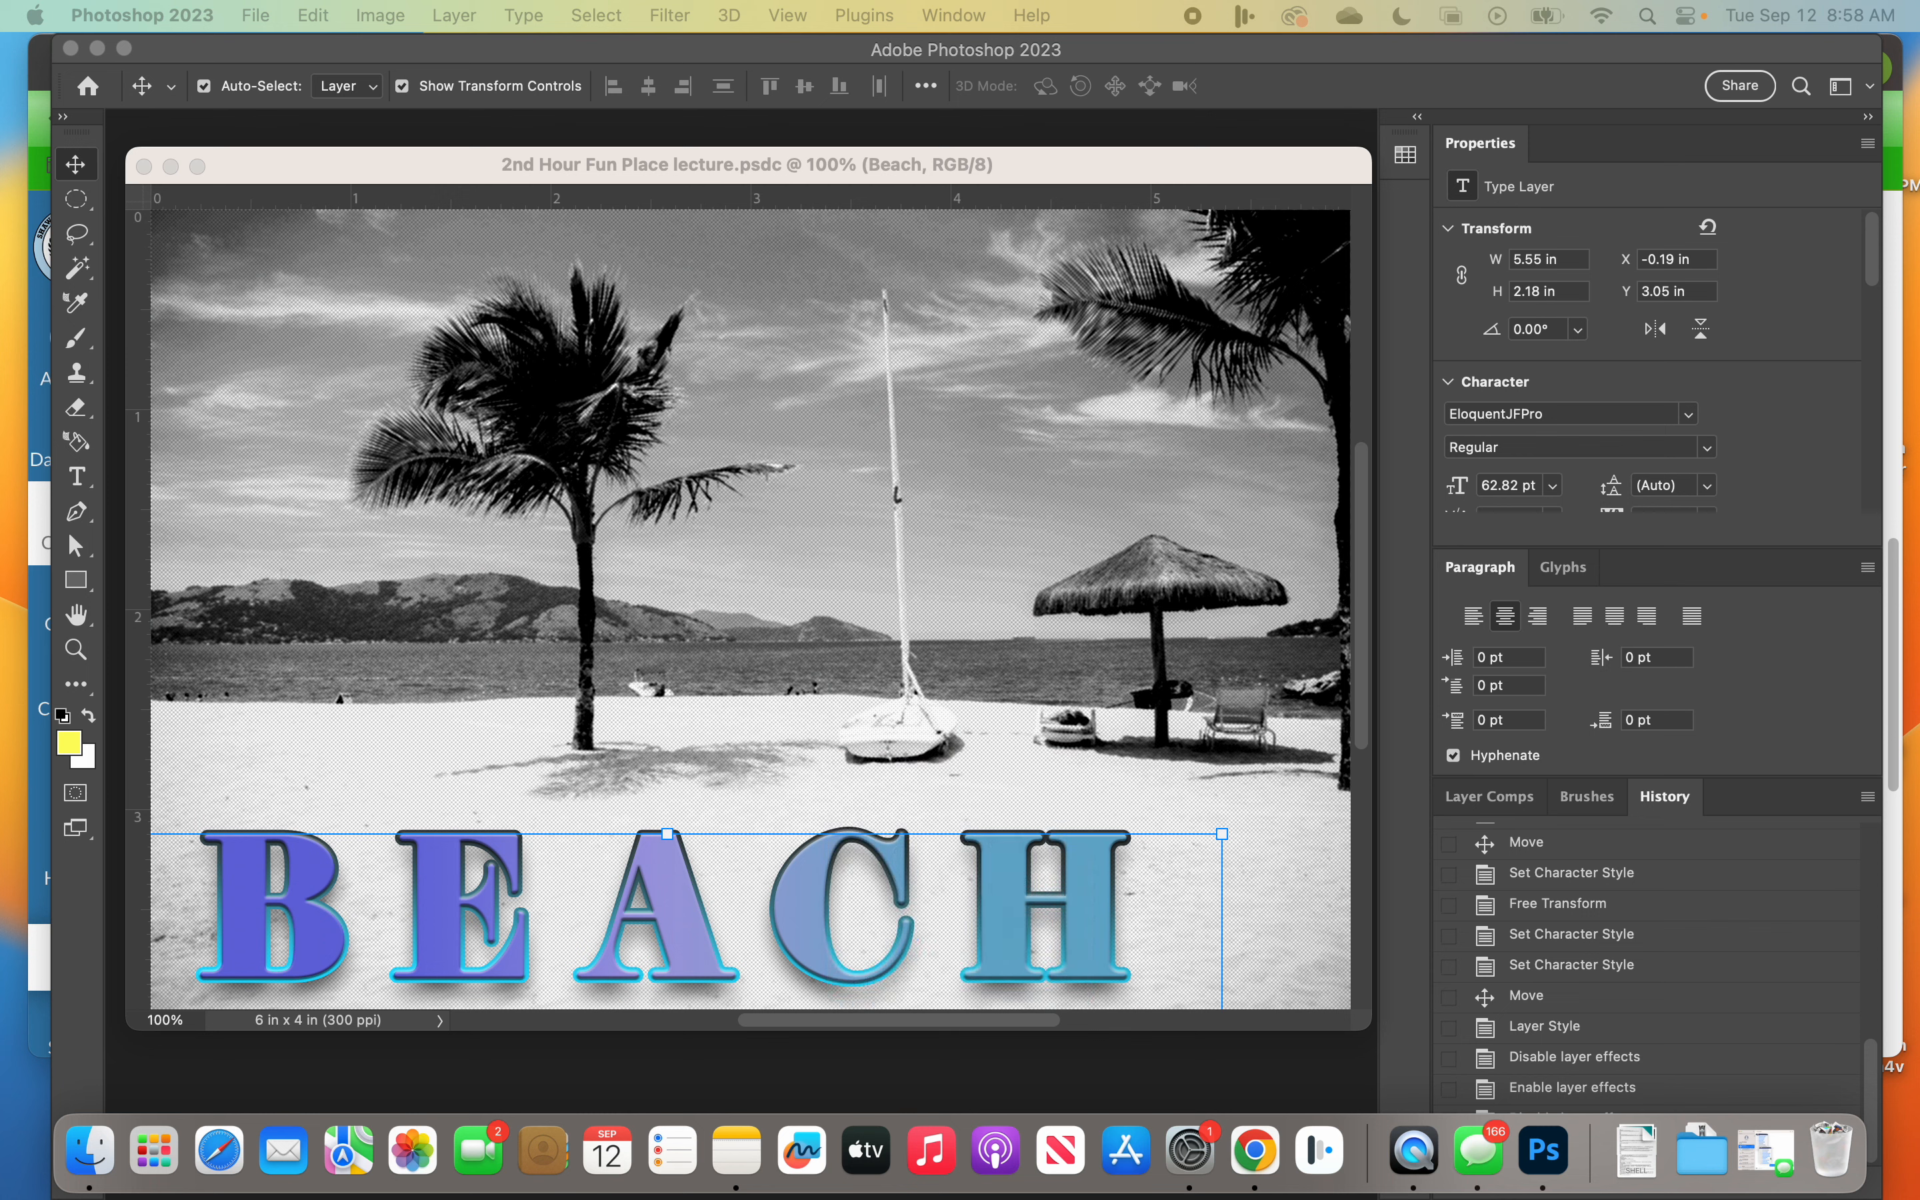
pyautogui.press('XF86AudioLowerVolume')
pyautogui.press('XF86AudioLowerVolume')
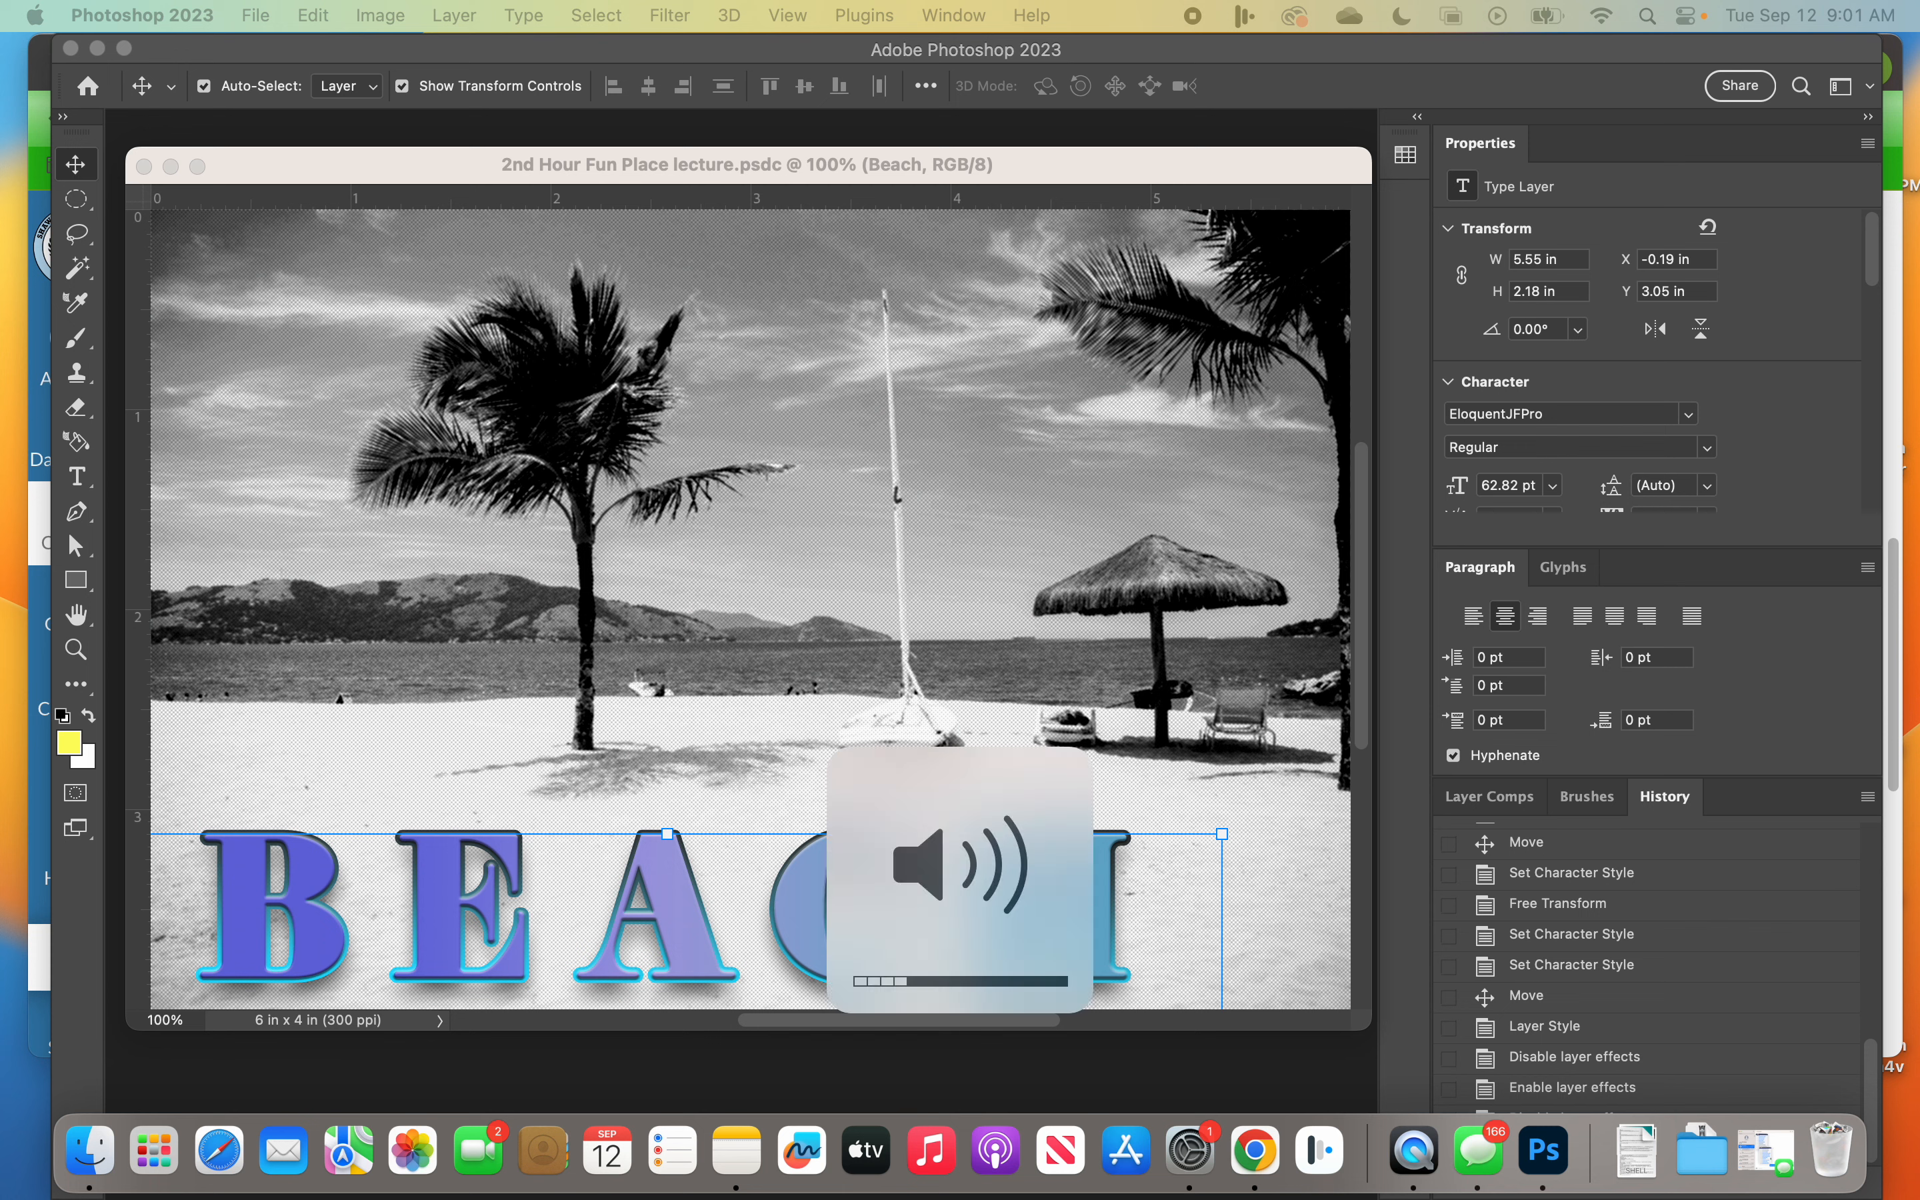